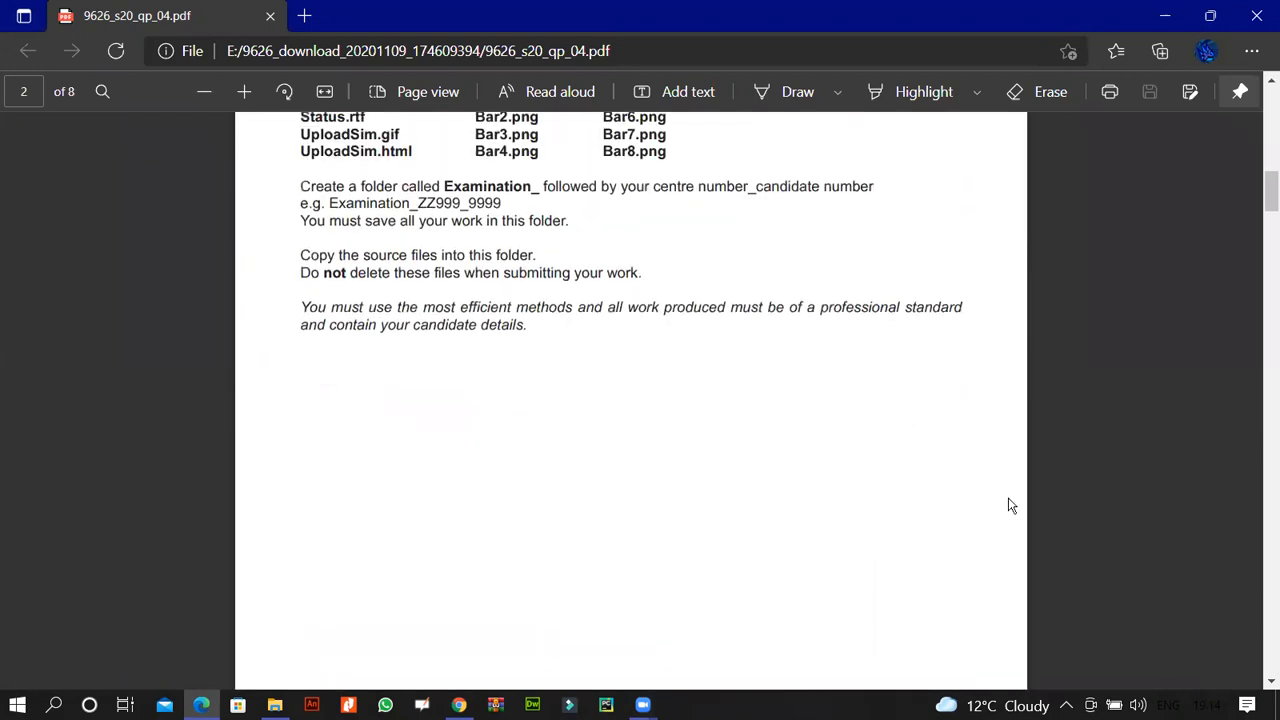
- Read question 1 on page 3 of the exam paper, covering the Wi-Fi meter image, its individual parts and the export formats
drag(1268, 190, 1265, 258)
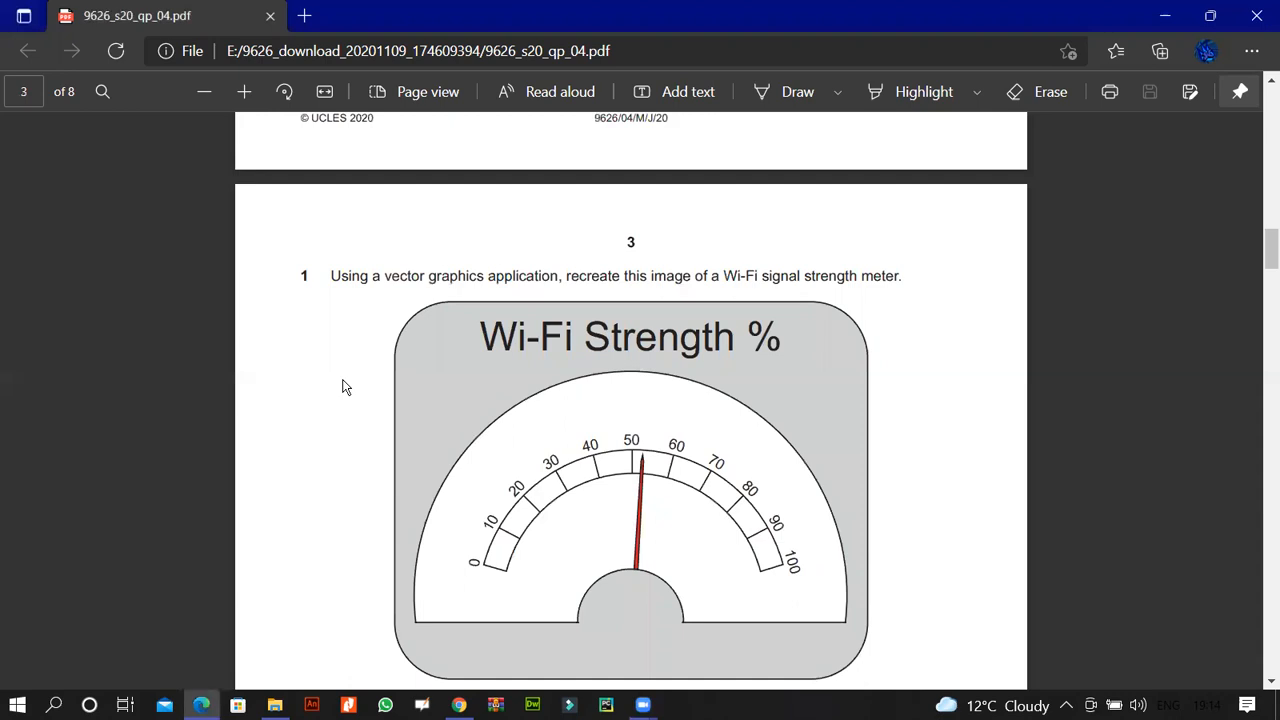
scroll(343, 387, down, 2)
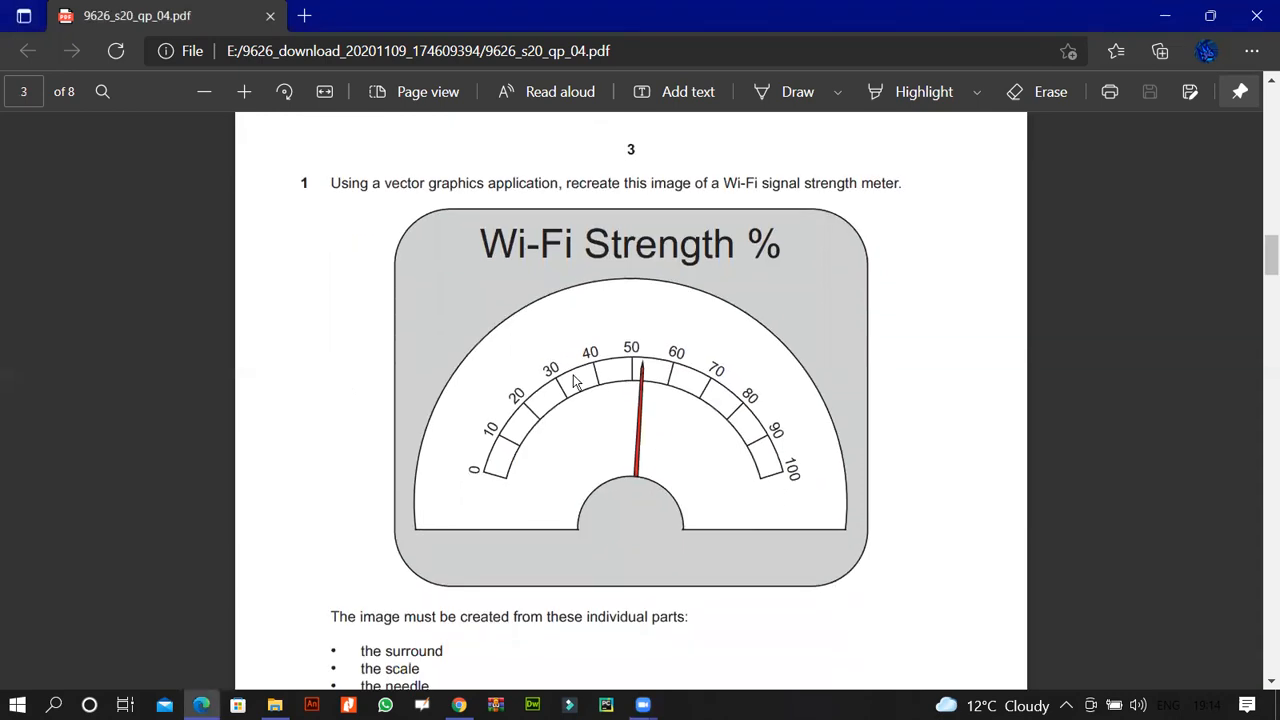
scroll(541, 411, down, 4)
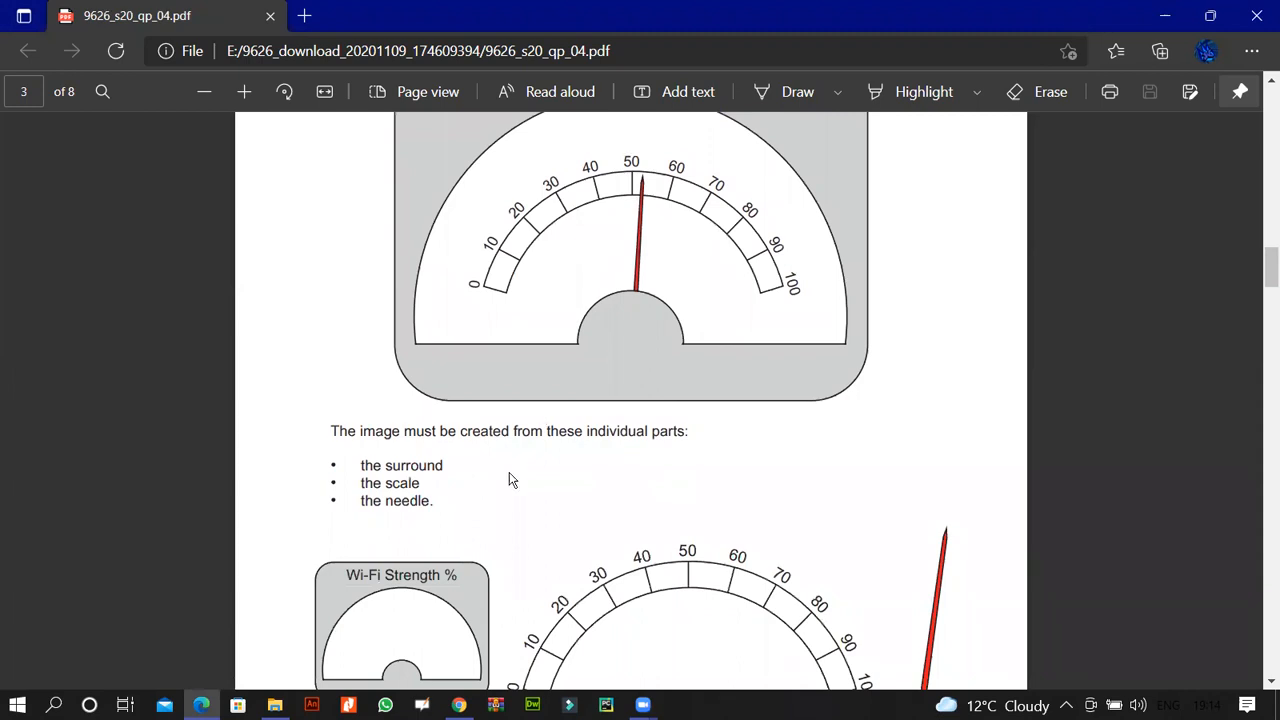
scroll(509, 474, down, 2)
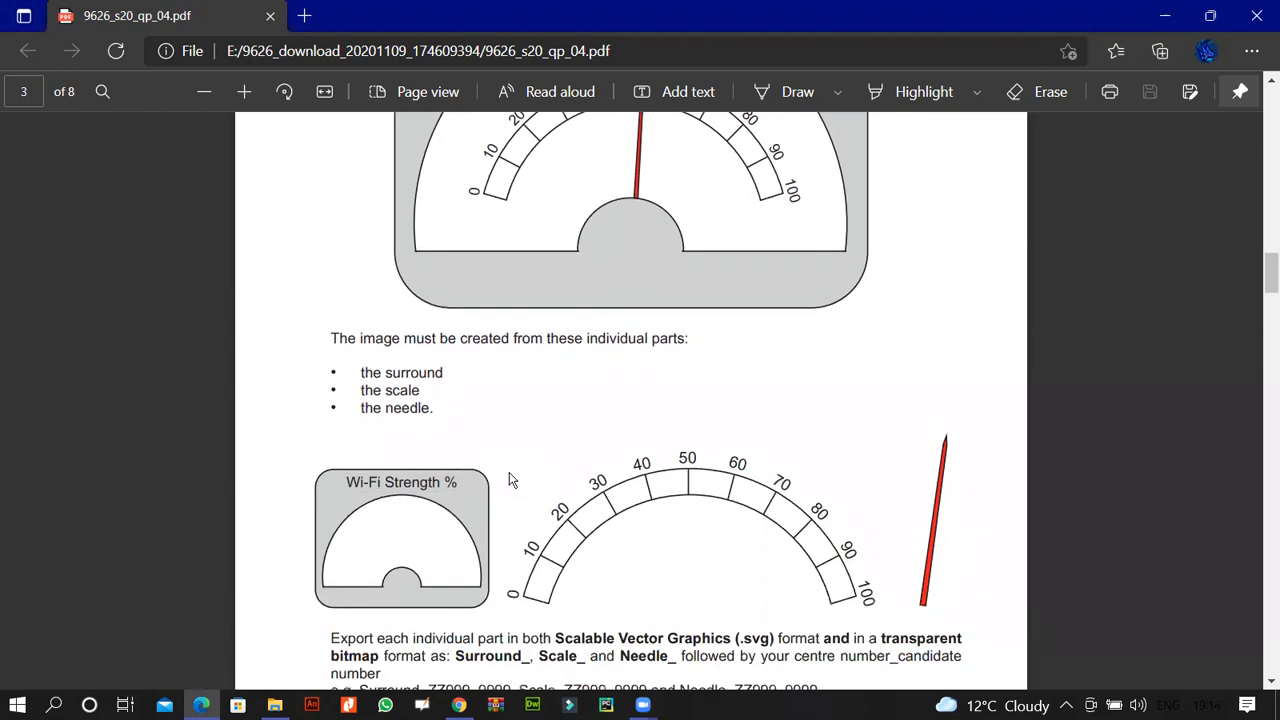
scroll(509, 478, down, 4)
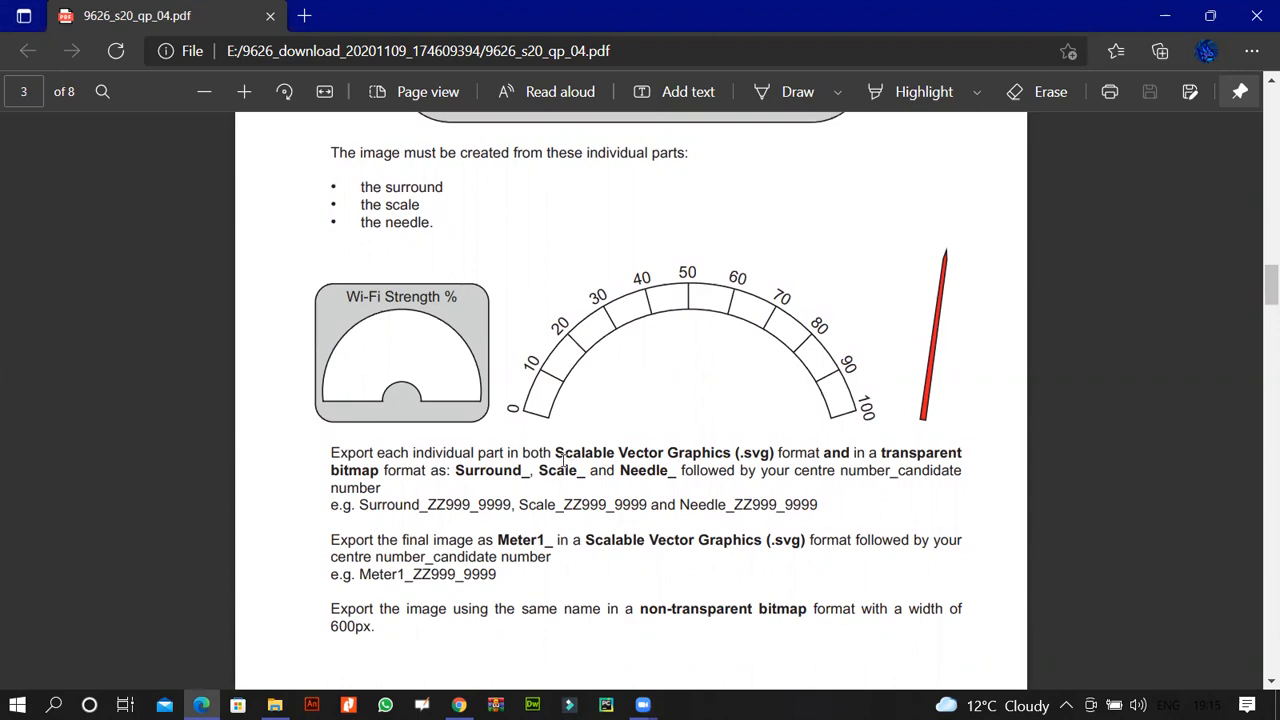
drag(556, 455, 767, 460)
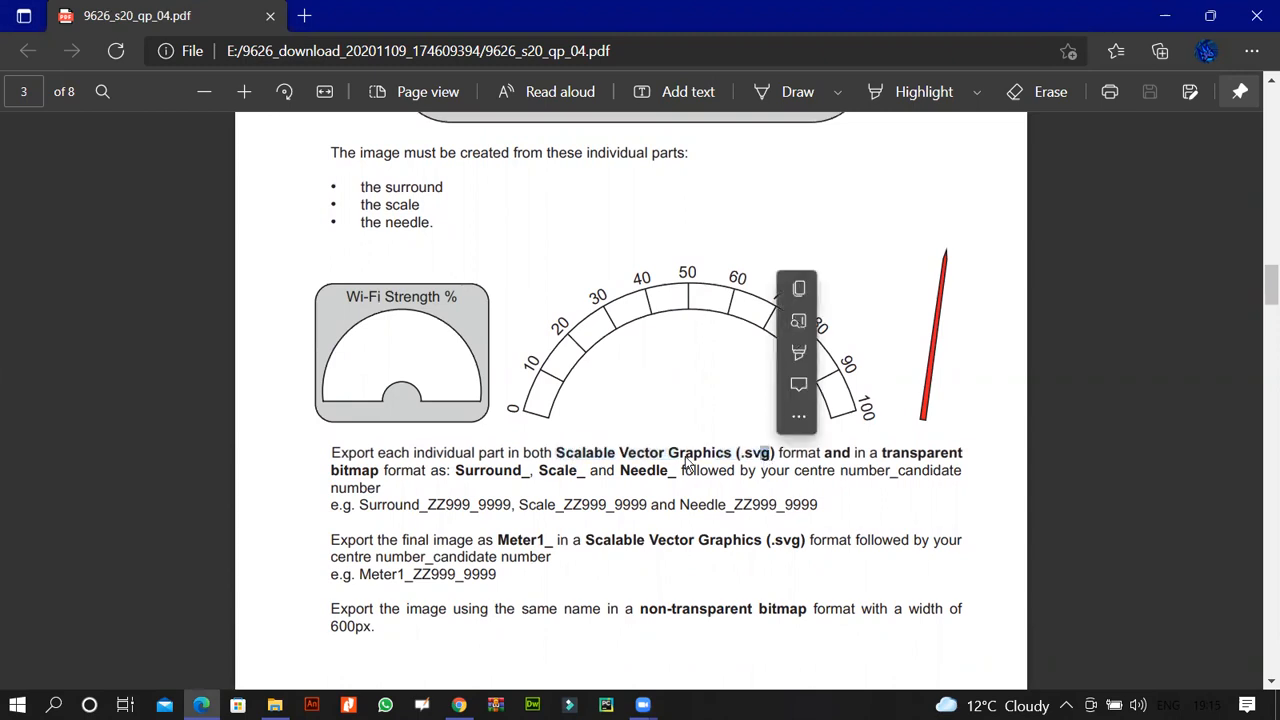
click(354, 472)
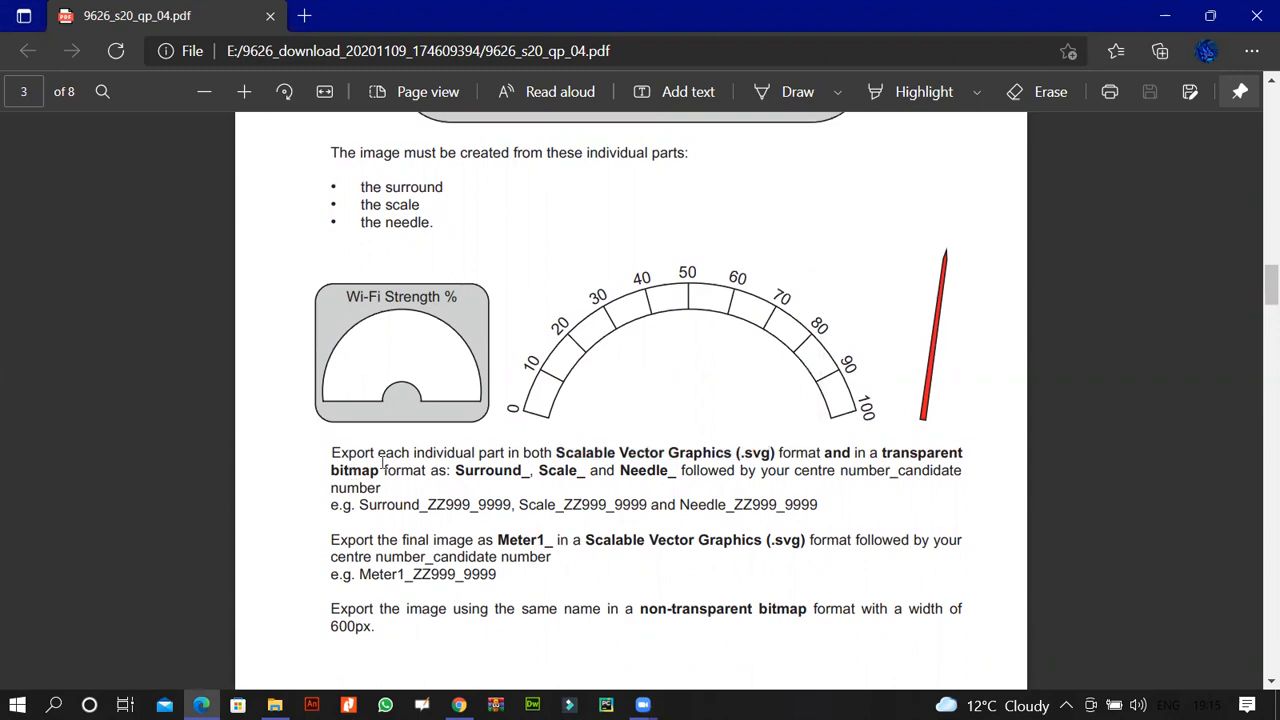
- Examine the page 4 task on the red-to-yellow-to-green gradient scale and the coloured Wi-Fi meter
scroll(382, 462, down, 2)
scroll(382, 462, down, 3)
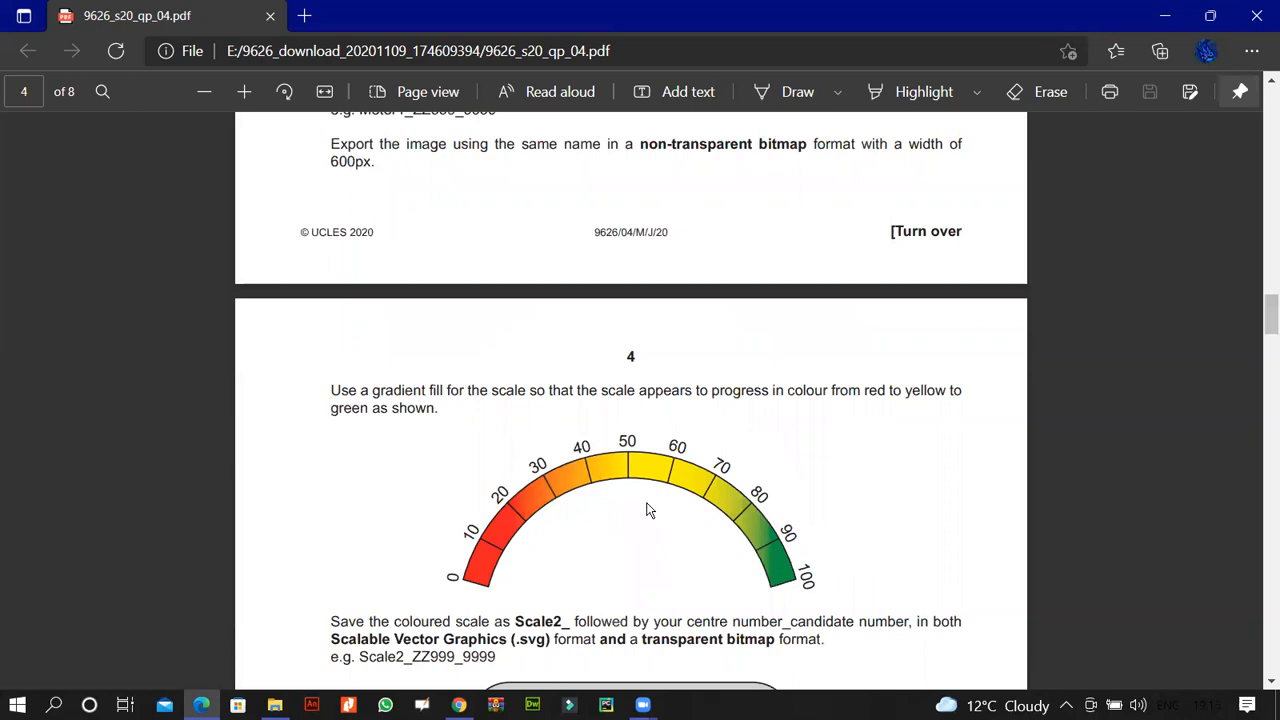
scroll(646, 510, down, 3)
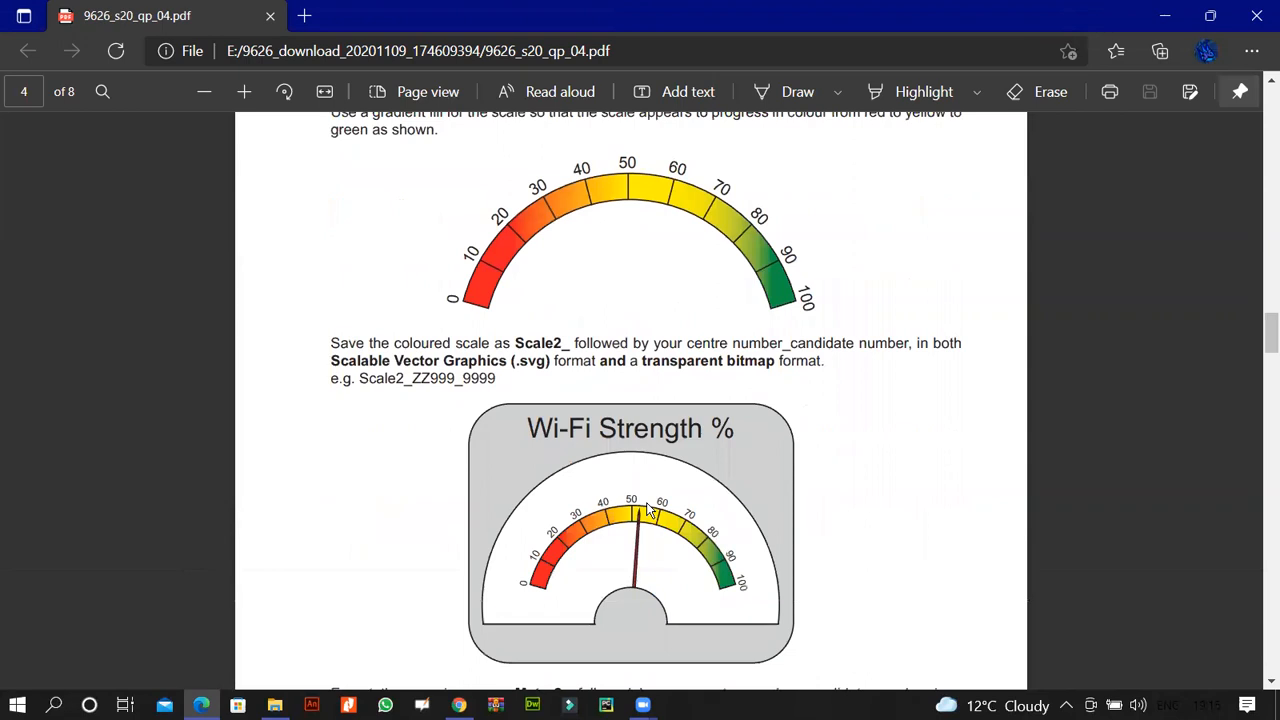
scroll(646, 510, down, 3)
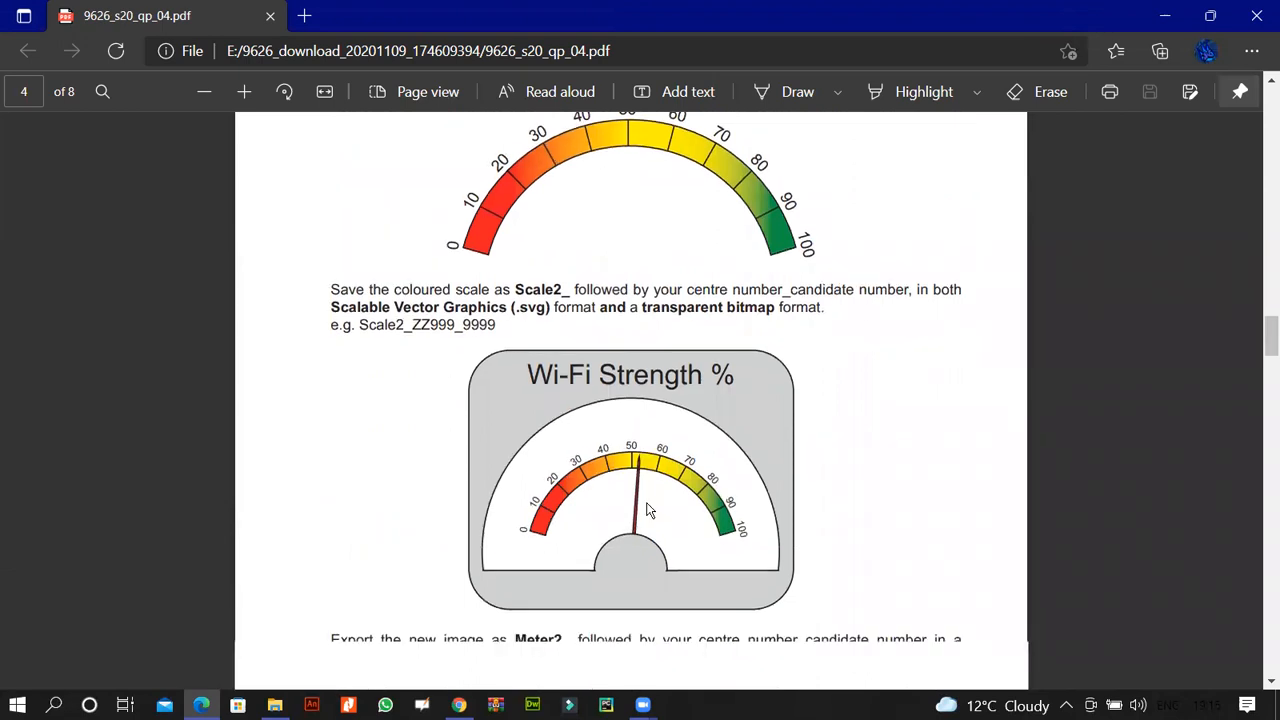
scroll(646, 510, up, 15)
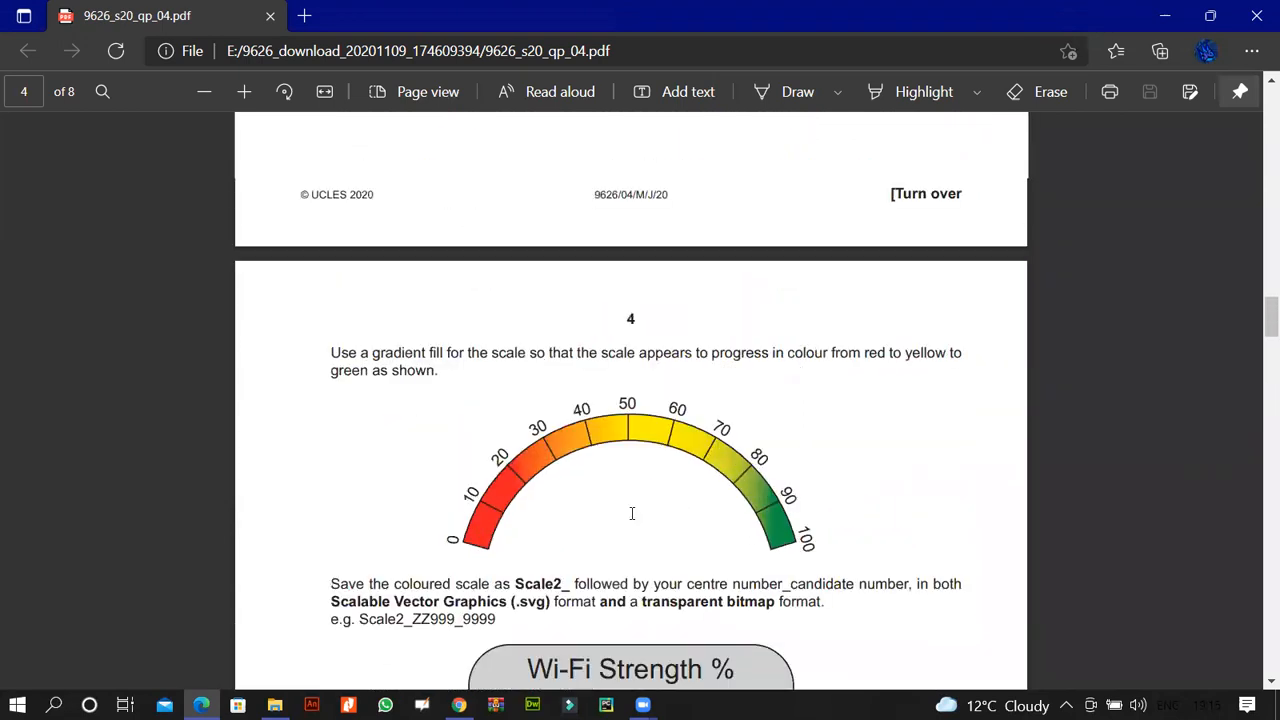
- Return to page 3 and re-read the export instructions and file names for the individual parts and the final meter image
scroll(632, 513, down, 2)
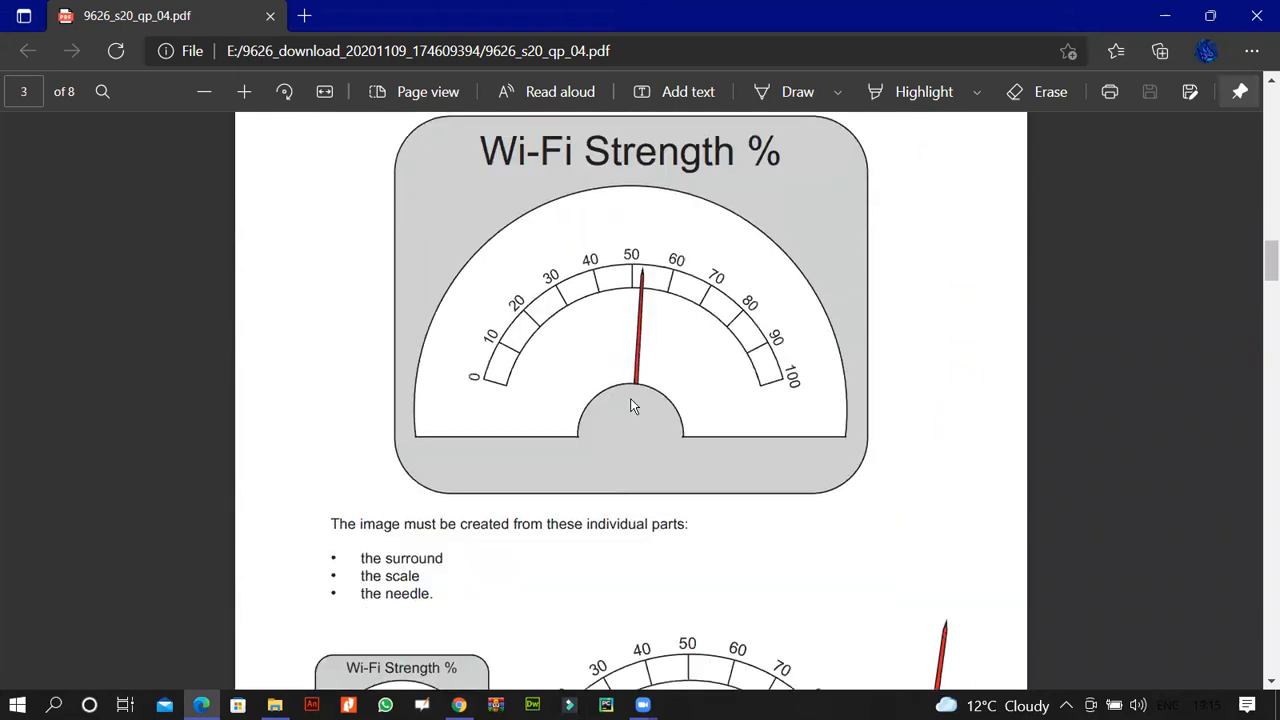
scroll(557, 416, down, 2)
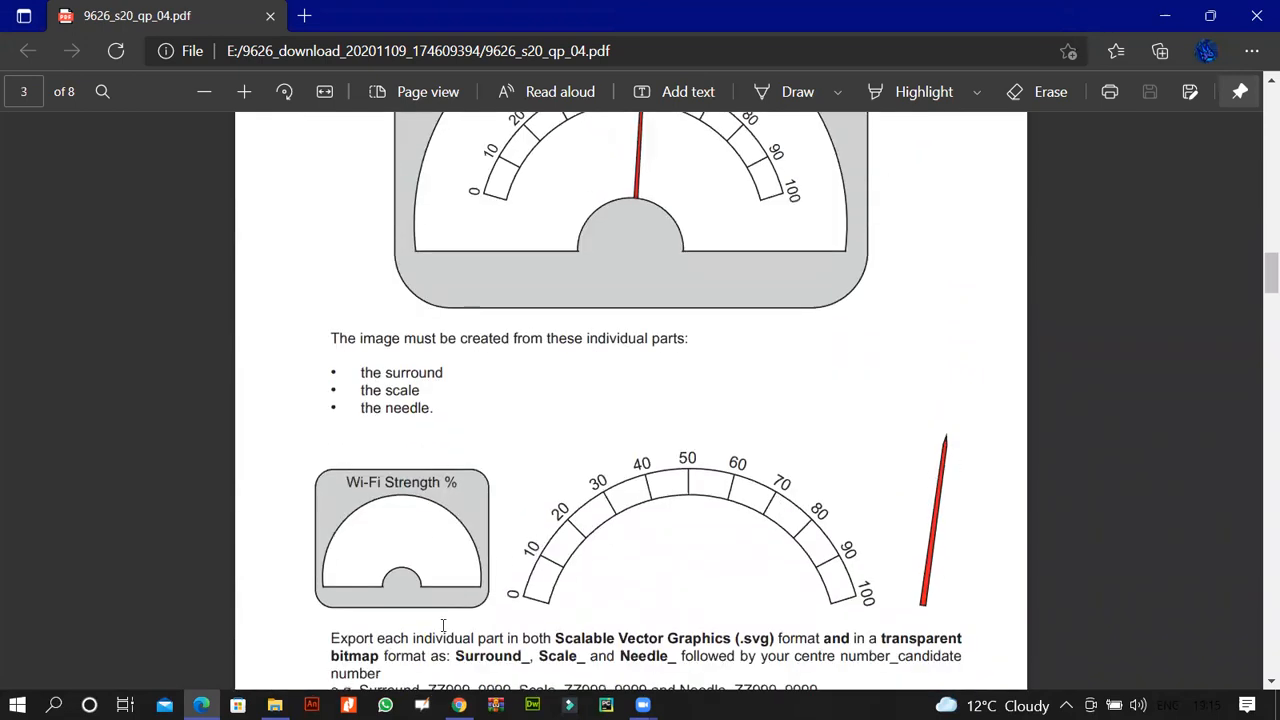
scroll(440, 615, down, 2)
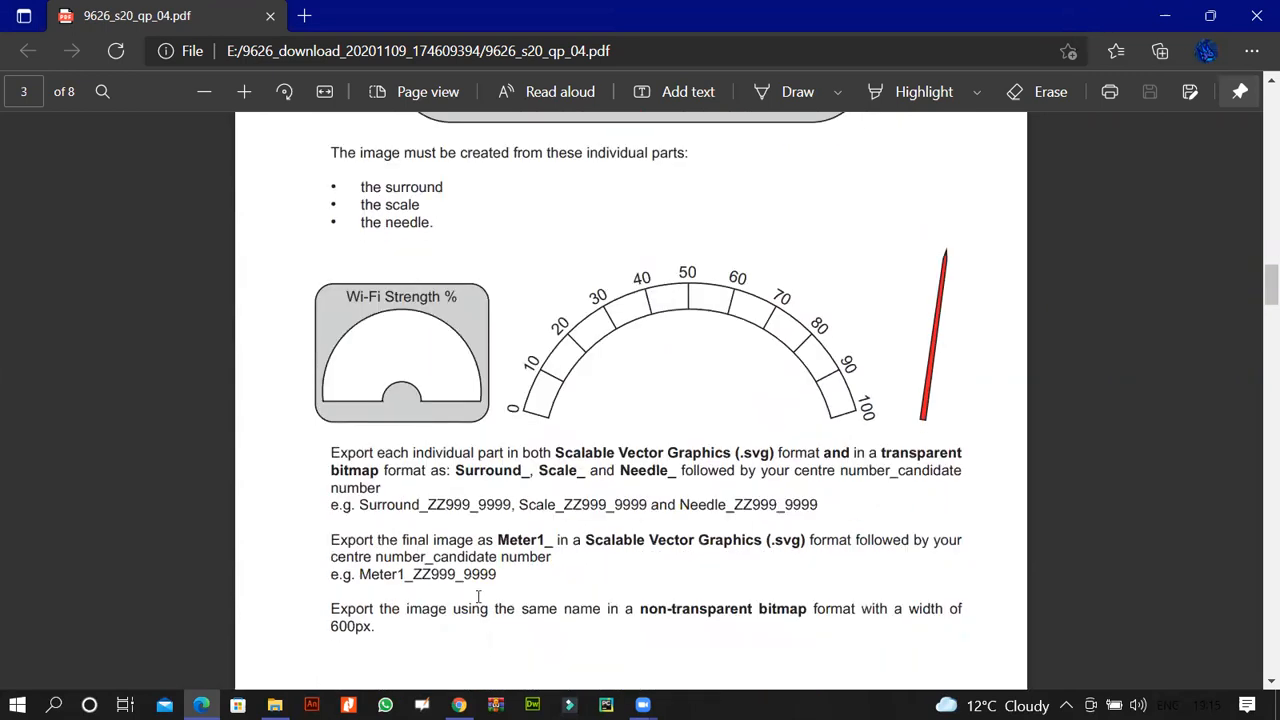
double_click(542, 540)
click(530, 581)
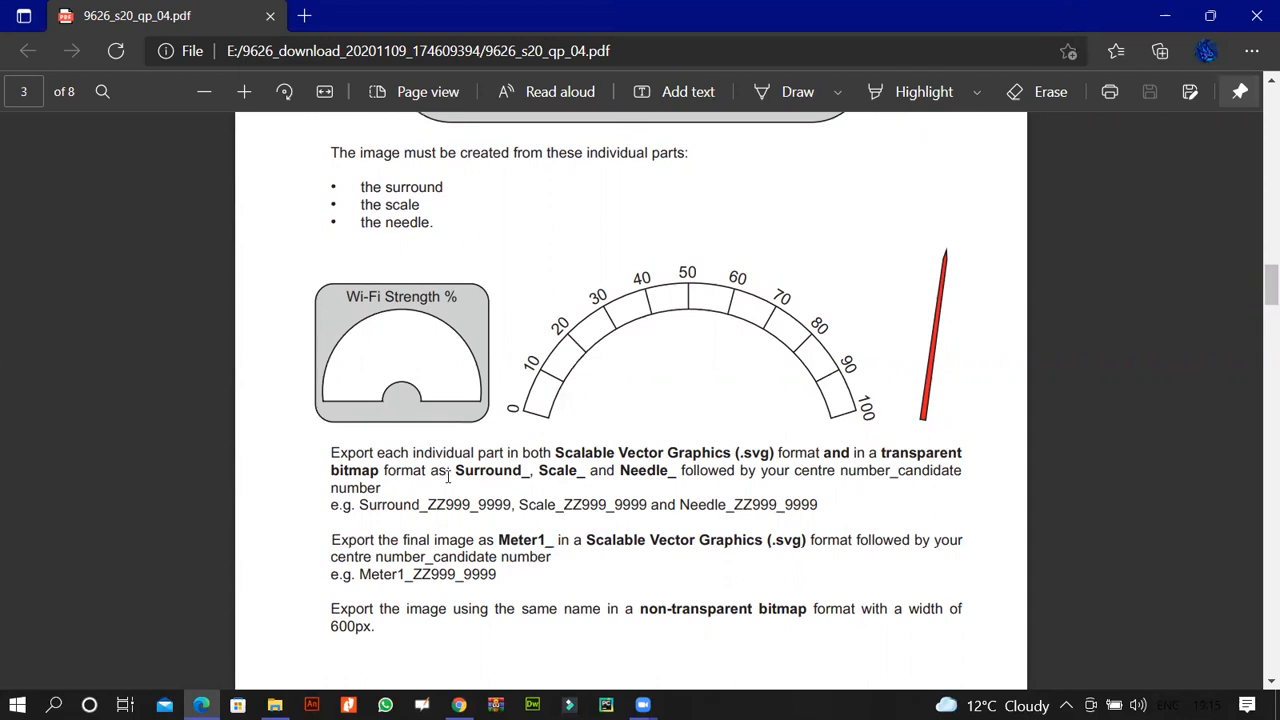
drag(473, 470, 658, 476)
click(915, 472)
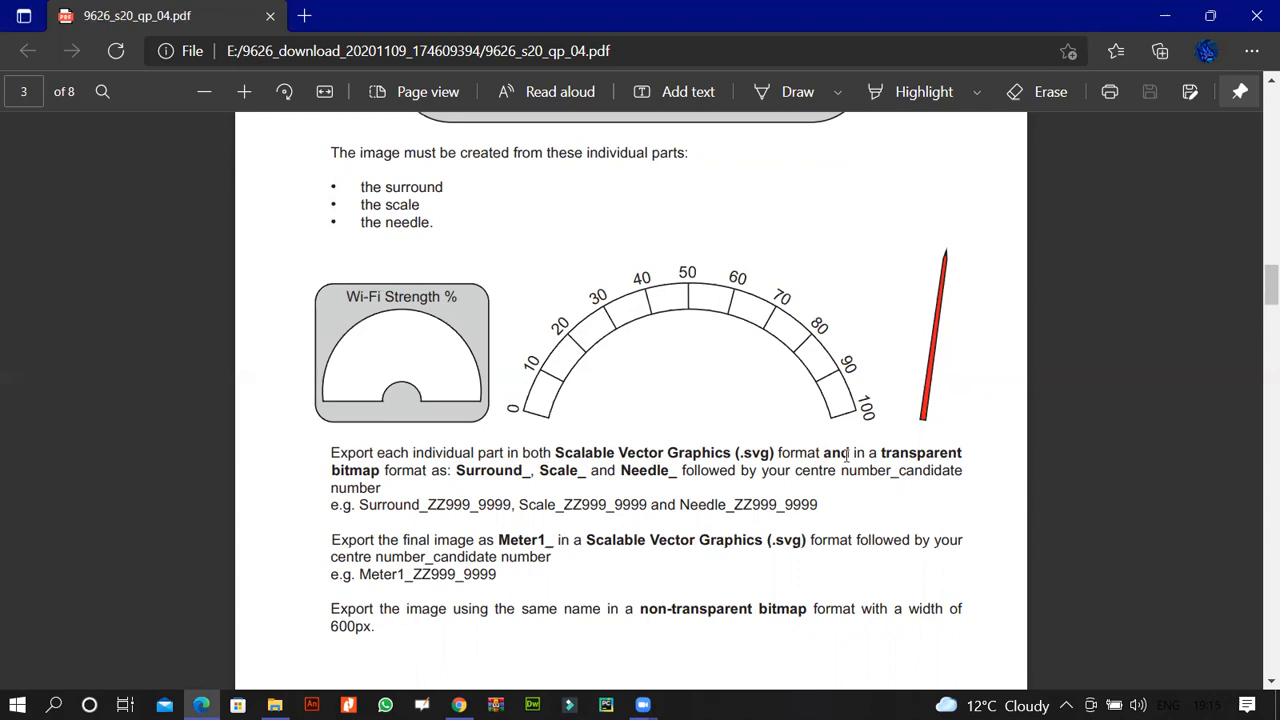
- Enlarge the page and examine the surround part together with the Surround_ file name in the export instructions
double_click(468, 476)
drag(469, 476, 493, 480)
drag(331, 455, 341, 457)
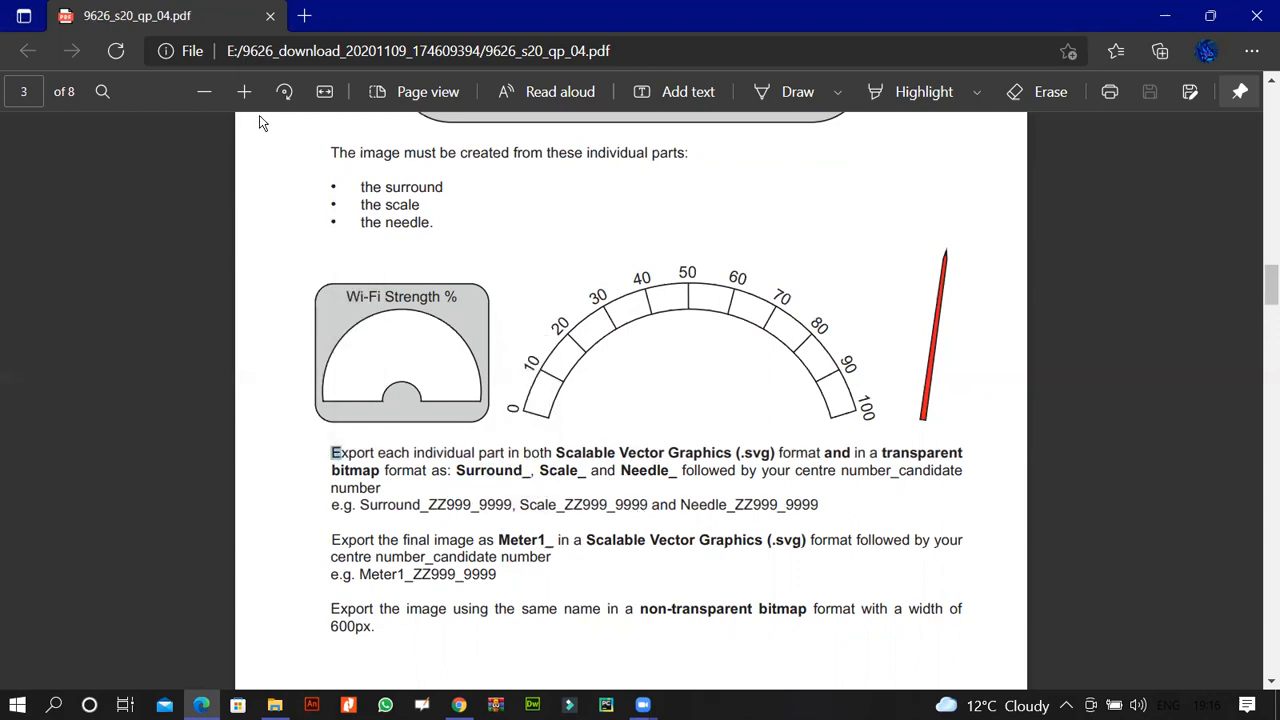
click(245, 92)
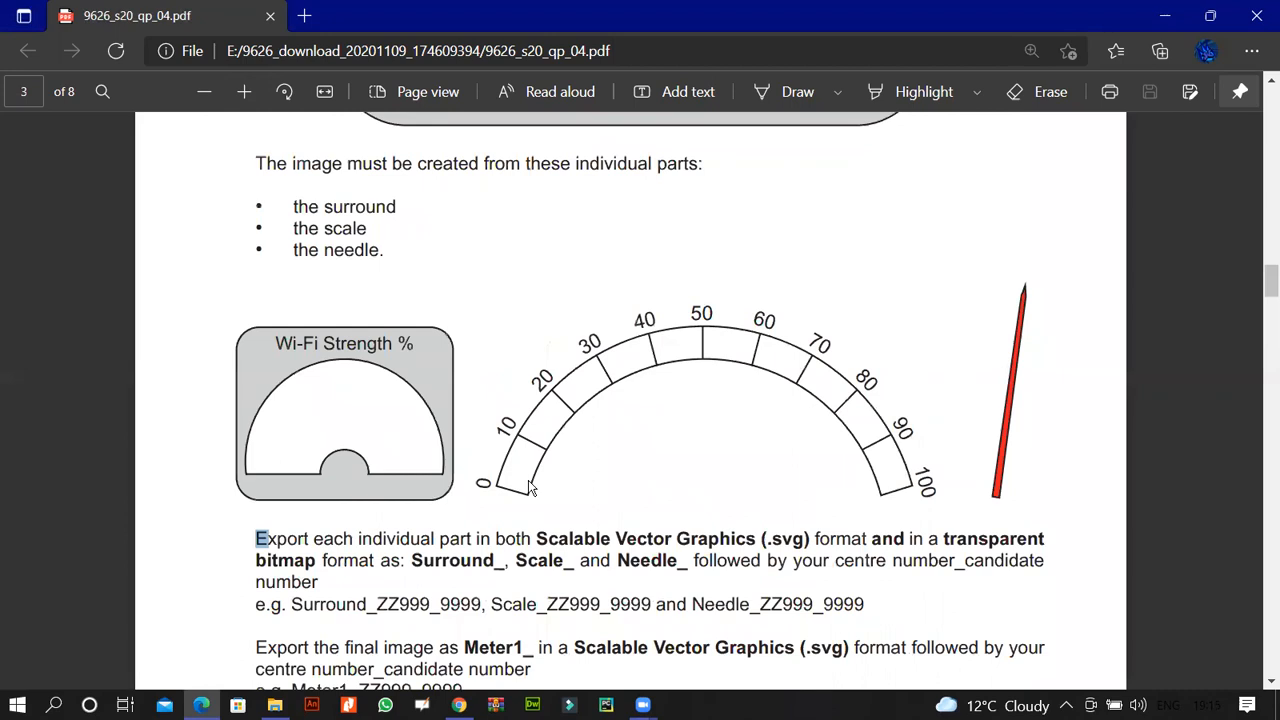
drag(515, 561, 398, 562)
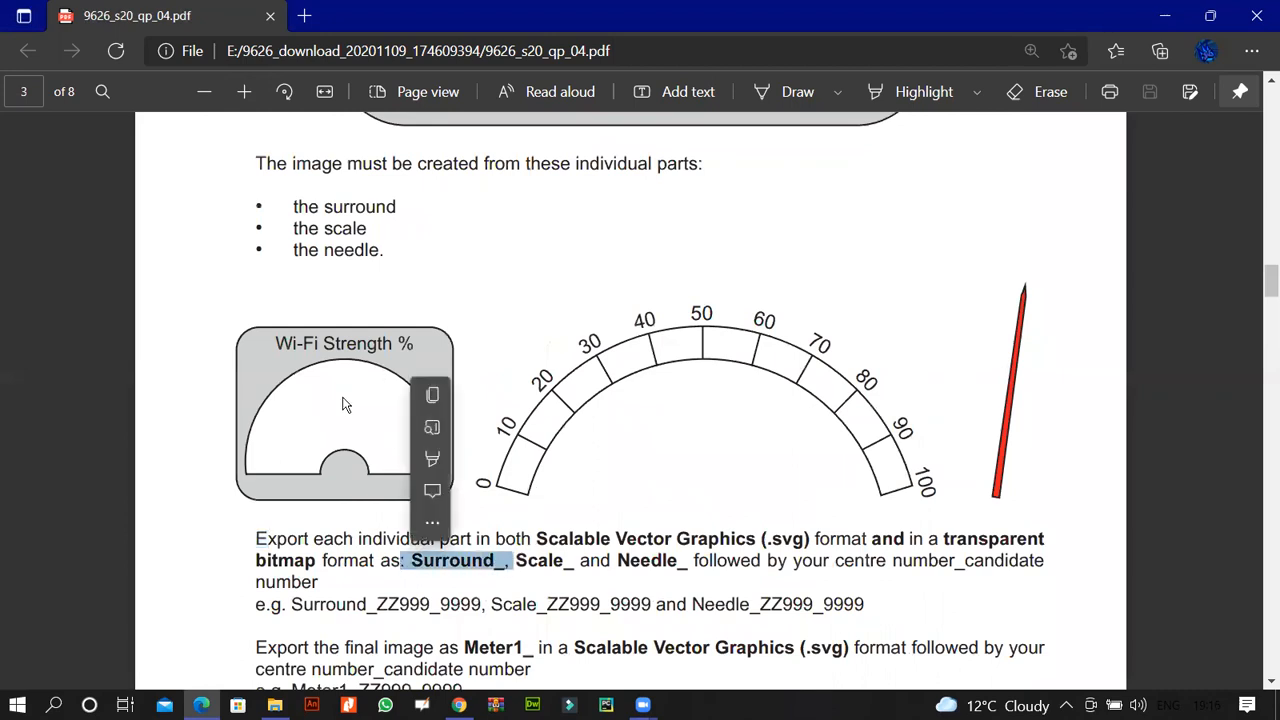
click(685, 377)
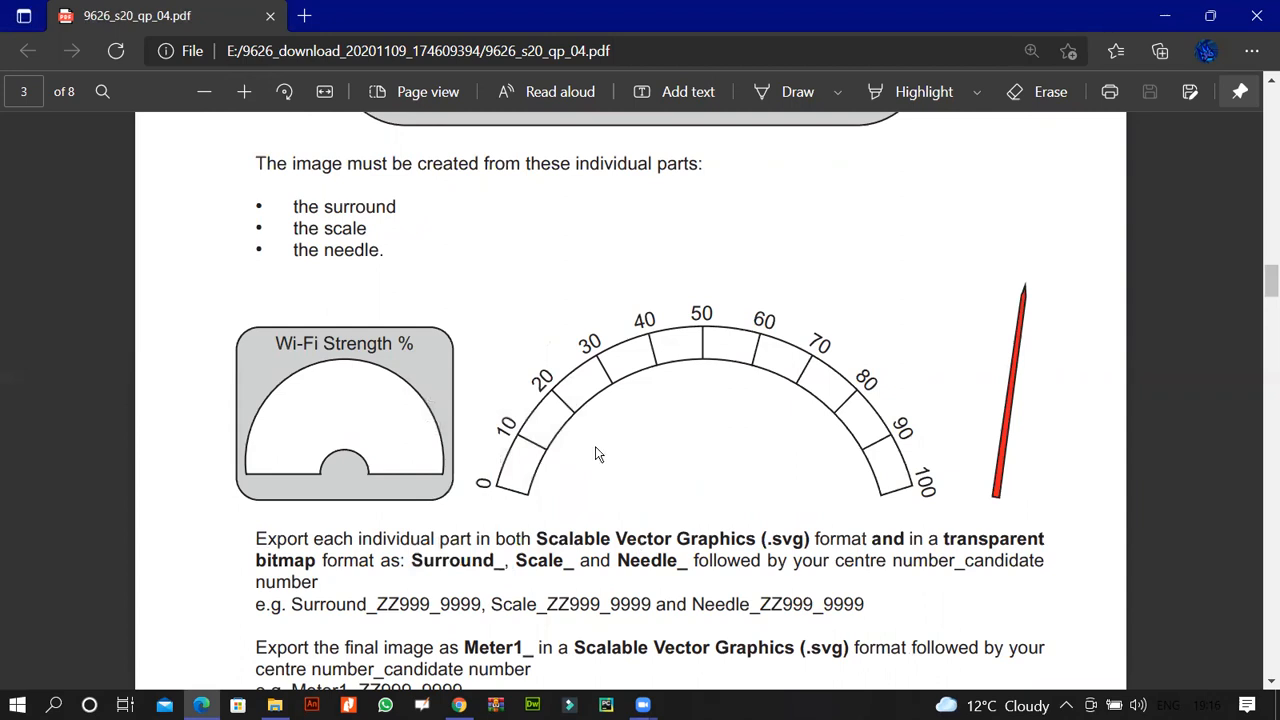
- Launch Adobe Illustrator and create a new document with the default settings
key(super)
key(super)
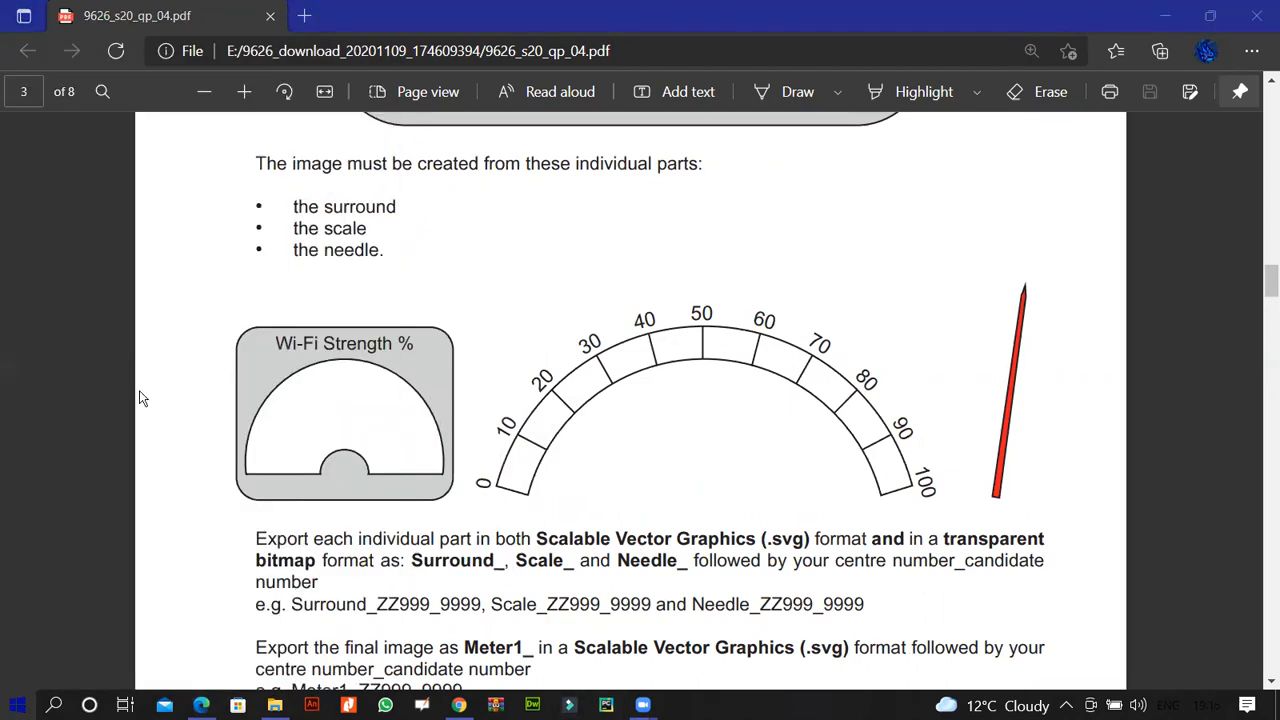
key(super)
text(ill)
click(160, 166)
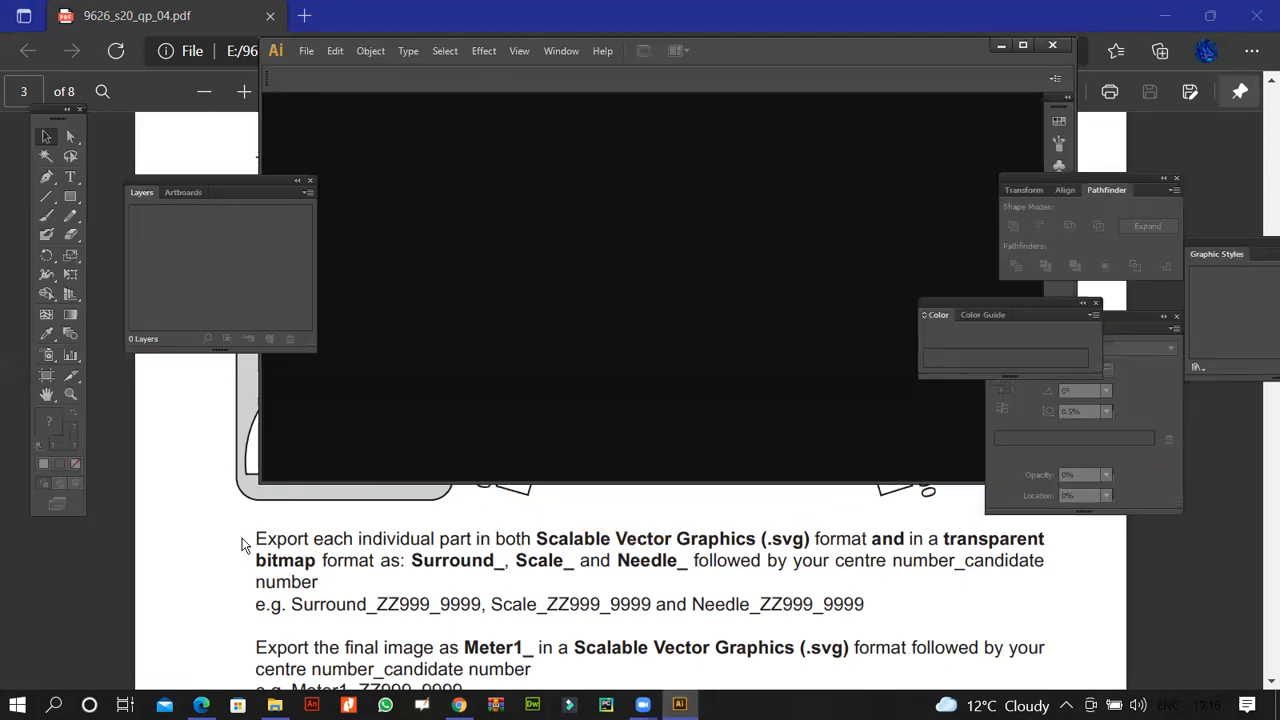
click(228, 533)
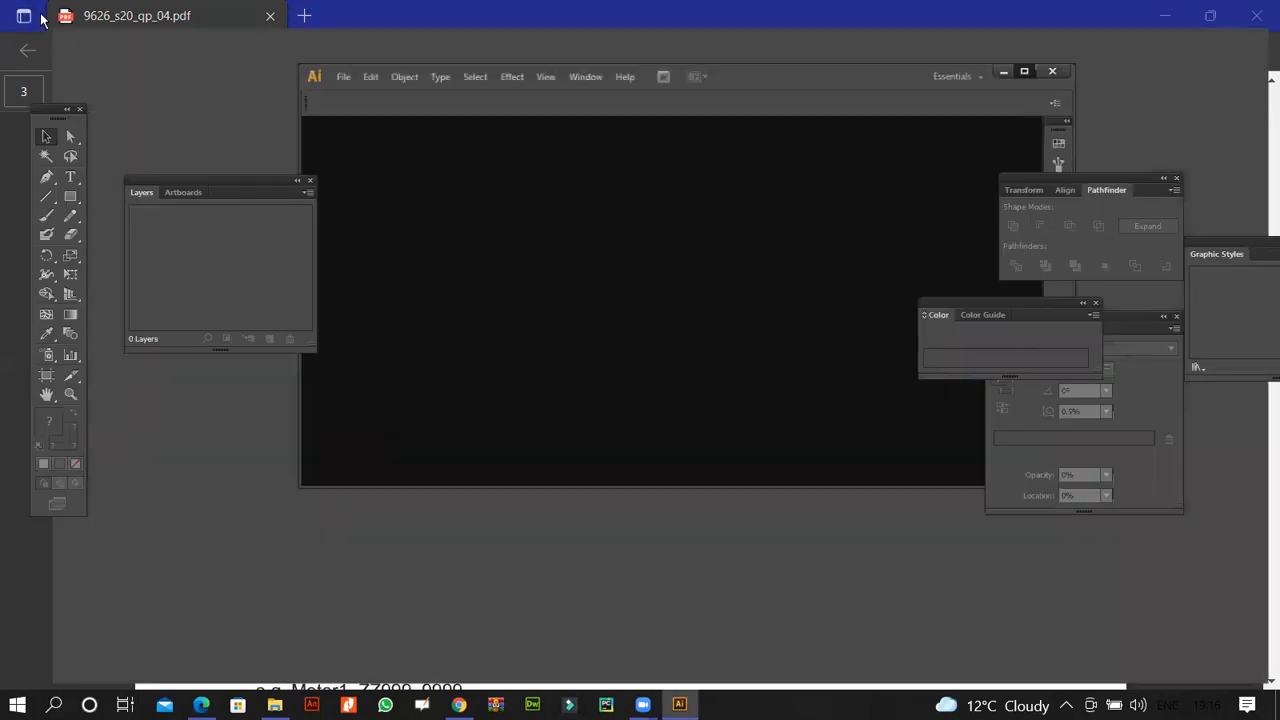
key(ctrl+n)
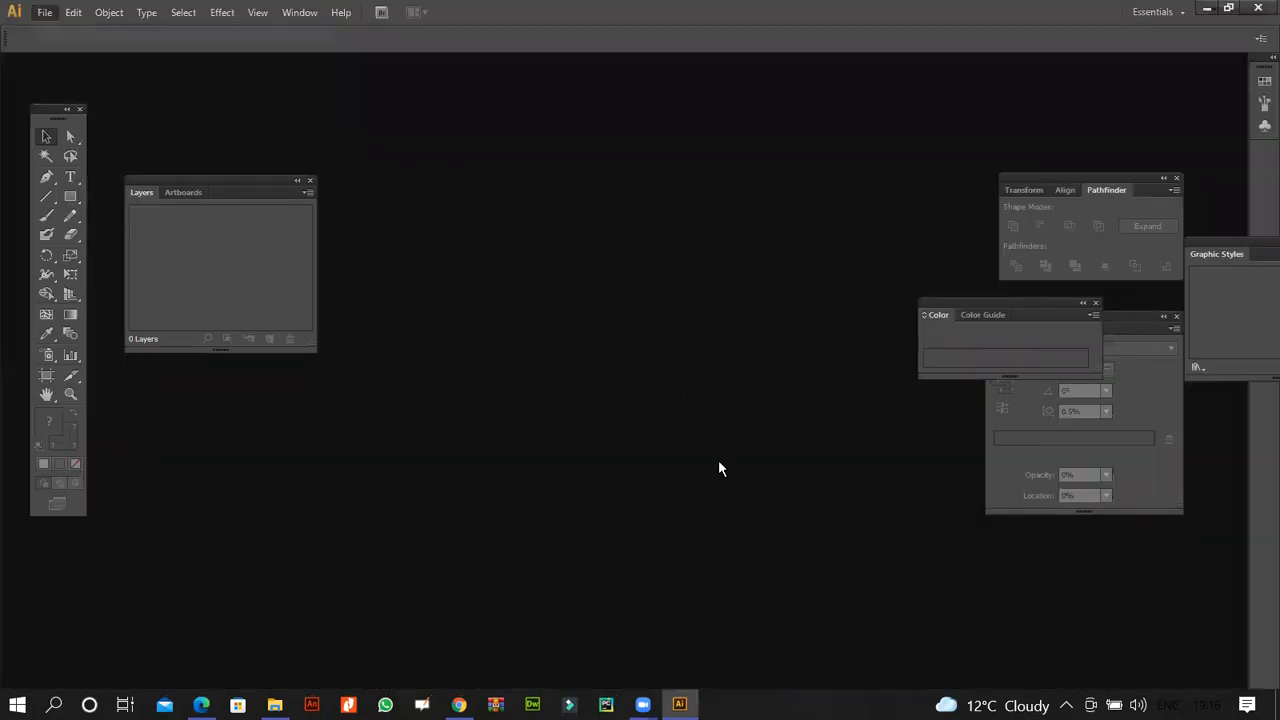
key(Return)
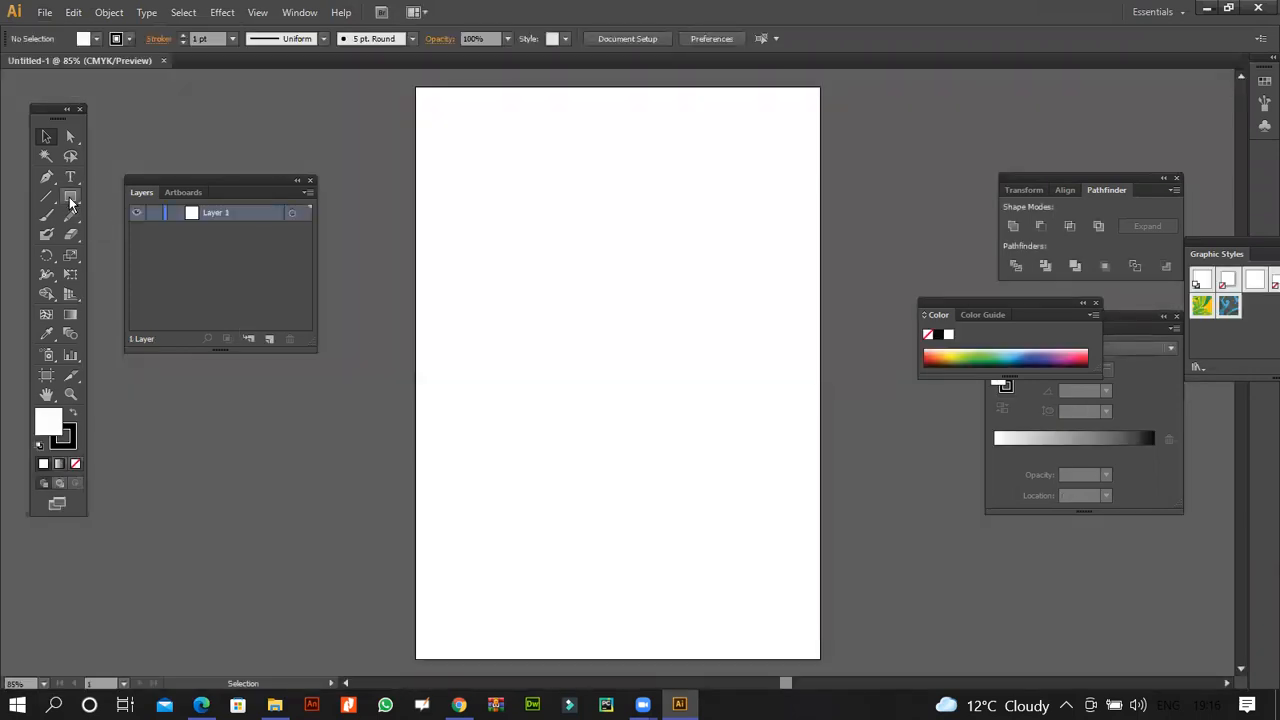
- Activate the Rounded Rectangle tool for drawing the meter's surround
click(70, 200)
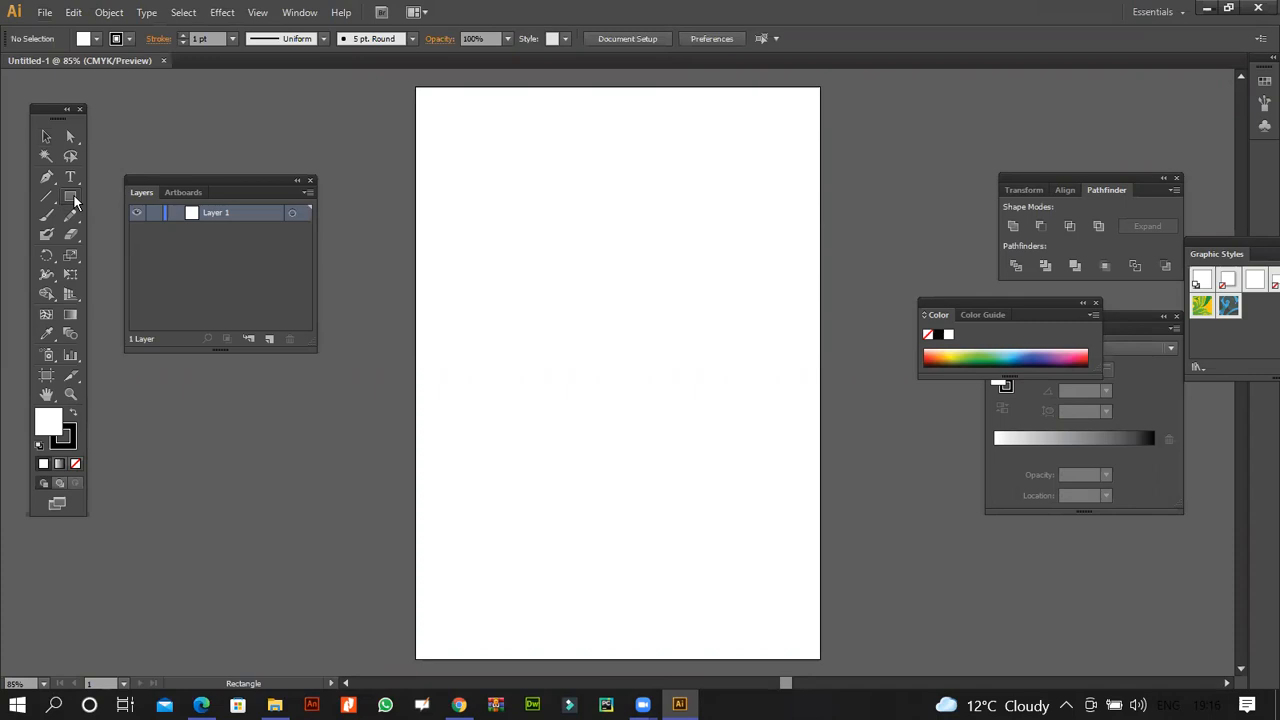
drag(79, 208, 99, 208)
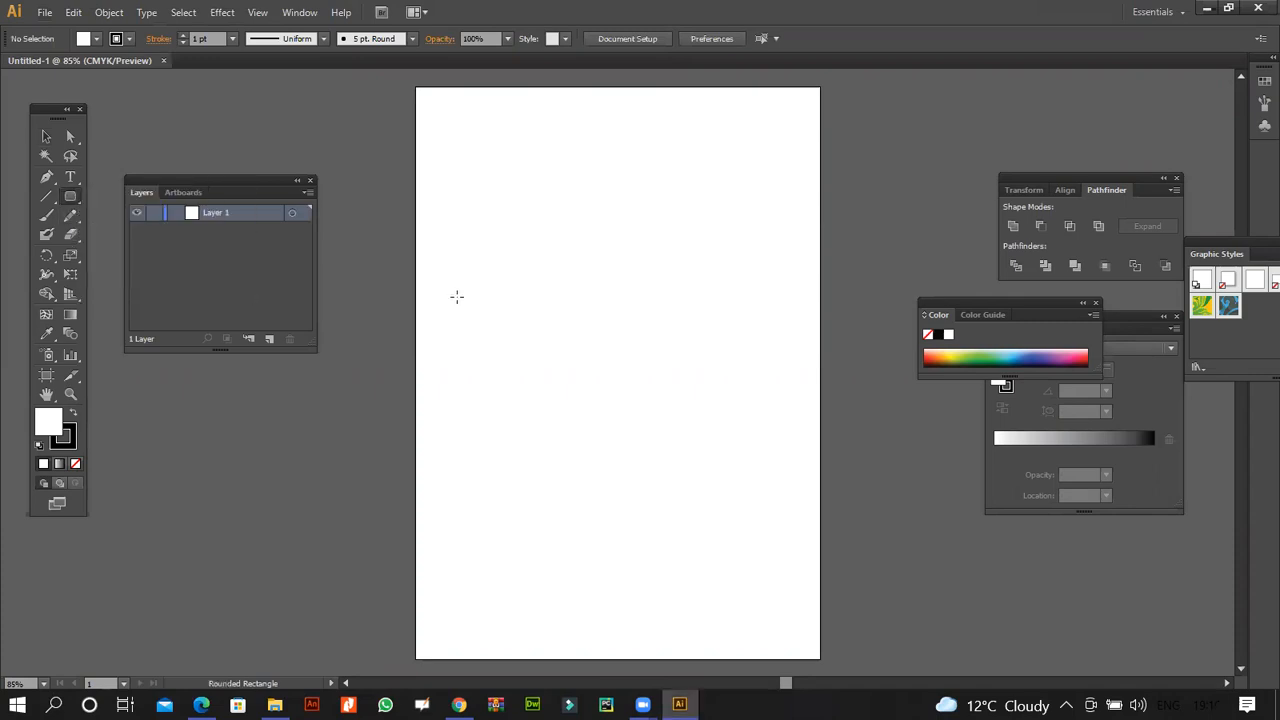
click(558, 345)
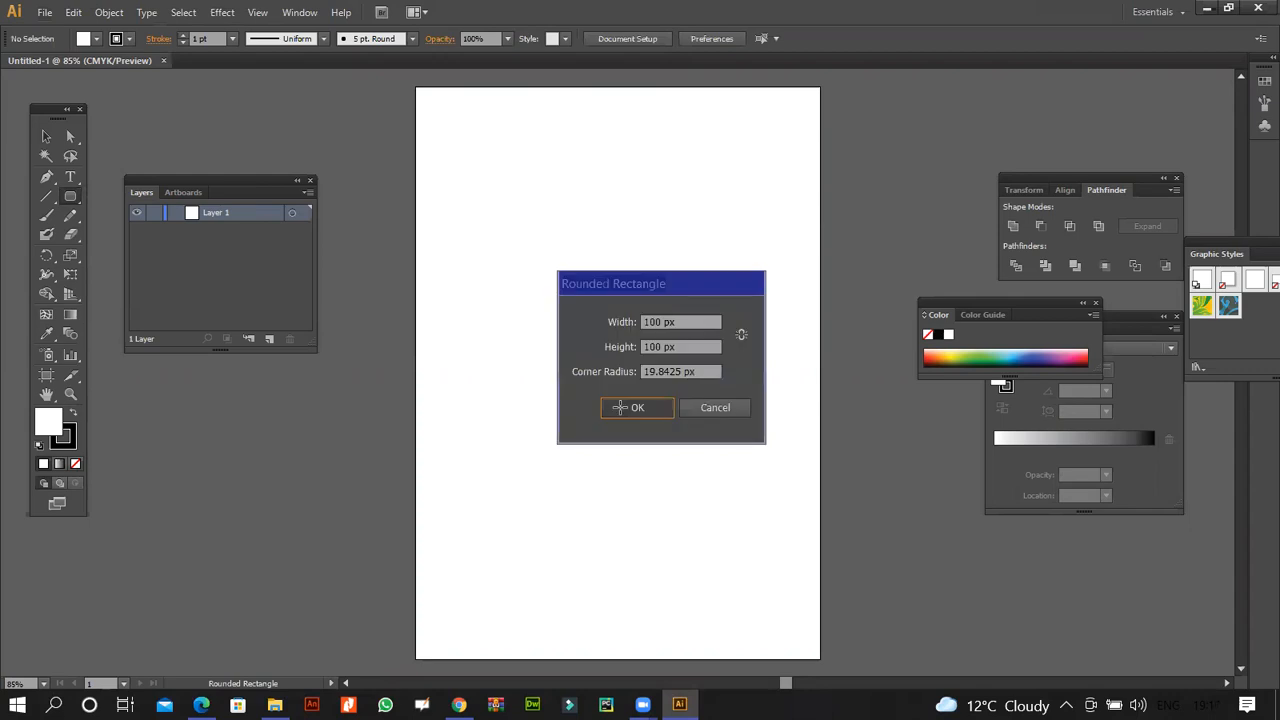
click(621, 408)
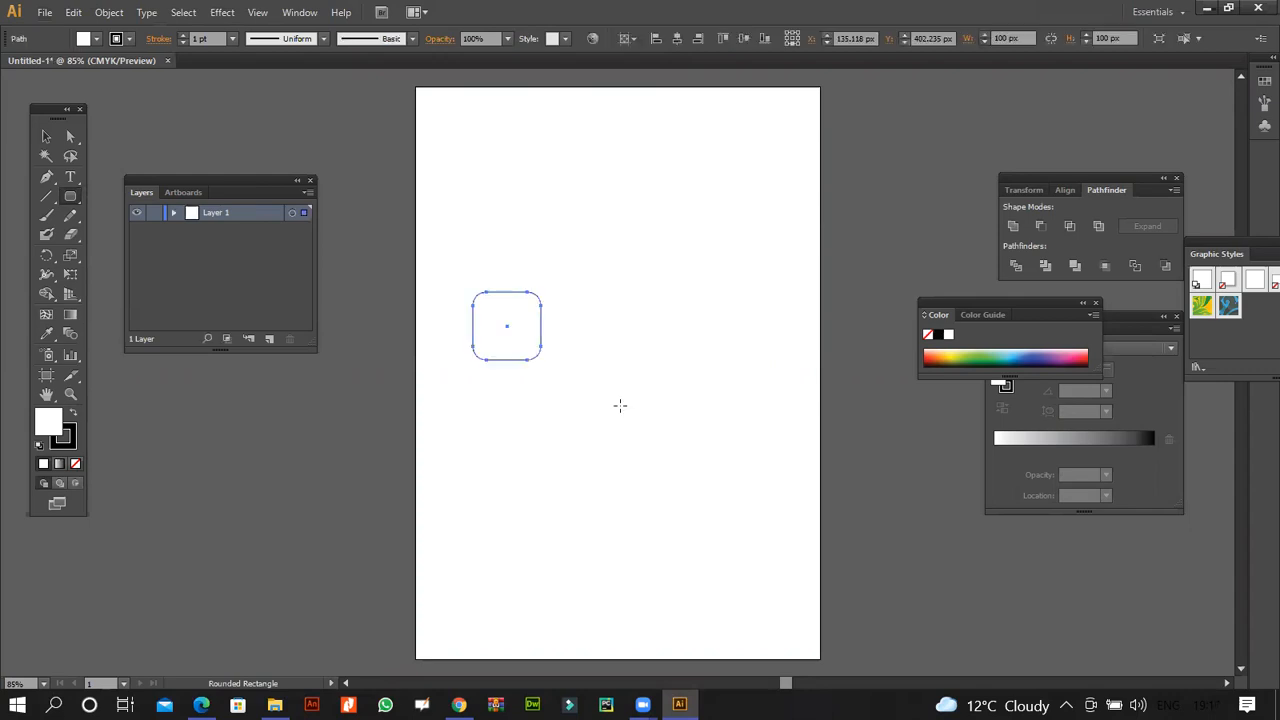
key(Delete)
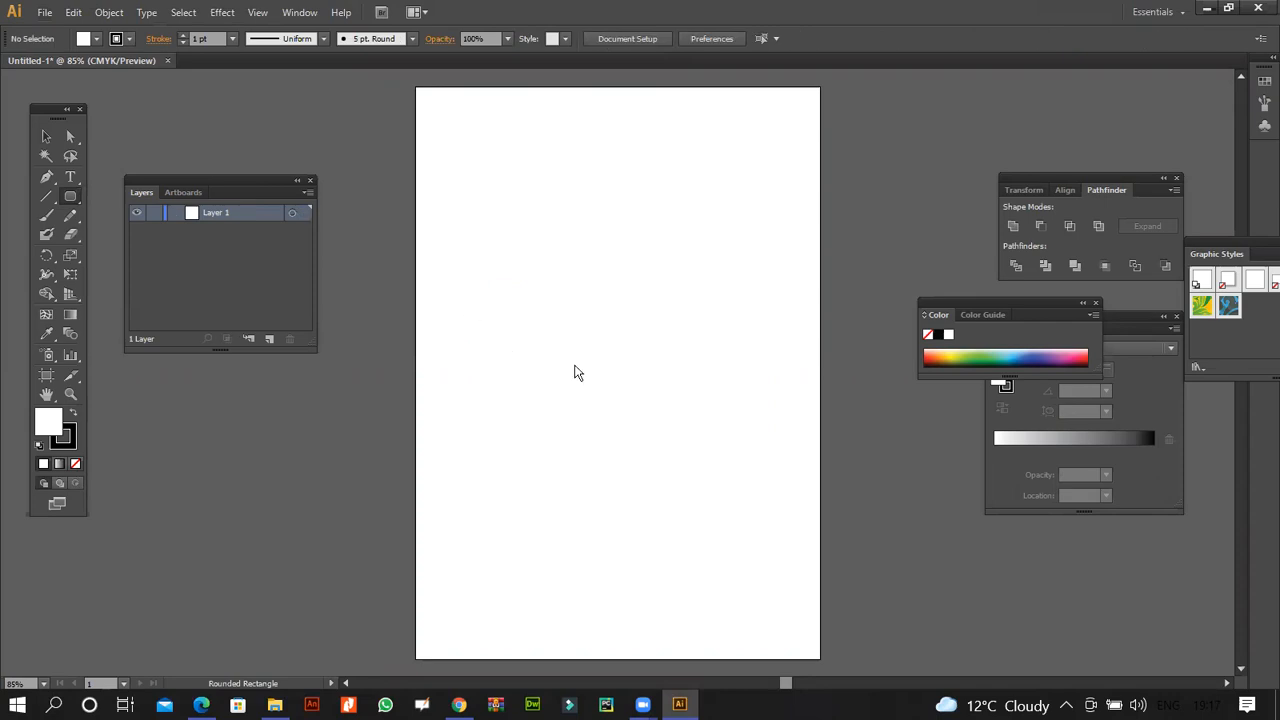
- Draw a rounded rectangle 300 px wide and 300 px high on the artboard and compare it with the surround in the exam PDF
click(658, 369)
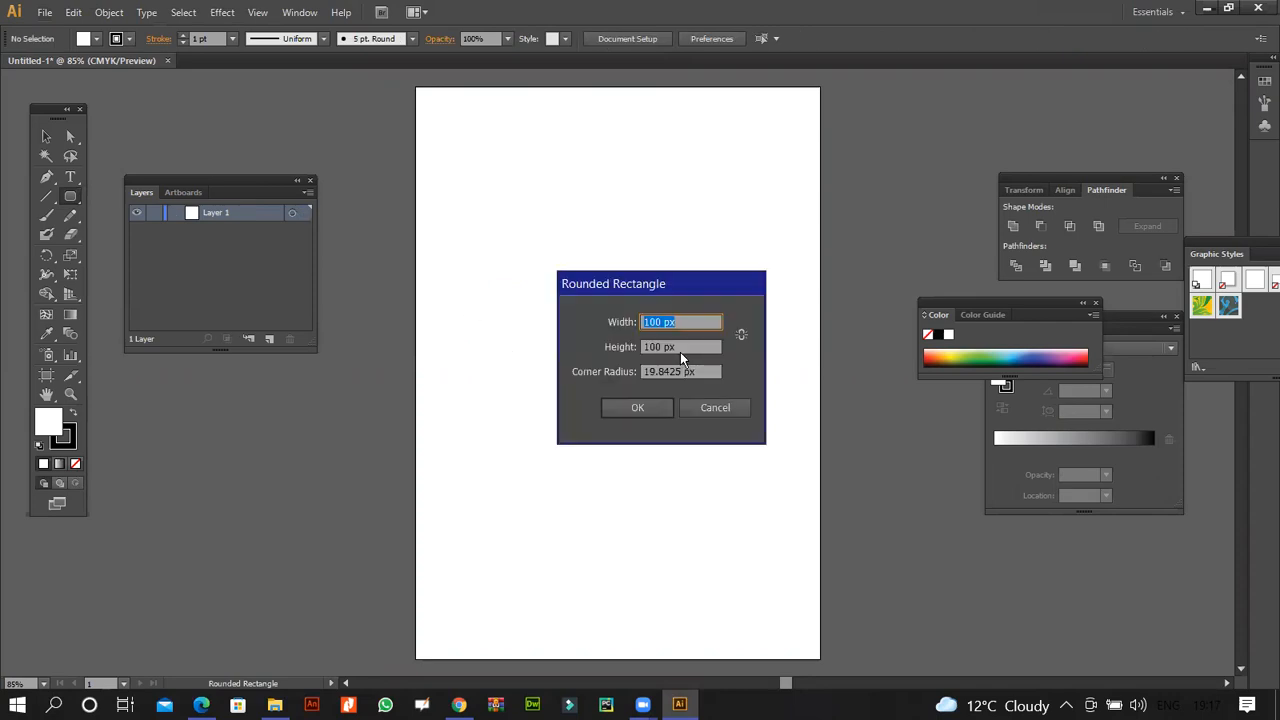
text(300)
key(Tab)
text(3)
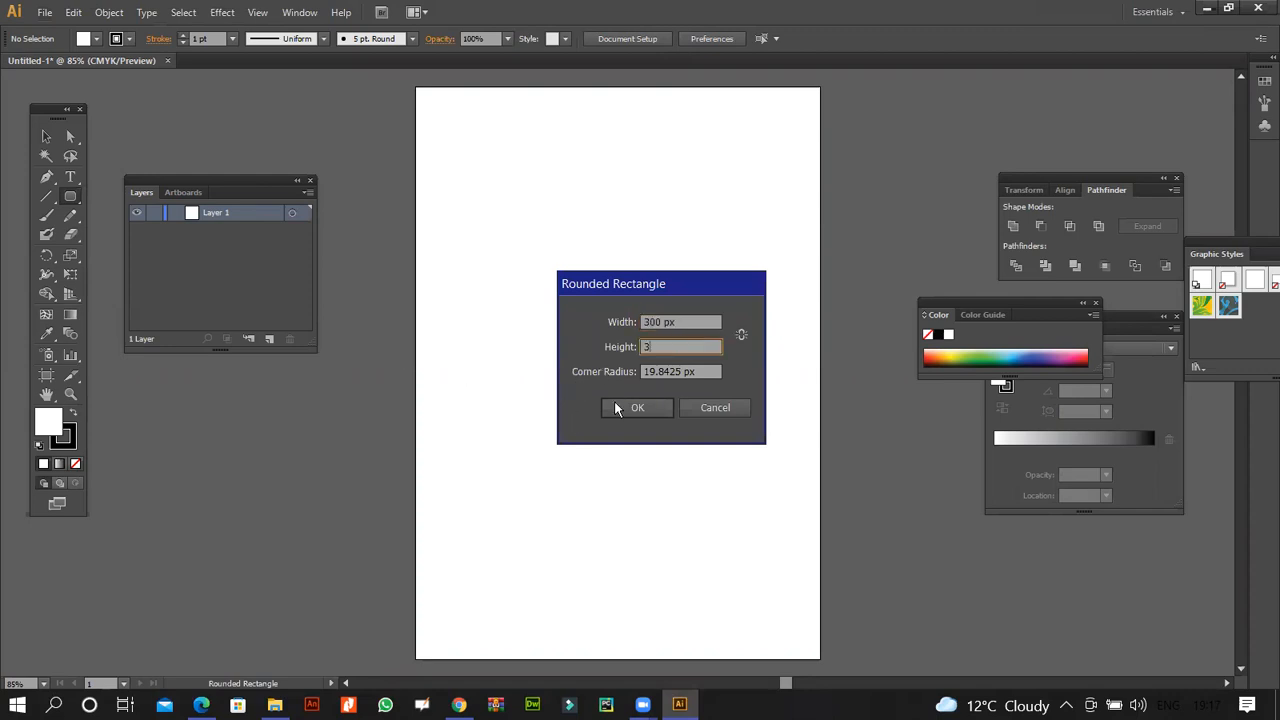
text(00)
click(616, 408)
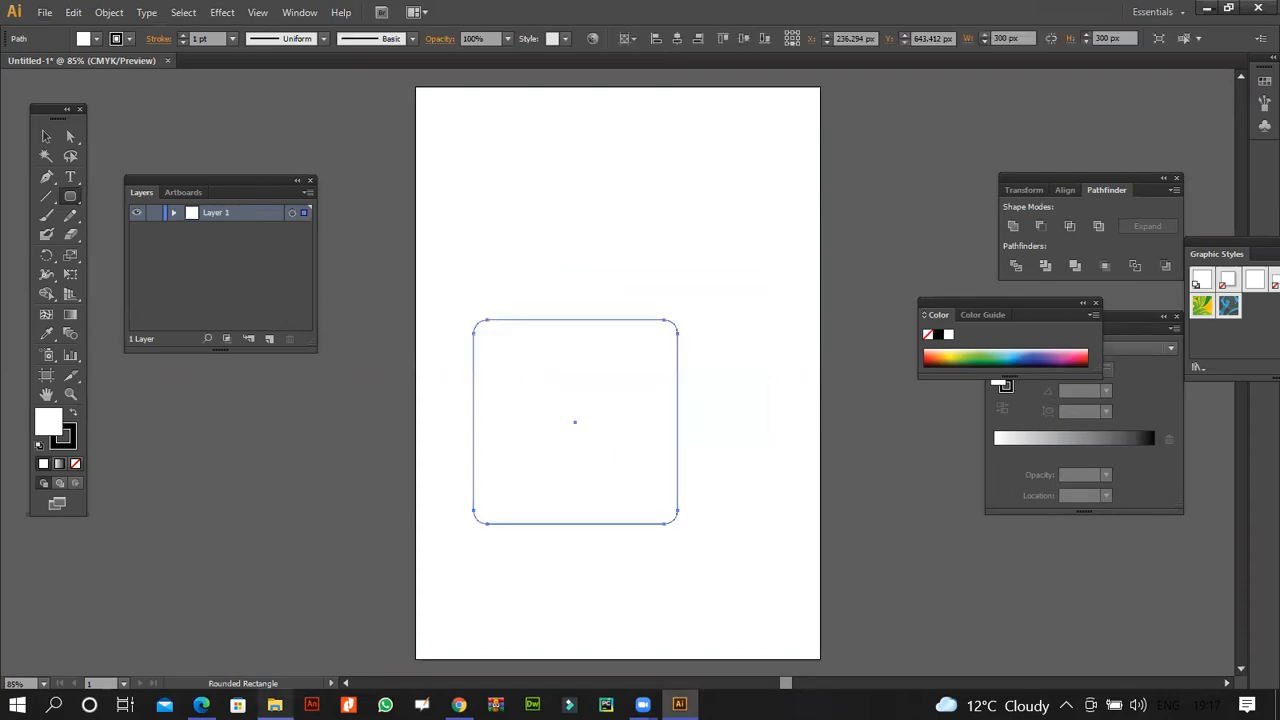
click(201, 704)
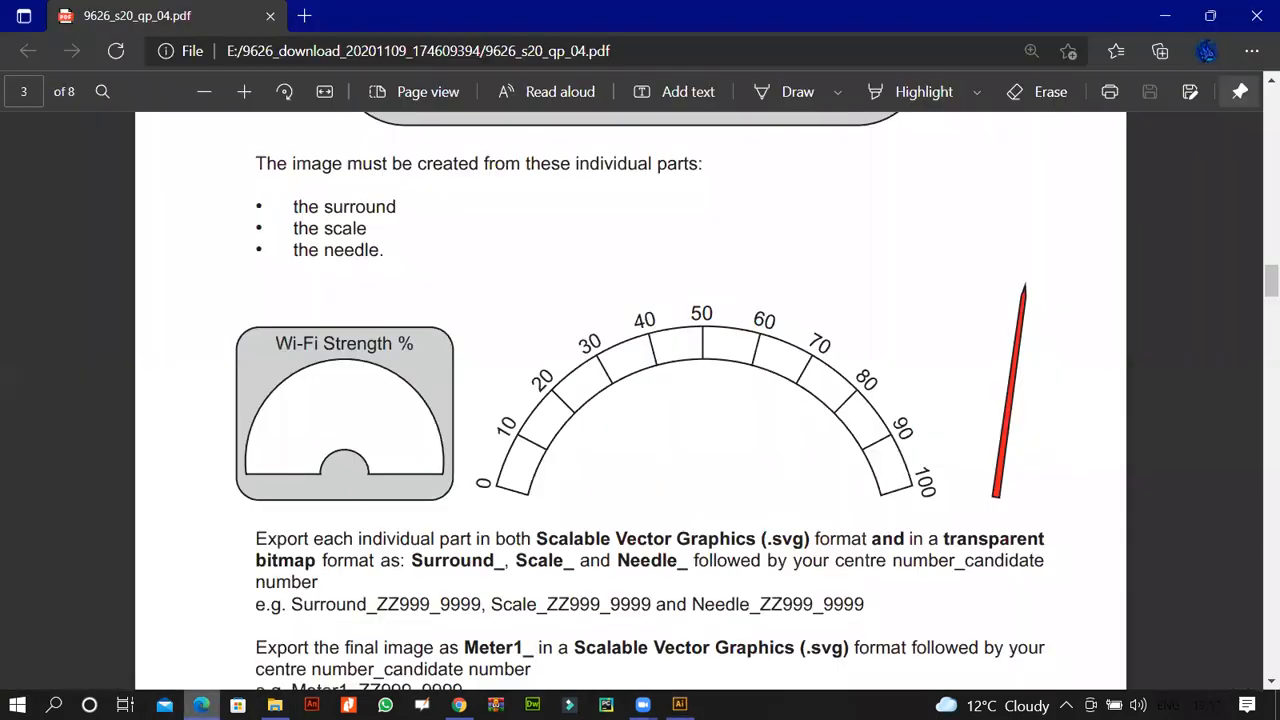
click(201, 704)
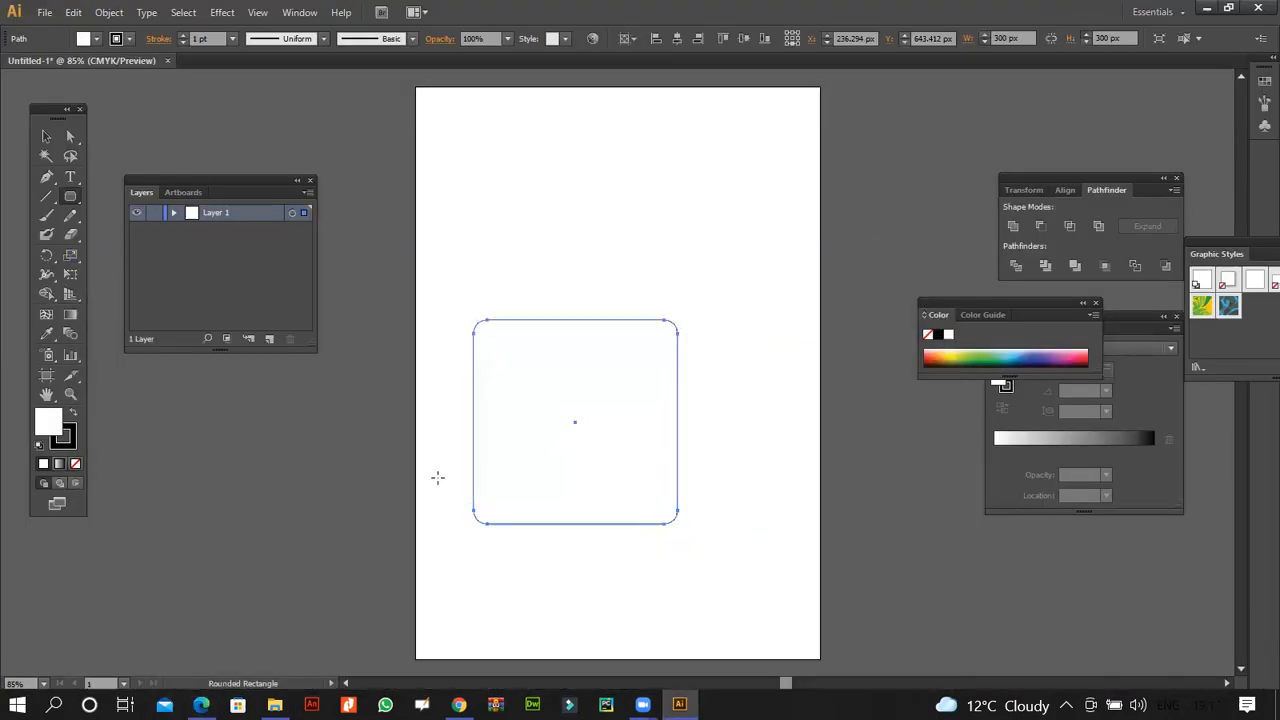
- Fill the rounded rectangle with light grey and stretch it wider horizontally, keeping its height
click(124, 38)
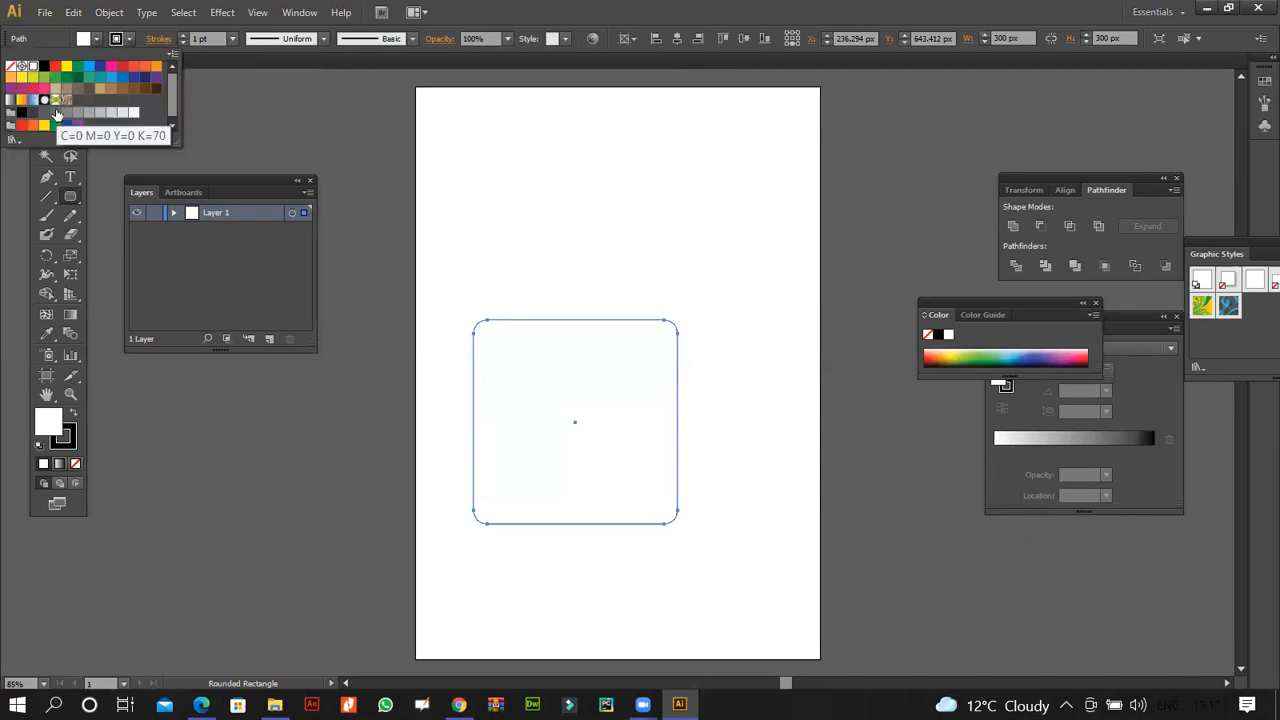
click(104, 113)
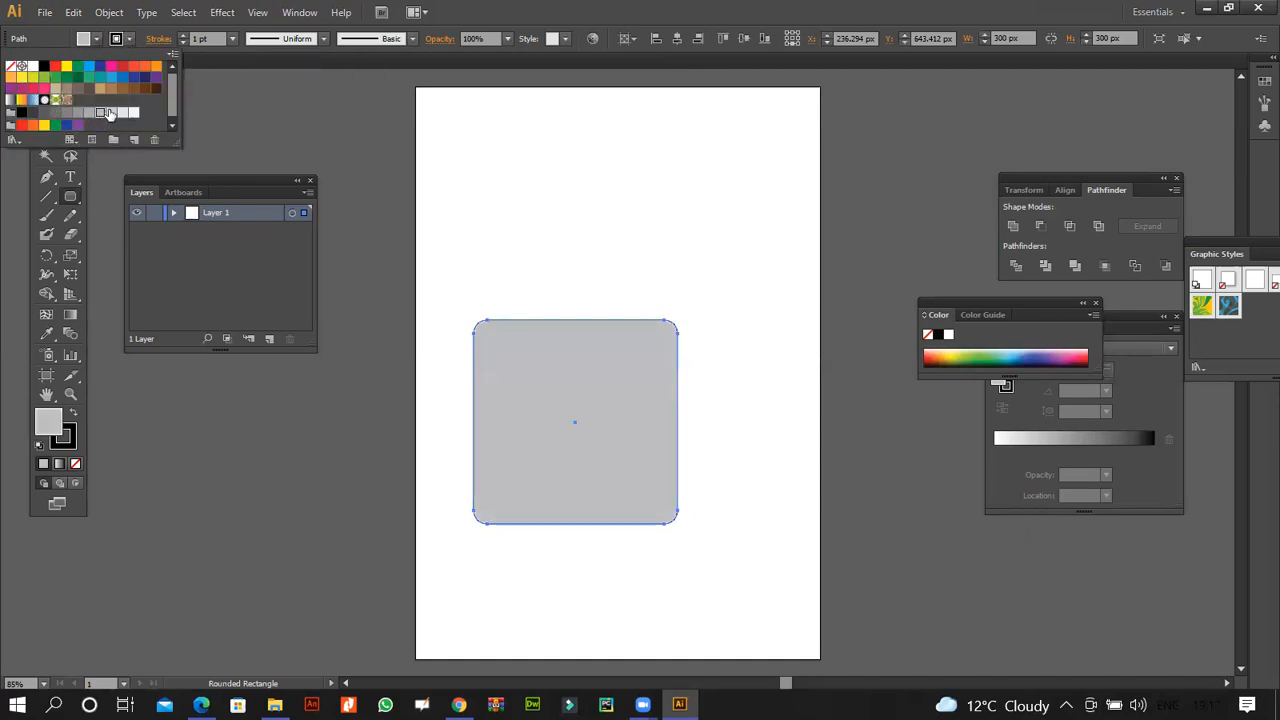
click(111, 112)
click(46, 136)
drag(680, 422, 734, 421)
click(493, 580)
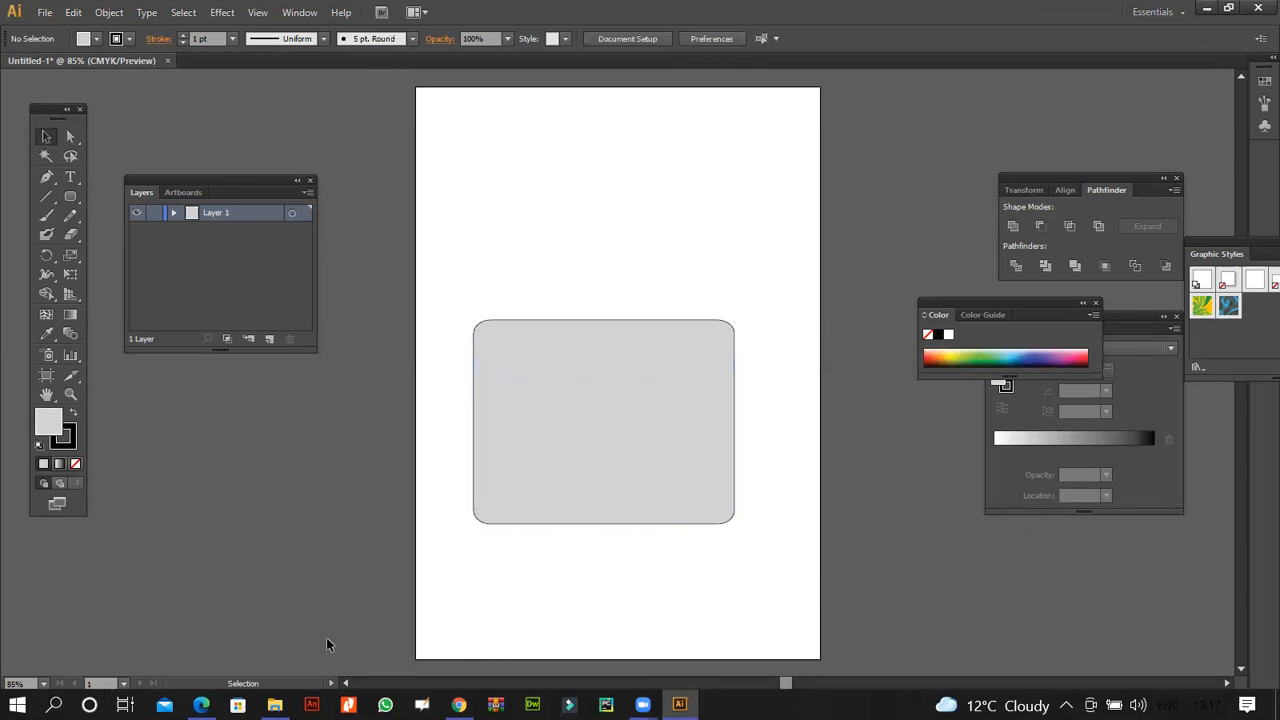
- Compare the shape with the surround in the exam PDF and move the rounded rectangle near the top of the artboard
click(195, 704)
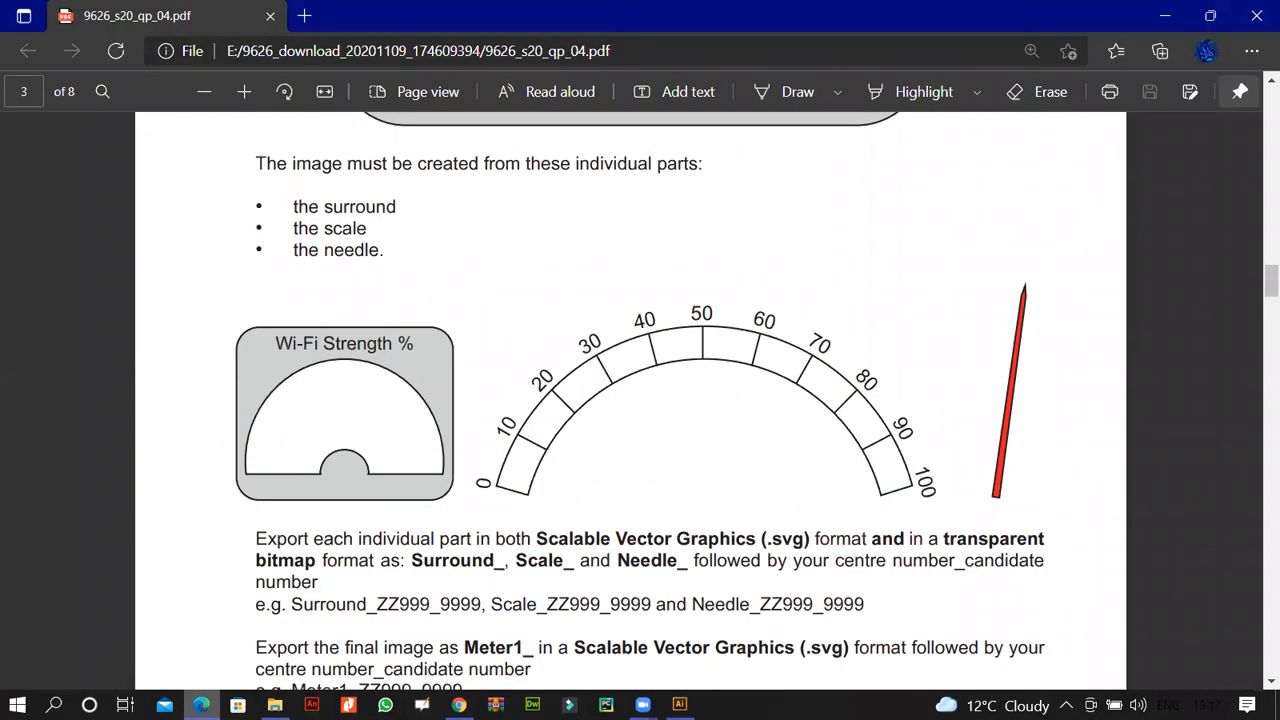
key(alt+Tab)
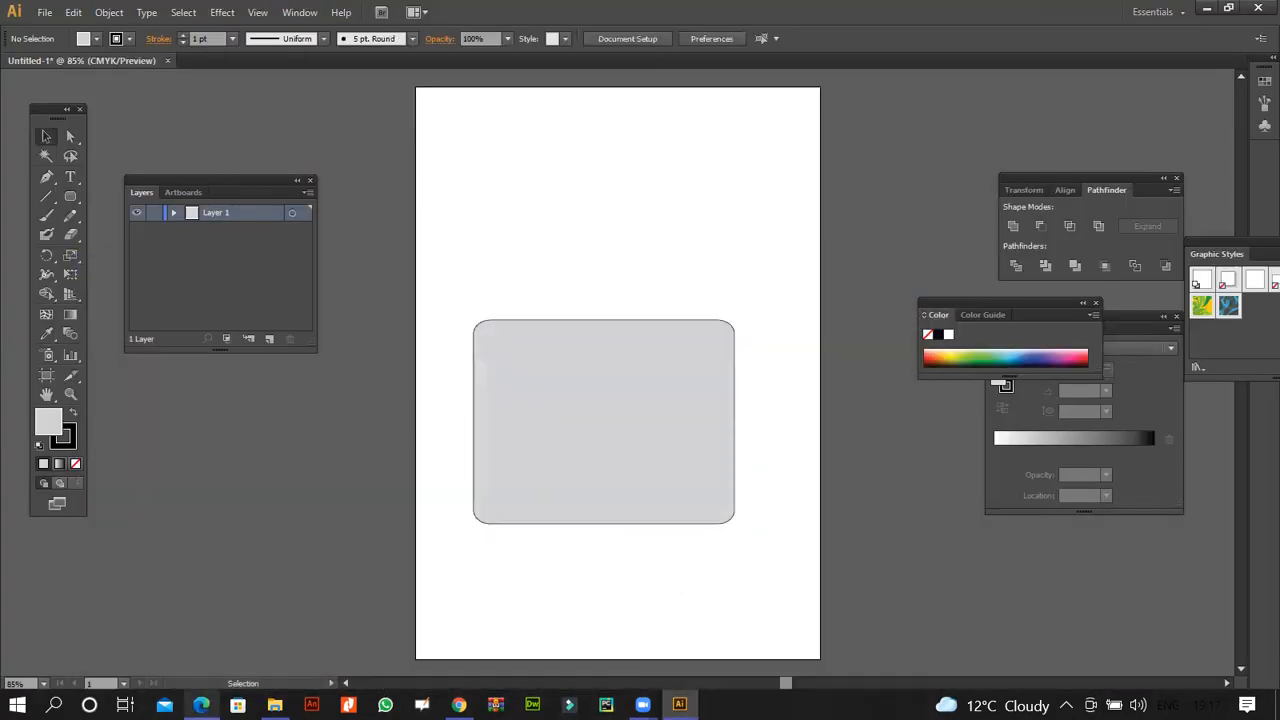
click(201, 704)
click(201, 704)
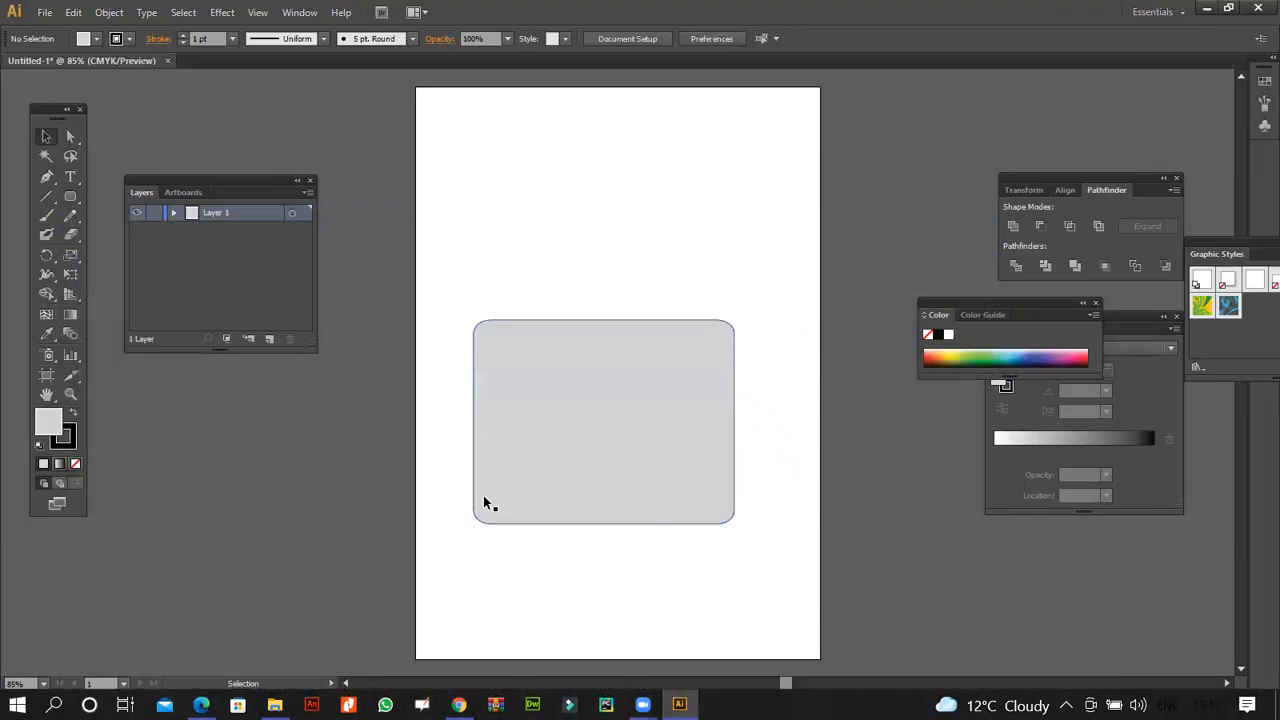
drag(551, 486, 583, 278)
click(520, 462)
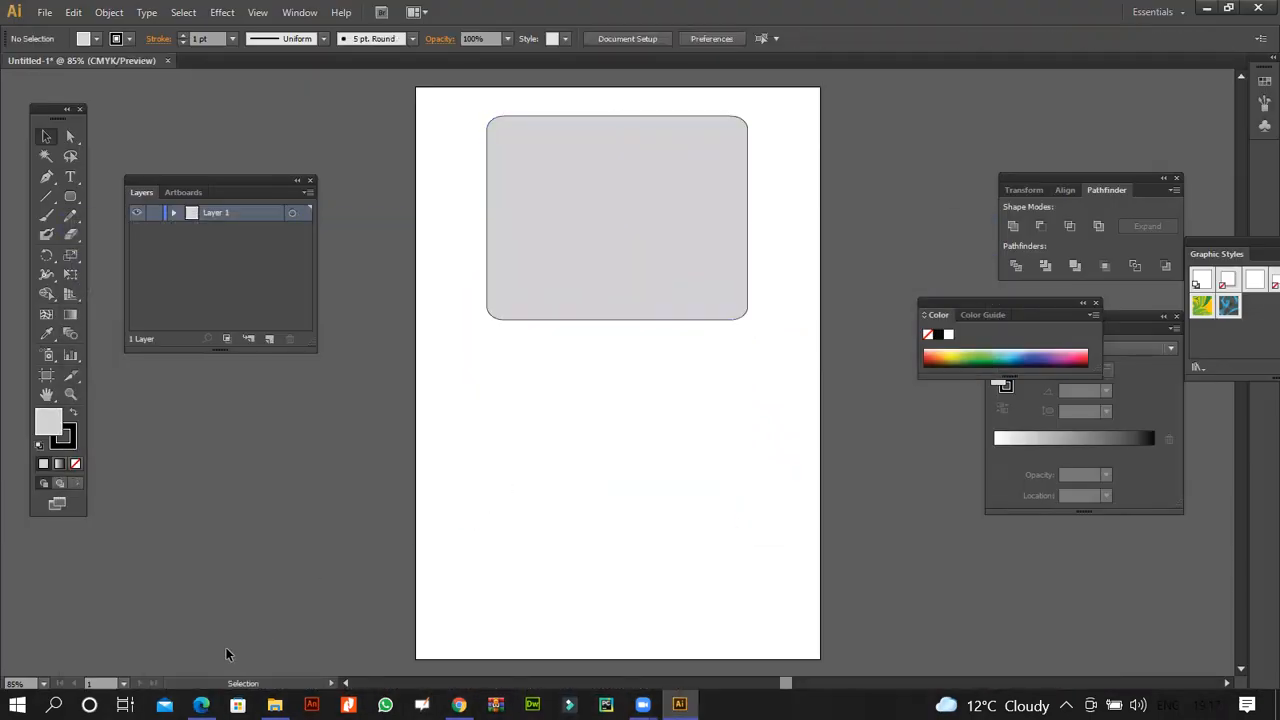
click(203, 704)
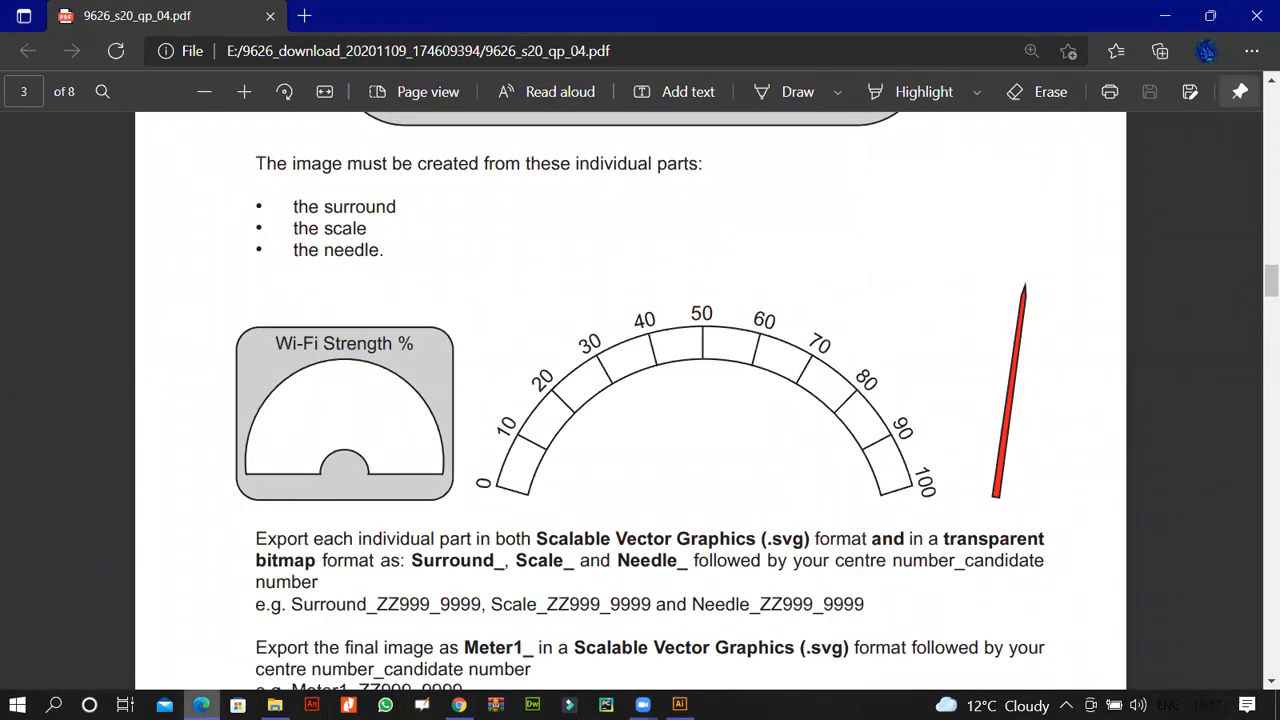
mouse_move(203, 704)
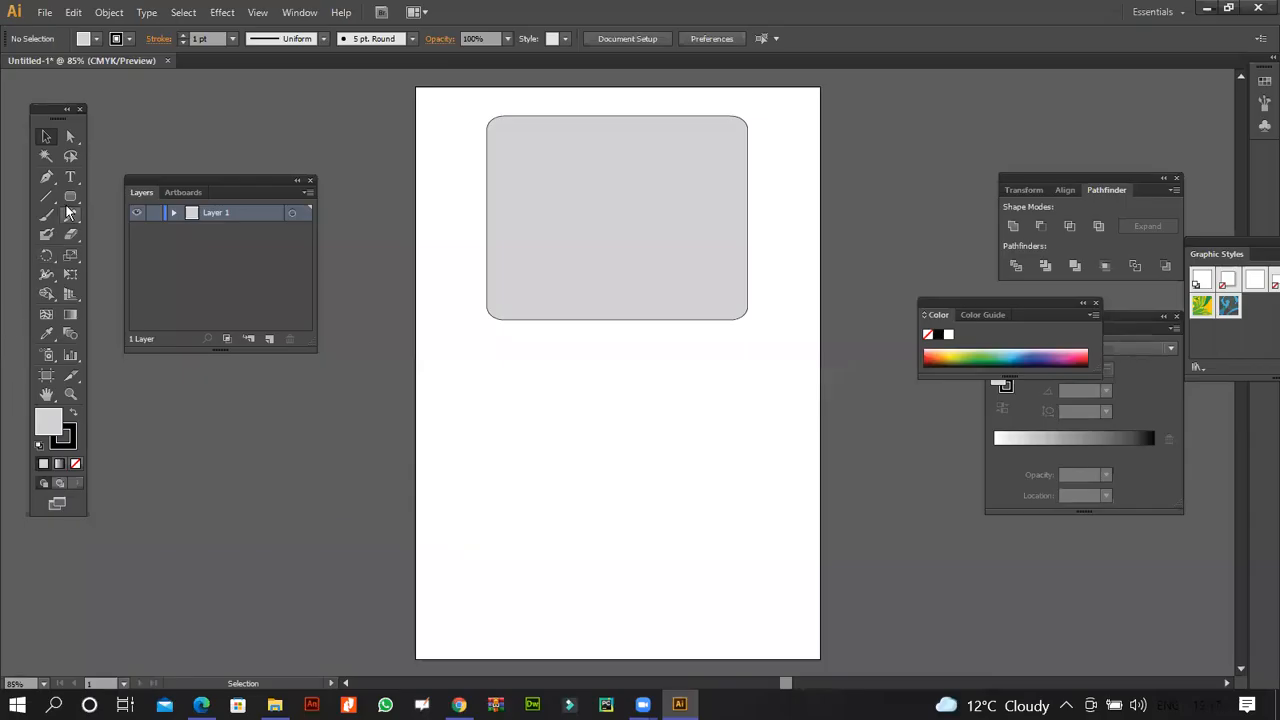
mouse_move(518, 189)
mouse_down()
mouse_move(514, 143)
mouse_move(498, 181)
mouse_up()
- Draw a circle with the Ellipse tool, 260 px in diameter, and place it just beneath the rounded rectangle
click(76, 199)
drag(78, 203, 124, 238)
click(517, 373)
click(640, 395)
click(49, 143)
drag(587, 440, 731, 553)
drag(630, 499, 634, 449)
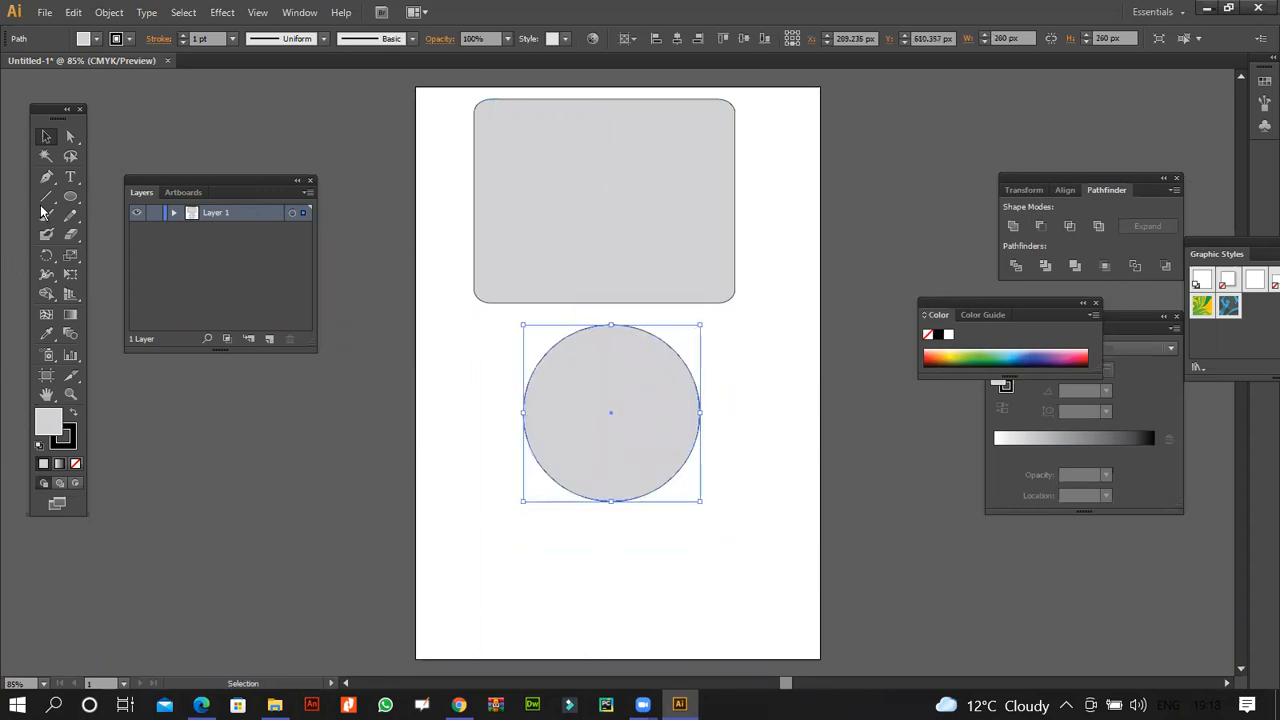
- Draw a rectangle about 406 px wide and 171 px high covering the lower half of the circle, starting at its centre line
click(71, 197)
drag(73, 205, 108, 196)
mouse_move(473, 412)
mouse_down()
mouse_move(663, 443)
mouse_move(751, 529)
mouse_up()
click(47, 138)
shift+click(526, 402)
click(507, 501)
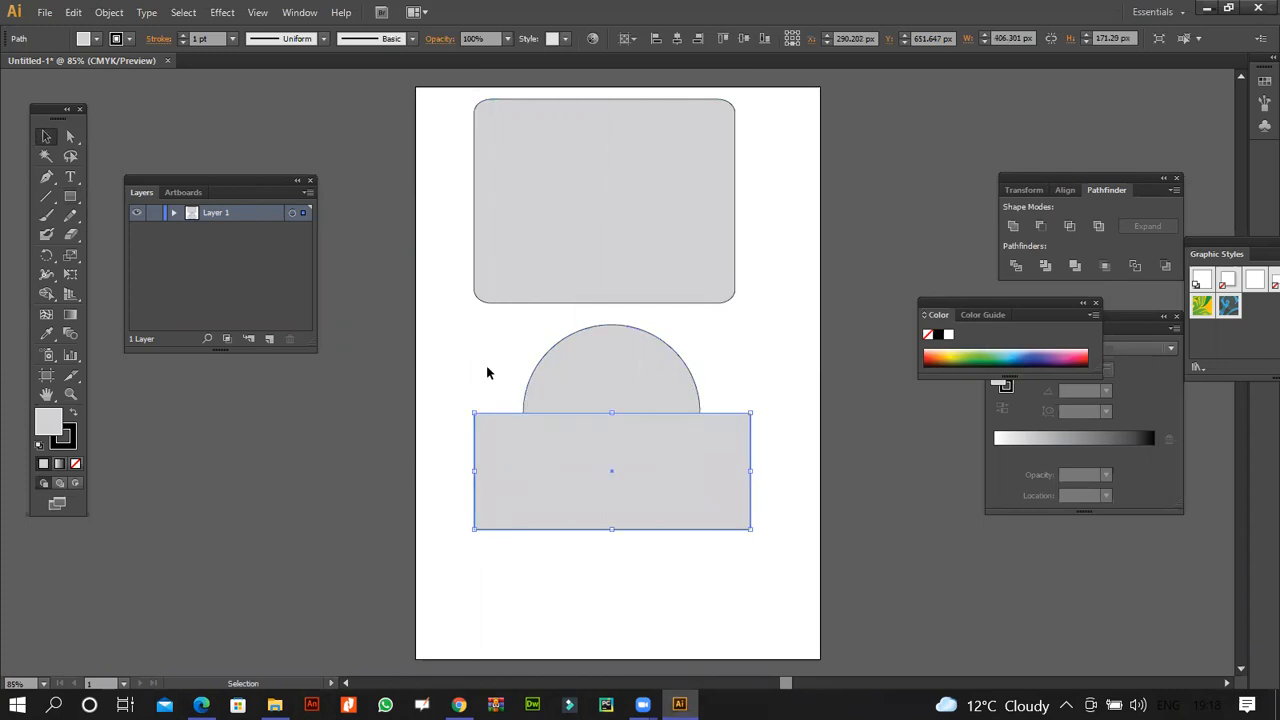
click(392, 579)
click(530, 494)
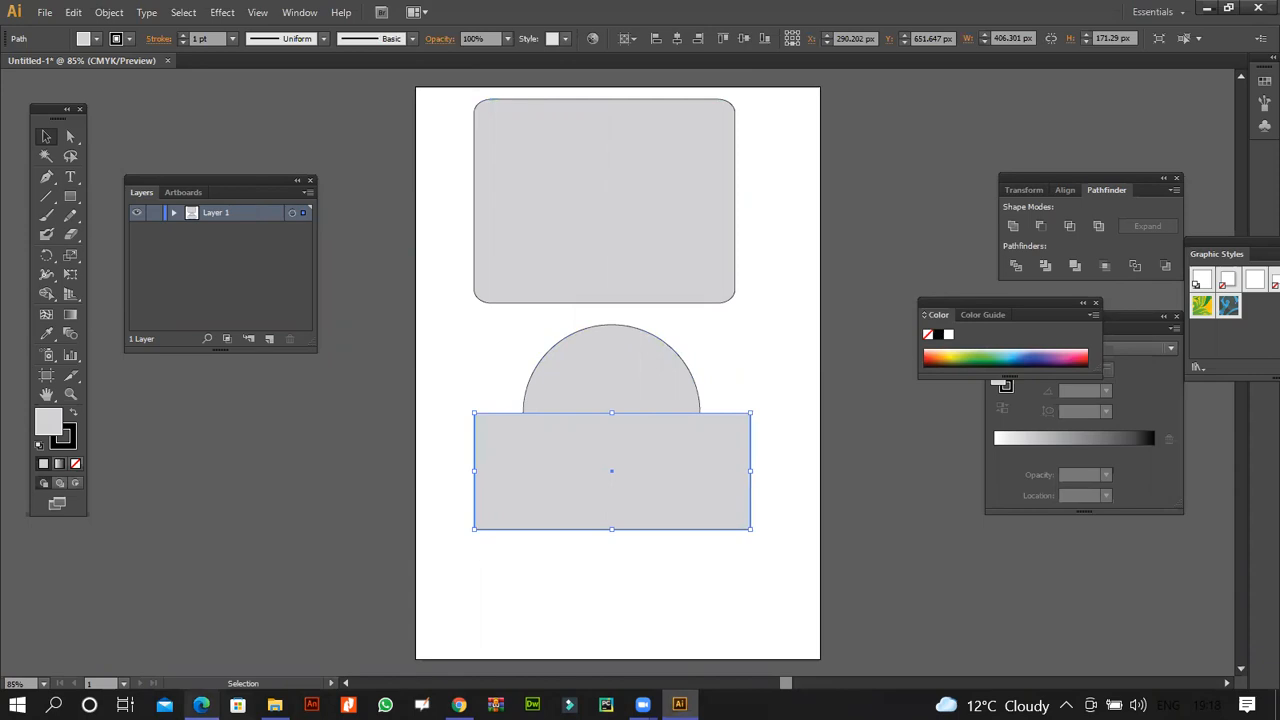
- Examine the semicircular window of the surround in the exam PDF and compare it with the drawn shapes
click(201, 705)
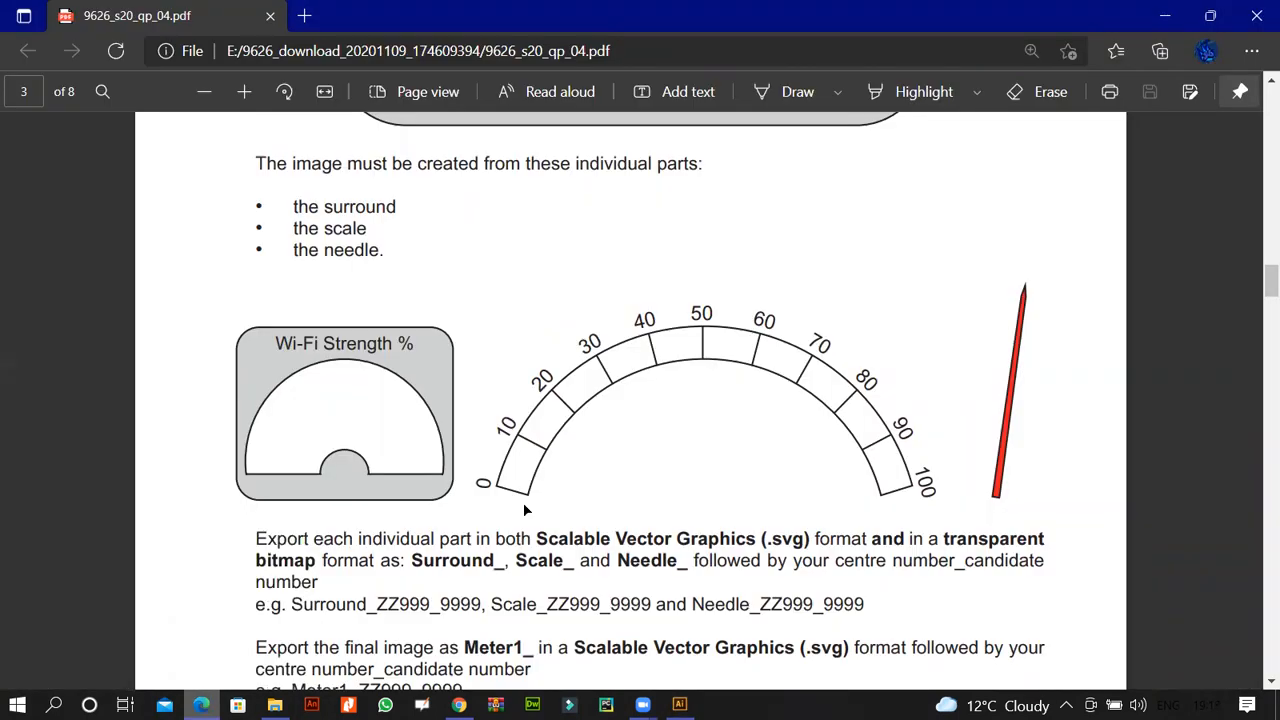
click(201, 705)
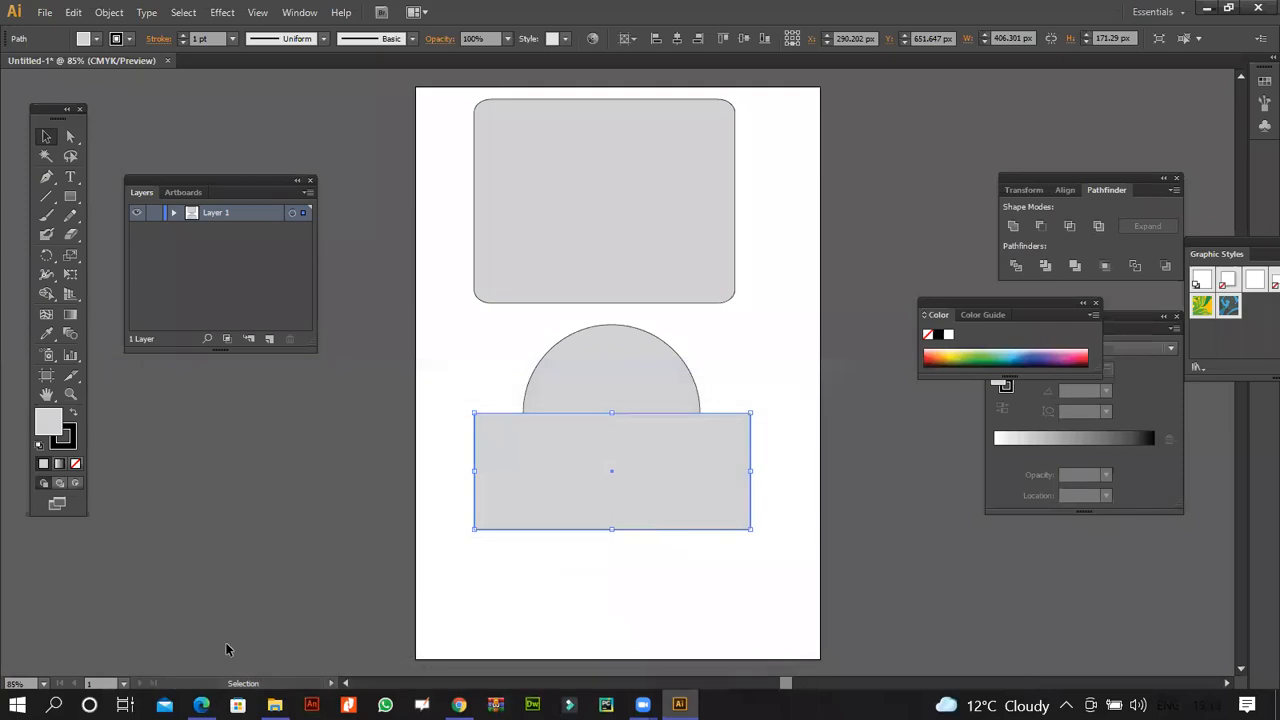
click(201, 705)
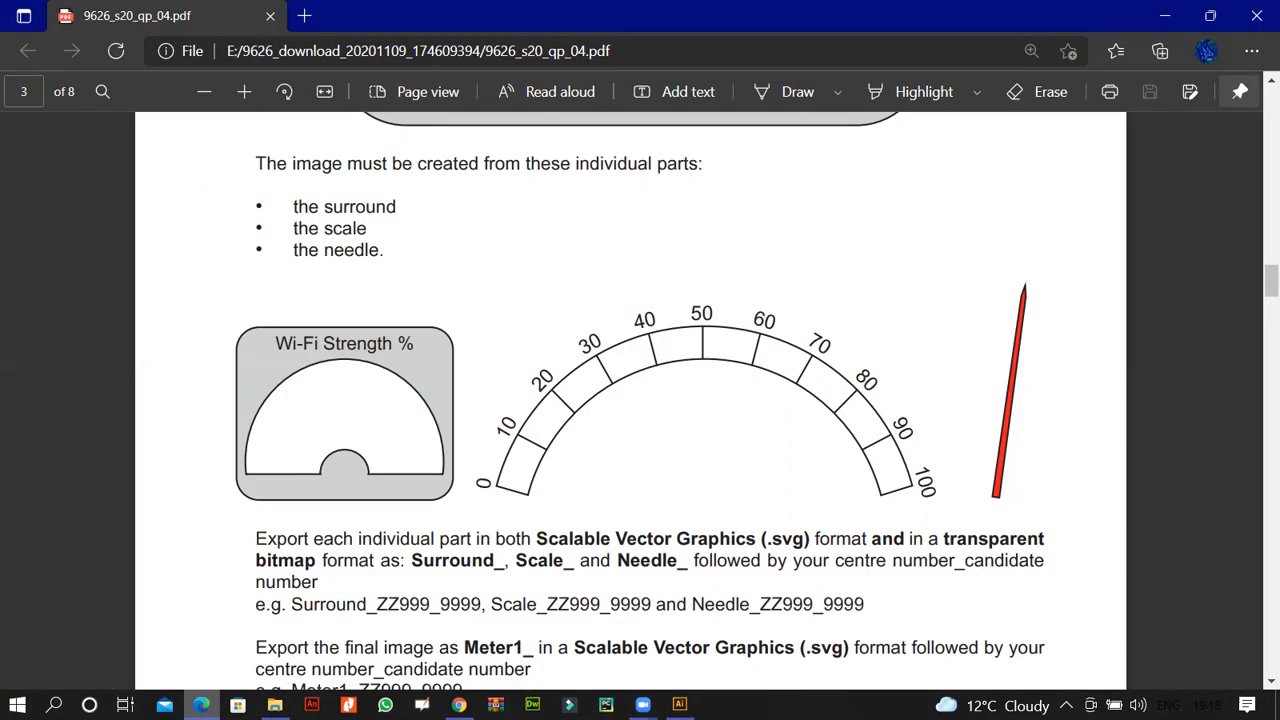
click(201, 705)
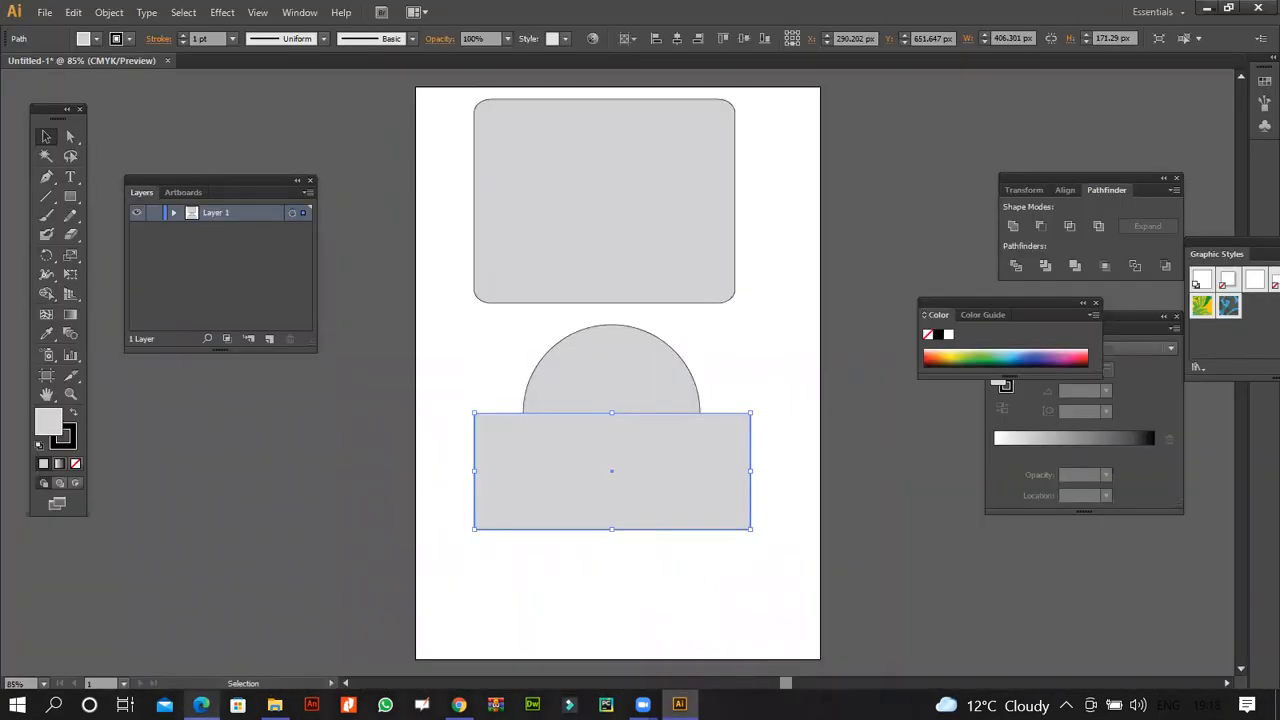
click(201, 705)
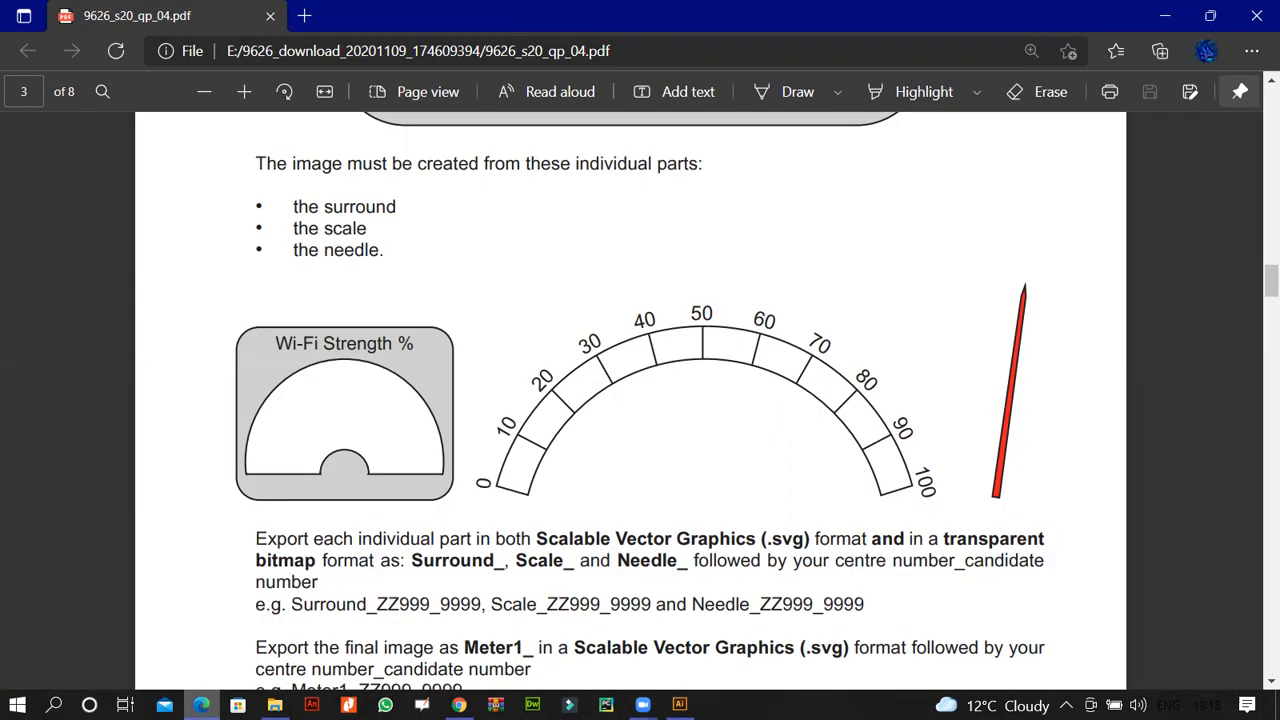
click(201, 705)
- Subtract the rectangle from the circle with Minus Front and move the half circle slightly down on the artboard
drag(471, 329, 596, 454)
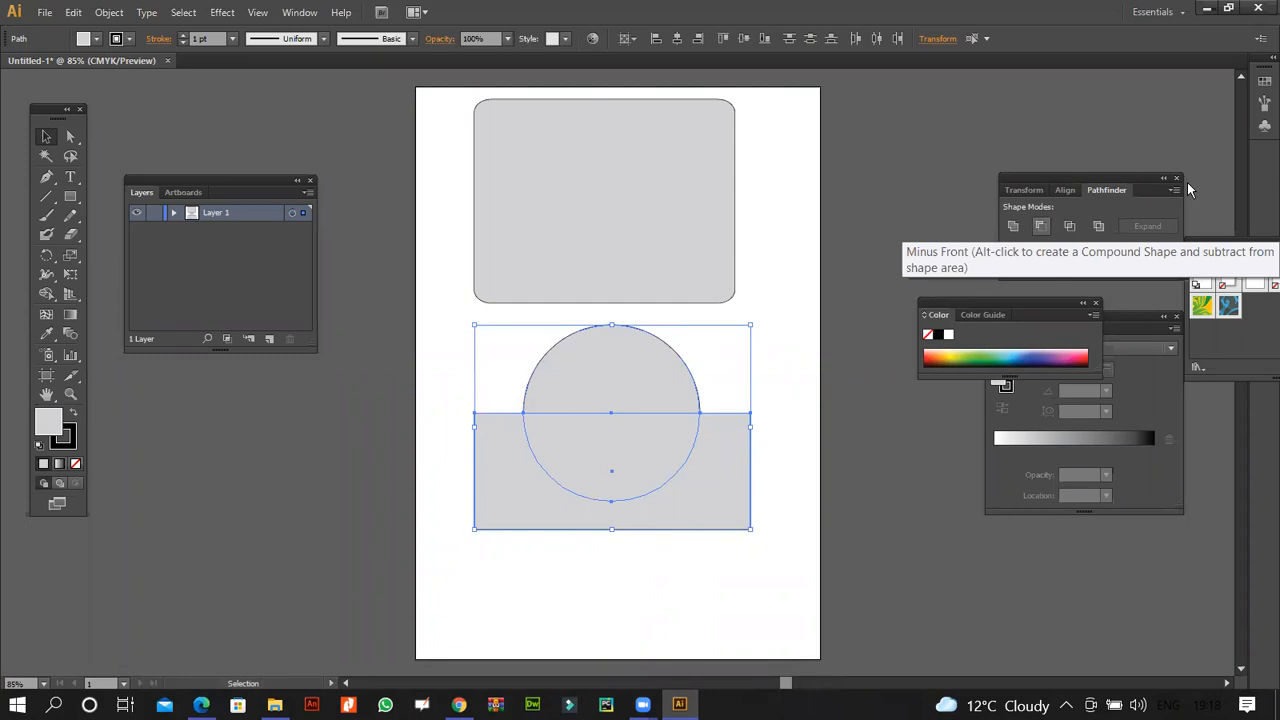
click(1040, 226)
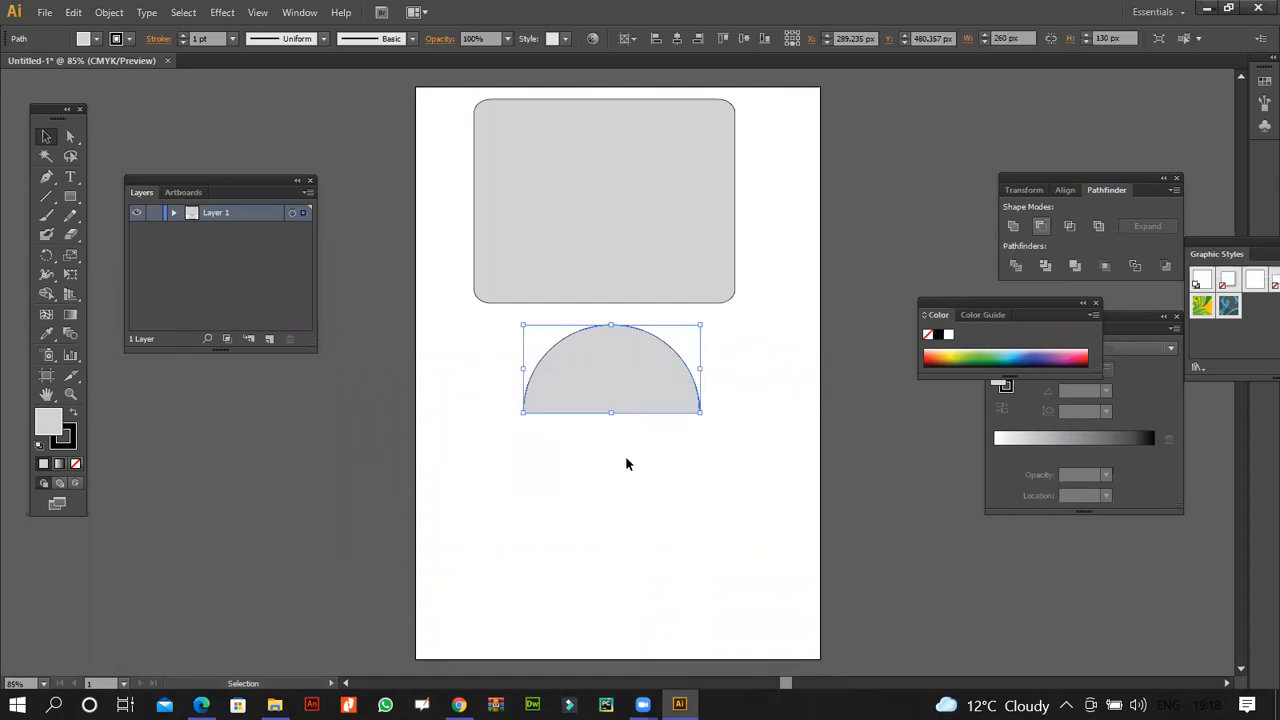
drag(631, 390, 620, 419)
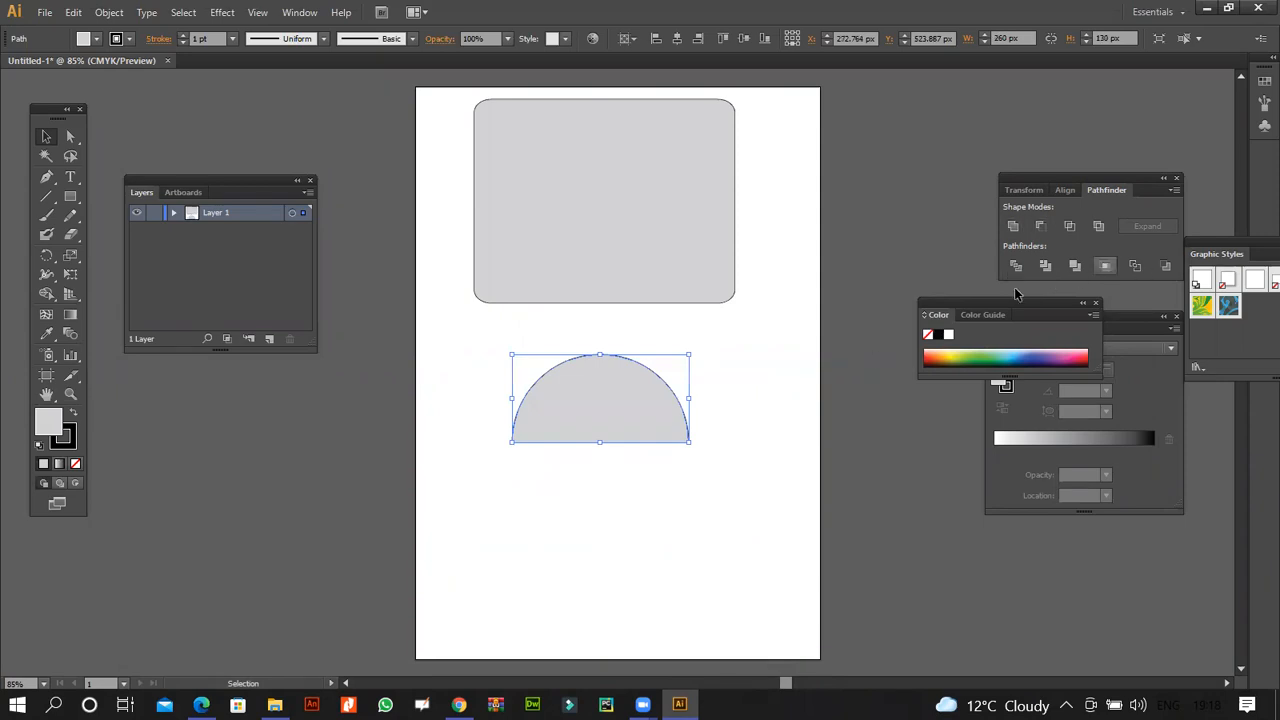
click(531, 486)
- Draw a circle 100 px wide and 100 px high and place it over the middle of the half circle's base
drag(70, 198, 108, 237)
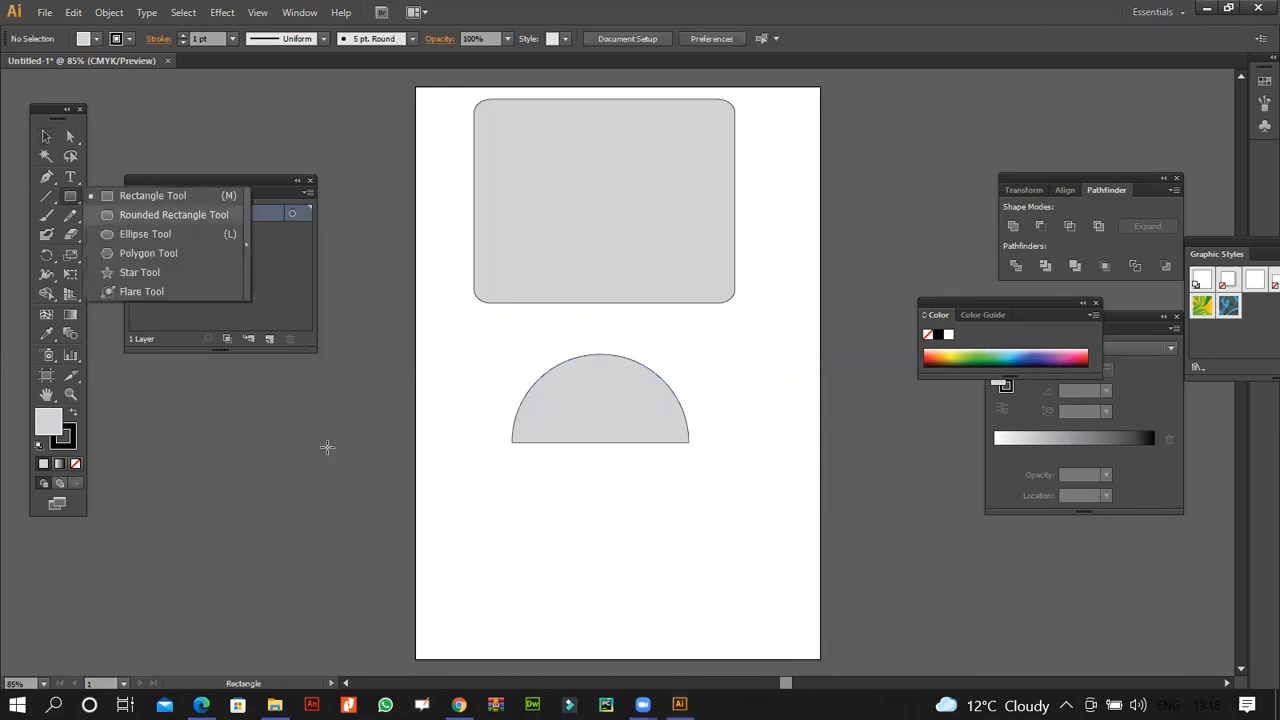
click(674, 417)
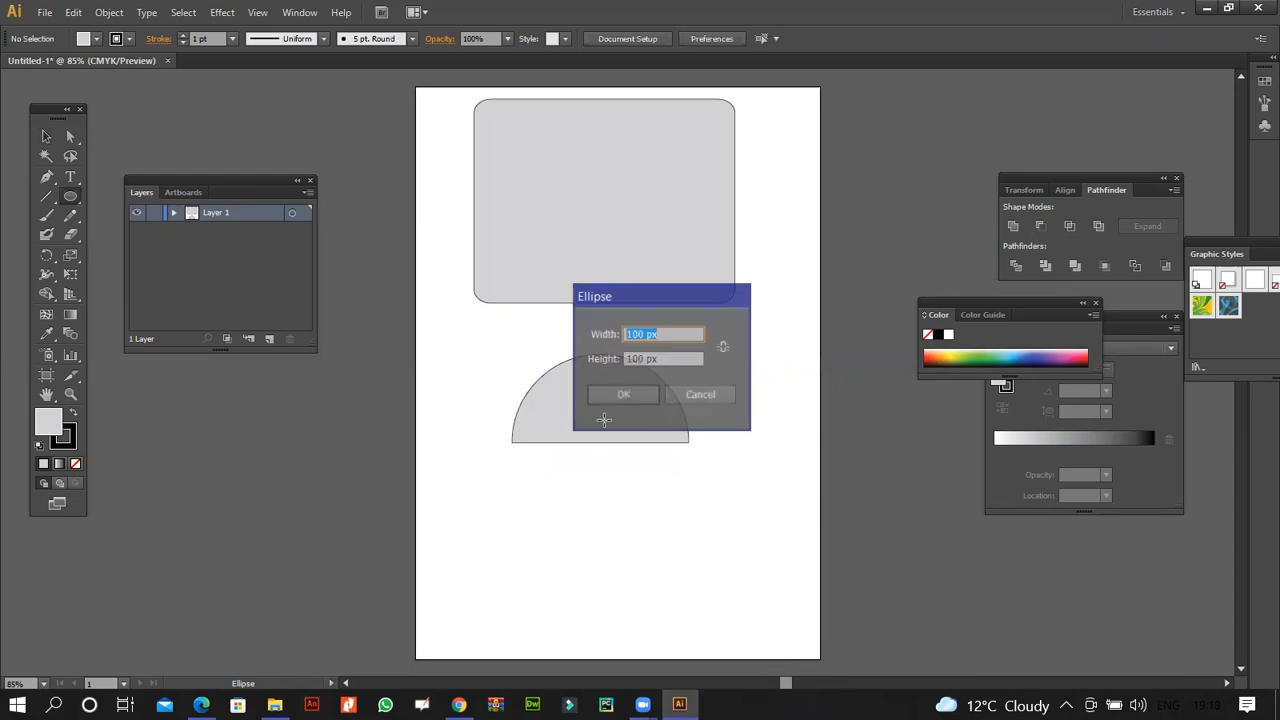
click(621, 394)
click(46, 137)
drag(513, 555, 481, 364)
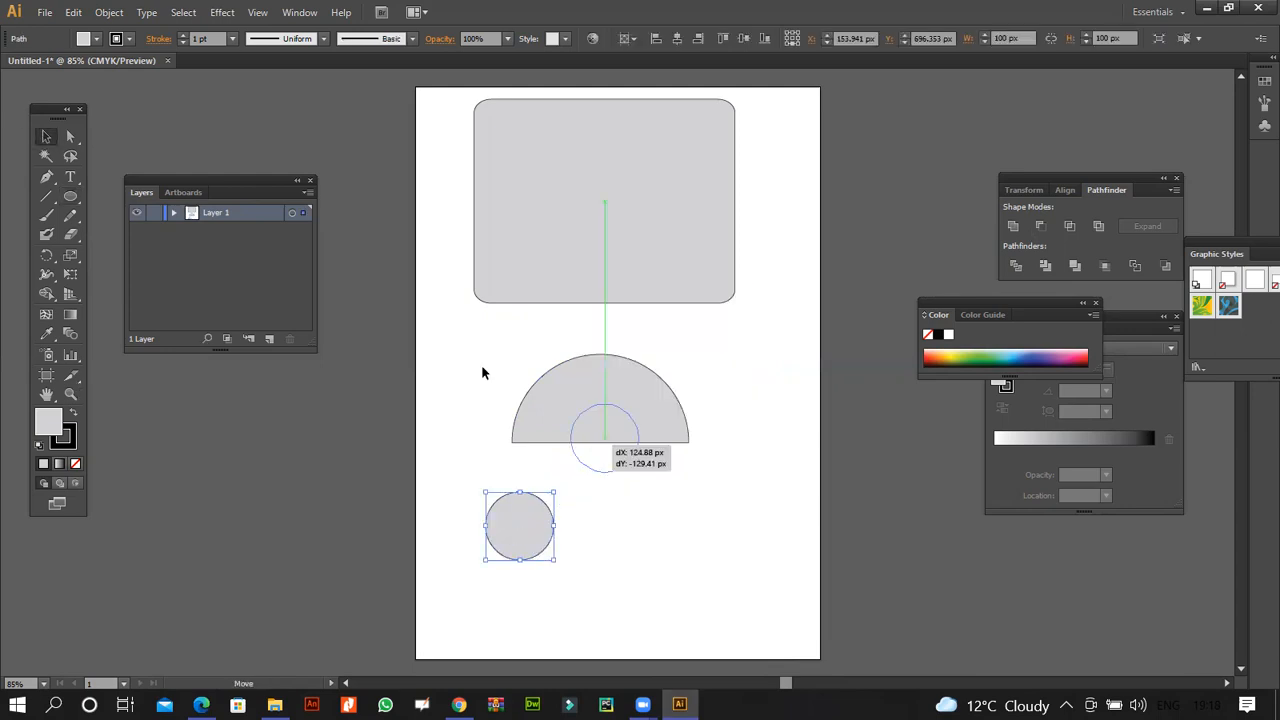
drag(661, 447, 661, 447)
- Align the small circle and the half circle by their horizontal centres and check them against the exam PDF
shift+click(660, 425)
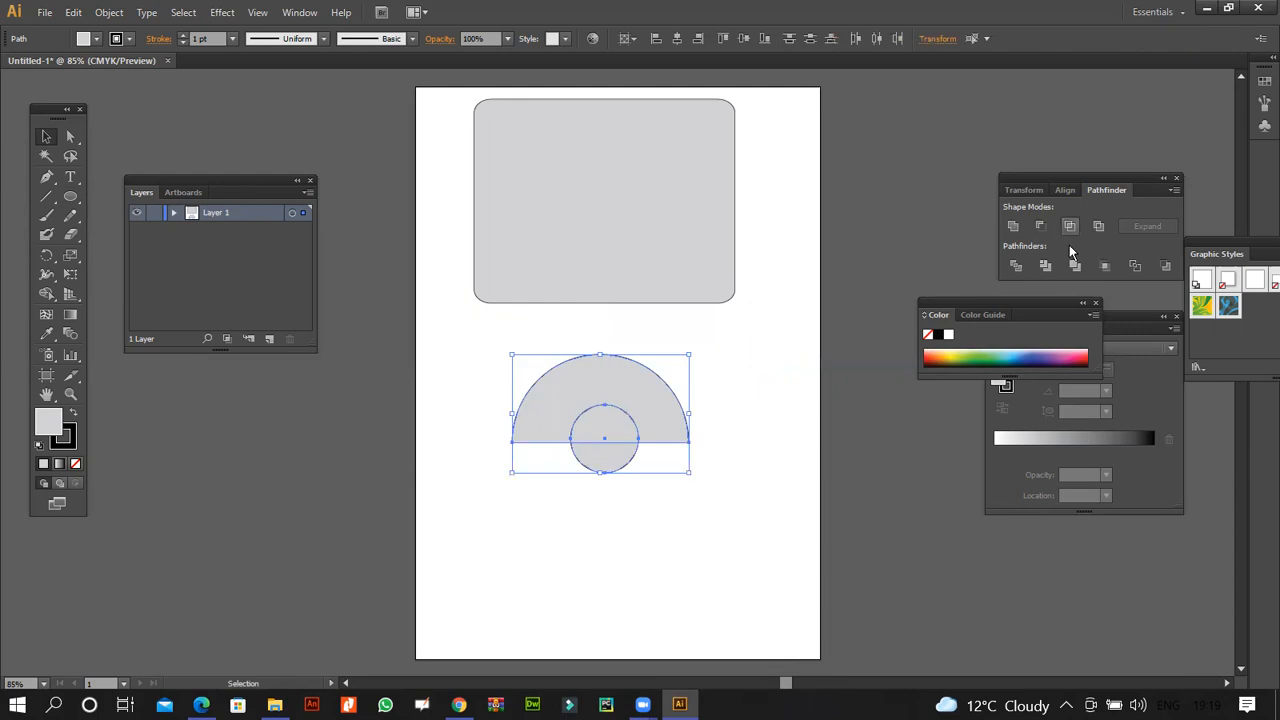
key(shift+F7)
click(1041, 226)
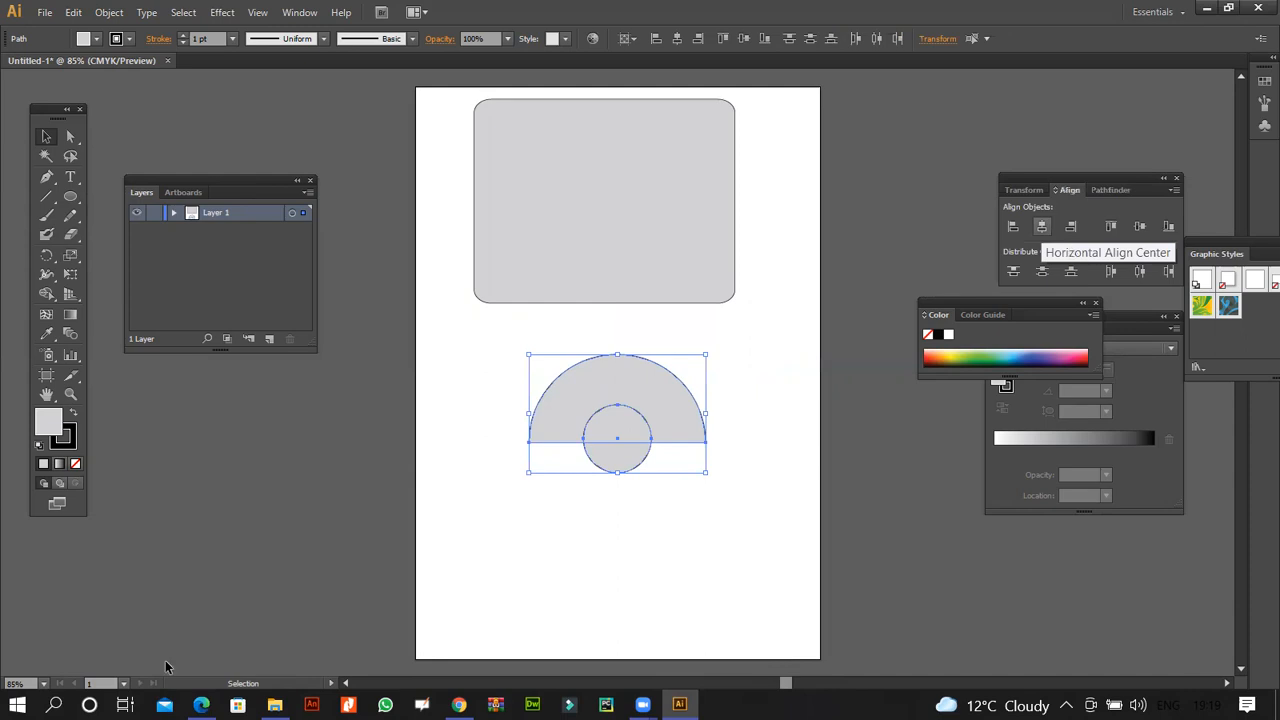
click(165, 660)
click(201, 704)
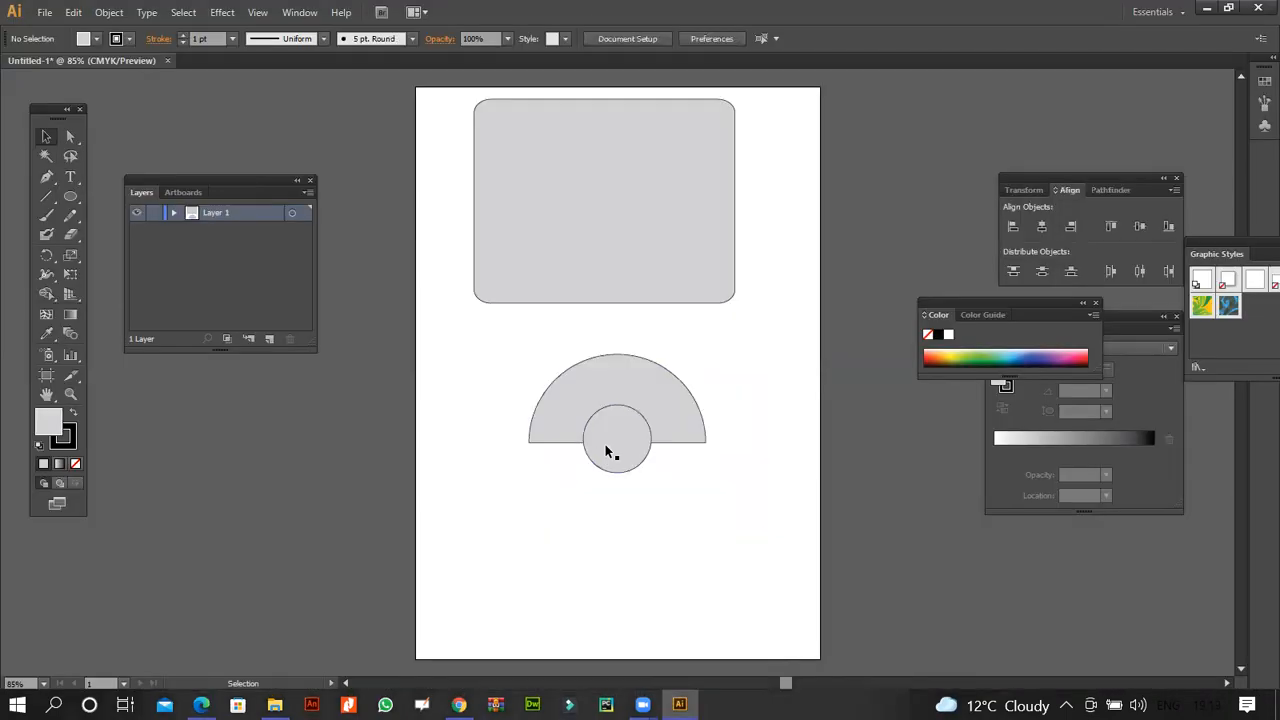
- Shrink the small circle to about 72 px and align it with the half circle by their vertical and horizontal centres
click(605, 444)
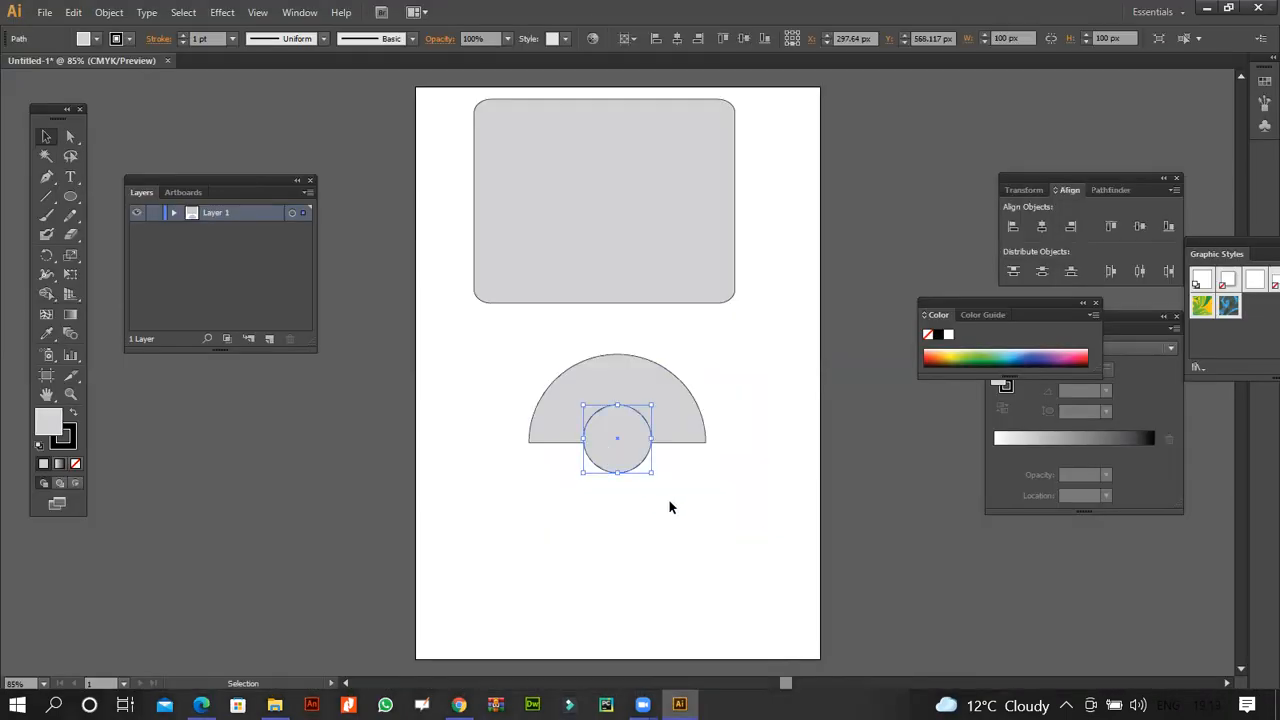
drag(651, 472, 631, 458)
drag(497, 385, 711, 479)
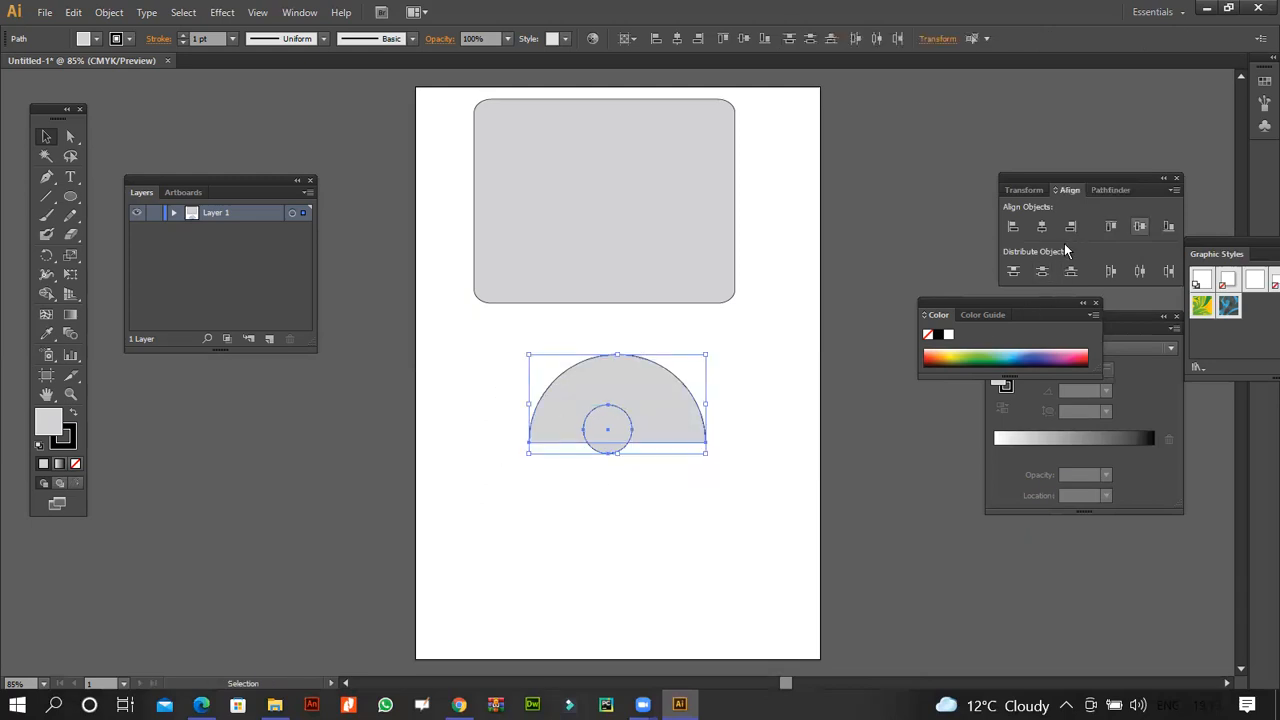
click(1140, 226)
click(1041, 226)
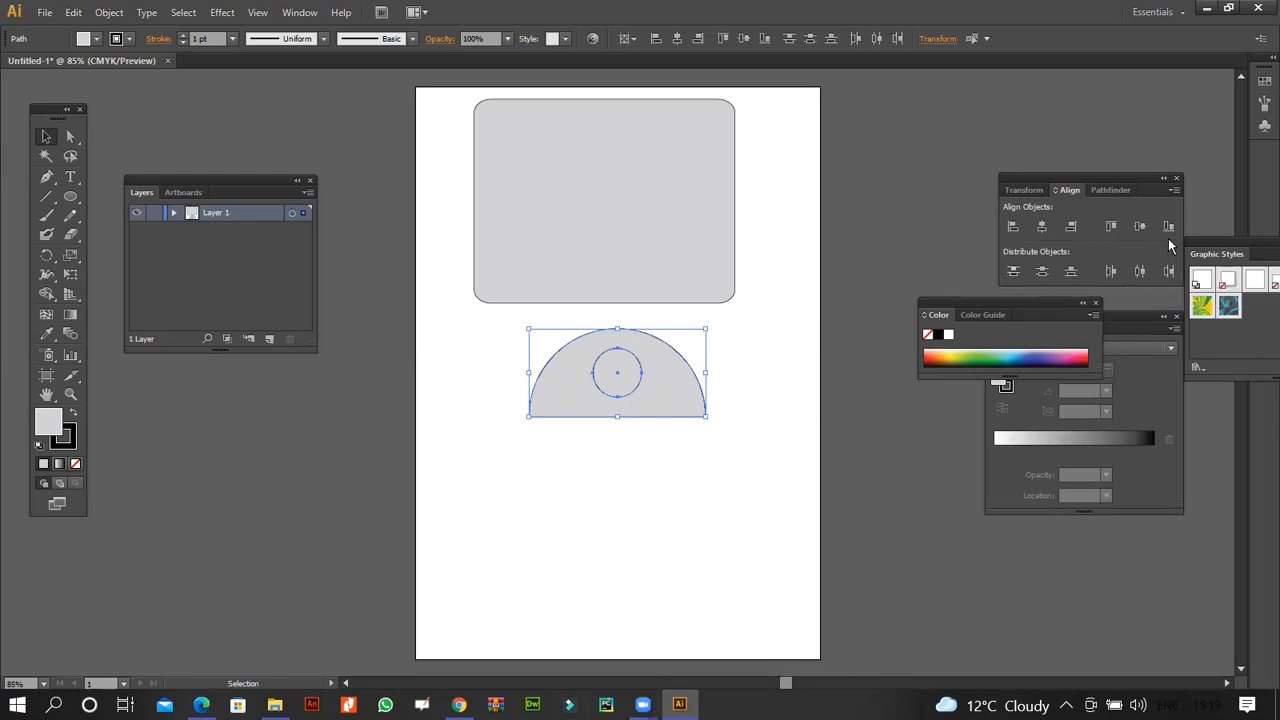
- Try to distribute the small circle and the half circle by their vertical centres
click(1042, 272)
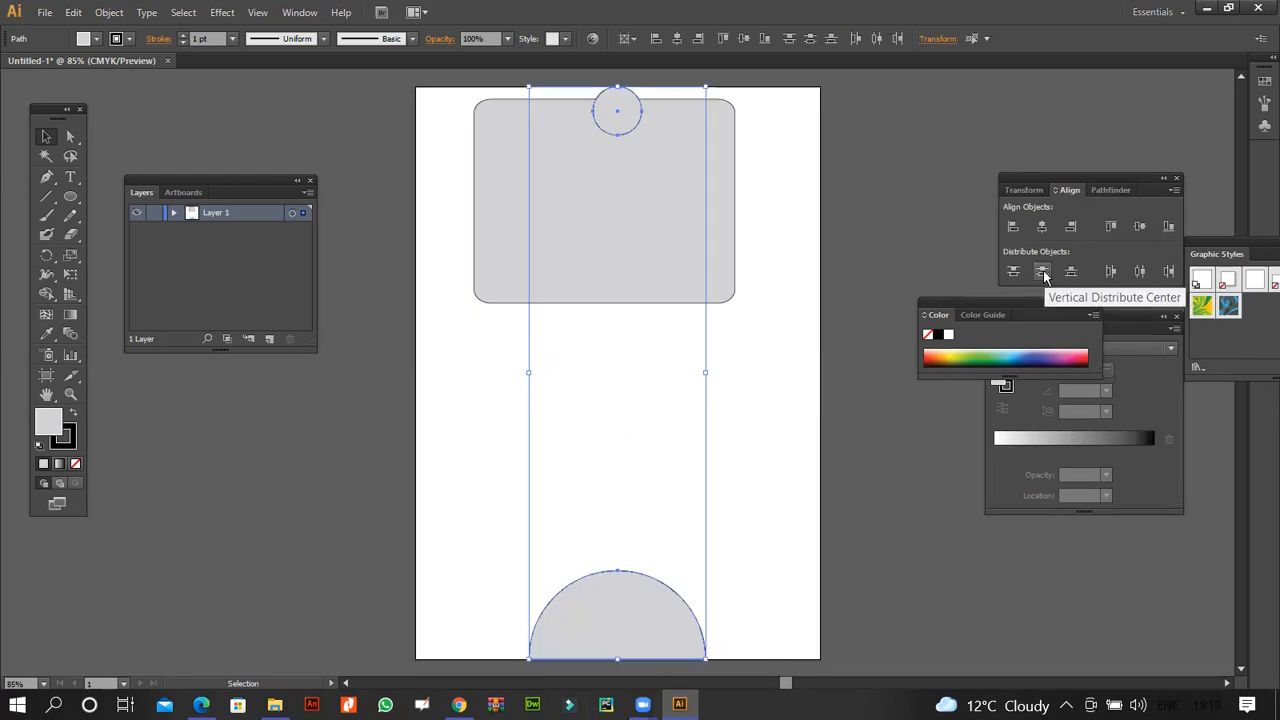
key(ctrl+z)
click(613, 436)
- Nudge the small circle straight down until its centre lies about on the half circle's flat base
click(627, 384)
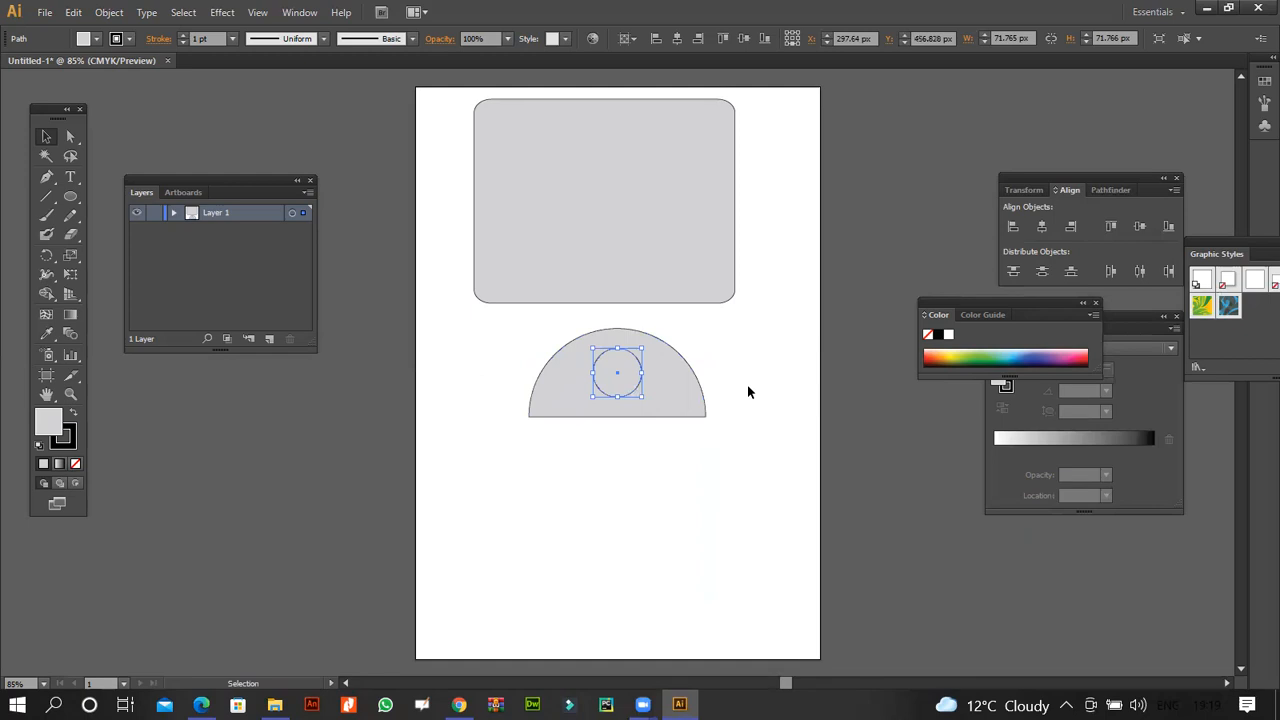
key(Down)
key(Down)
key(Down)
key(Down)
key(Down)
key(Down)
key(Down)
key(Down)
key(Down)
key(Down)
key(Down)
key(Down)
key(Down)
key(Down)
key(Down)
key(Down)
key(Down)
key(Down)
key(Down)
key(Down)
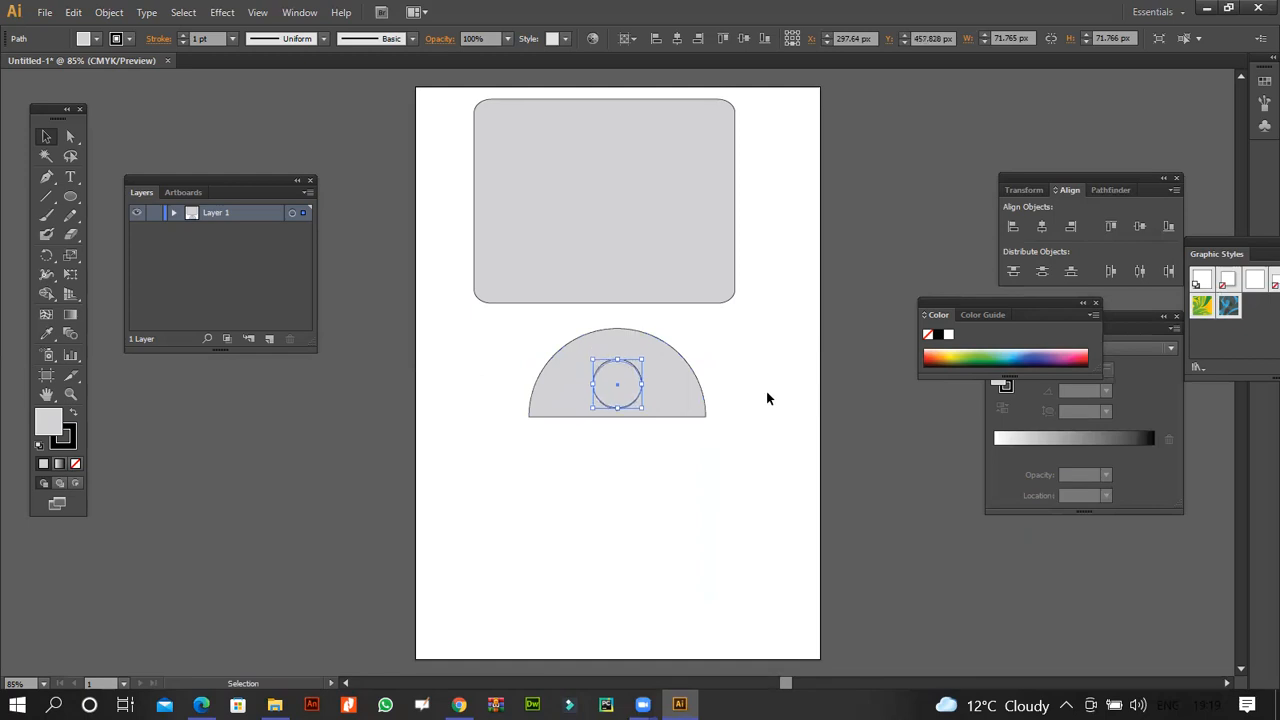
key(Down)
key(Down)
key(Down)
key(Down)
key(Down)
key(Down)
key(Down)
key(Down)
key(Down)
key(Down)
key(Down)
key(Down)
key(Down)
key(Down)
key(Down)
key(Down)
key(Down)
key(Down)
key(Down)
key(Down)
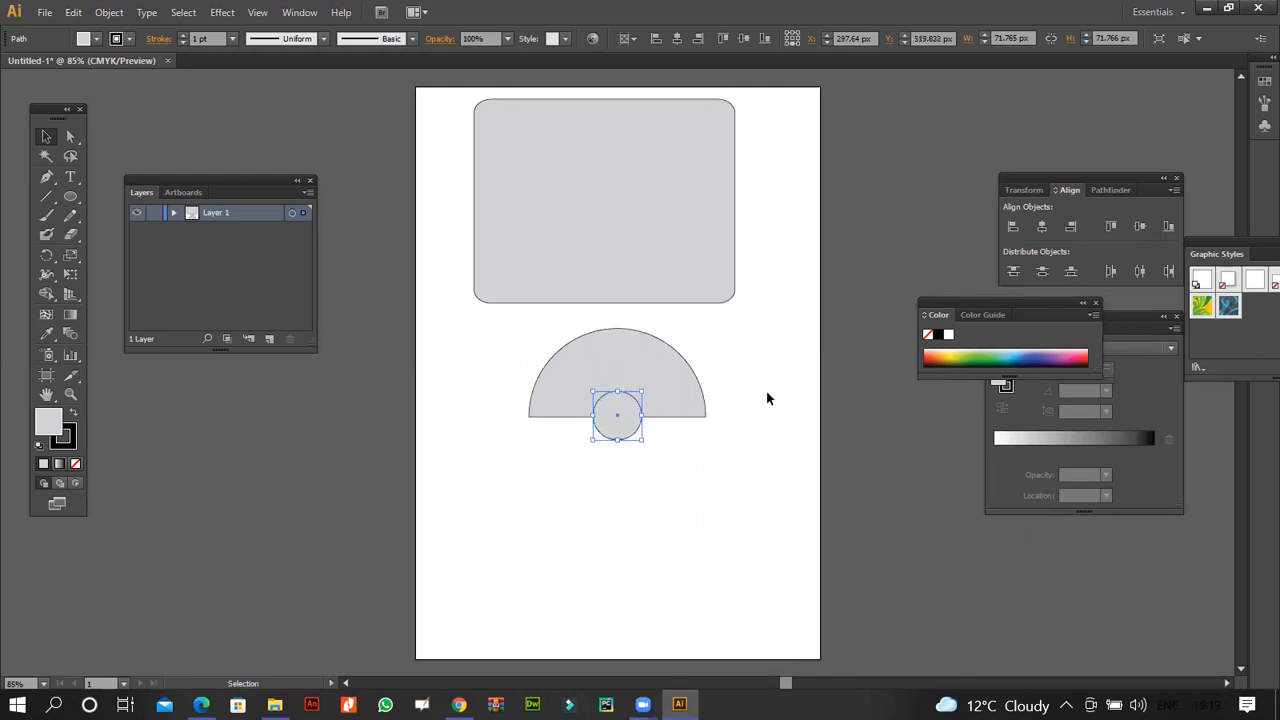
- Subtract the small circle from the half circle and check the resulting shape against the exam PDF
click(514, 524)
drag(508, 348, 718, 448)
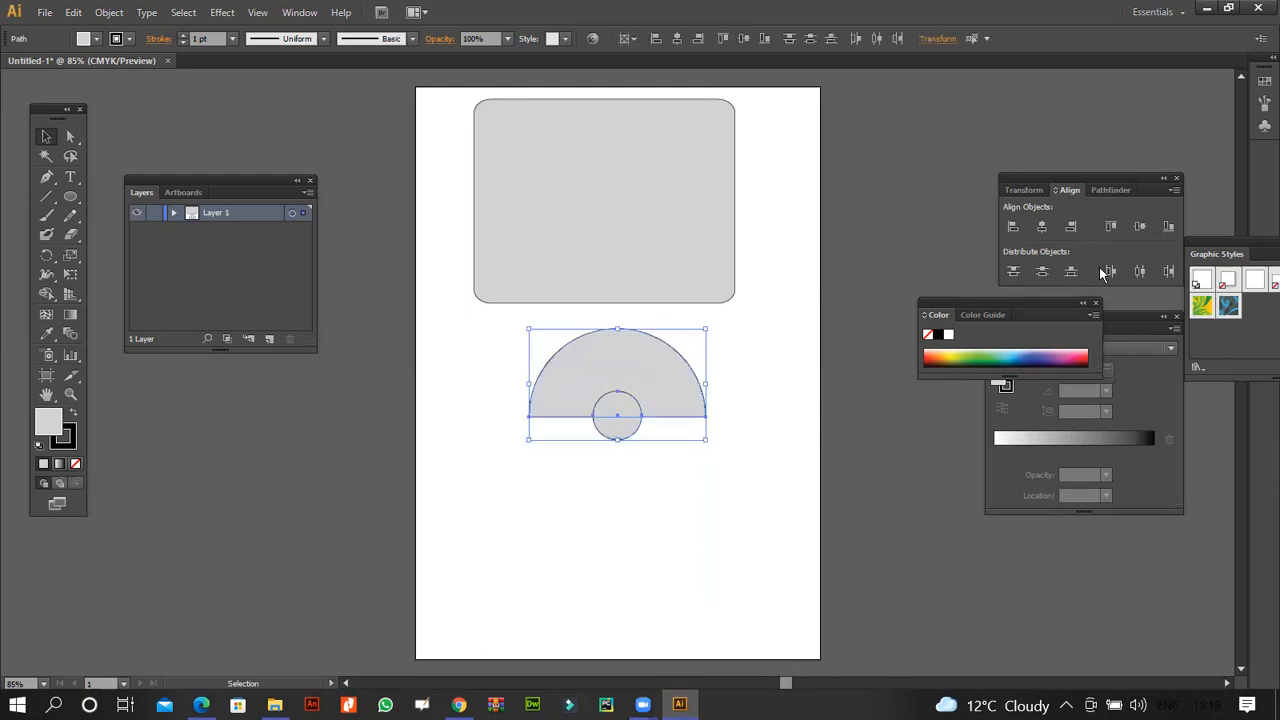
key(ctrl+shift+F9)
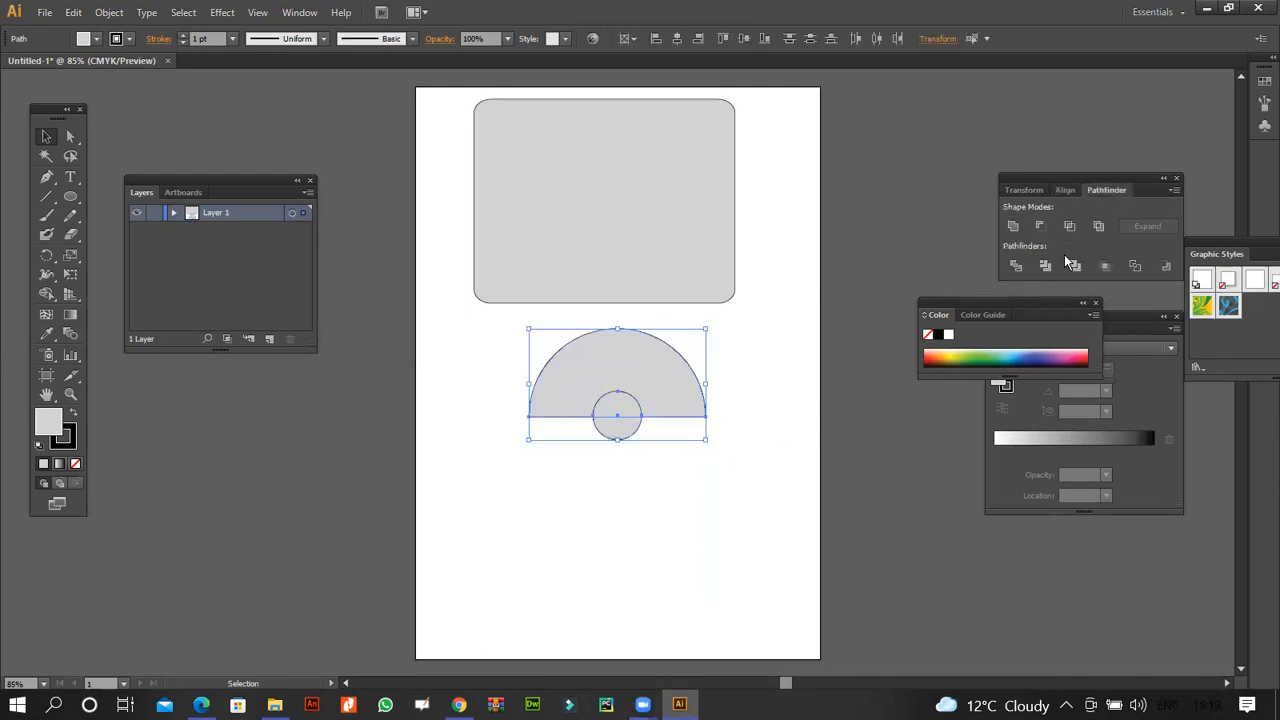
click(1040, 226)
click(344, 576)
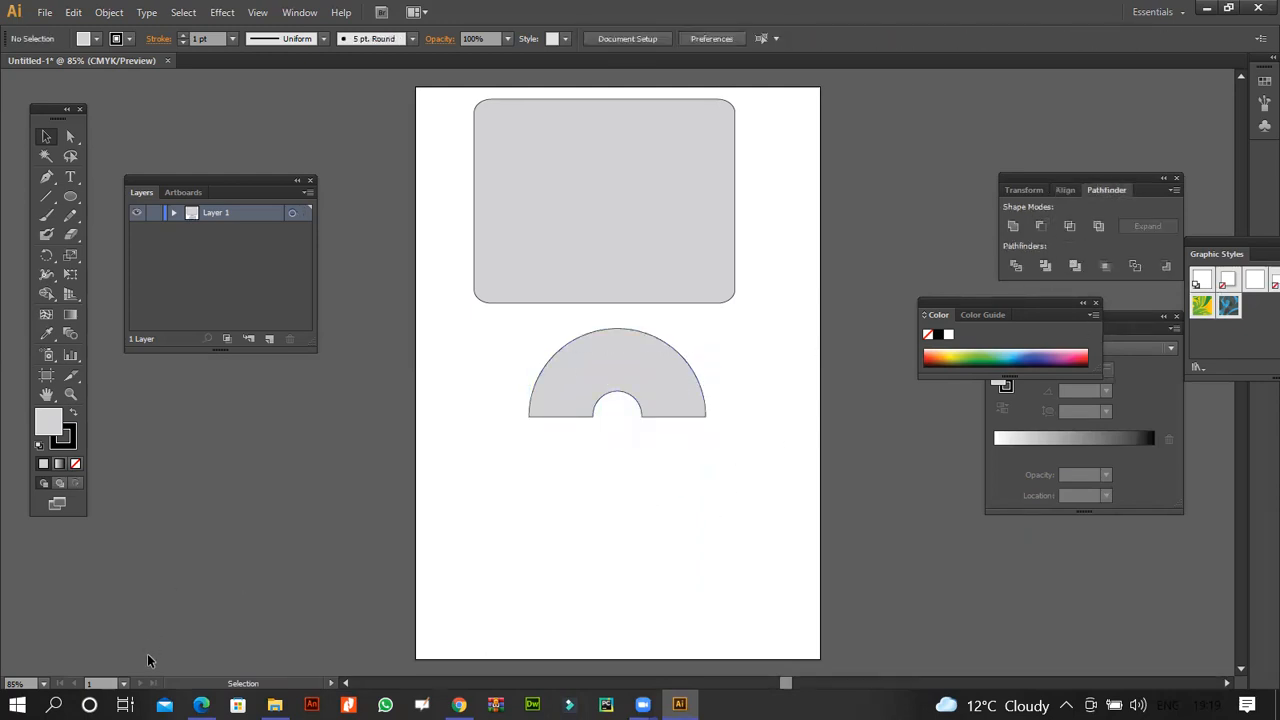
click(201, 704)
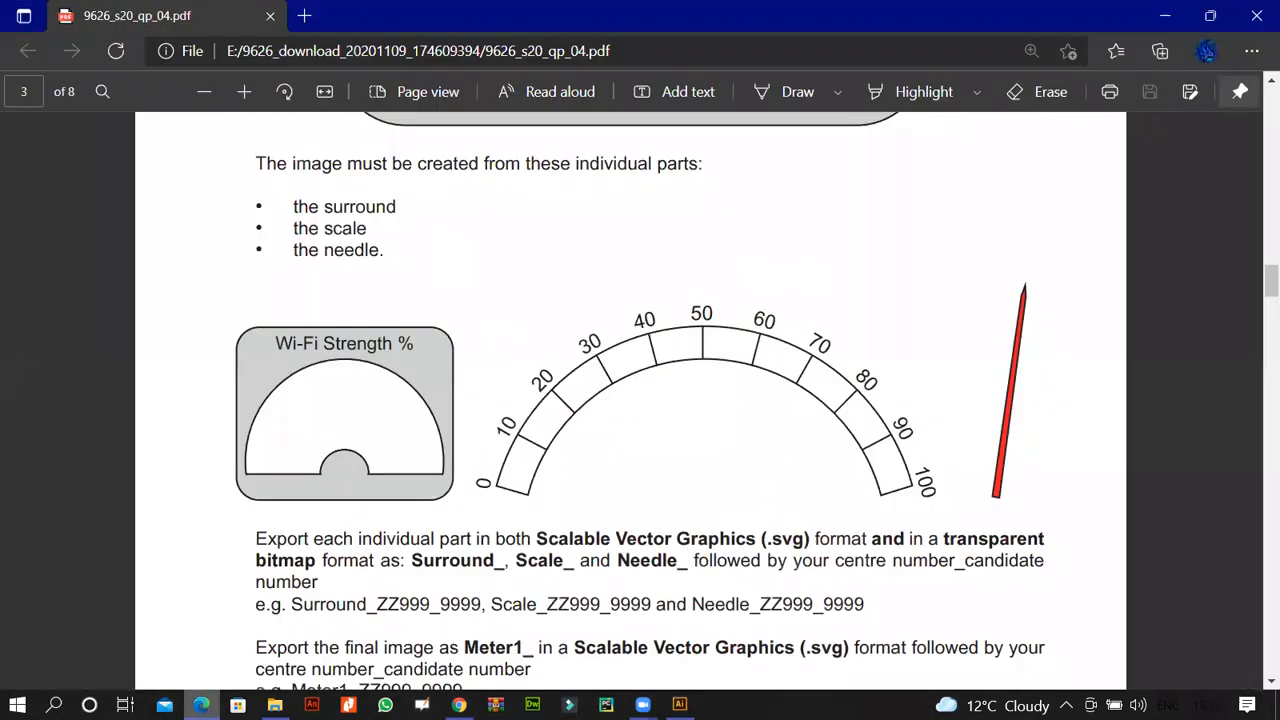
key(alt+Tab)
- Fill the notched half circle with white
drag(523, 357, 645, 400)
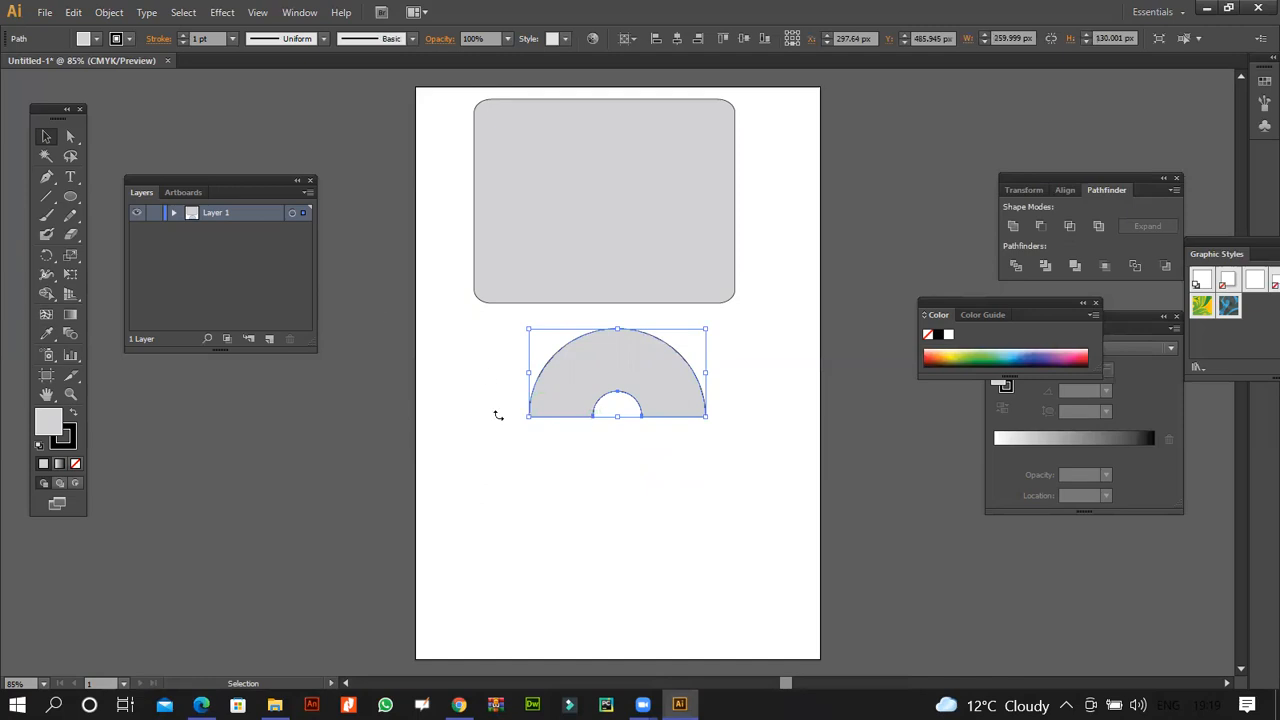
click(84, 38)
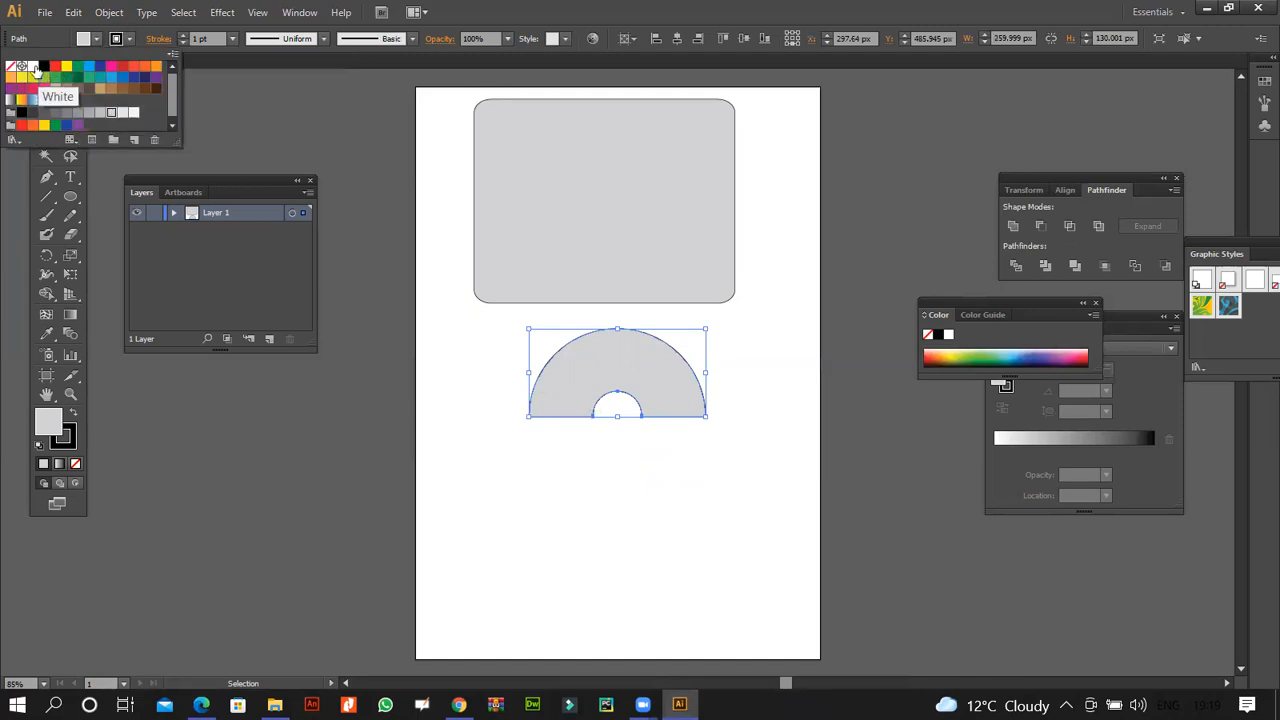
click(35, 70)
- Arrange the white notched half circle over the grey rounded rectangle and compare the result with the exam PDF
drag(600, 386, 601, 241)
drag(444, 135, 665, 451)
click(201, 704)
click(680, 704)
click(558, 523)
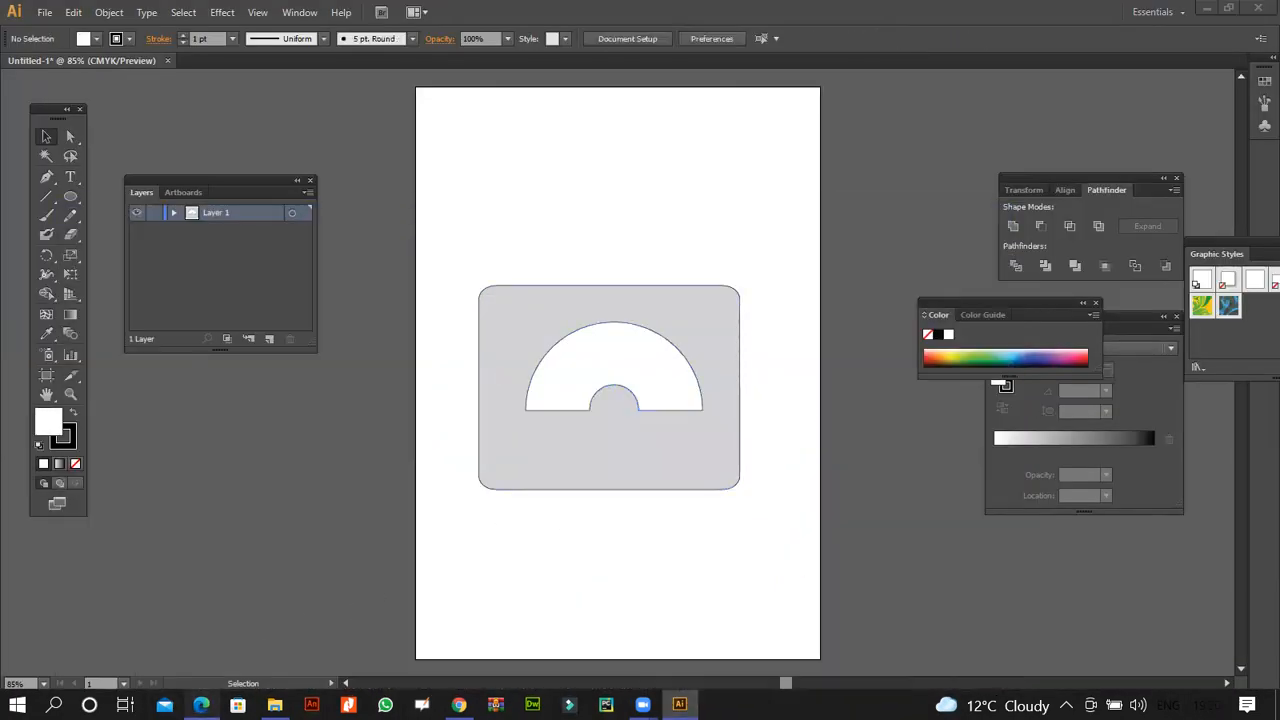
click(201, 704)
key(alt+Tab)
- Move the white notched half circle below the grey rounded rectangle and delete the rectangle
click(555, 468)
drag(607, 370, 588, 563)
click(575, 447)
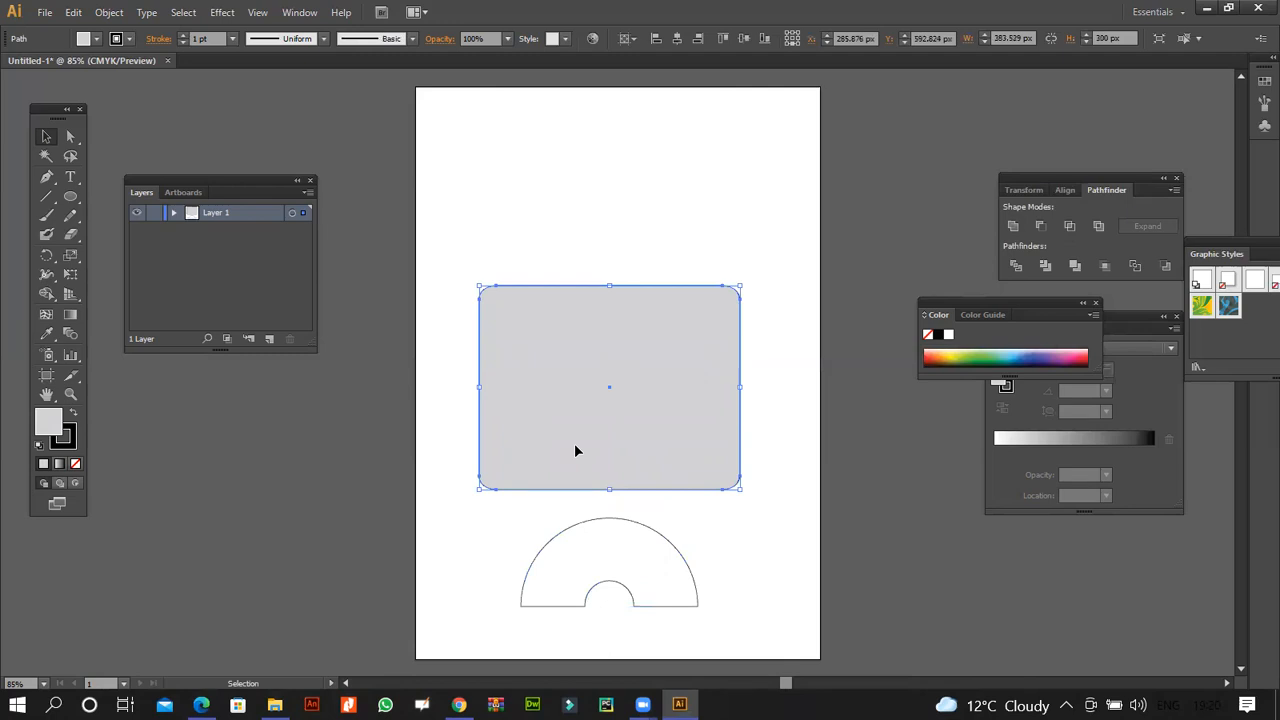
key(Delete)
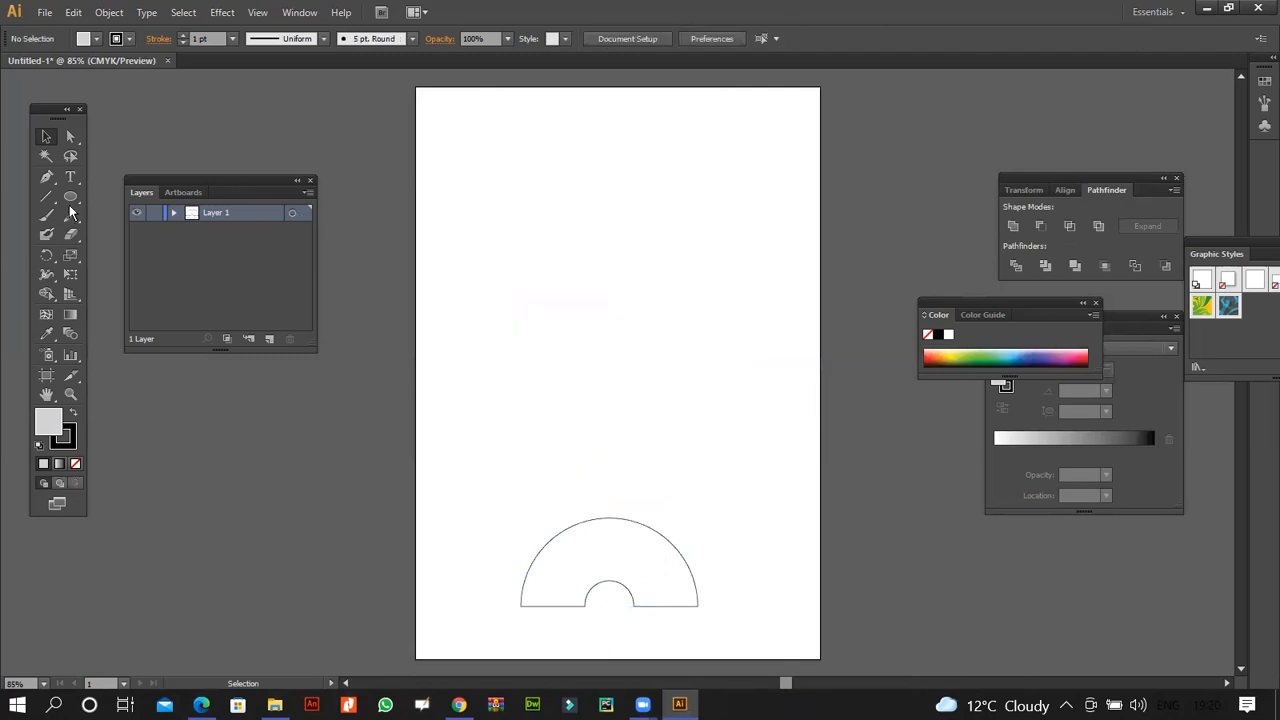
- Create a 300 by 300 px rounded rectangle with a 30 px corner radius above the half circle
drag(78, 195, 110, 218)
click(512, 351)
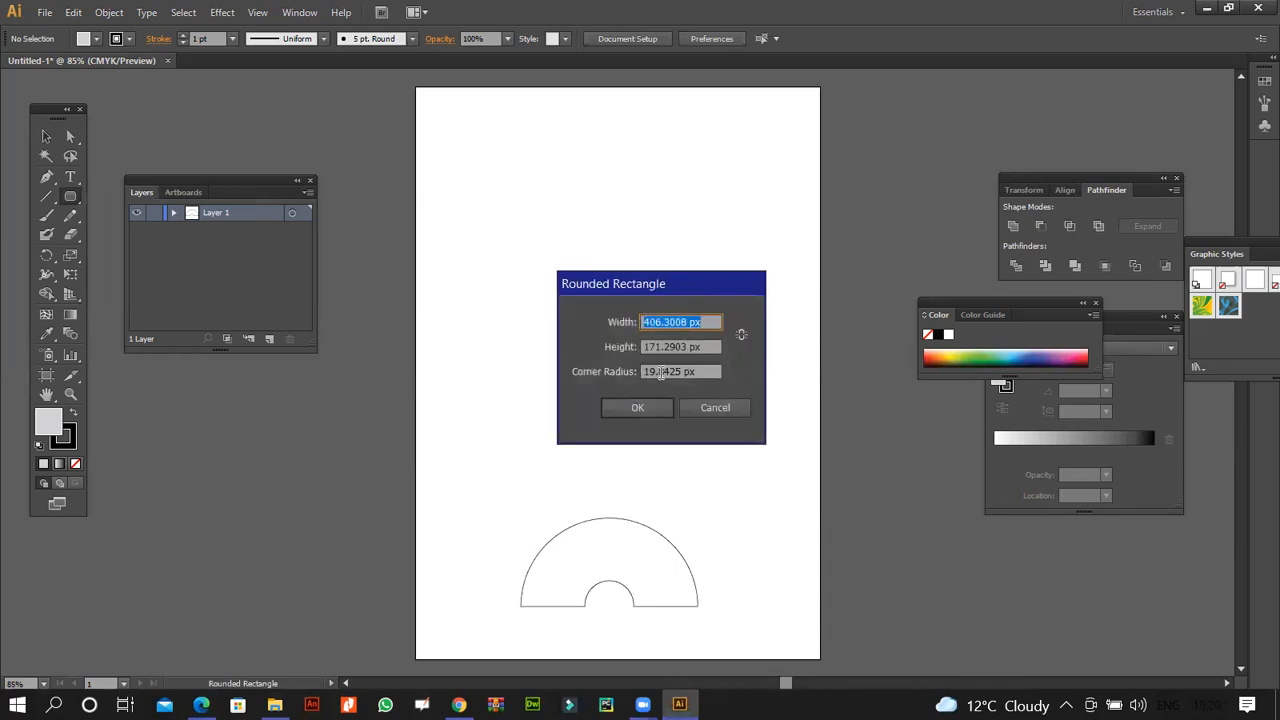
text(300)
key(Tab)
text(300)
key(Tab)
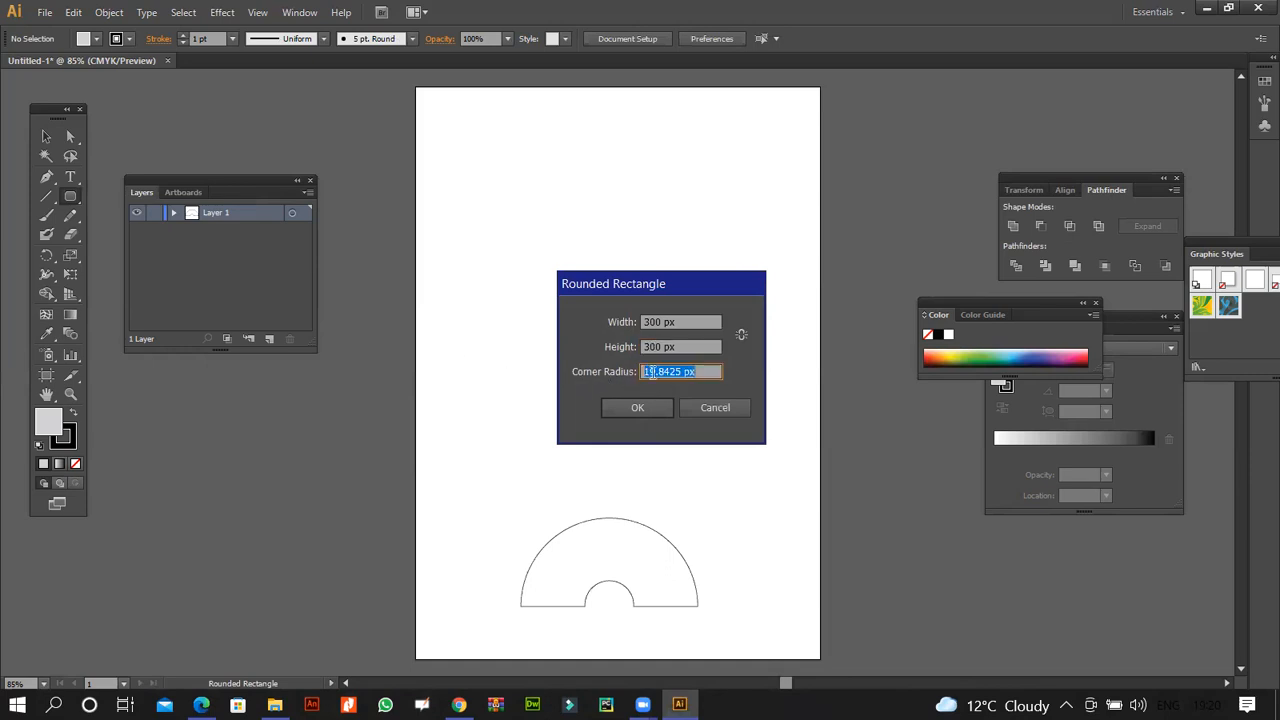
click(710, 371)
drag(549, 373, 511, 378)
text(20)
click(630, 406)
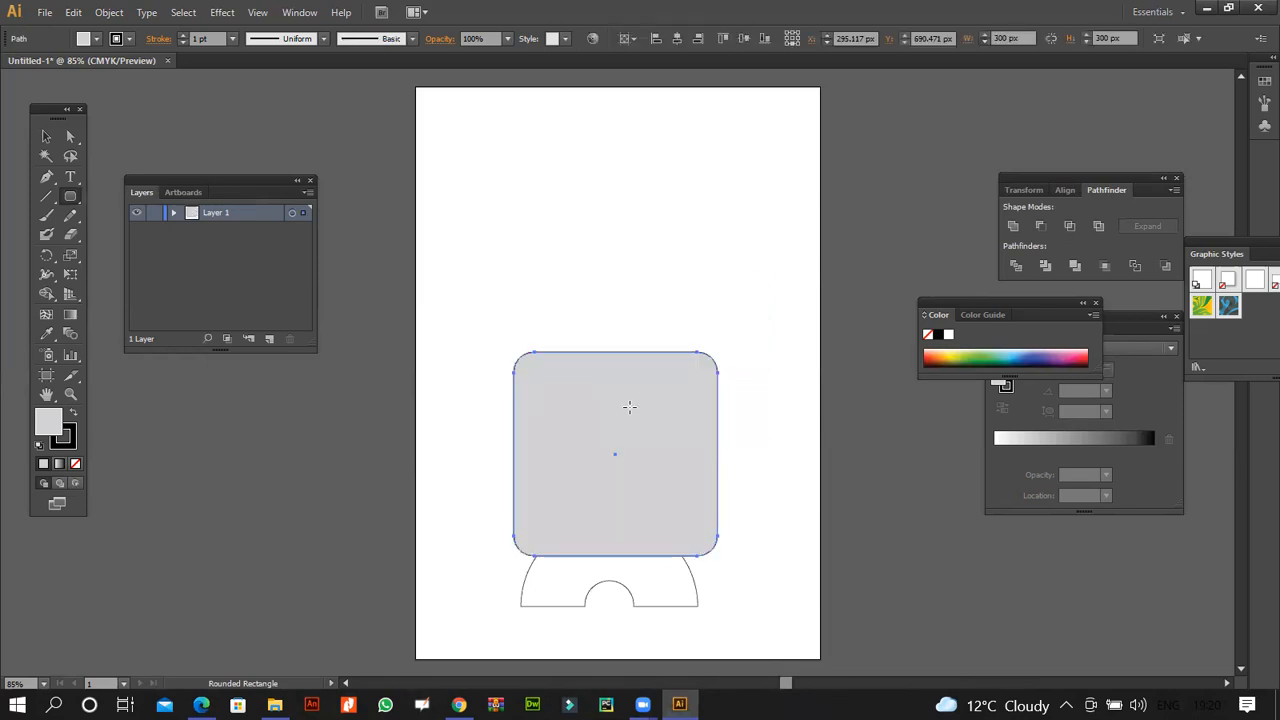
- Move the rounded rectangle up, stretch it to about 408 px wide and compare it with the exam PDF
click(46, 136)
drag(559, 438, 513, 353)
drag(673, 369, 746, 368)
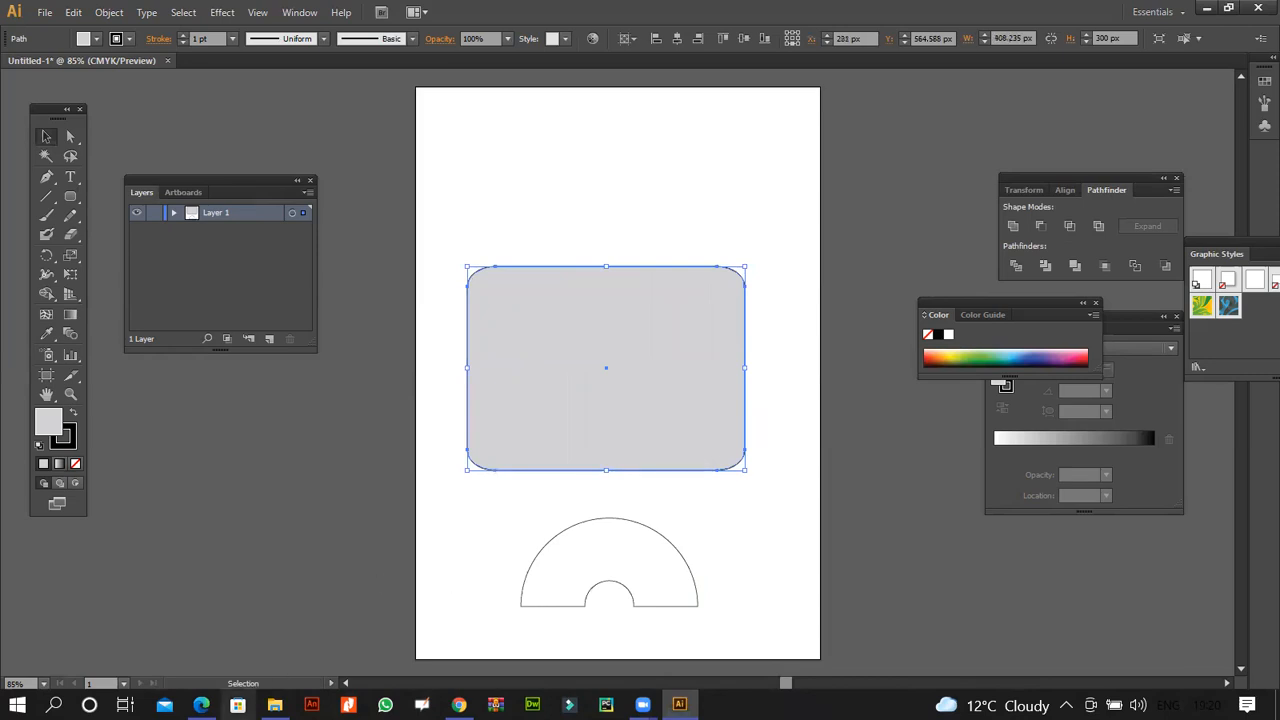
click(201, 704)
key(alt+Tab)
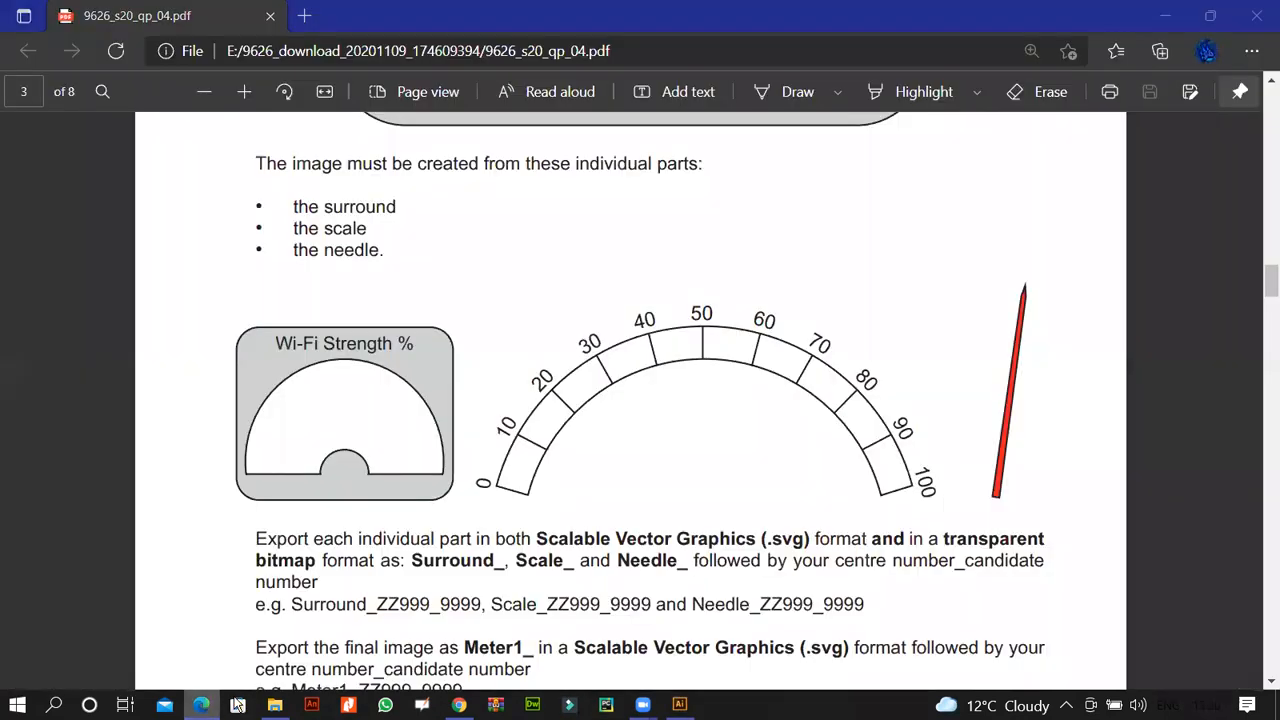
click(743, 496)
click(657, 432)
click(657, 436)
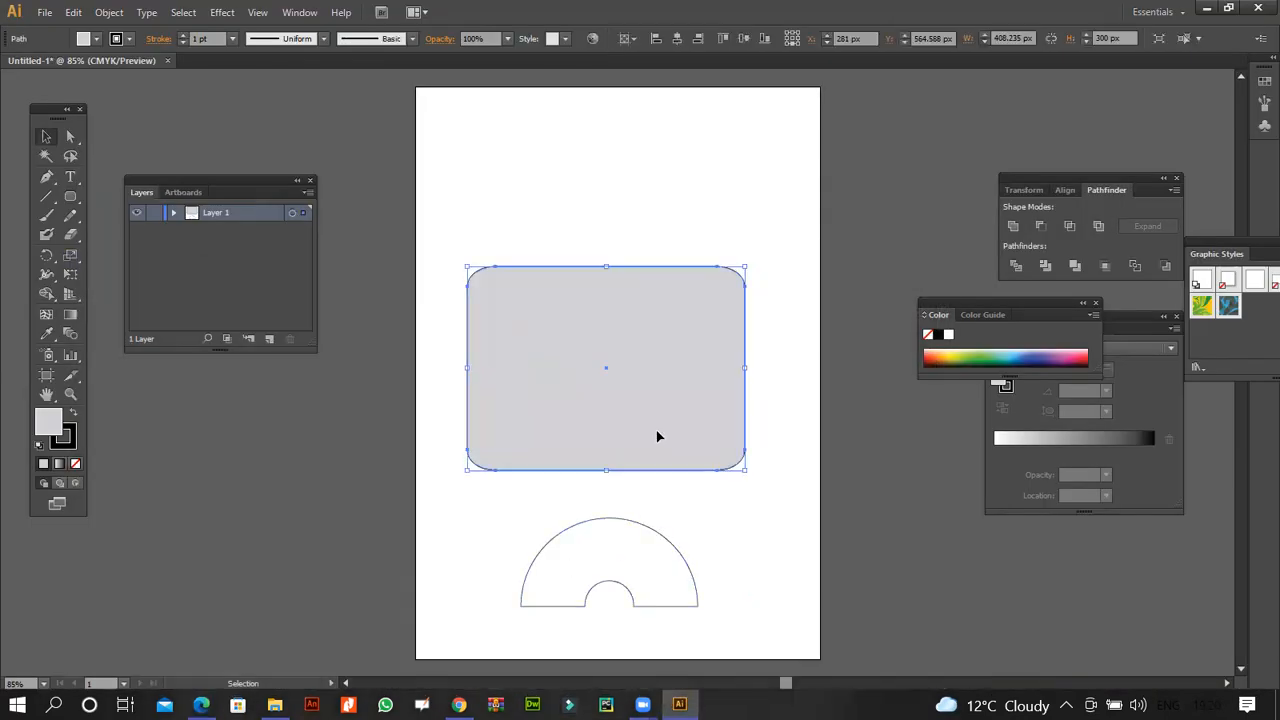
- Replace the stretched rectangle with a new 300 by 300 px rounded rectangle that has a larger corner radius
key(Delete)
click(70, 196)
click(473, 306)
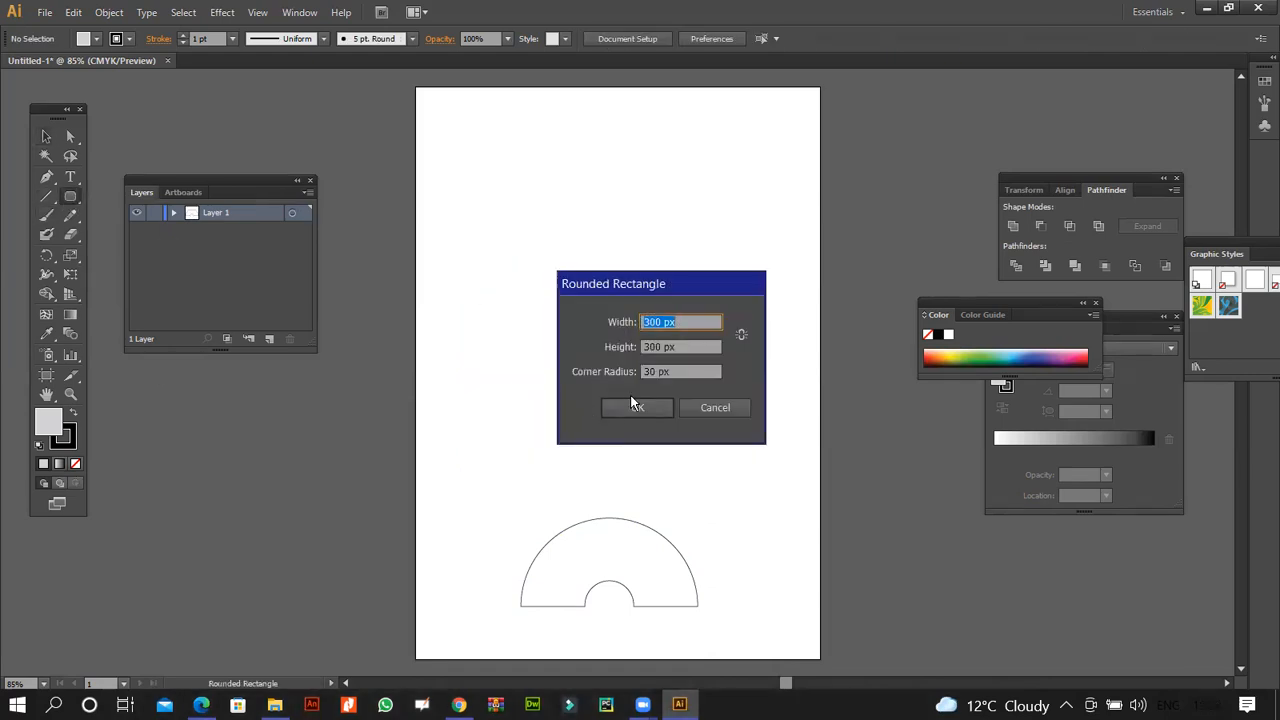
key(Tab)
key(Tab)
text(5)
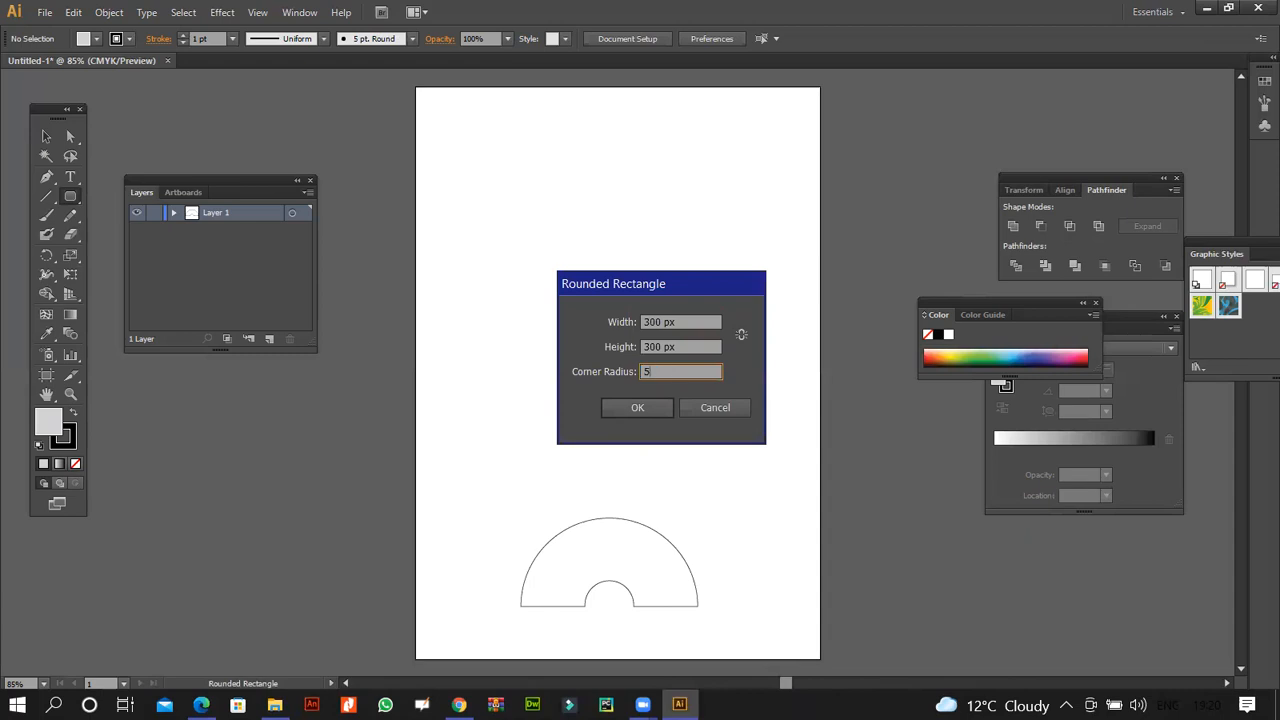
key(Return)
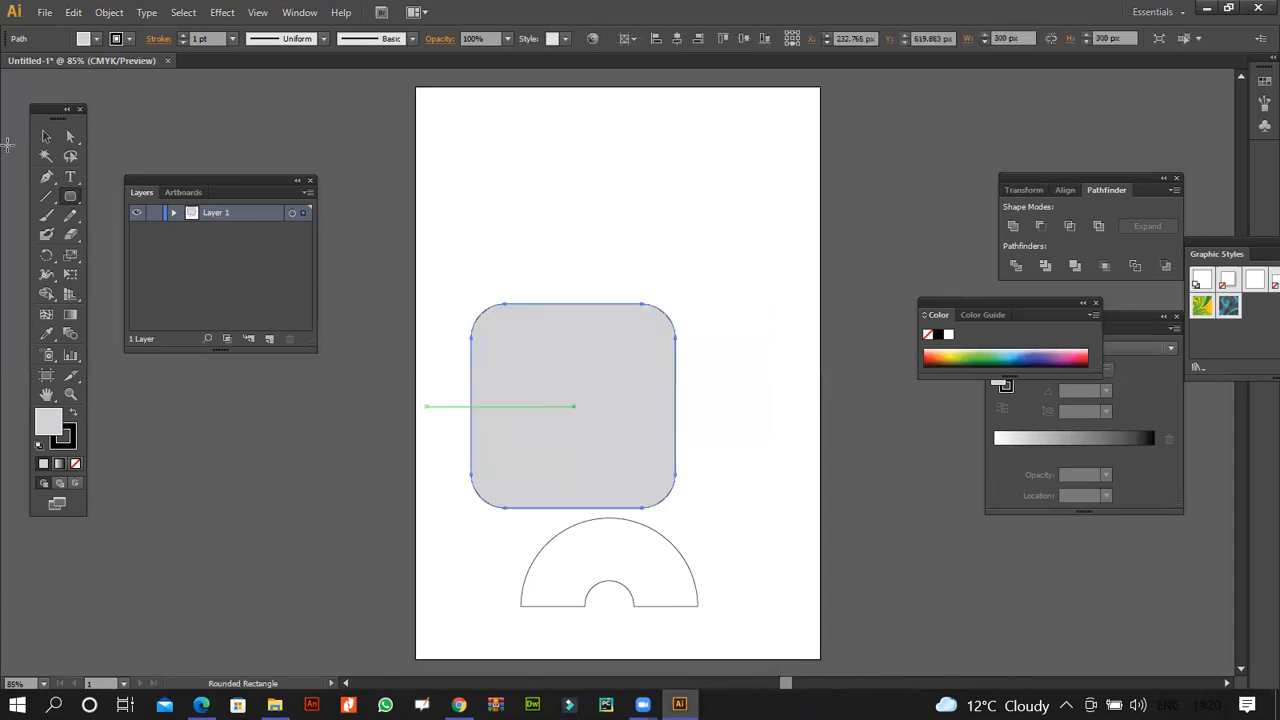
- Widen the rounded rectangle to 400 px, compare it with the exam PDF and narrow it slightly
key(v)
drag(676, 404, 743, 405)
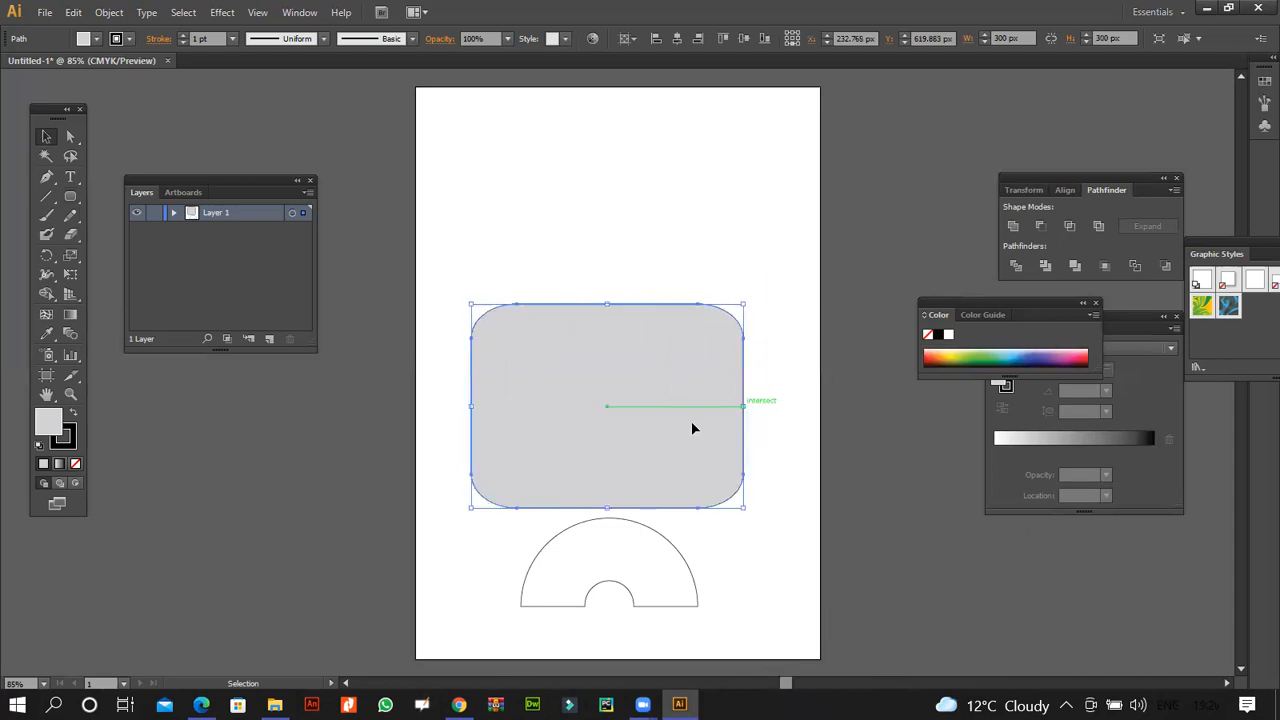
drag(628, 427, 638, 400)
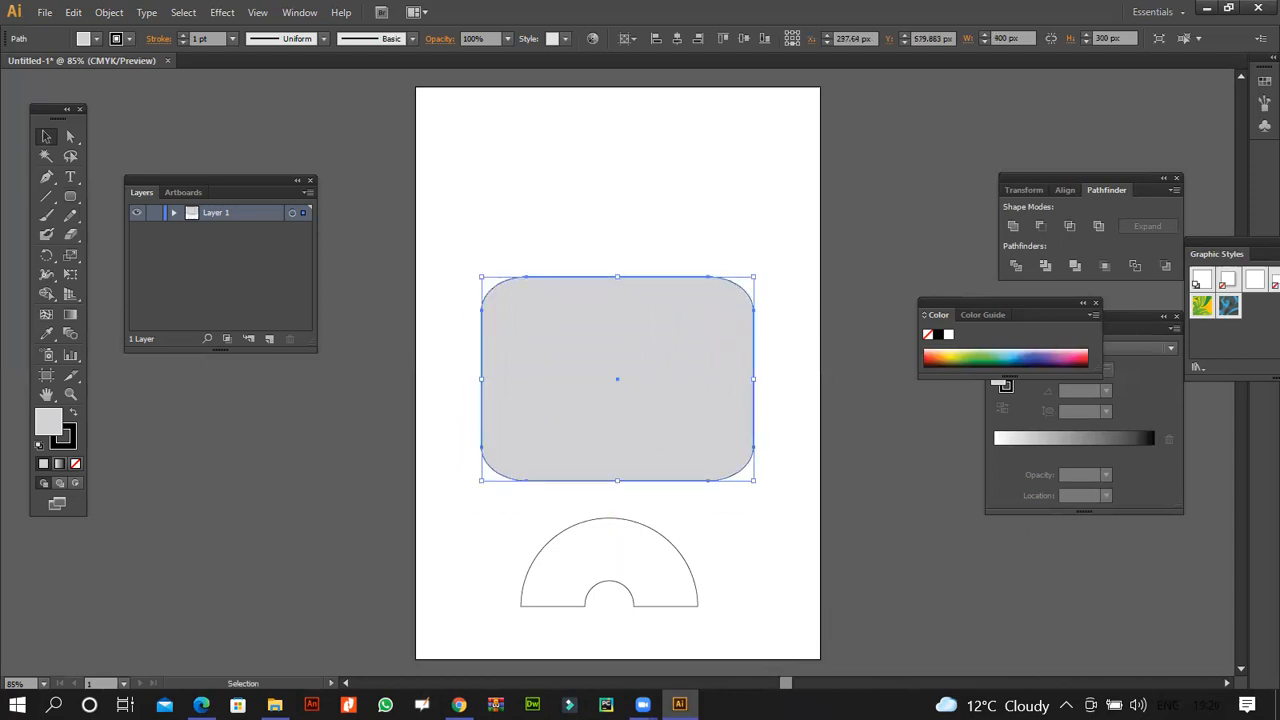
click(201, 704)
key(alt+Tab)
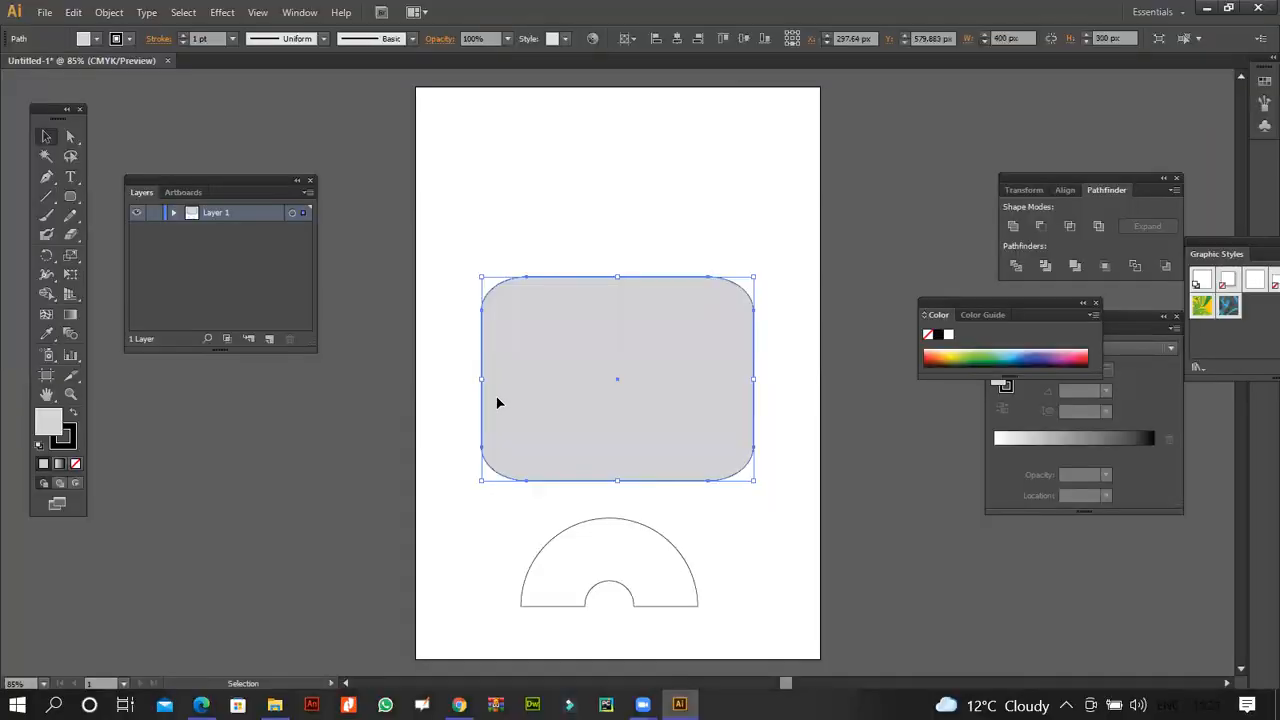
drag(482, 378, 545, 397)
- Try moving the white notched half circle onto the rectangle, undo the move and paste the shape in front of the rectangle
drag(571, 557, 566, 347)
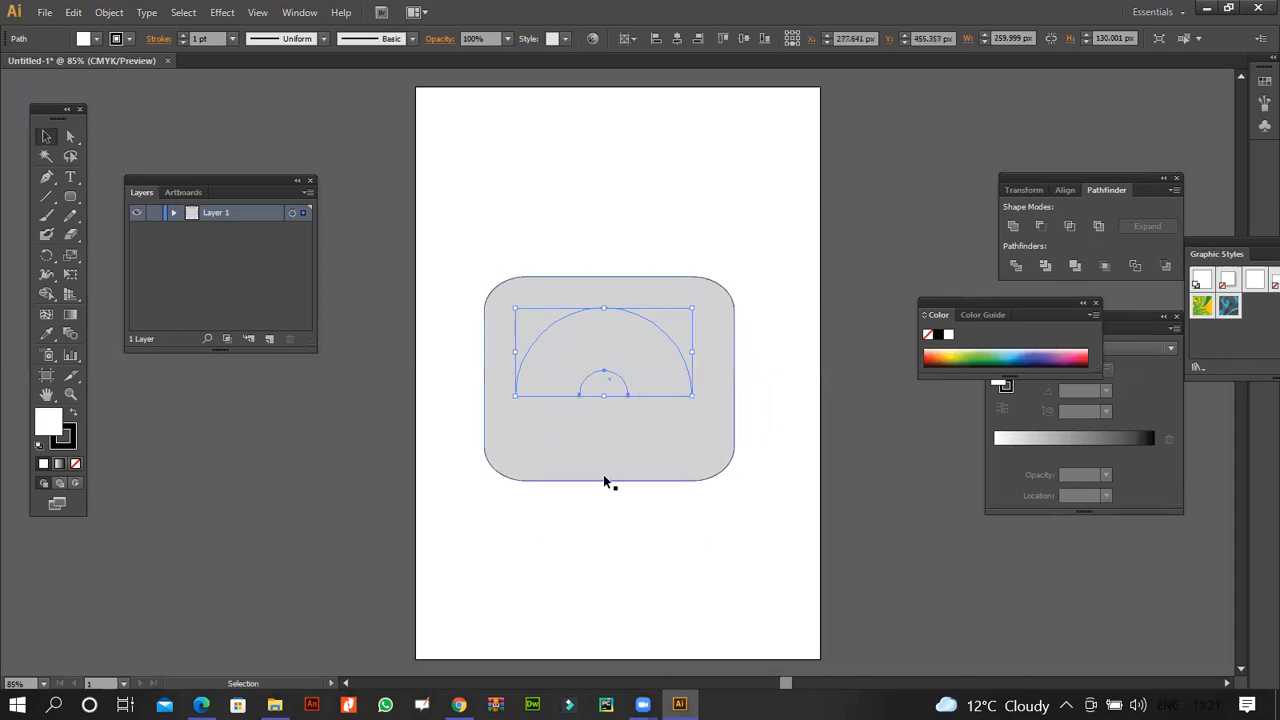
key(a)
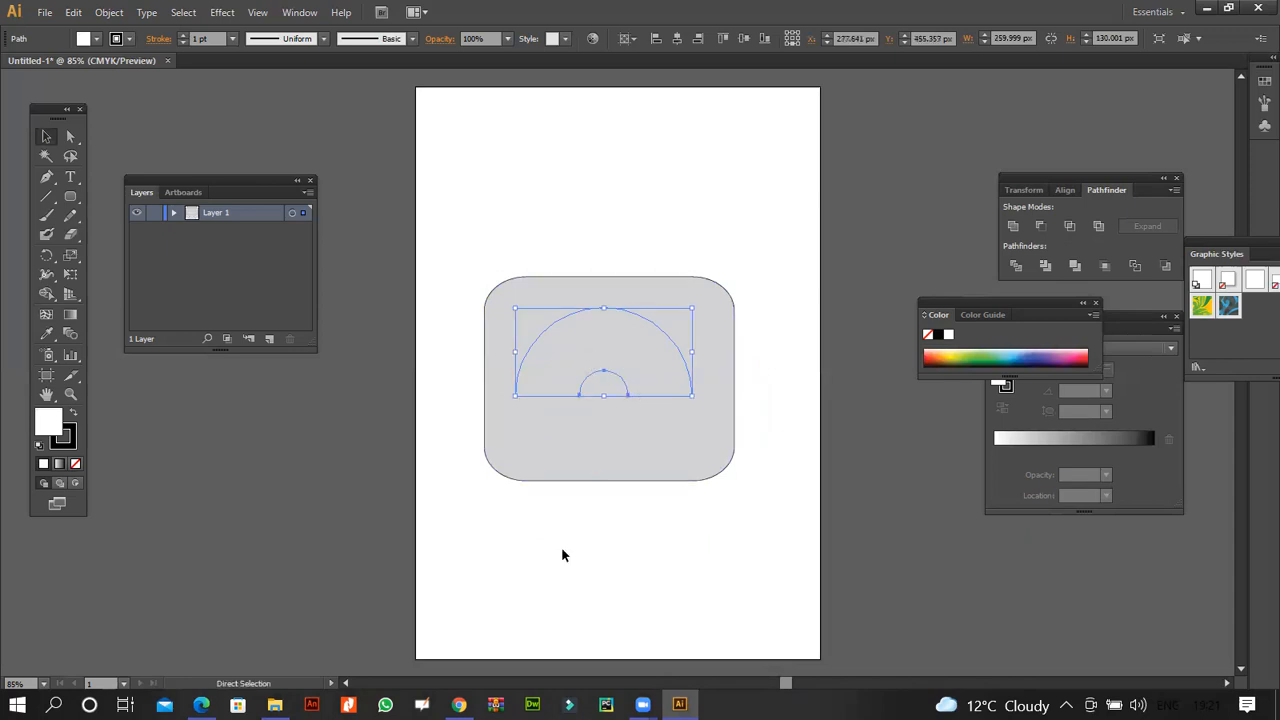
key(ctrl+z)
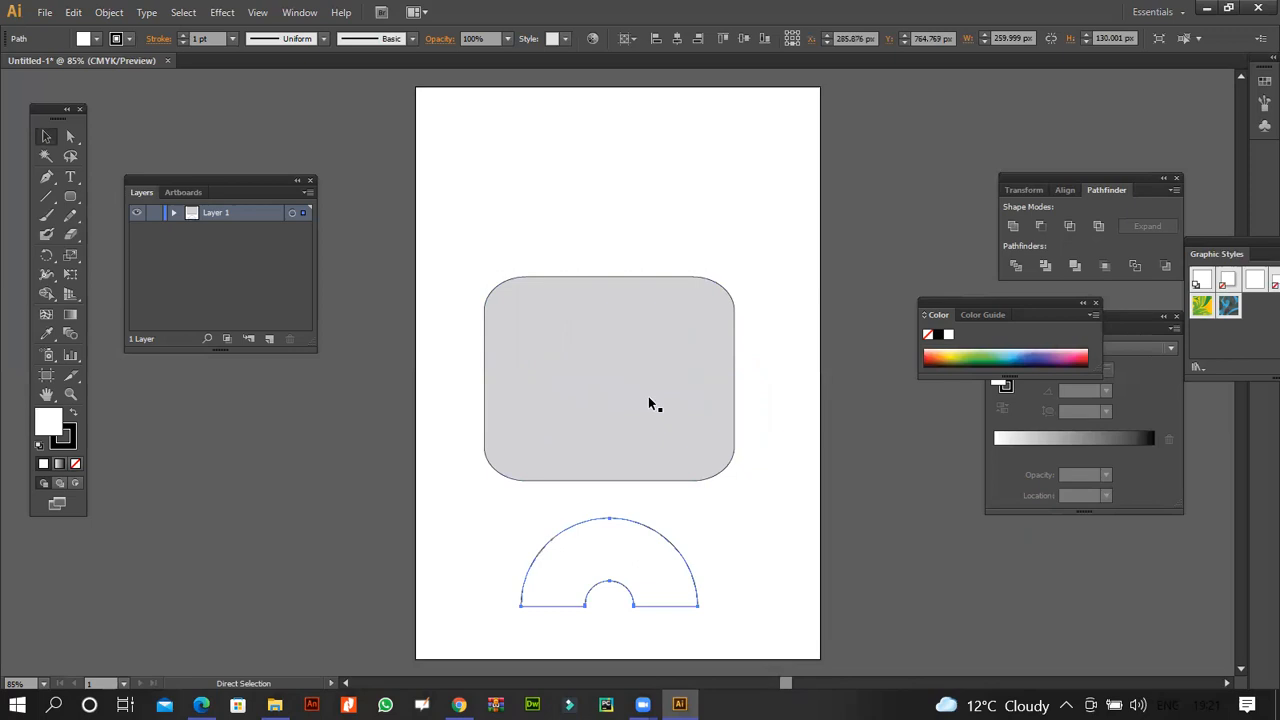
key(ctrl+z)
key(ctrl+v)
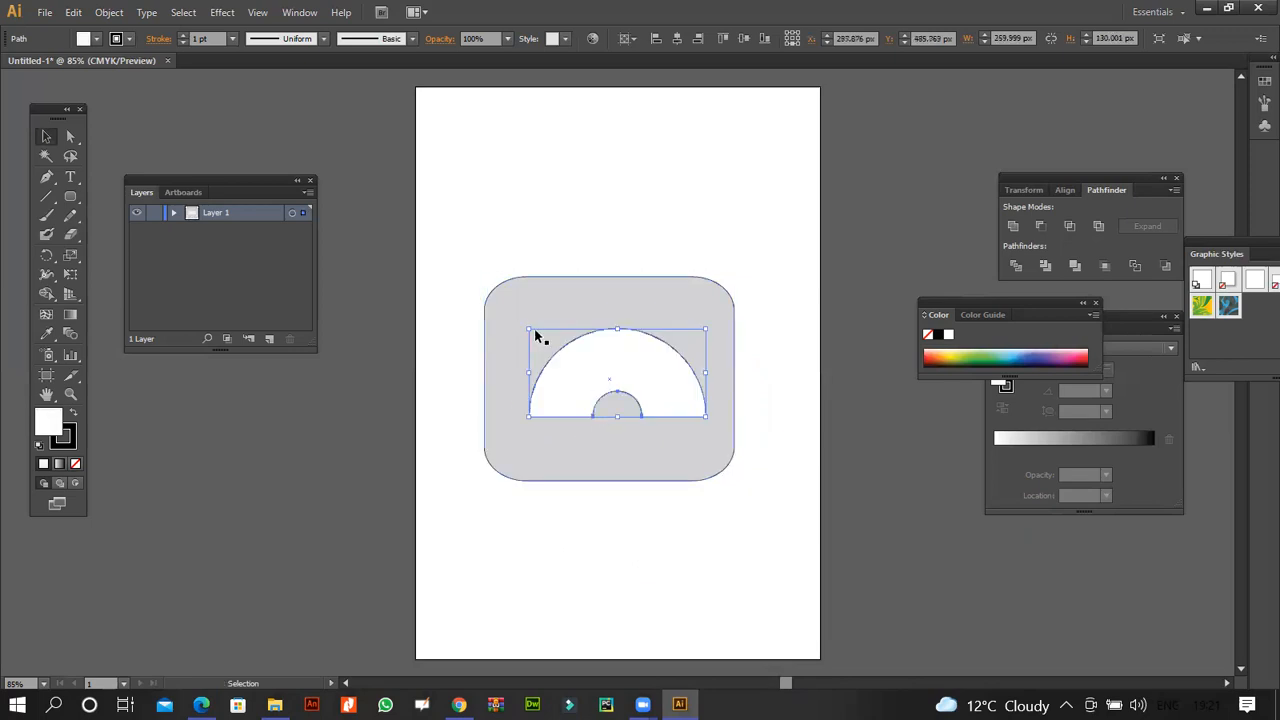
- Enlarge the white half circle to about 342 by 171 px, align it with the rectangle by horizontal centres and check the exam PDF
drag(529, 329, 472, 300)
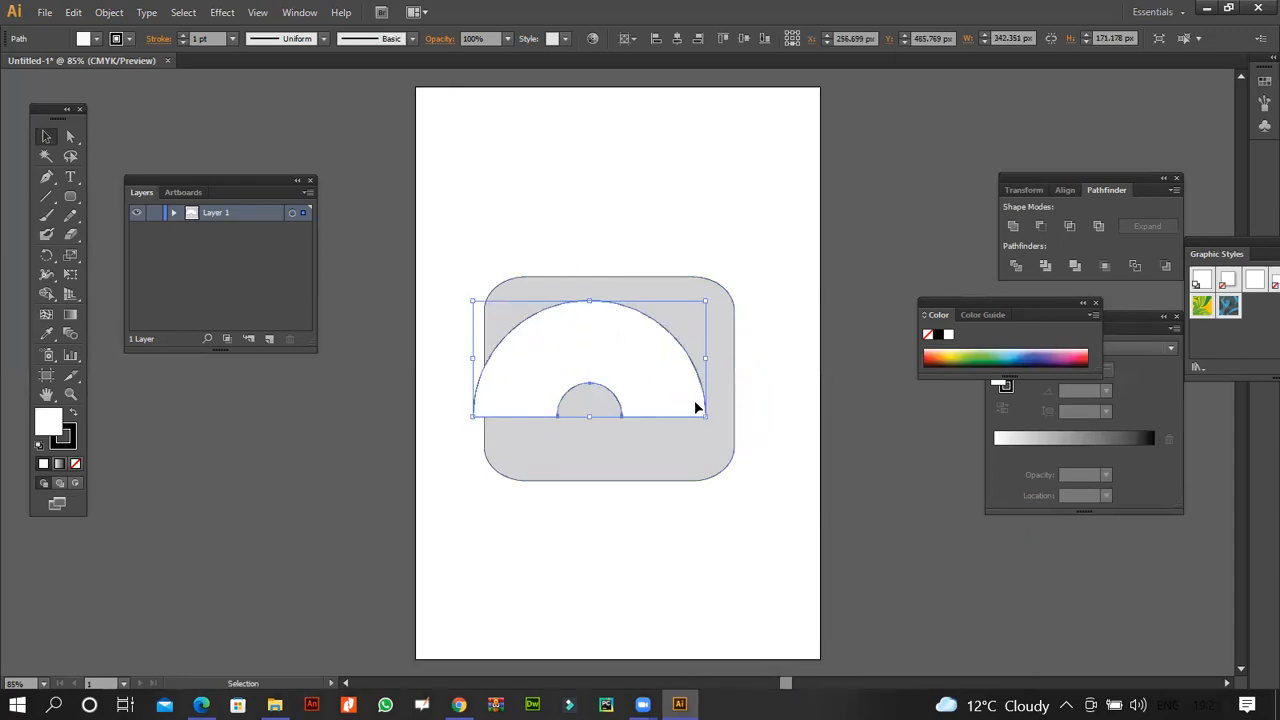
drag(697, 408, 725, 415)
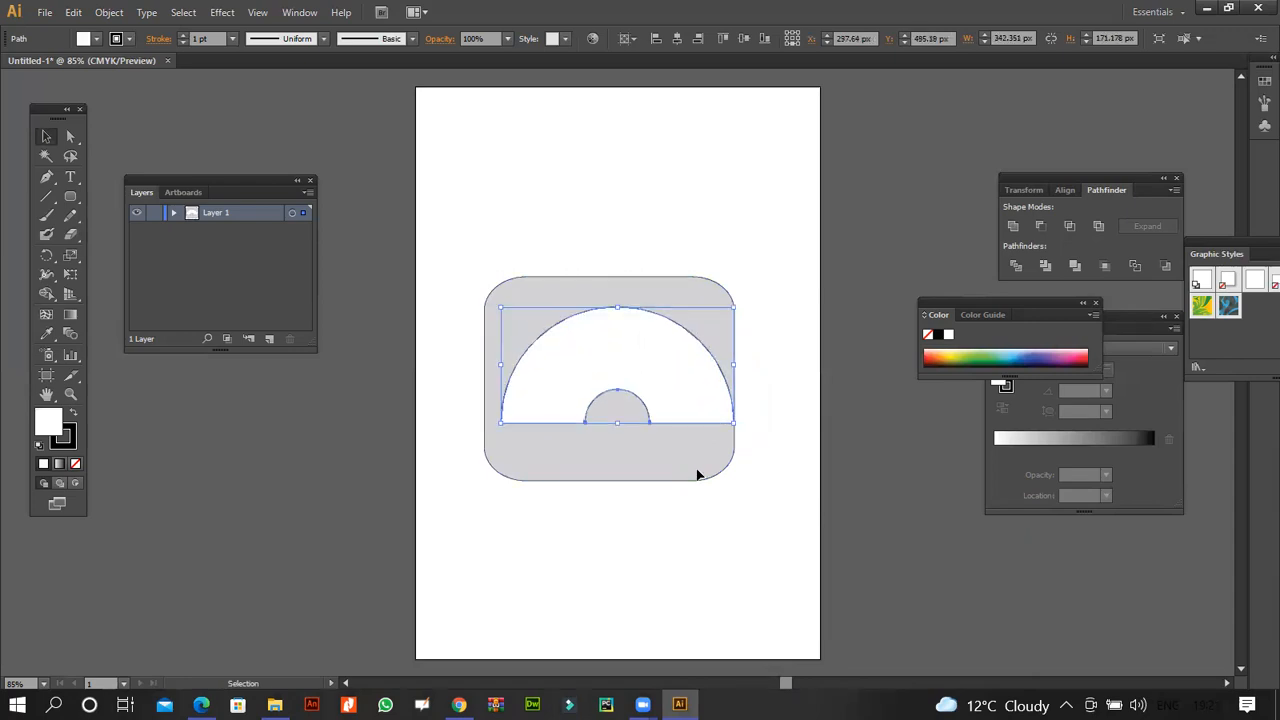
key(ctrl+a)
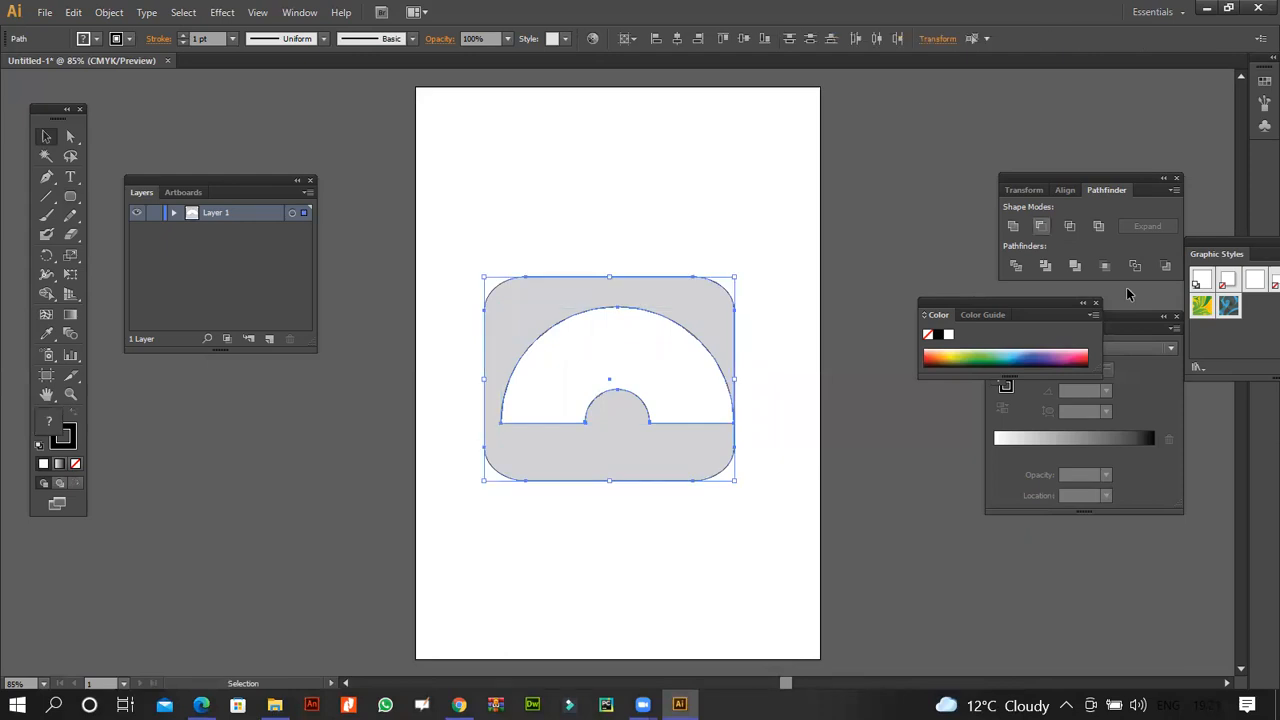
key(shift+F7)
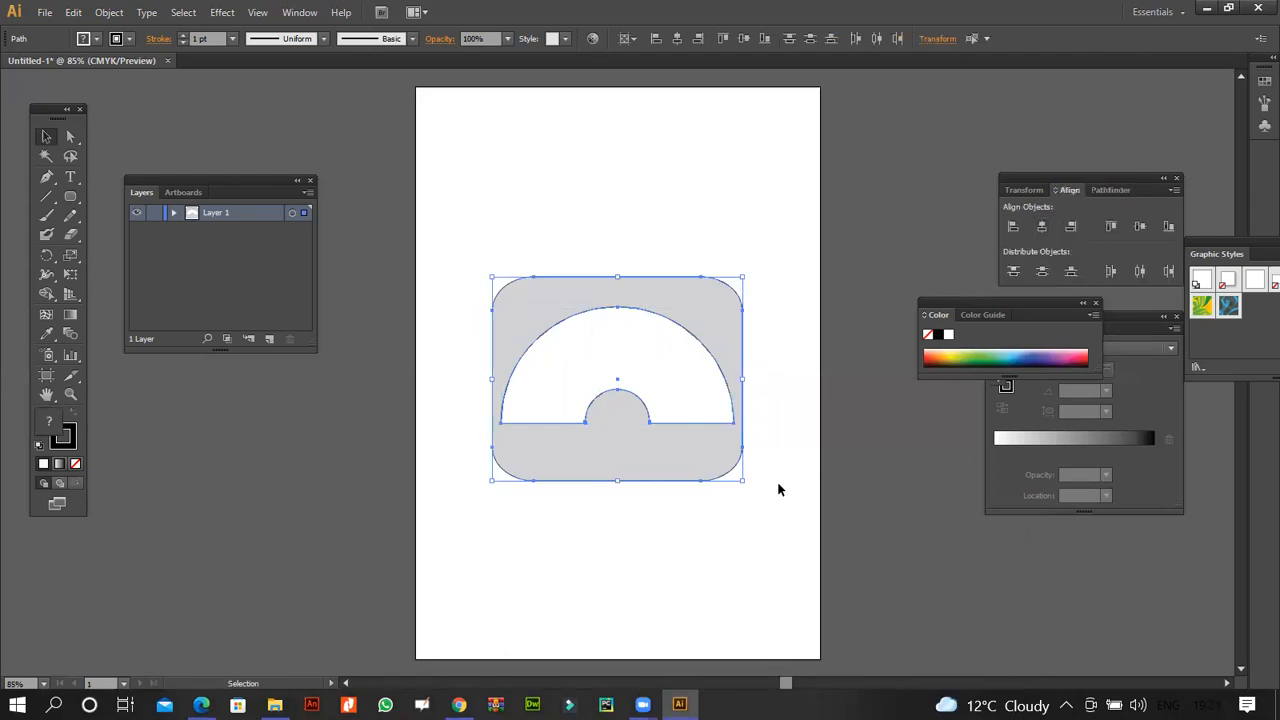
click(777, 481)
key(alt+Tab)
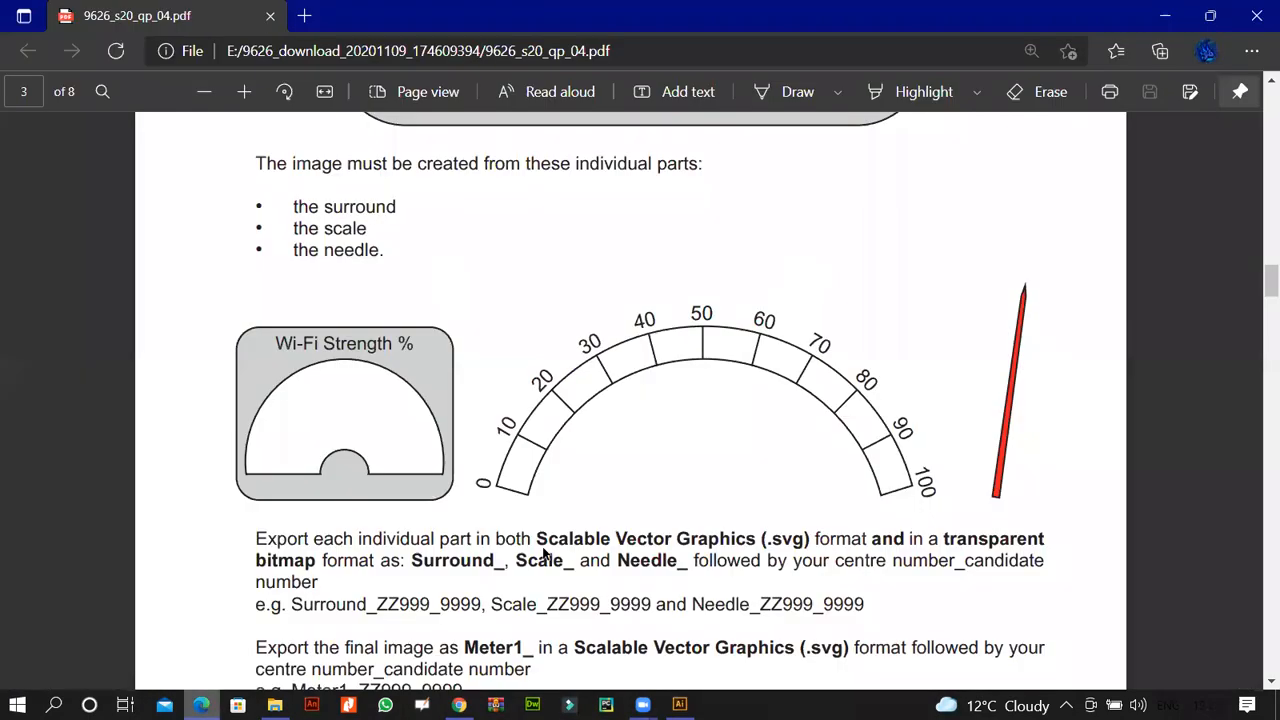
key(alt+Tab)
- Nudge the white half circle straight down by about 32 px inside the grey surround
click(572, 374)
key(Down)
key(Down)
key(Down)
key(Down)
key(Down)
key(Down)
key(Down)
key(Down)
key(Down)
key(Down)
key(Down)
key(Down)
key(Down)
key(Down)
key(Down)
key(Down)
key(Down)
key(Down)
key(Down)
key(Down)
key(Down)
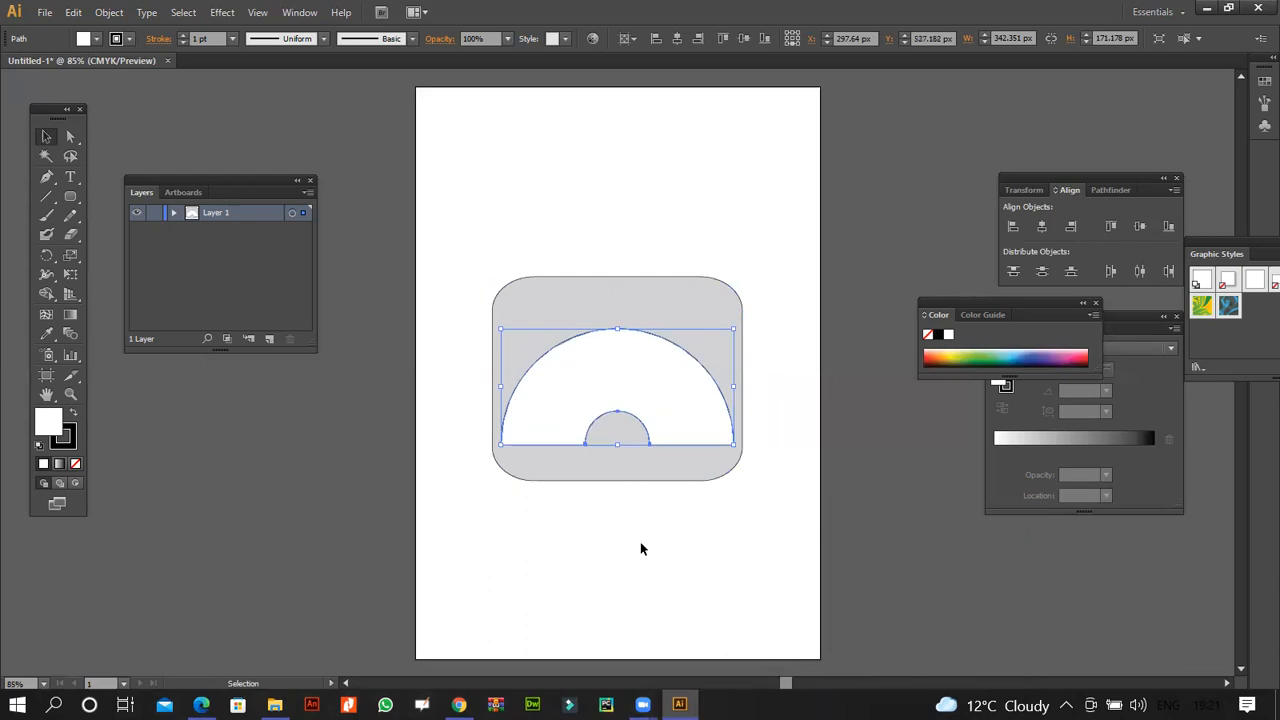
click(602, 577)
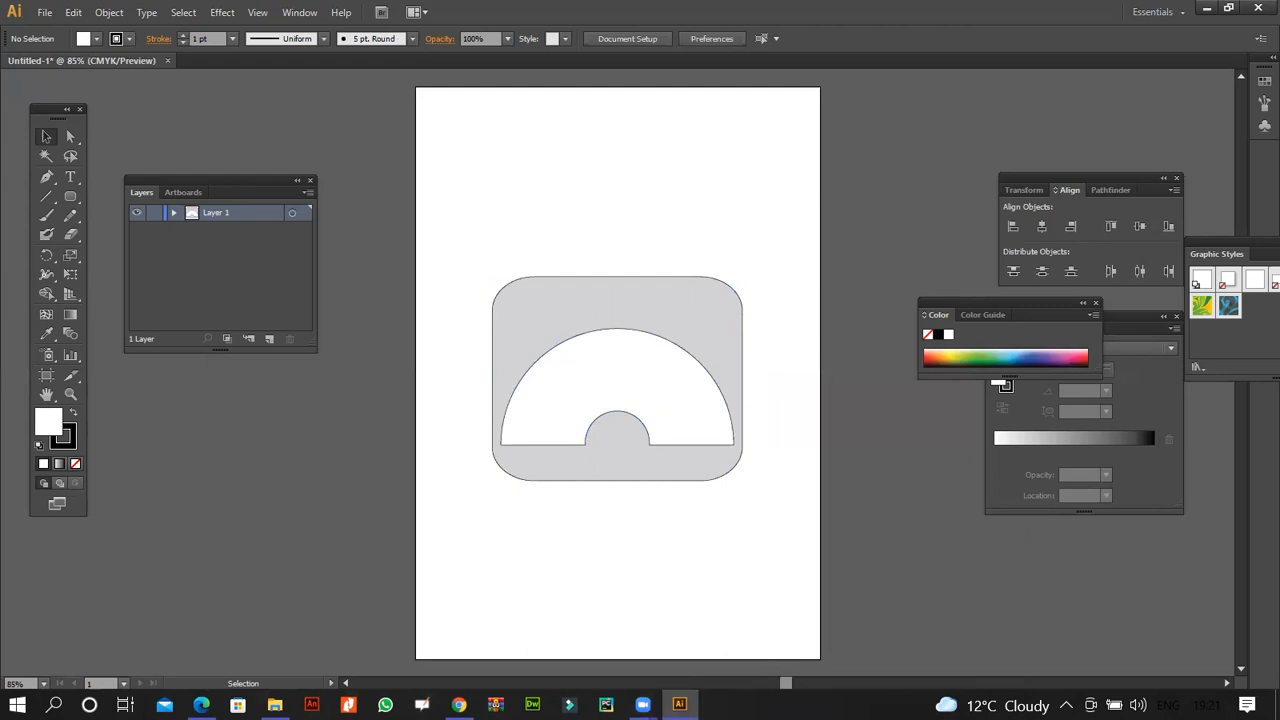
- Compare the drawing with the exam PDF and set the white half circle's stroke weight to 2 pt
click(201, 704)
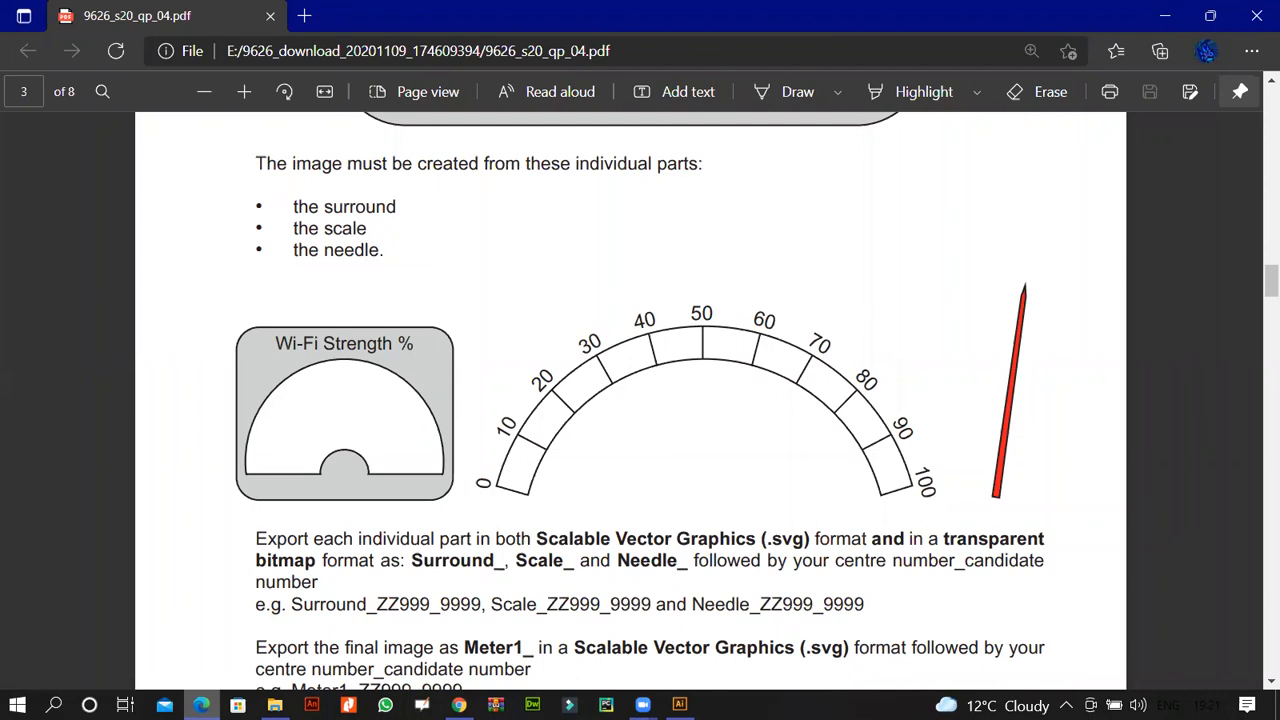
key(alt+Tab)
click(551, 423)
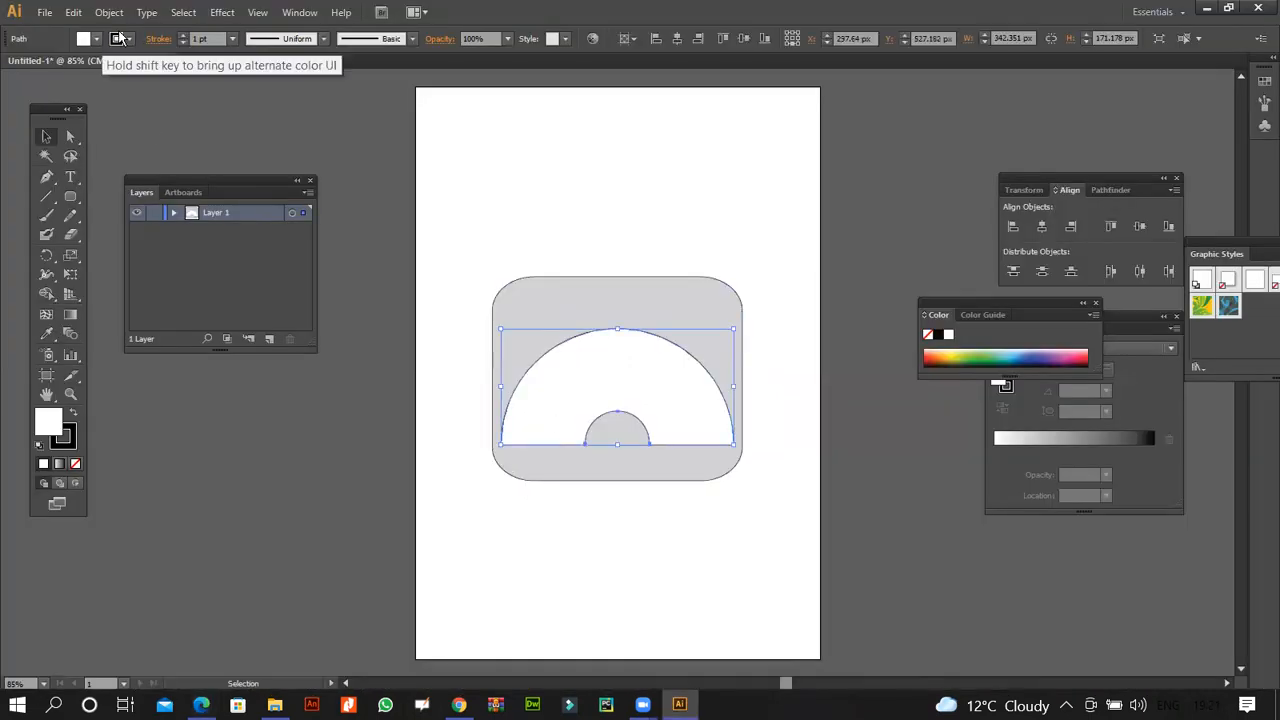
click(229, 40)
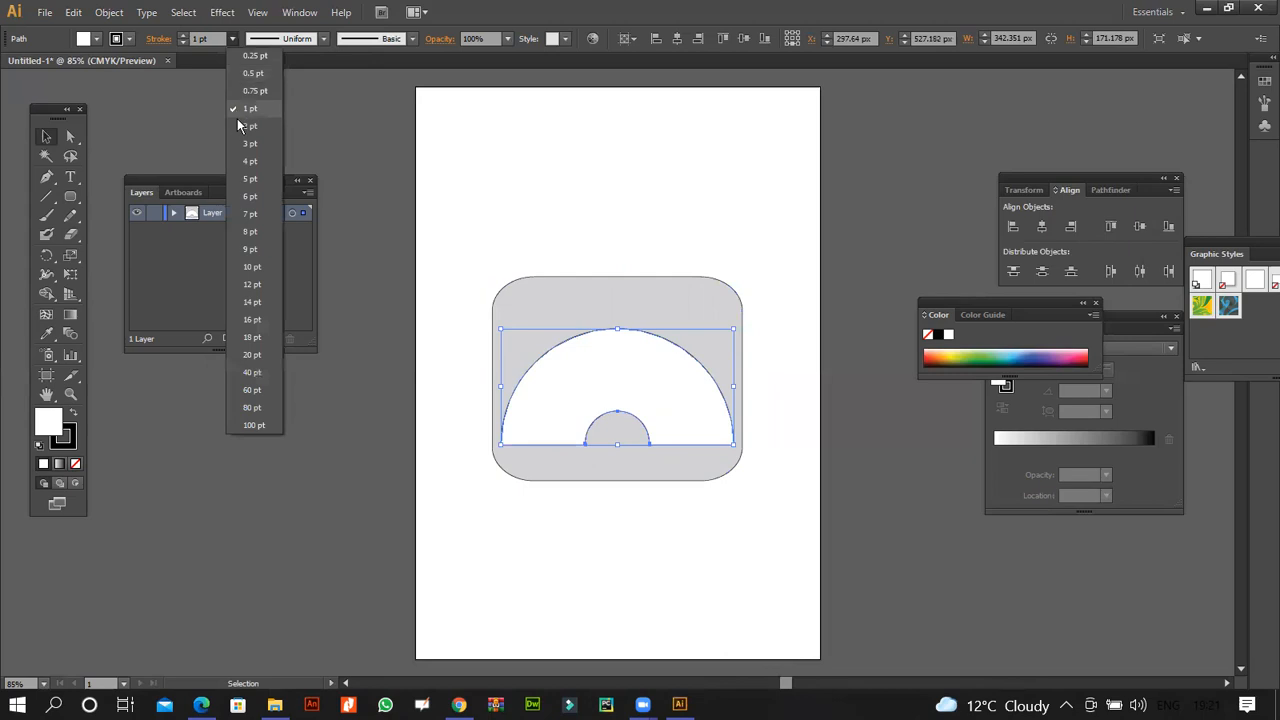
click(237, 122)
click(585, 540)
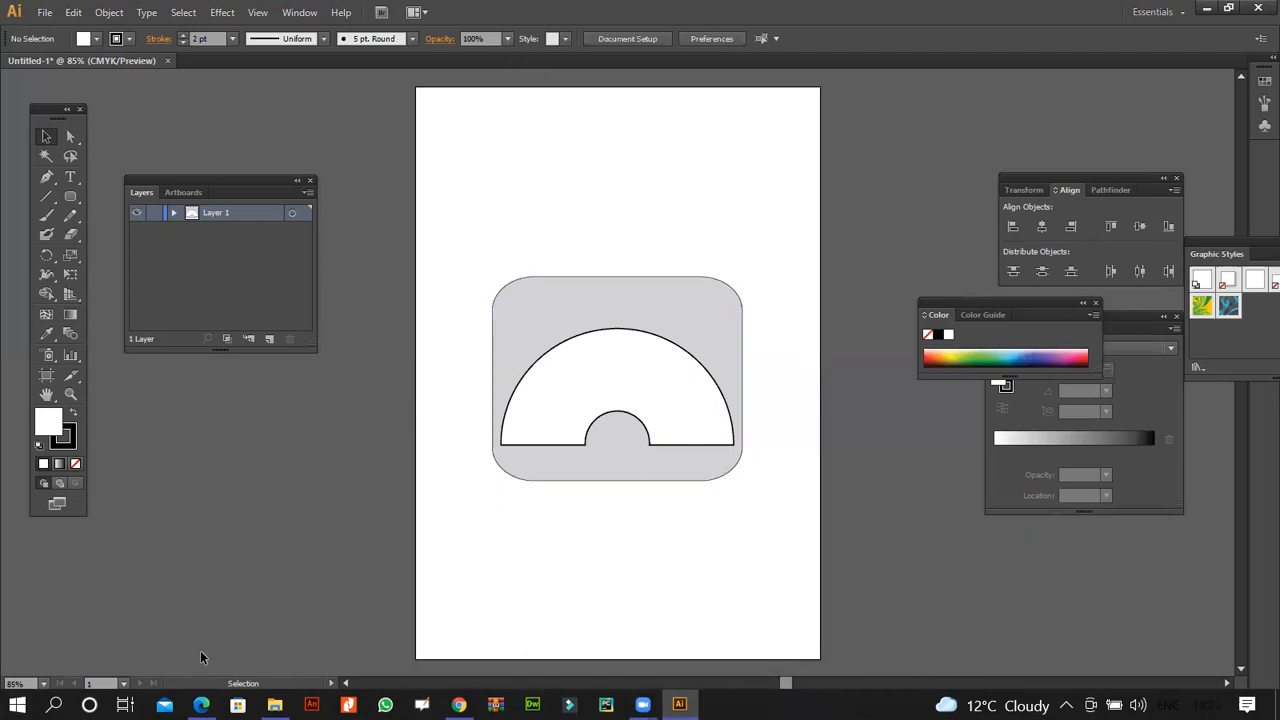
- Check the exam PDF's surround and nudge the white half circle straight up by about 7 px
click(43, 683)
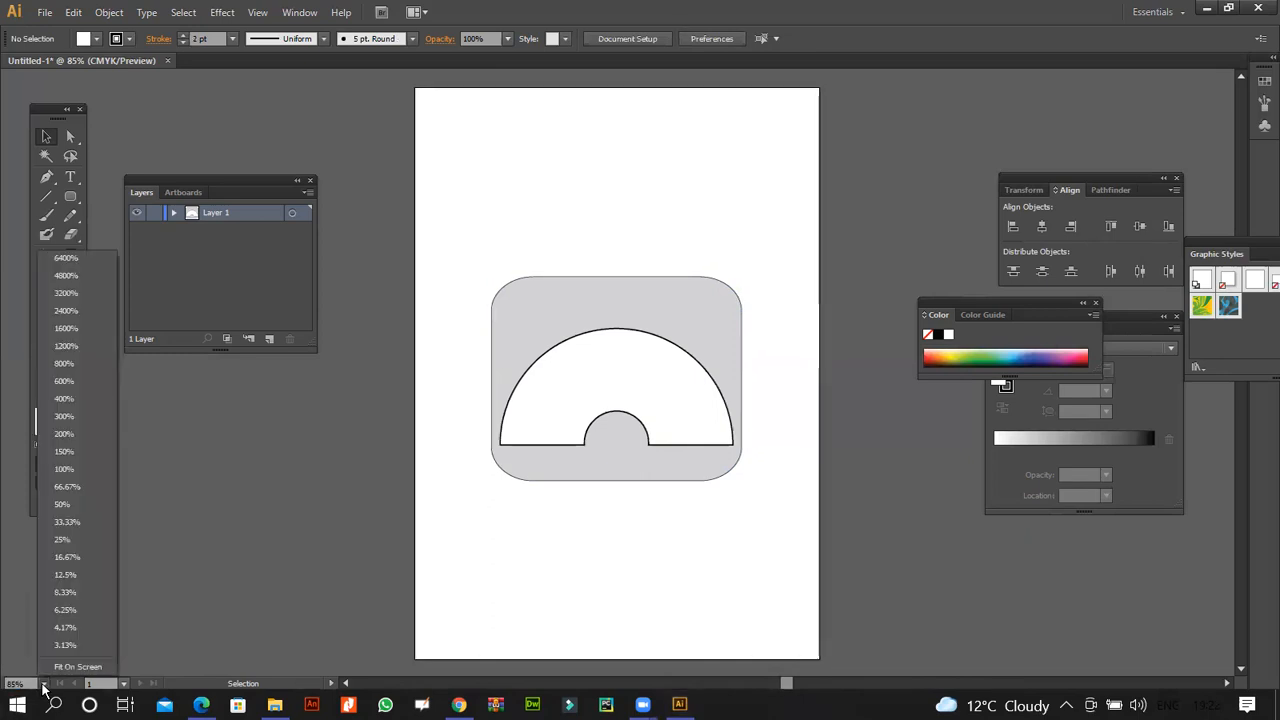
click(81, 469)
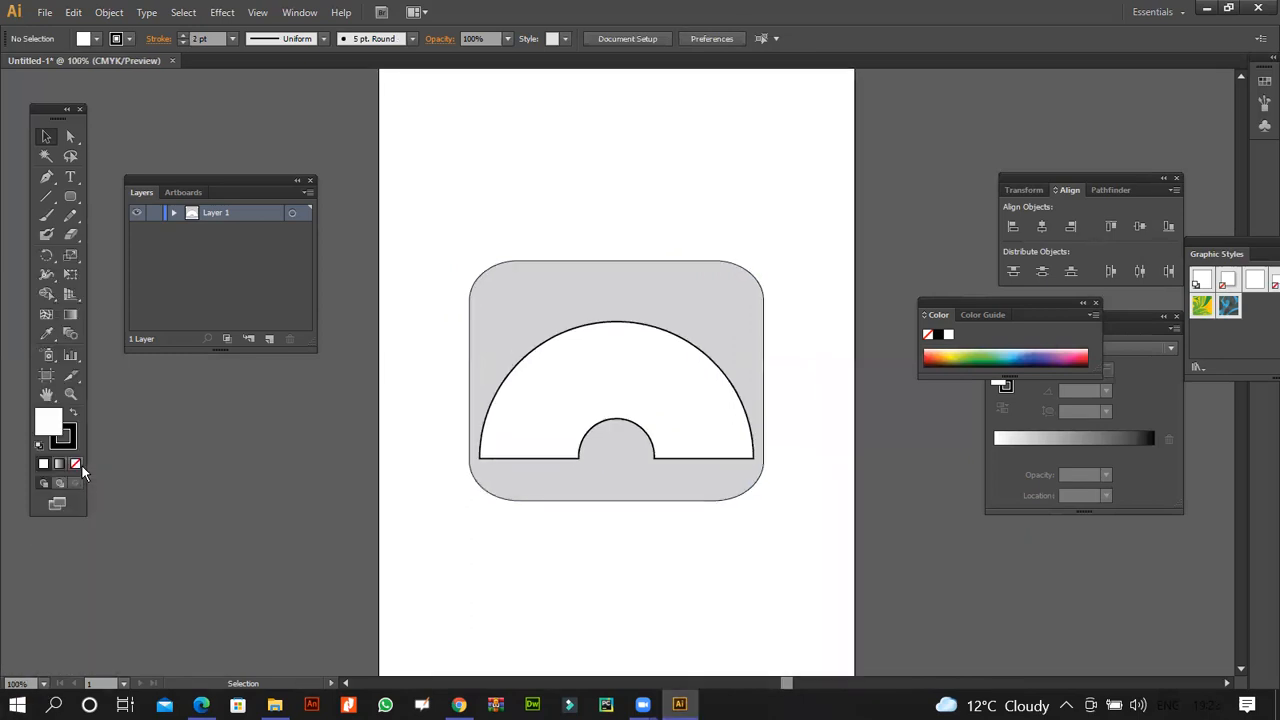
click(201, 704)
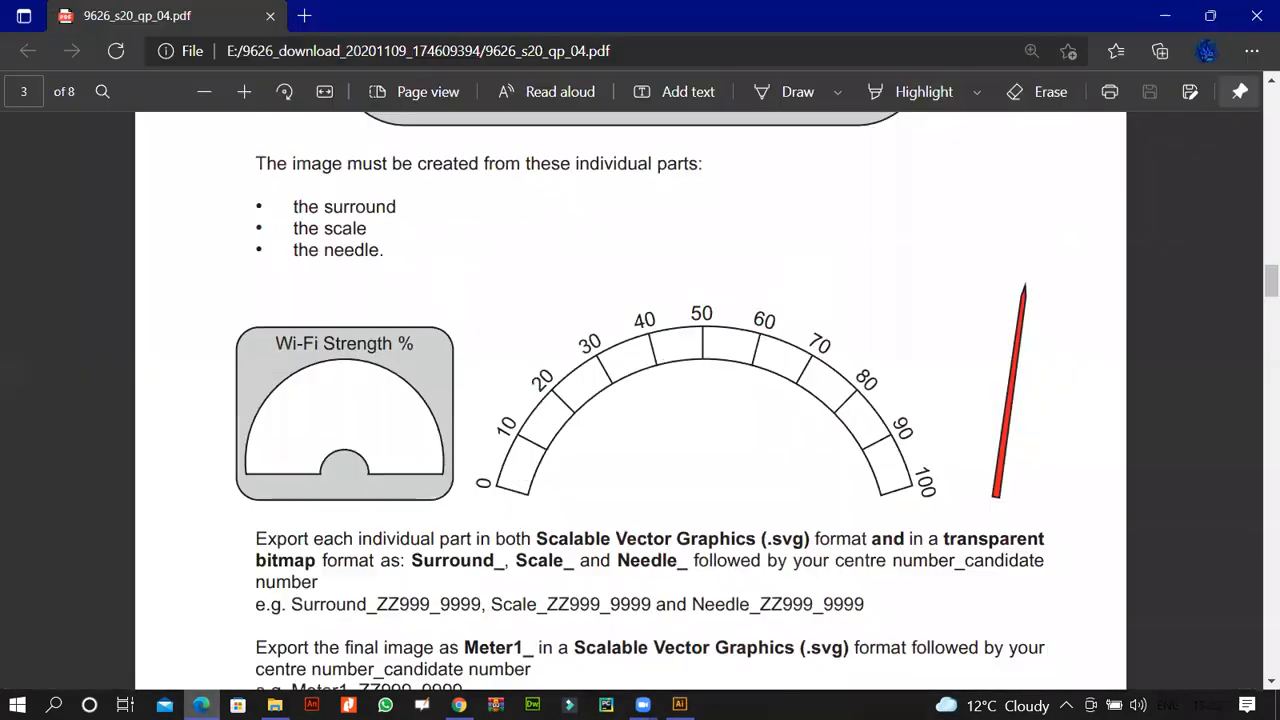
click(201, 704)
click(575, 428)
key(Up)
key(Up)
key(Up)
key(Up)
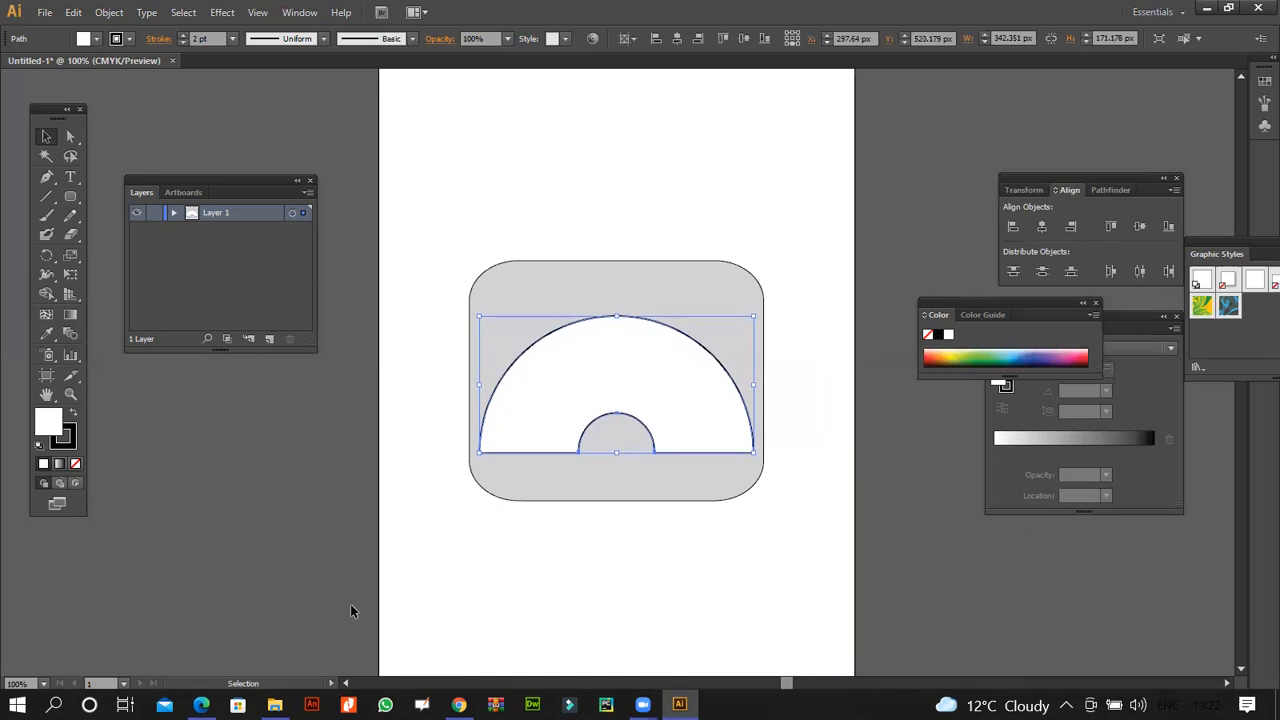
click(351, 611)
- Compare the drawing with the exam PDF's surround and nudge the grey rounded rectangle slightly up behind the half circle
click(201, 704)
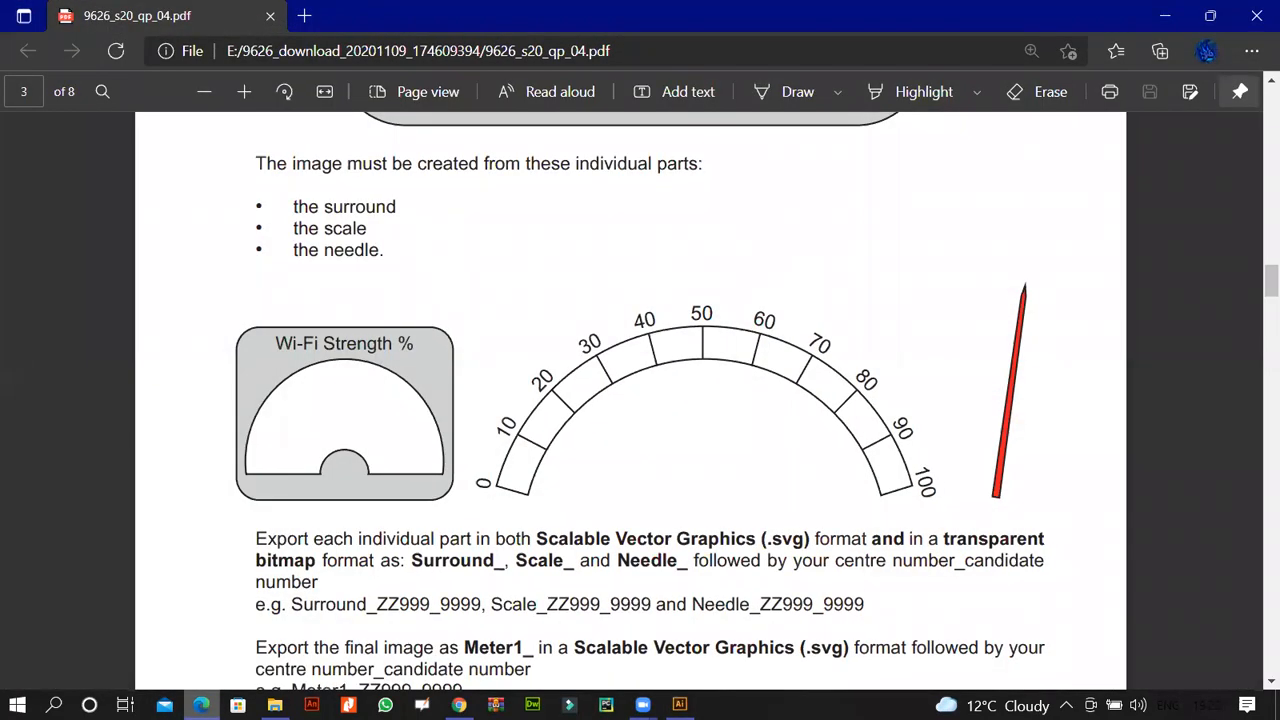
click(201, 704)
click(201, 704)
click(201, 704)
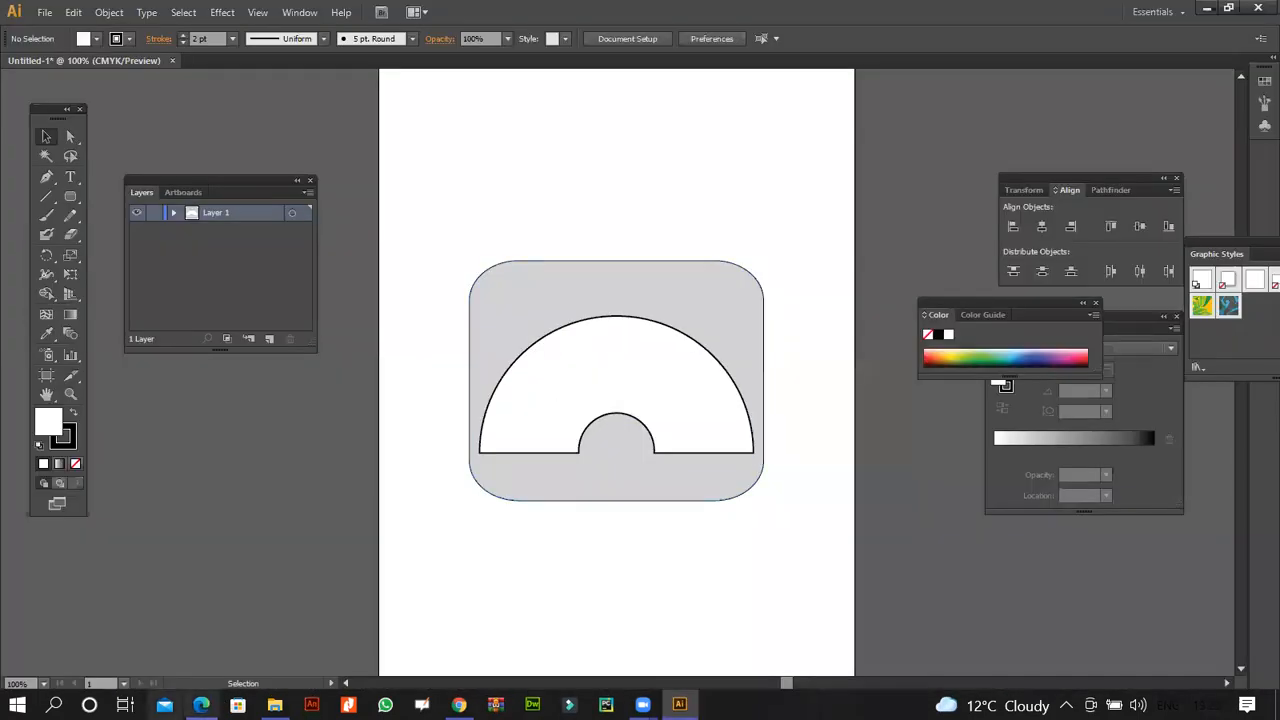
click(201, 704)
click(201, 704)
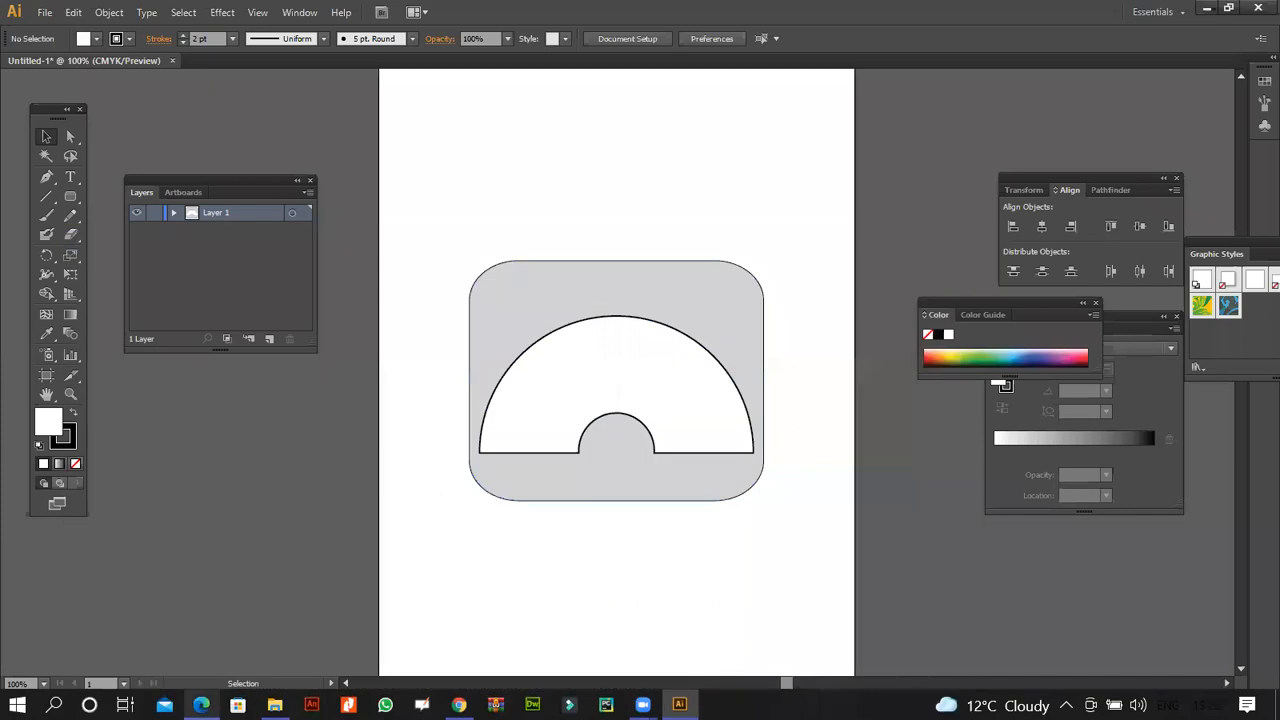
click(596, 428)
key(Down)
key(Down)
key(Up)
key(Up)
key(Up)
key(Up)
key(Up)
key(Up)
click(568, 578)
- Select both surround shapes and look up the surround's required export file name in the exam PDF
drag(445, 250, 707, 471)
key(alt+Tab)
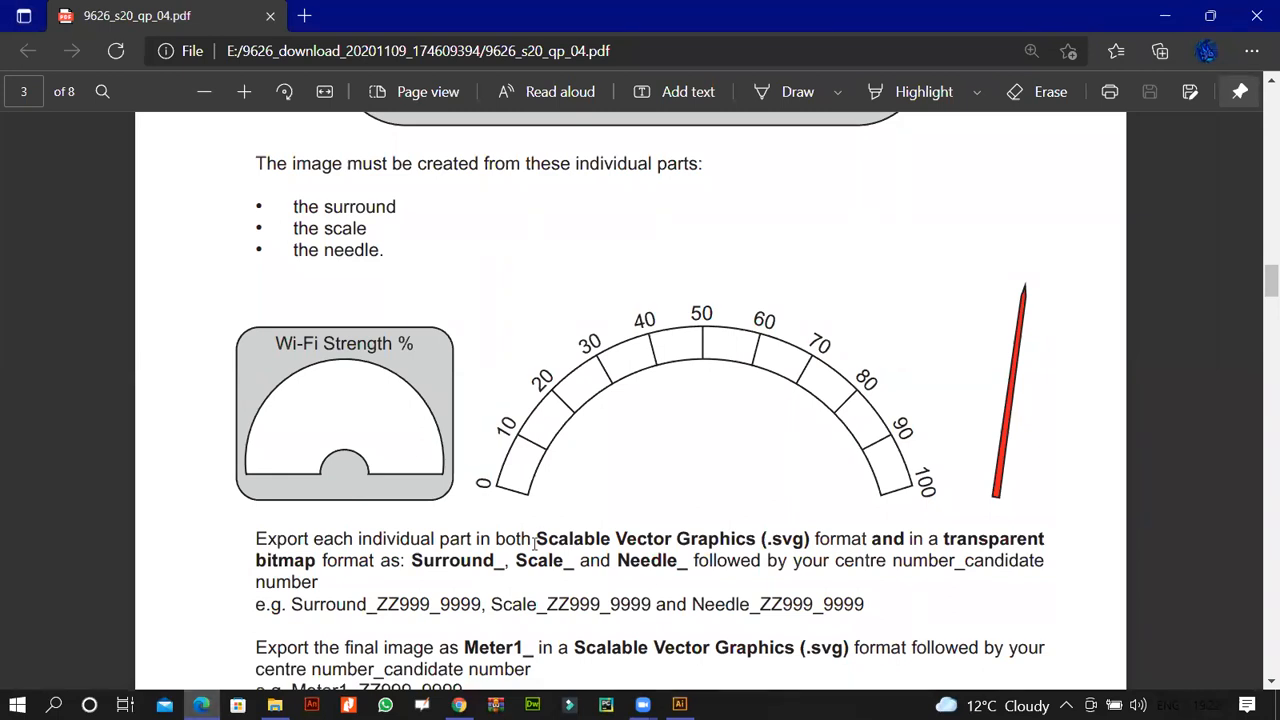
drag(508, 562, 410, 562)
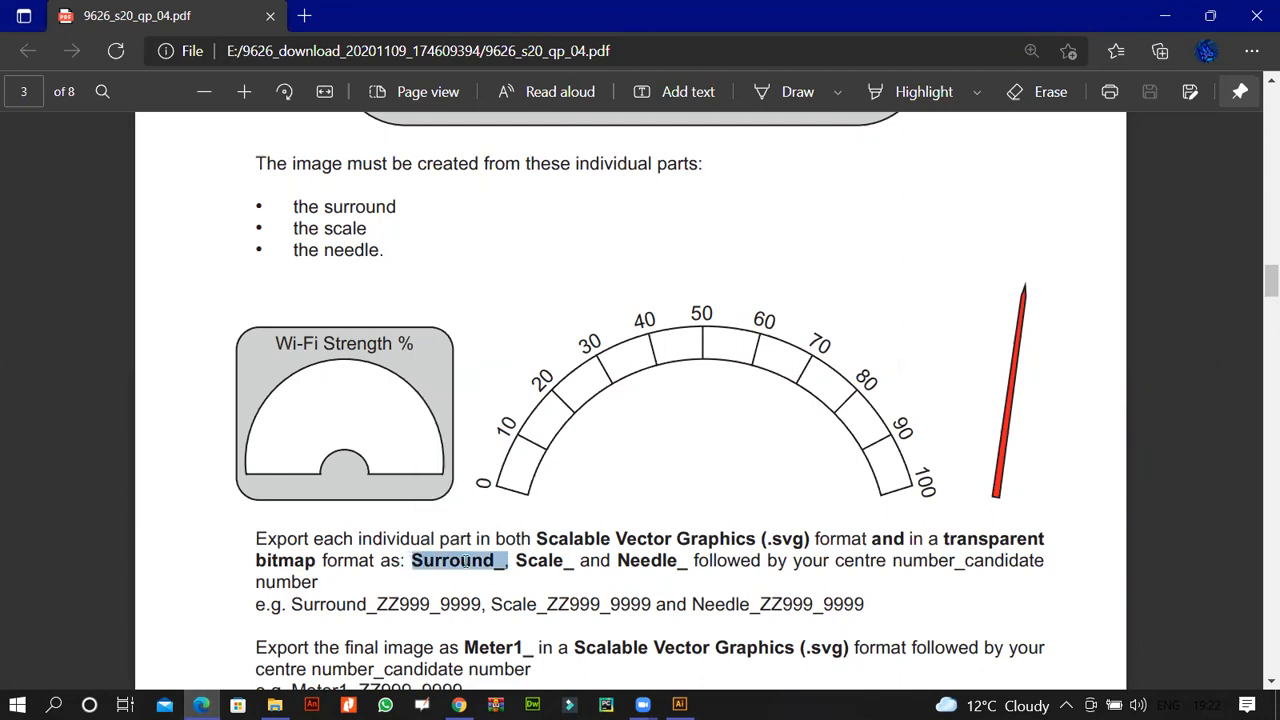
- Return to Illustrator, start saving the document and create and open a Desktop folder named 2020 p4
click(679, 704)
click(44, 14)
click(120, 174)
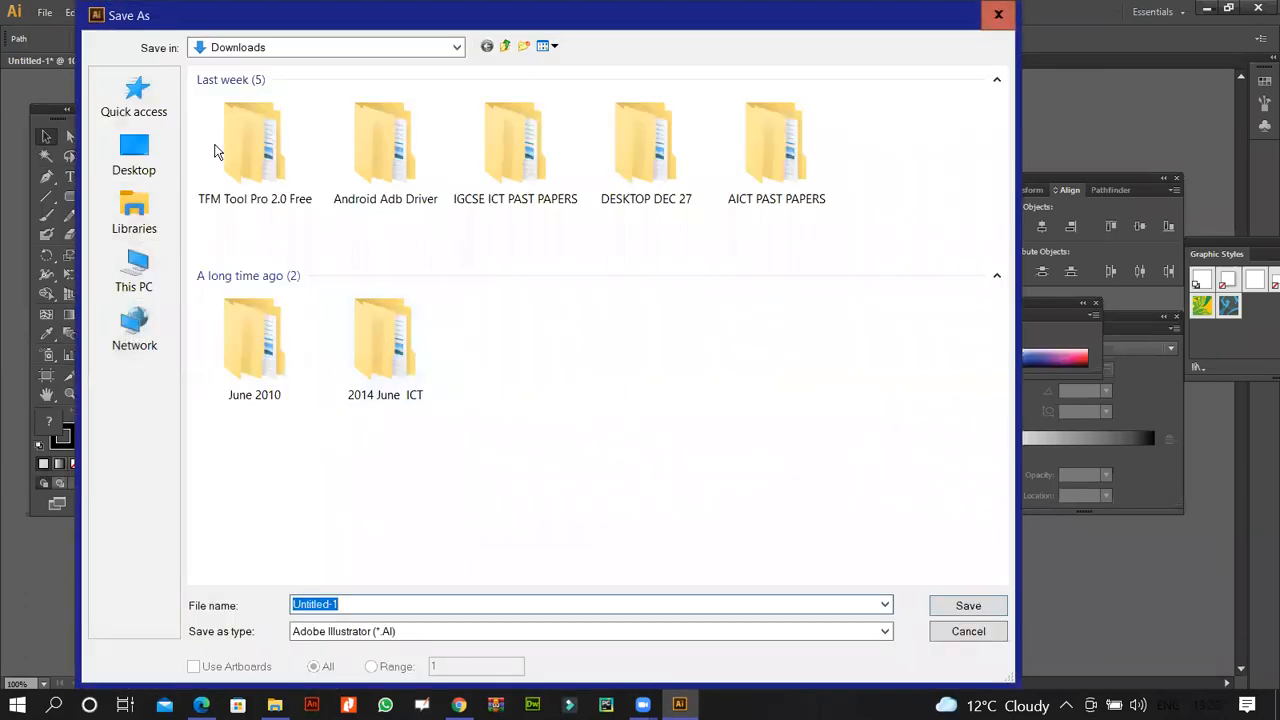
click(524, 46)
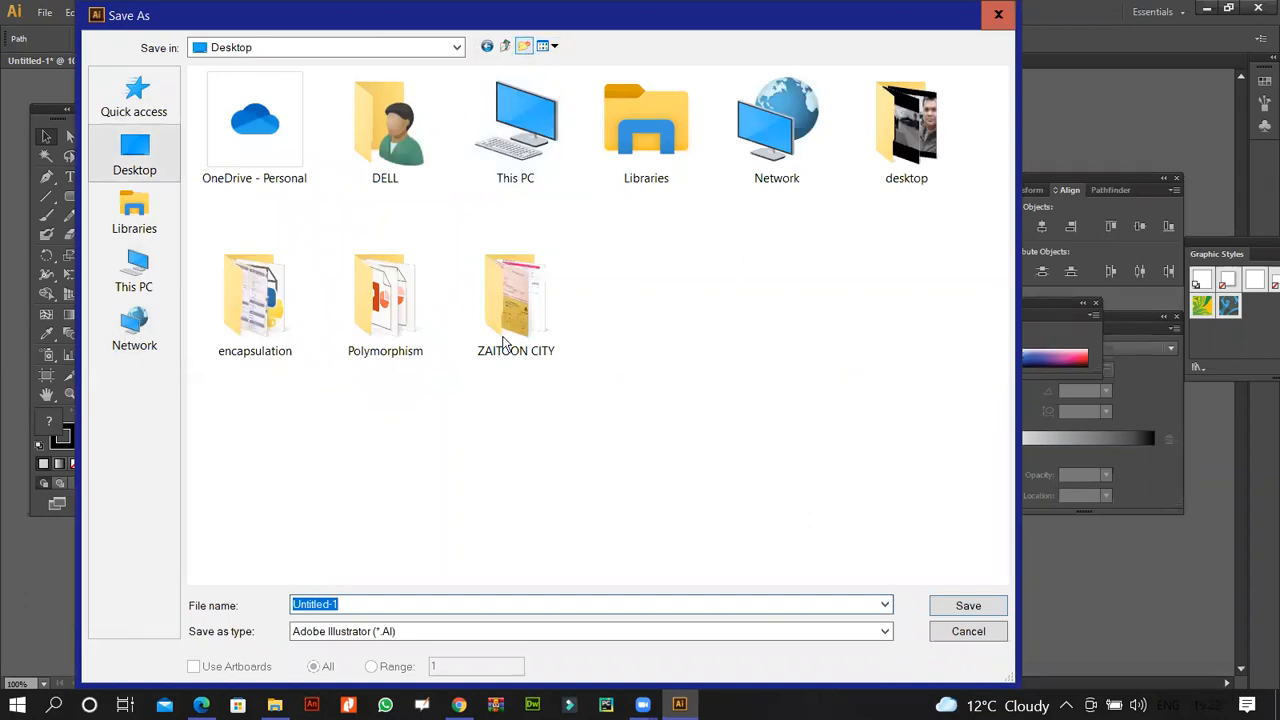
text(20)
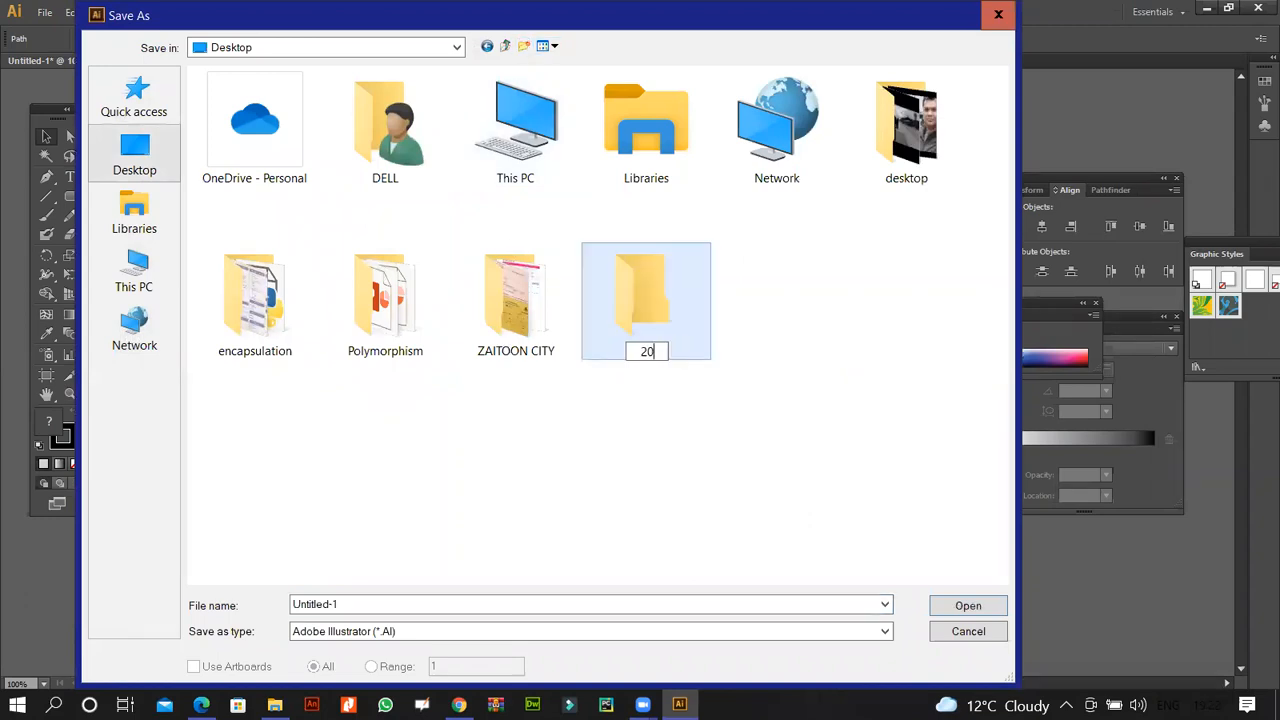
text(20 p4)
key(Return)
double_click(608, 329)
- Save the drawing as an Illustrator CS6 file named Surround_ plus the candidate's name, keeping the preset save options
click(390, 604)
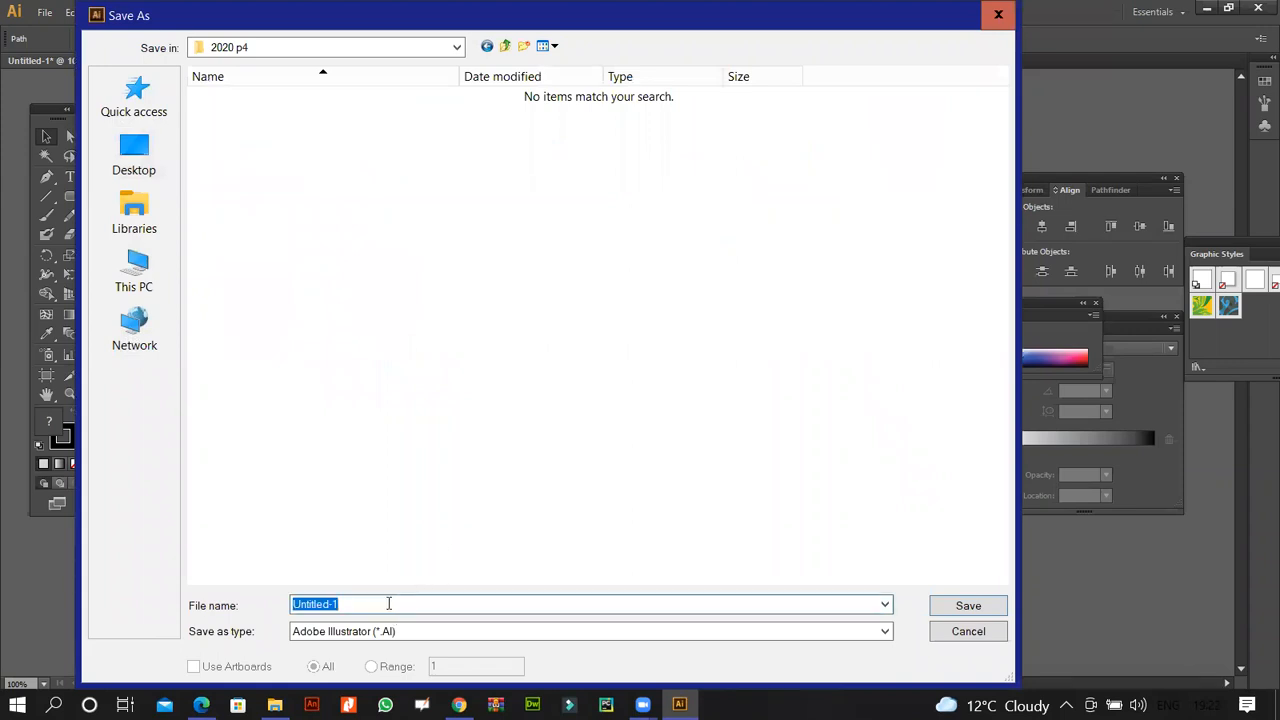
text(Surround_.mr saem)
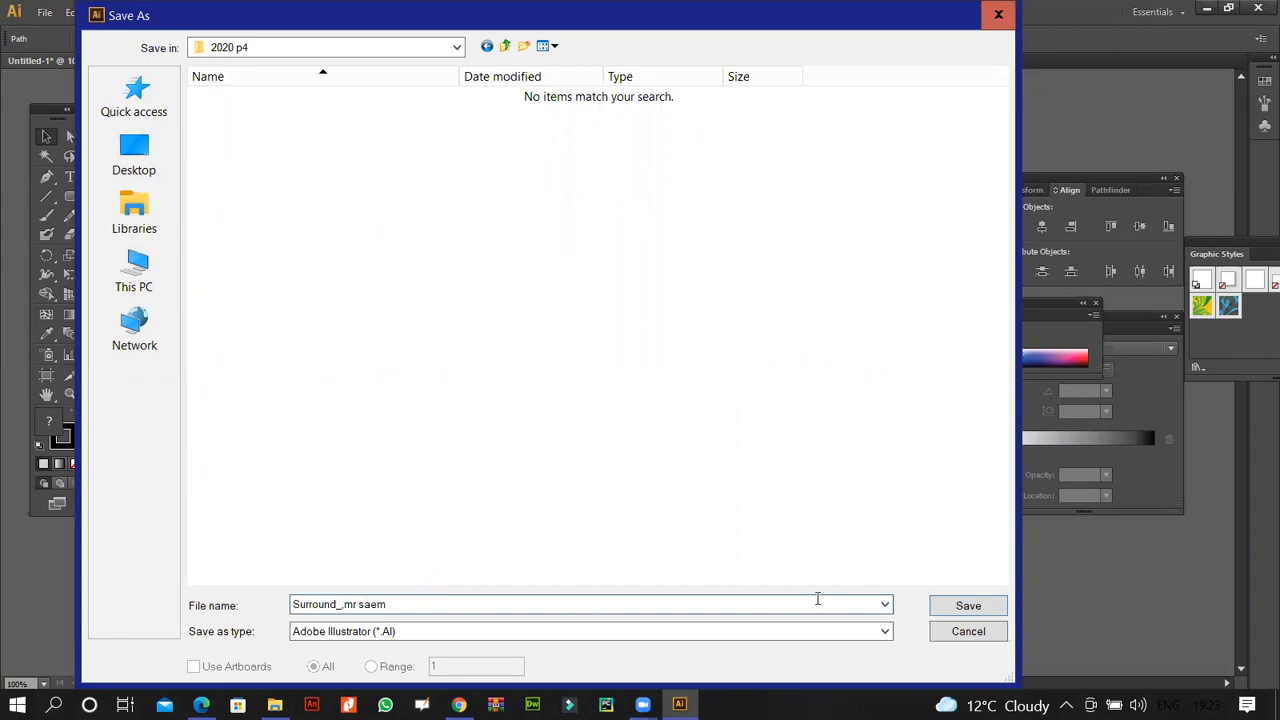
click(968, 606)
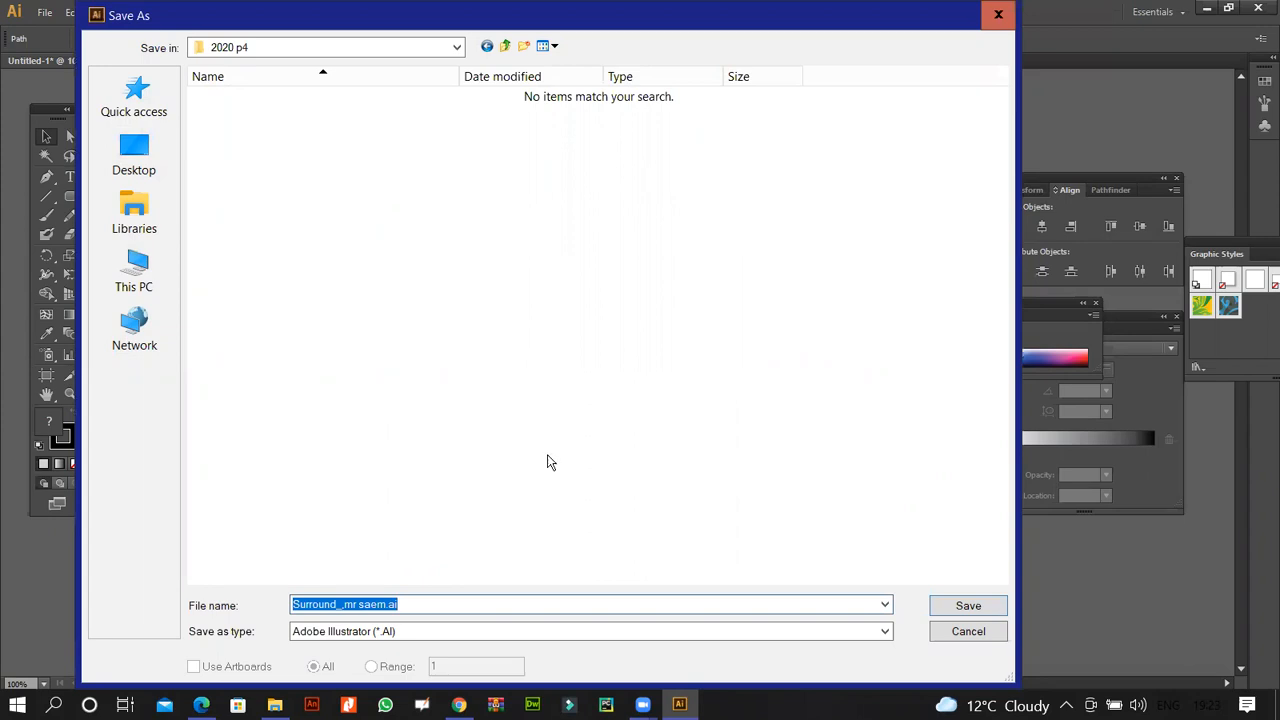
click(965, 611)
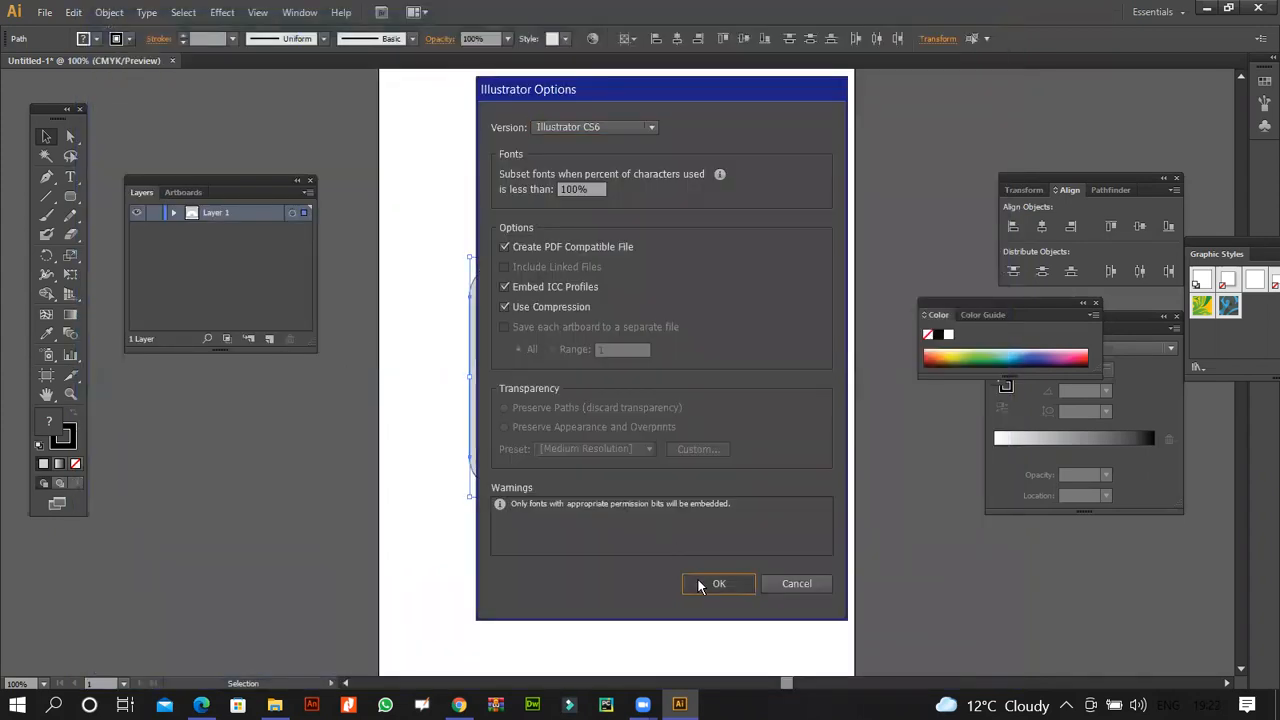
click(698, 578)
click(45, 12)
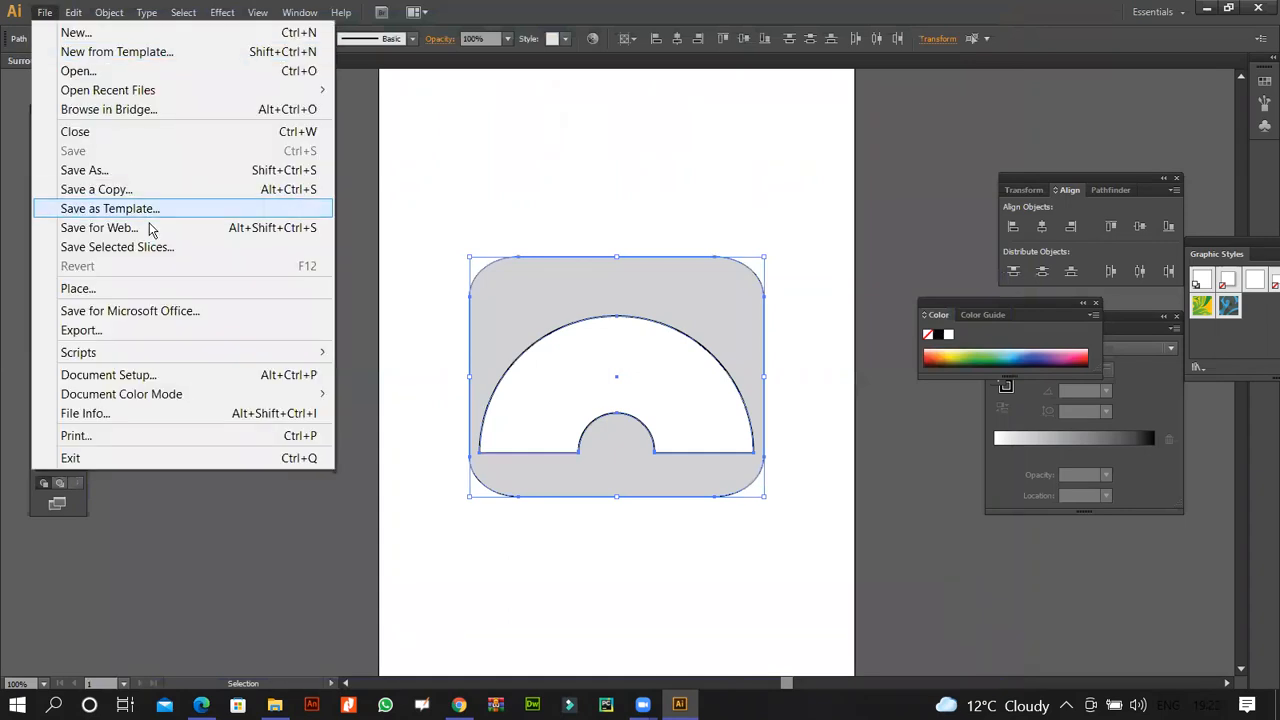
click(121, 171)
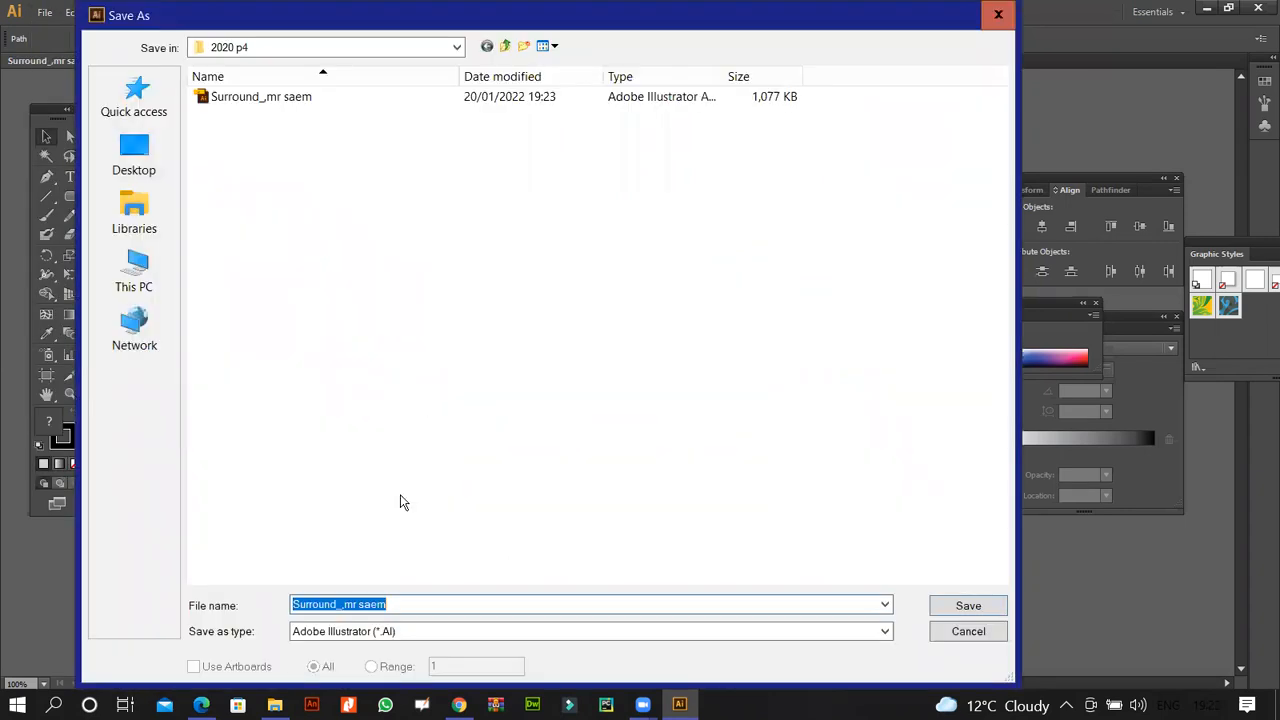
click(384, 631)
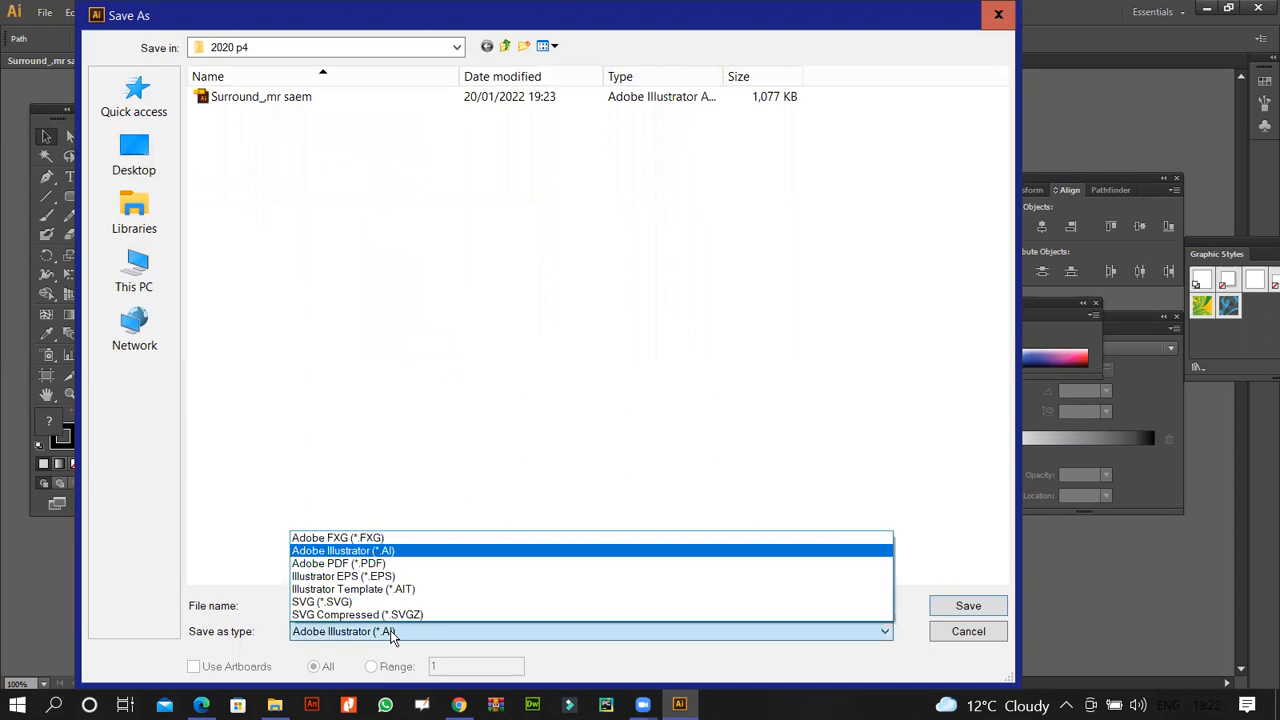
click(953, 636)
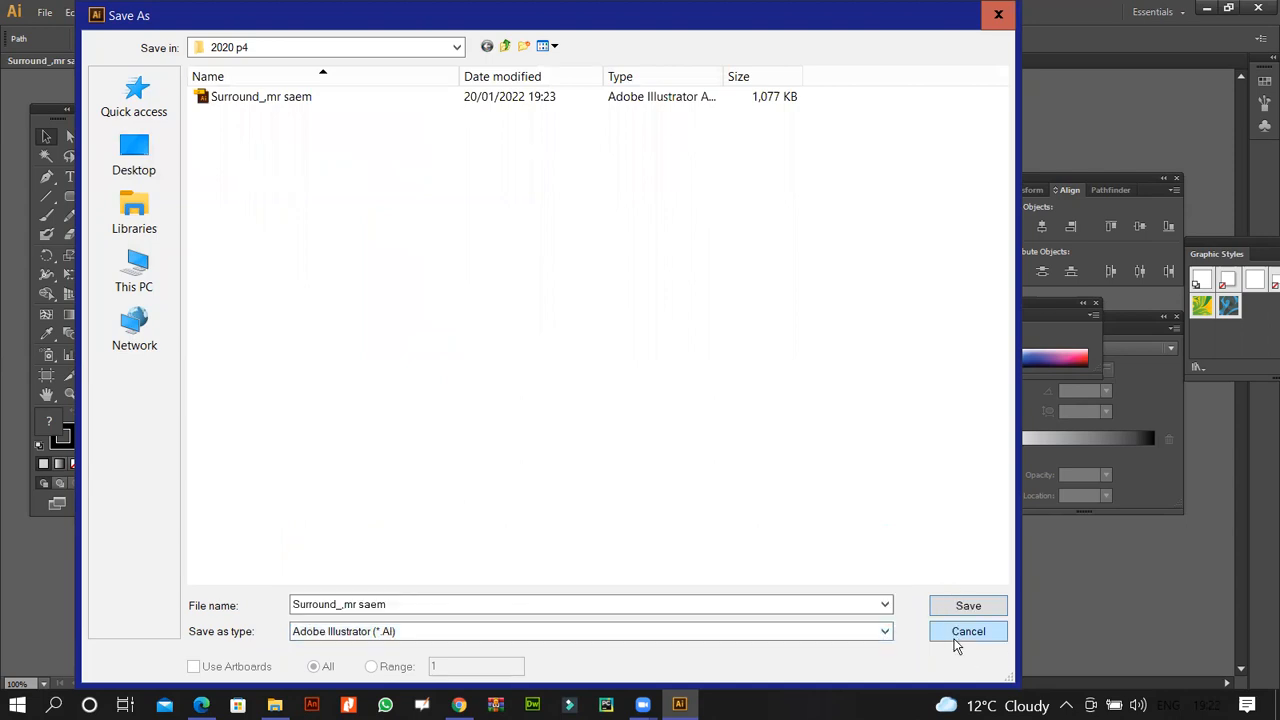
click(953, 636)
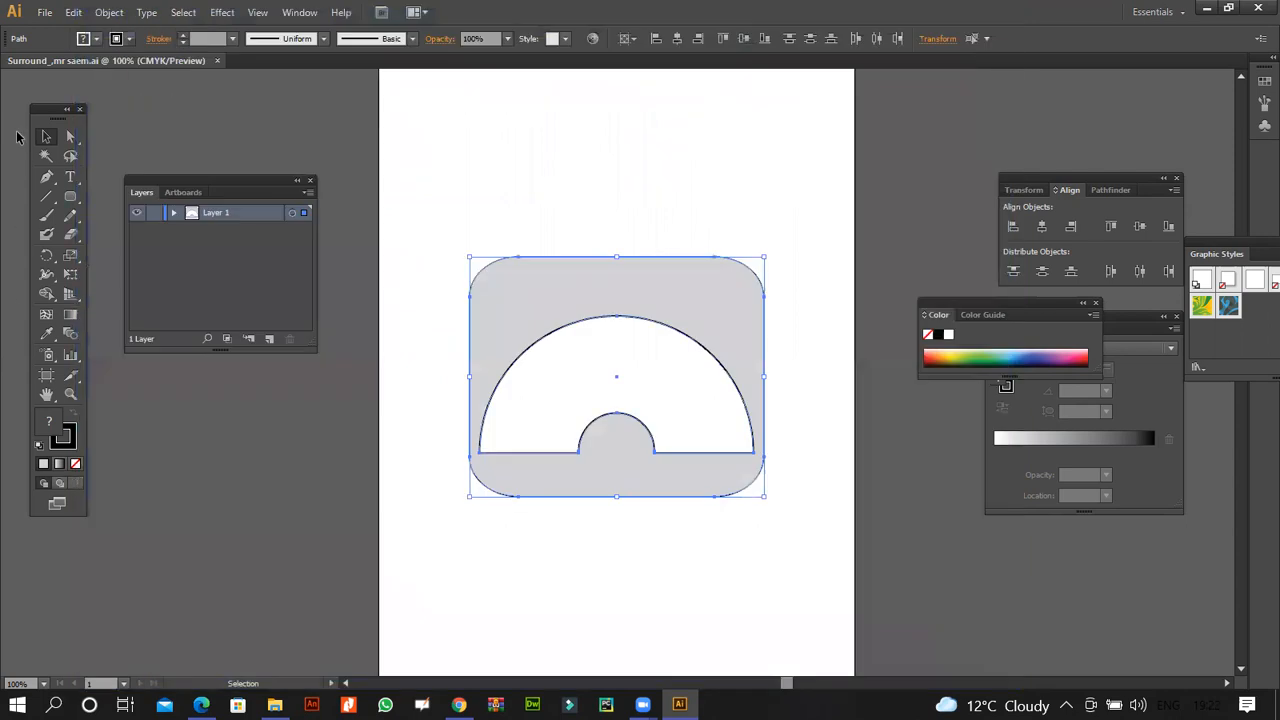
- Export the surround for web as a transparent PNG-24 into the 2020 p4 folder, keeping the suggested file name
click(48, 14)
click(213, 230)
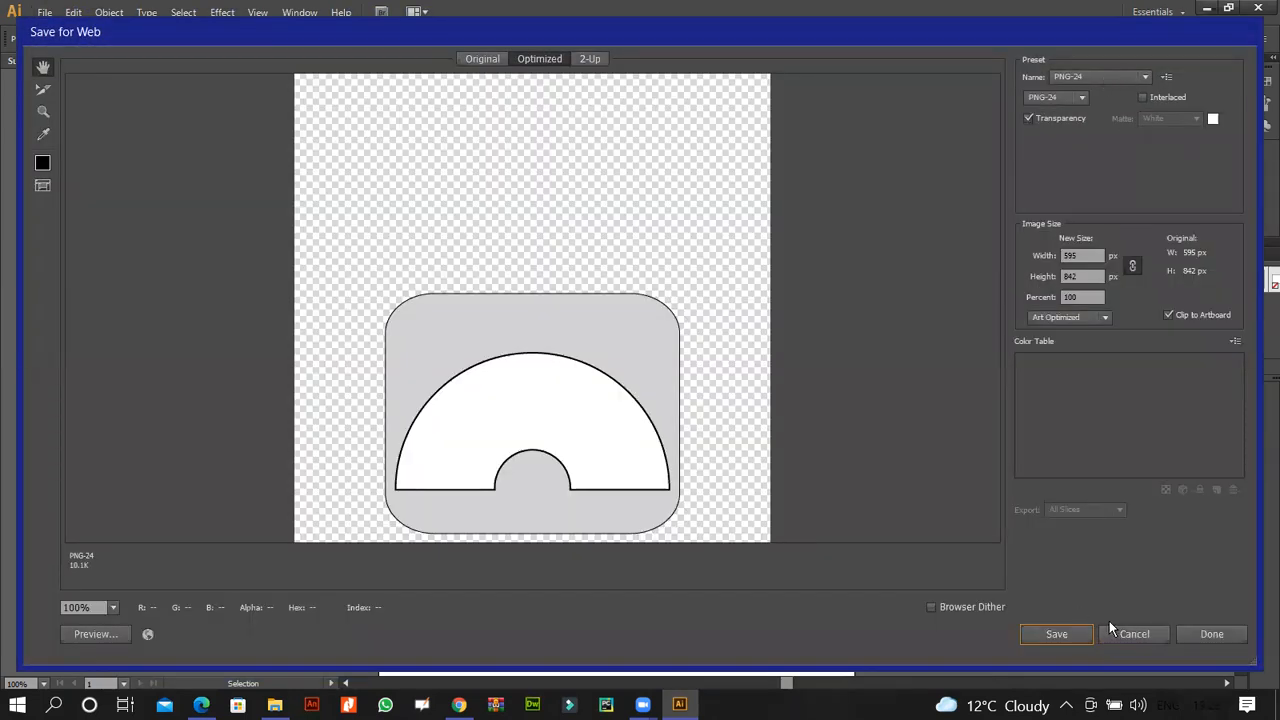
key(Return)
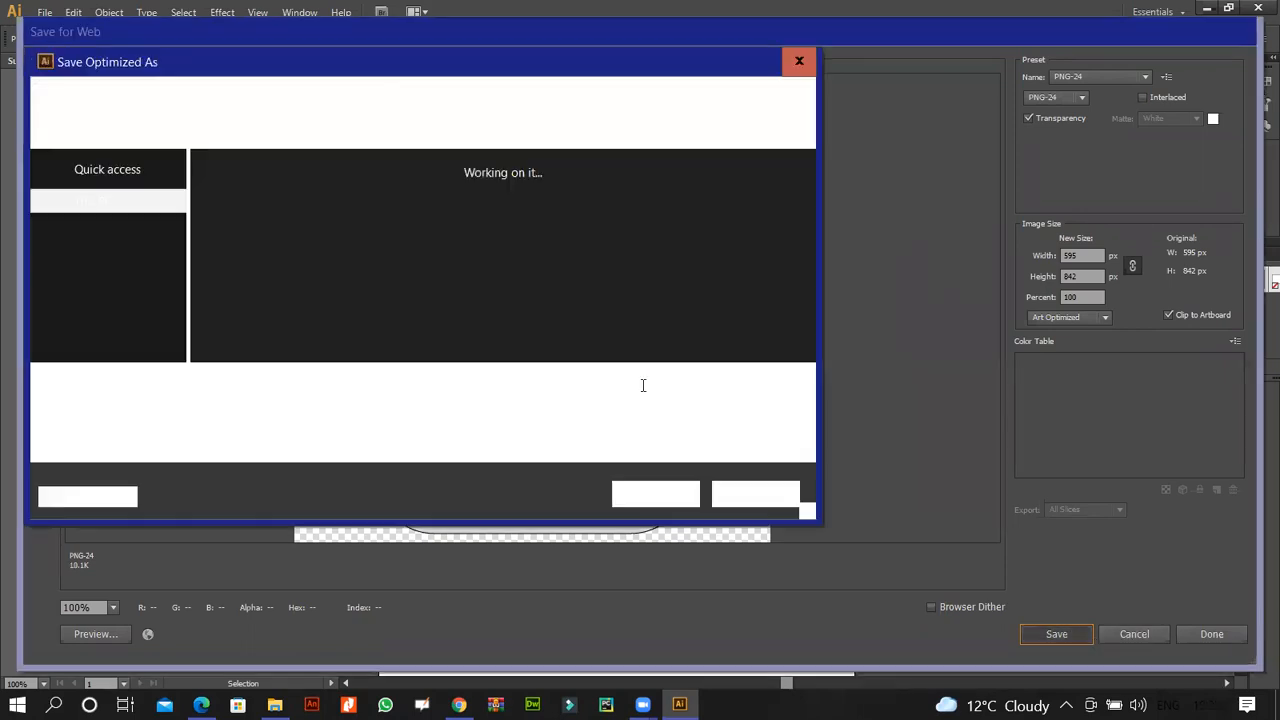
click(265, 231)
double_click(265, 231)
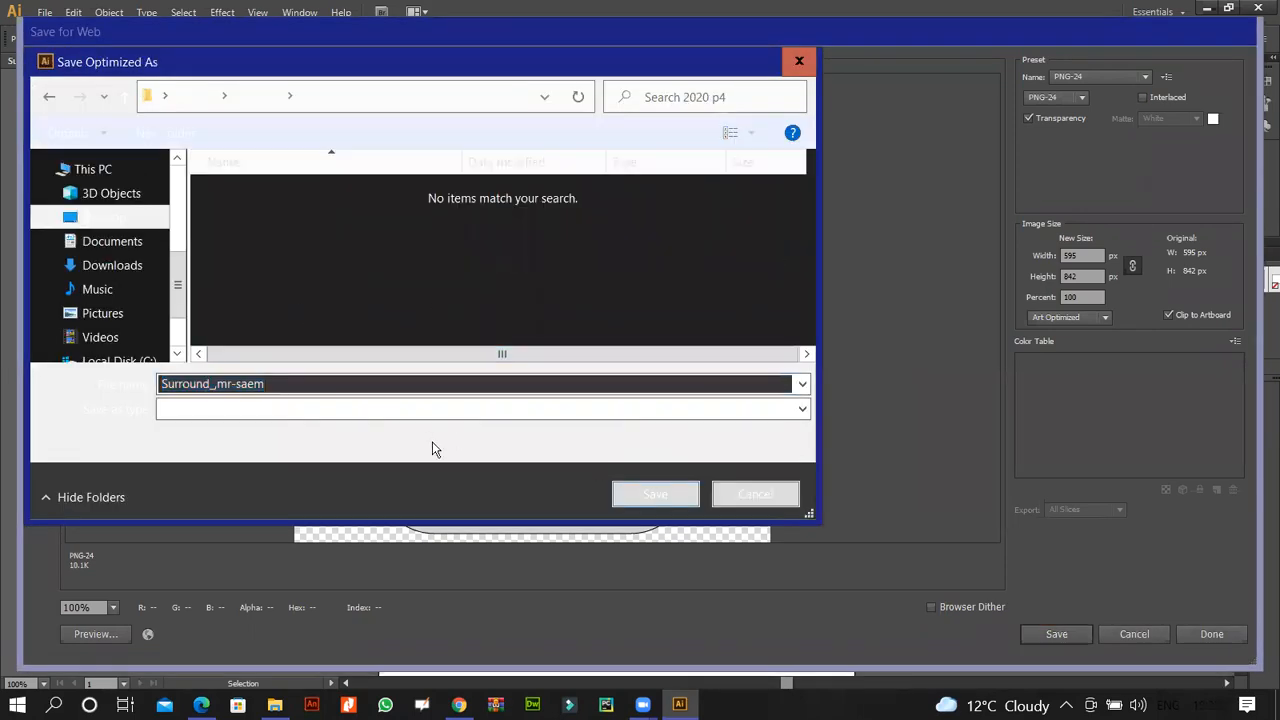
click(645, 494)
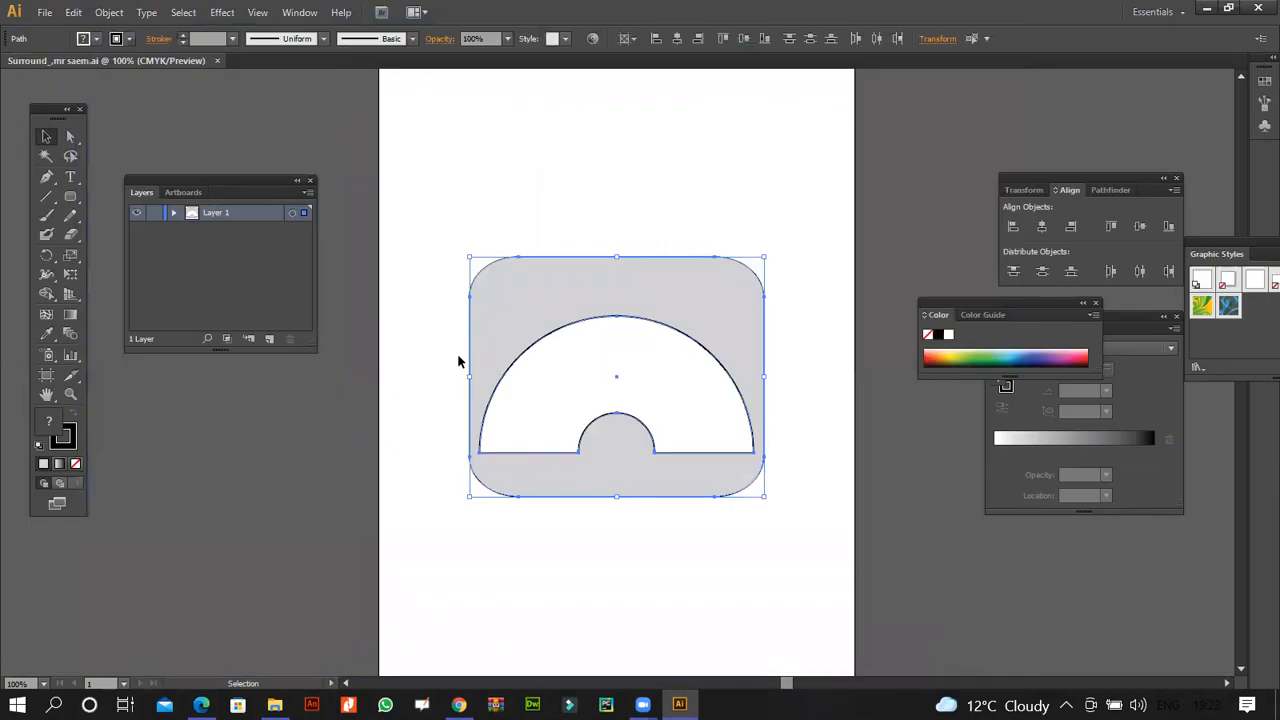
- Check the next part in the exam PDF and move both surround shapes off the artboard to its left
click(395, 381)
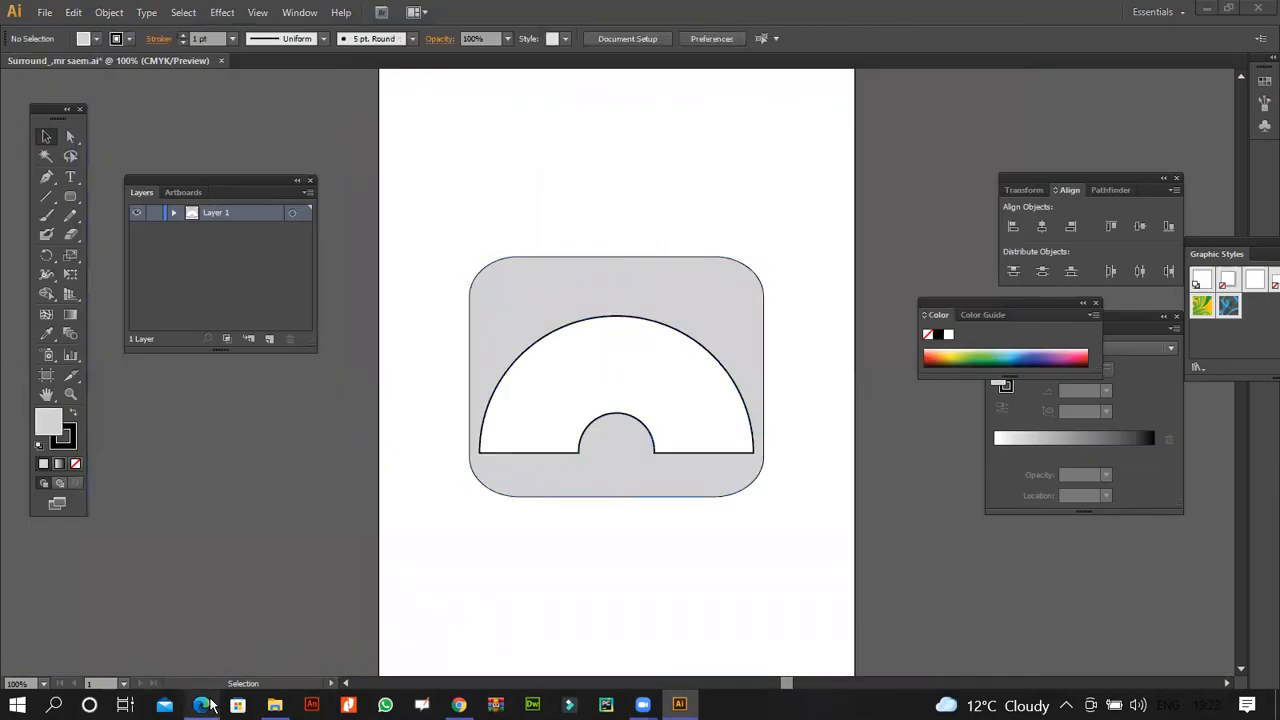
click(201, 705)
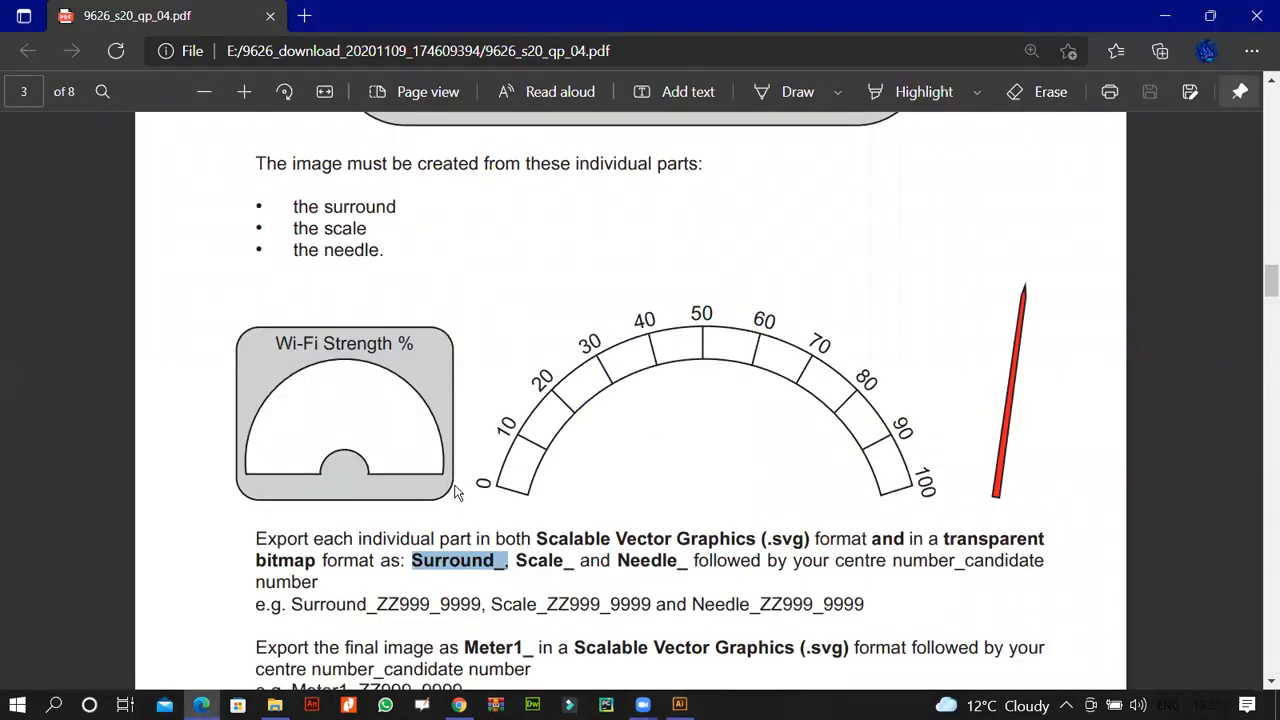
click(201, 705)
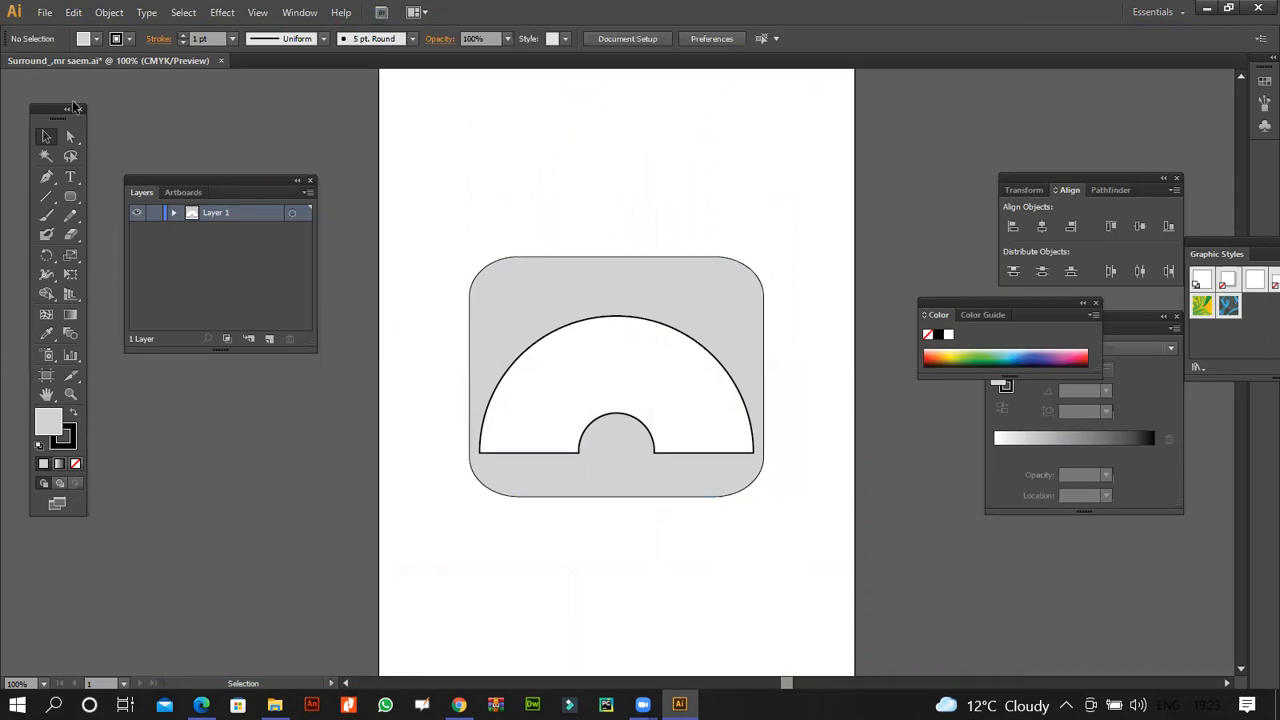
drag(398, 191, 765, 517)
drag(650, 410, 208, 531)
click(519, 419)
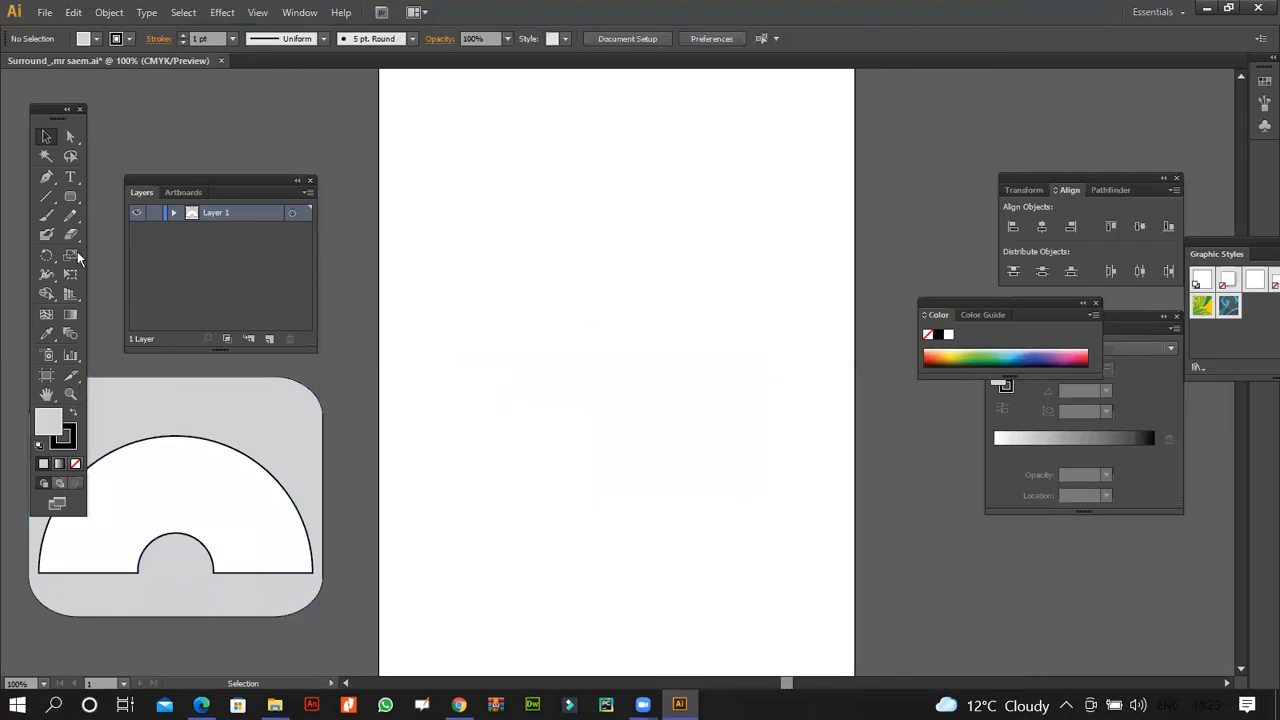
- Add a 100 px circle with the Ellipse tool and enlarge it to about 322 px across in the middle of the artboard
drag(70, 201, 88, 211)
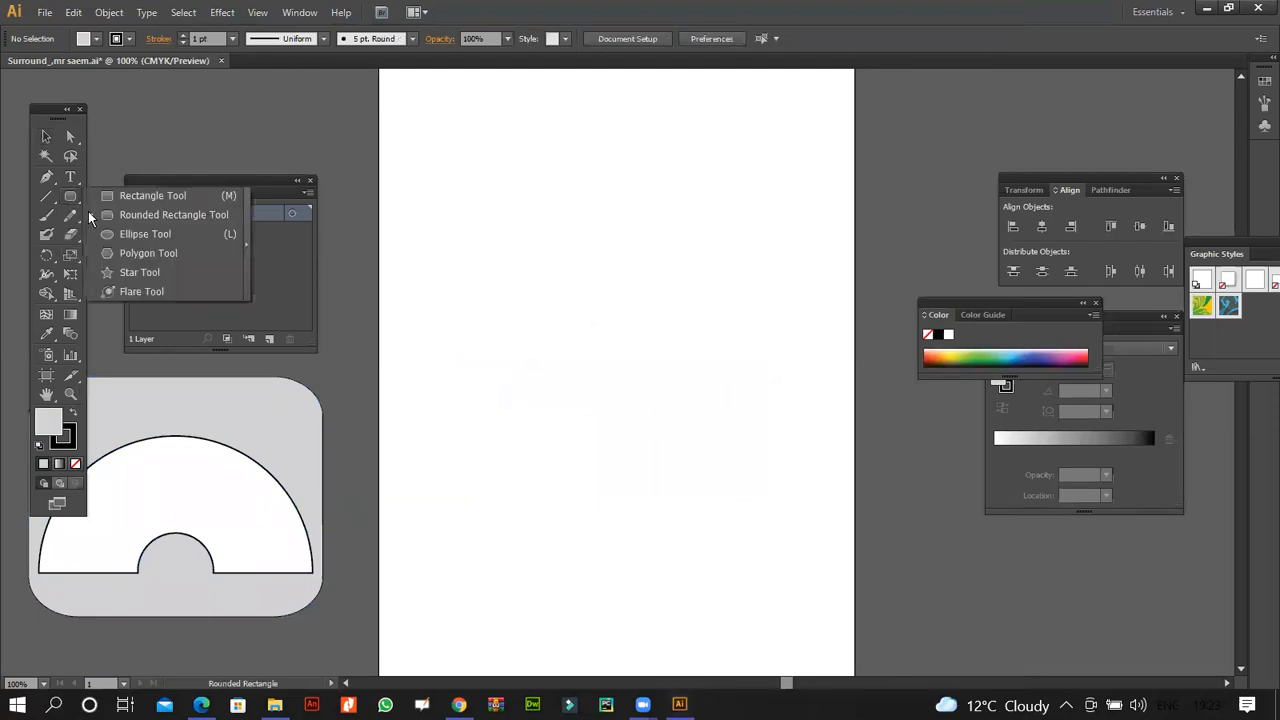
click(119, 234)
click(598, 452)
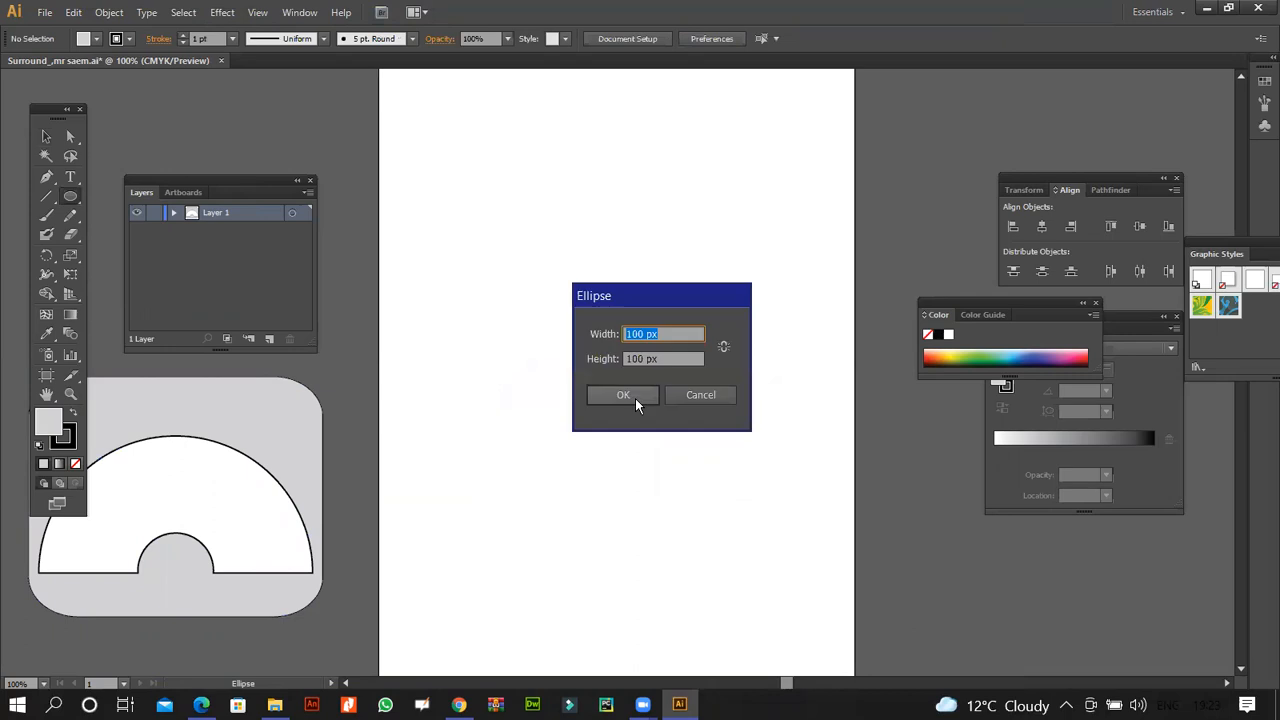
click(622, 397)
click(47, 137)
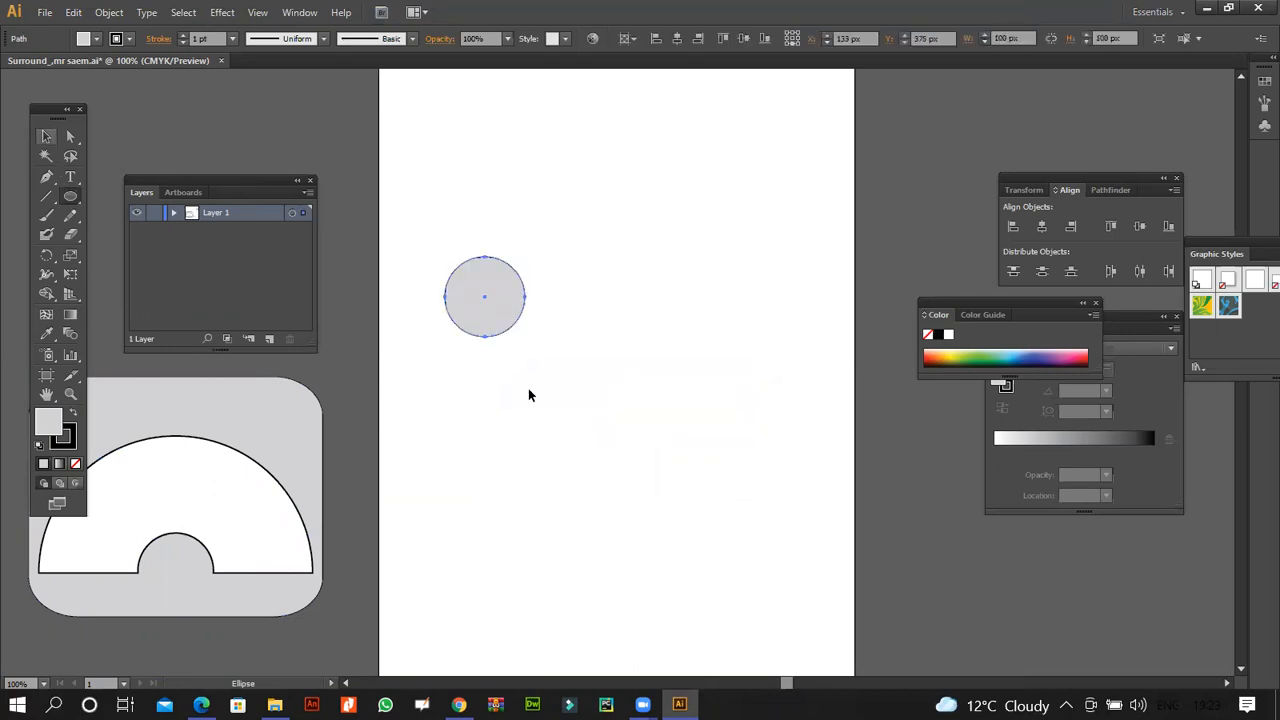
drag(523, 336, 739, 503)
- Draw a rectangle about 443 px by 206 px and move it over the lower part of the circle, centred, checking the exam PDF's scale
click(201, 705)
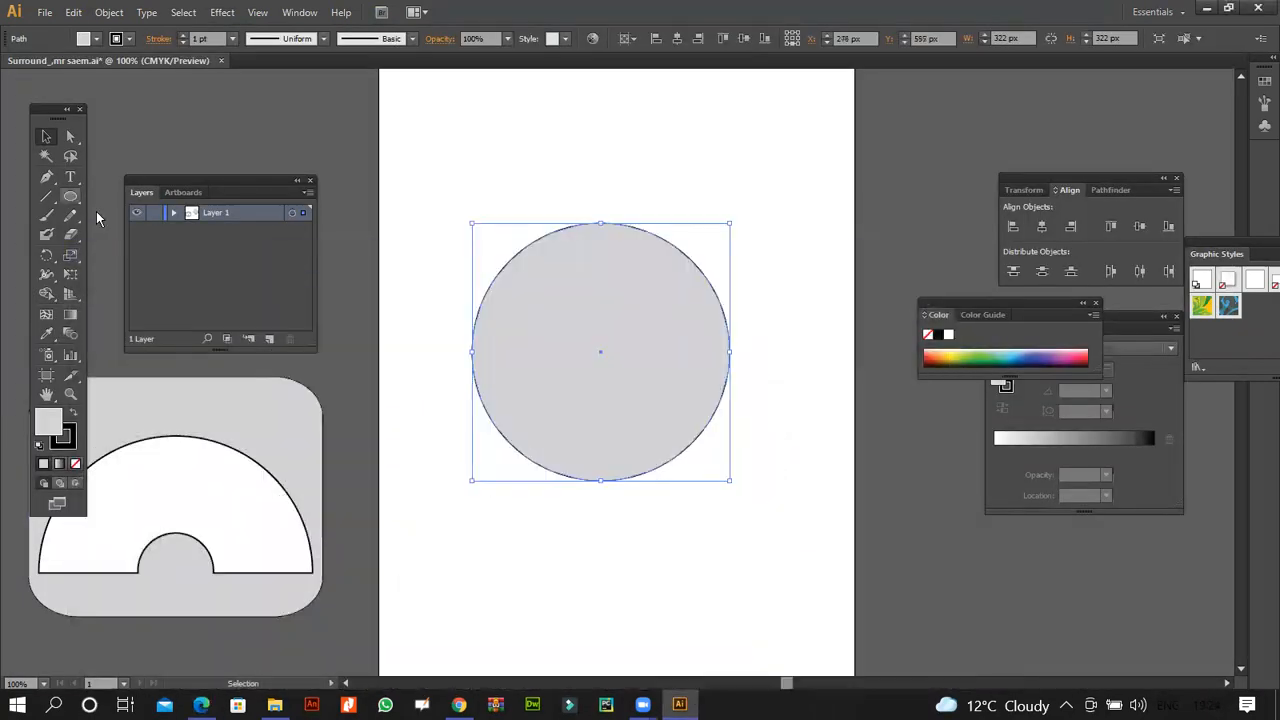
drag(70, 196, 130, 199)
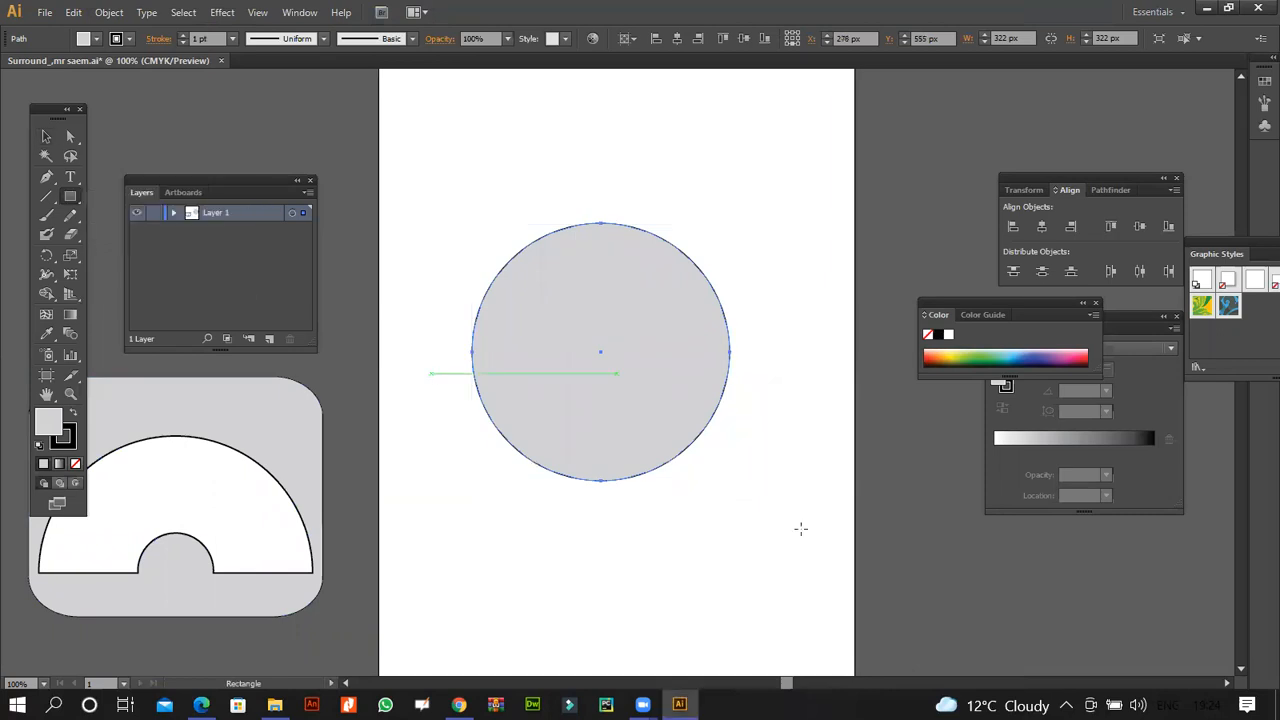
drag(441, 381, 797, 548)
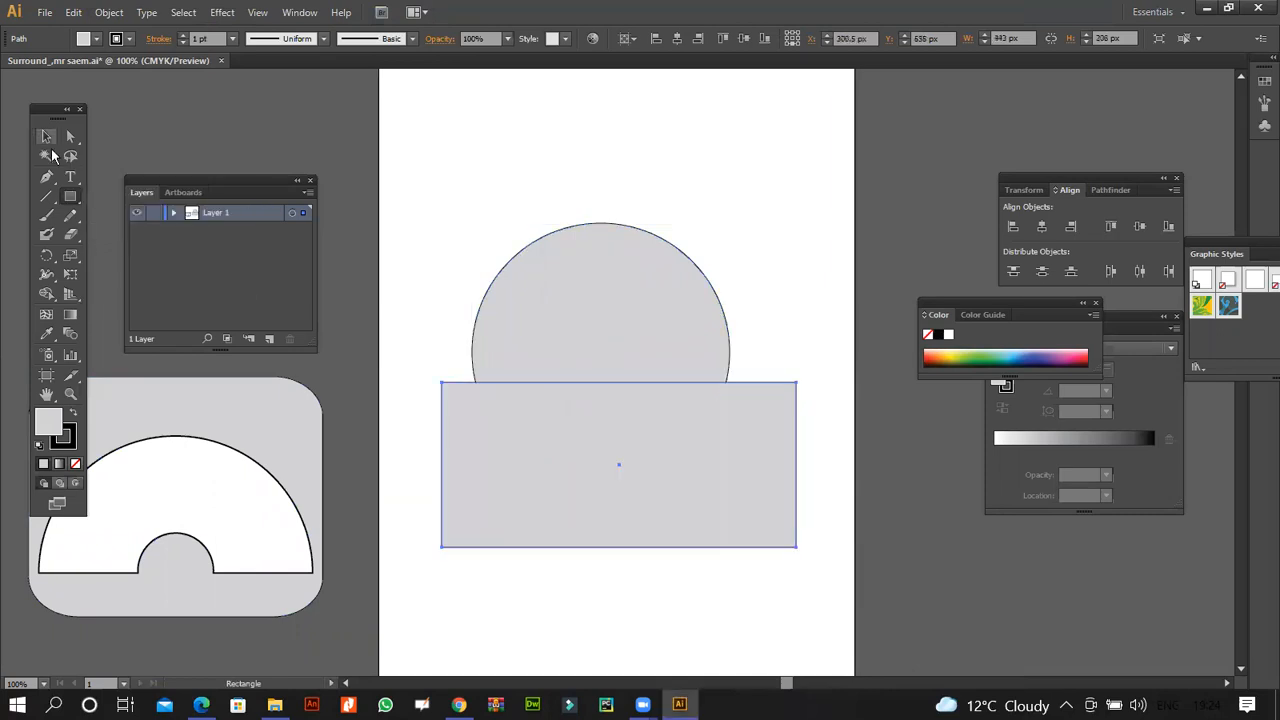
click(201, 704)
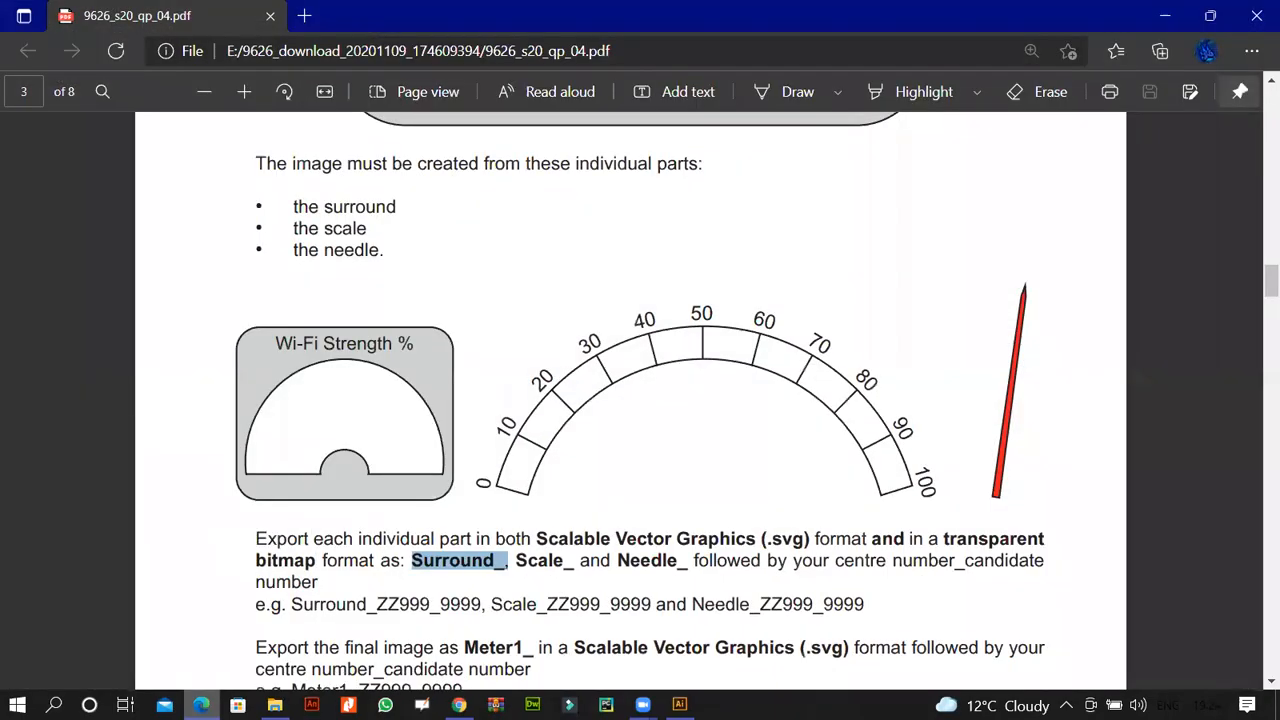
key(alt+Tab)
drag(524, 510, 508, 462)
click(532, 517)
drag(473, 422, 472, 414)
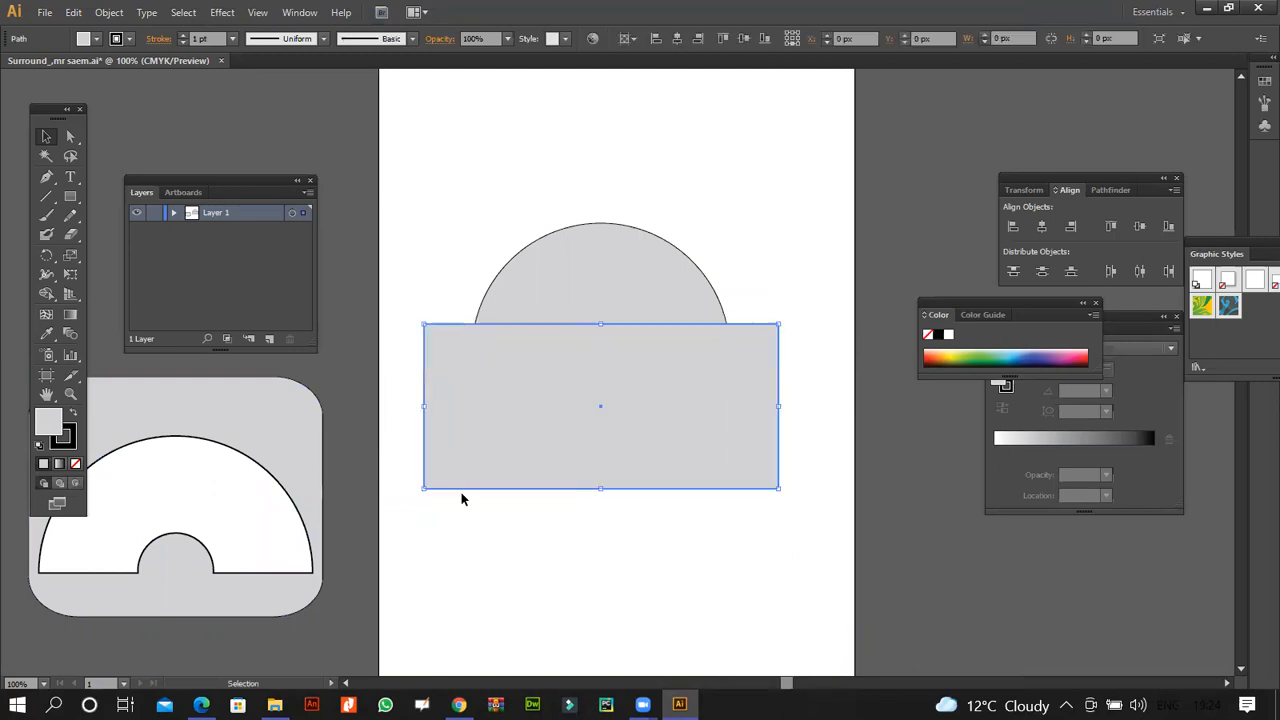
click(414, 554)
- Cut the rectangle away from the circle with Minus Front and move the remaining dome slightly down
click(202, 705)
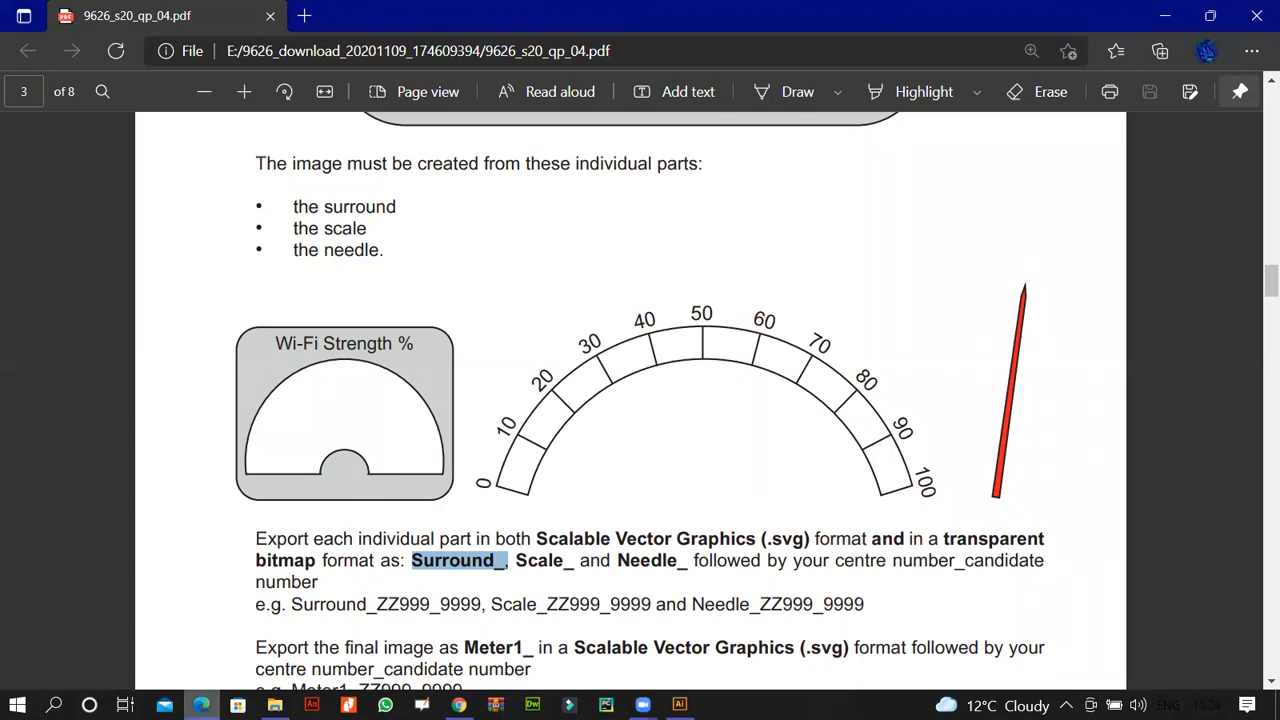
mouse_move(201, 705)
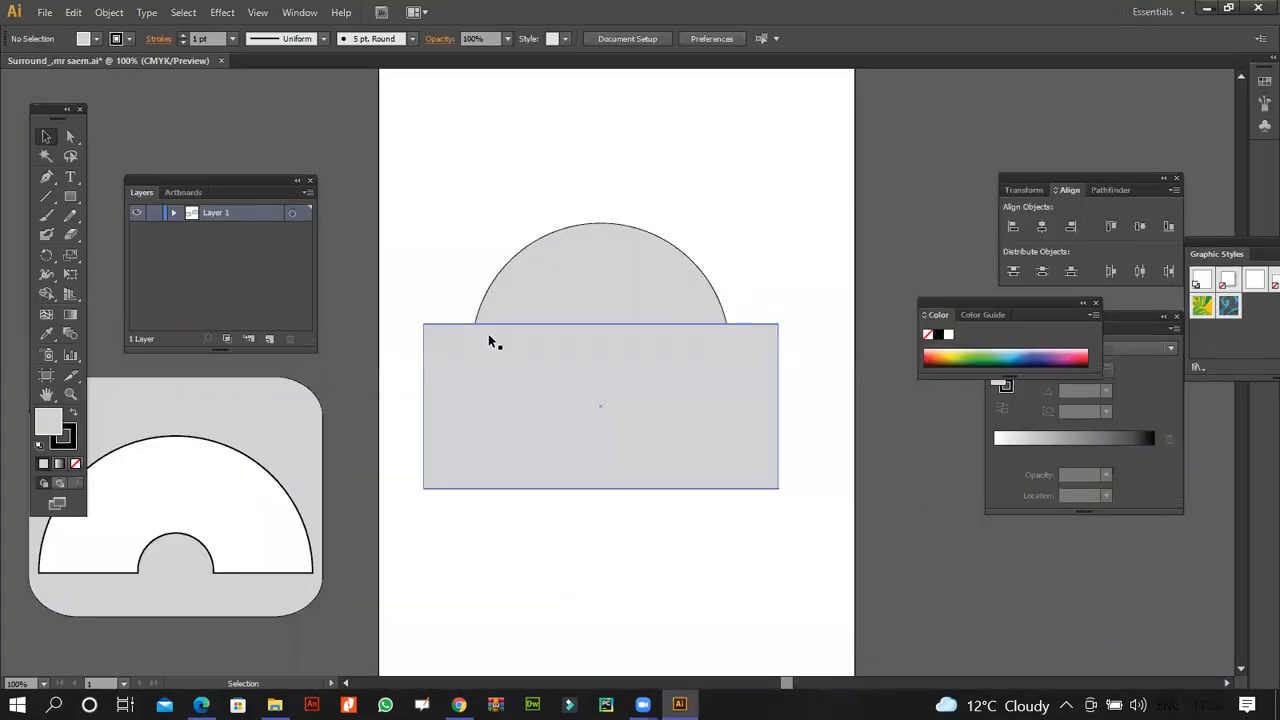
drag(445, 278, 574, 341)
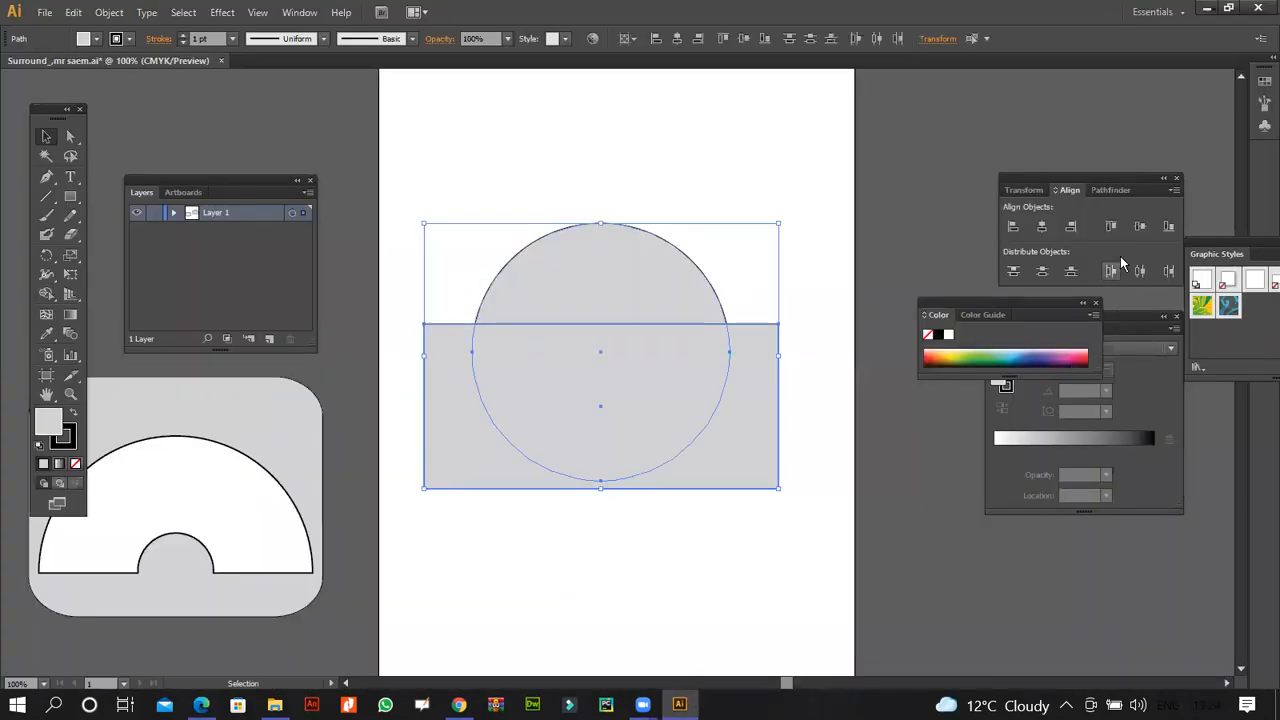
key(ctrl+shift+F9)
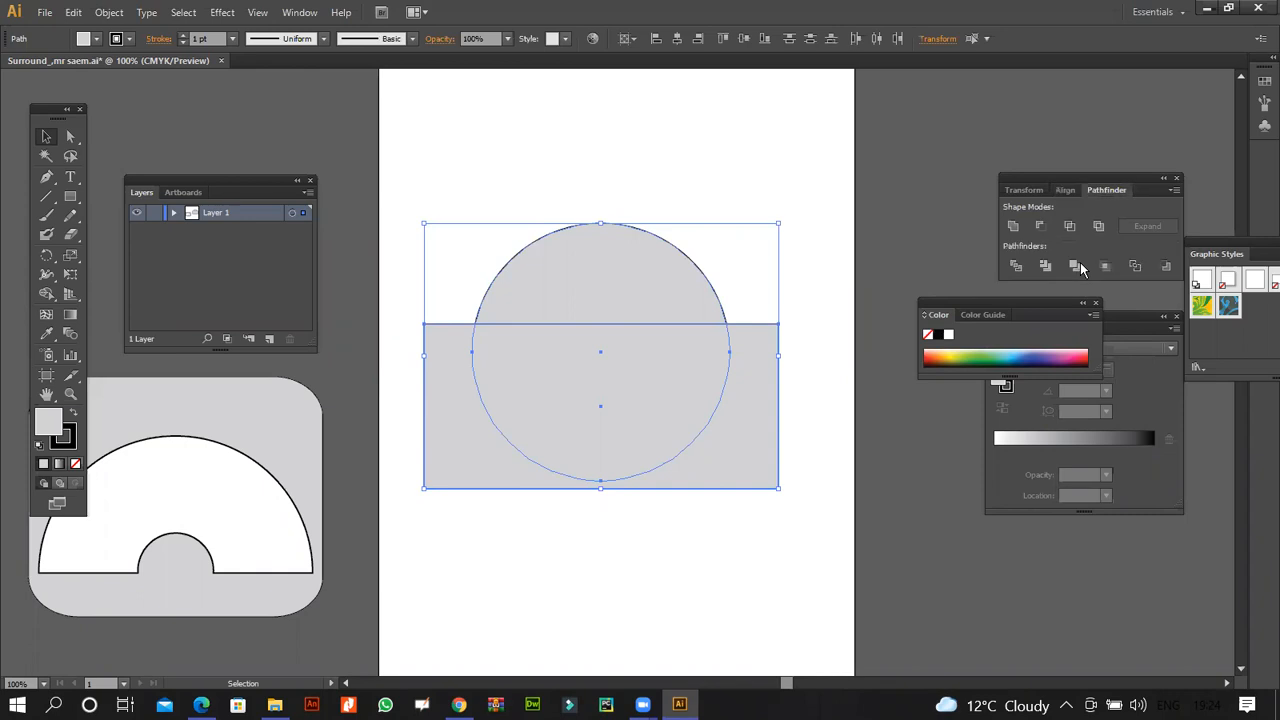
mouse_move(643, 704)
click(831, 455)
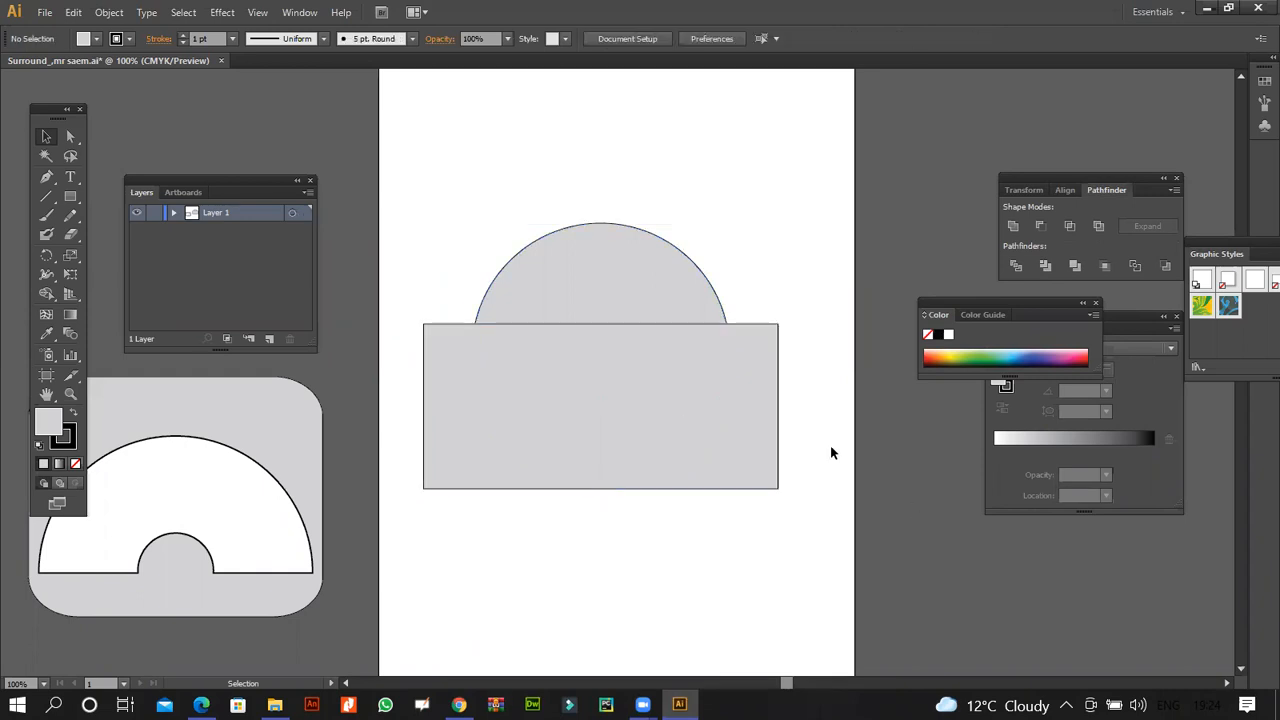
key(ctrl+a)
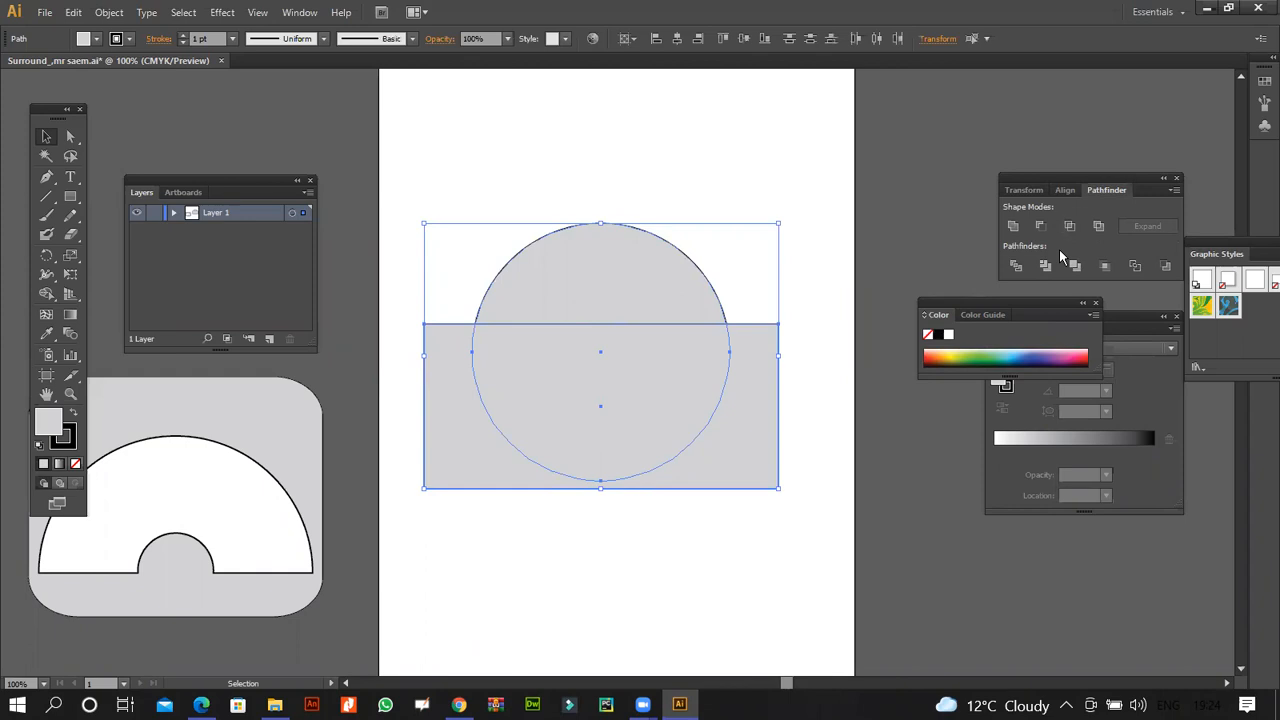
click(1040, 226)
drag(513, 278, 514, 311)
drag(636, 318, 636, 304)
- Paste a copy of the dome, shrink it to about 261 px wide and set it inside the original along the base
click(201, 705)
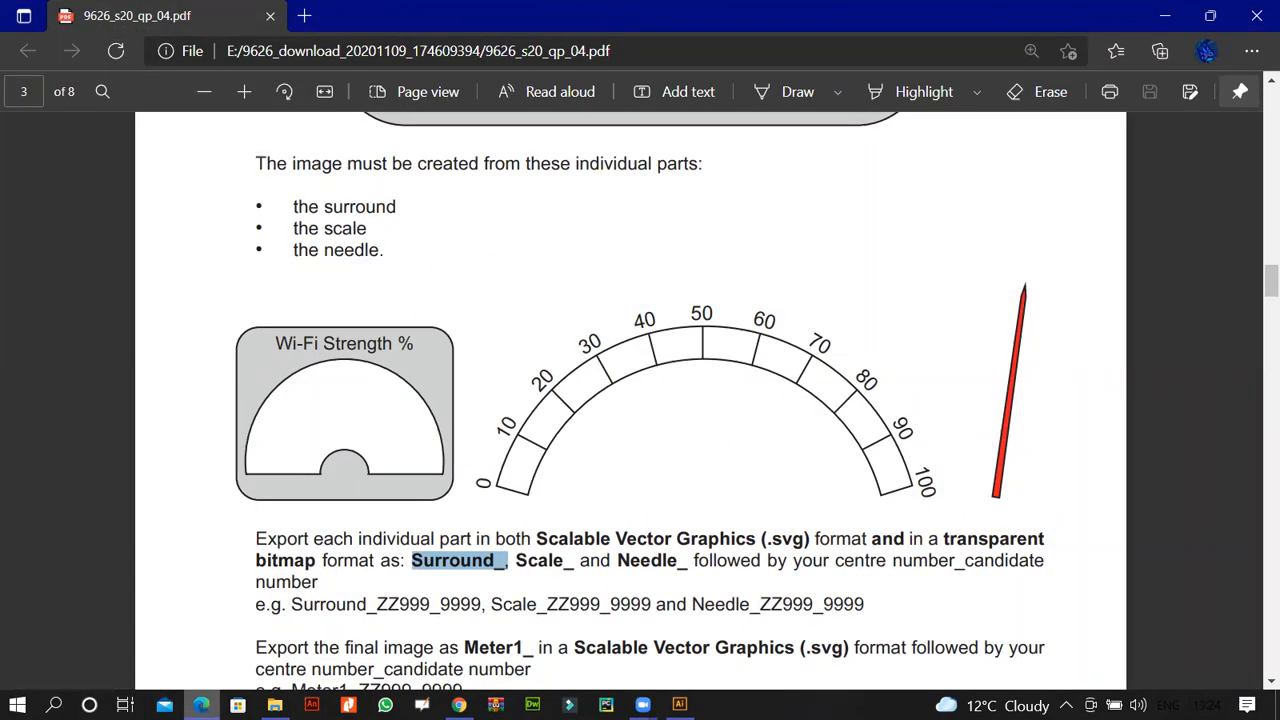
click(201, 705)
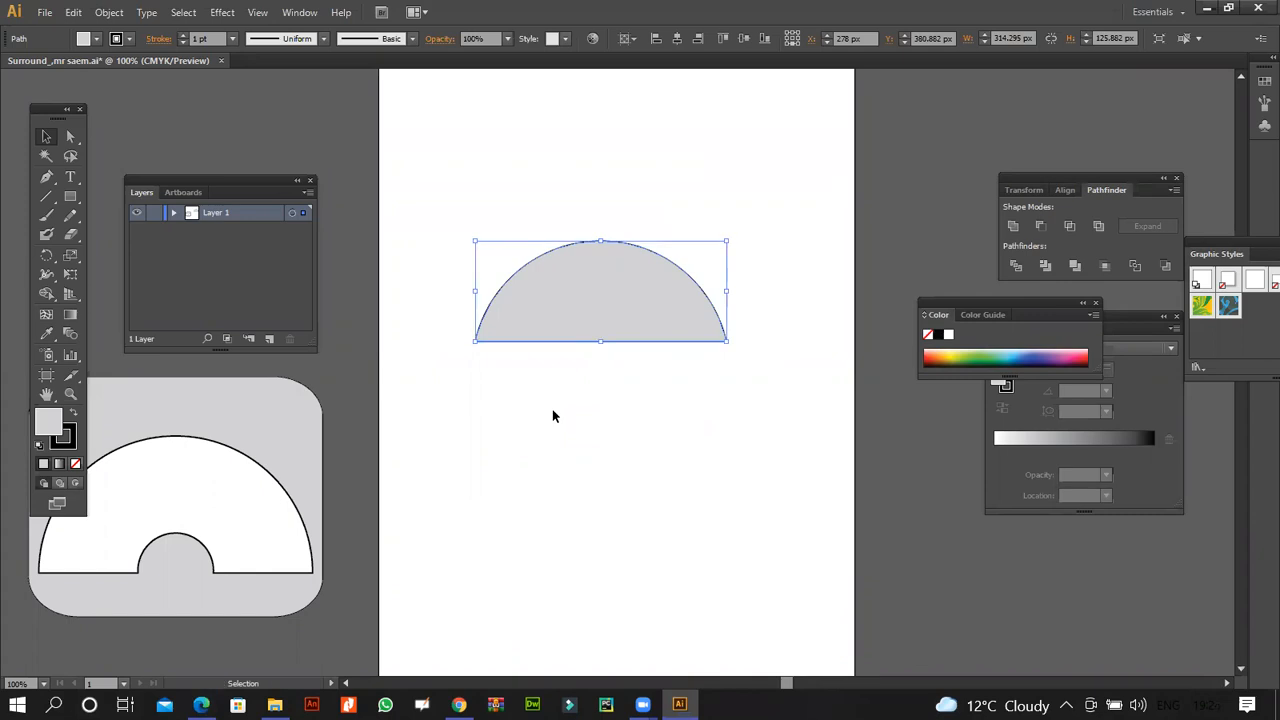
key(ctrl+v)
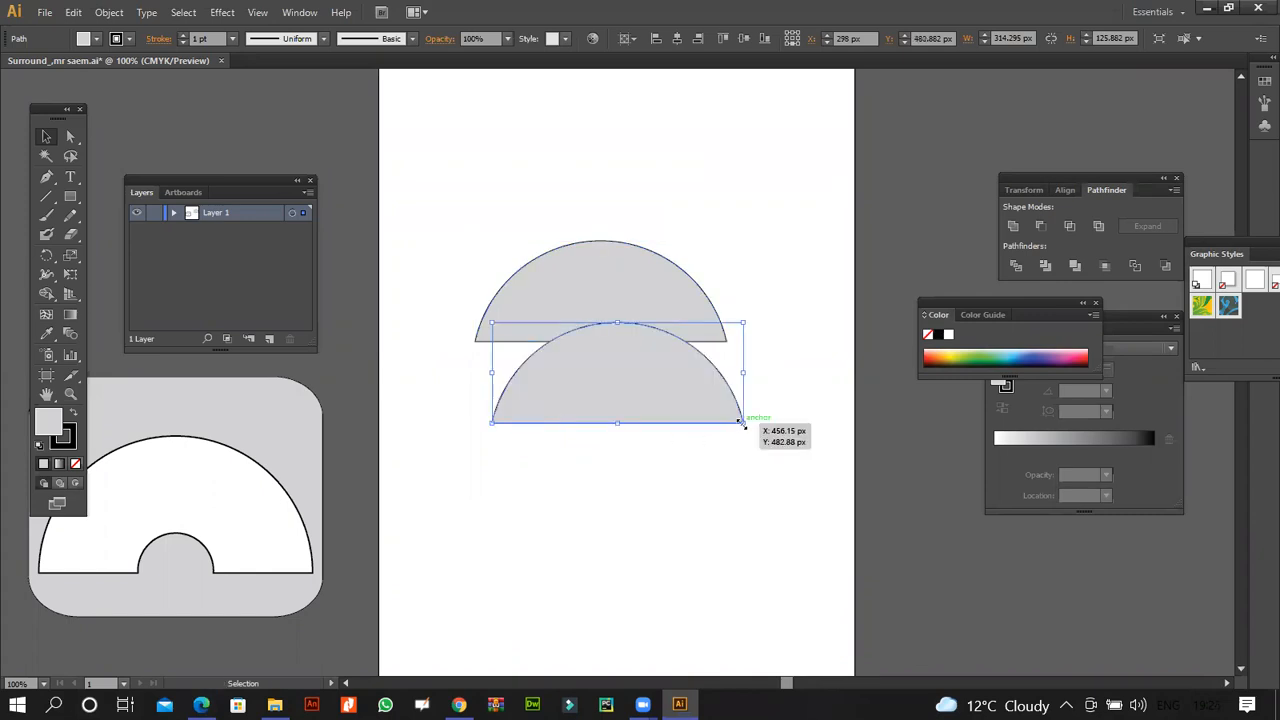
drag(741, 424, 712, 410)
drag(627, 404, 628, 341)
drag(712, 346, 700, 343)
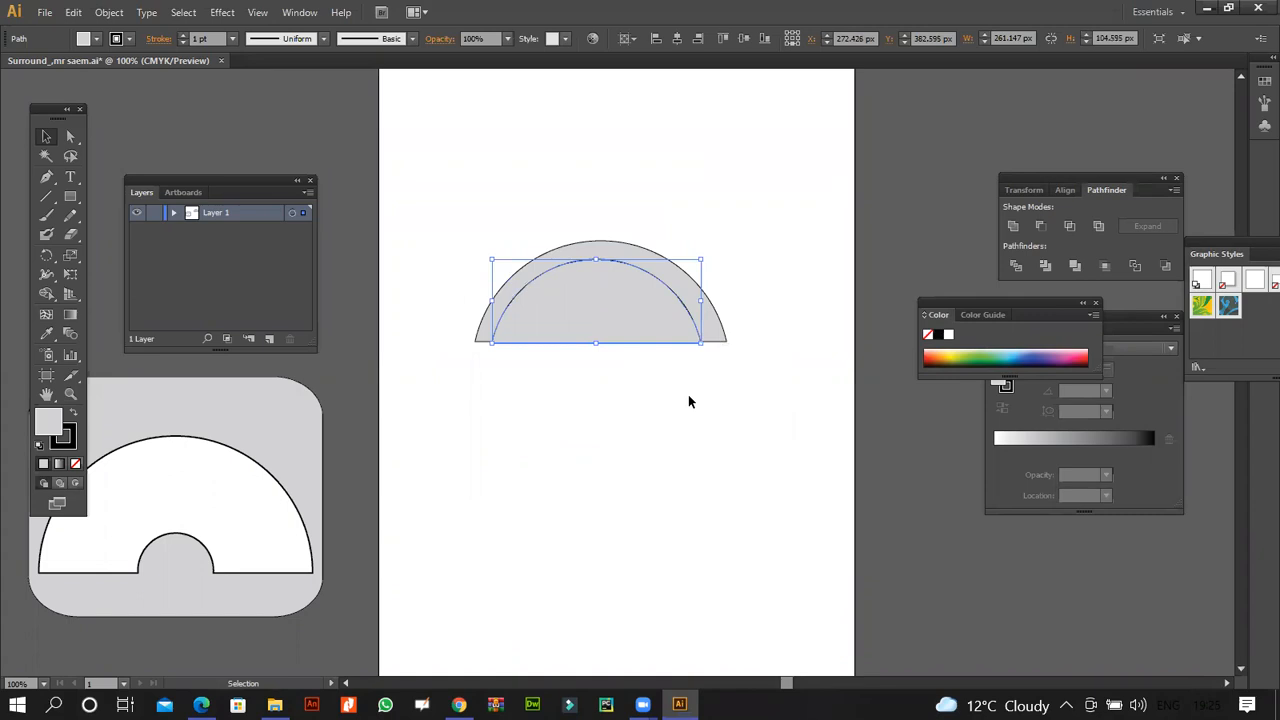
- Try to subtract the smaller dome from the larger one with Minus Front
drag(427, 248, 754, 398)
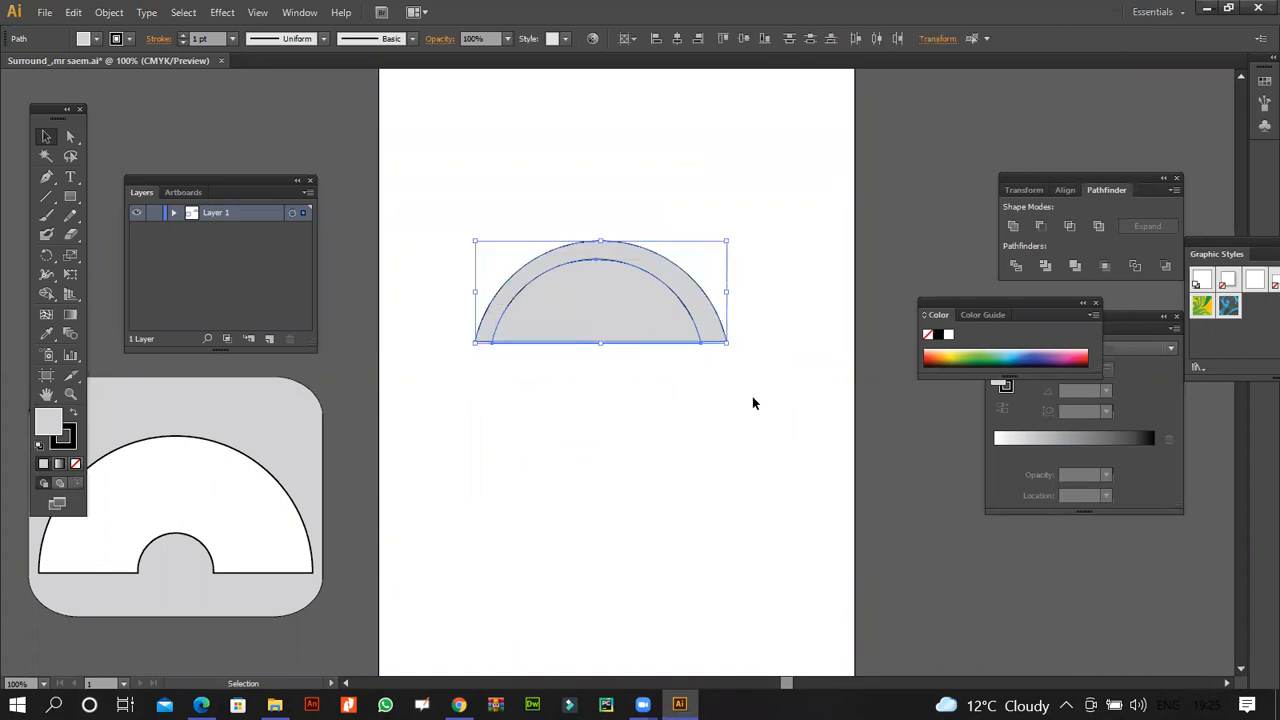
click(43, 683)
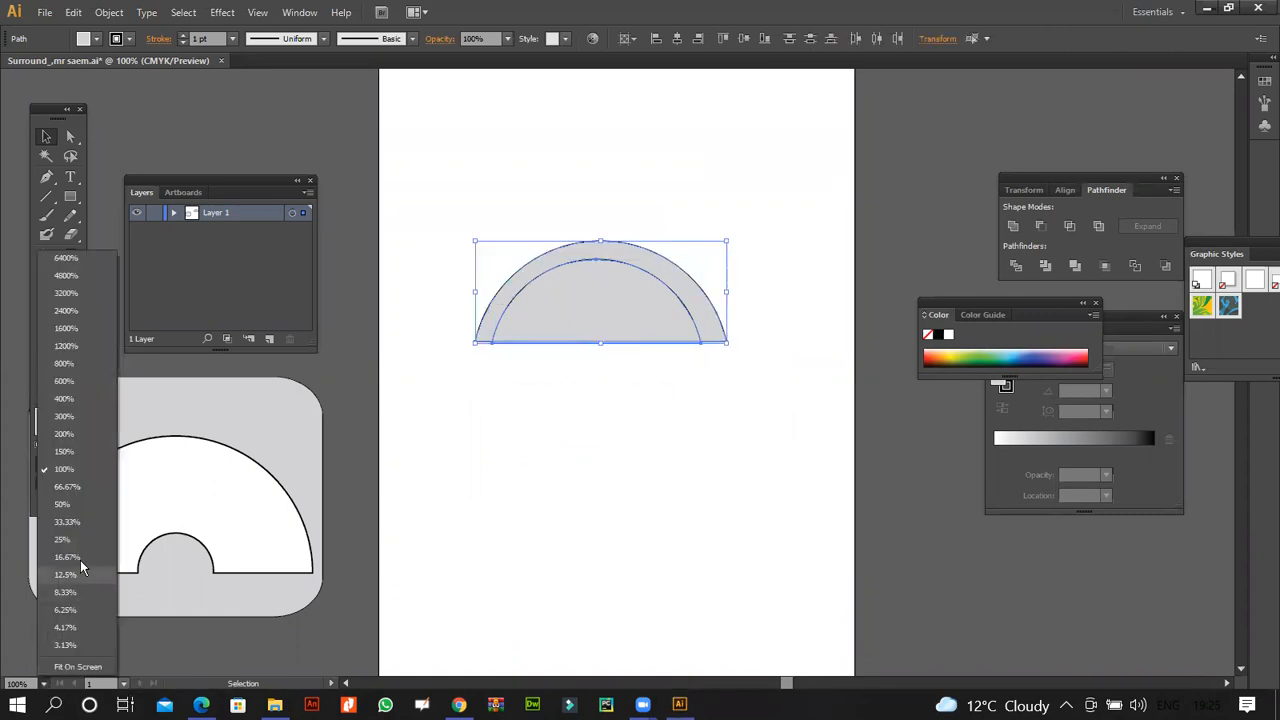
click(83, 453)
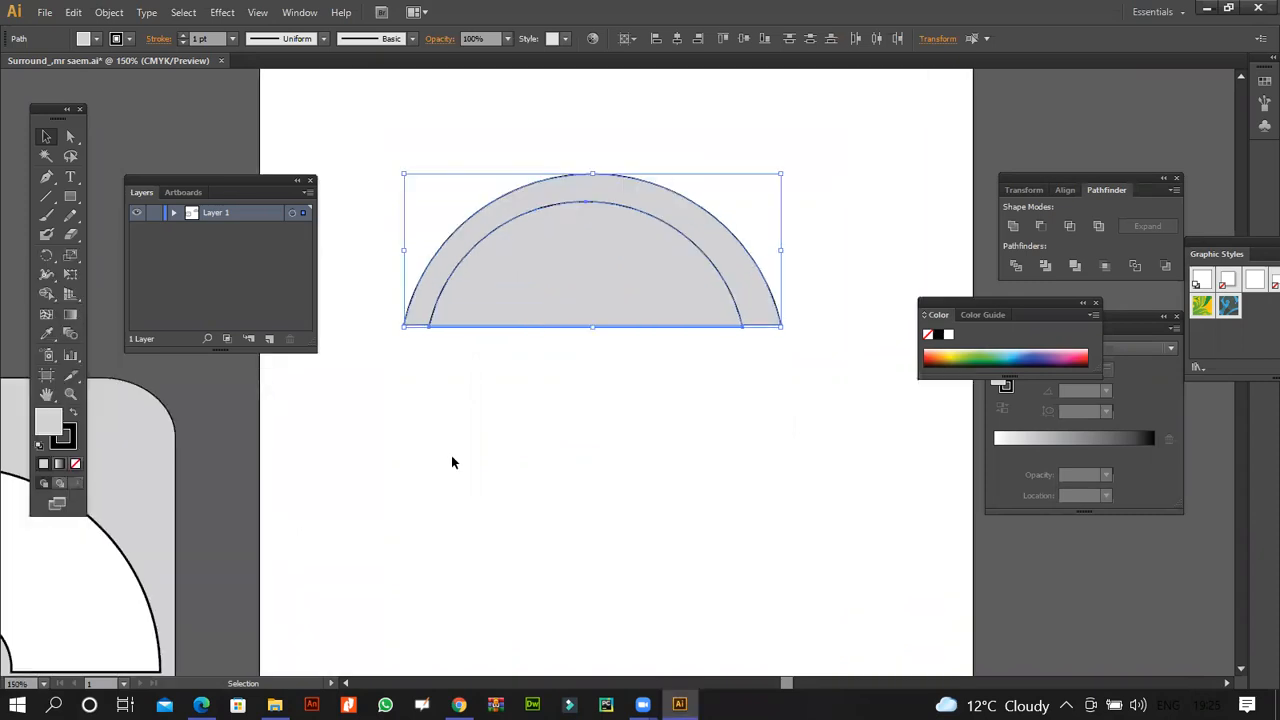
scroll(538, 403, up, 2)
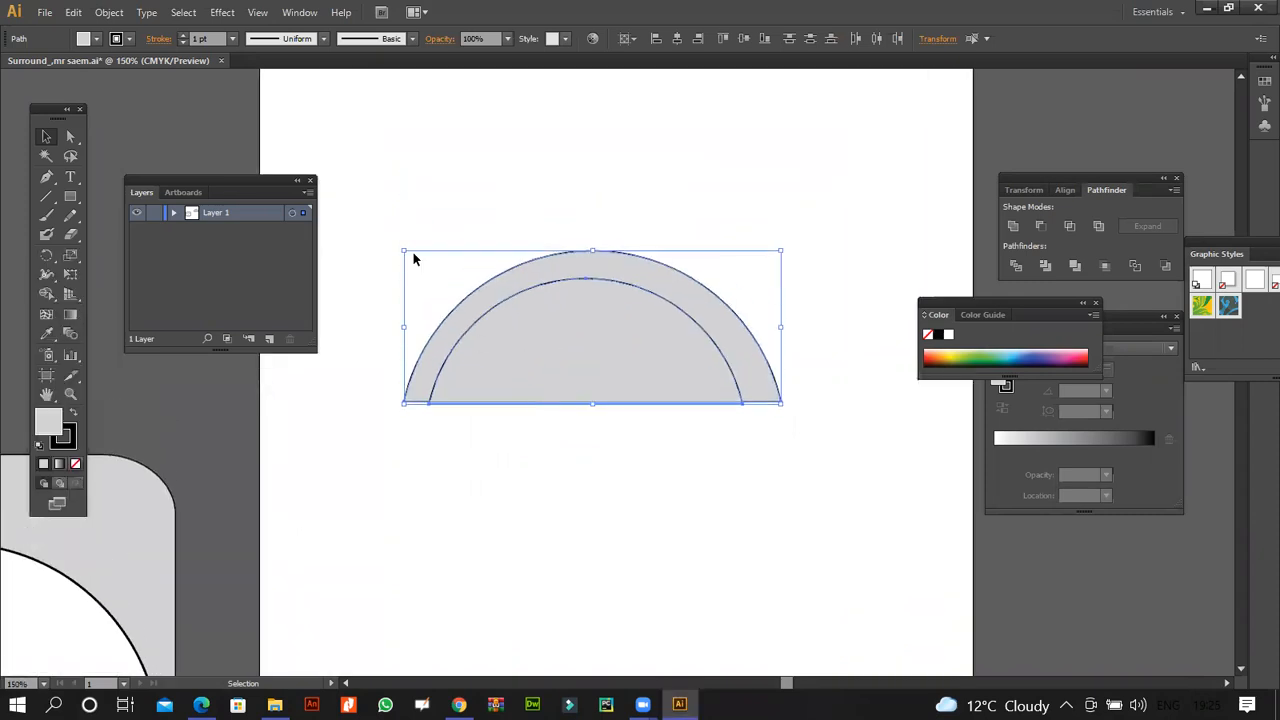
click(1041, 226)
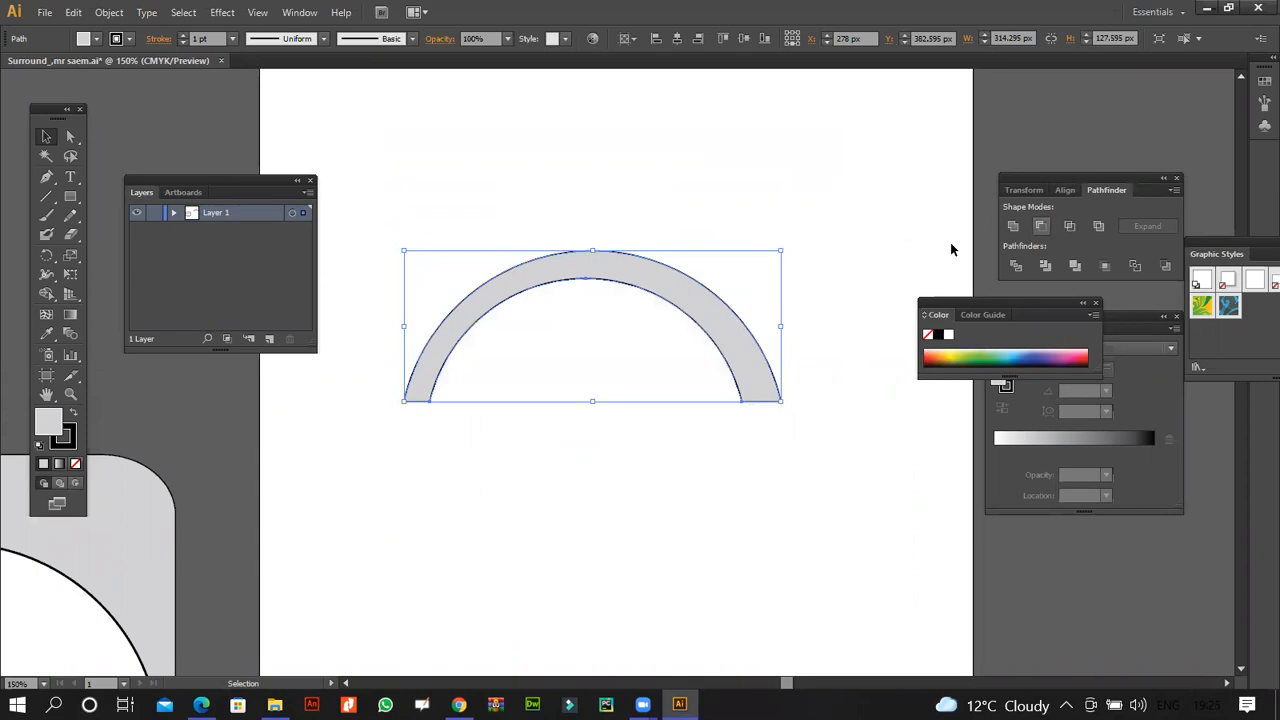
key(ctrl+z)
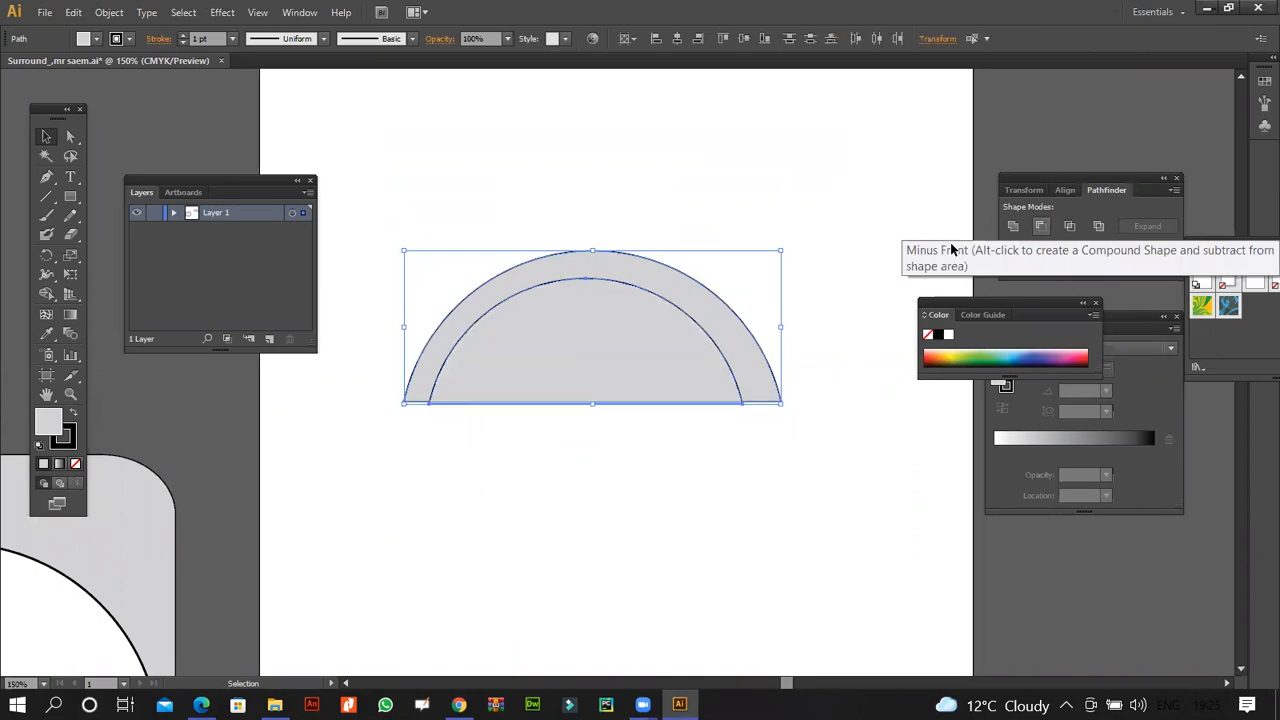
- Align both domes horizontally by their centres, leaving their bases together
click(1065, 190)
click(1041, 227)
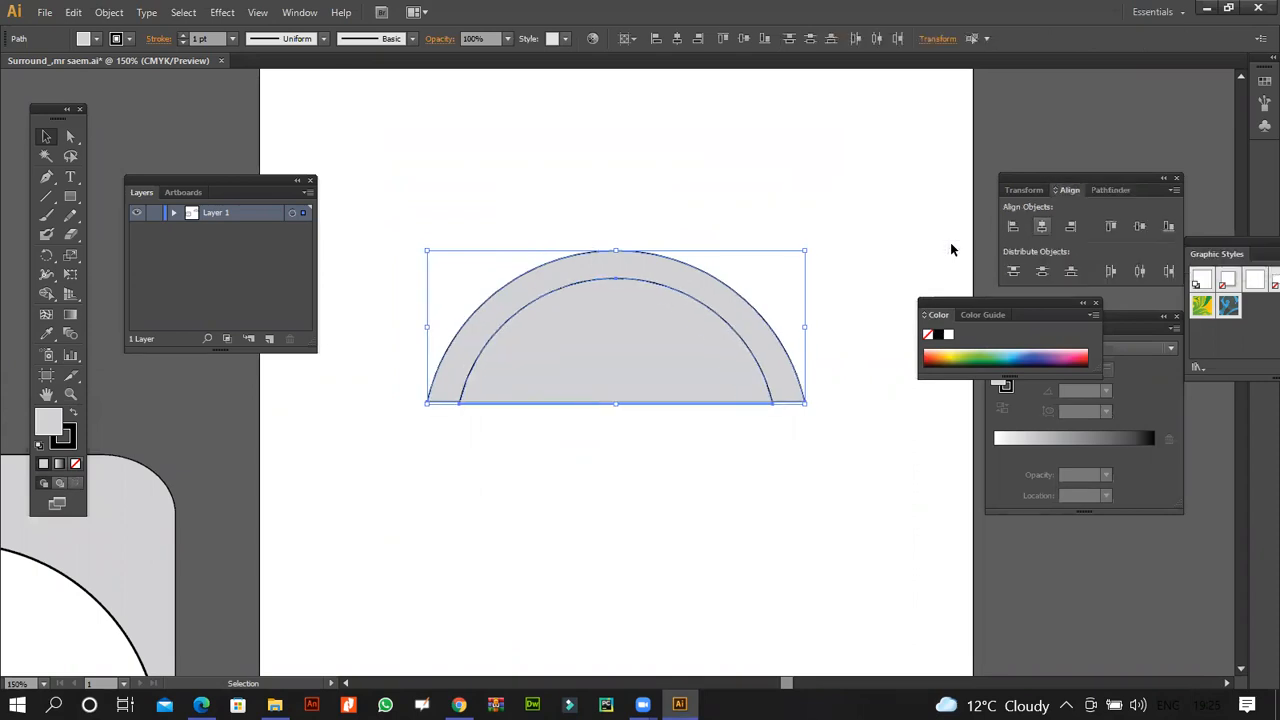
click(1139, 227)
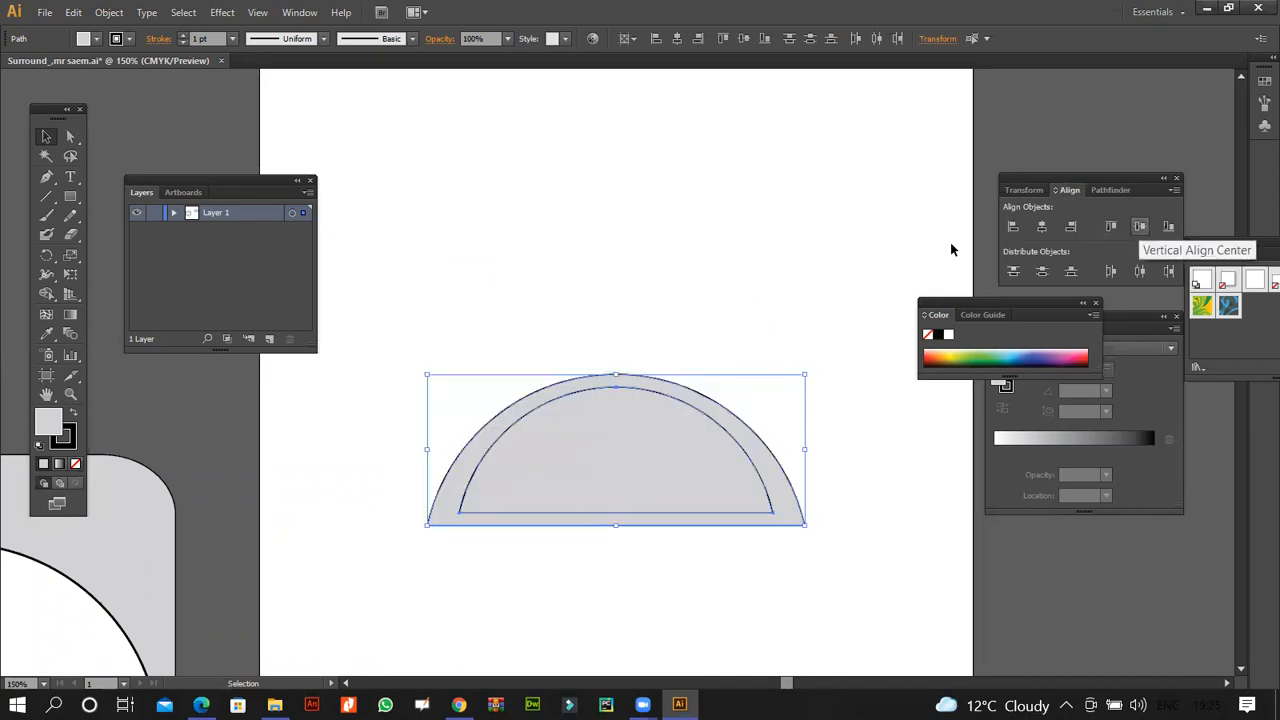
key(ctrl+z)
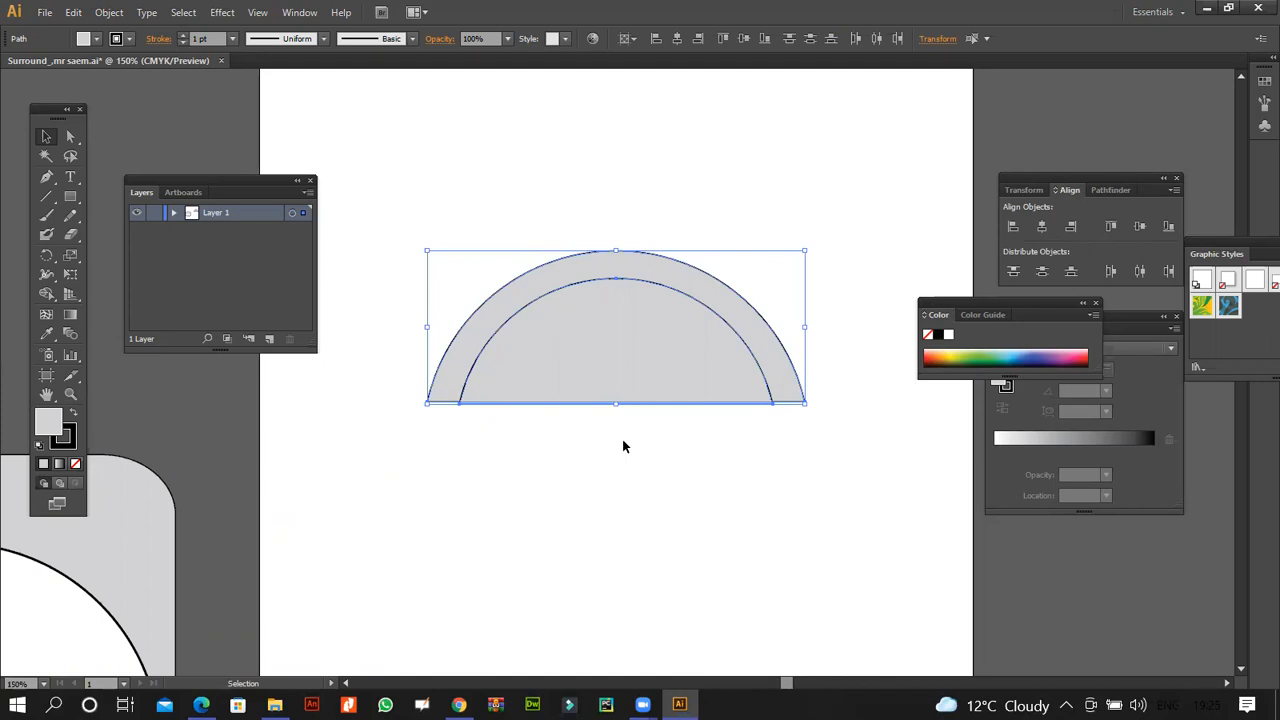
- Subtract the centred inner dome from the outer dome with Minus Front, making a hollow arc band
drag(414, 228, 730, 446)
click(1108, 190)
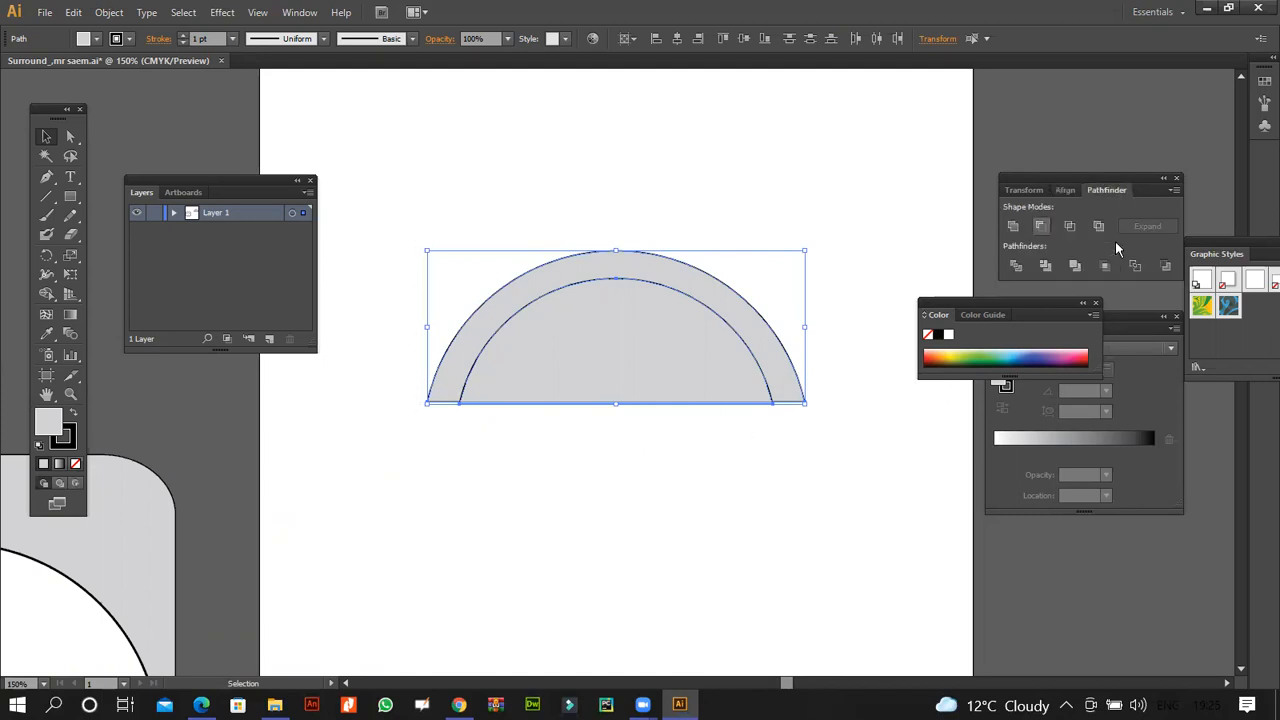
click(1041, 226)
click(578, 535)
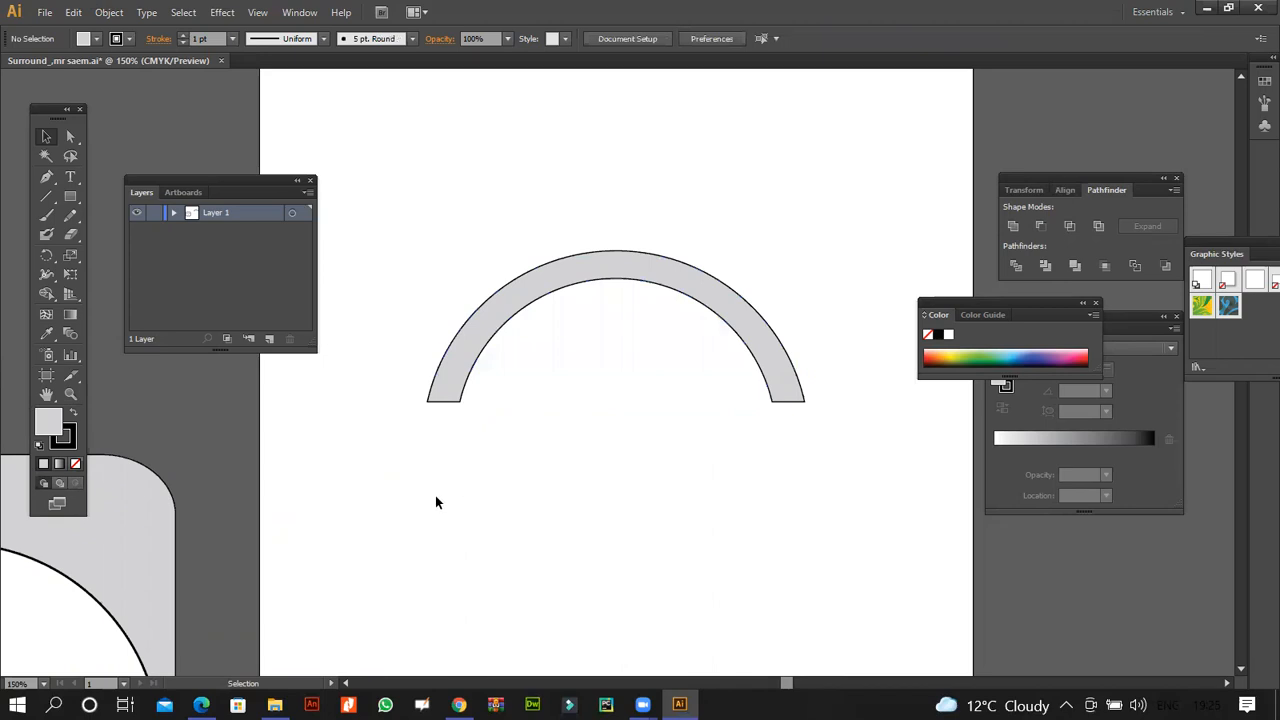
- Compare the arc with the exam PDF's scale and slant its left end by moving the outer corner anchor slightly up and inward
click(201, 705)
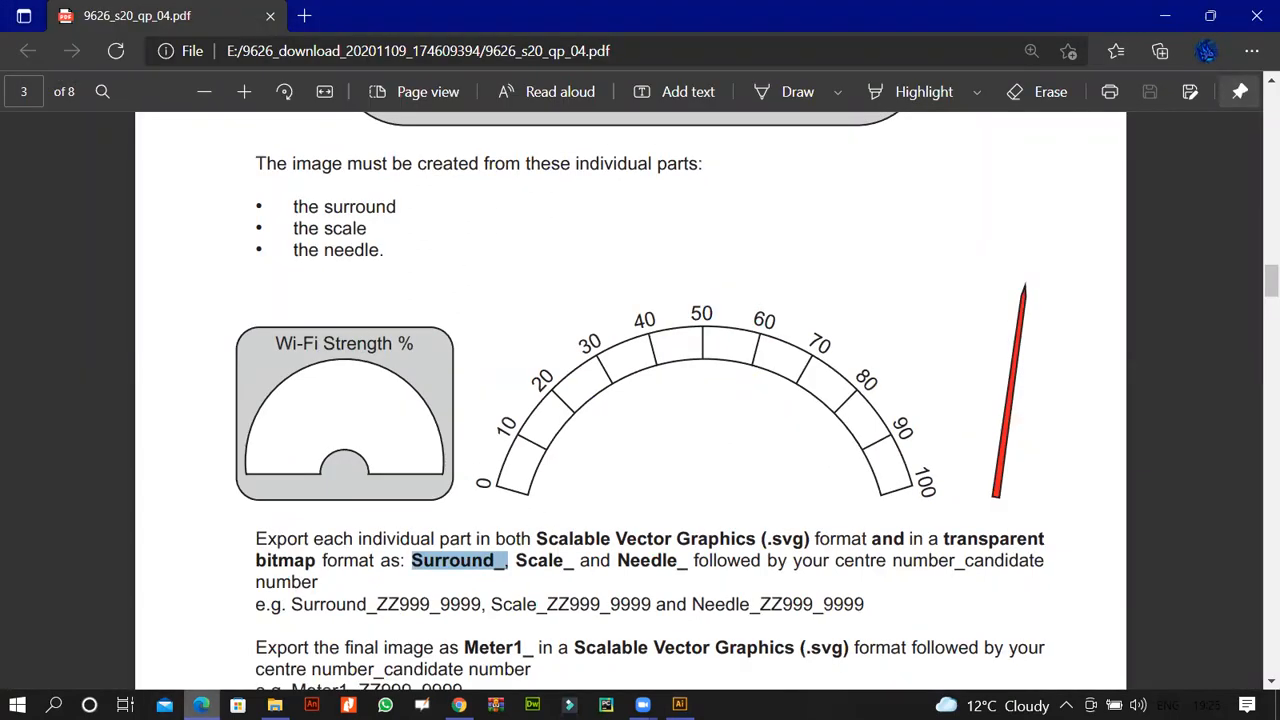
click(201, 705)
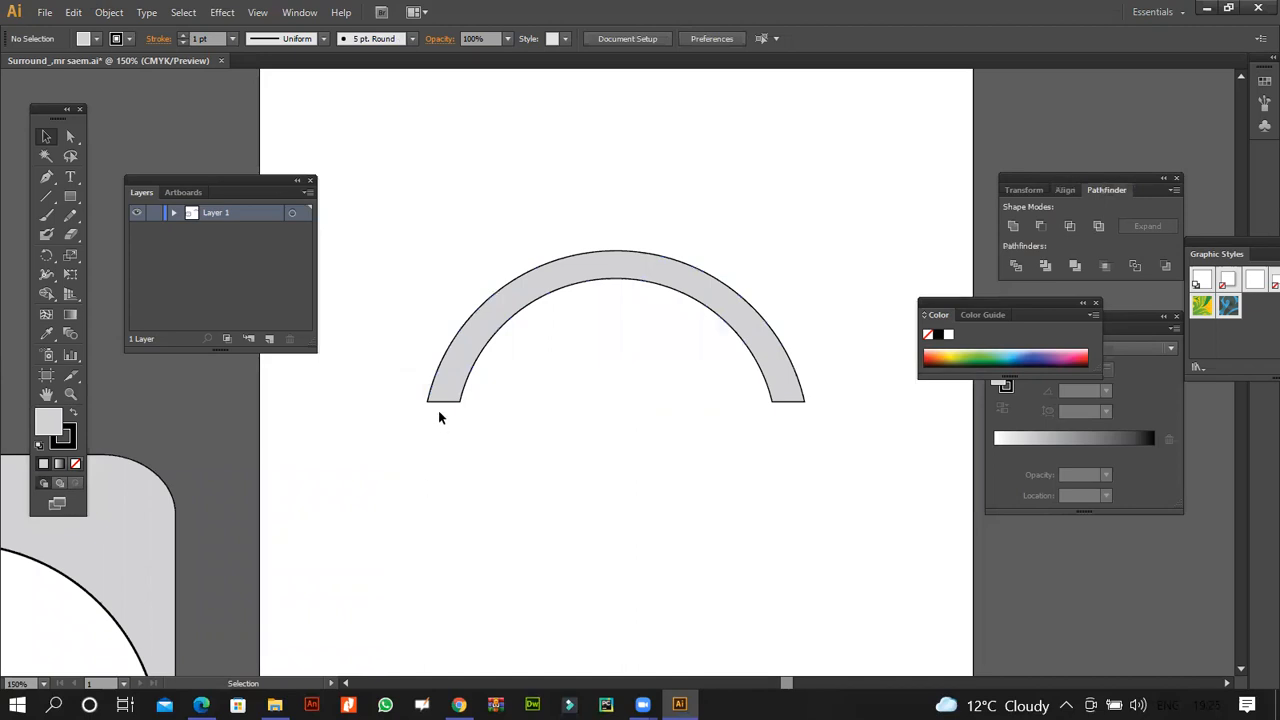
key(a)
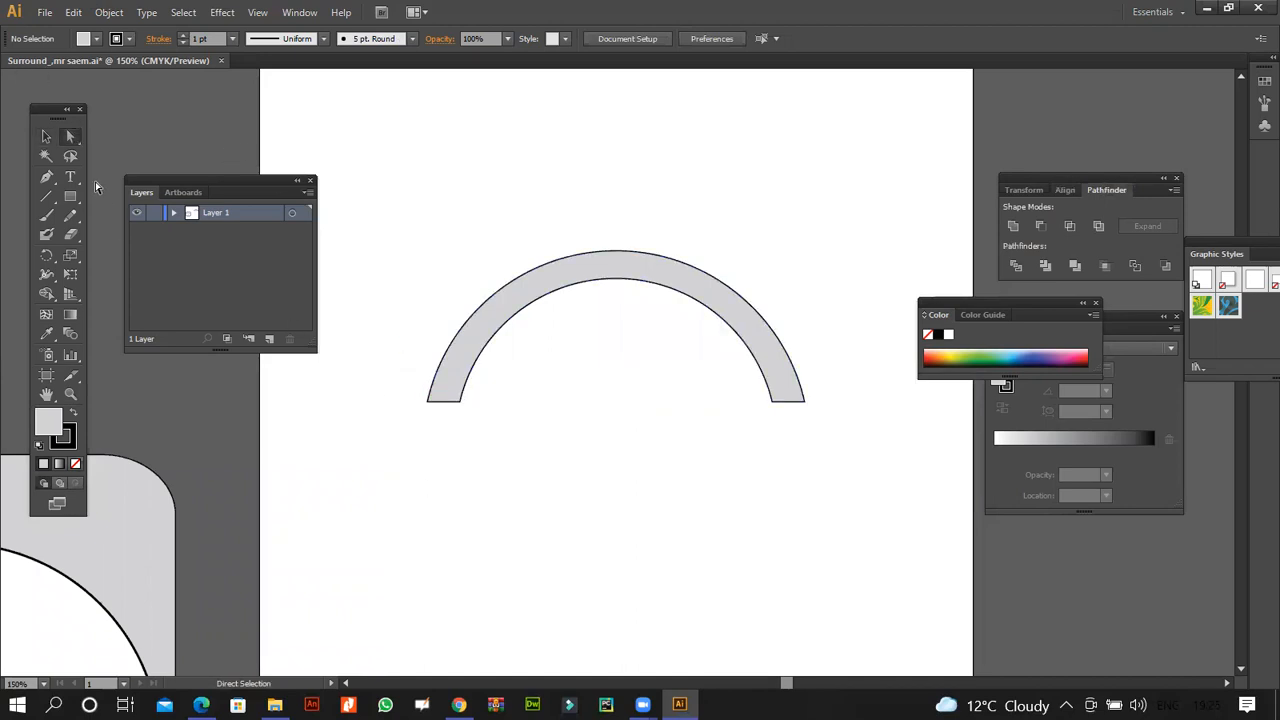
click(428, 401)
drag(428, 401, 430, 398)
click(466, 451)
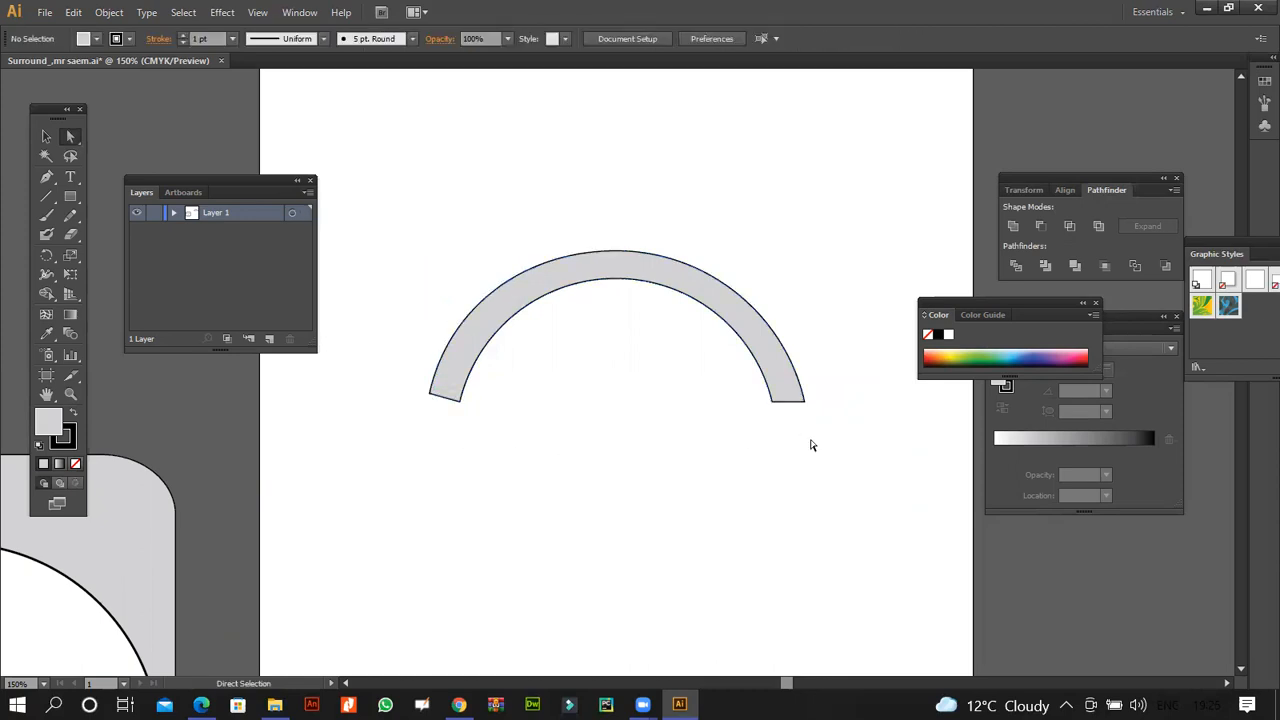
click(197, 704)
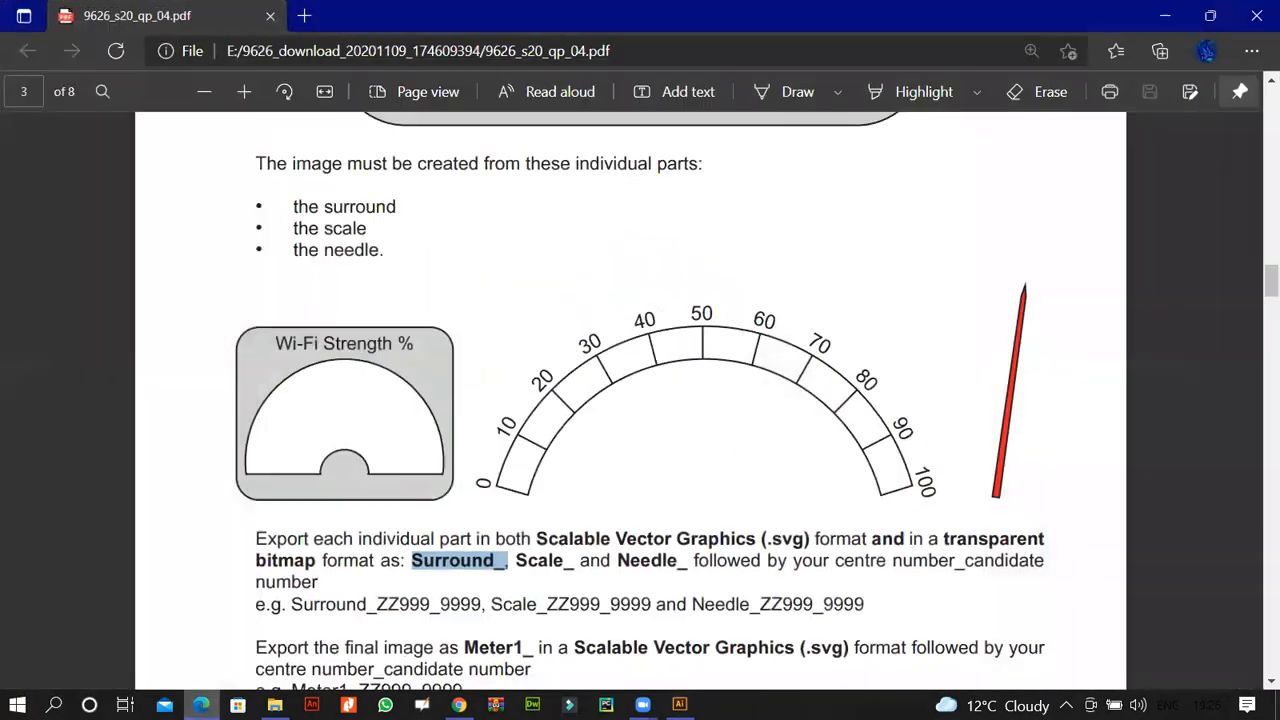
click(679, 704)
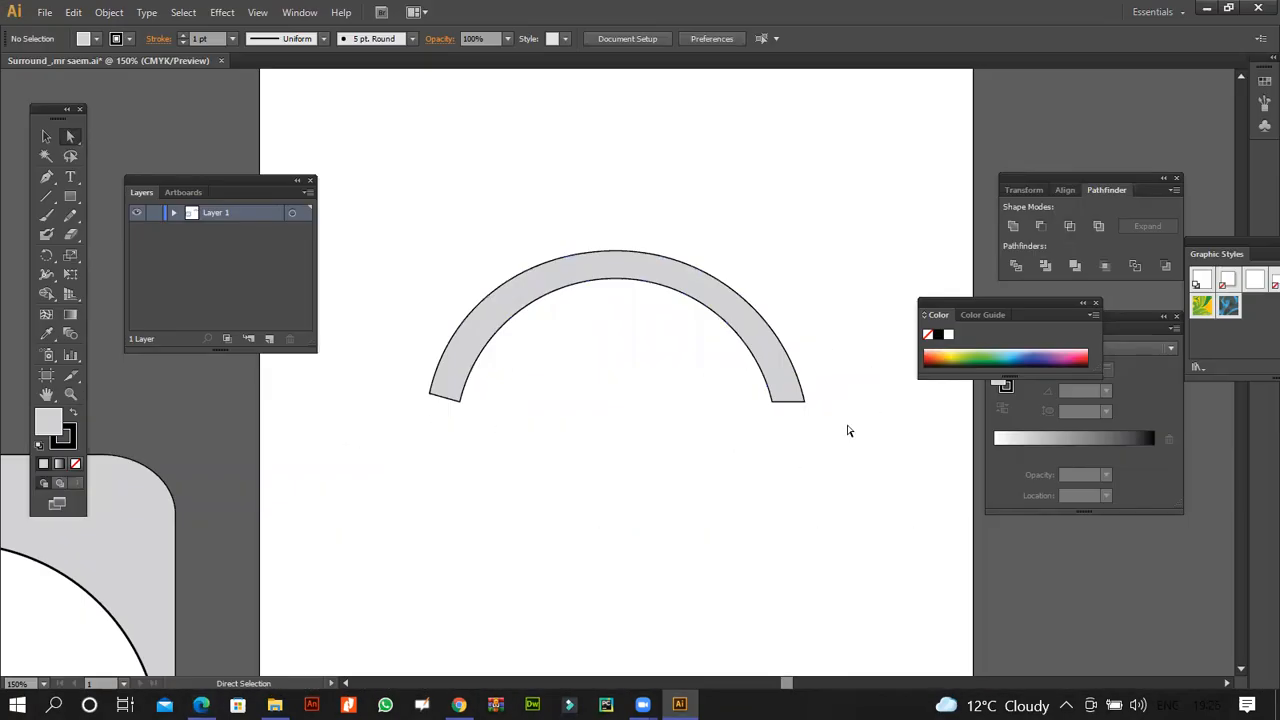
- Try slanting the arc's right end by moving its outer corner anchor up, and undo the anchor moves at both ends
drag(801, 400, 801, 393)
click(801, 421)
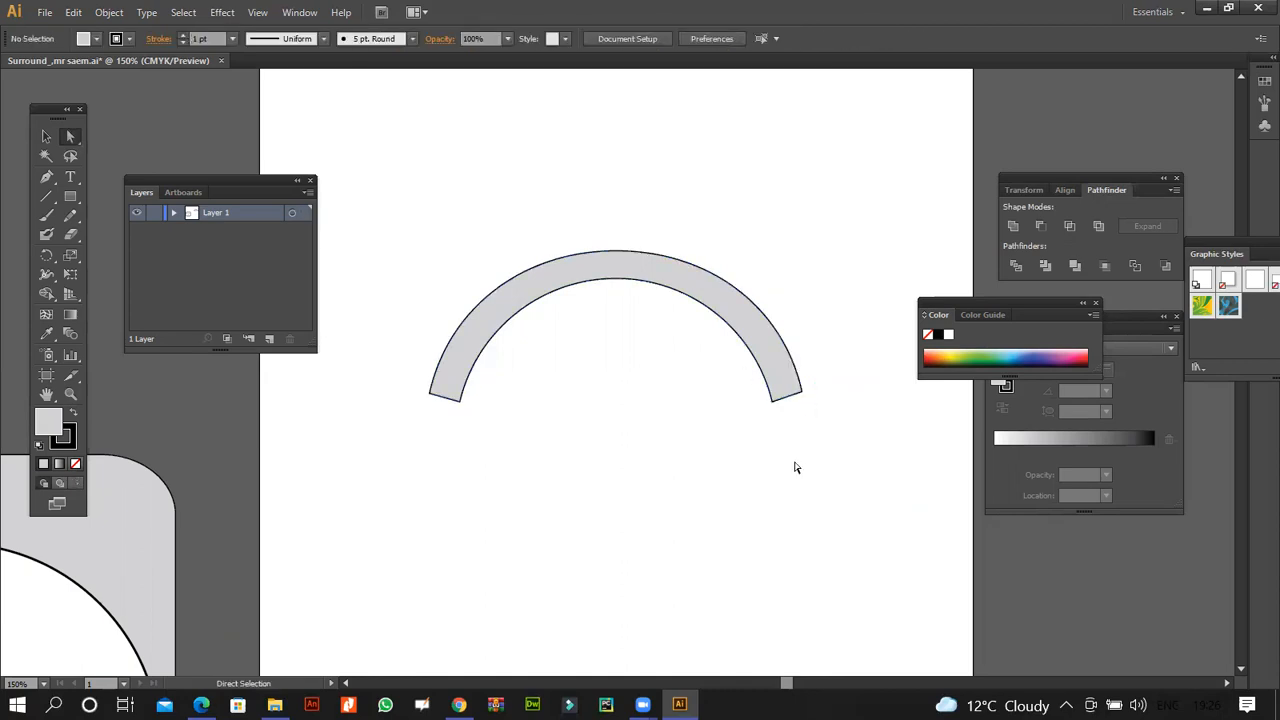
key(v)
key(ctrl+z)
key(ctrl+z)
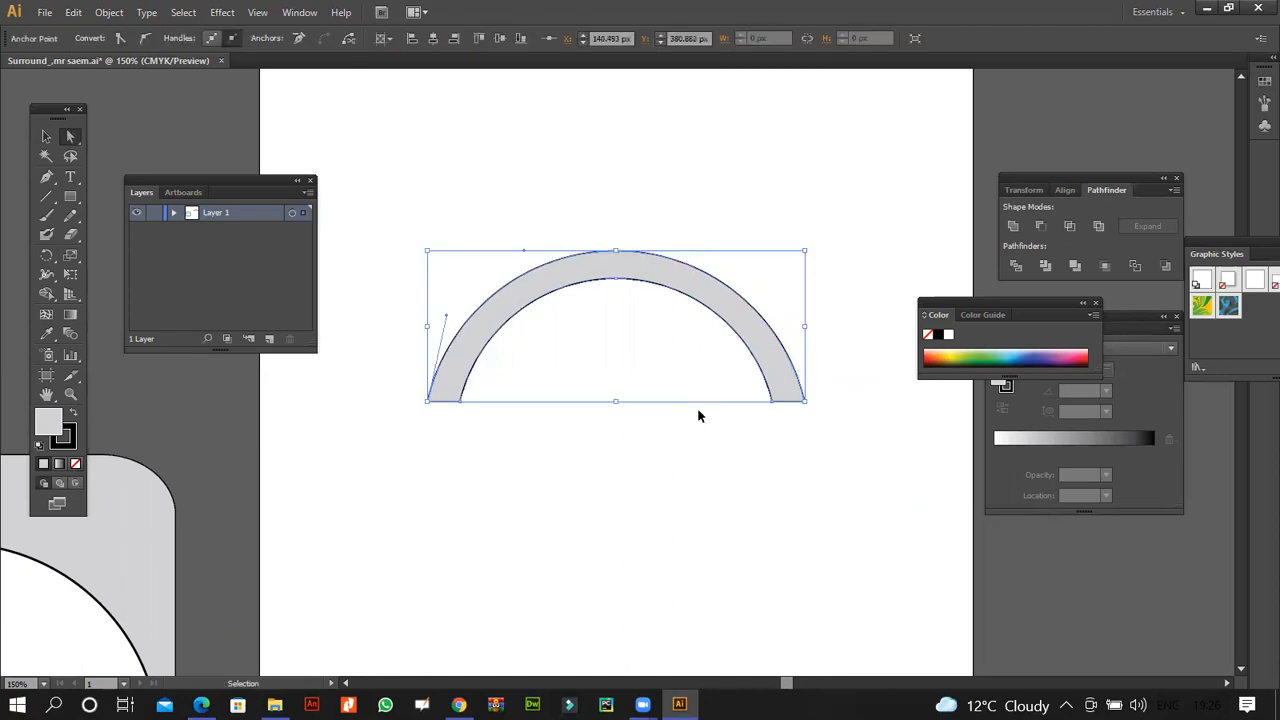
- Draw a rectangle about 61 by 49 px below the arc's left end and rotate it 10° counterclockwise
click(698, 442)
click(70, 196)
drag(365, 458, 439, 518)
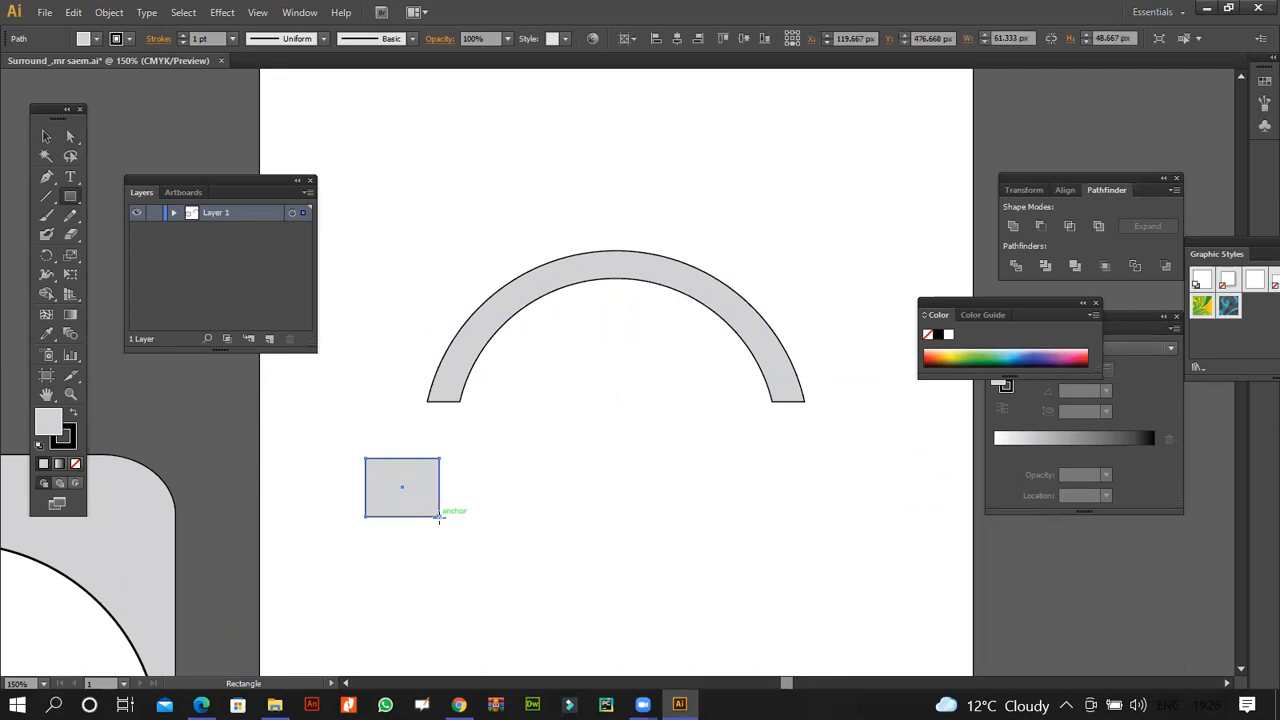
click(46, 136)
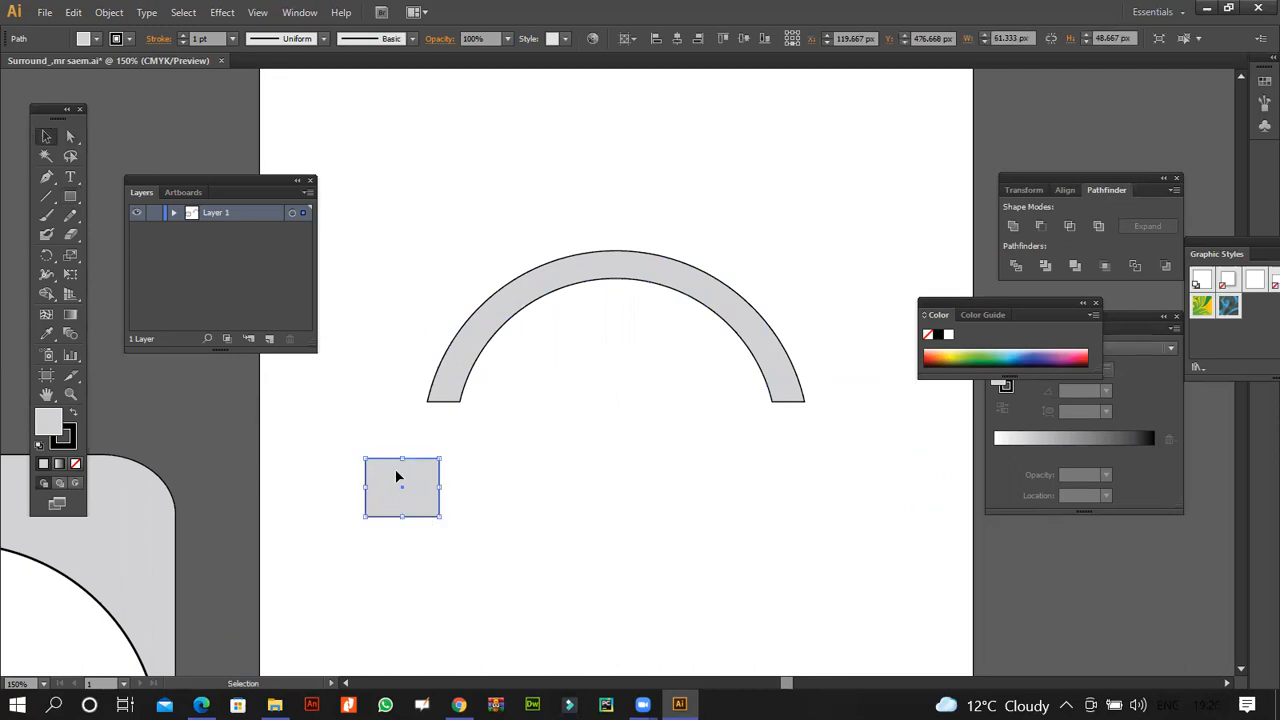
right_click(397, 476)
mouse_move(503, 441)
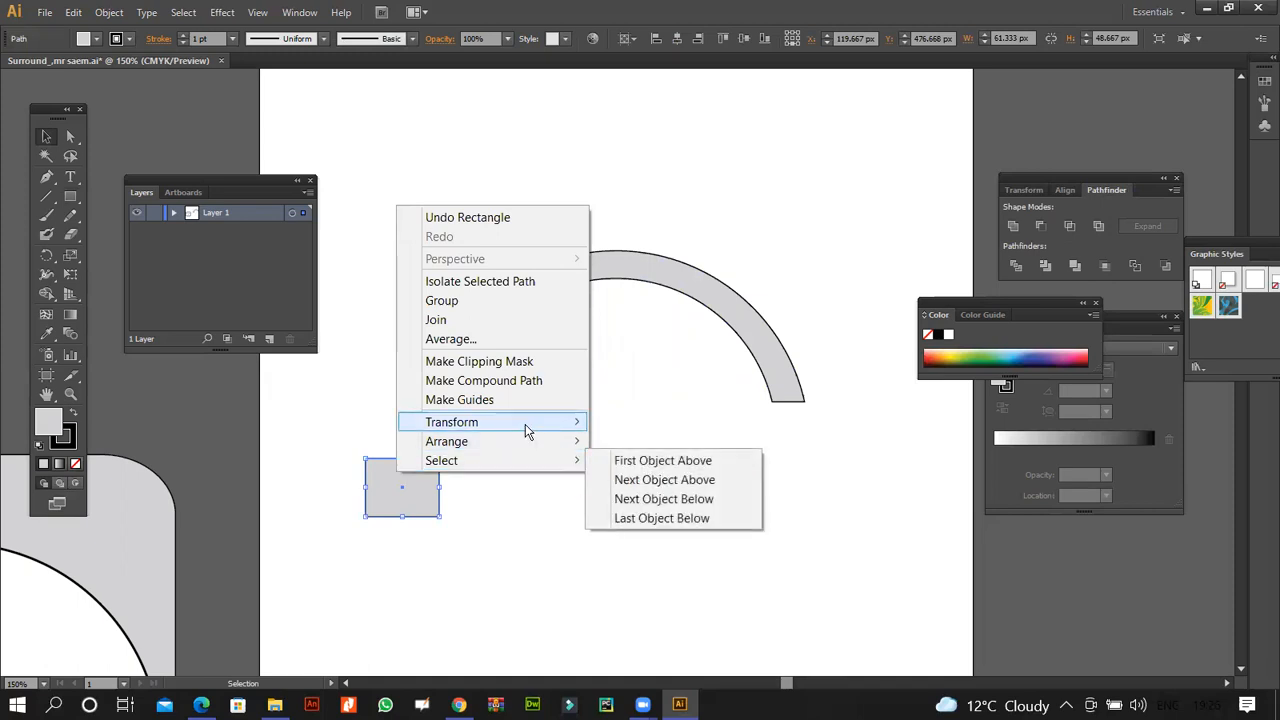
click(640, 465)
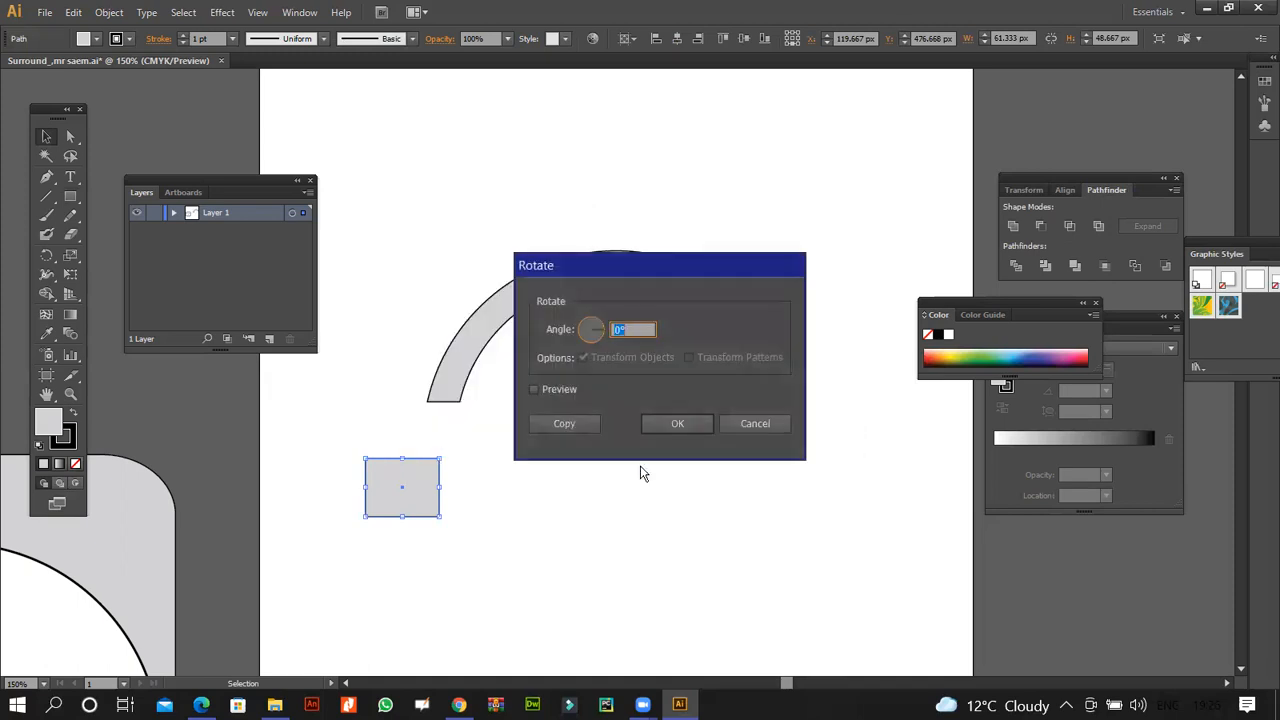
text(10)
click(660, 424)
- Place the rotated rectangle over the arc's right end, cutting and pasting the arc so it lies in front of the rectangle
drag(440, 500, 820, 427)
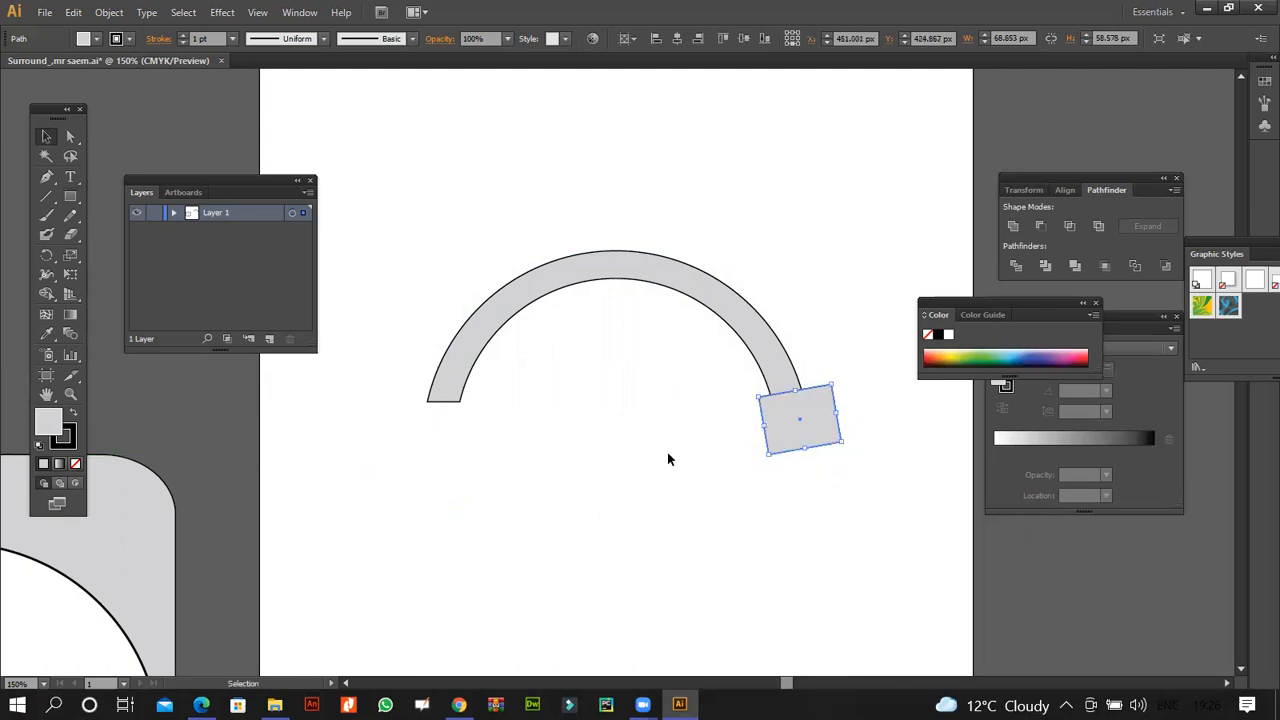
click(668, 454)
click(518, 306)
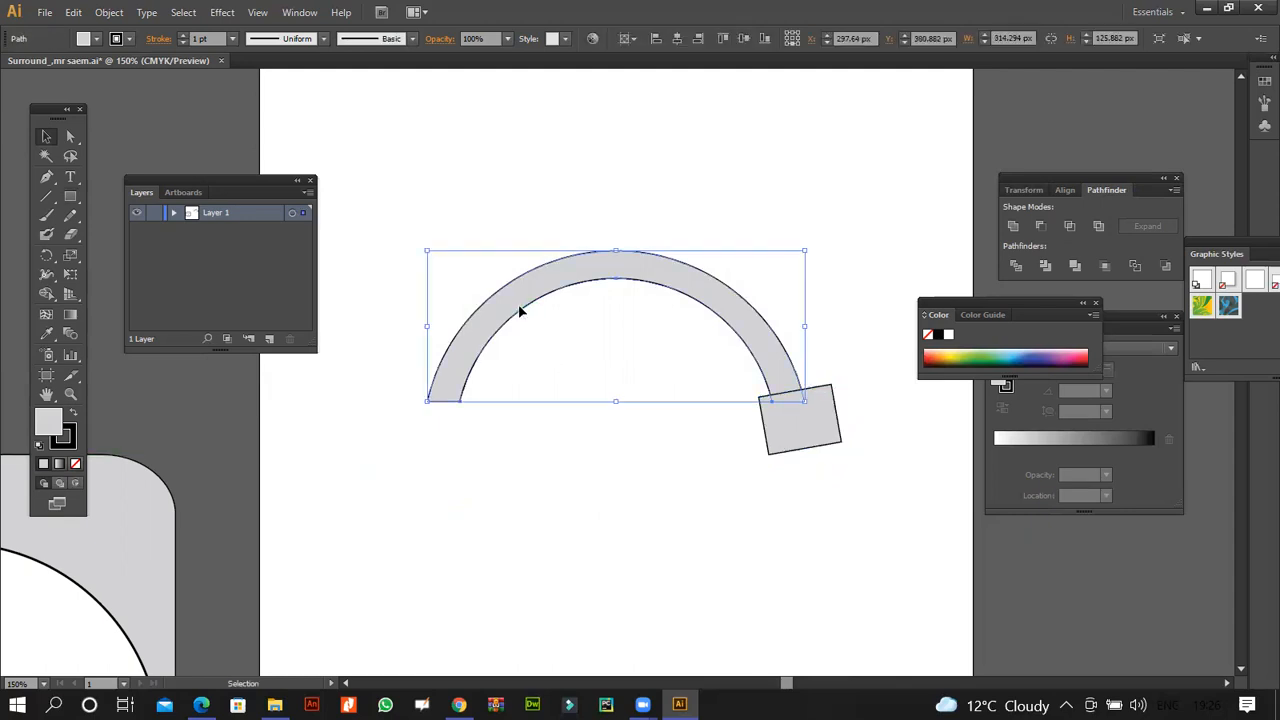
key(Delete)
key(a)
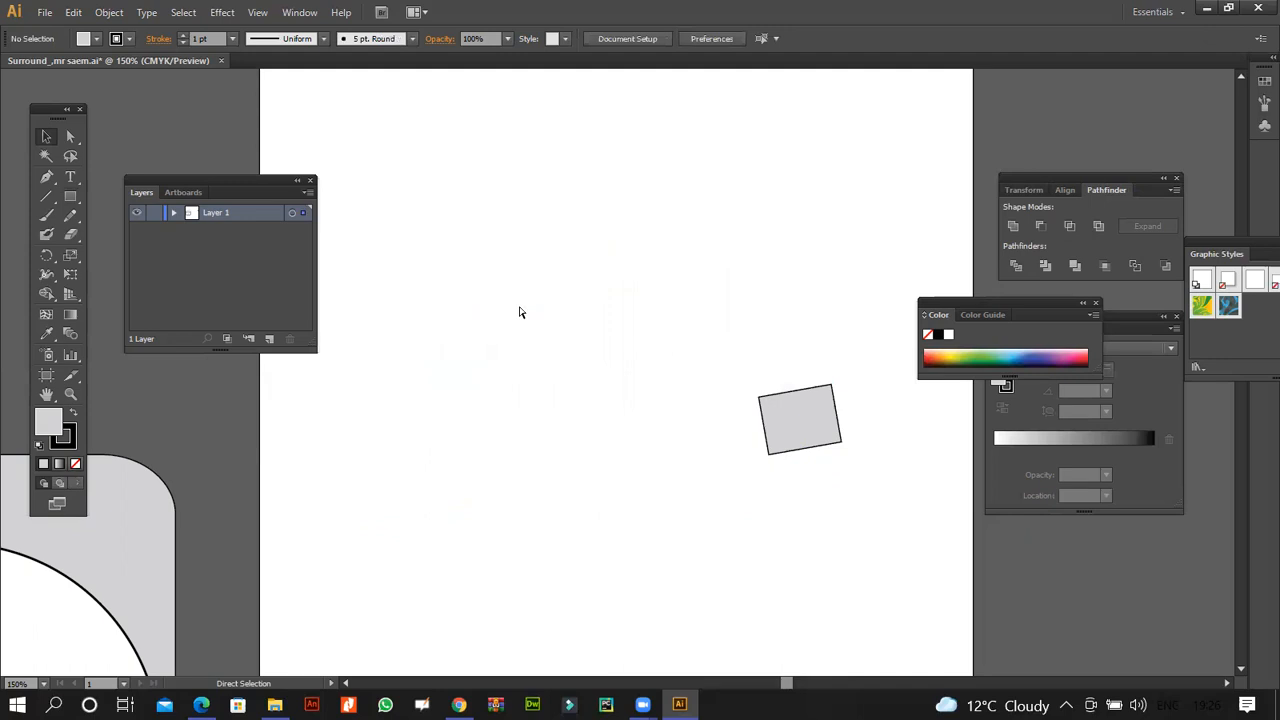
key(ctrl+z)
key(v)
drag(828, 430, 781, 487)
click(696, 448)
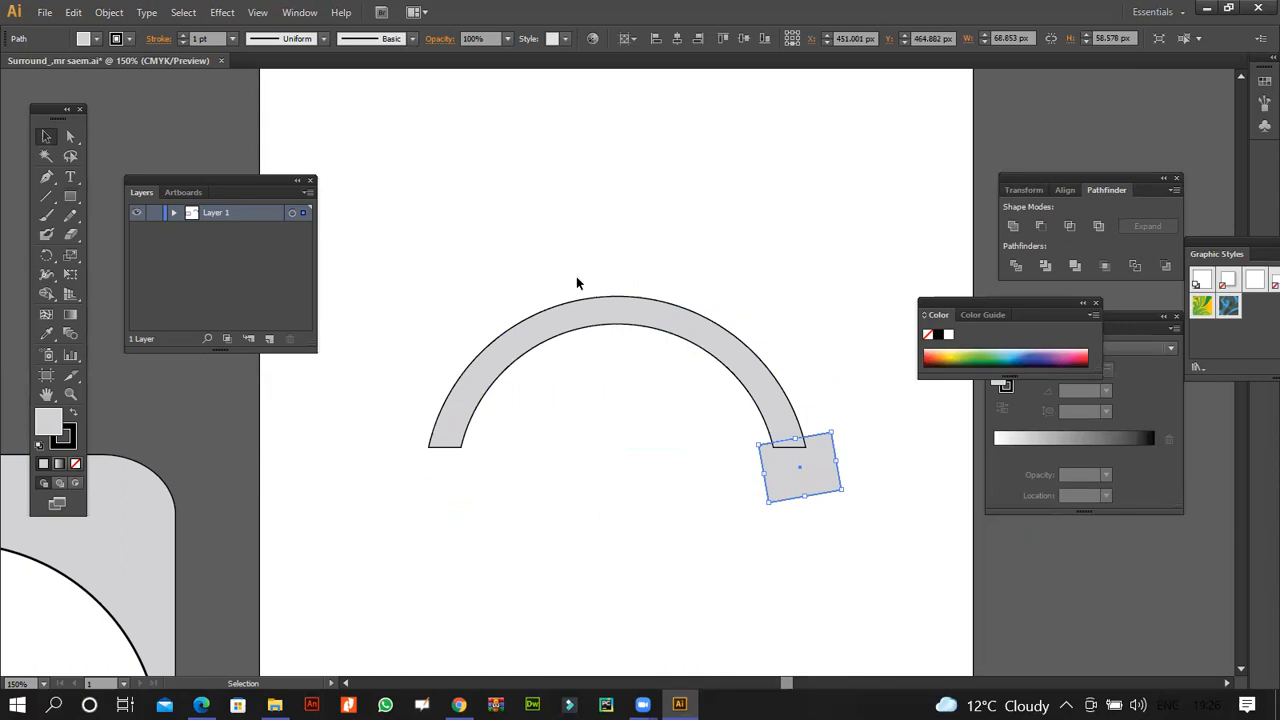
- Trim the arc's right end at a slant by subtracting the rectangle behind it with Minus Back
drag(576, 283, 819, 516)
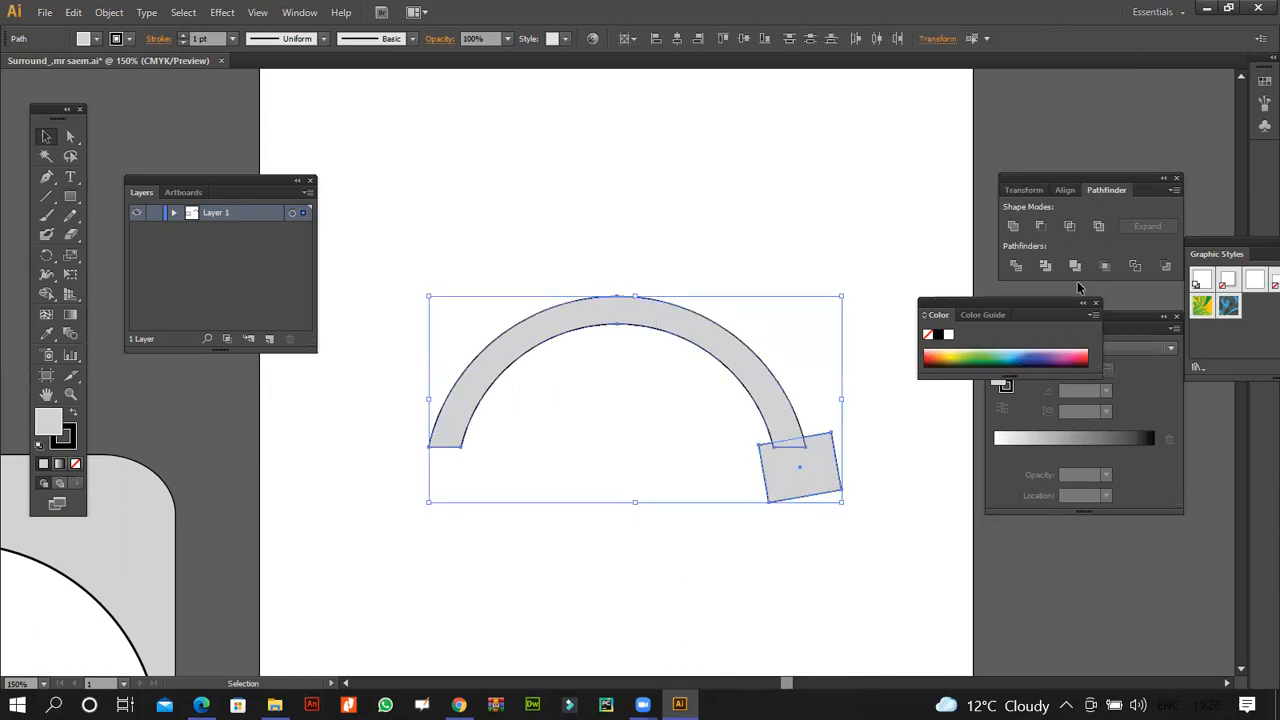
click(1133, 267)
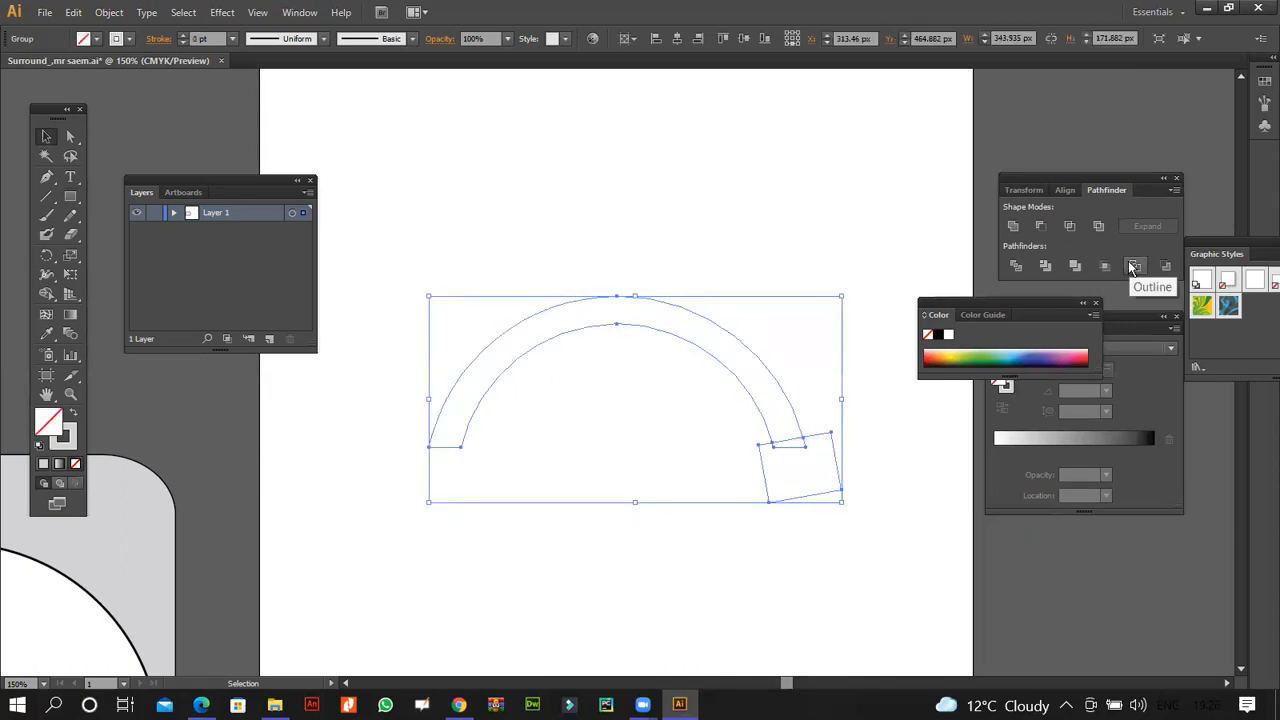
key(ctrl+z)
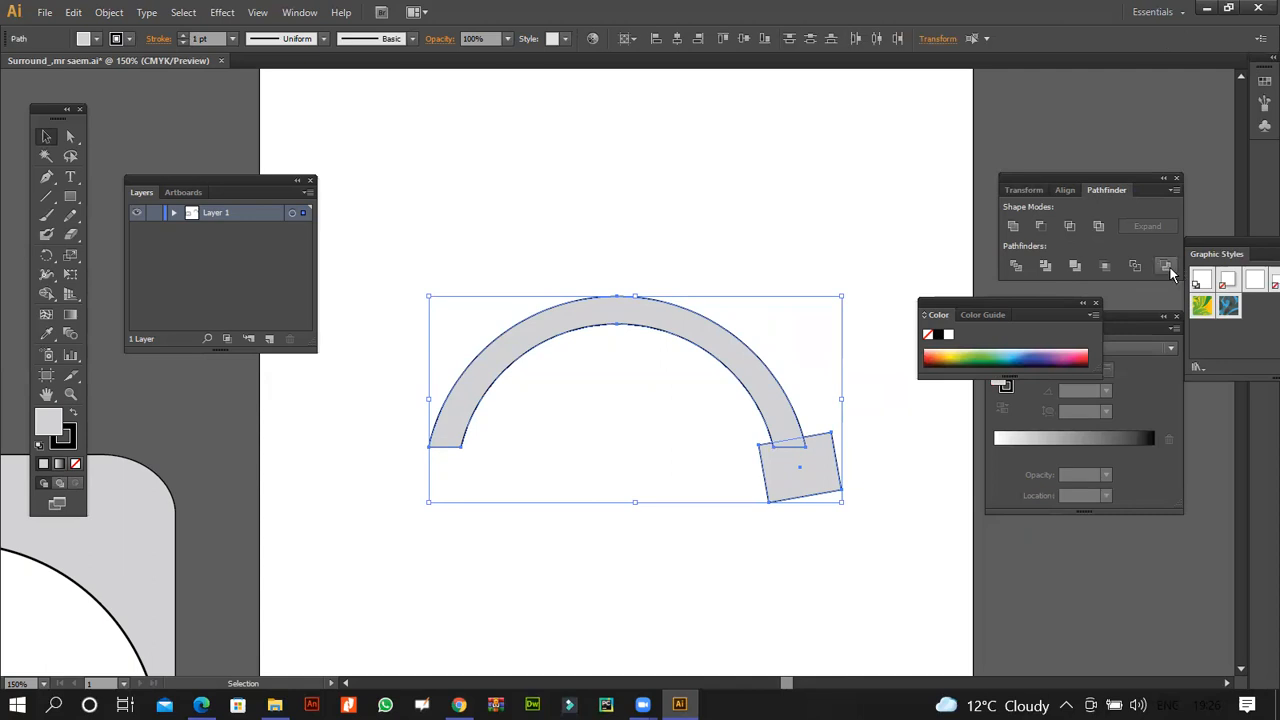
click(1167, 267)
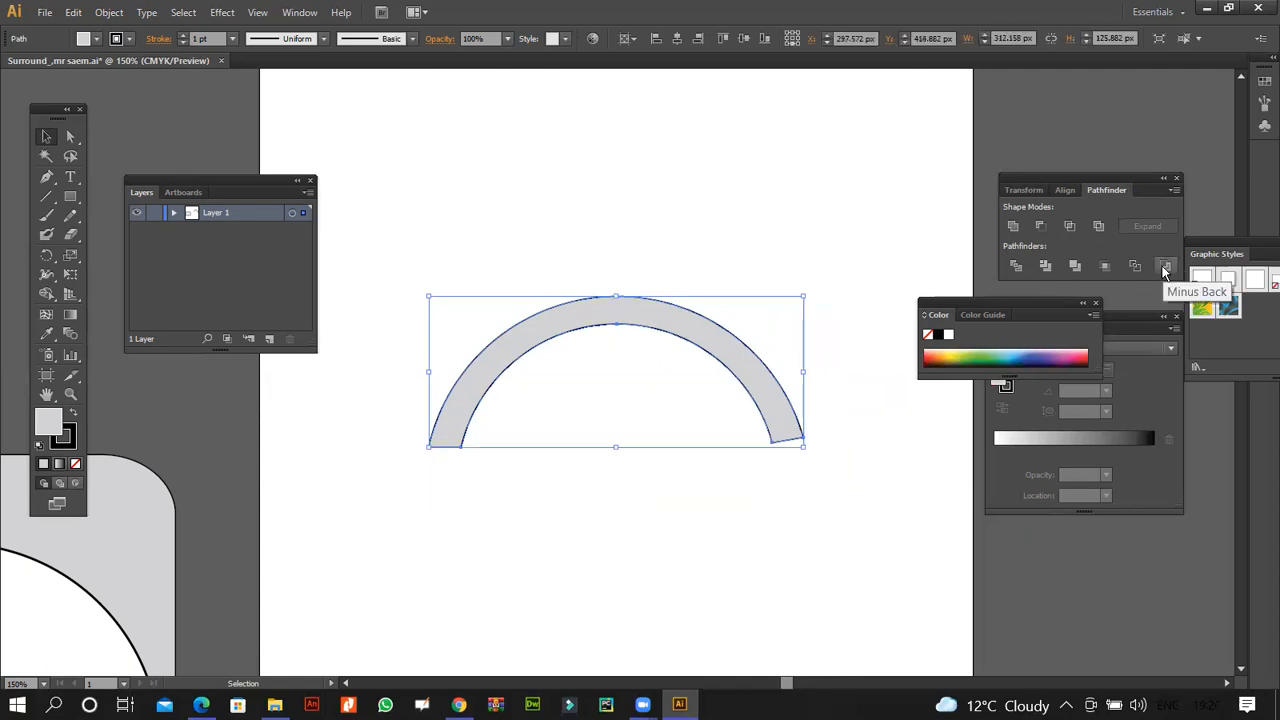
click(749, 504)
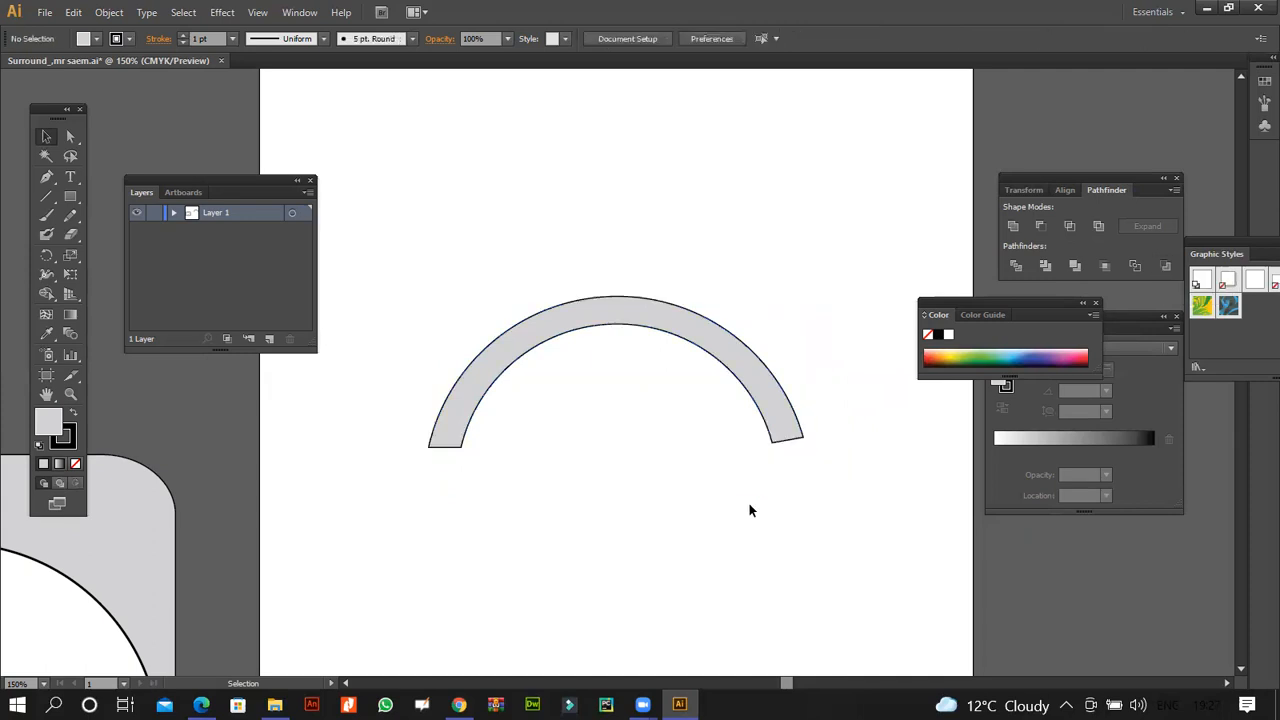
- Draw a second rectangle about 64 by 75 px below the arc's left end and rotate it 10° clockwise
click(70, 196)
drag(390, 537, 468, 628)
key(v)
right_click(443, 582)
mouse_move(554, 531)
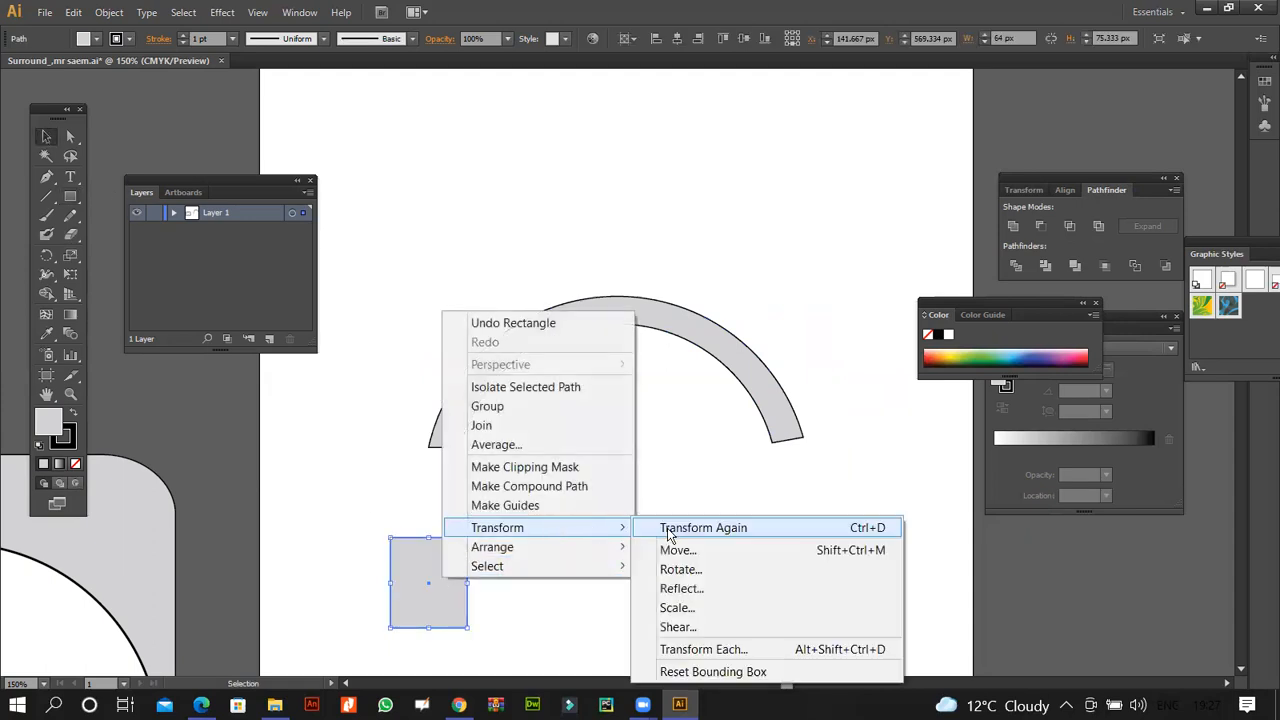
click(704, 569)
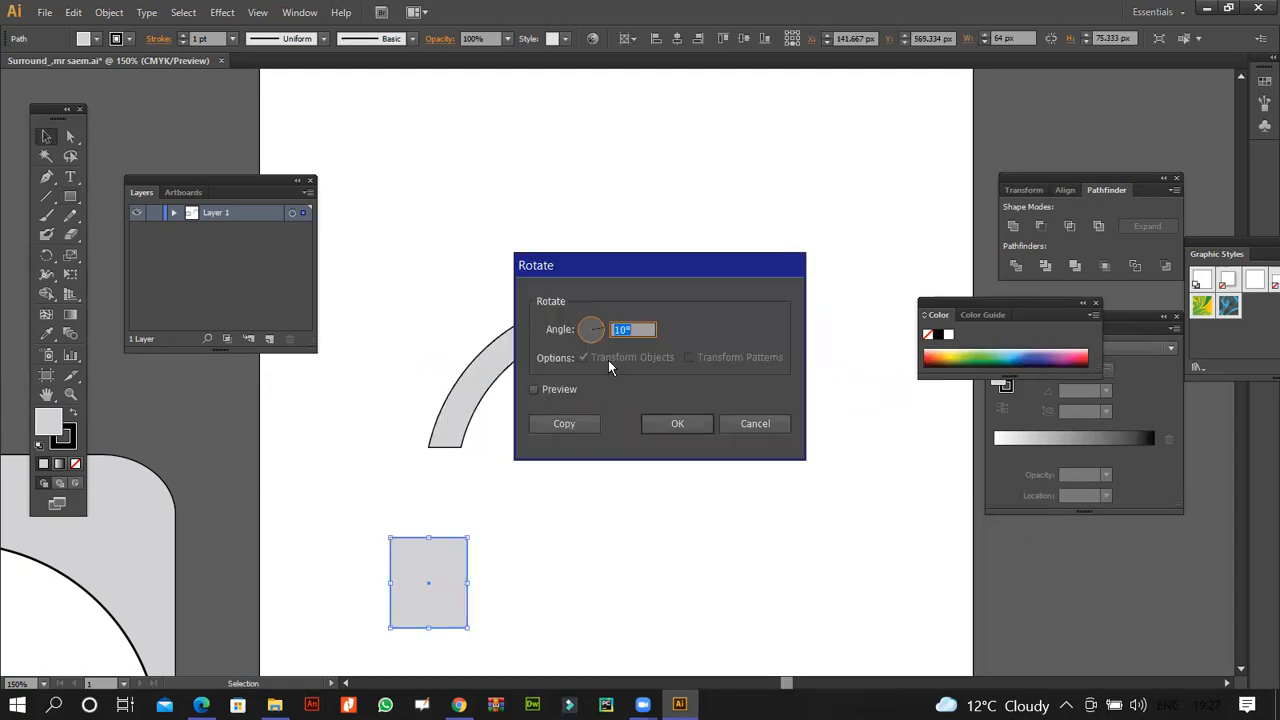
click(628, 333)
click(675, 427)
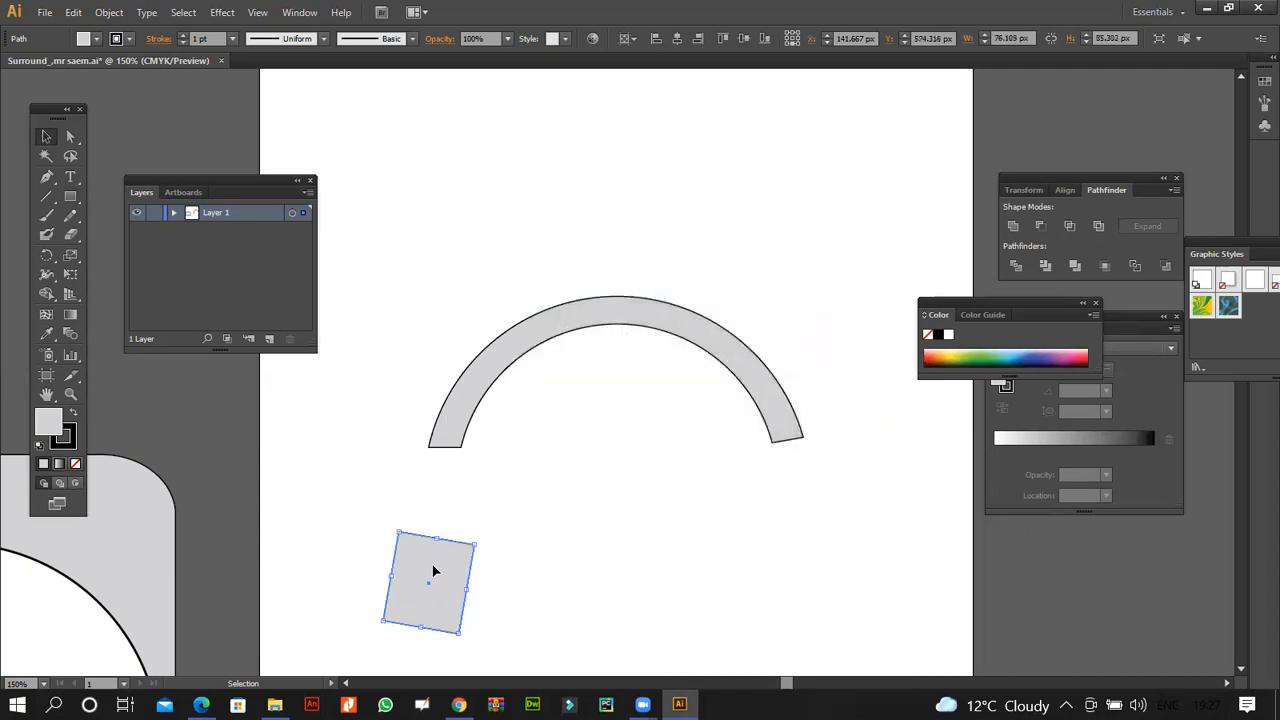
- Place the second rectangle over the arc's left end and cut and paste the arc to bring it in front
drag(418, 571, 422, 464)
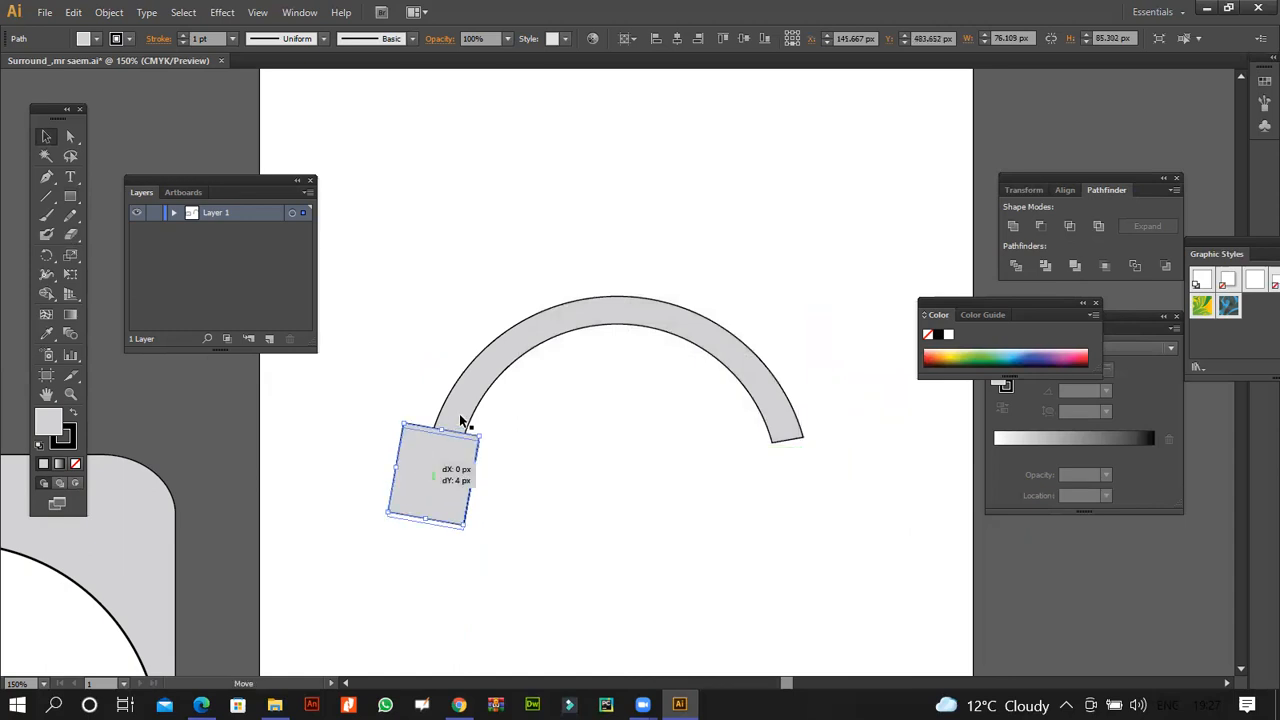
click(461, 418)
key(Delete)
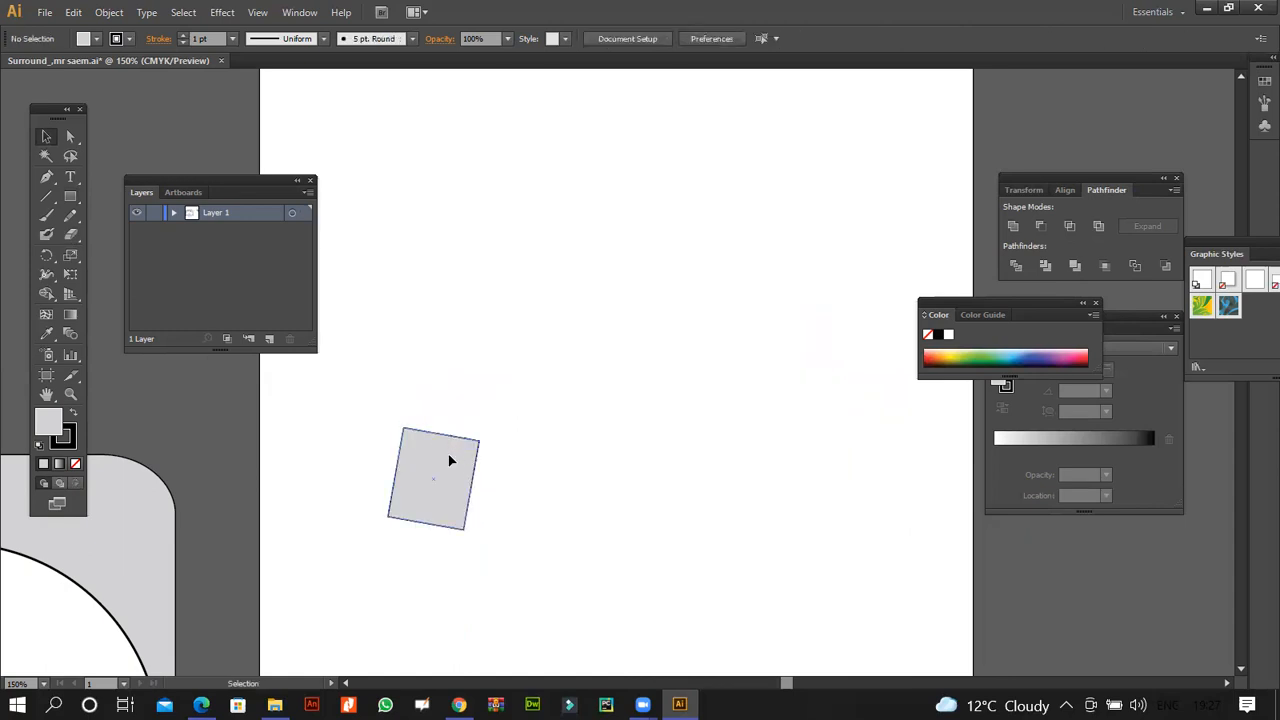
click(450, 460)
key(ctrl+z)
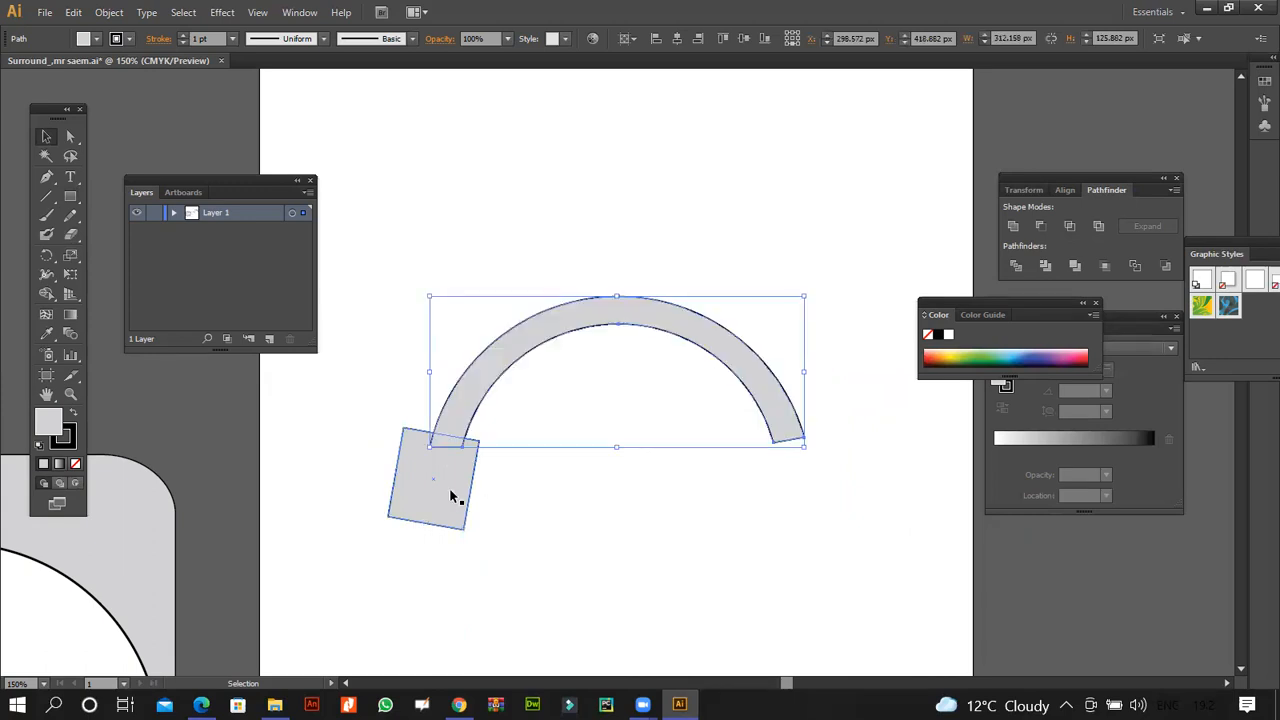
click(430, 488)
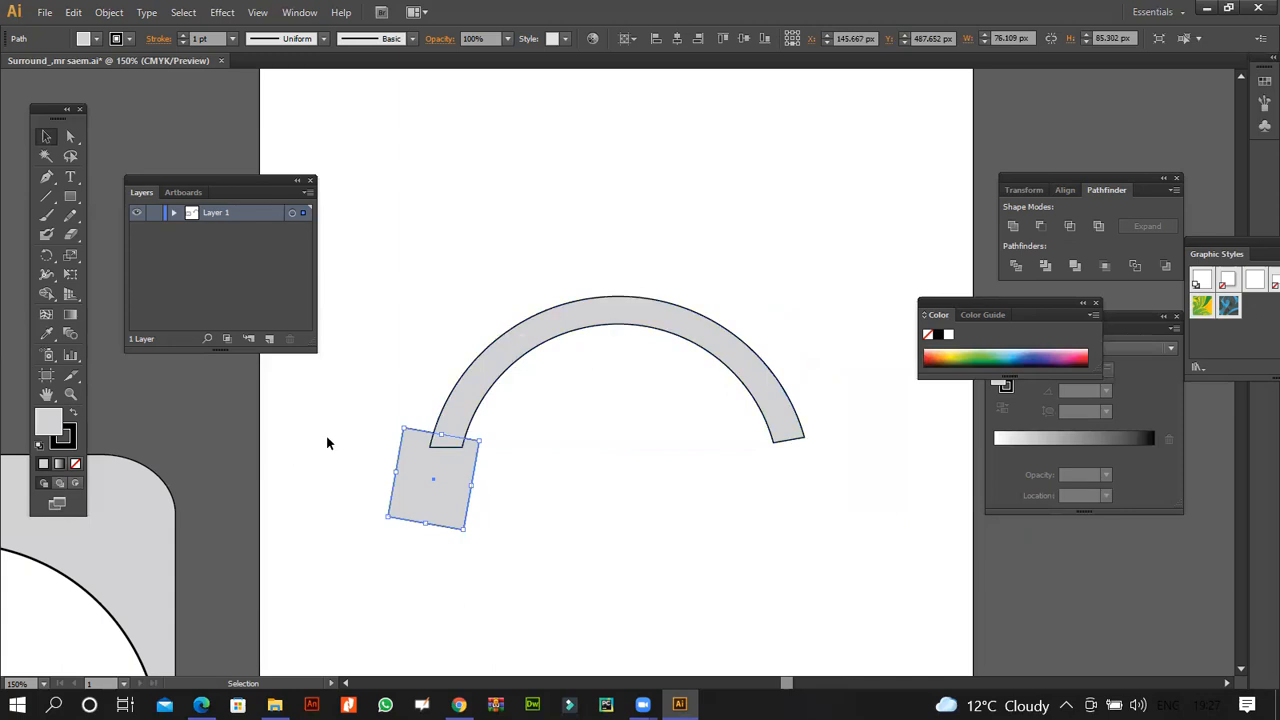
- Show the rulers and add a horizontal guide level with the outer corner of the arc's trimmed right end
click(289, 14)
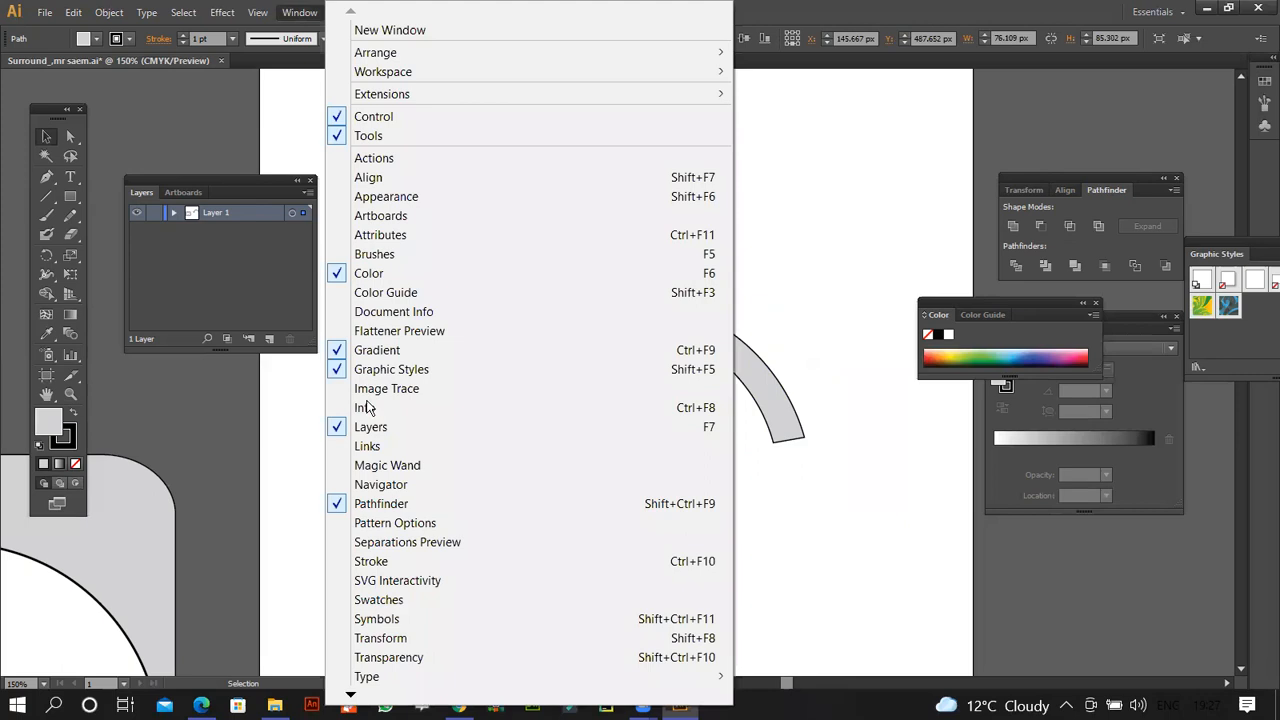
key(Left)
mouse_move(351, 364)
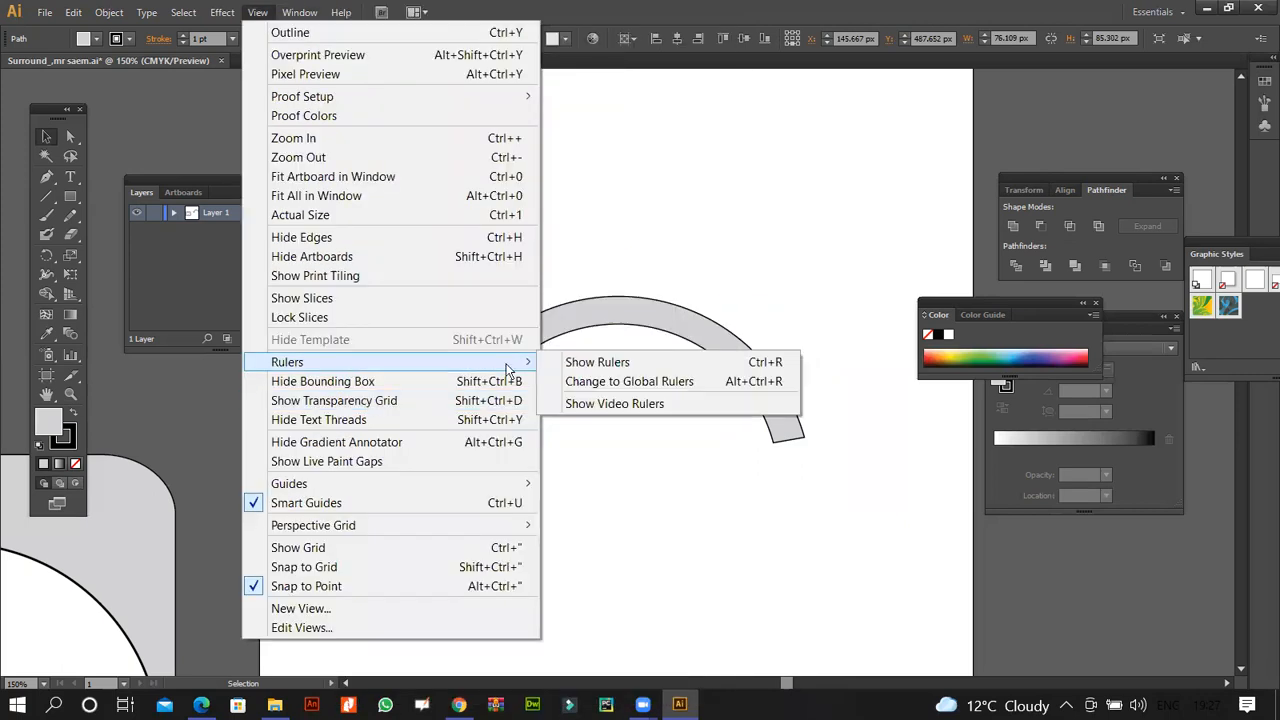
click(597, 362)
drag(501, 76, 494, 439)
click(447, 484)
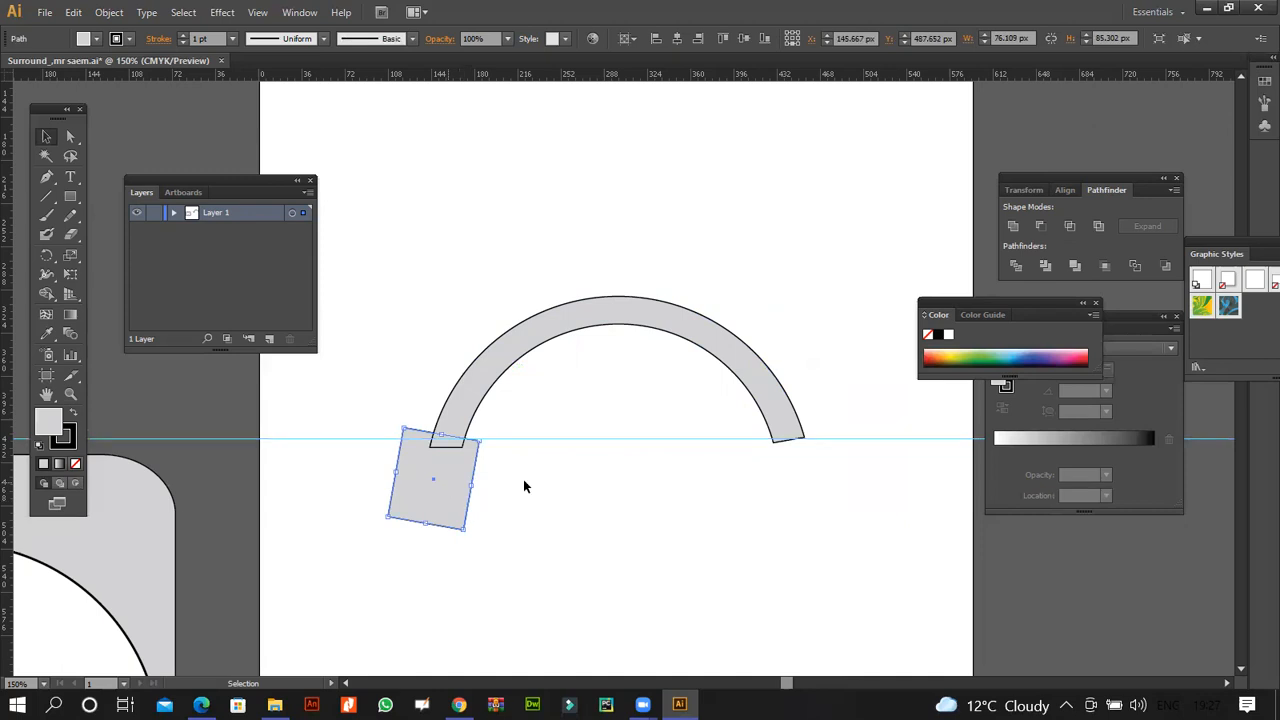
- Try to apply Minus Back with everything selected, including the guide
click(405, 365)
key(ctrl+a)
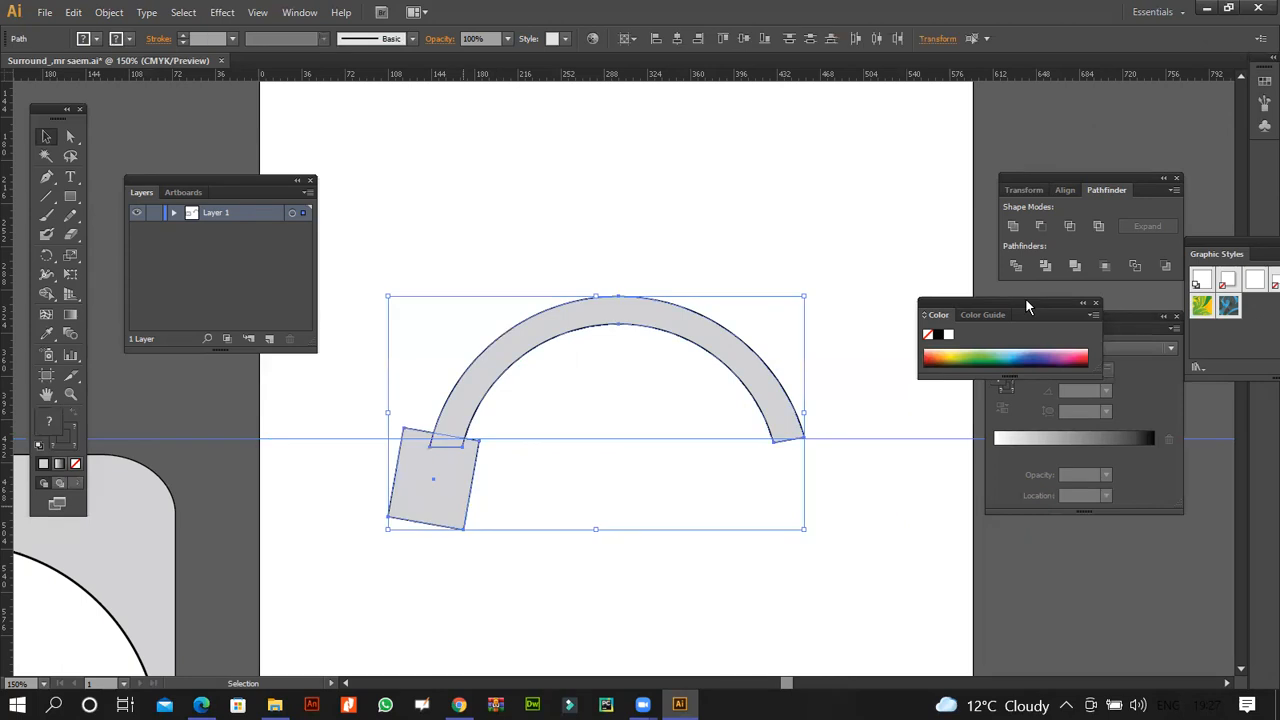
click(1160, 266)
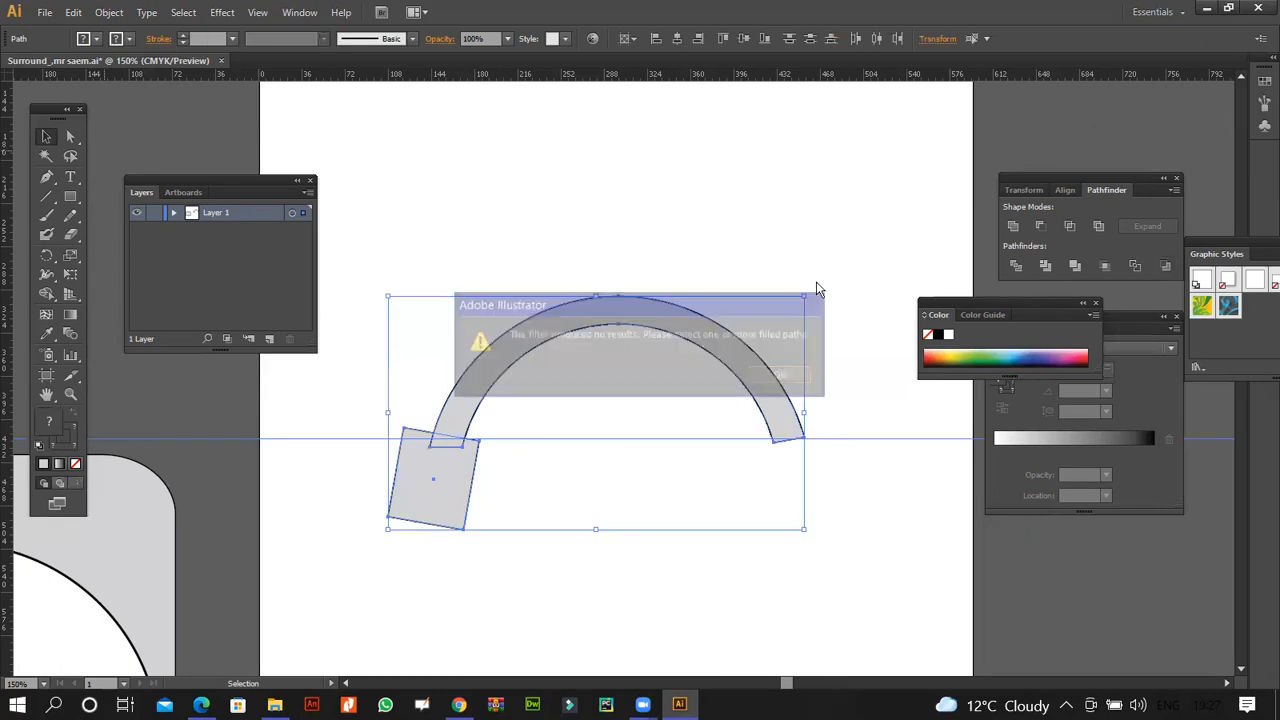
click(777, 376)
click(357, 459)
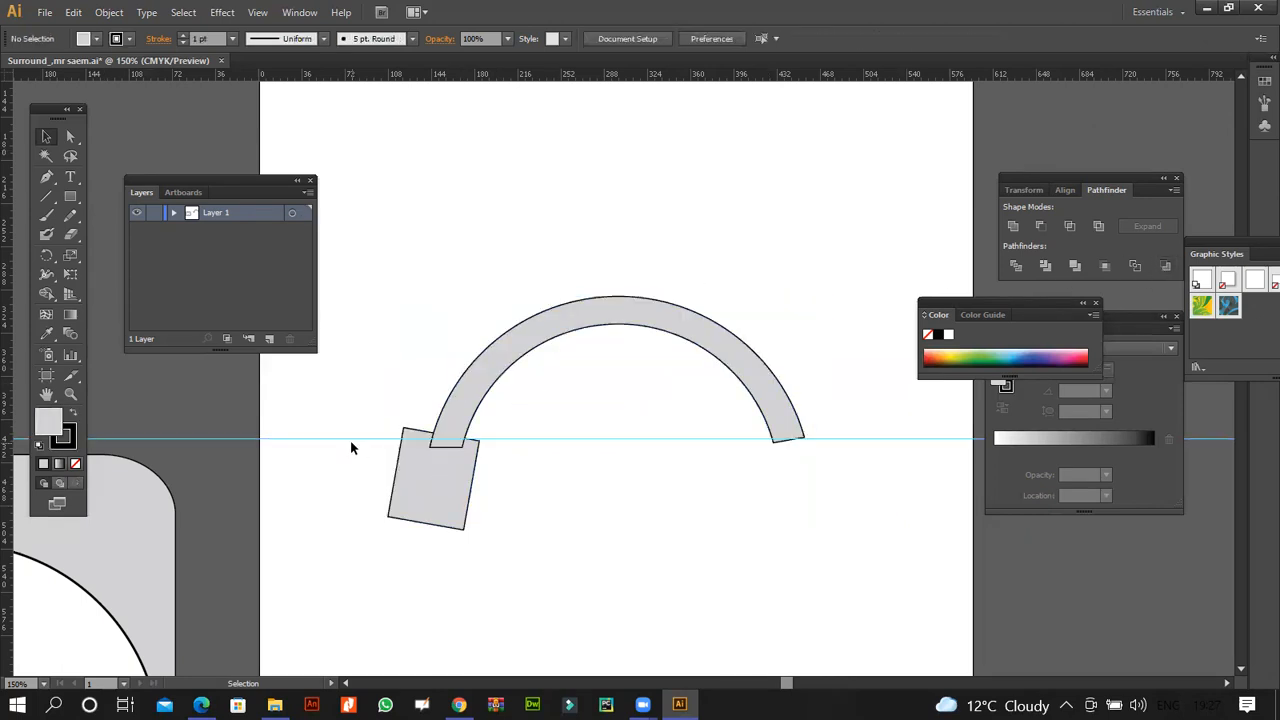
- Delete the horizontal guide and trim the arc's left end by subtracting the rectangle behind it with Minus Back
click(350, 439)
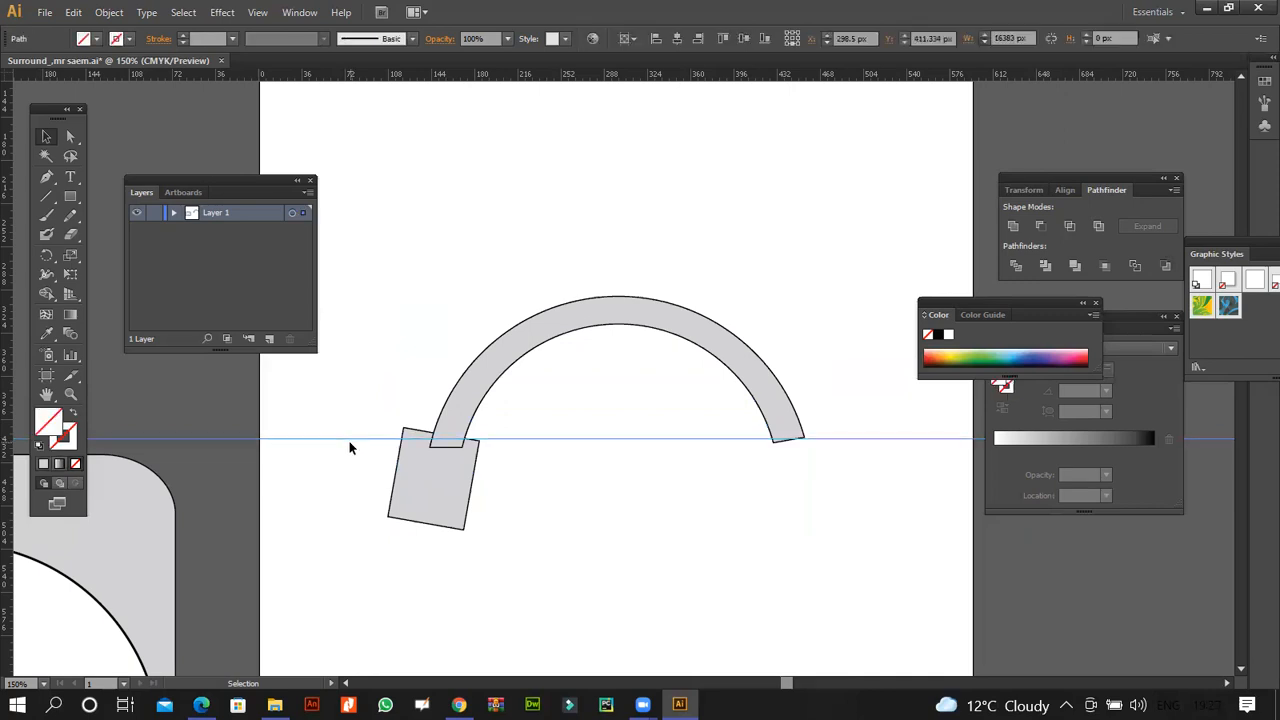
key(Delete)
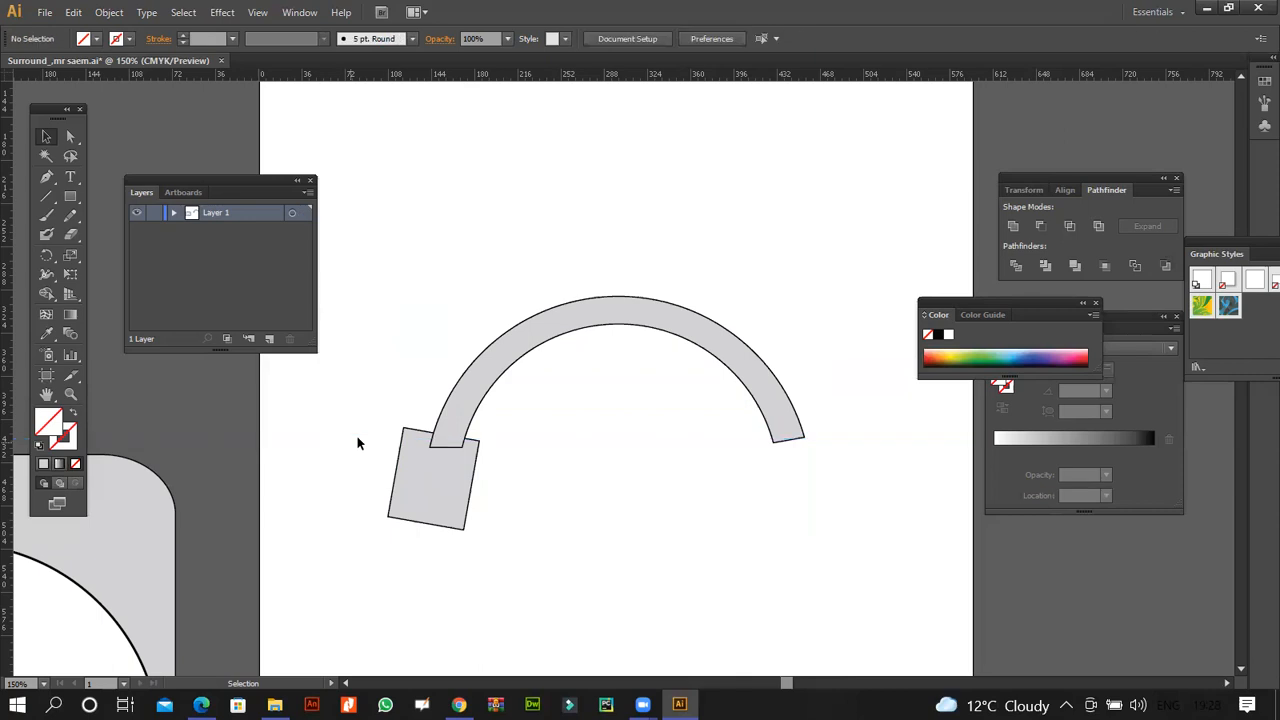
click(718, 388)
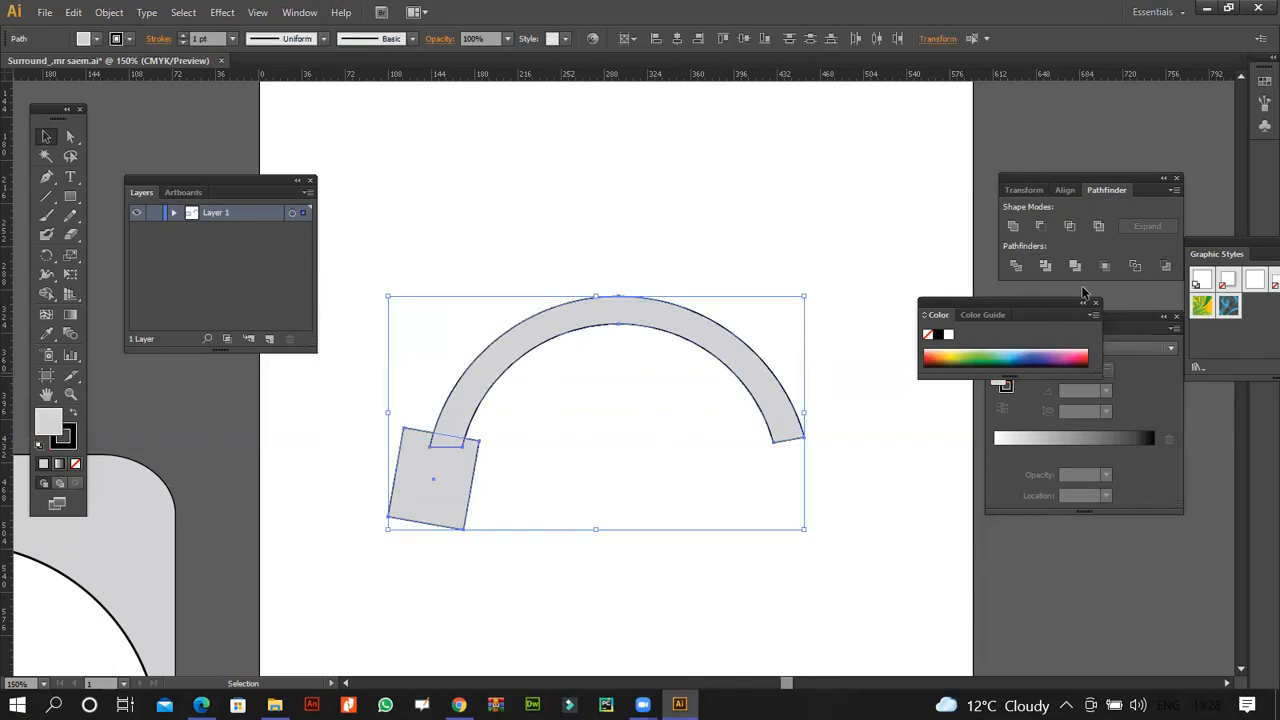
click(1165, 268)
click(670, 584)
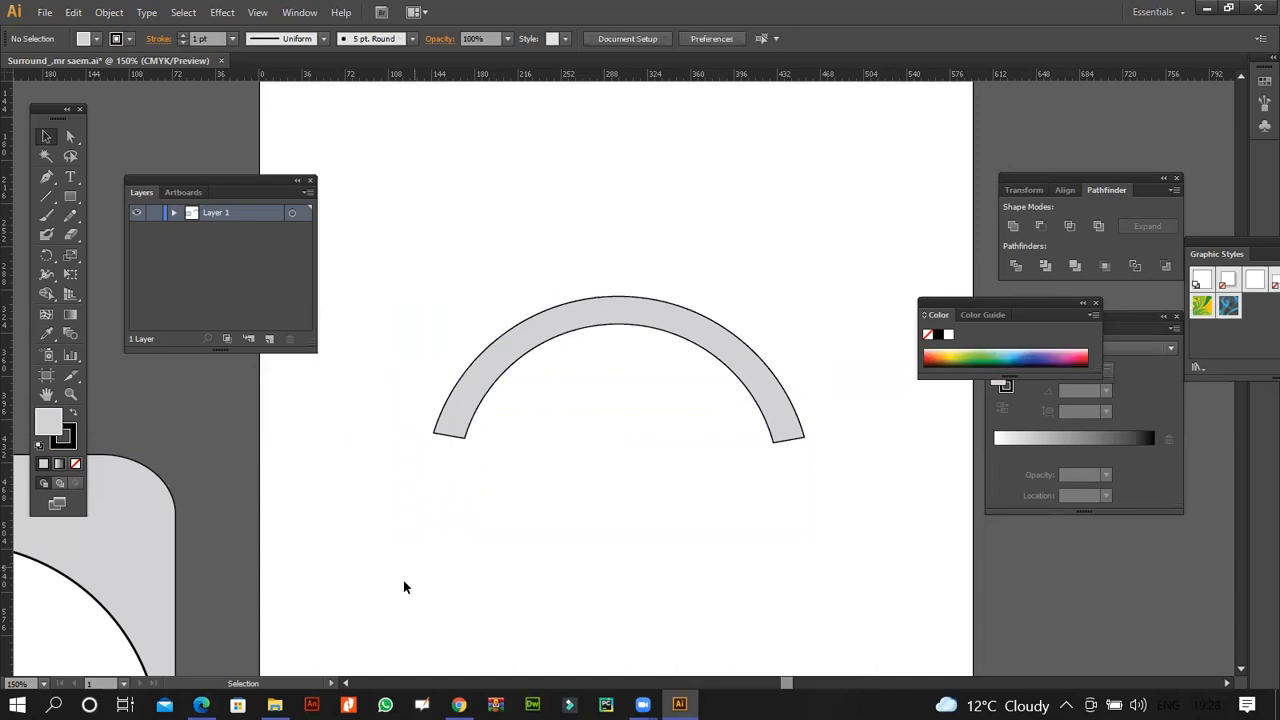
- Check the scale drawing in the exam paper and change the arc band's fill to White
click(201, 704)
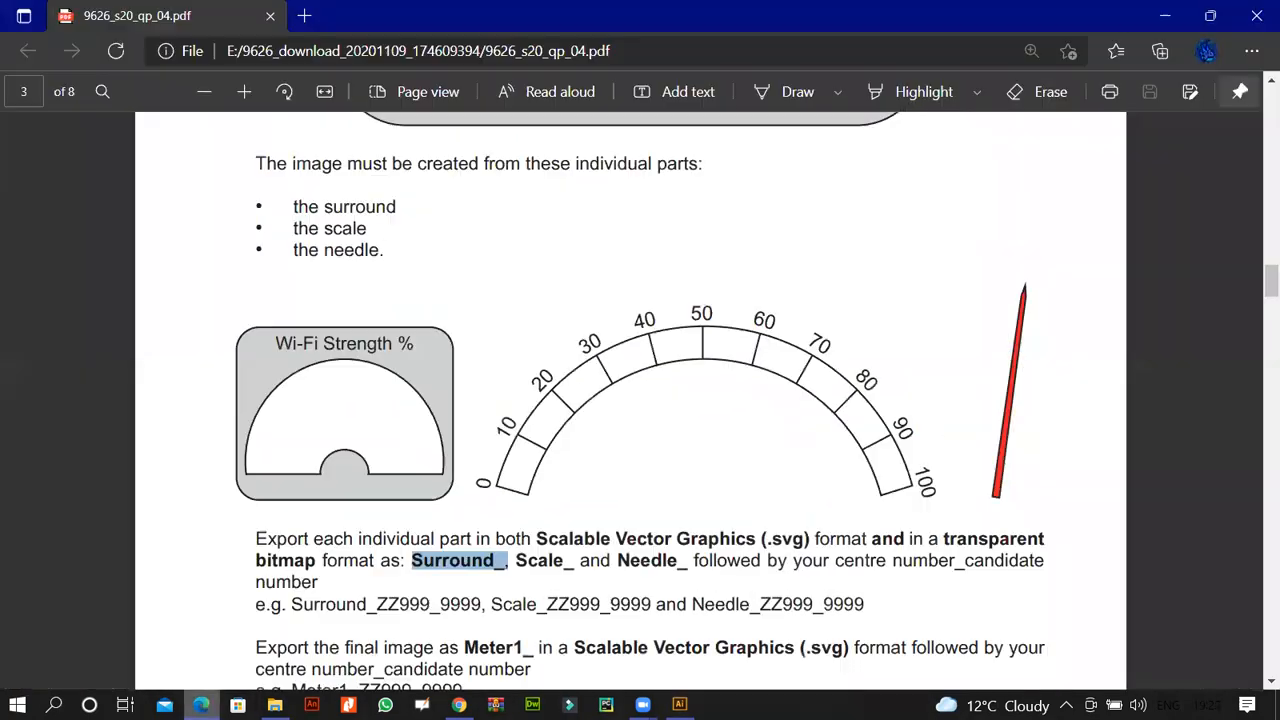
key(alt+Tab)
click(439, 417)
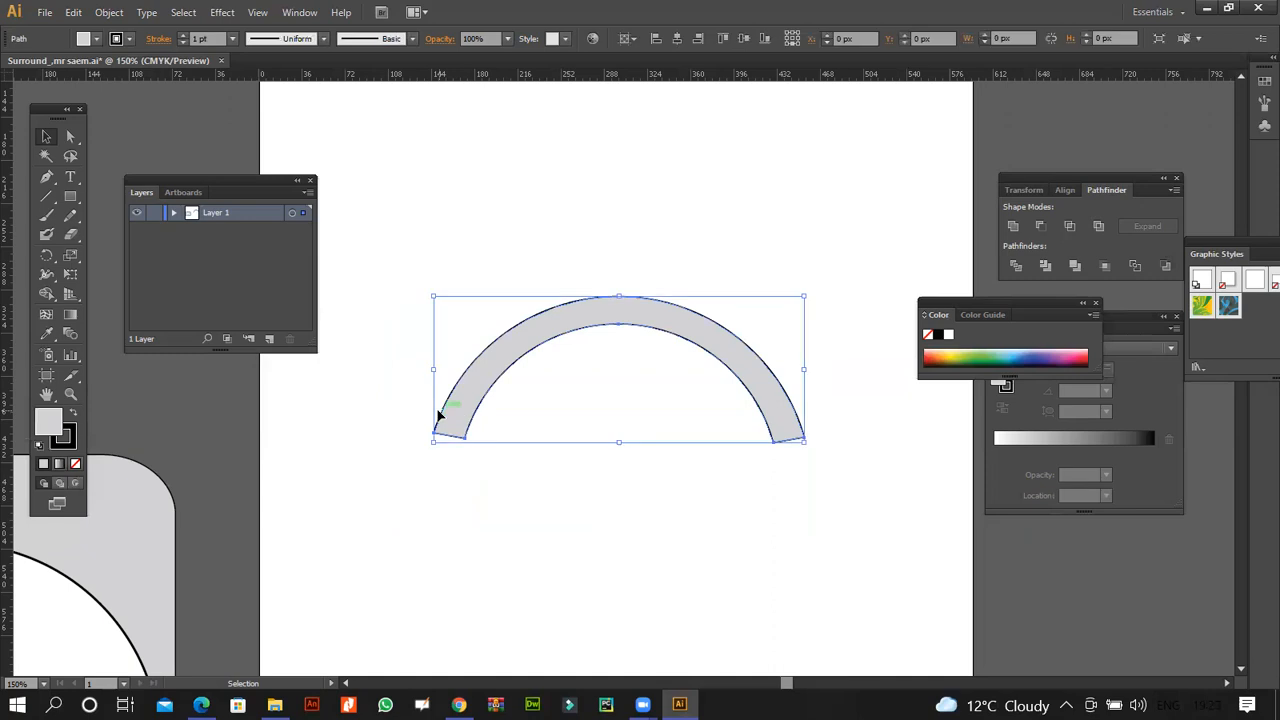
click(114, 40)
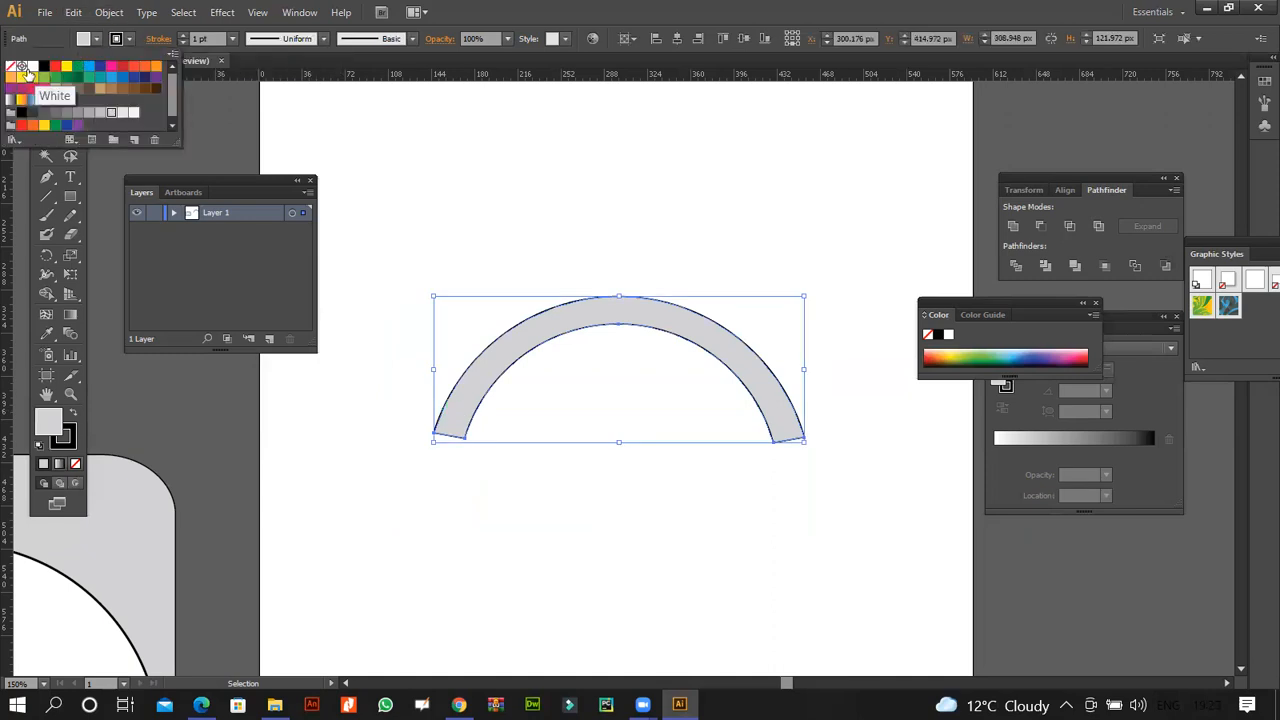
click(32, 67)
key(Escape)
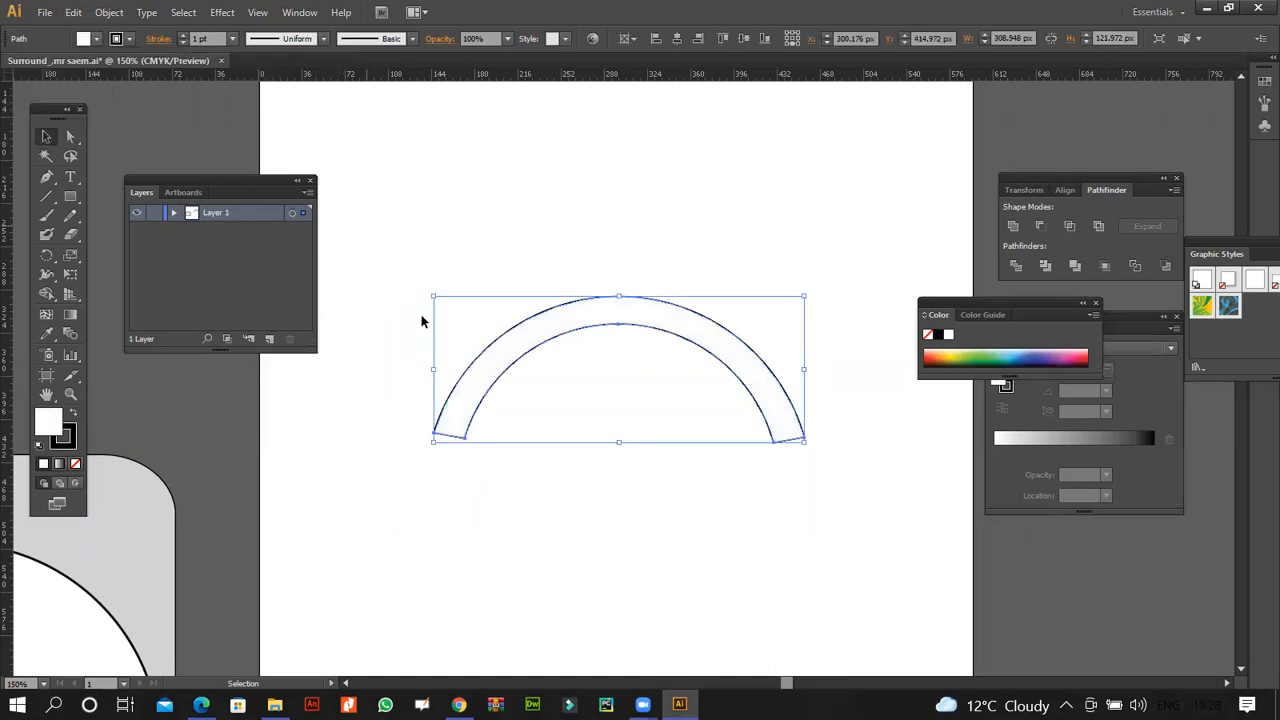
- Draw a vertical division line about 23 px long across the arc band at its top centre and compare with the exam paper
click(52, 199)
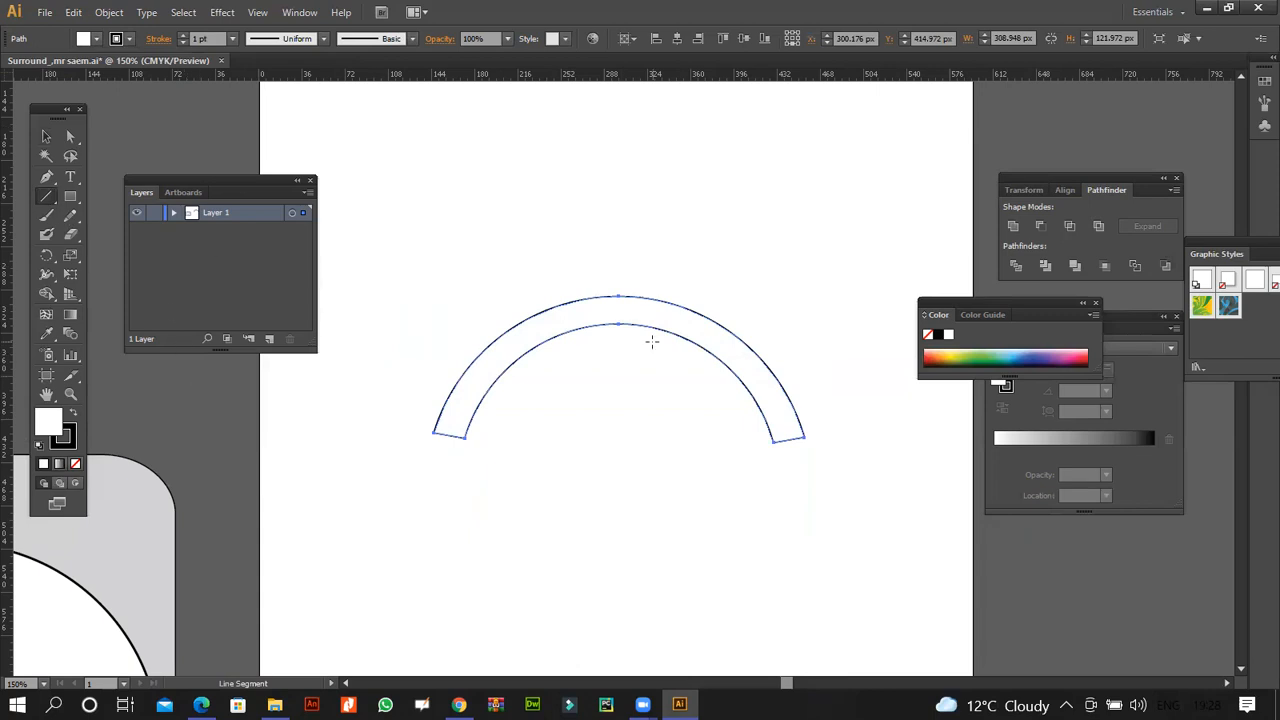
drag(616, 297, 617, 324)
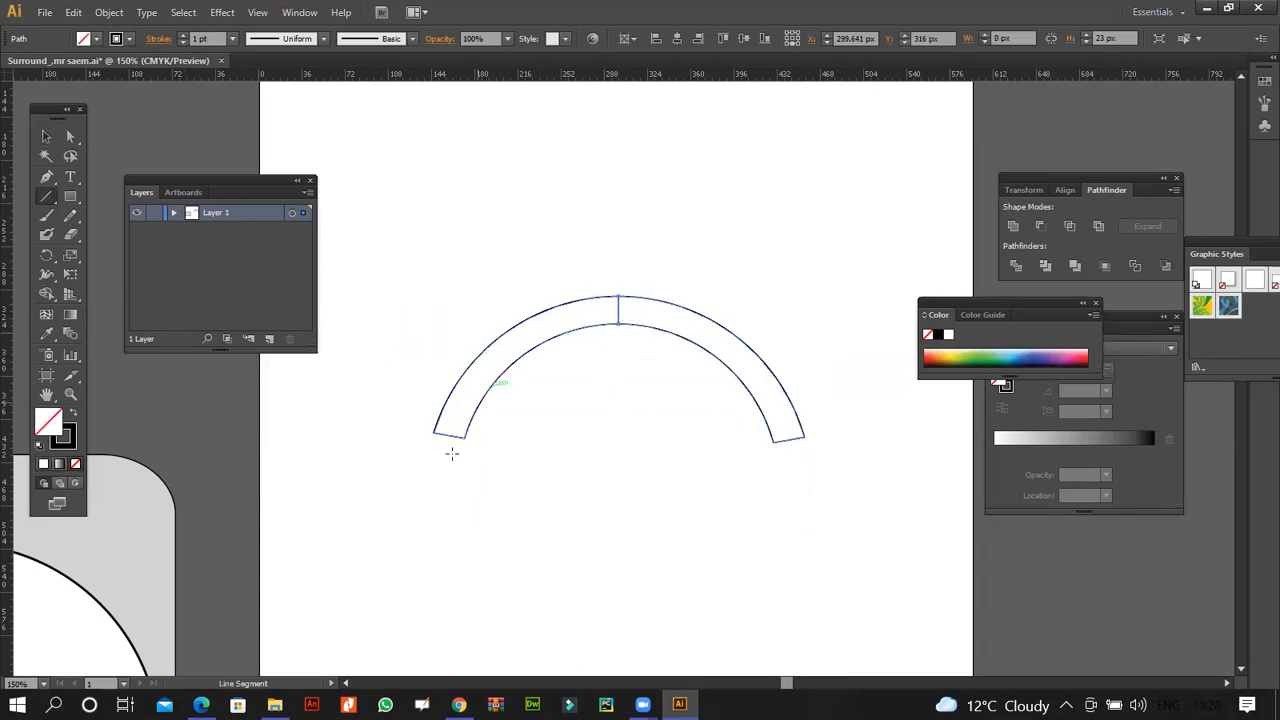
click(205, 705)
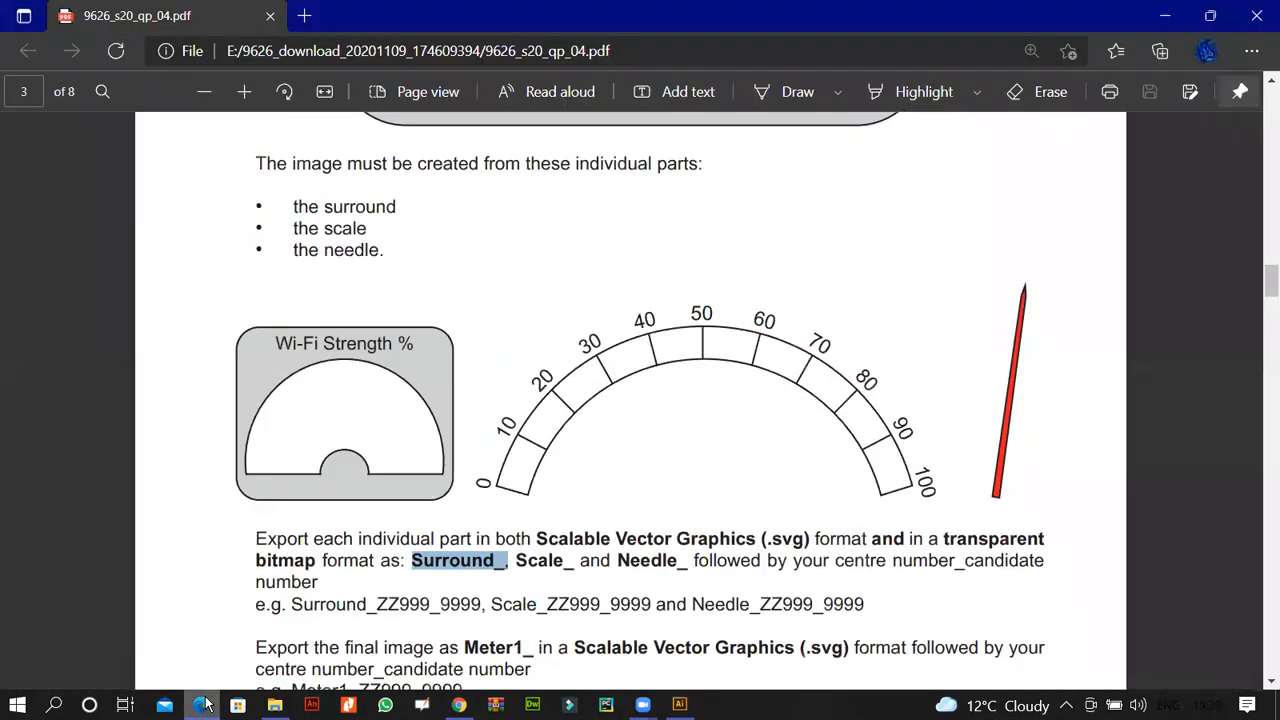
click(203, 705)
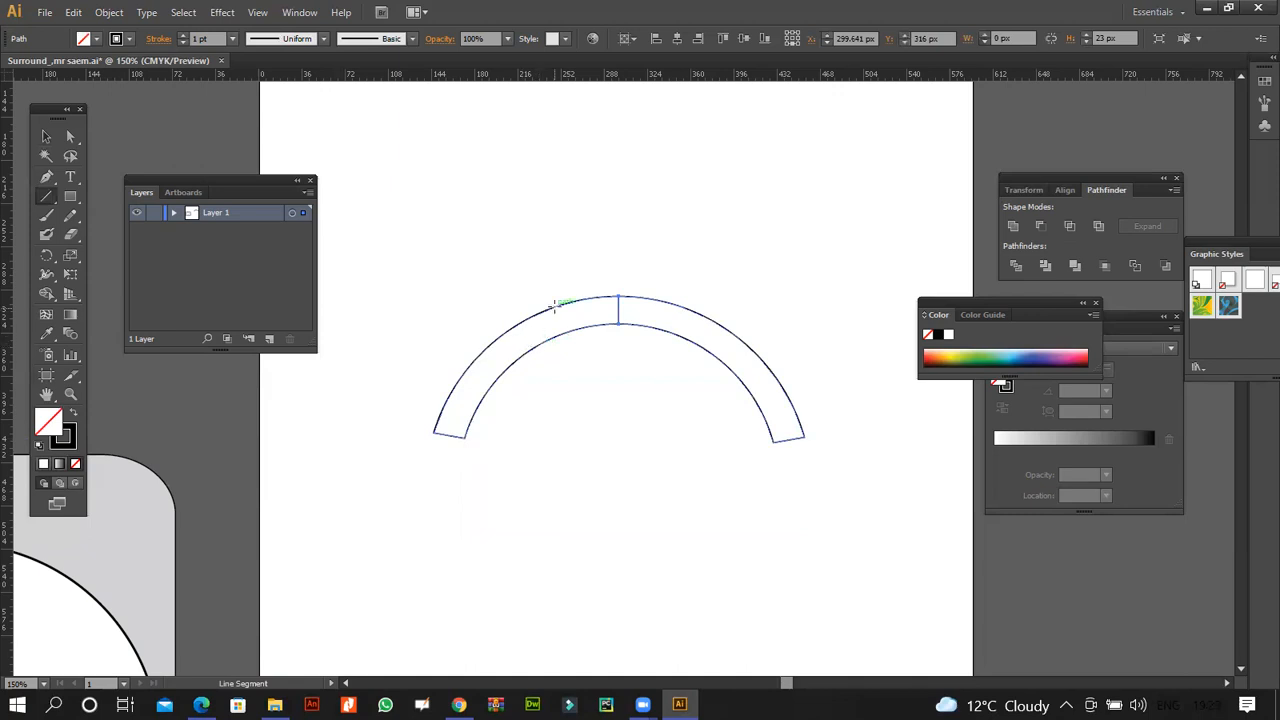
drag(555, 305, 514, 362)
key(ctrl+z)
click(205, 705)
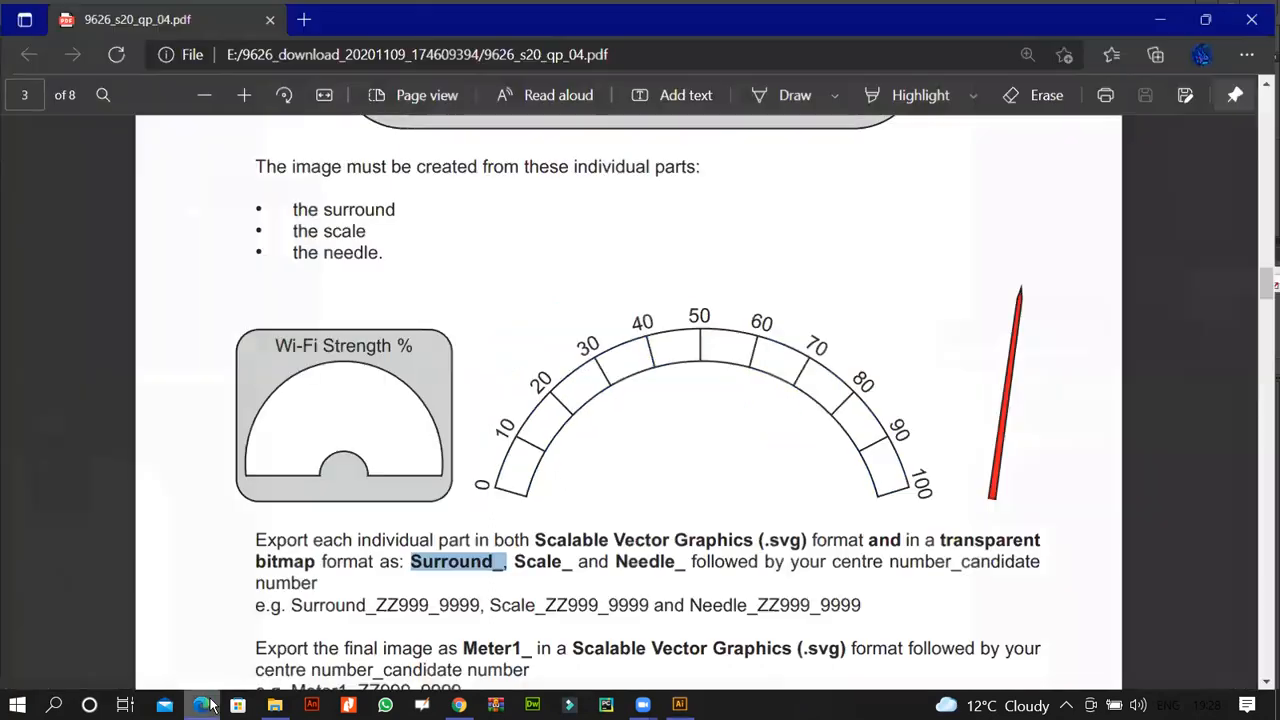
click(205, 705)
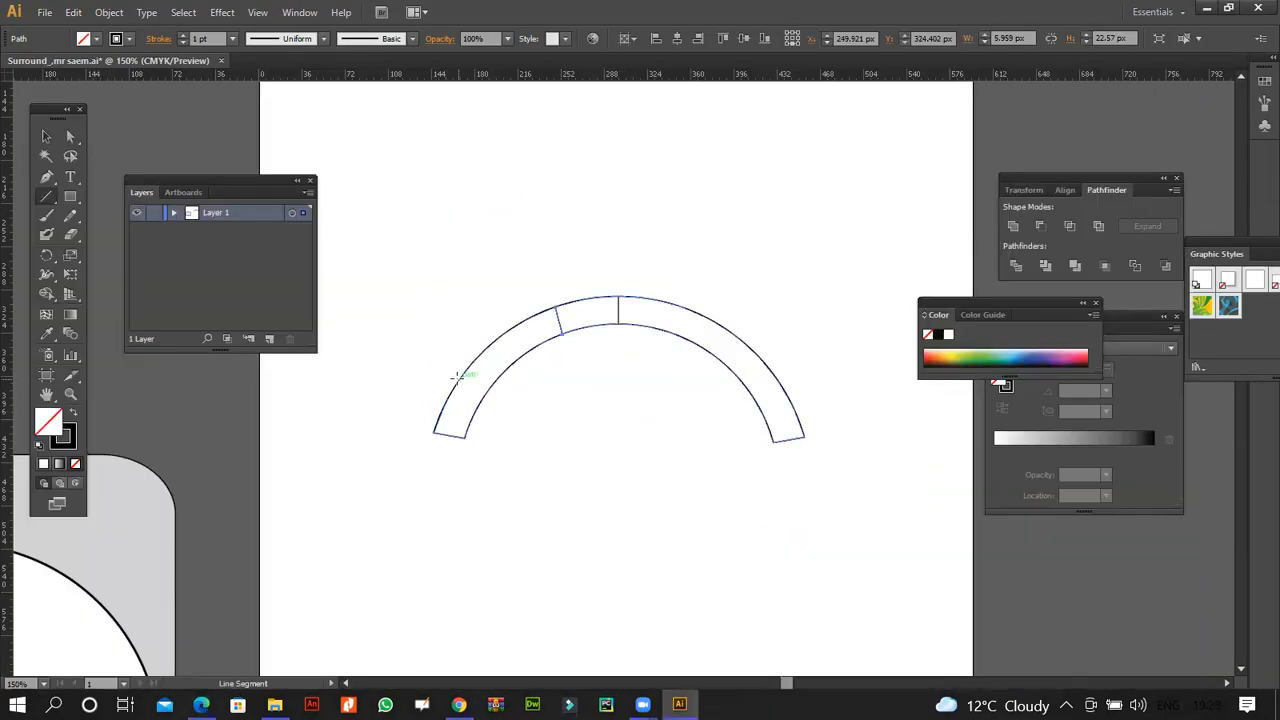
drag(460, 382, 596, 390)
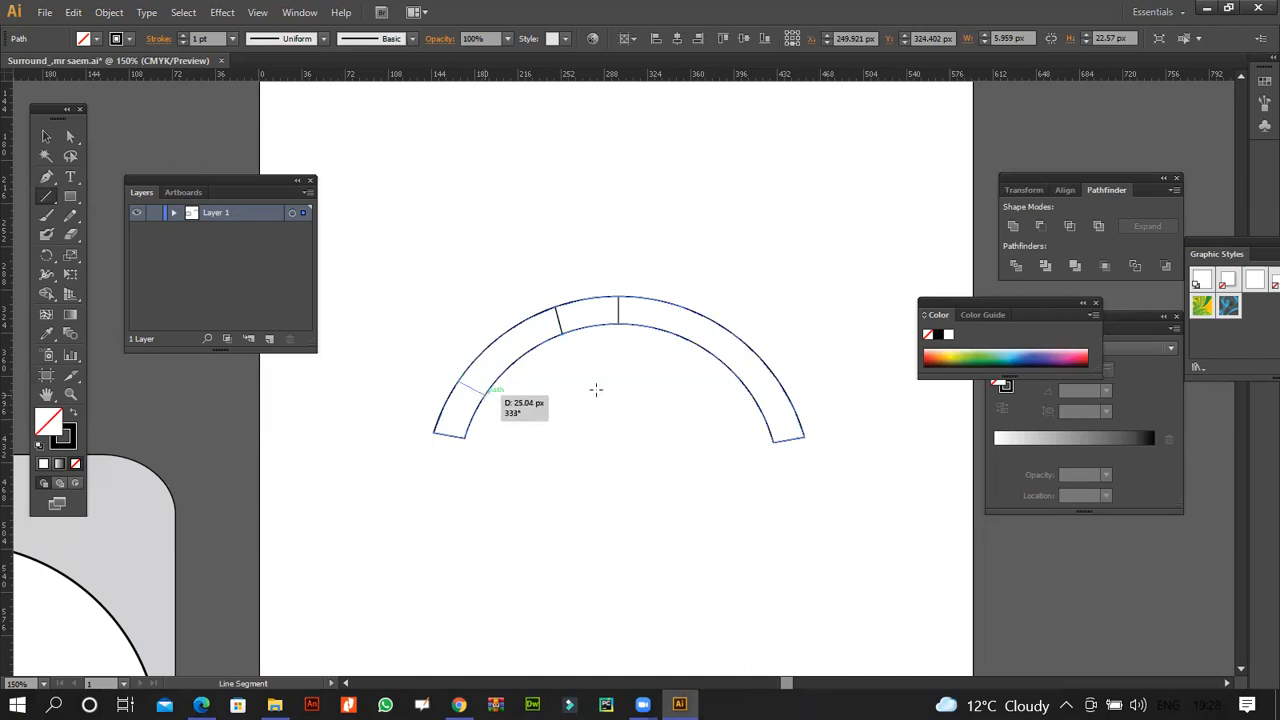
drag(817, 372, 754, 383)
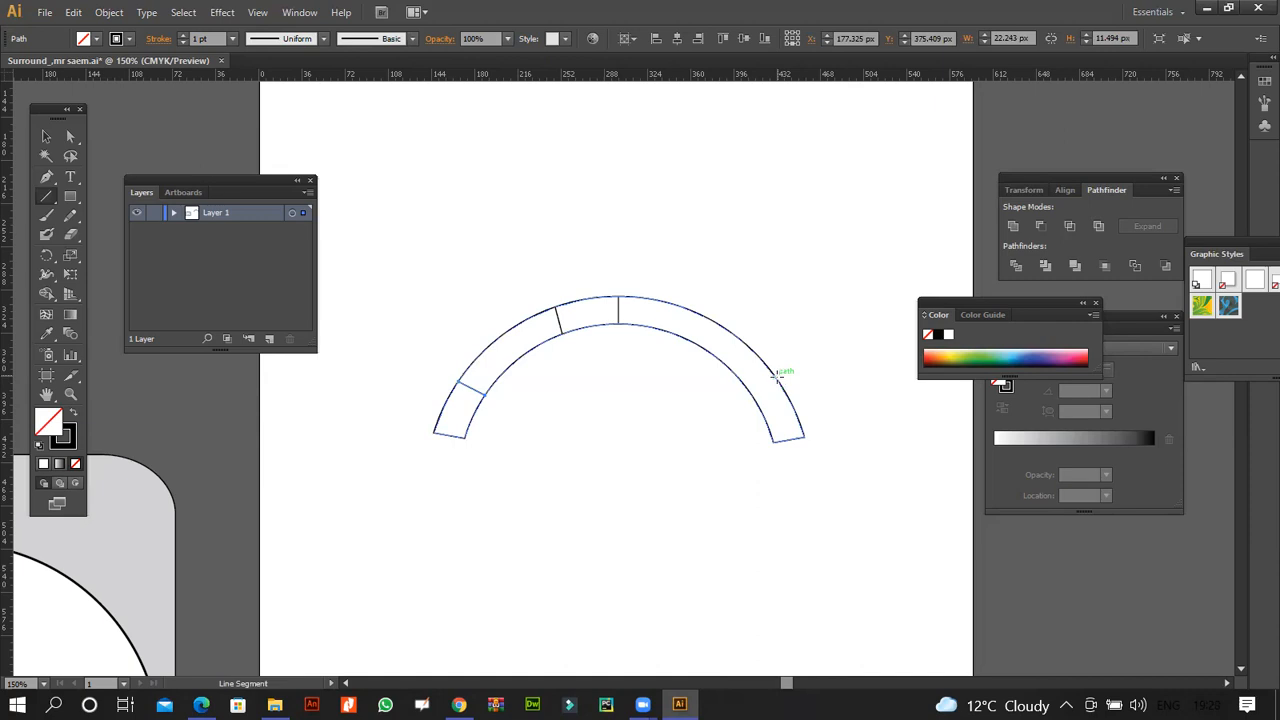
drag(776, 378, 759, 400)
drag(499, 338, 517, 359)
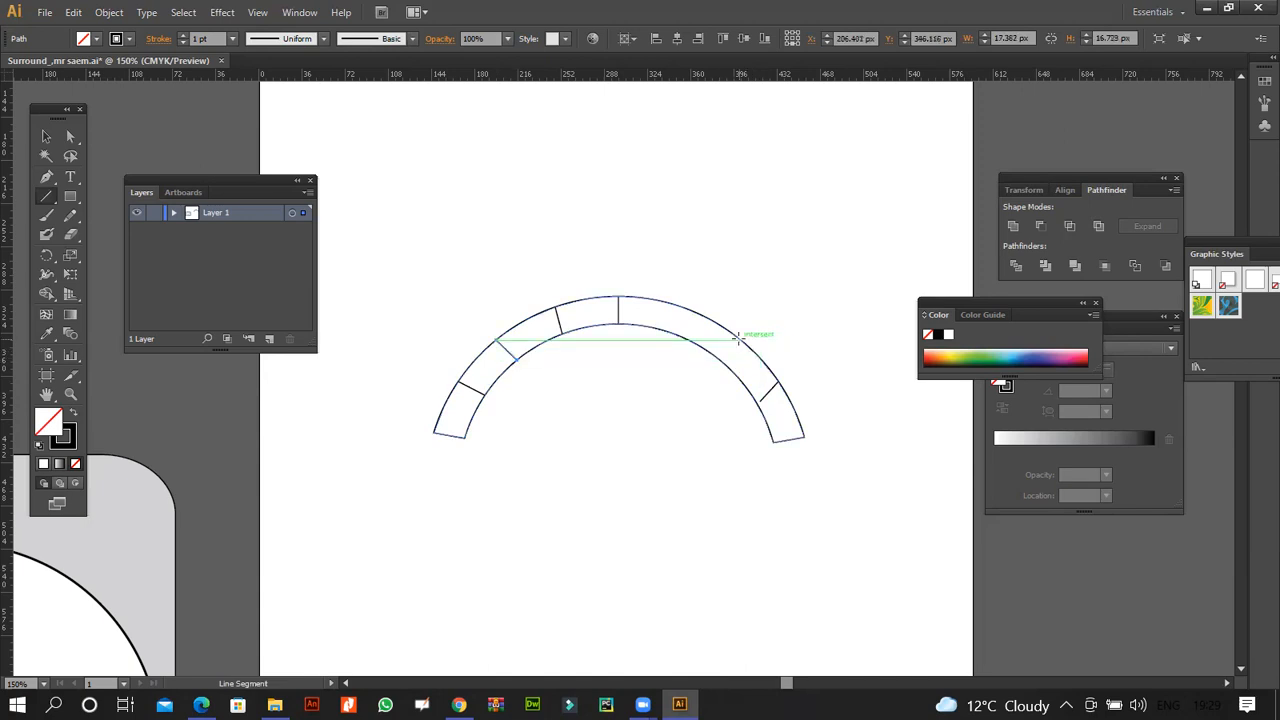
drag(738, 337, 723, 358)
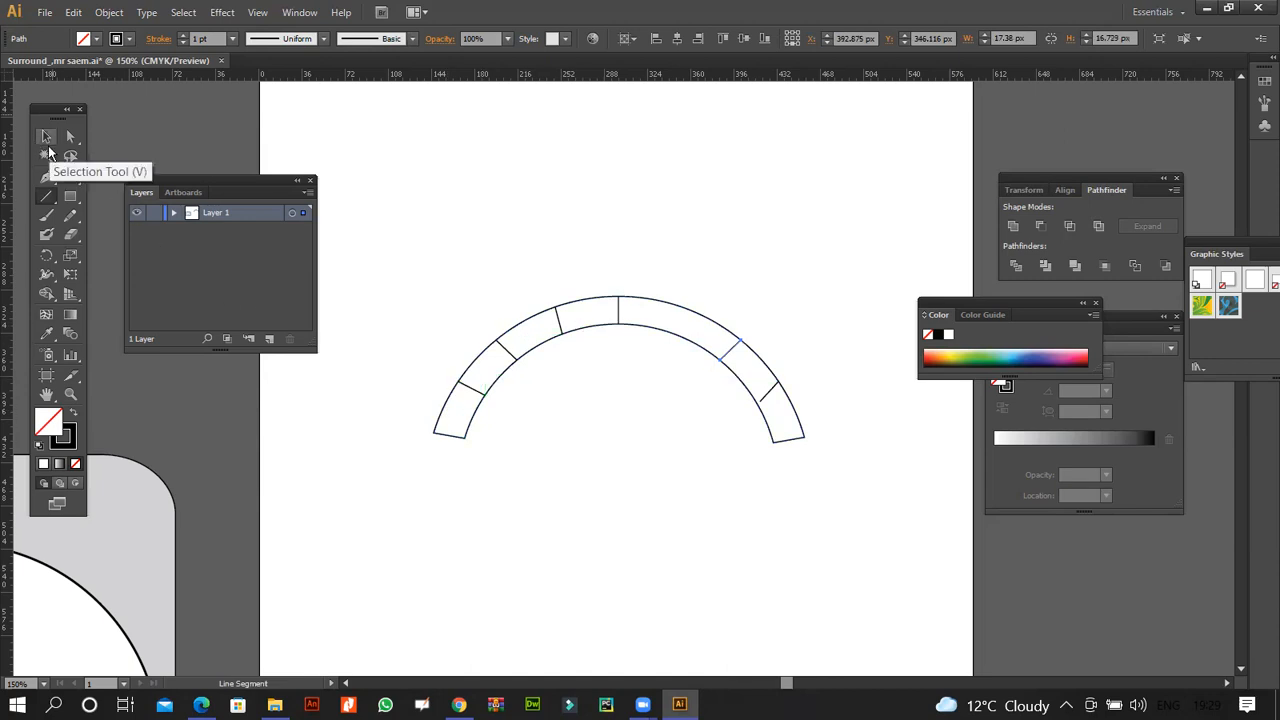
key(ctrl+z)
key(ctrl+z)
key(ctrl+z)
key(ctrl+z)
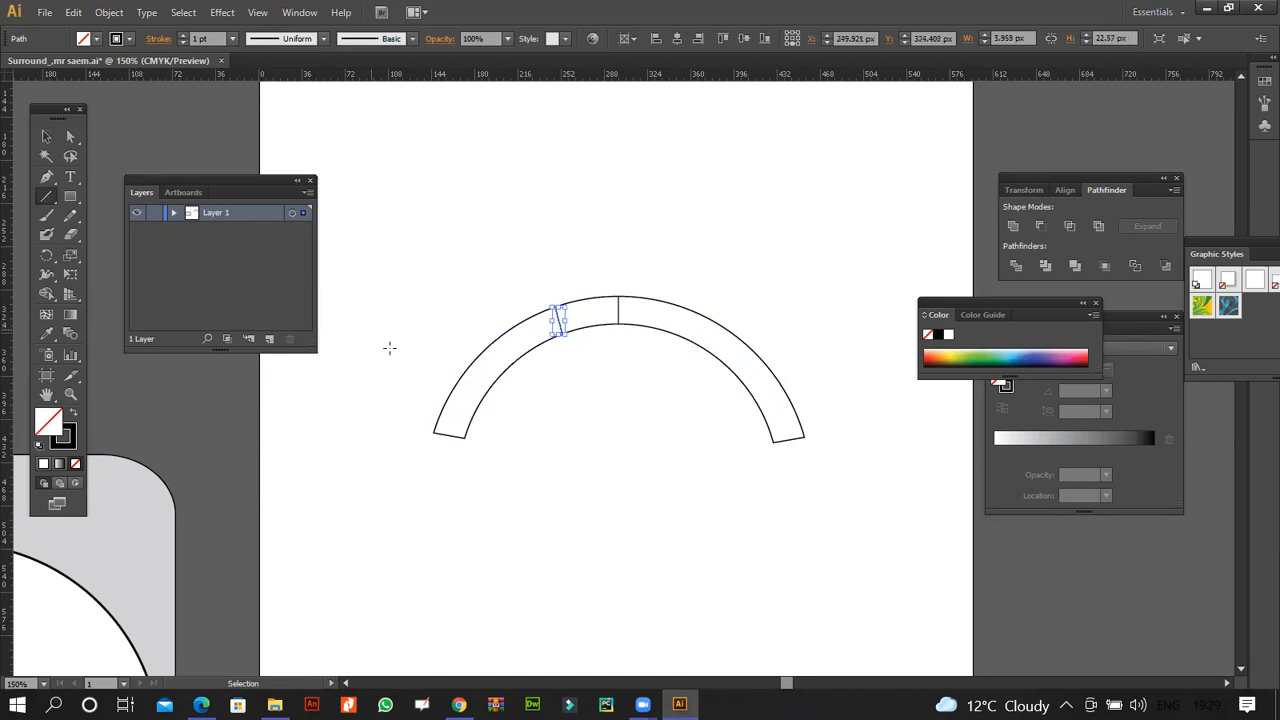
key(ctrl+z)
- Draw four roughly evenly spaced division lines across the left half of the arc band, between its end and the centre line
drag(449, 390, 480, 402)
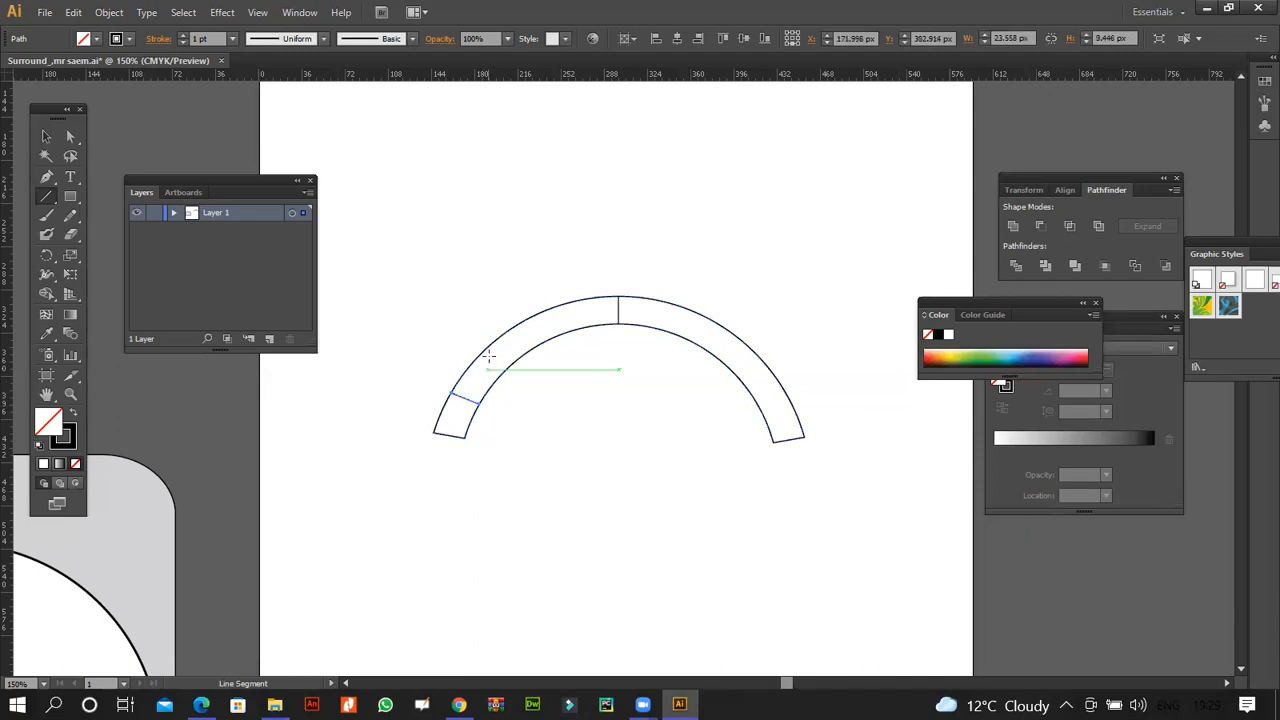
drag(484, 352, 502, 372)
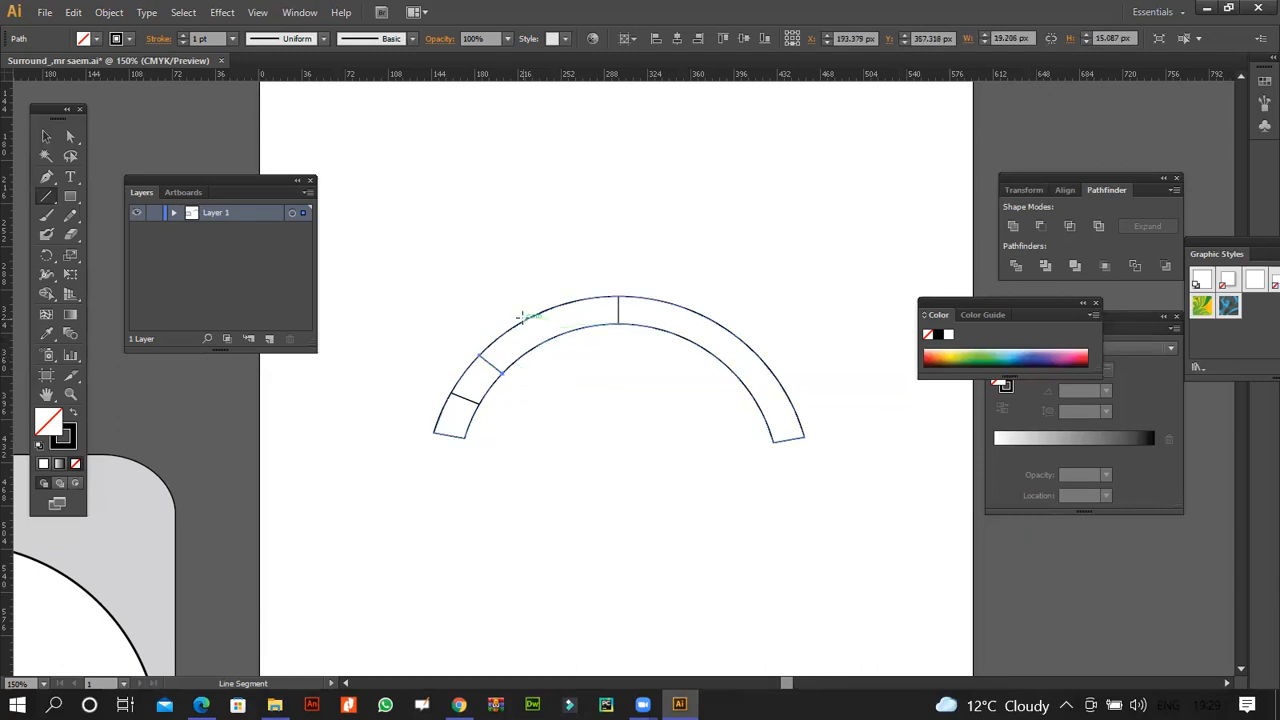
drag(520, 323, 537, 344)
mouse_move(567, 300)
mouse_down()
mouse_move(586, 326)
mouse_move(572, 332)
mouse_up()
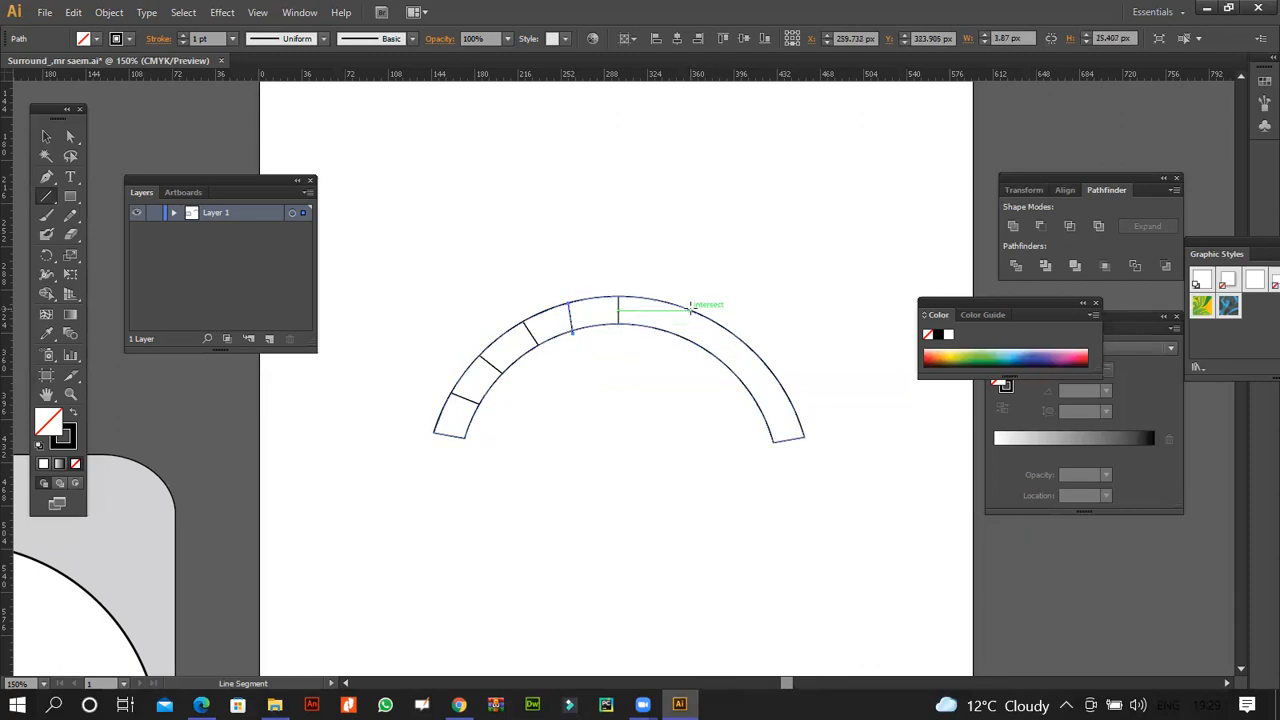
- Draw four division lines across the right half of the arc band, aligned in height with those on the left half
drag(684, 306, 674, 333)
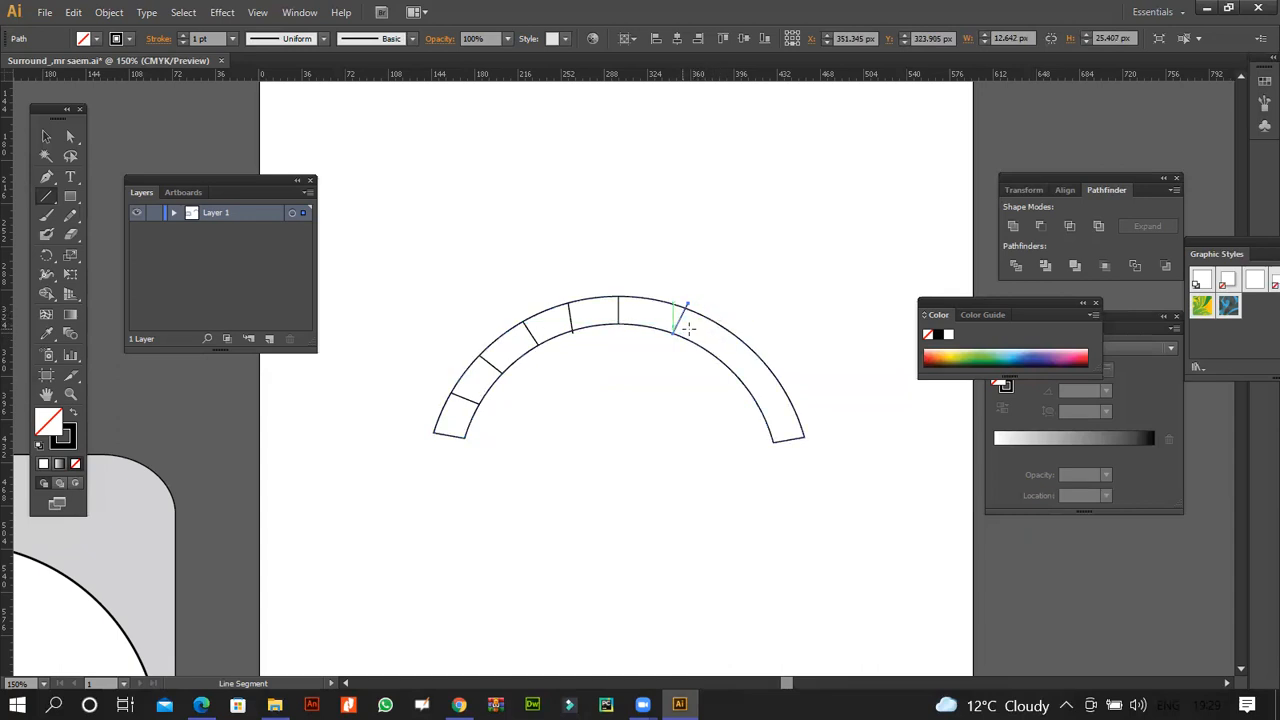
key(ctrl+z)
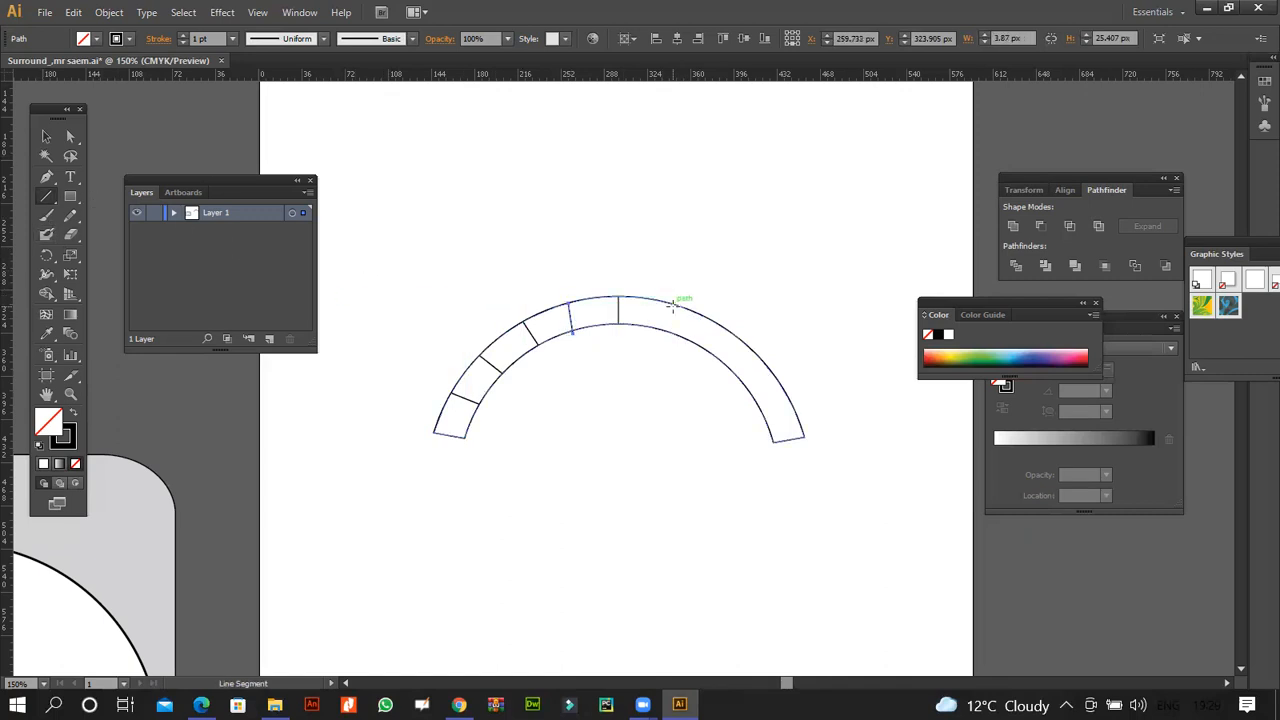
mouse_move(670, 300)
mouse_down()
mouse_move(663, 331)
mouse_move(714, 334)
mouse_move(708, 350)
mouse_up()
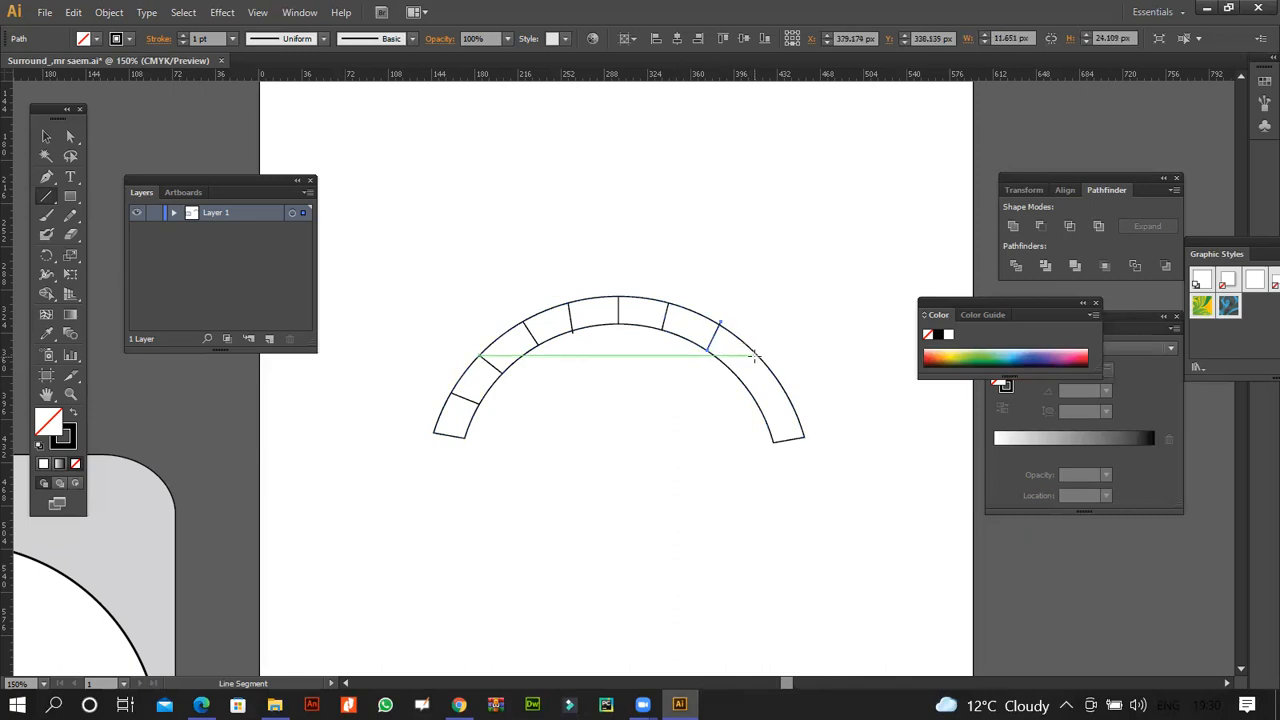
drag(758, 350, 738, 377)
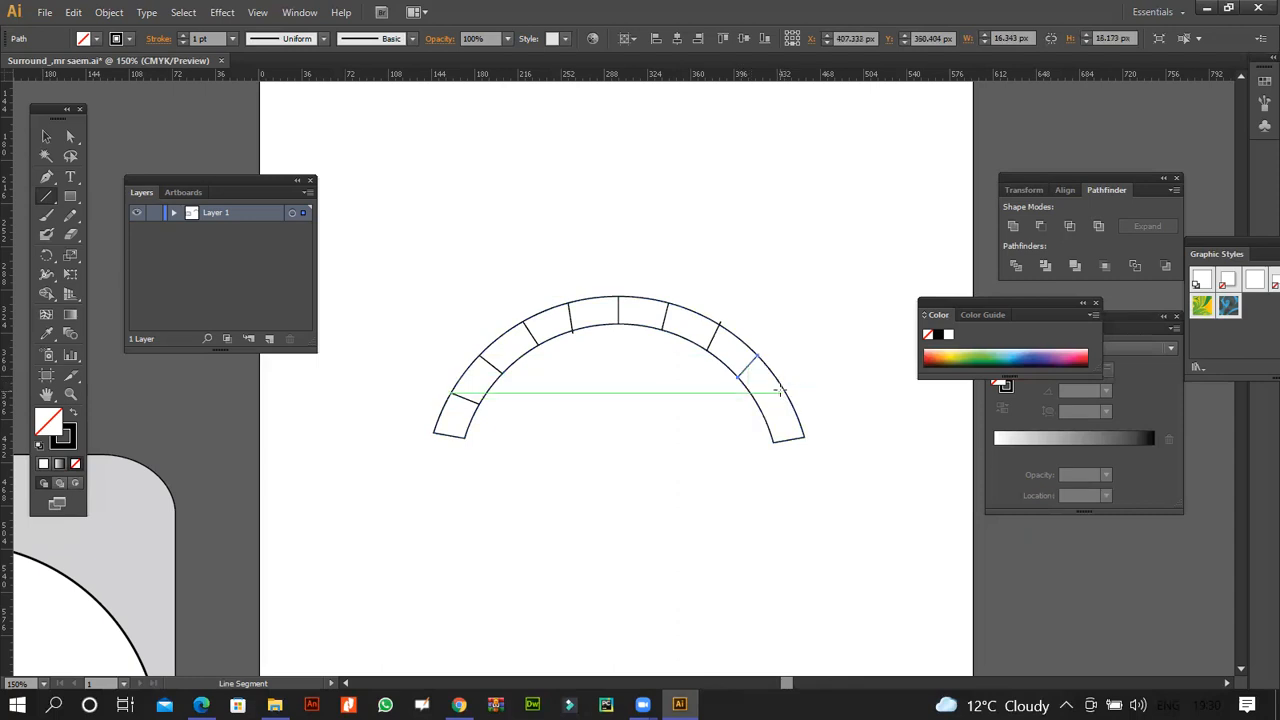
drag(781, 393, 756, 405)
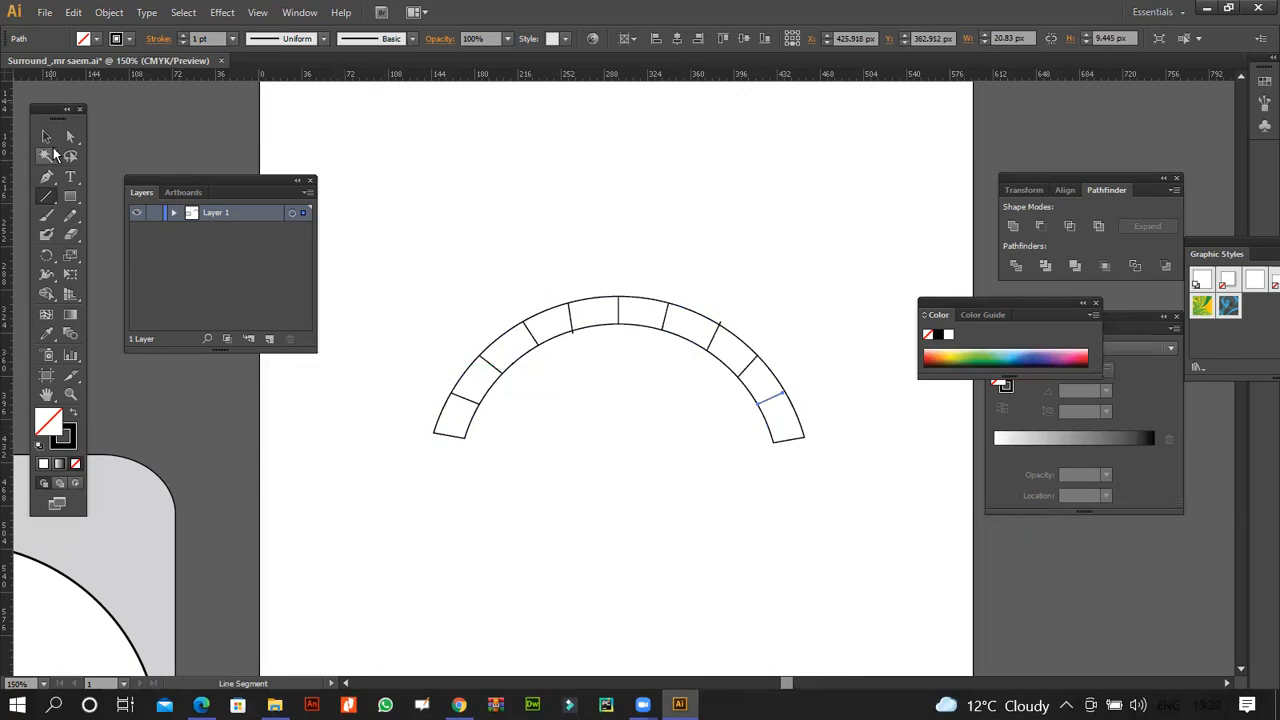
- Switch to the exam paper in Edge, copy the required file name text "Scale_ a" and return to Illustrator
click(201, 704)
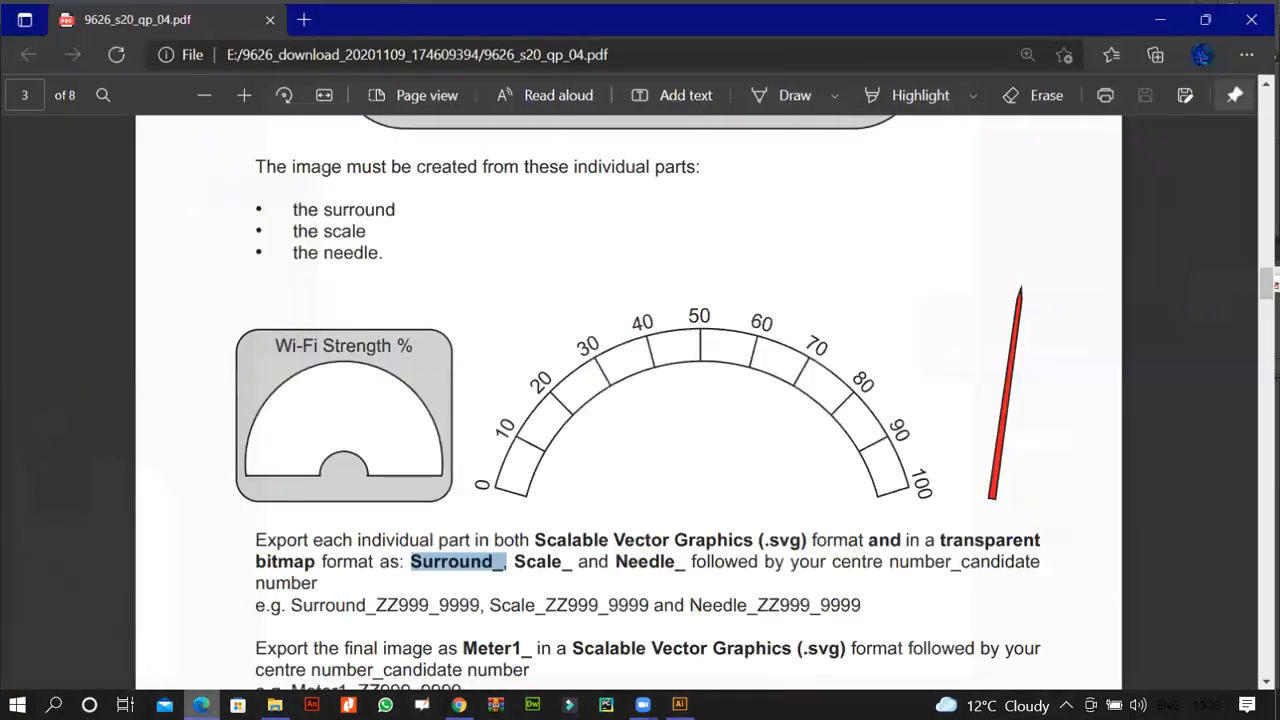
click(201, 704)
click(201, 704)
drag(585, 560, 513, 566)
click(513, 562)
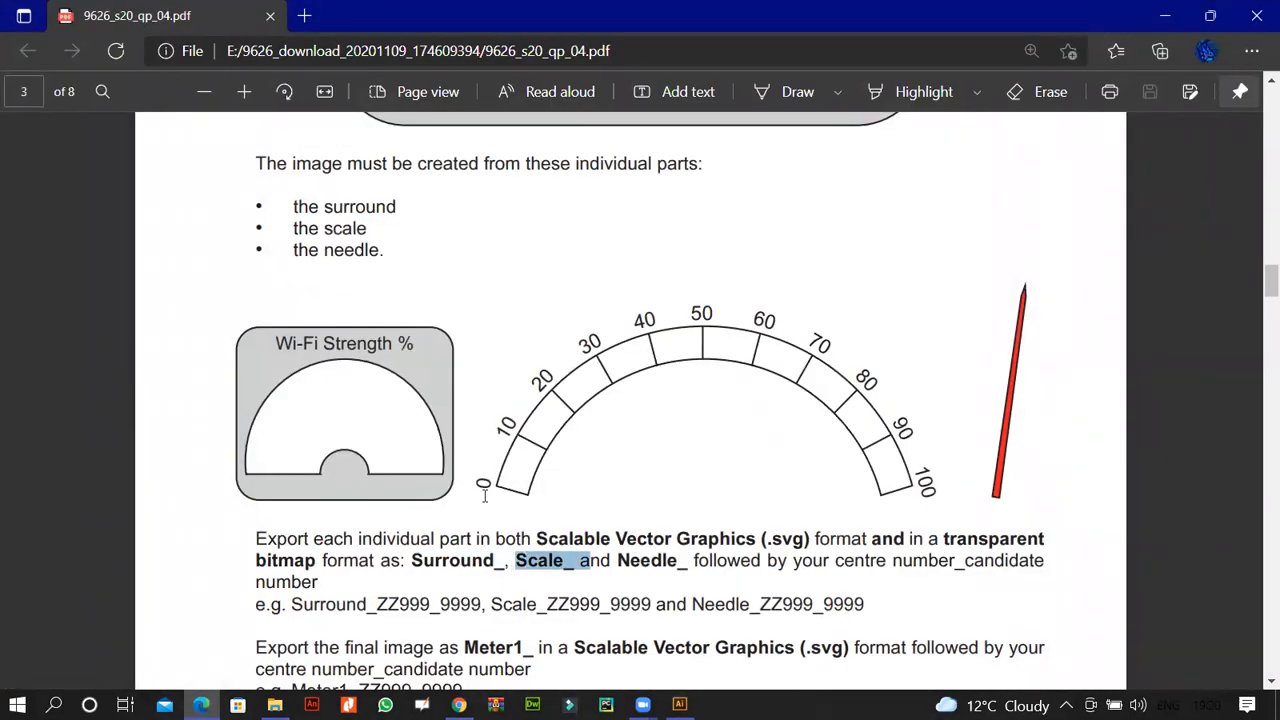
key(alt+Tab)
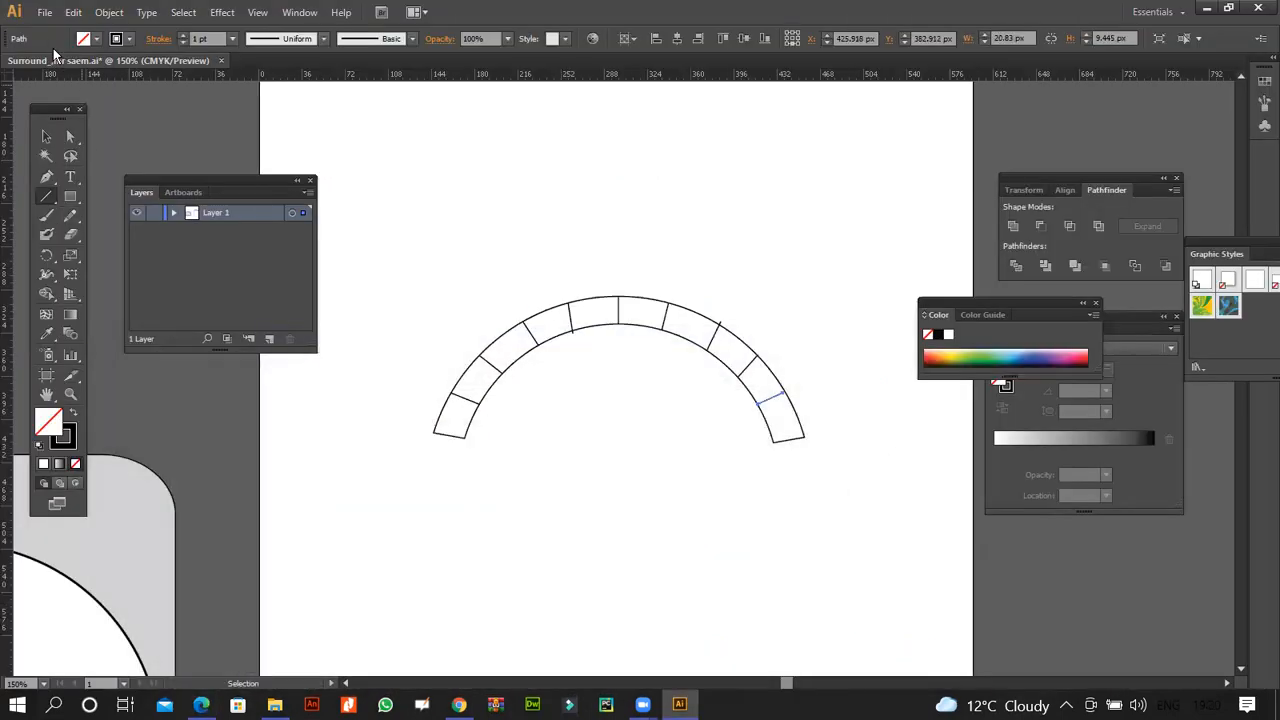
- Save the scale drawing in the 2020 p4 folder as an SVG file named "Scale_ a", keeping the default SVG options
click(45, 12)
click(97, 171)
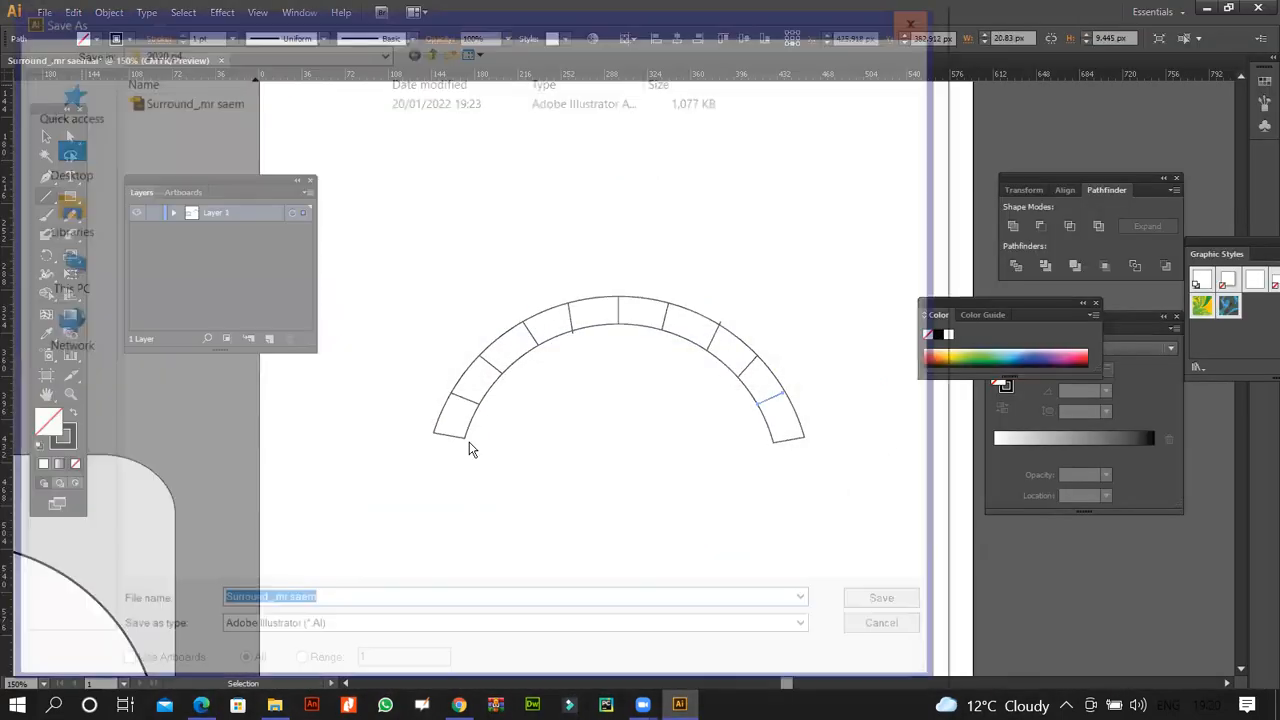
text(Scale_ a)
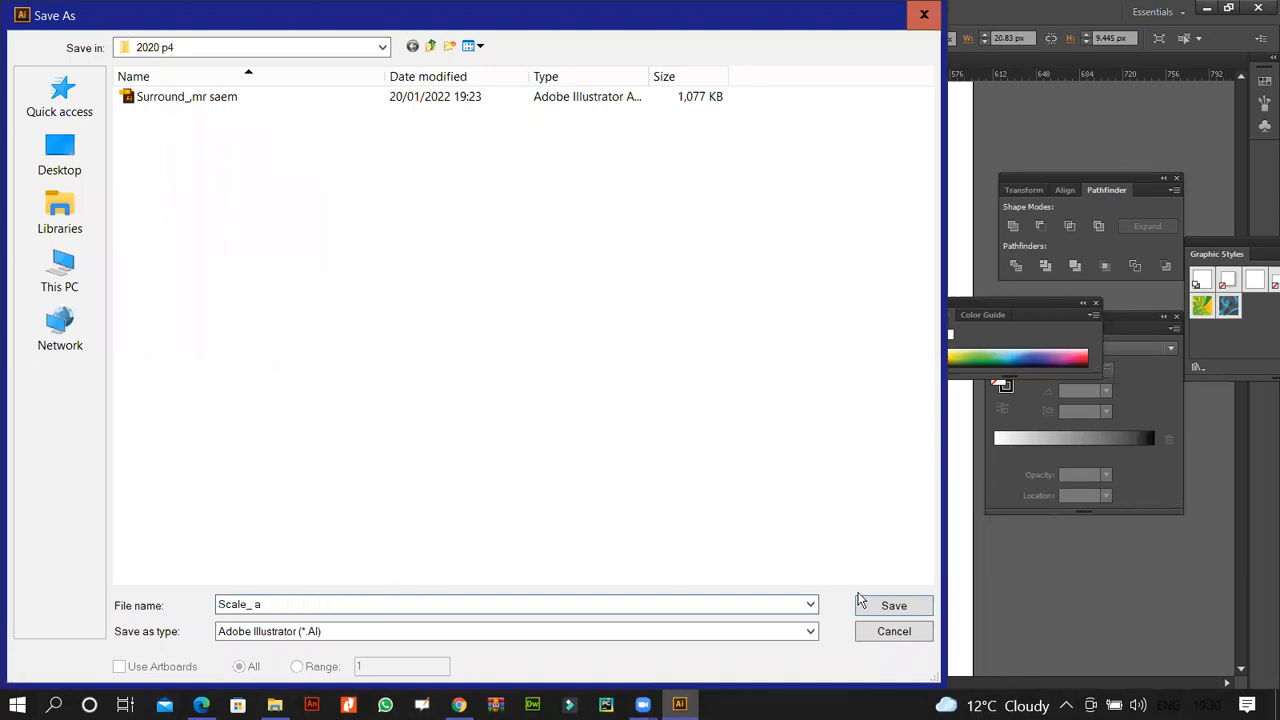
click(694, 632)
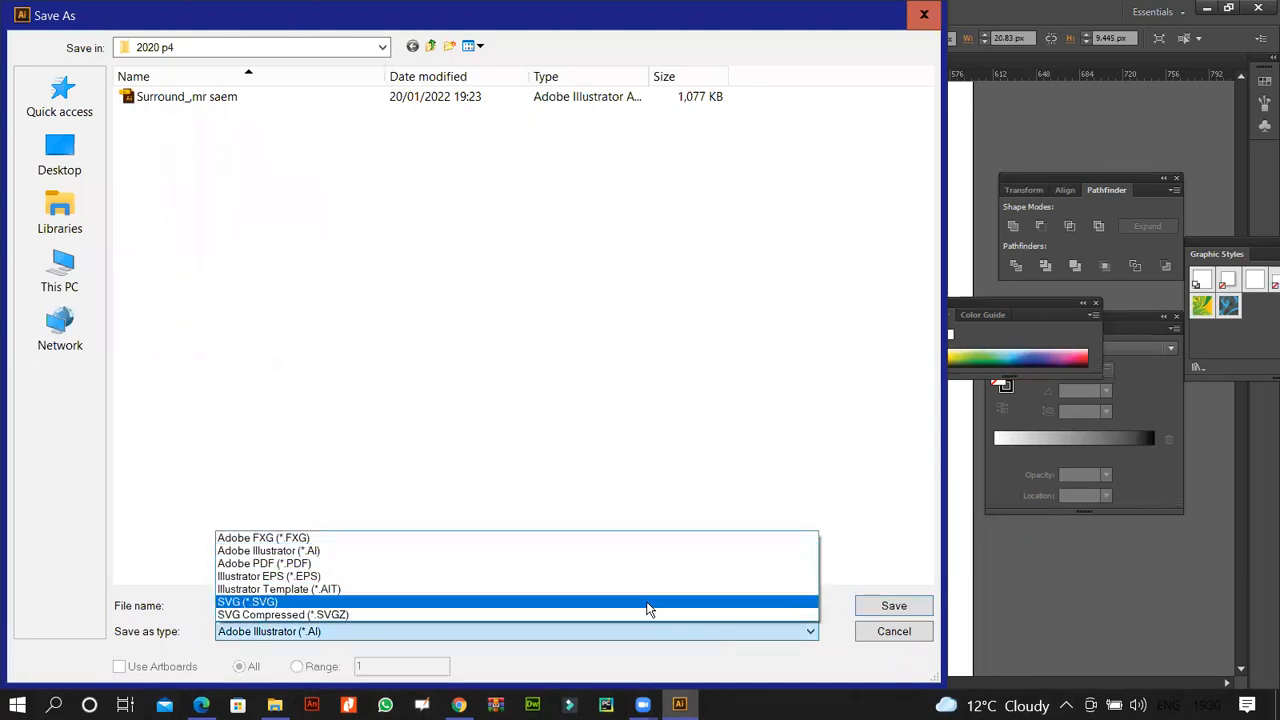
click(651, 603)
click(896, 605)
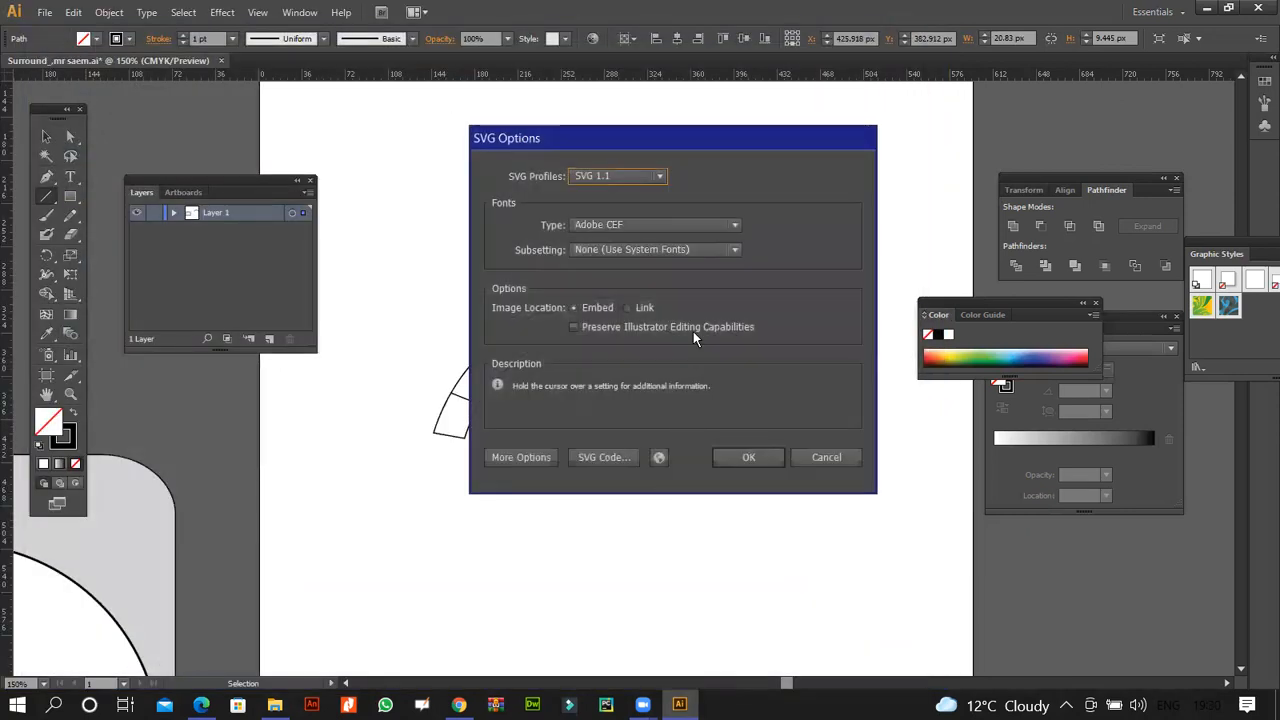
click(748, 457)
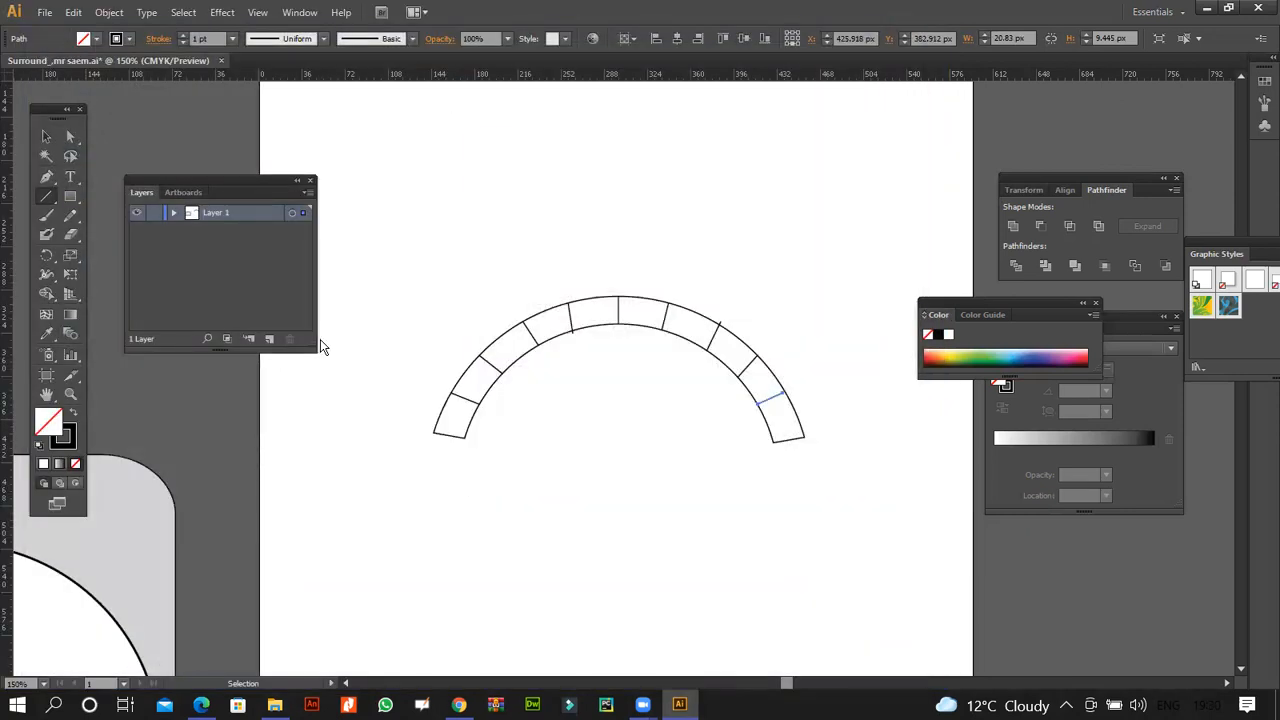
- Export the scale with Save for Web as a transparent PNG-24 named "Scale_-a"
click(43, 13)
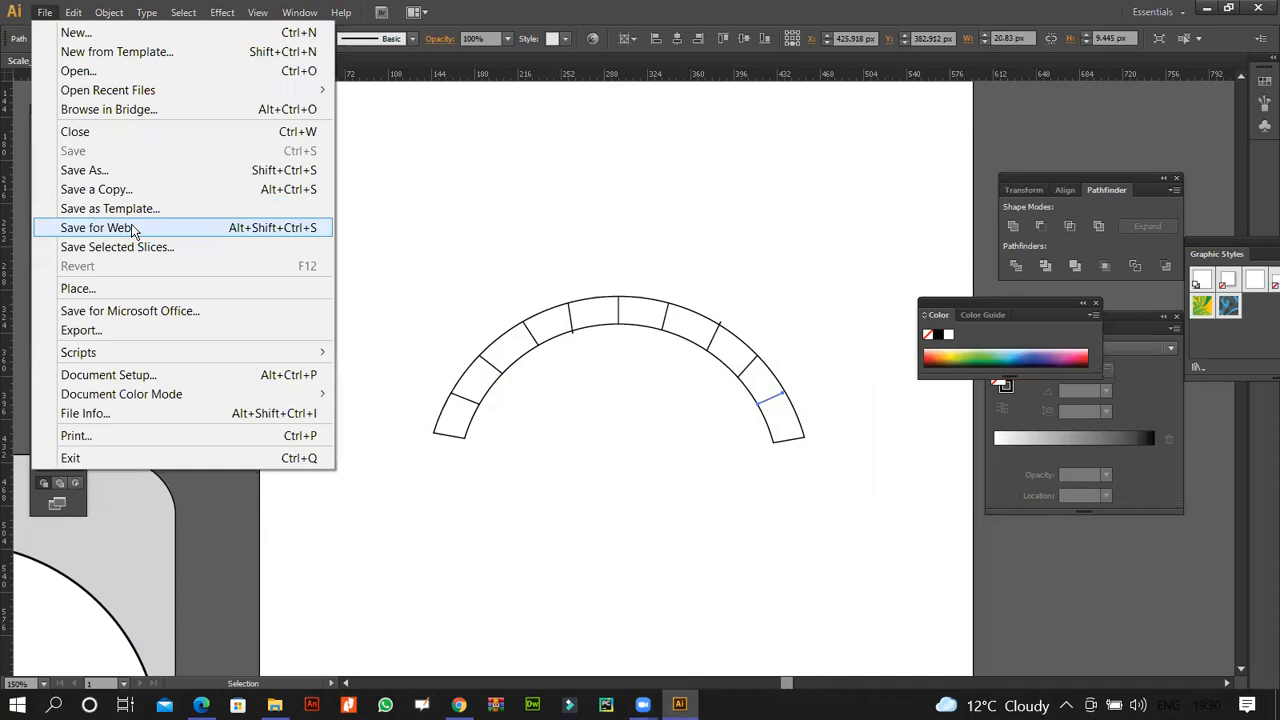
click(132, 231)
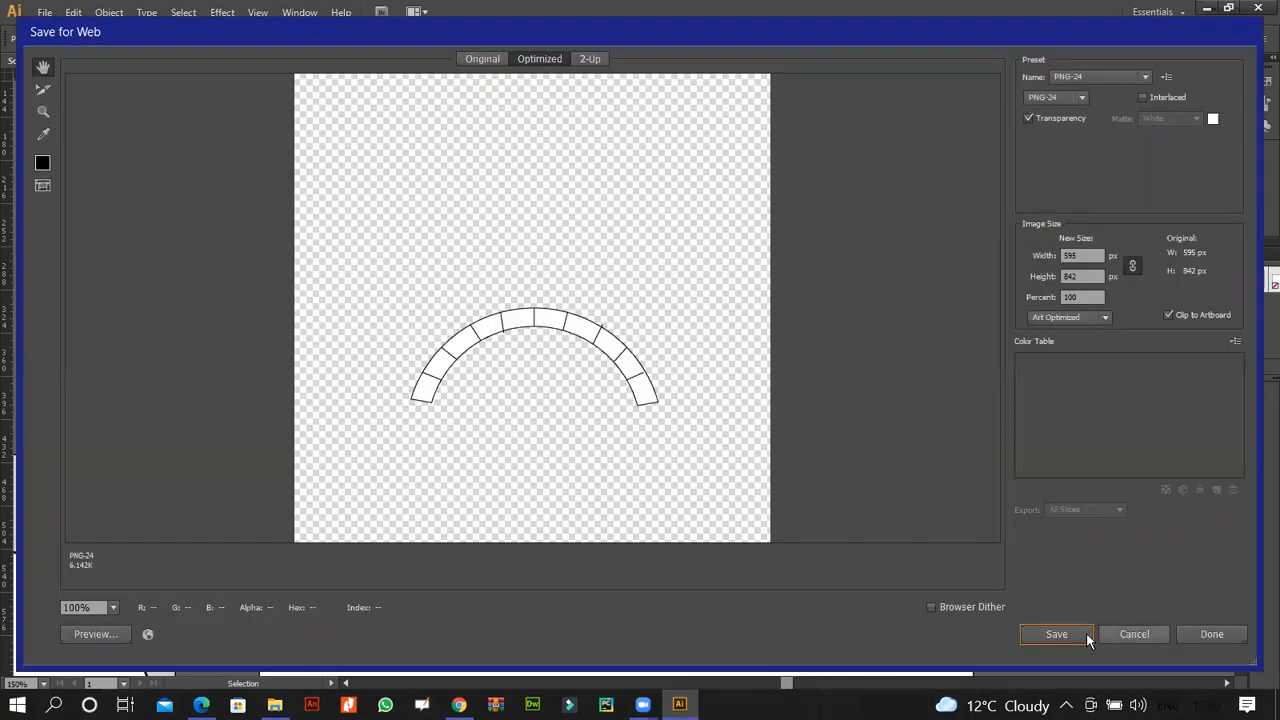
click(1062, 633)
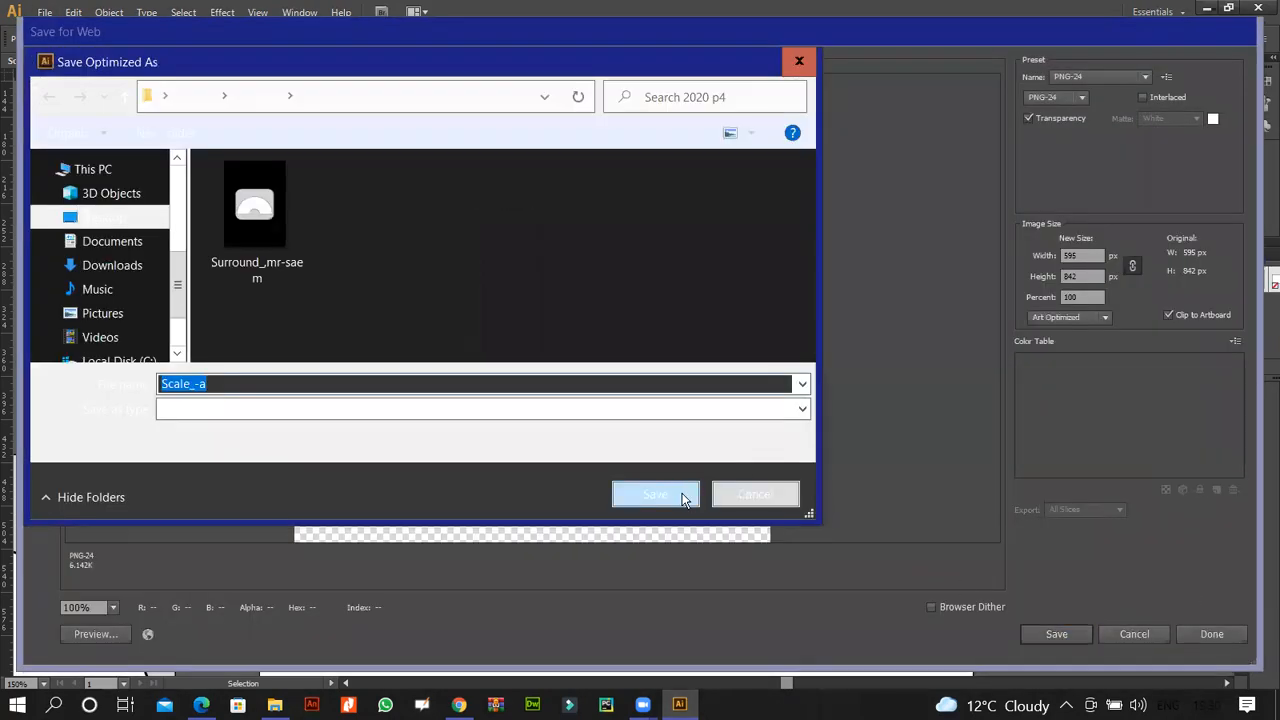
click(655, 495)
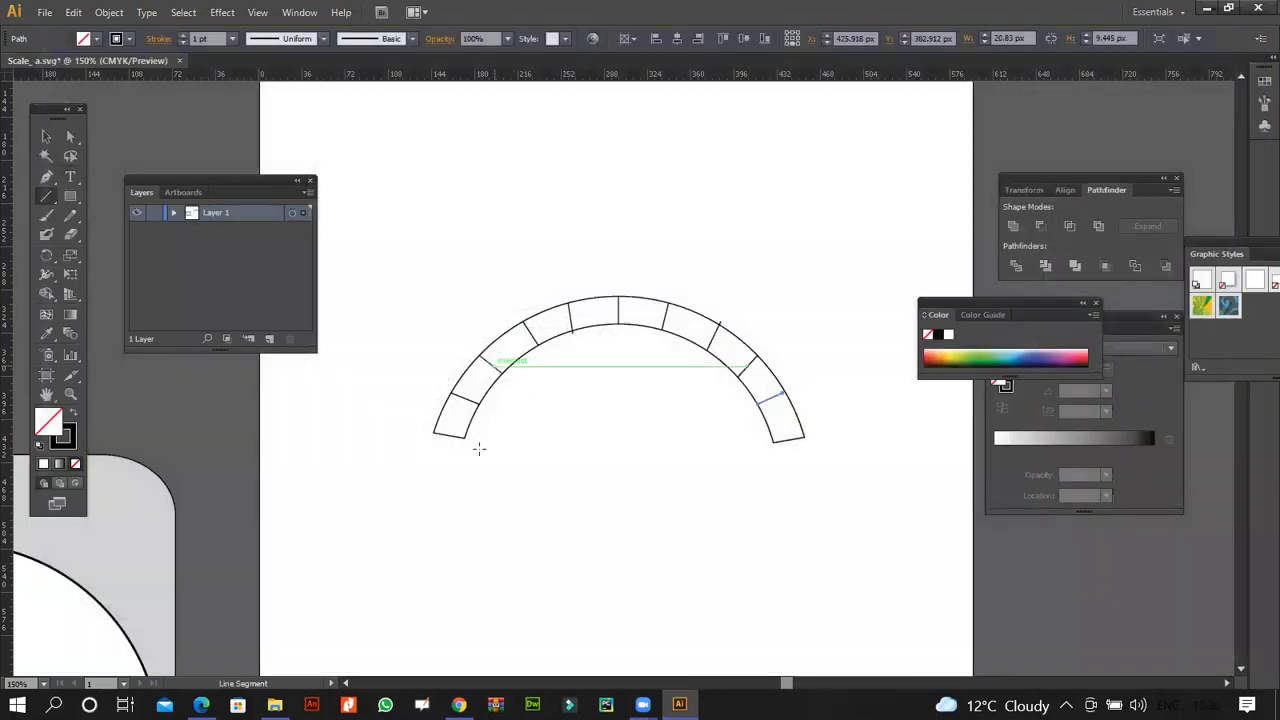
- Select the whole divided scale and move it off the artboard onto the empty canvas beside it
click(46, 136)
drag(416, 270, 910, 516)
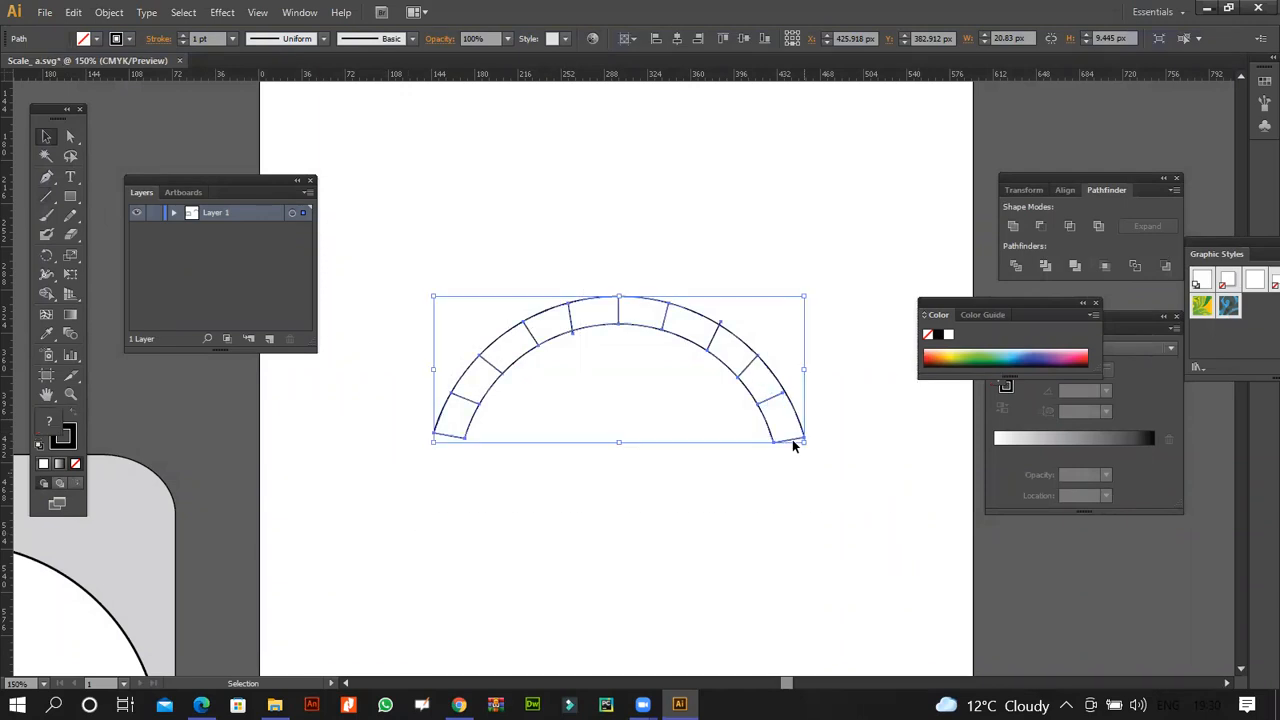
drag(722, 345, 77, 280)
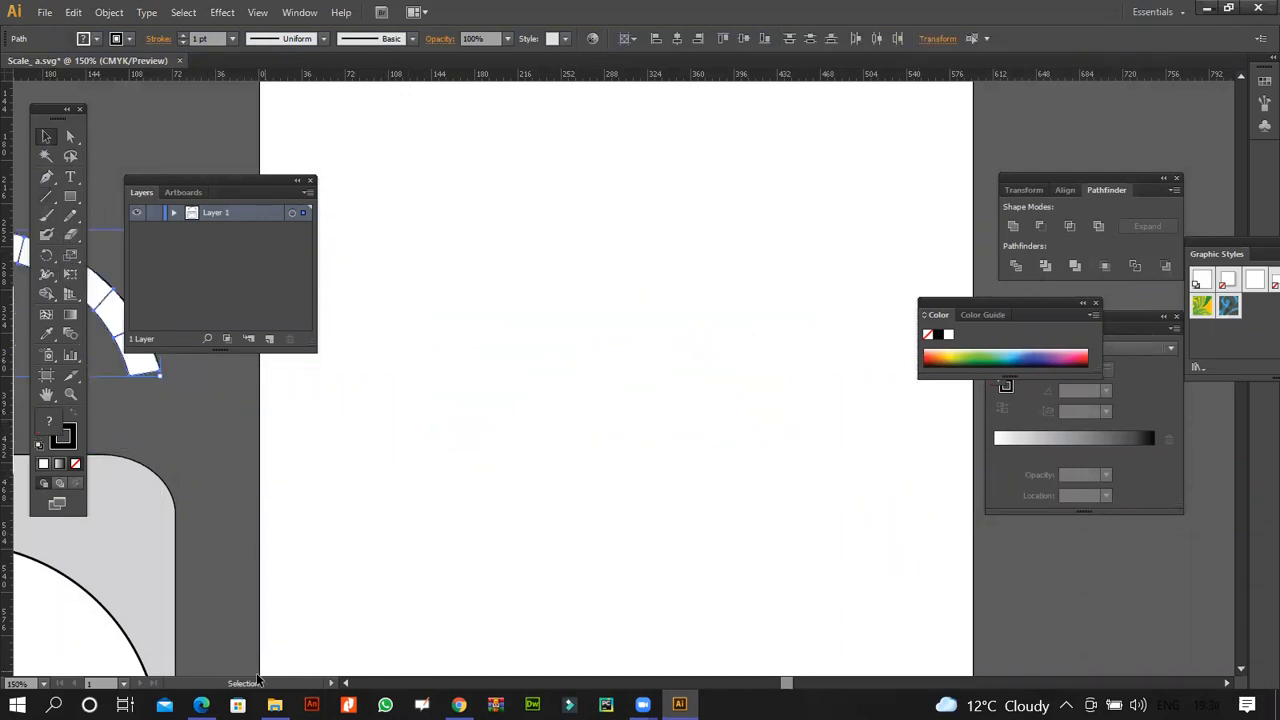
- Check the needle in the exam paper in Edge, return to Illustrator and draw a thin pointed needle outline about 258 px tall with the Pen tool
click(201, 705)
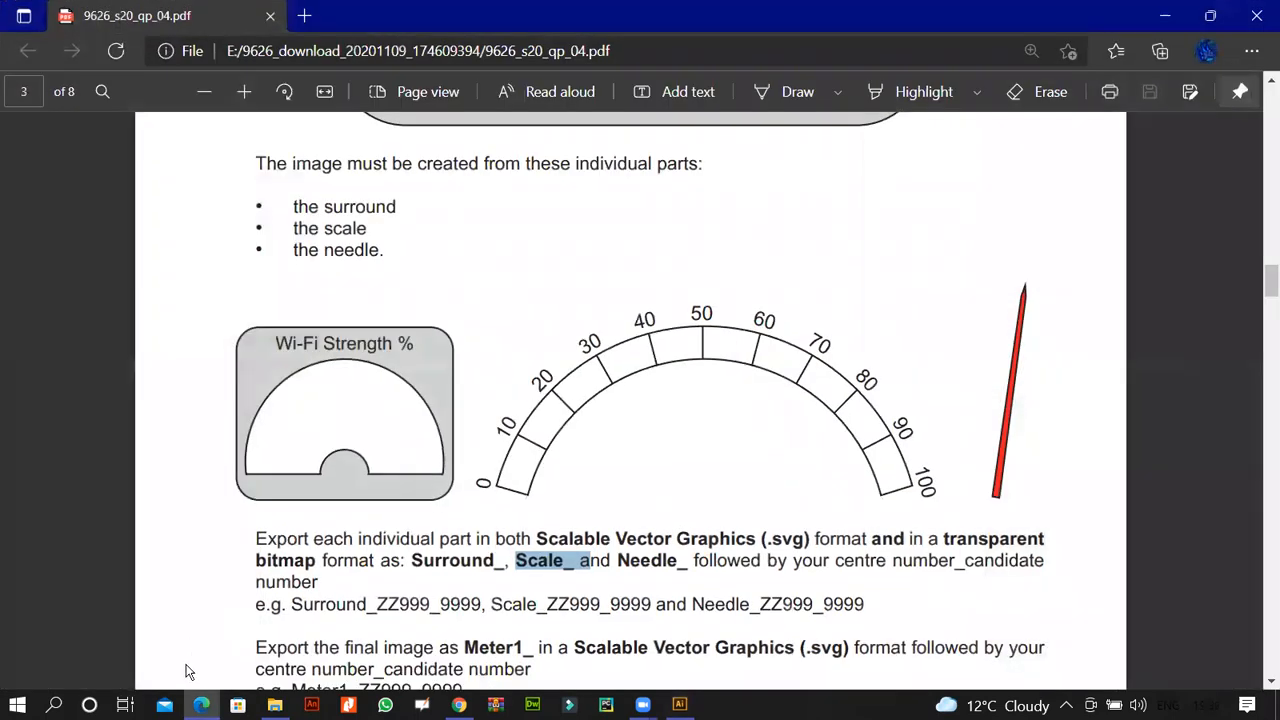
click(201, 705)
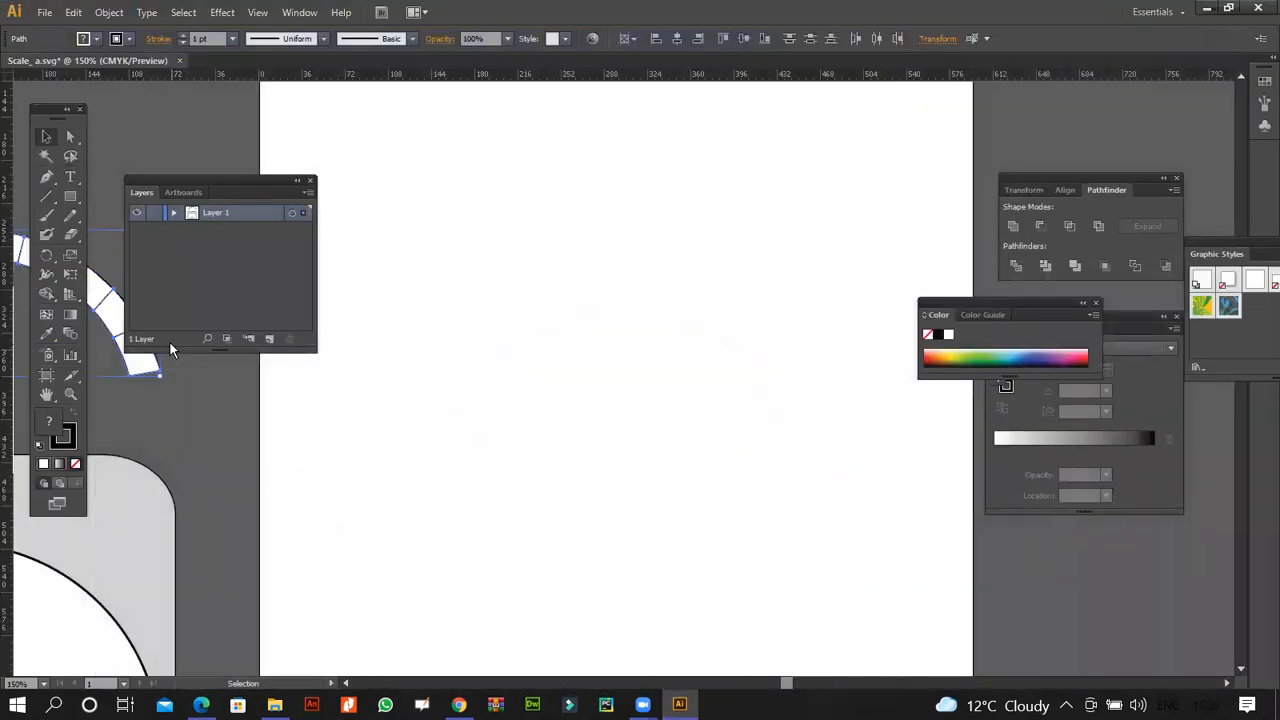
click(47, 177)
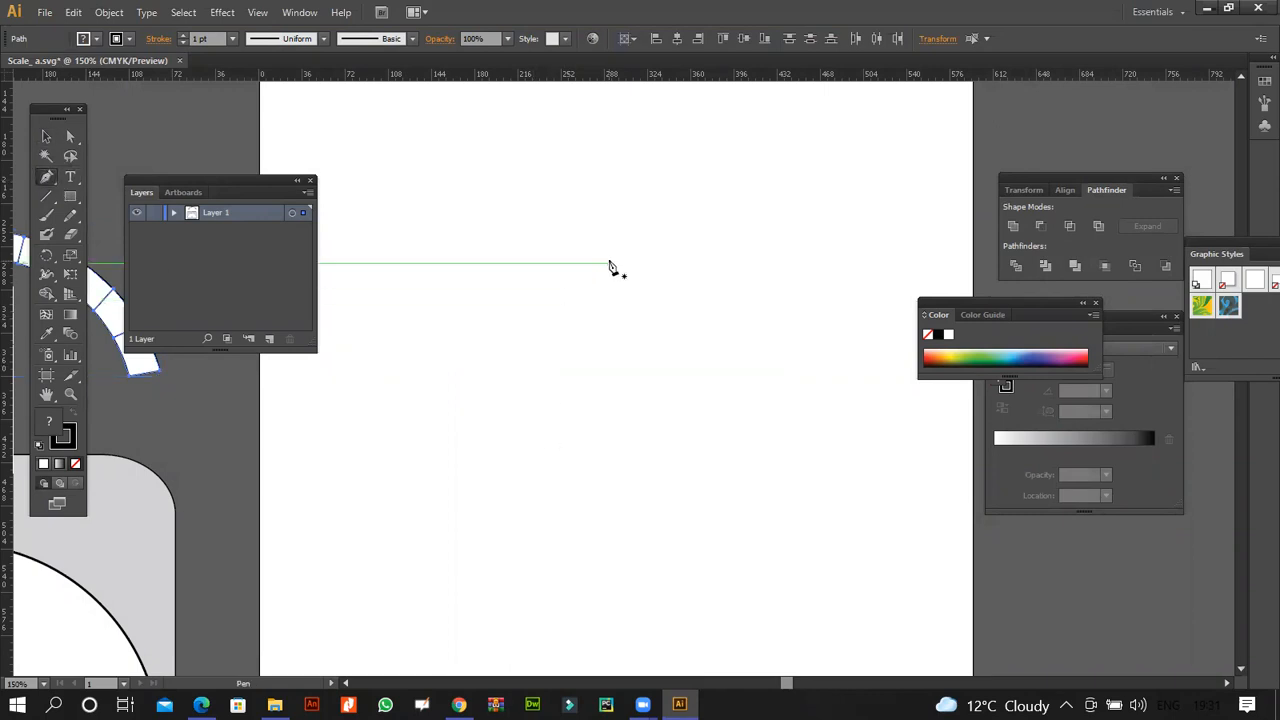
click(466, 208)
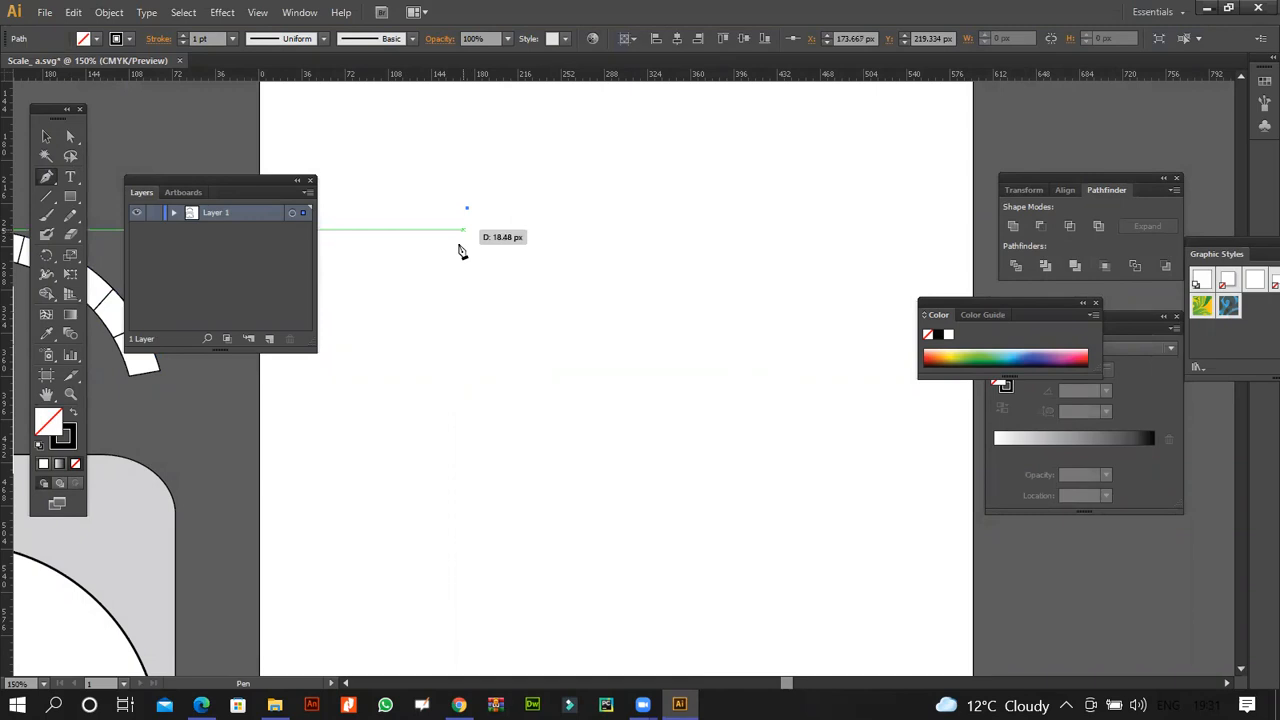
click(463, 230)
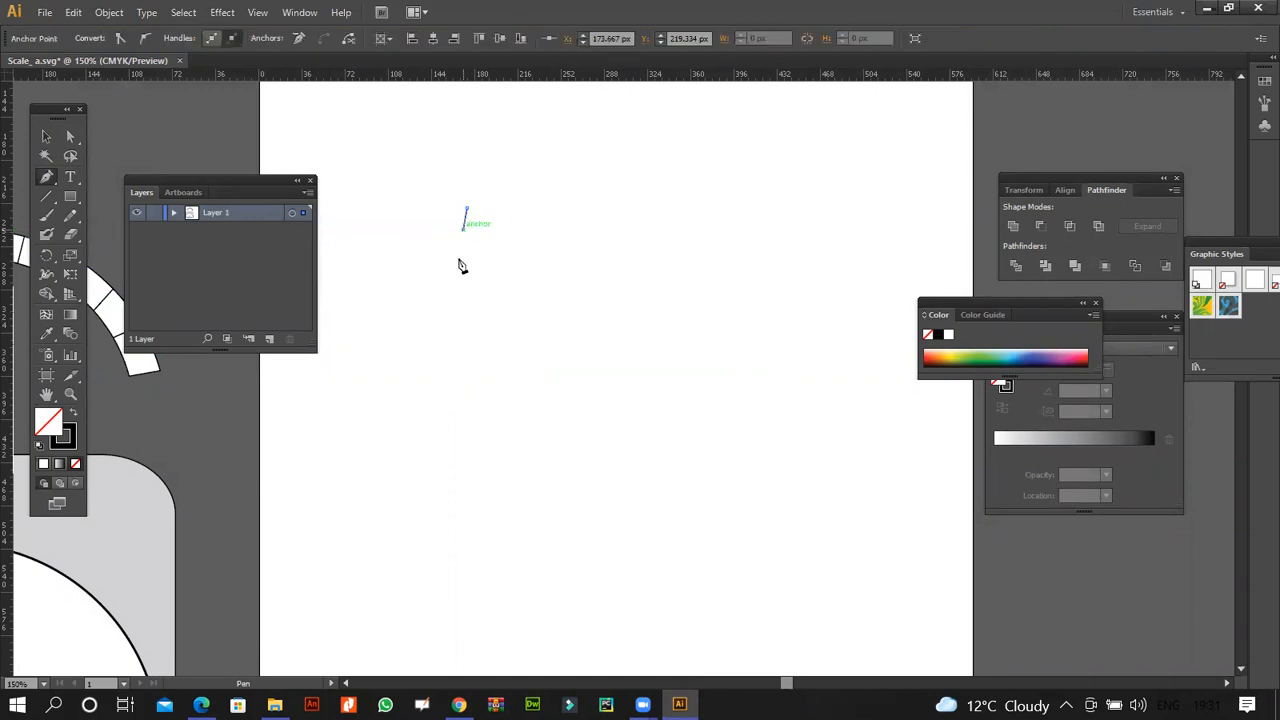
click(456, 521)
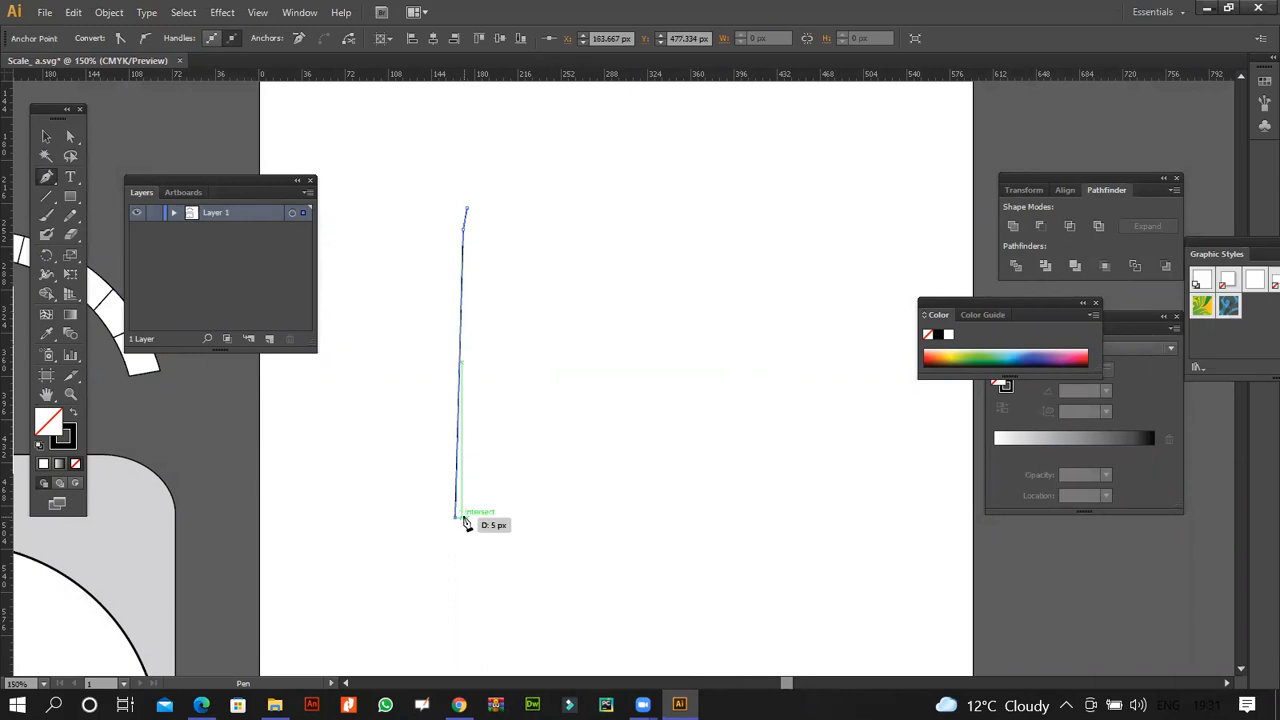
click(479, 260)
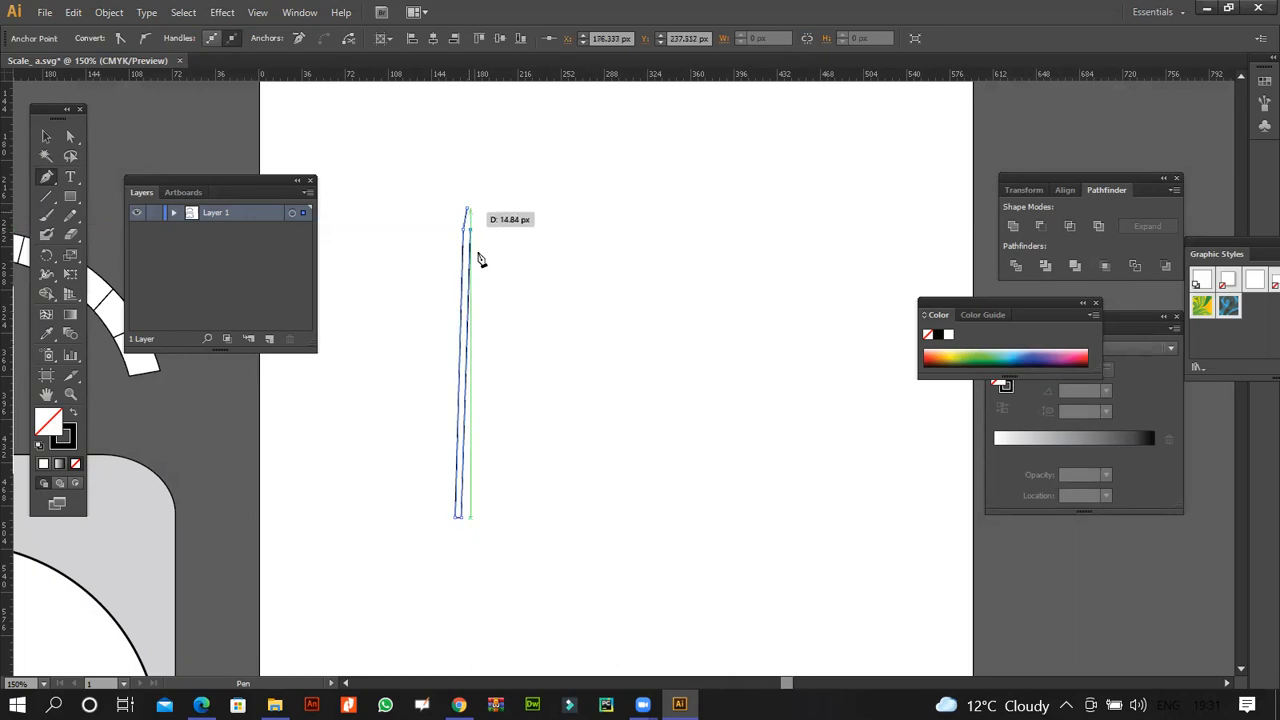
key(ctrl+z)
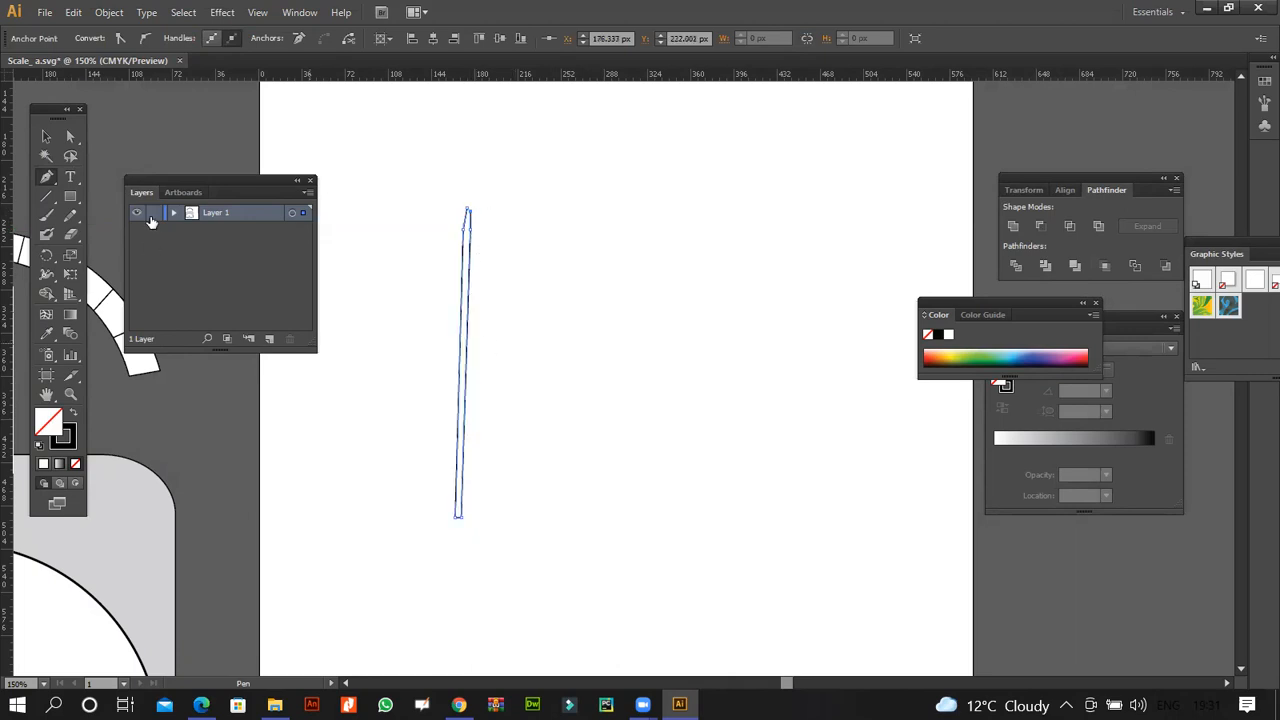
click(50, 136)
drag(414, 186, 473, 311)
click(543, 304)
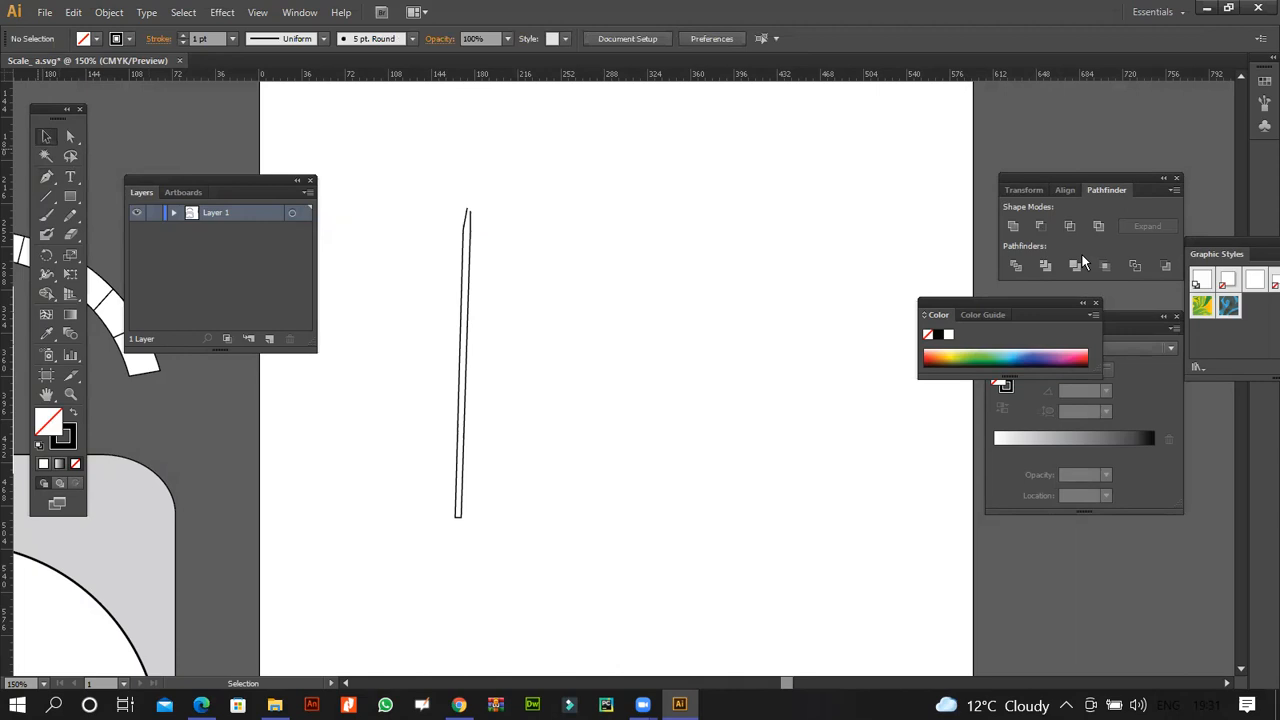
- Move the Layers panel clear of the needle's tip
key(ctrl+equal)
key(ctrl+equal)
key(ctrl+equal)
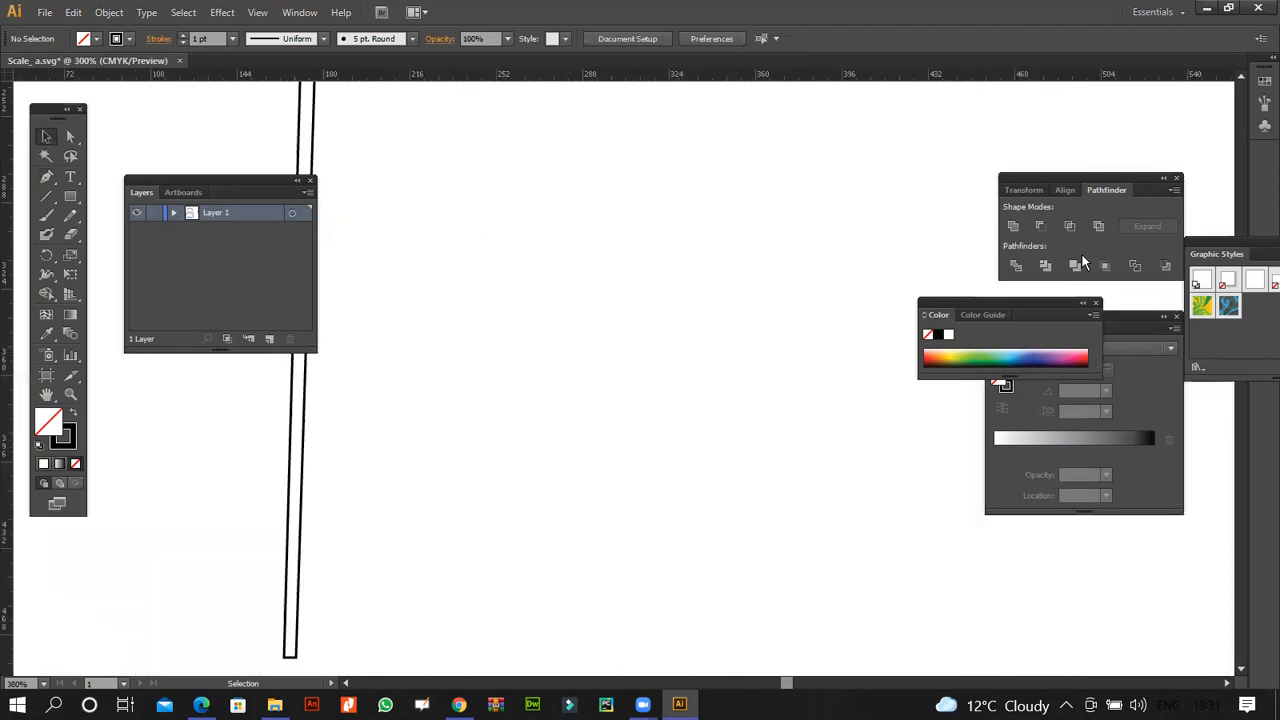
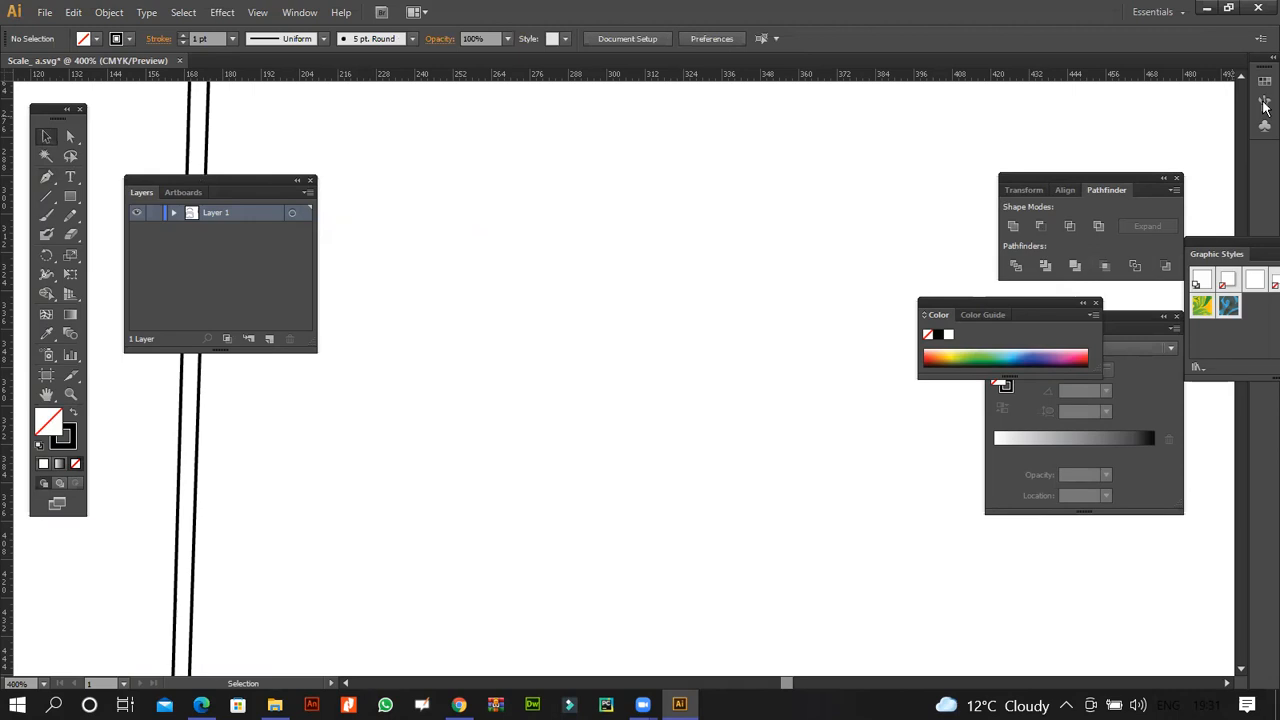
scroll(1244, 86, up, 2)
scroll(1244, 86, up, 3)
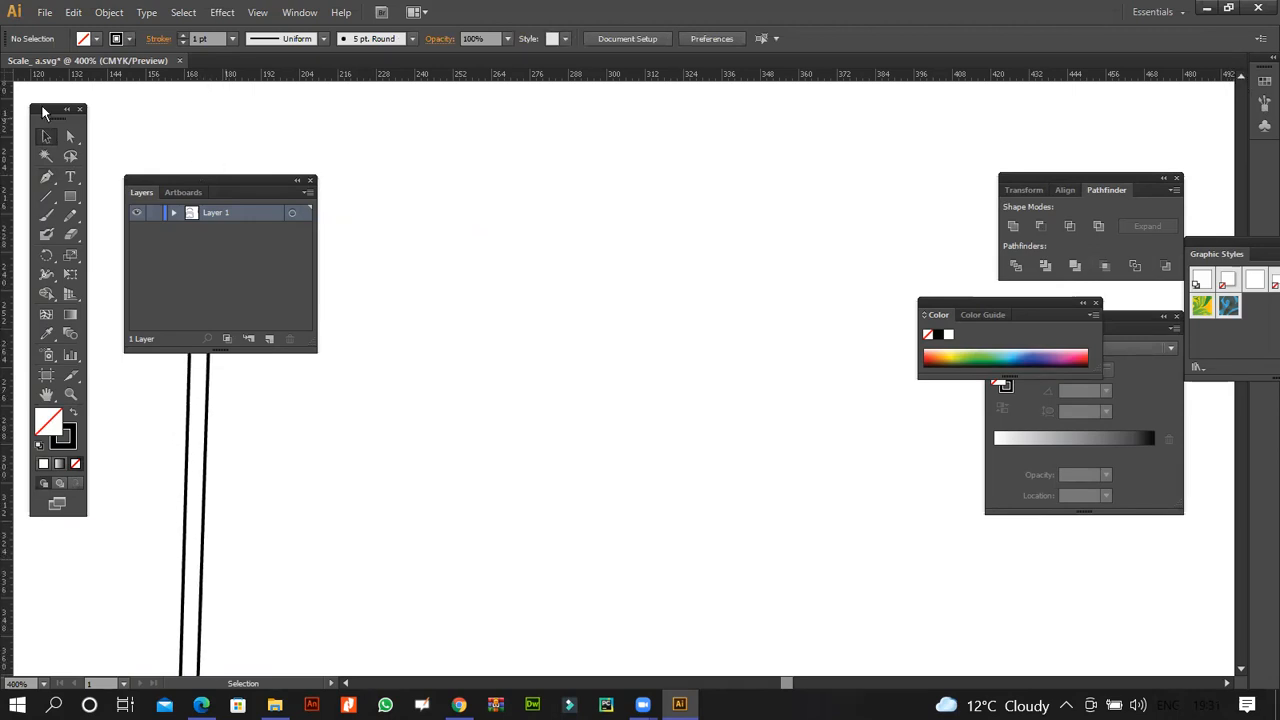
drag(208, 179, 556, 166)
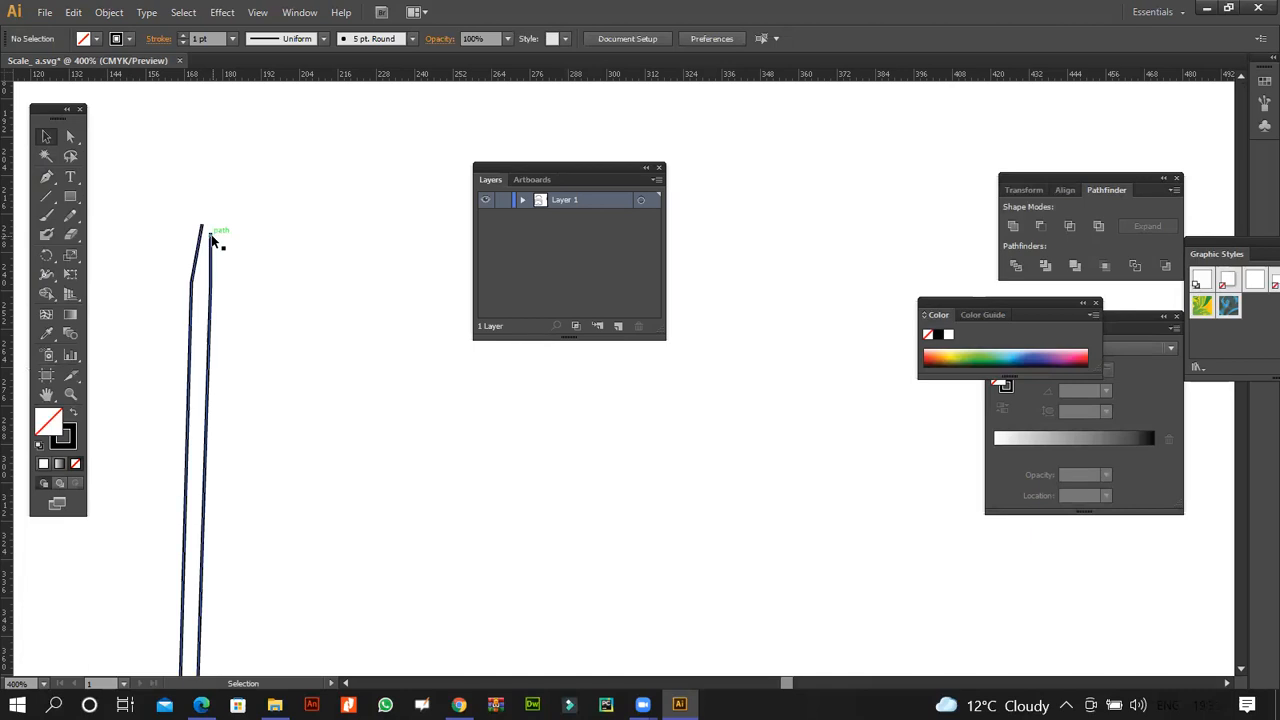
- Try to close the gap at the needle's tip with the Selection tool
drag(211, 236, 206, 230)
click(229, 234)
click(205, 232)
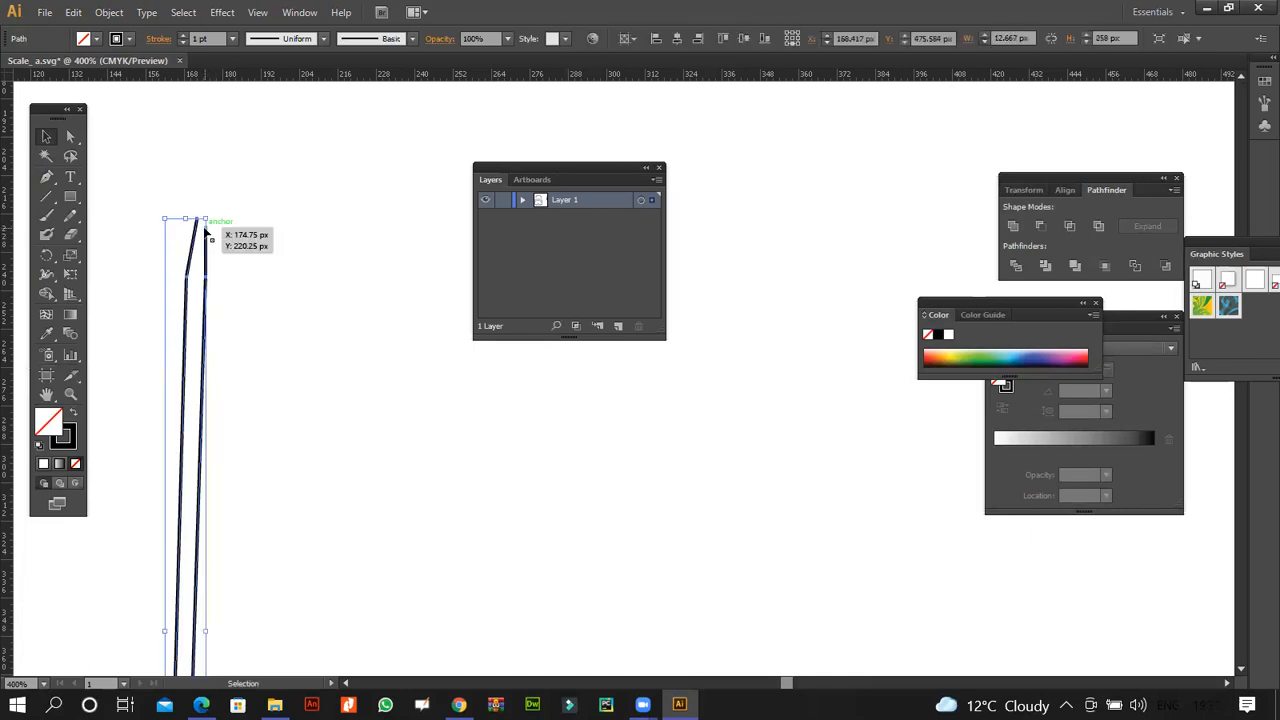
mouse_move(198, 229)
mouse_down()
mouse_move(232, 230)
mouse_move(186, 211)
mouse_up()
click(202, 225)
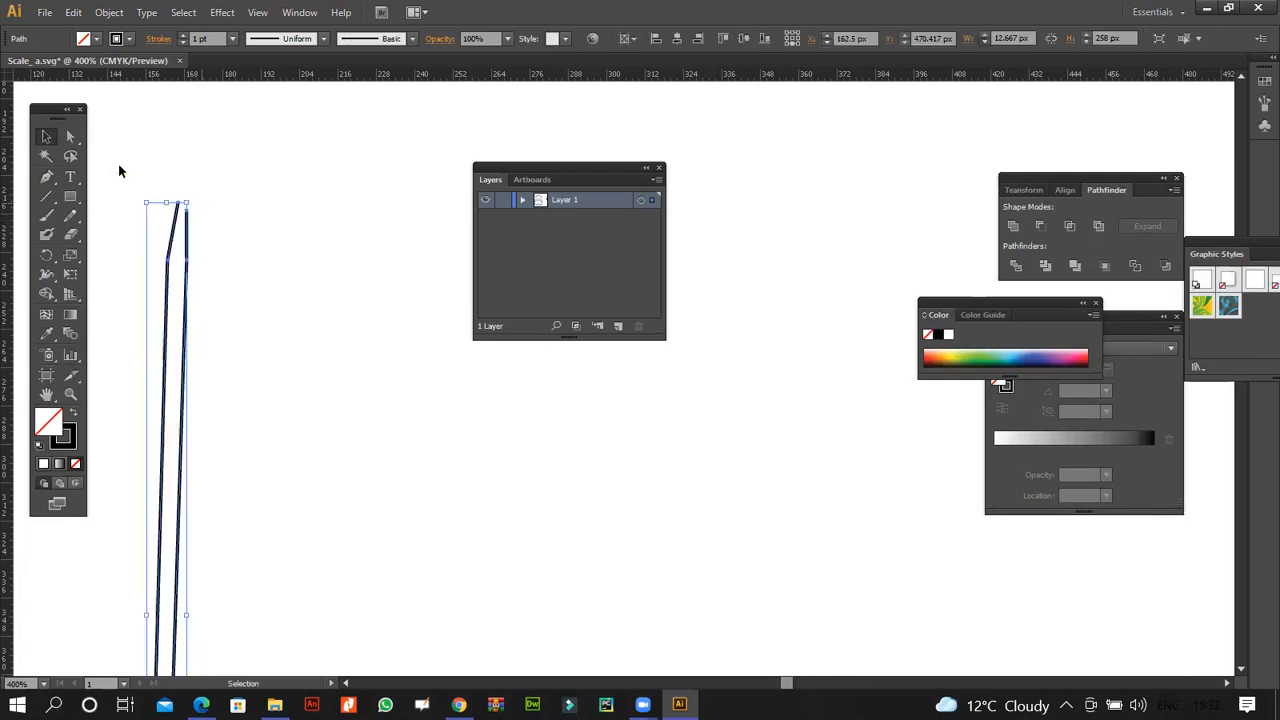
- Close the needle's tip with Direct Selection by moving the loose end anchor onto the other end anchor
click(77, 136)
click(182, 202)
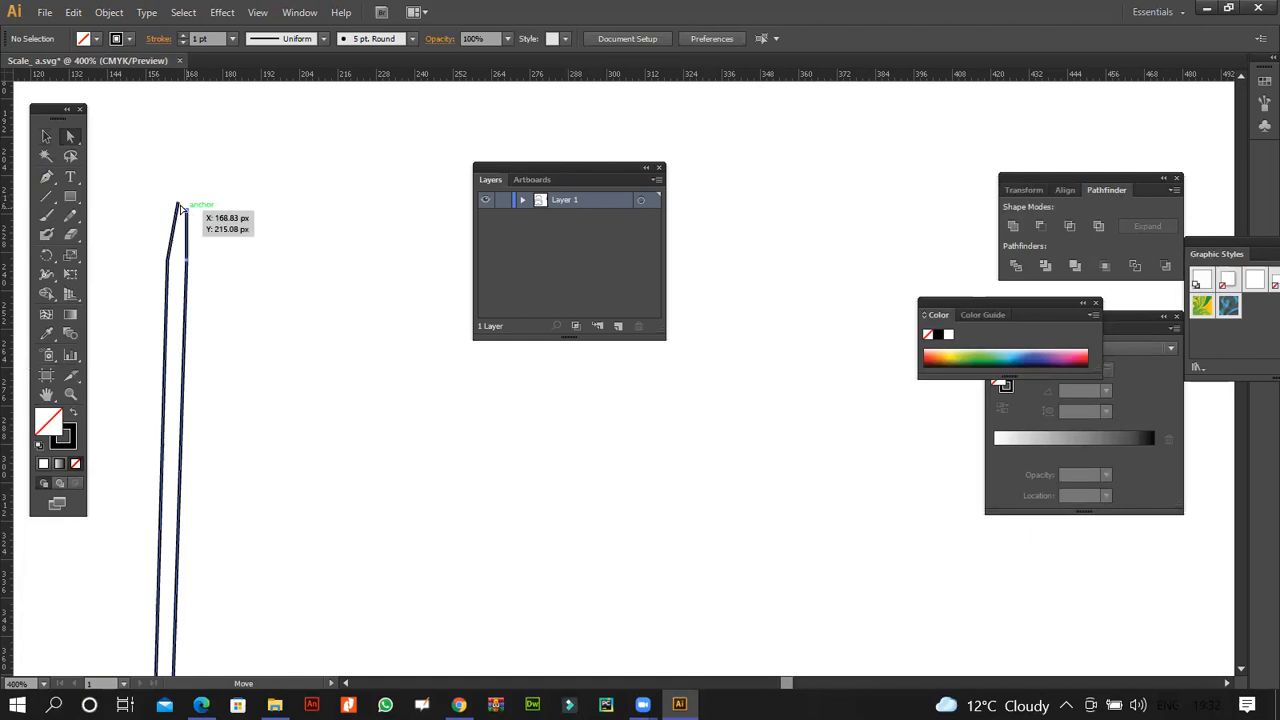
drag(187, 211, 178, 203)
click(222, 234)
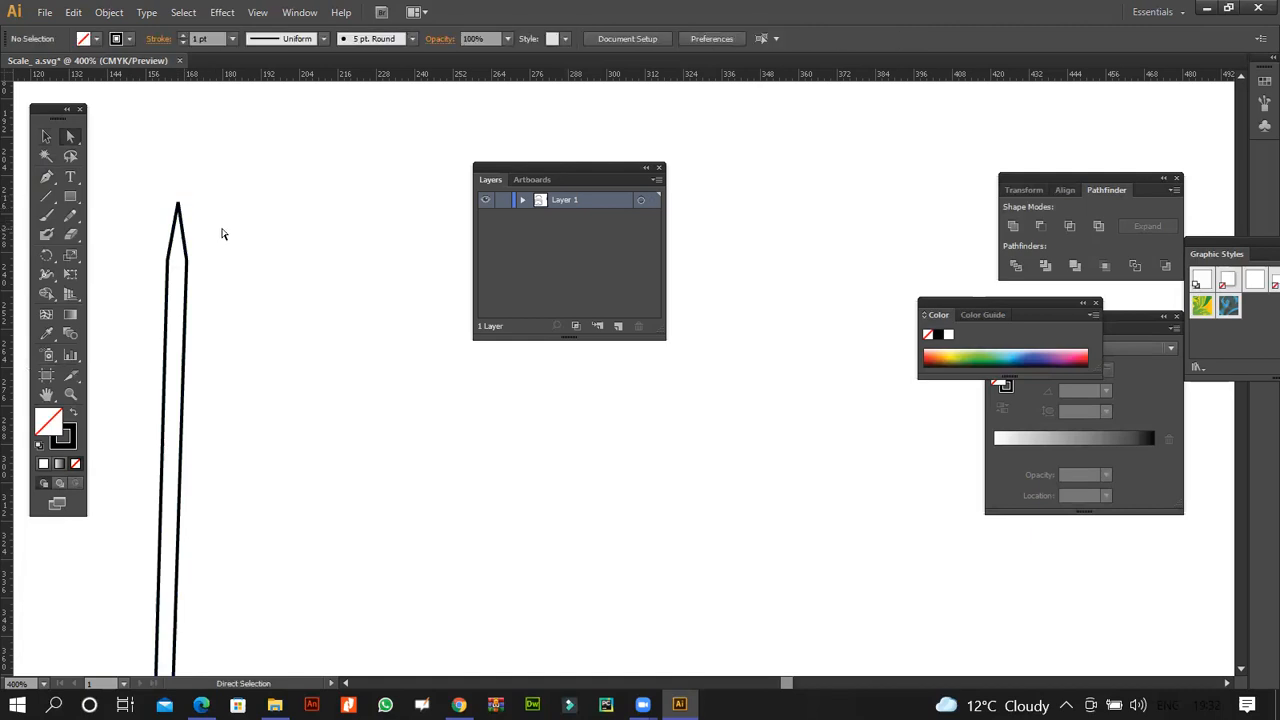
- Widen the needle's base slightly by moving its lower right anchor outward with Direct Selection
scroll(264, 306, down, 2)
scroll(264, 306, down, 2)
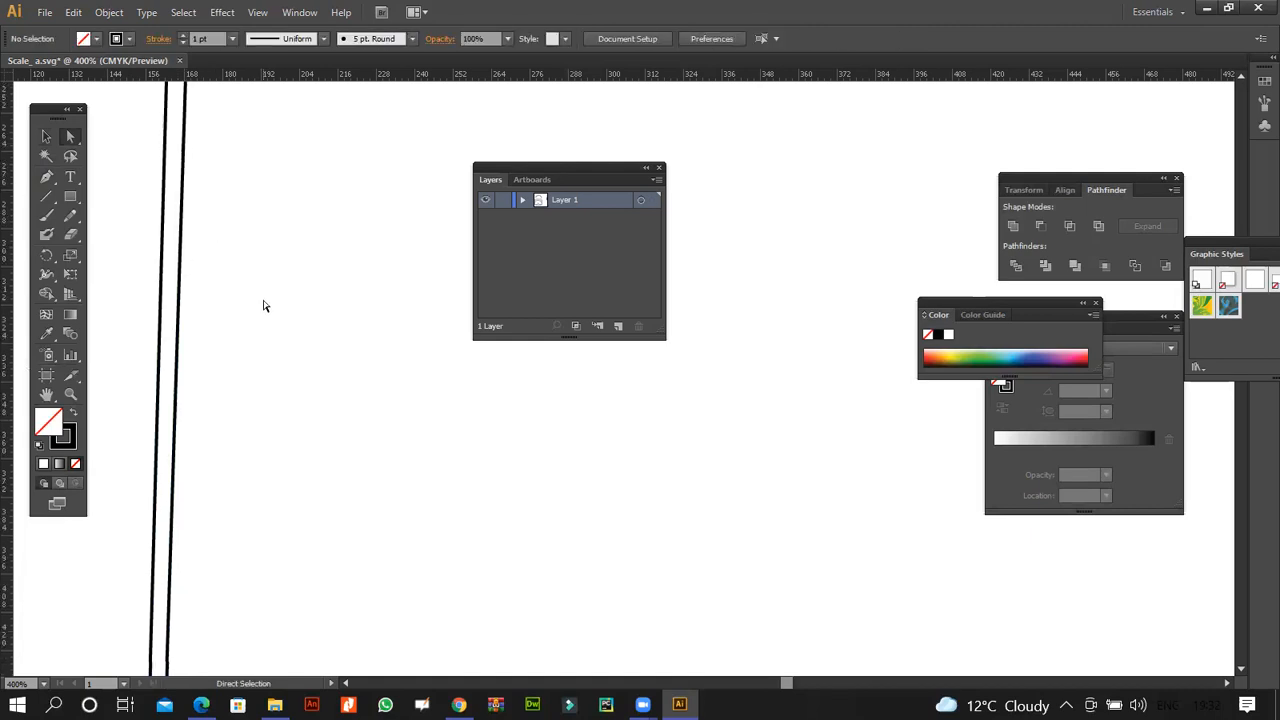
scroll(264, 306, down, 1)
scroll(172, 531, down, 2)
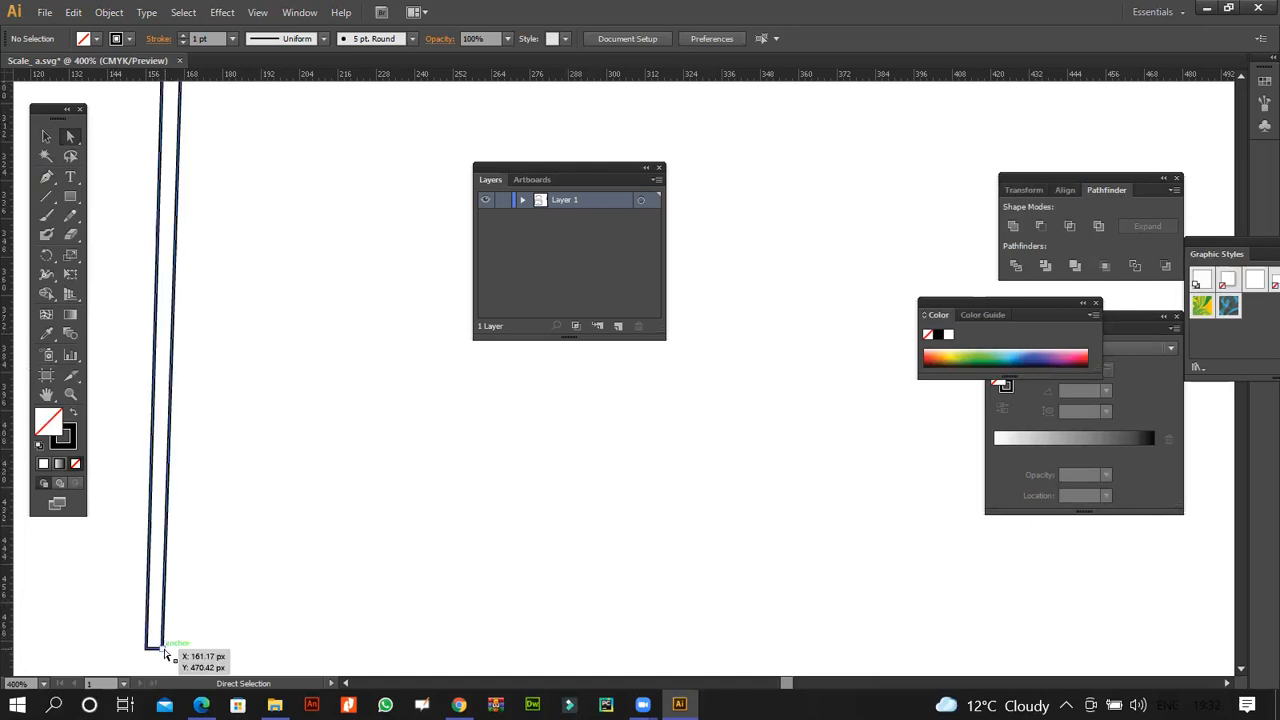
drag(163, 652, 170, 649)
- Check the needle's colour in the exam paper in Edge, return to Illustrator and fill the needle with red
key(alt+Tab)
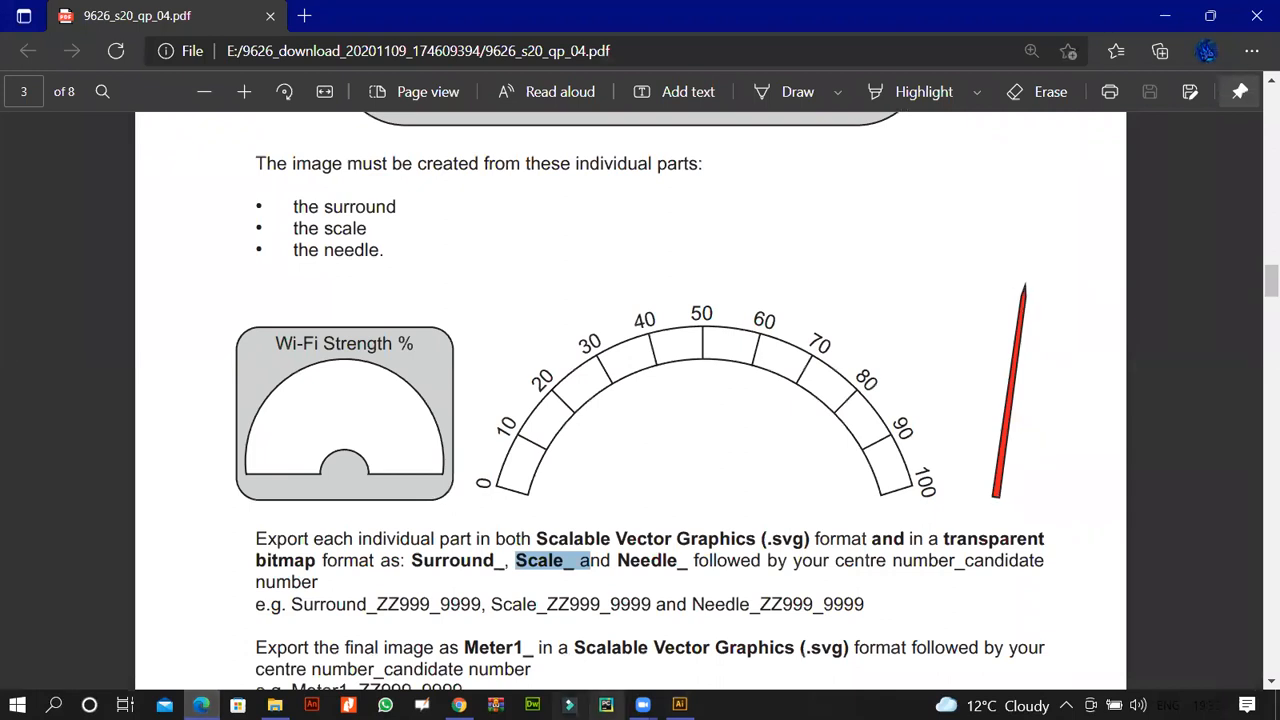
key(alt+Tab)
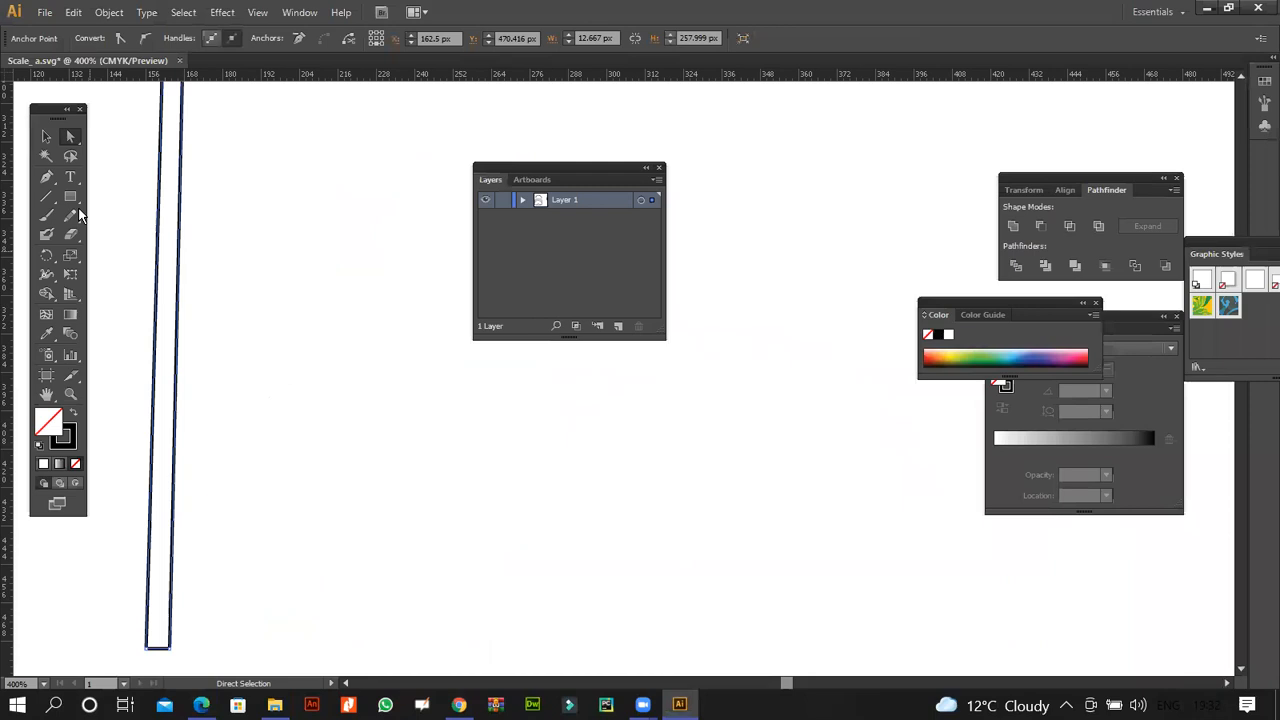
click(53, 138)
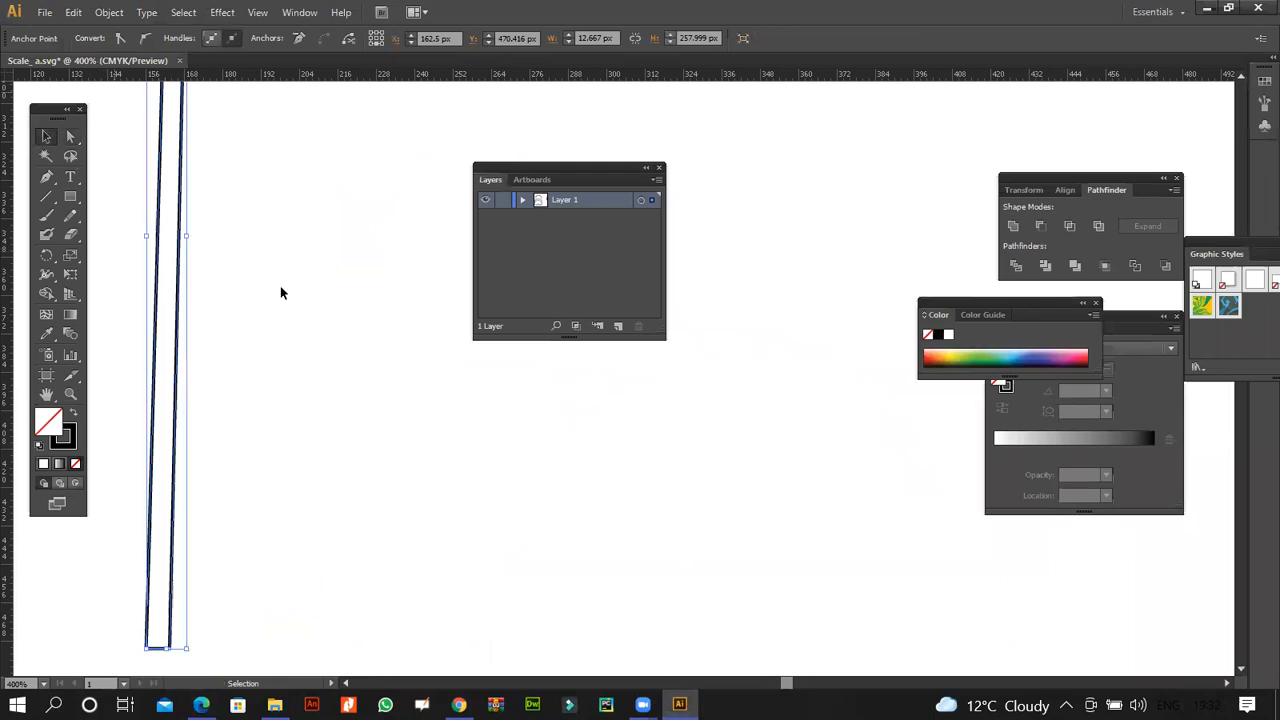
click(148, 204)
click(180, 224)
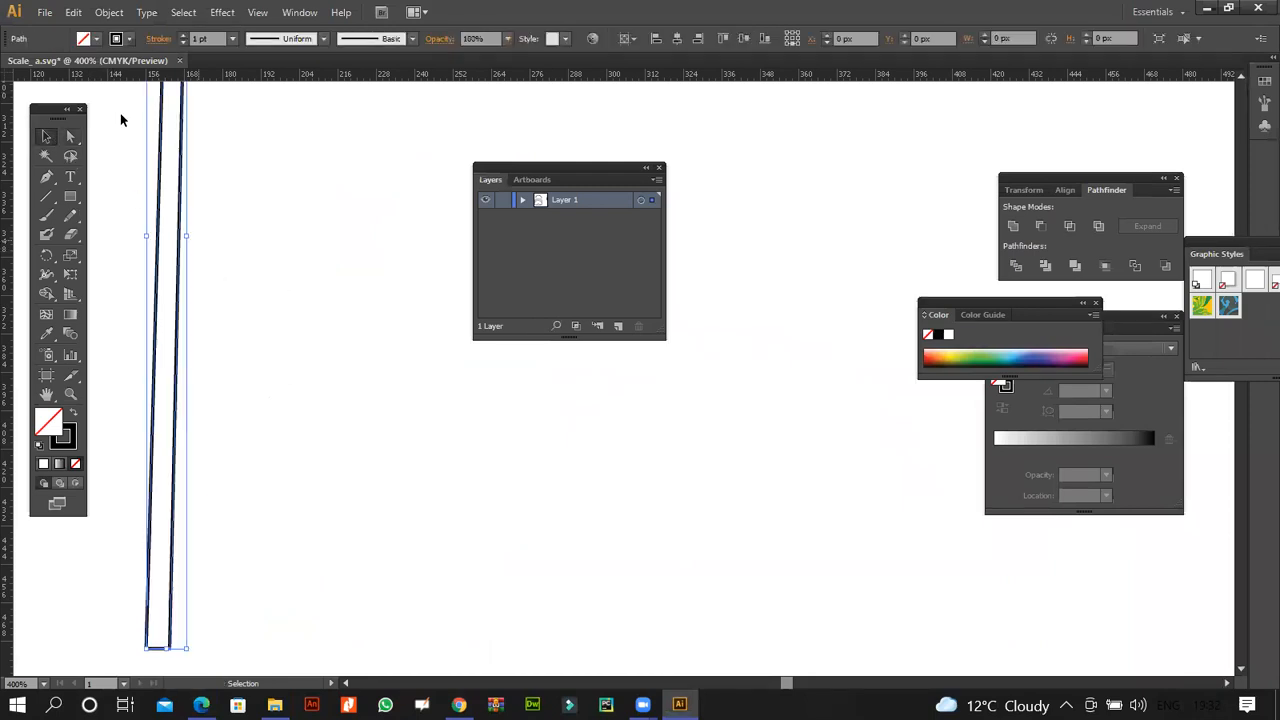
click(96, 38)
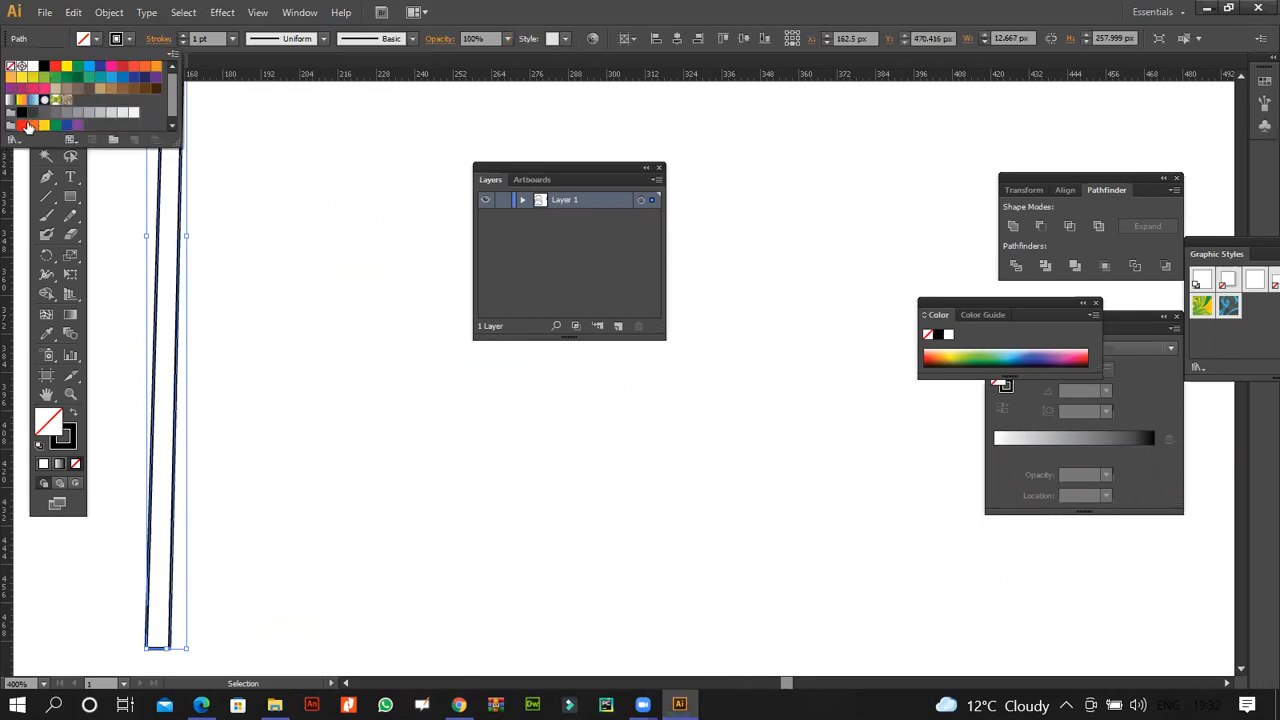
click(22, 126)
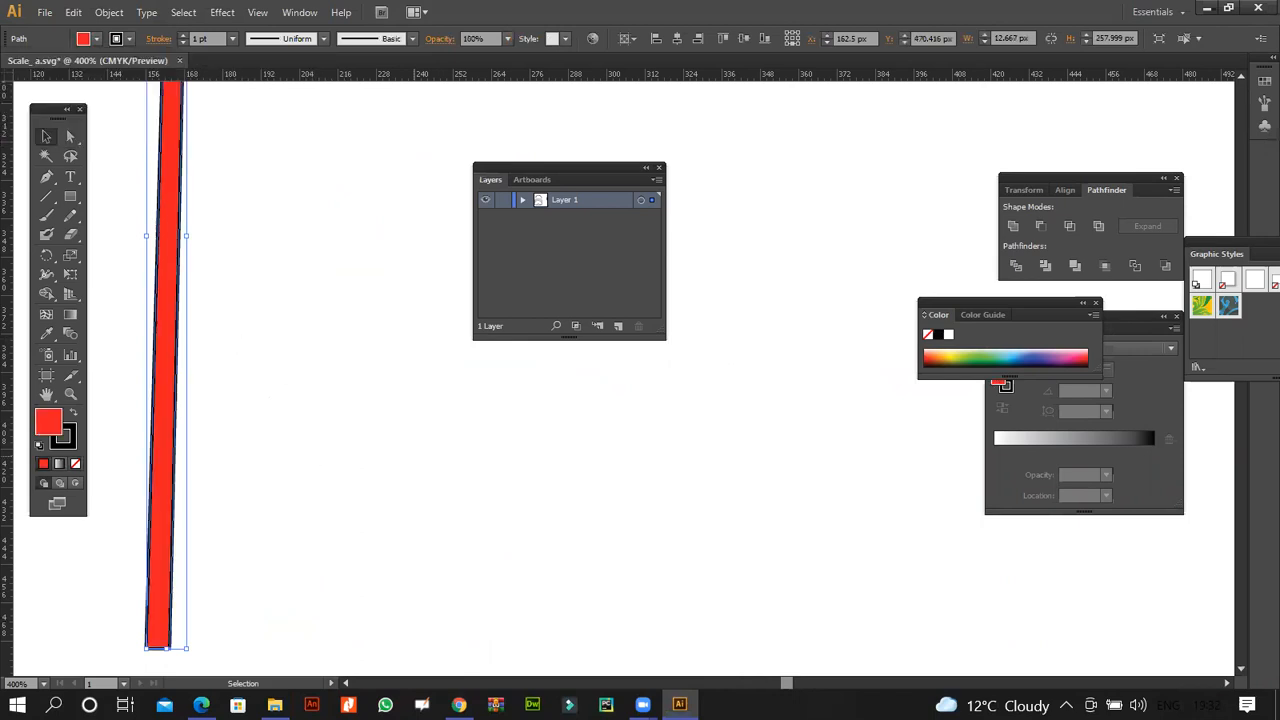
- Move the red needle to the middle of the artboard, at about X 312 px, Y 522 px
key(ctrl+minus)
key(ctrl+minus)
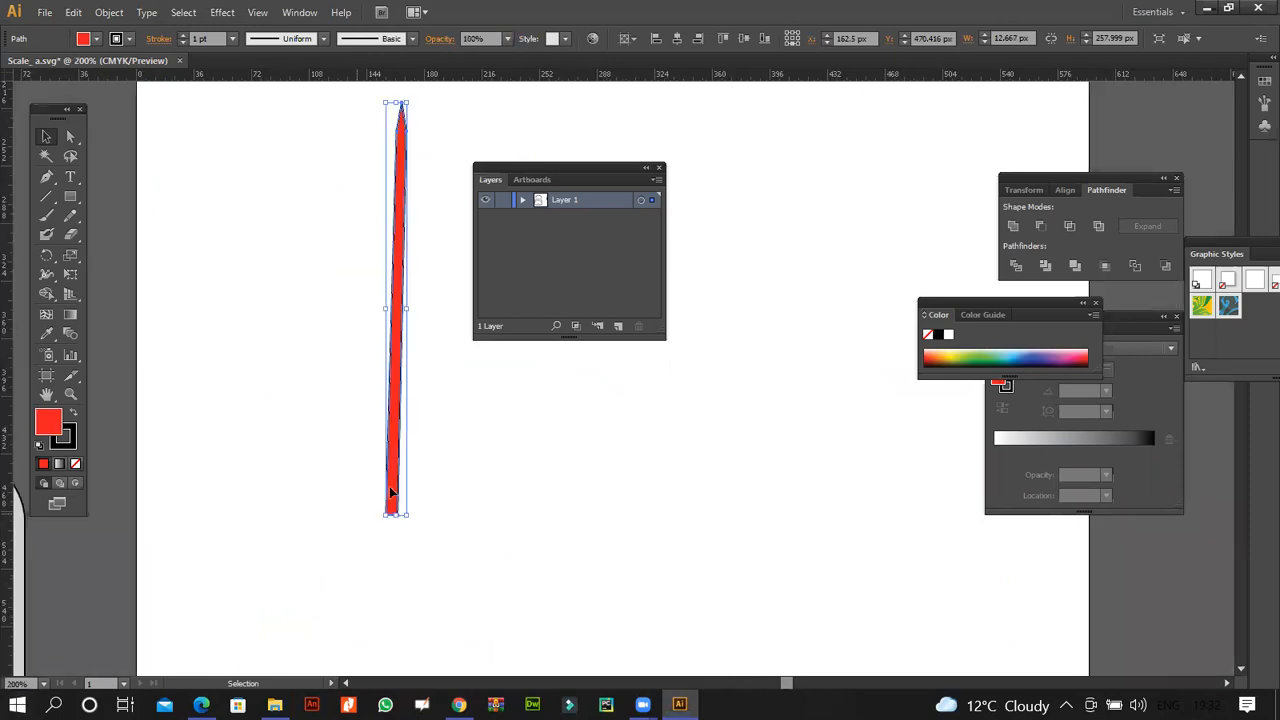
drag(392, 467, 621, 551)
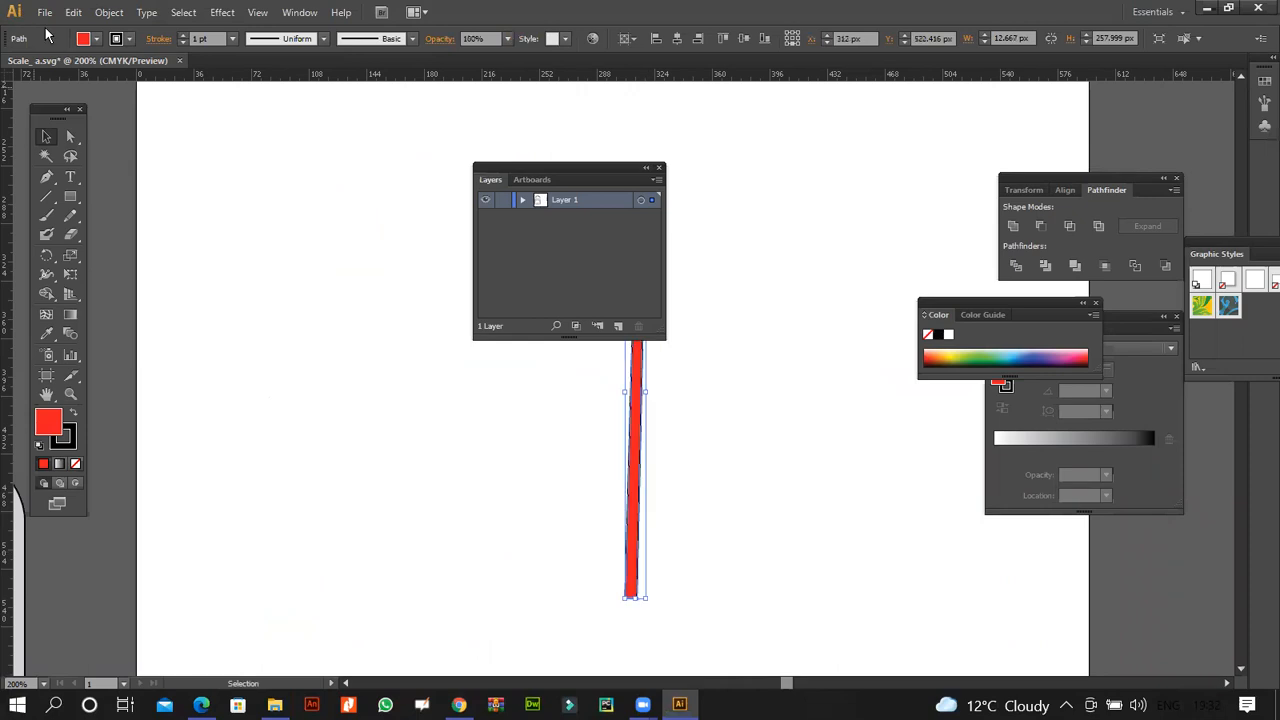
- Switch to the exam paper in Edge, select the required file name text "Needle_" and return to Illustrator
key(alt+Tab)
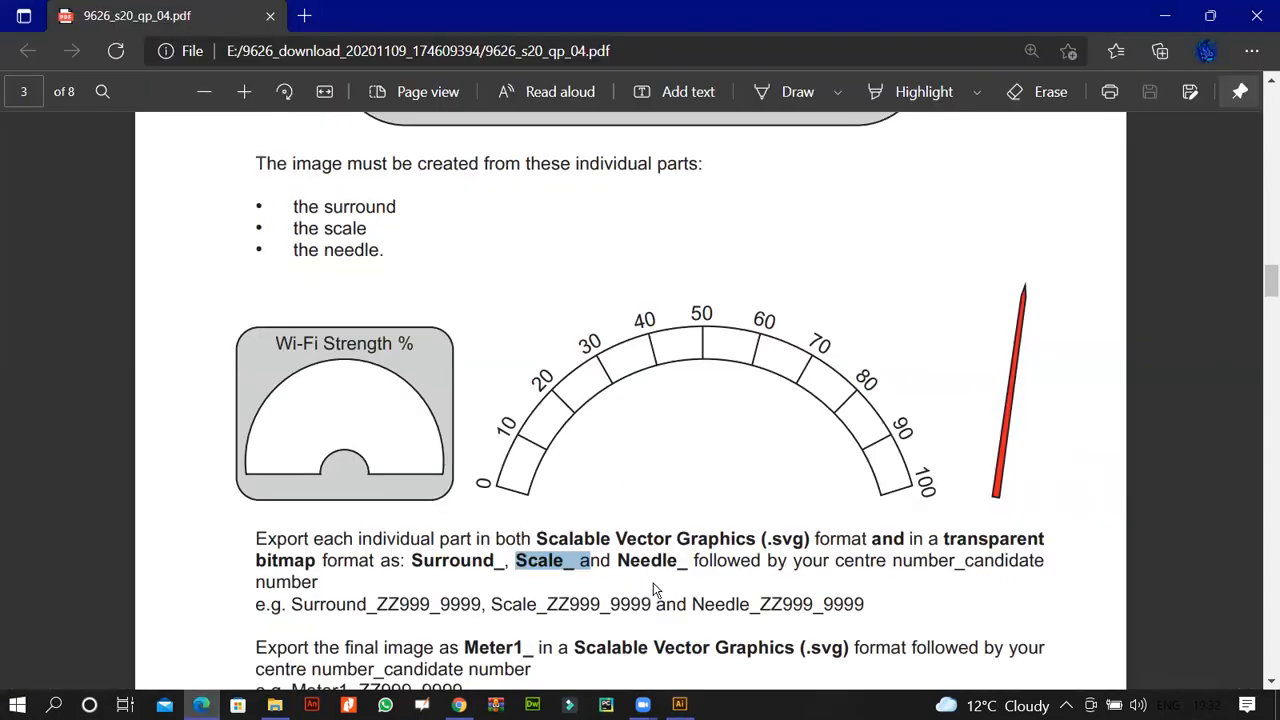
double_click(620, 562)
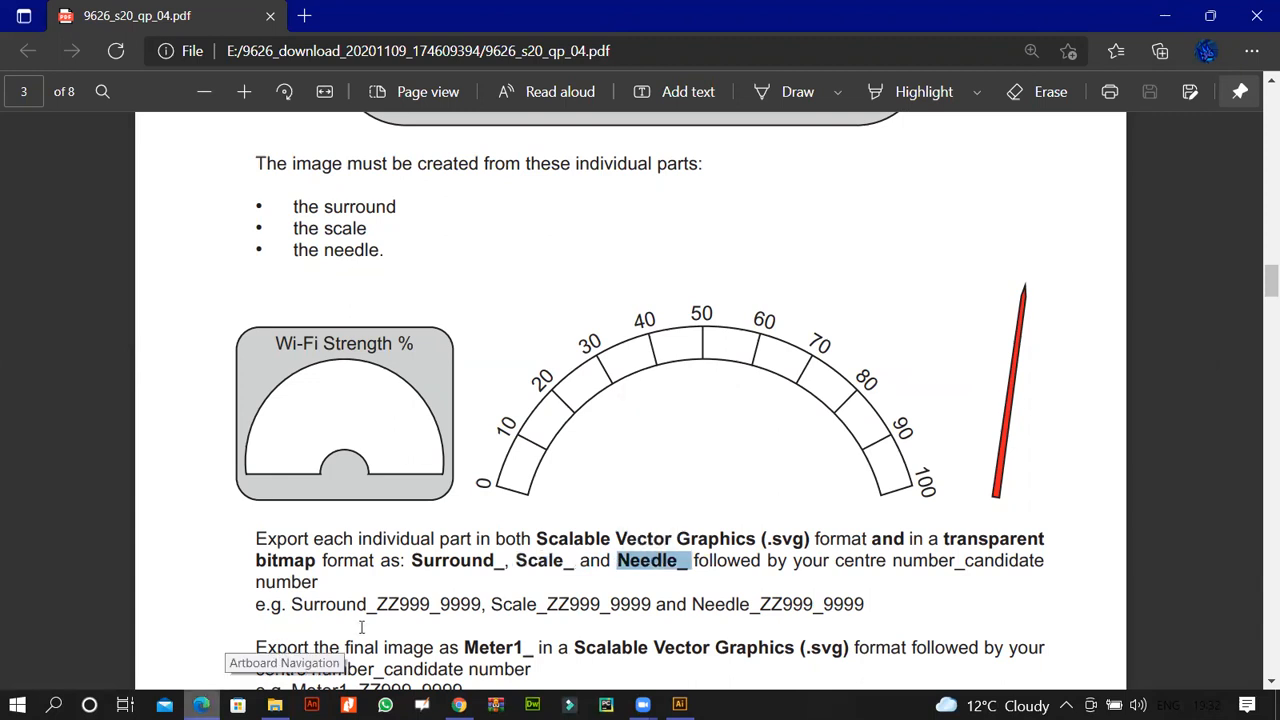
click(201, 704)
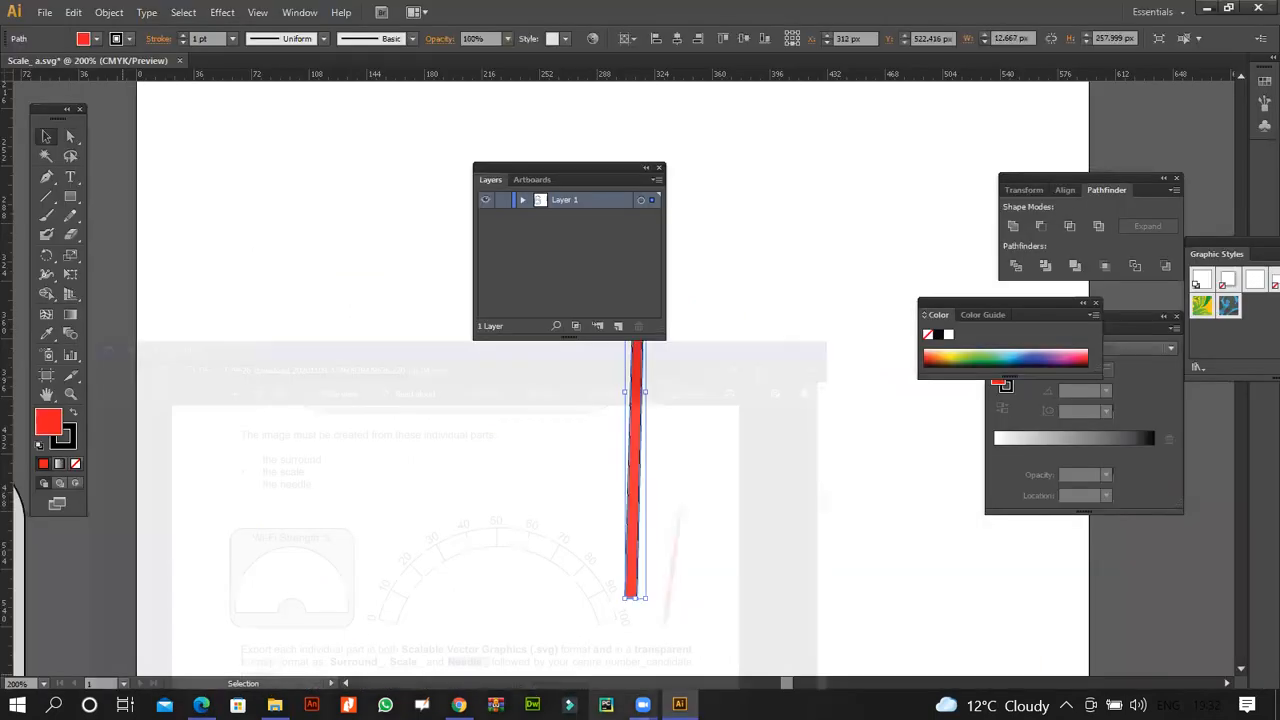
- Save the needle artwork as an SVG file named "Needle_" in the 2020 p4 folder, keeping the SVG 1.1 profile
mouse_move(642, 704)
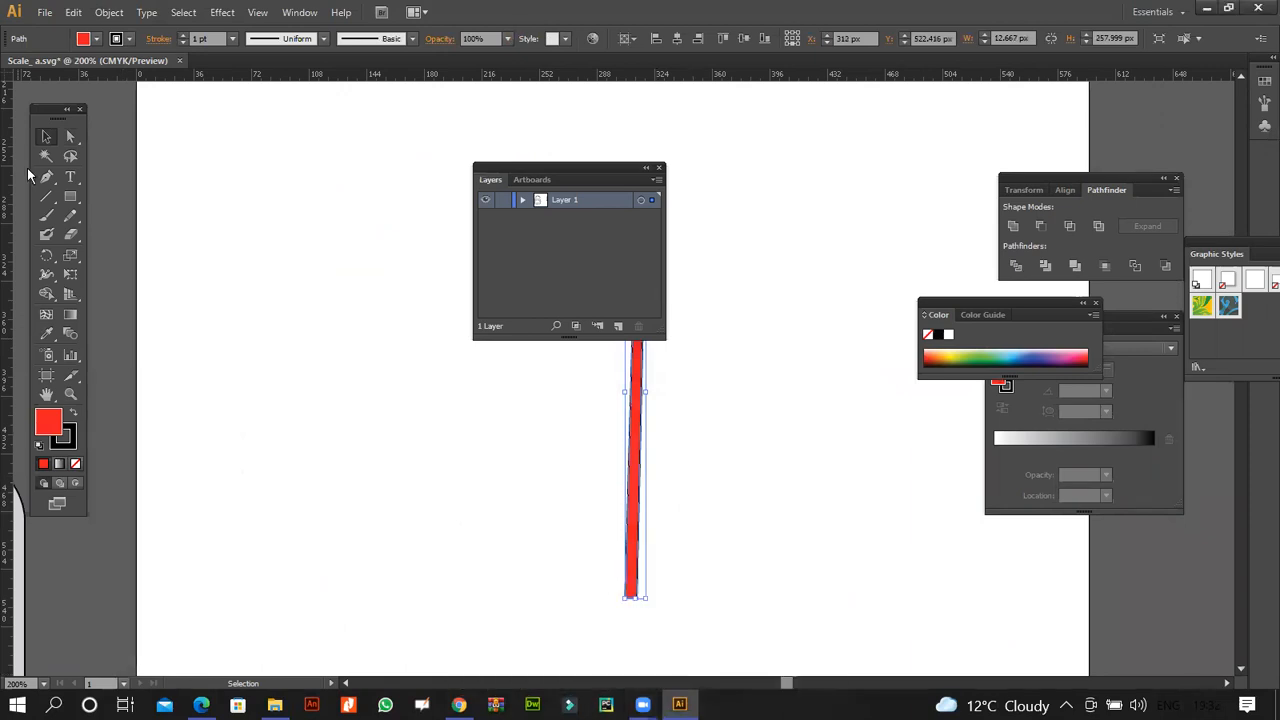
click(48, 16)
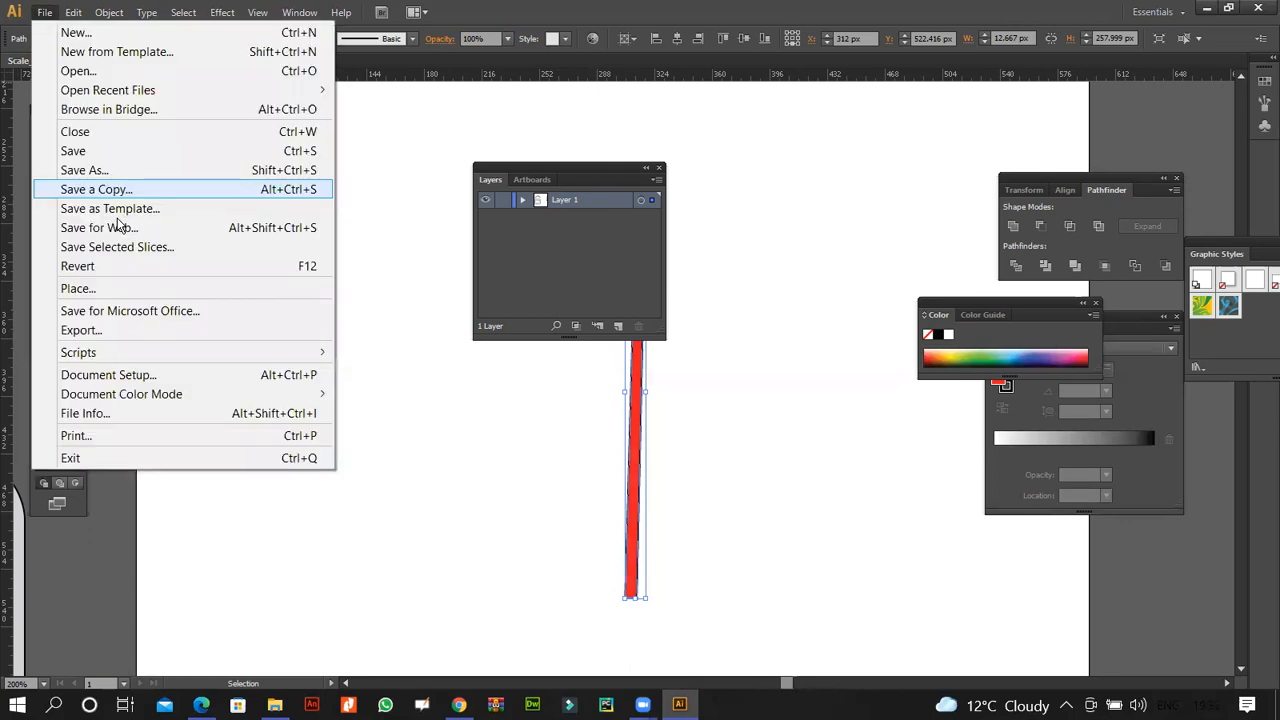
key(Return)
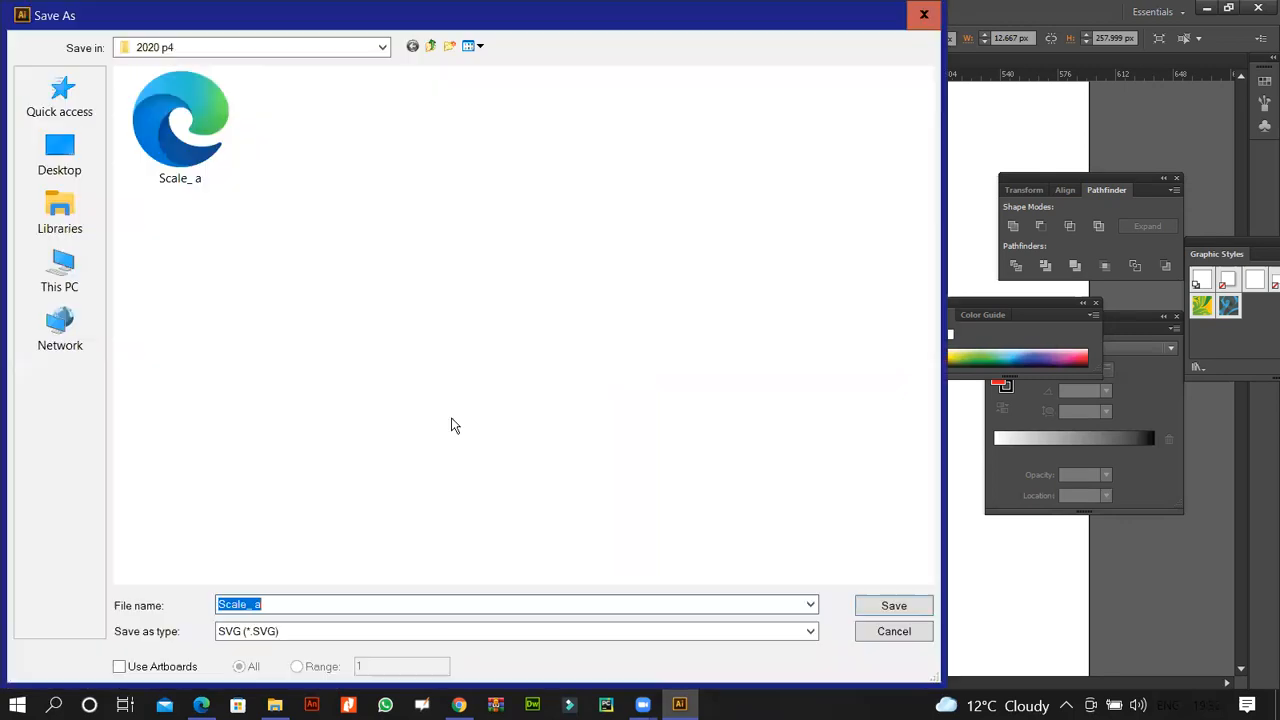
text(Needle_)
click(574, 450)
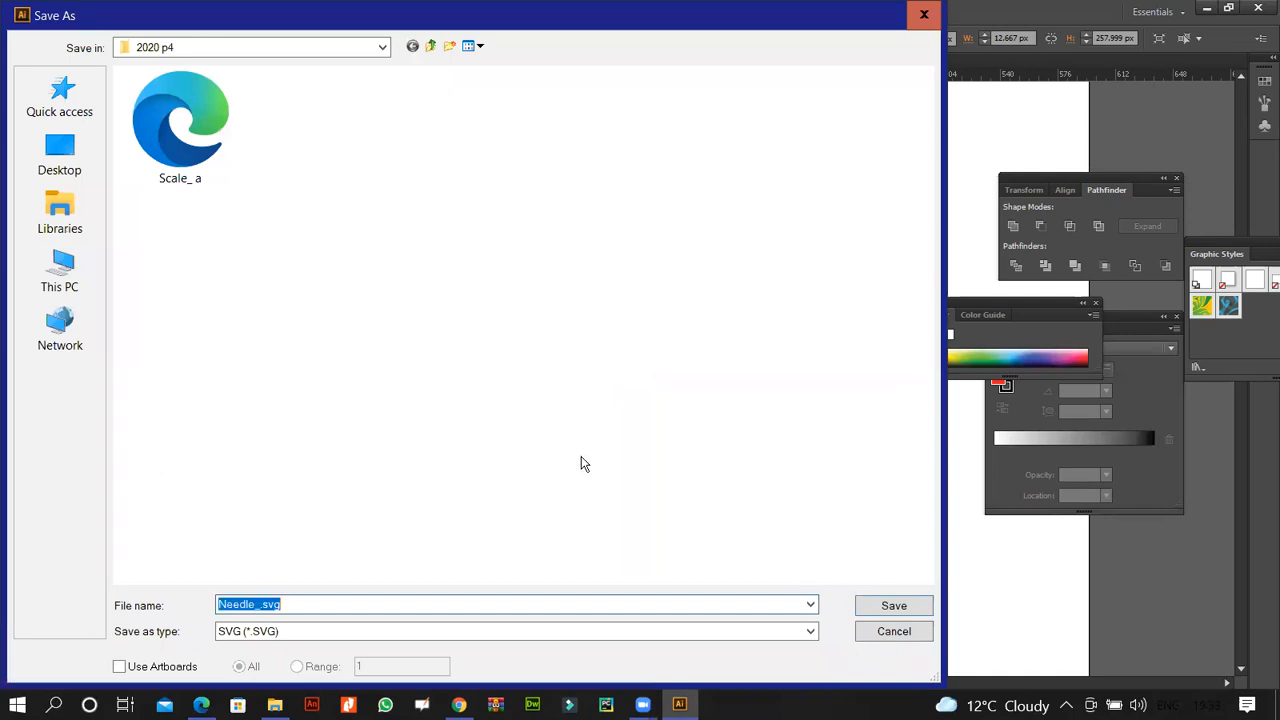
click(874, 610)
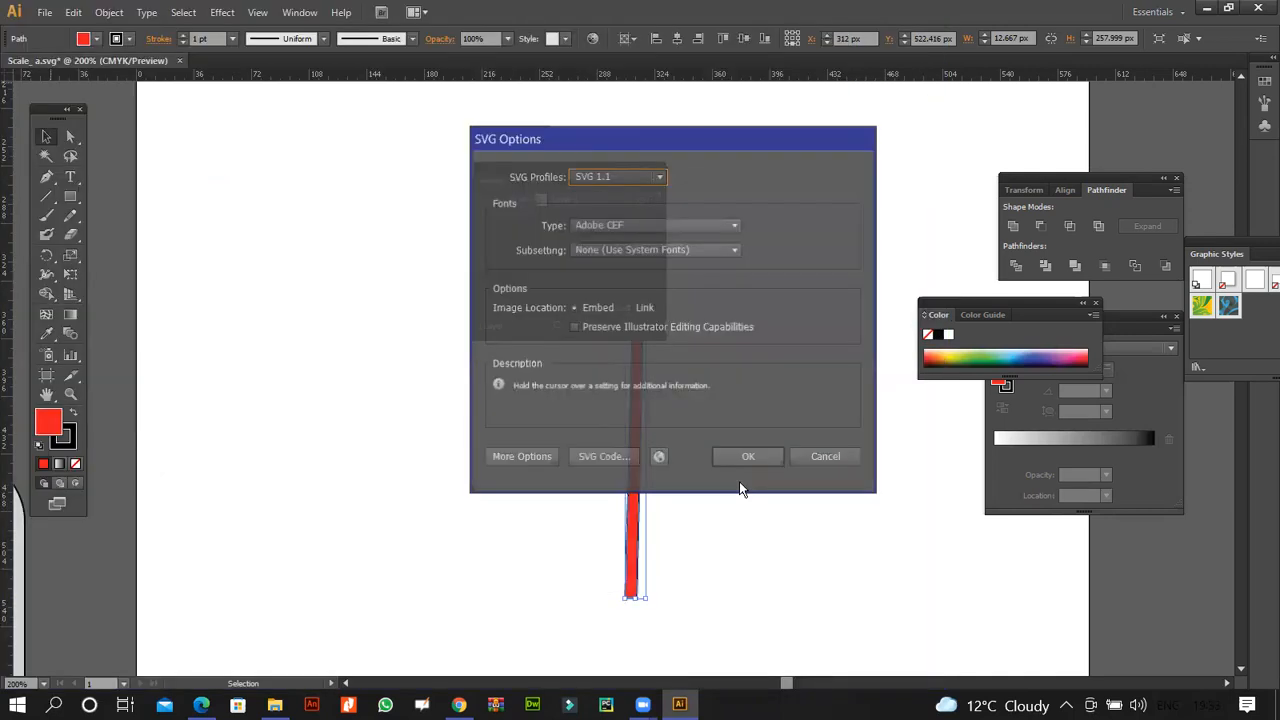
click(735, 460)
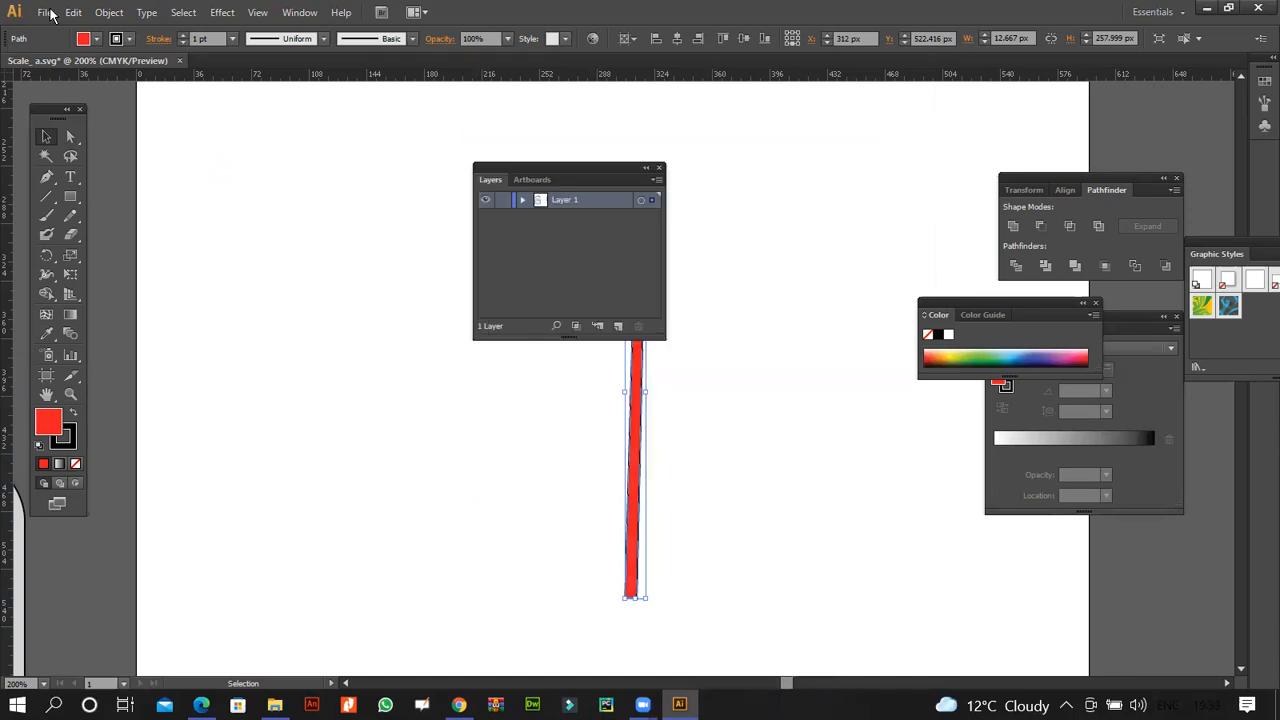
- Export the needle for web as a PNG-24 with transparency at 595 × 842 px, clipped to the artboard
key(ctrl+alt+shift+s)
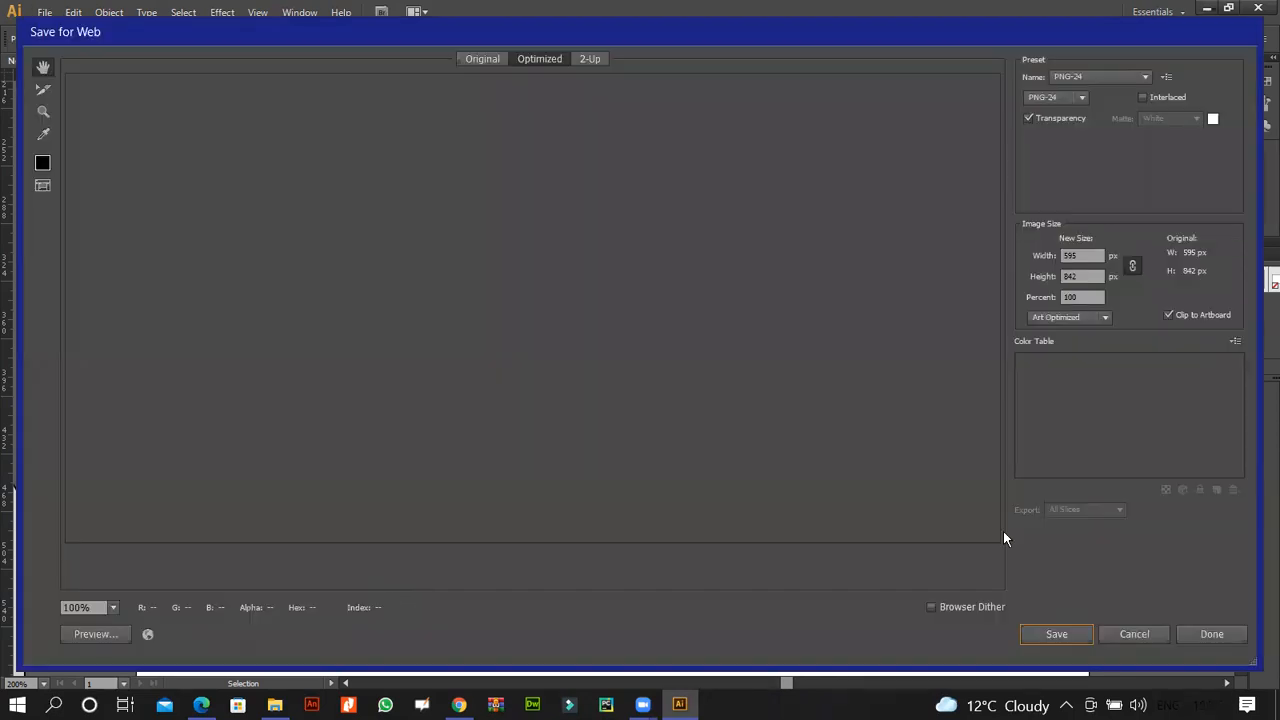
key(Return)
click(658, 492)
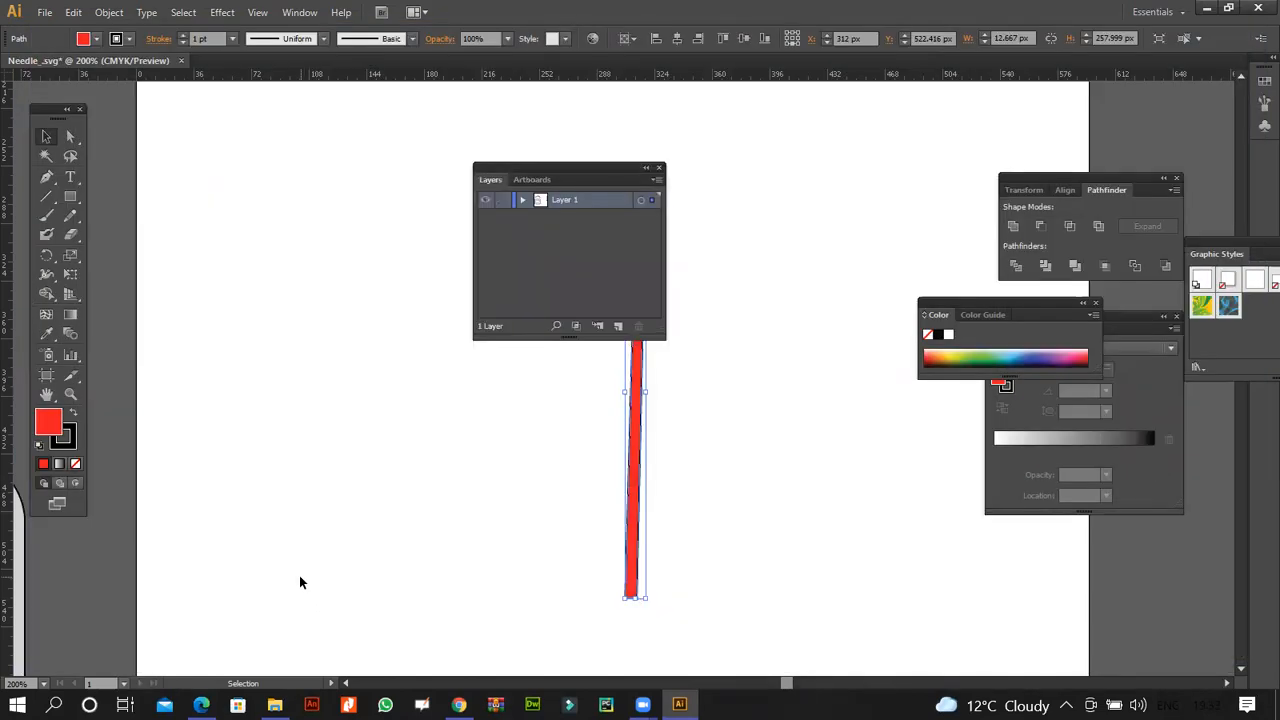
- Check the exam paper's gradient scale task in Edge, return to Illustrator and move the needle off the artboard to about X 787 px, Y 554 px
click(201, 704)
scroll(267, 491, down, 10)
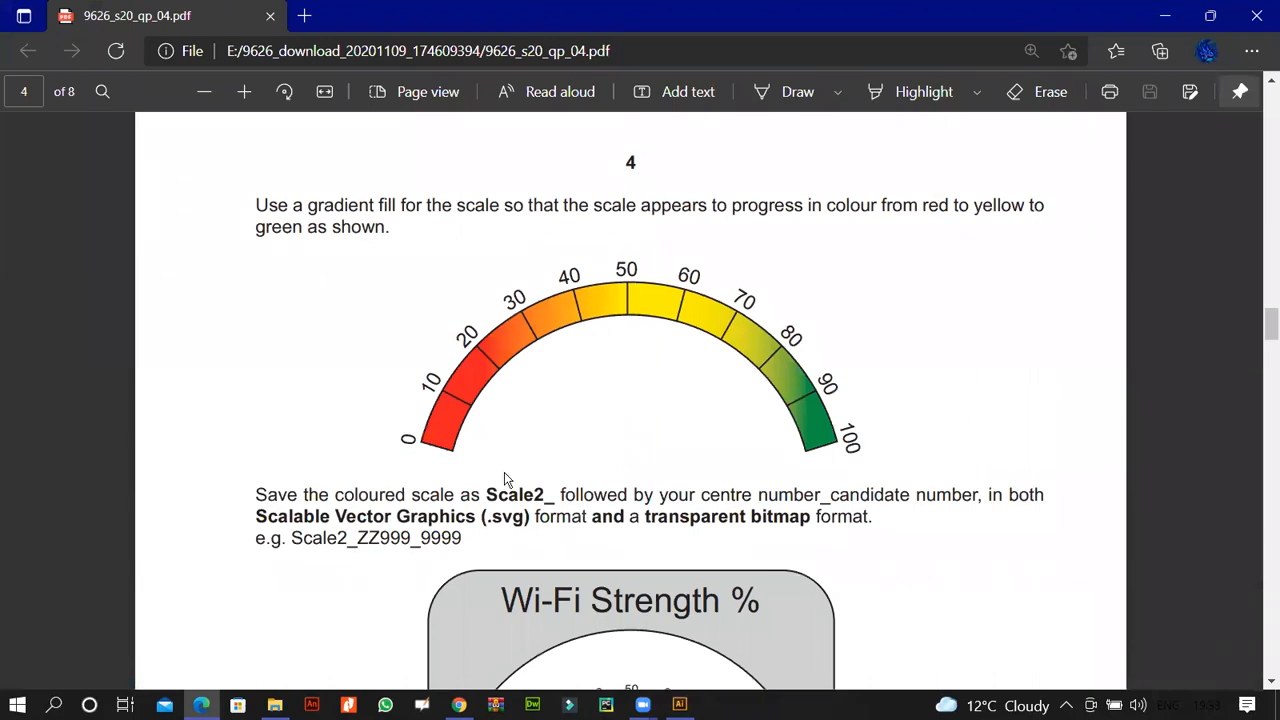
key(alt+Tab)
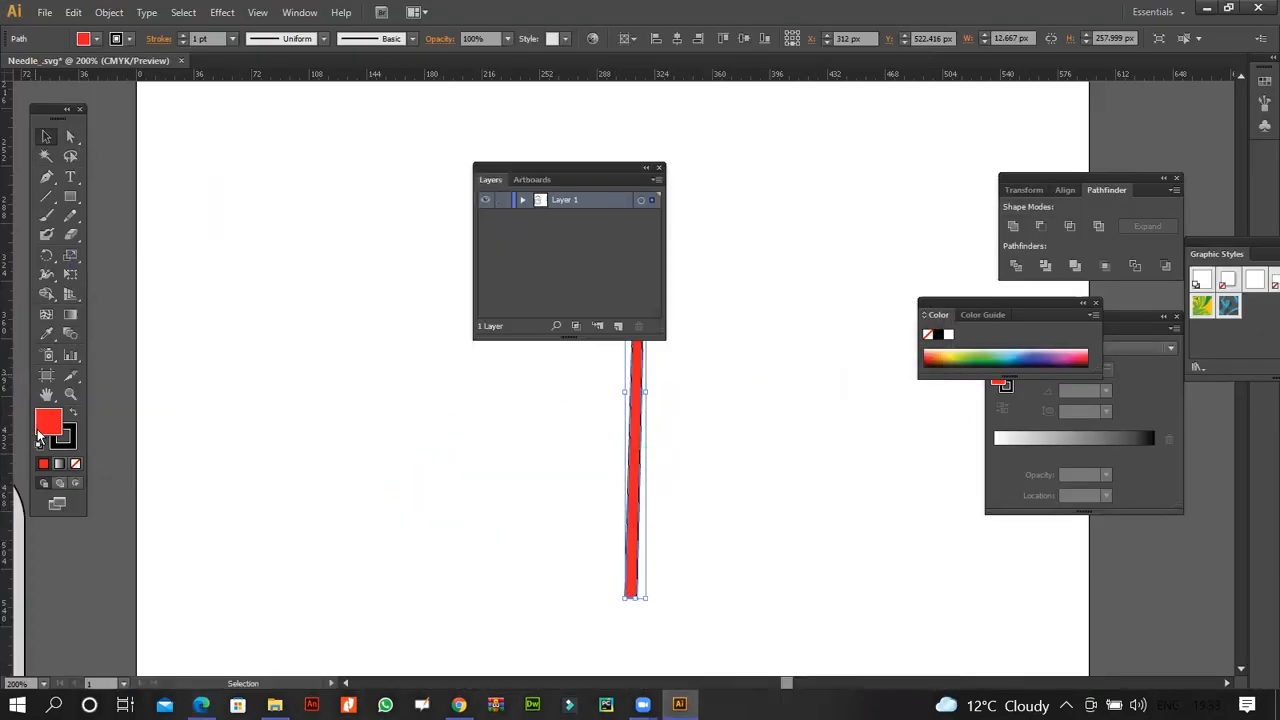
key(ctrl+minus)
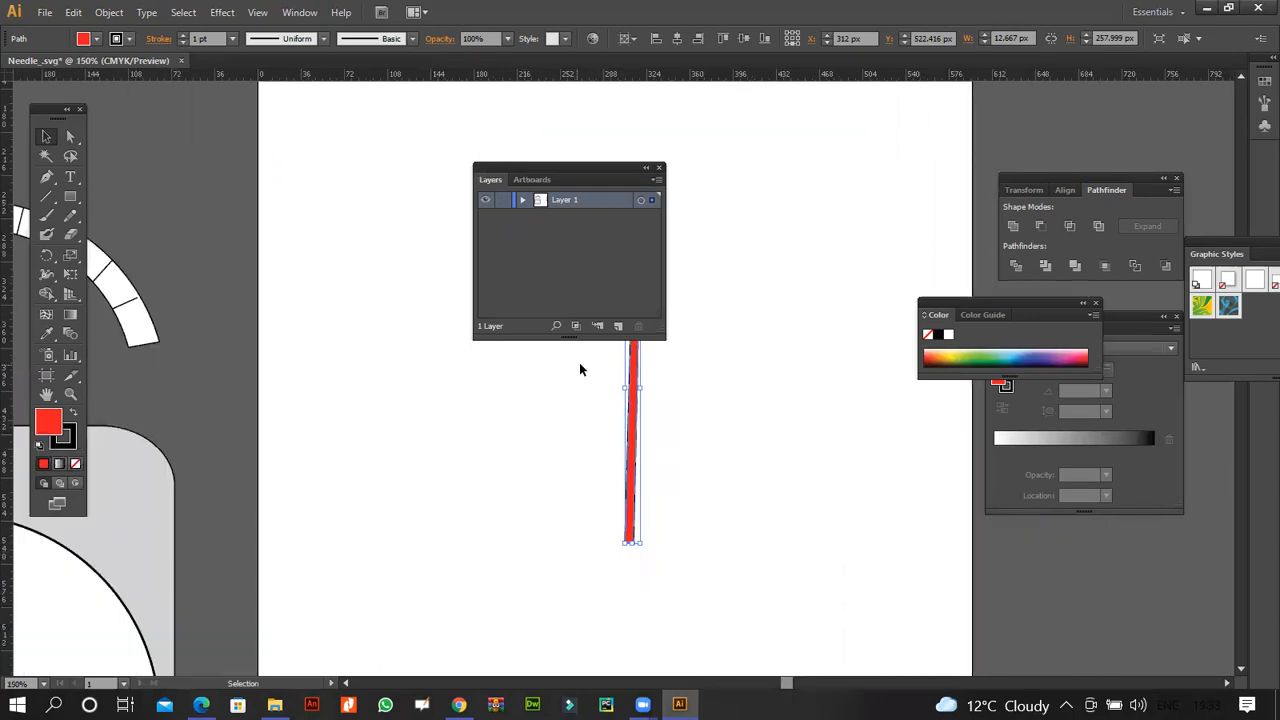
drag(630, 503, 1203, 539)
click(341, 683)
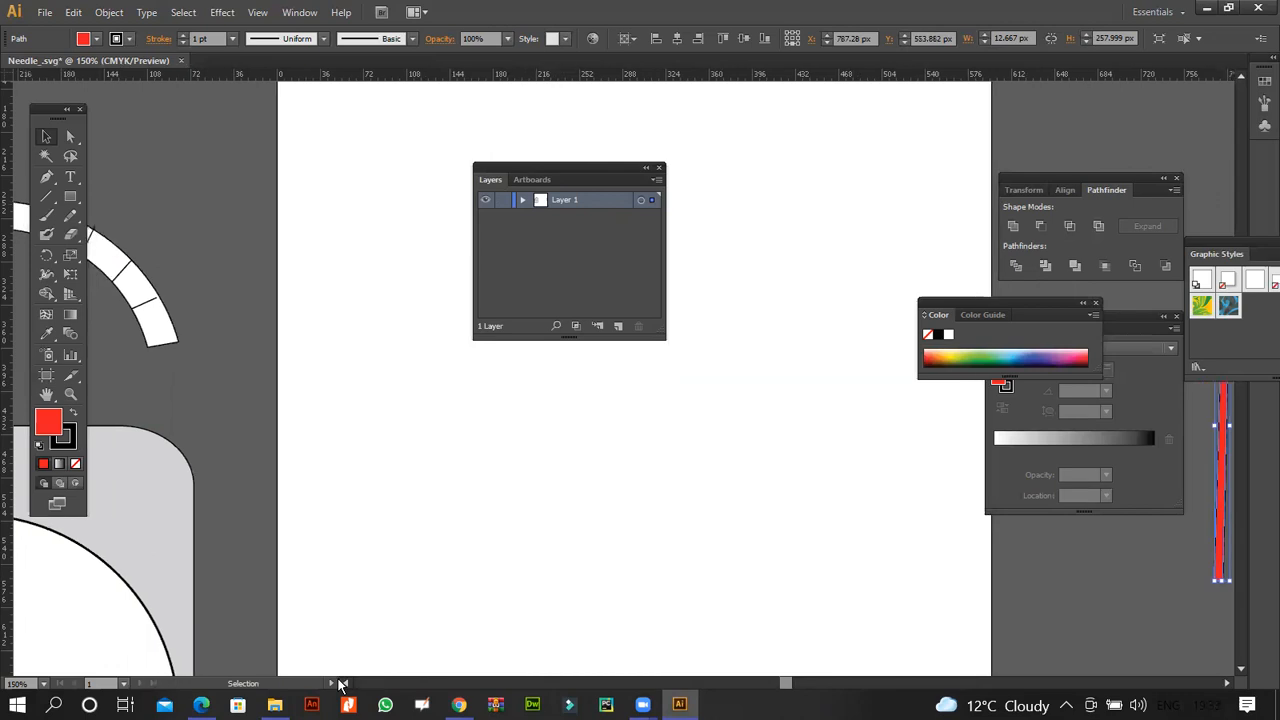
click(342, 683)
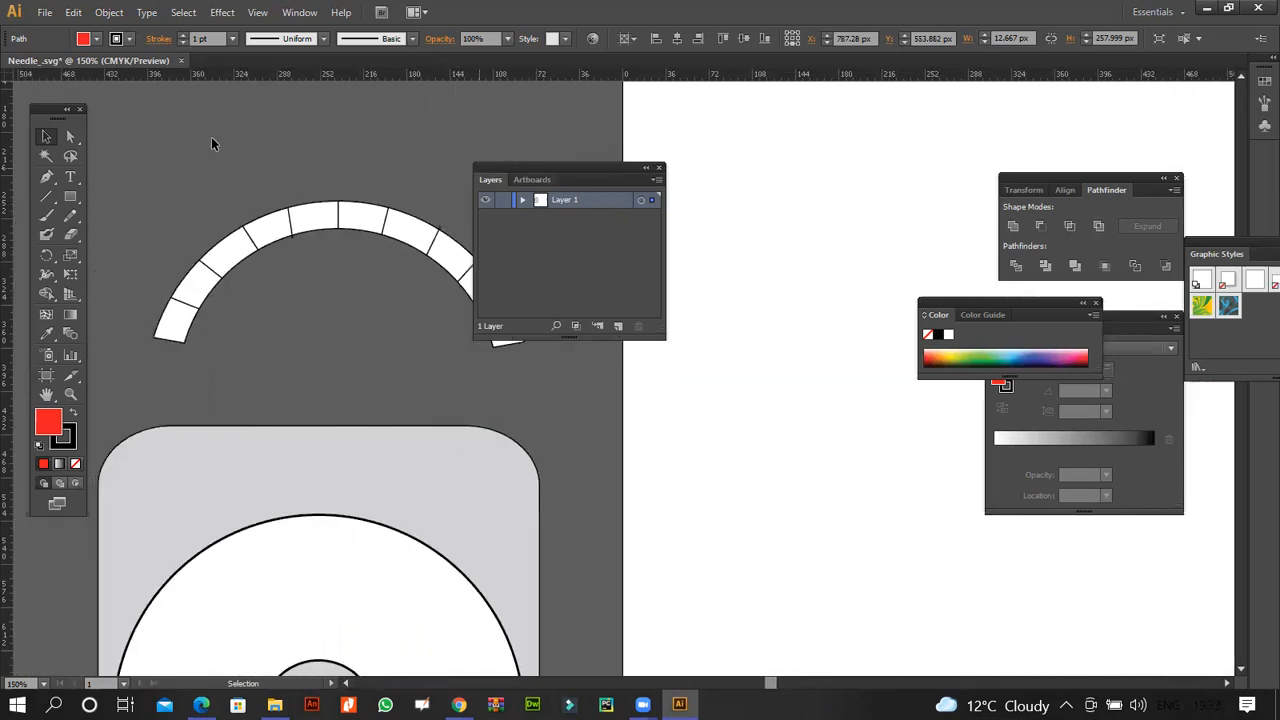
- Move the whole segmented scale arc, with its divider lines, onto the white artboard
key(F7)
drag(98, 182, 580, 389)
drag(245, 256, 857, 340)
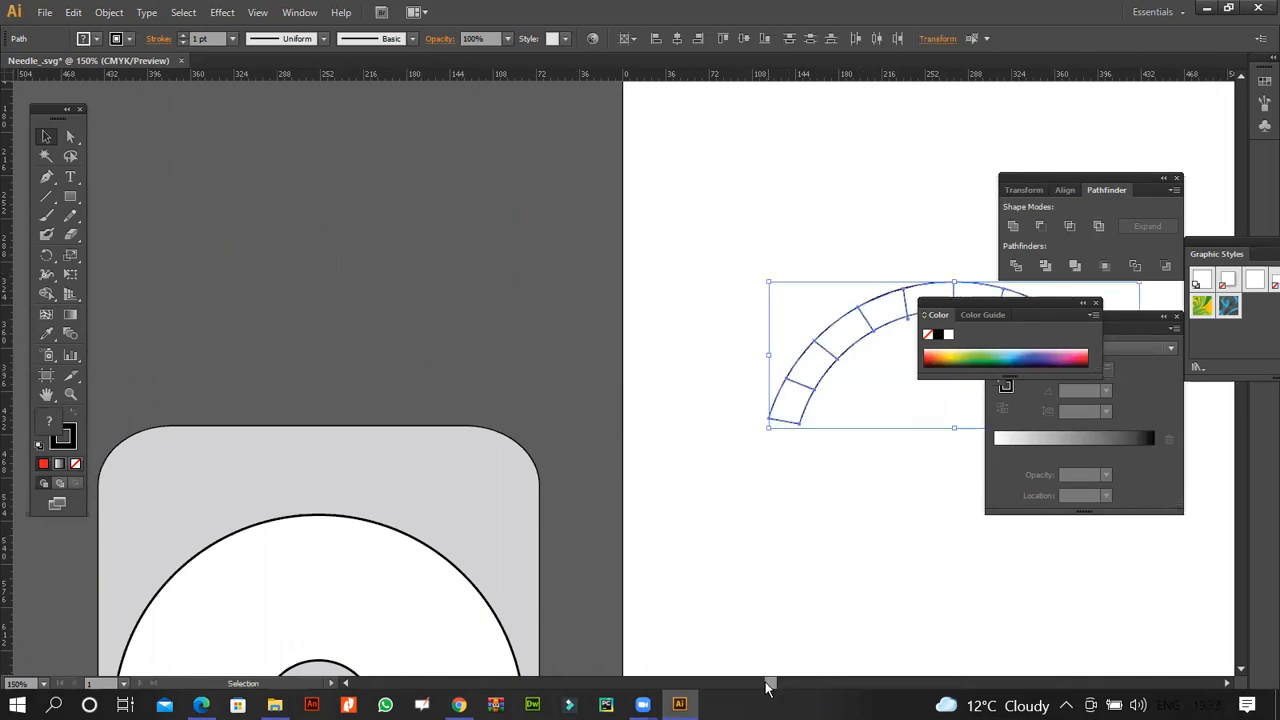
drag(769, 683, 783, 687)
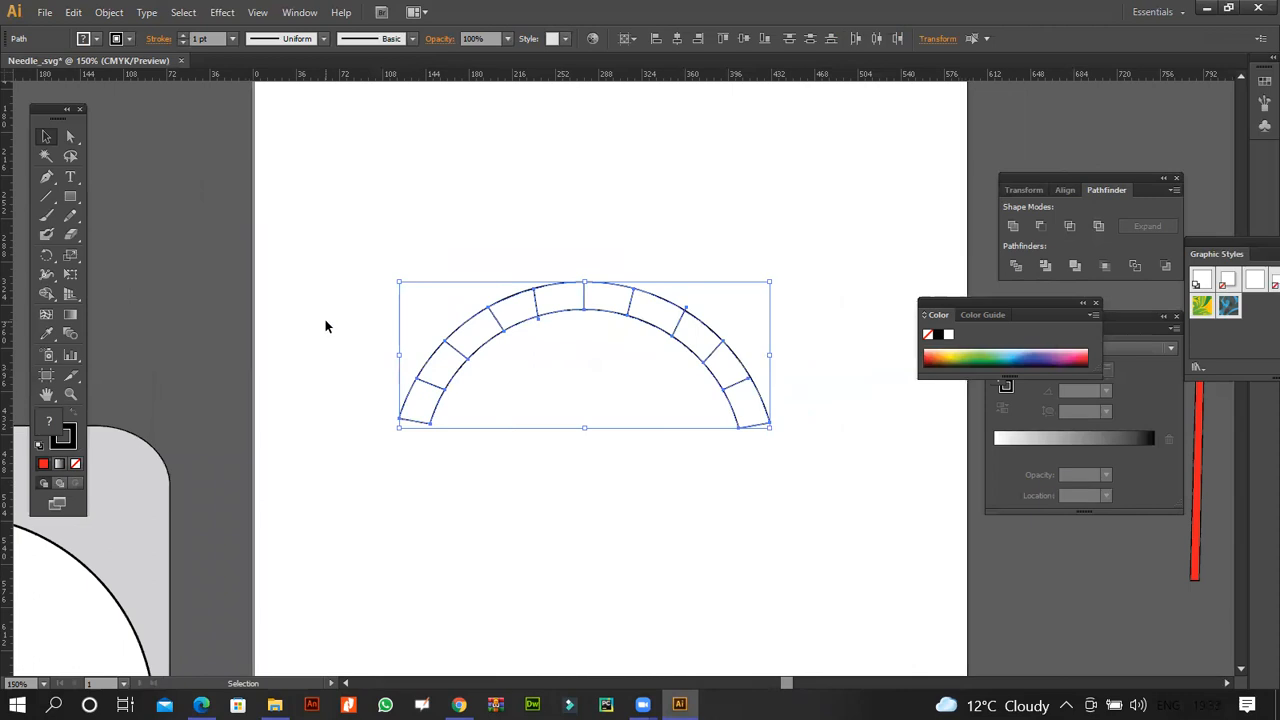
- Apply a linear gradient fill to the selected arc and check the required colours in the exam paper PDF
click(75, 315)
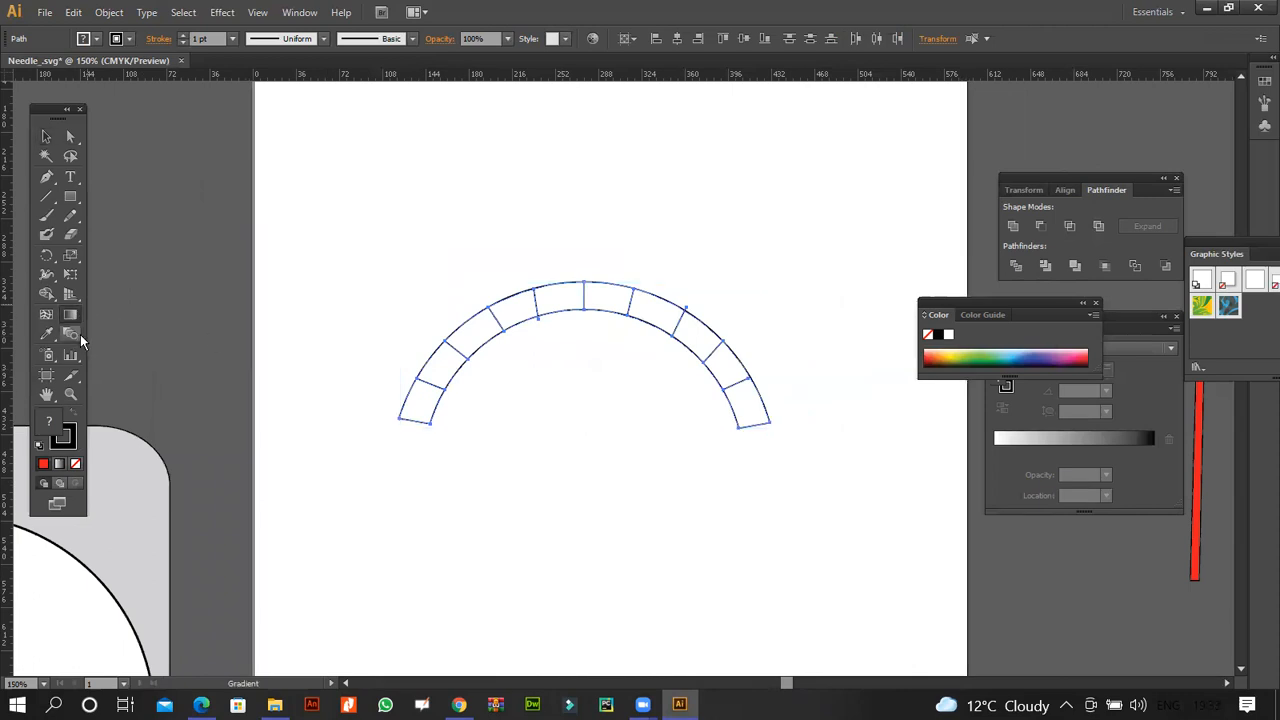
click(59, 463)
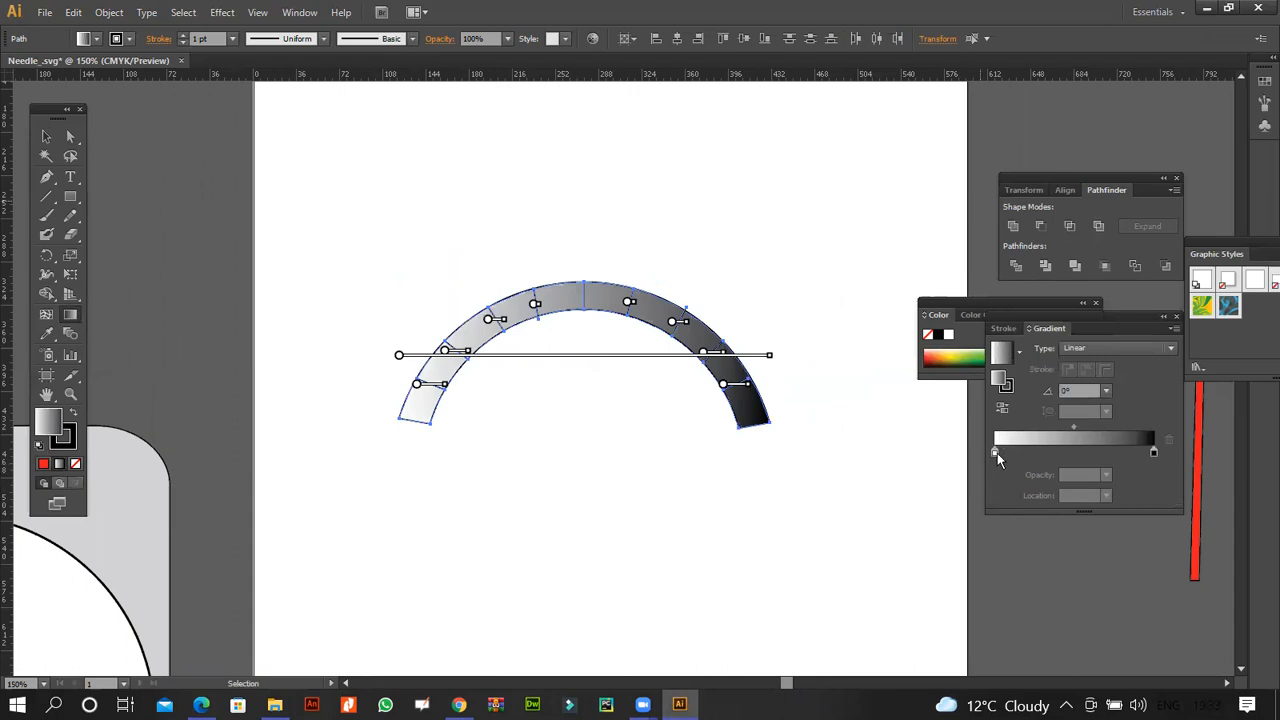
click(201, 704)
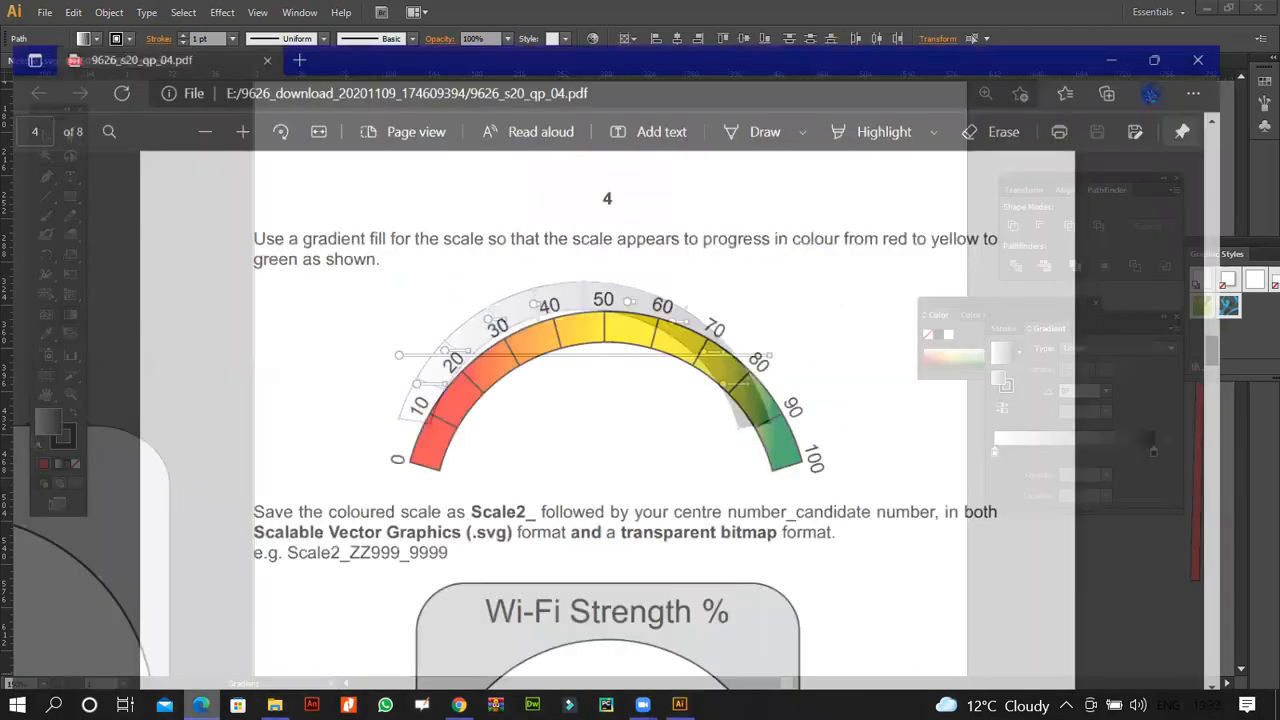
click(680, 704)
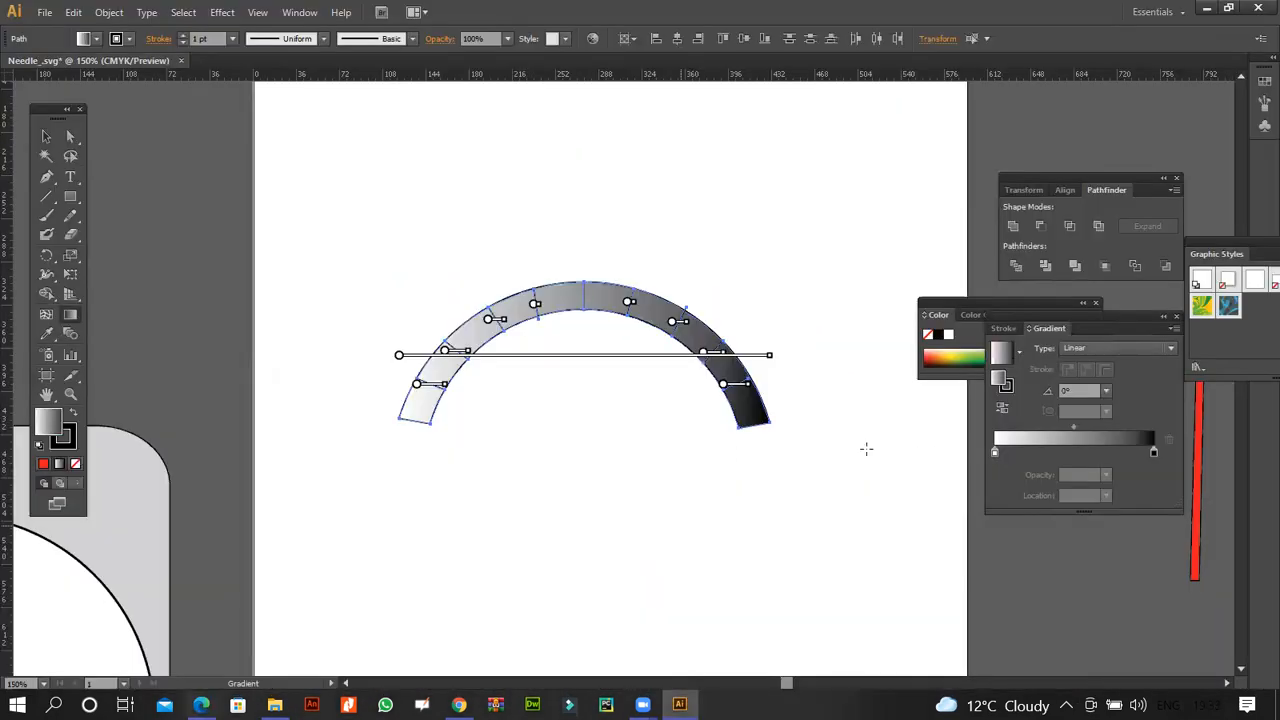
- Set the arc gradient's start stop to red and its end stop to green
double_click(995, 453)
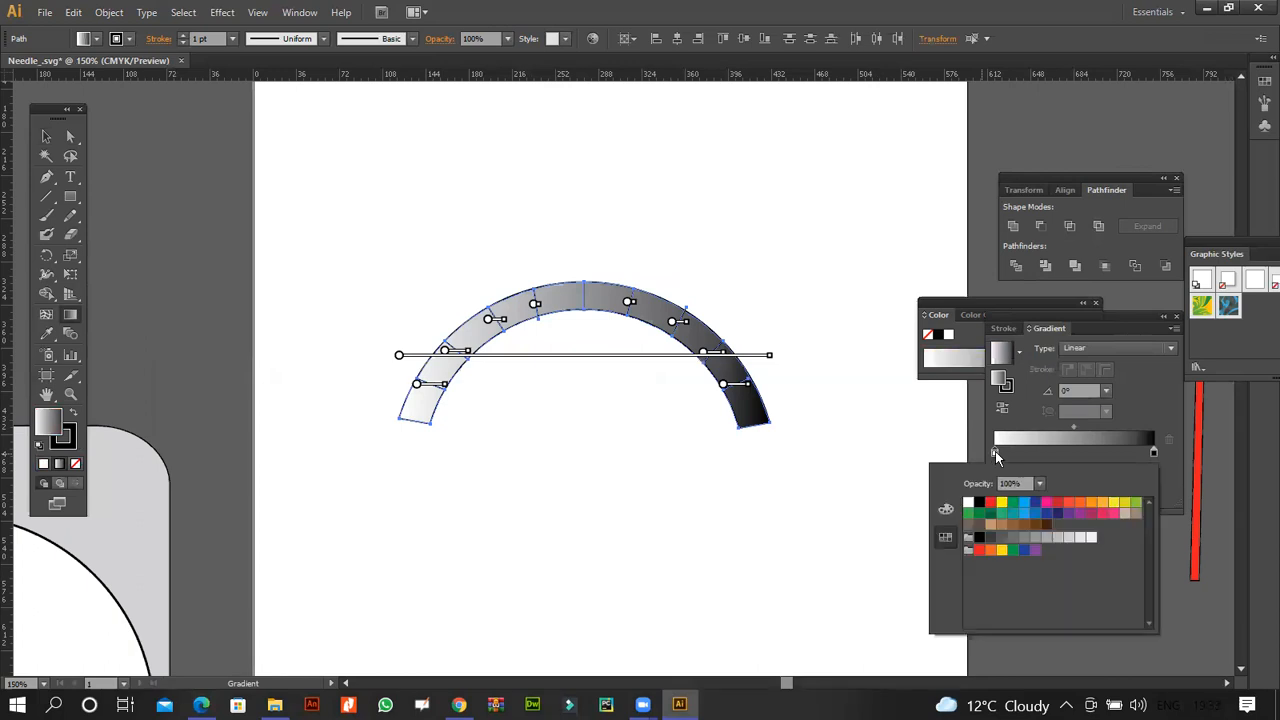
click(980, 549)
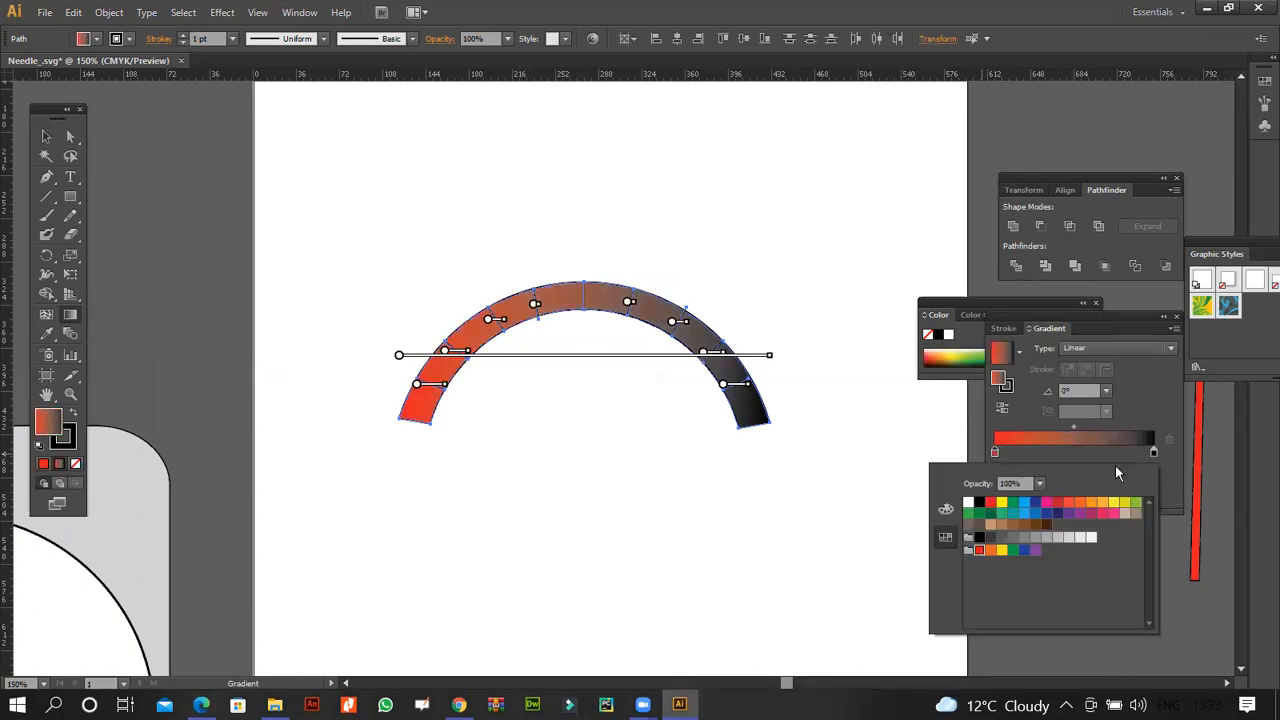
click(1155, 452)
double_click(1155, 452)
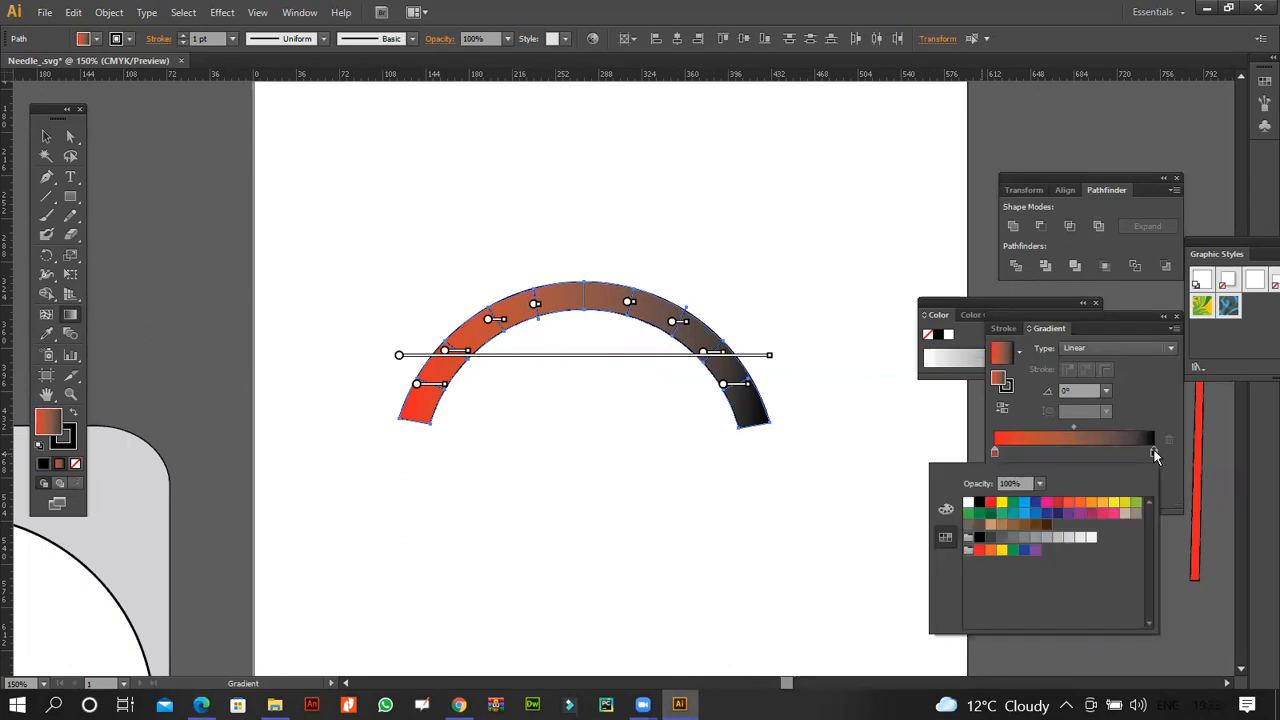
click(1015, 503)
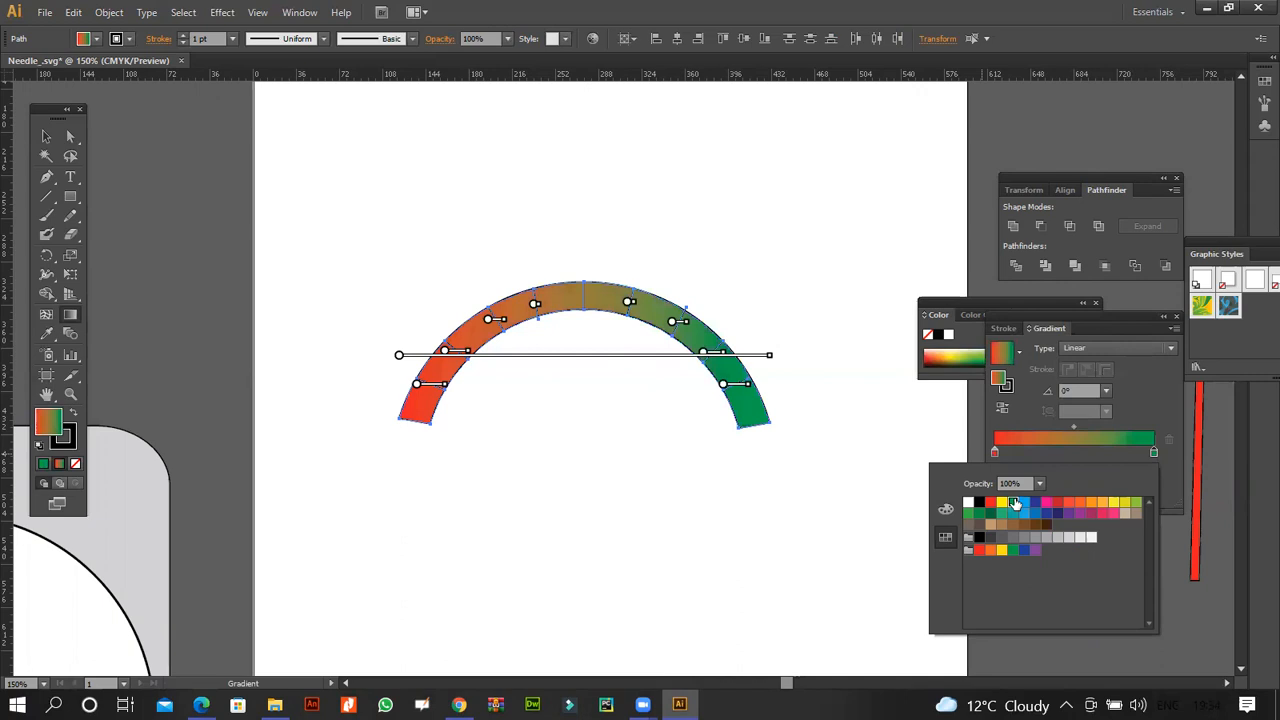
- Add a yellow stop at 50.25% in the arc's gradient and deselect the arc
click(1077, 458)
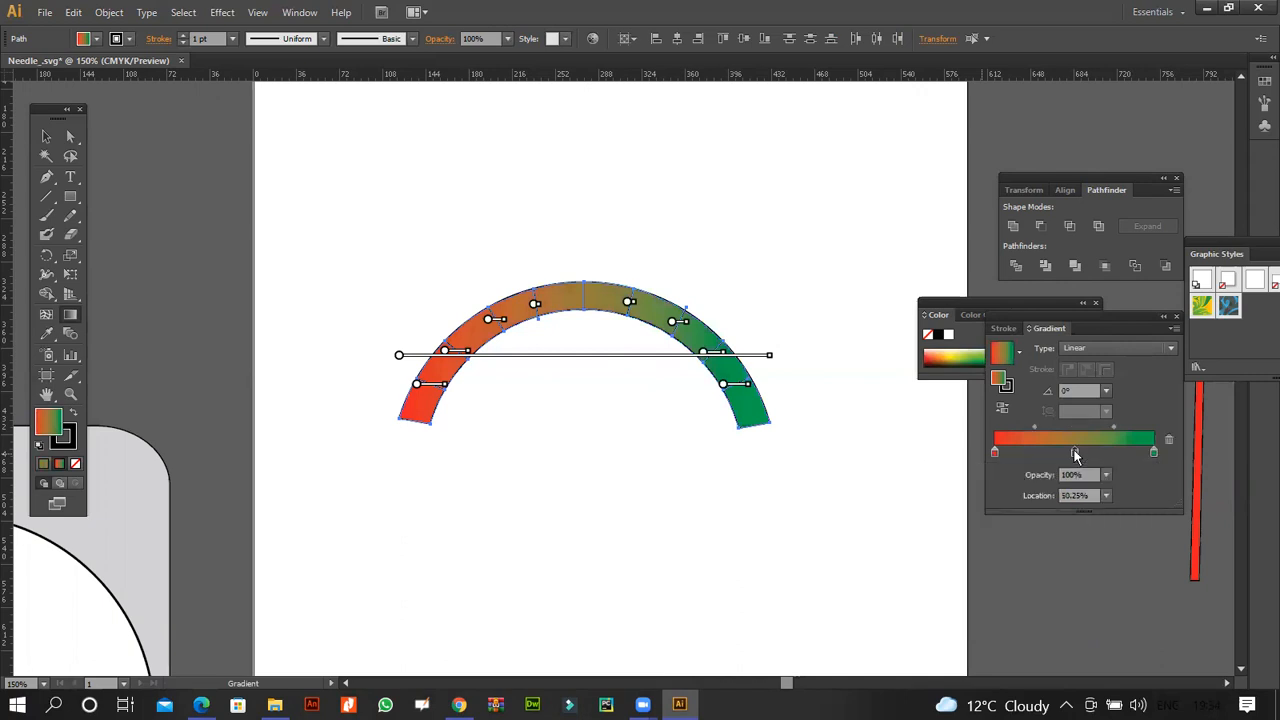
double_click(1074, 453)
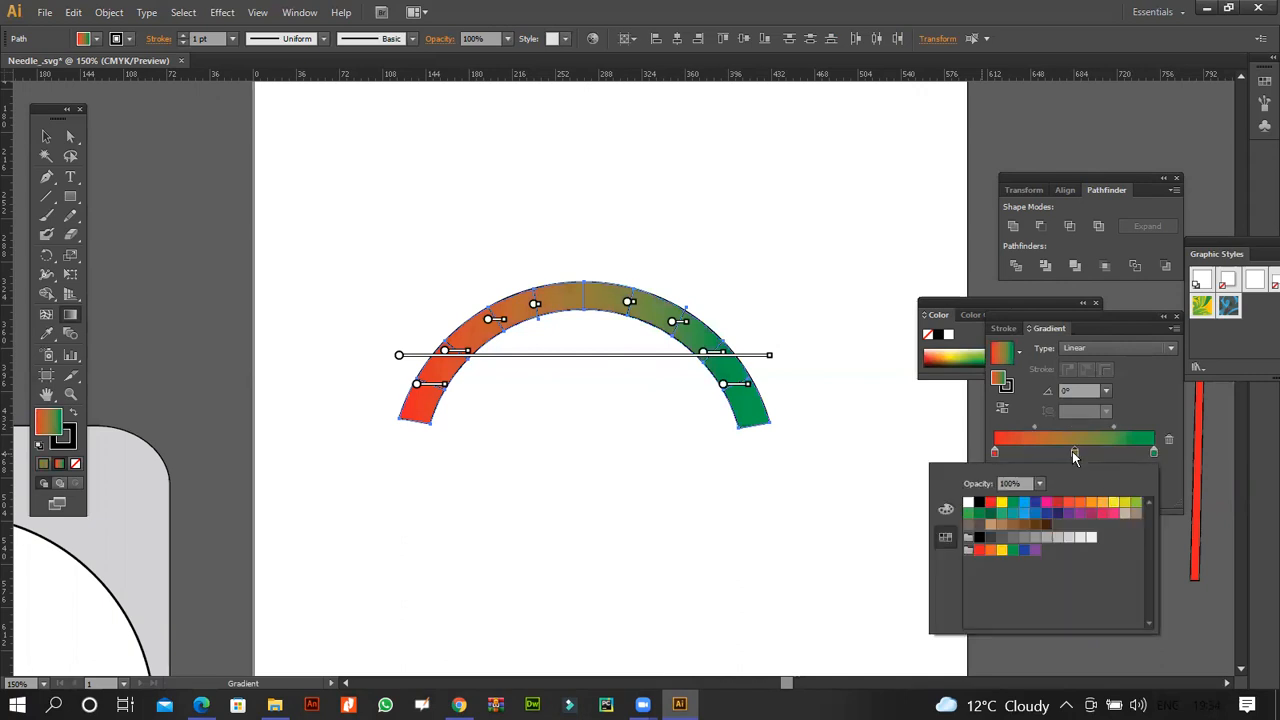
click(1002, 503)
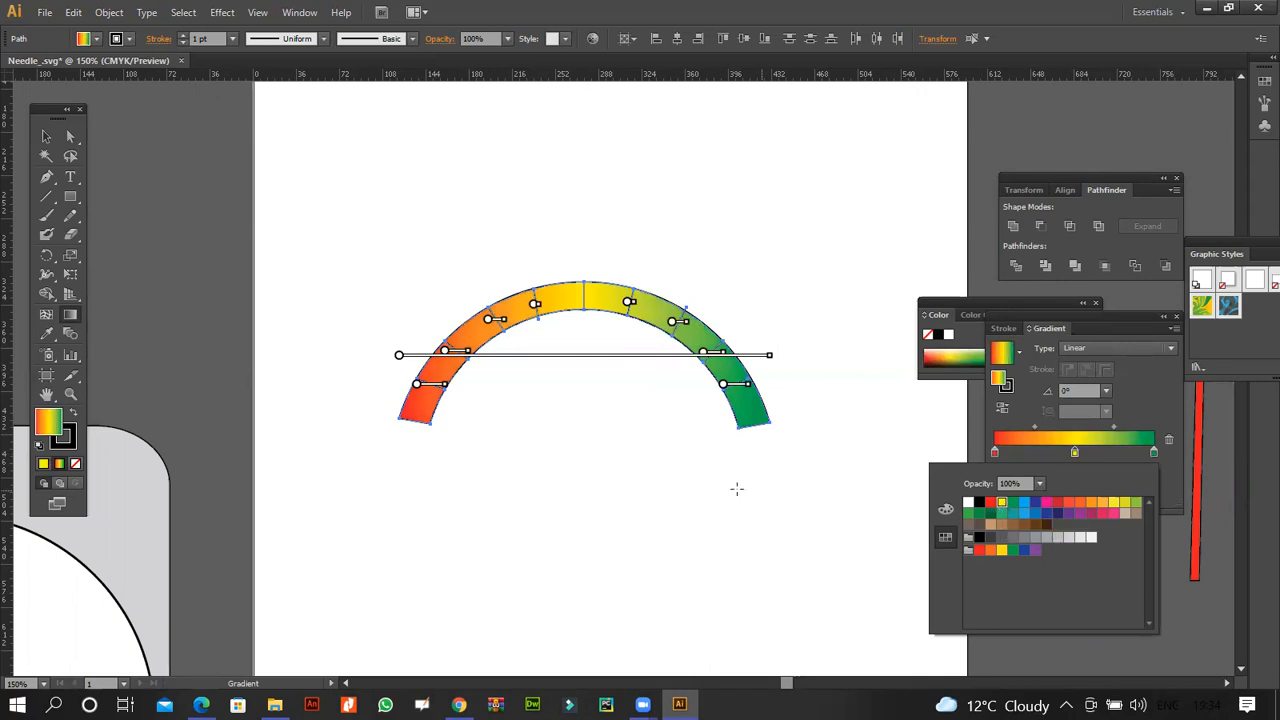
click(51, 142)
click(45, 136)
click(519, 395)
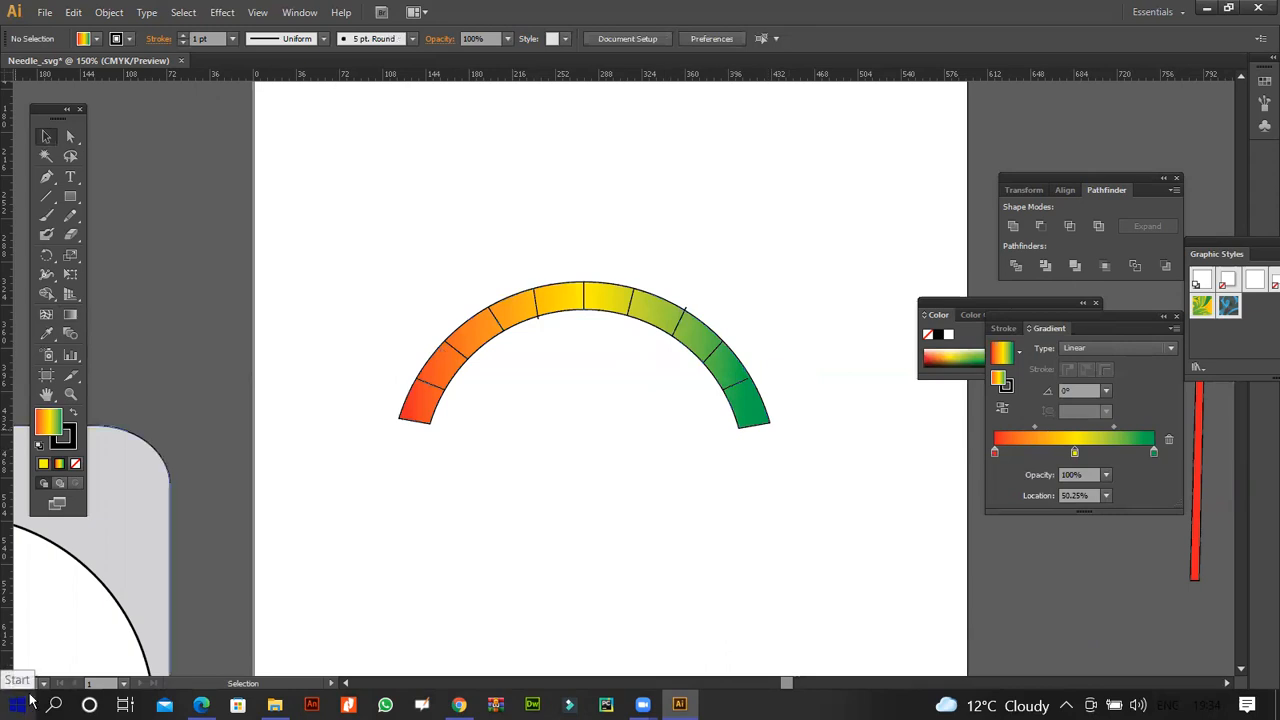
- Pull the overhanging lower end of the divider in the orange-yellow part back to the arc's inner edge
key(ctrl+plus)
key(ctrl+plus)
key(ctrl+plus)
key(ctrl+plus)
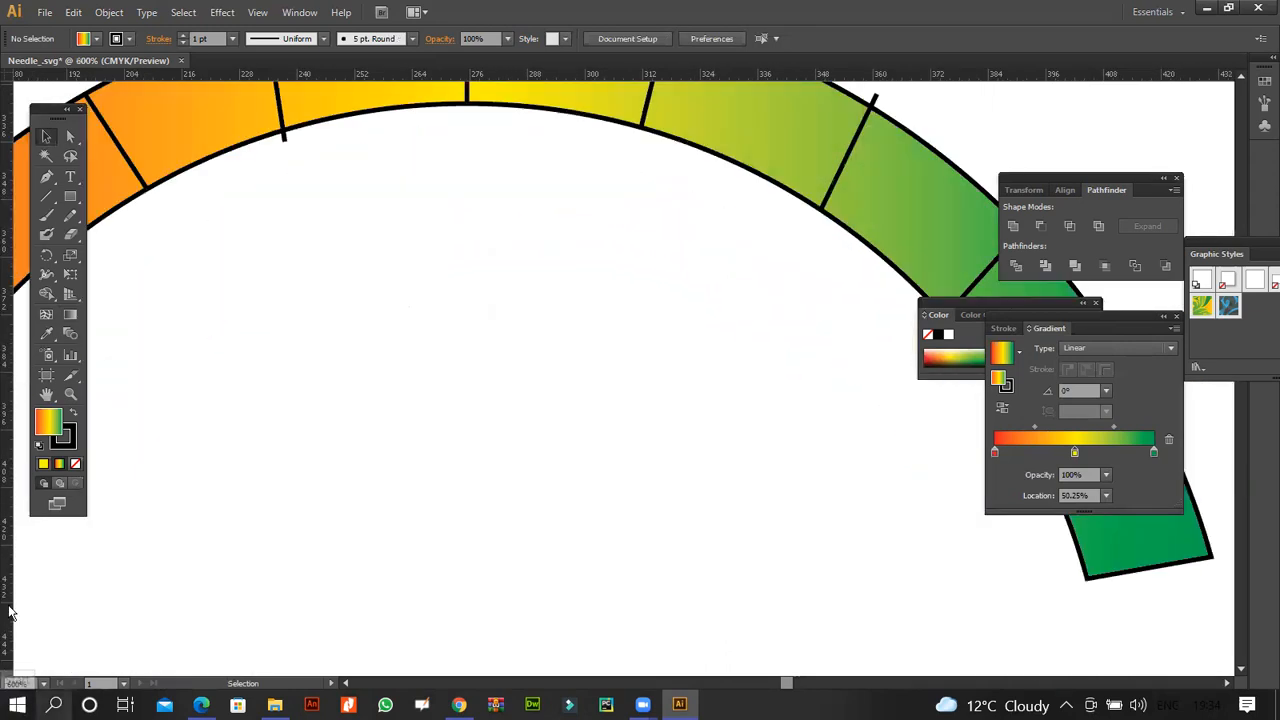
scroll(272, 449, up, 3)
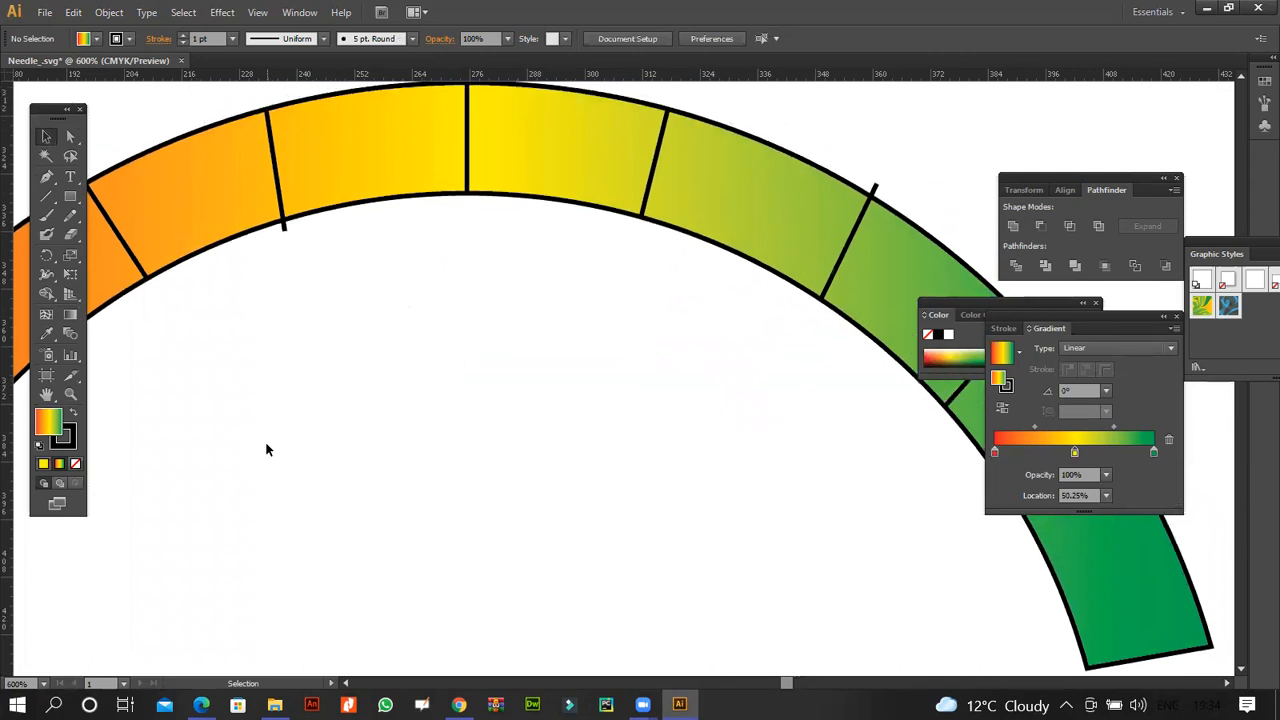
scroll(253, 255, up, 4)
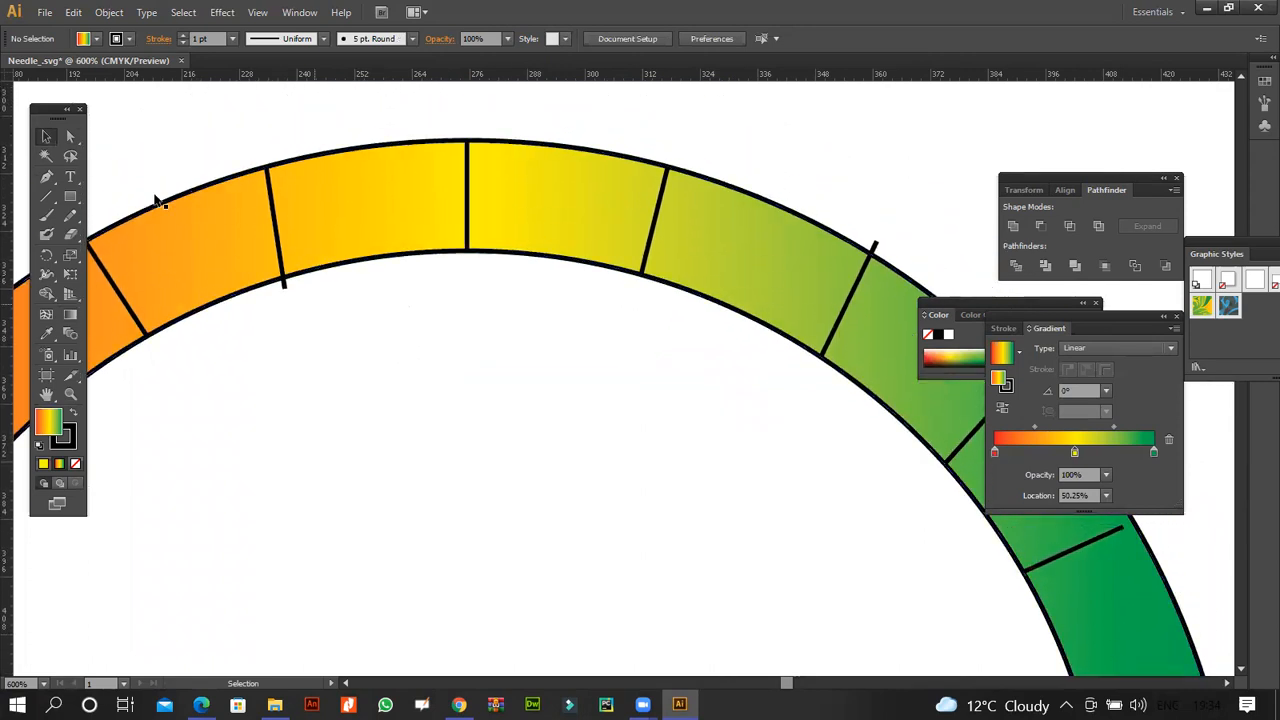
key(a)
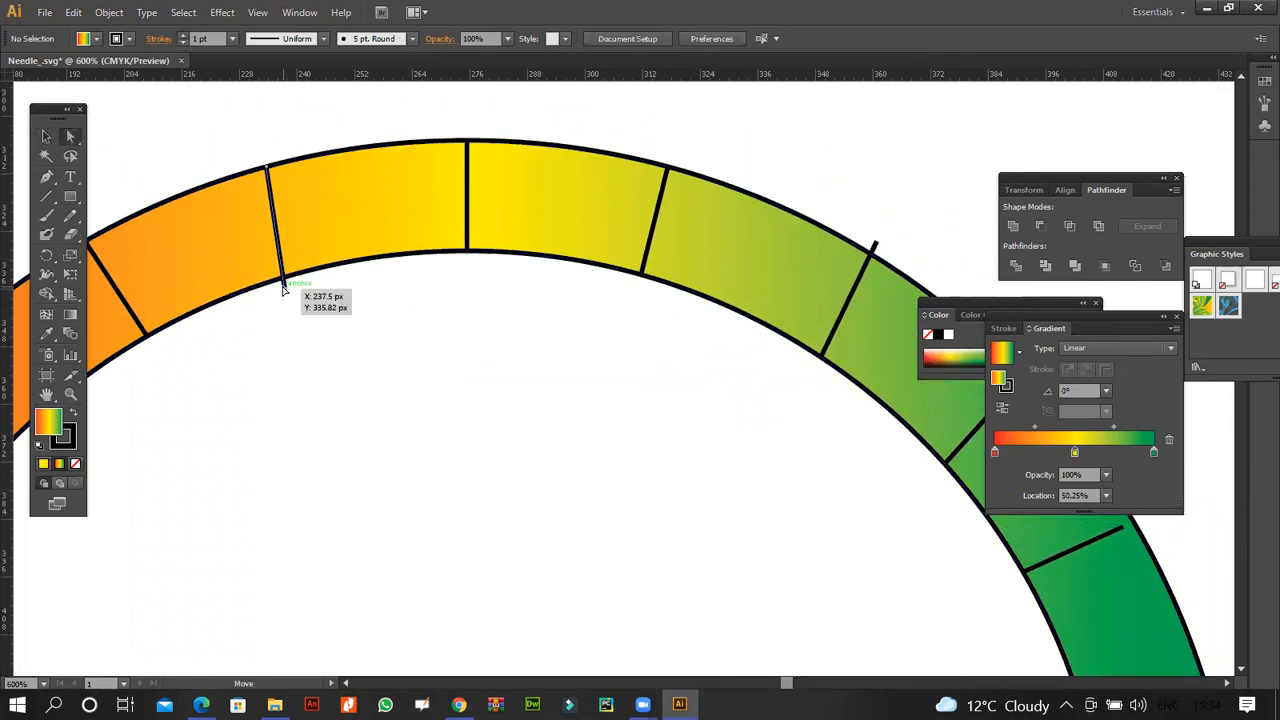
click(284, 289)
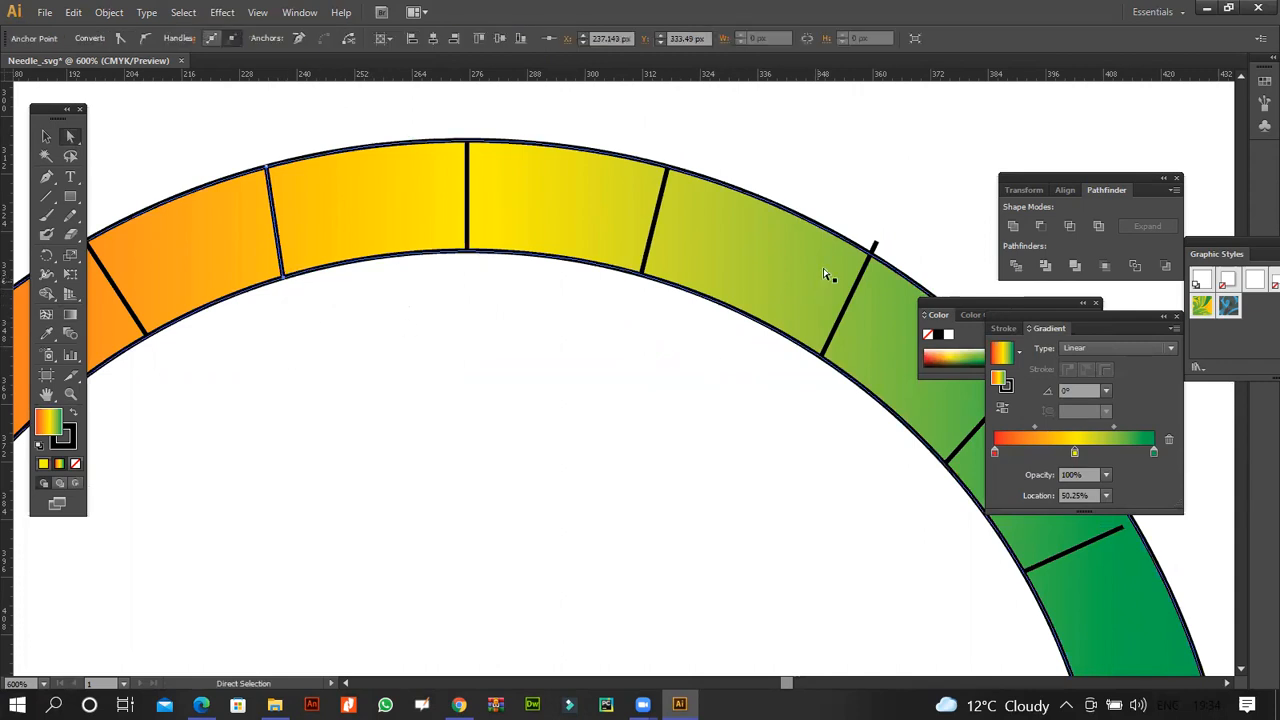
- Align both ends of the overhanging green-side divider with the arc's edges and extend the last green divider to the outer edge
drag(873, 245, 870, 253)
drag(819, 372, 821, 365)
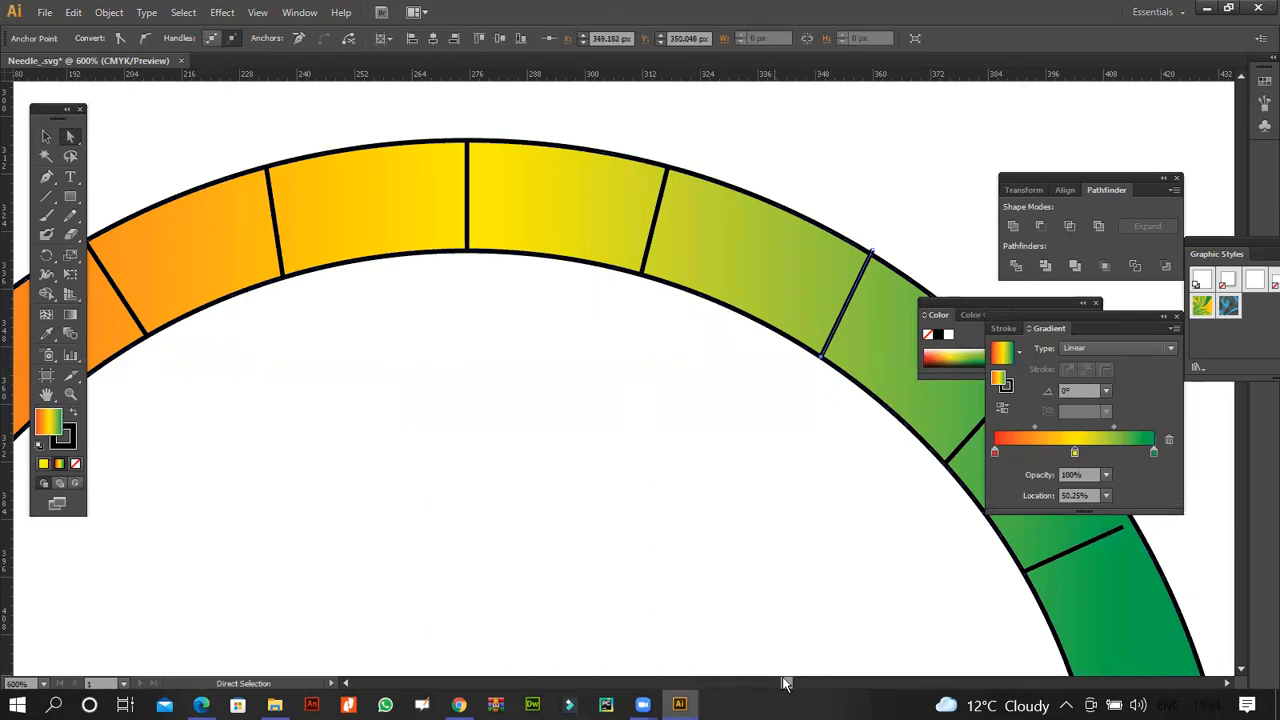
drag(786, 683, 791, 683)
drag(669, 538, 688, 524)
mouse_move(791, 683)
mouse_down()
mouse_move(768, 685)
mouse_move(781, 683)
mouse_up()
click(698, 505)
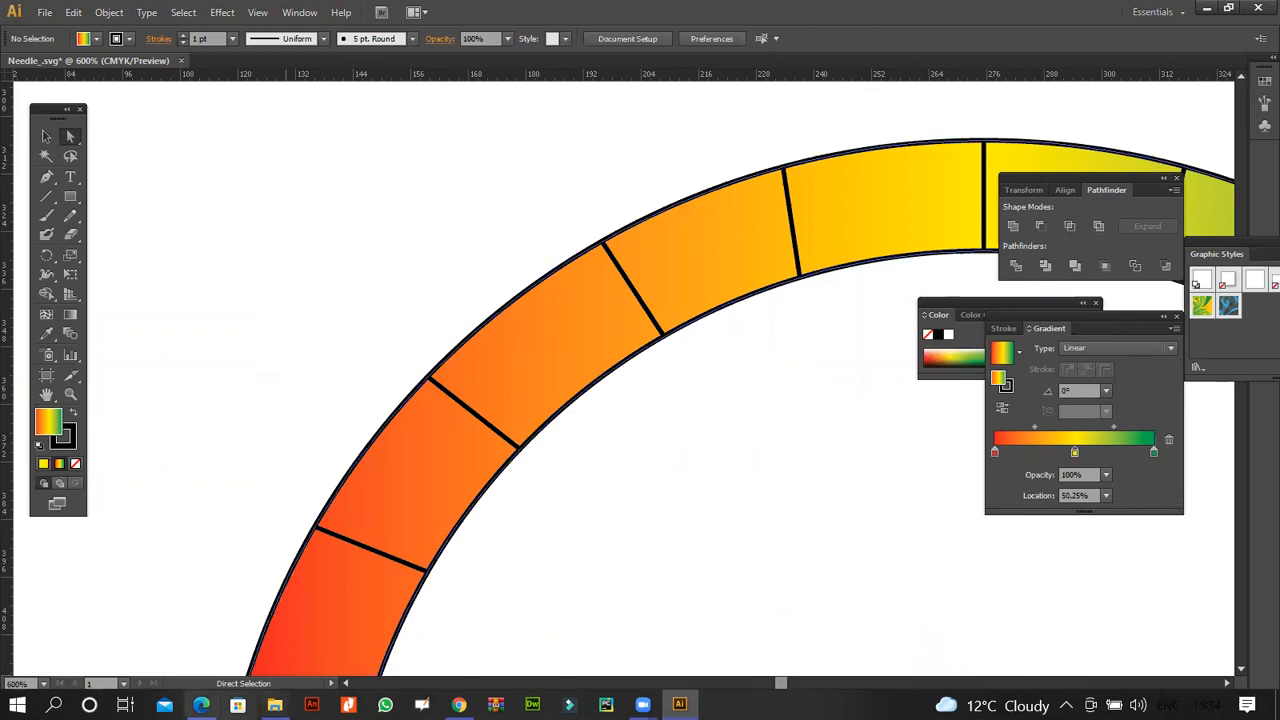
- Switch to the exam paper PDF in Edge and read question 2 about the Wi-Fi meter animation on page 5
click(250, 610)
scroll(260, 530, down, 10)
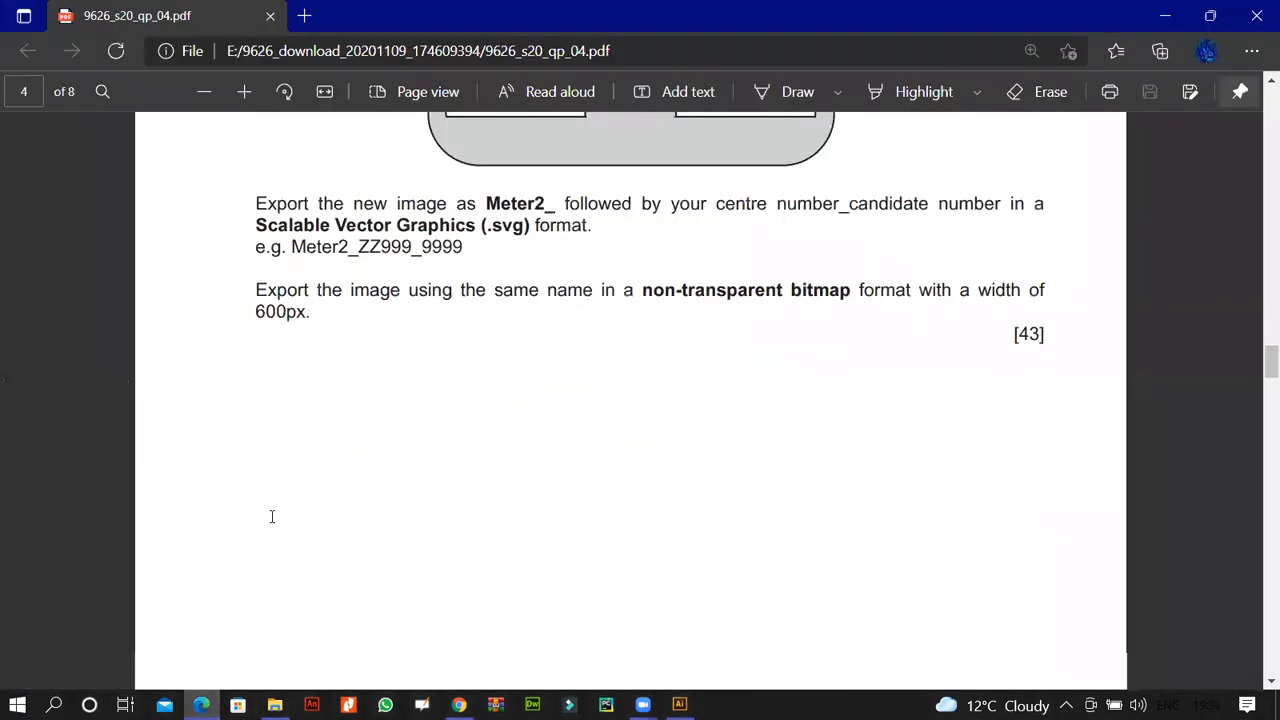
scroll(271, 516, up, 3)
scroll(265, 509, down, 6)
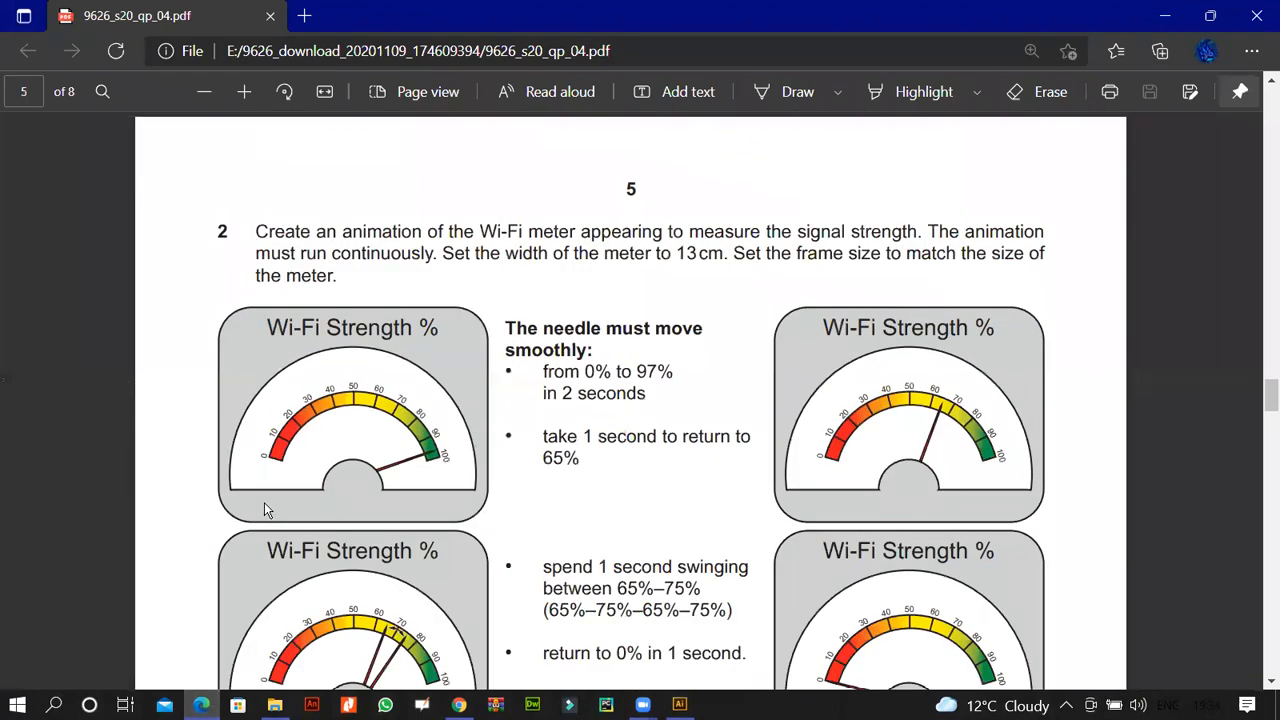
scroll(265, 508, up, 2)
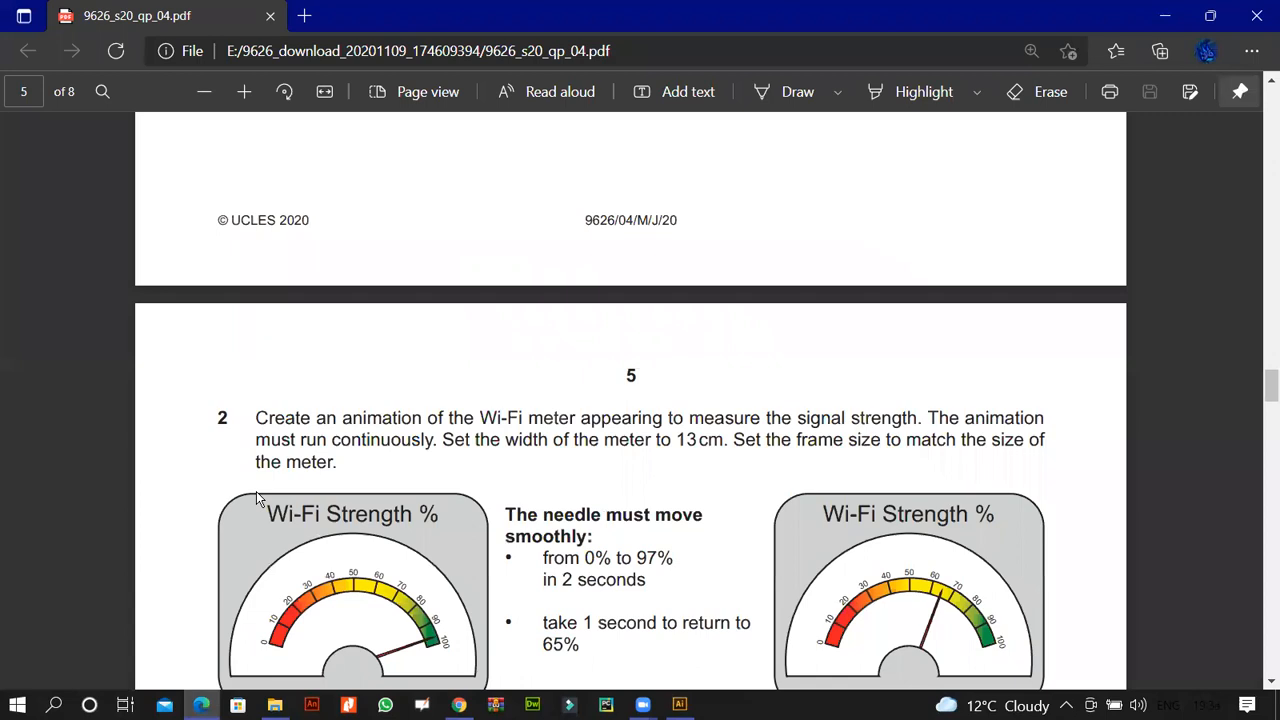
scroll(257, 498, down, 1)
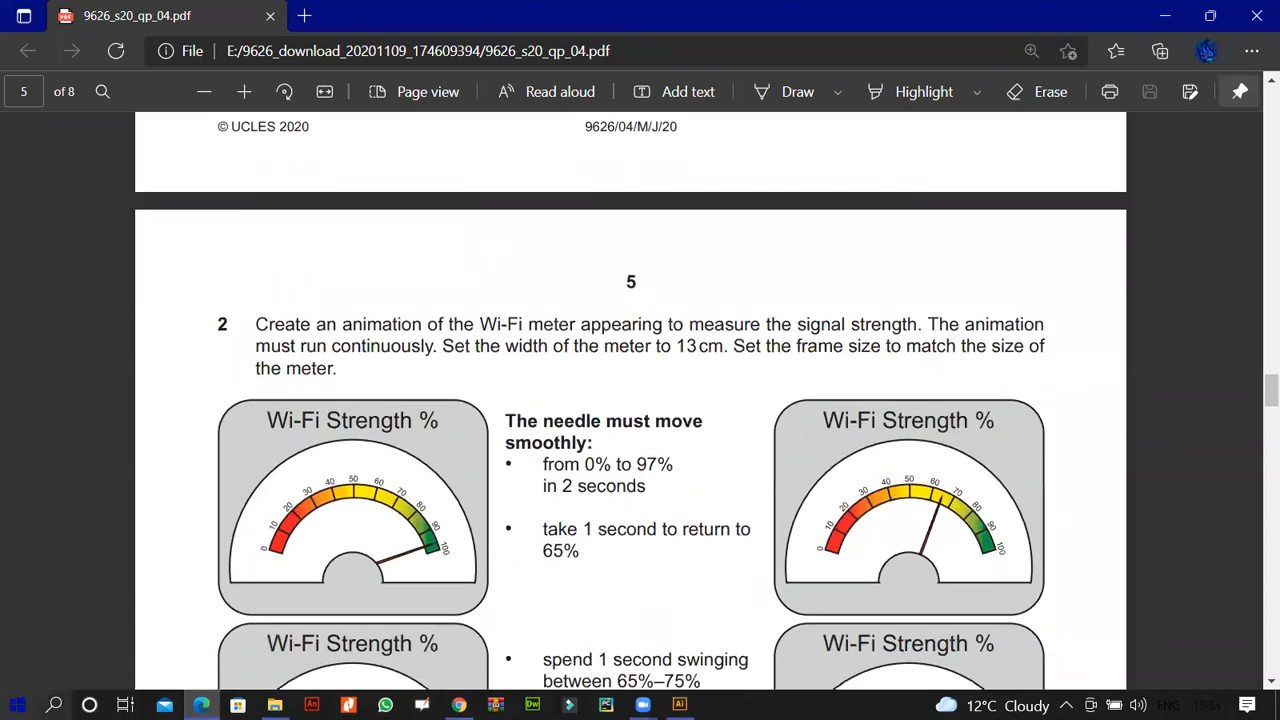
- Launch Adobe Animate CC 2015.2 and bring its blank document to the front
click(17, 705)
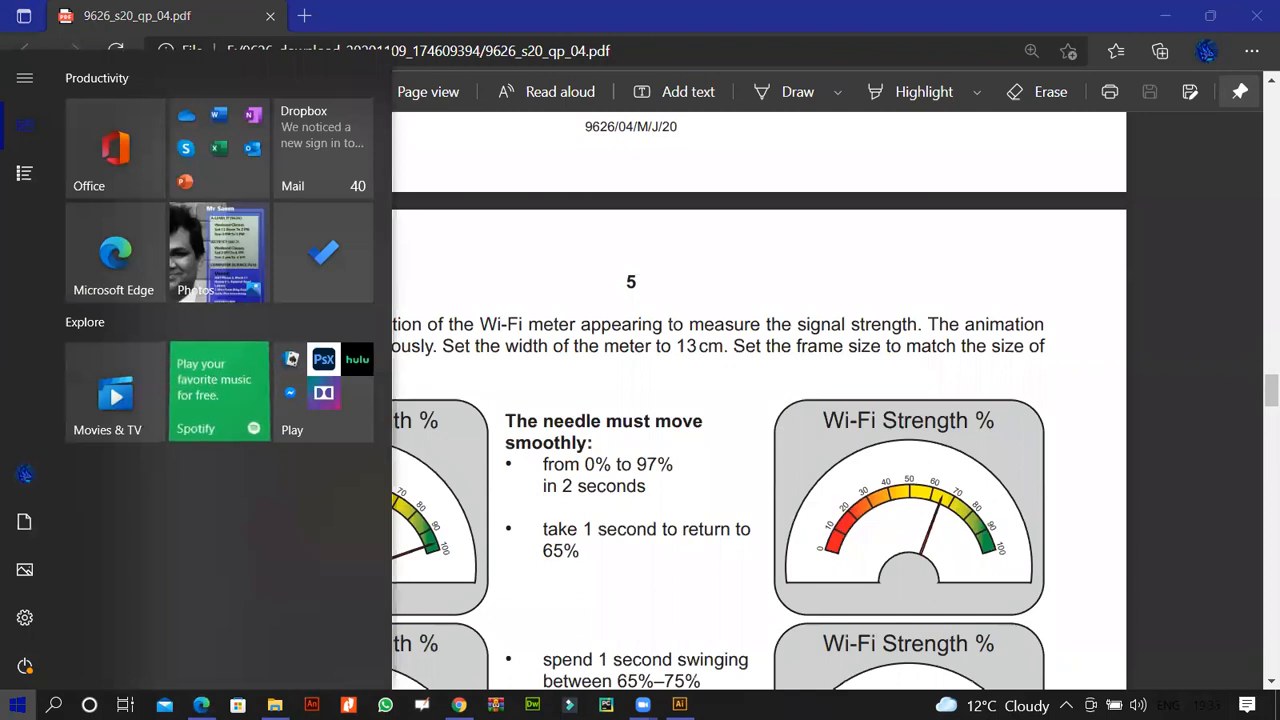
text(an)
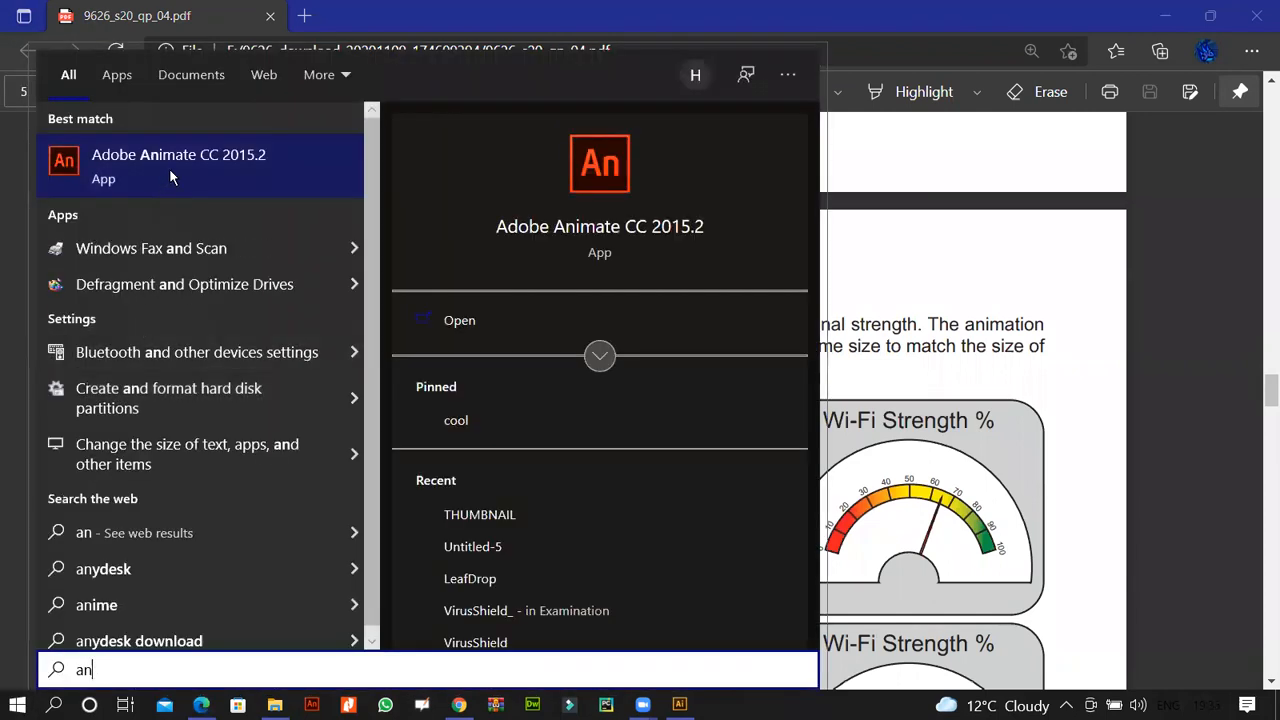
click(169, 168)
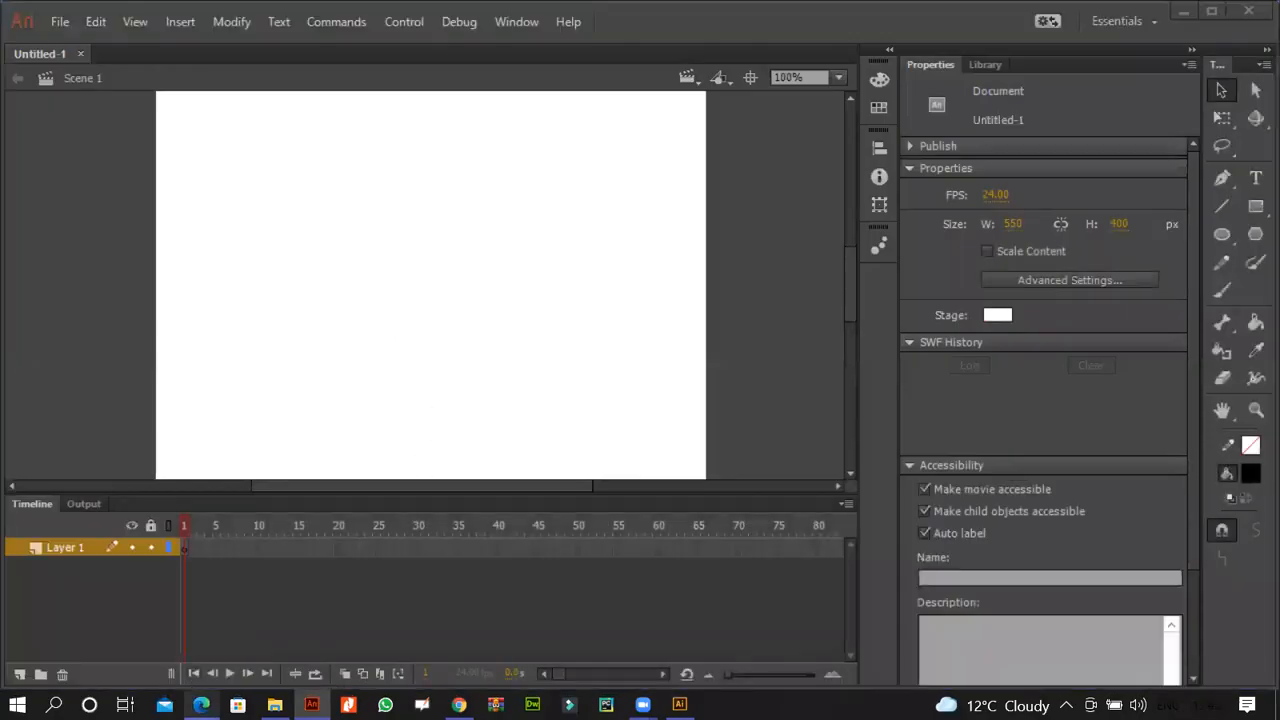
click(201, 704)
click(312, 704)
click(1183, 11)
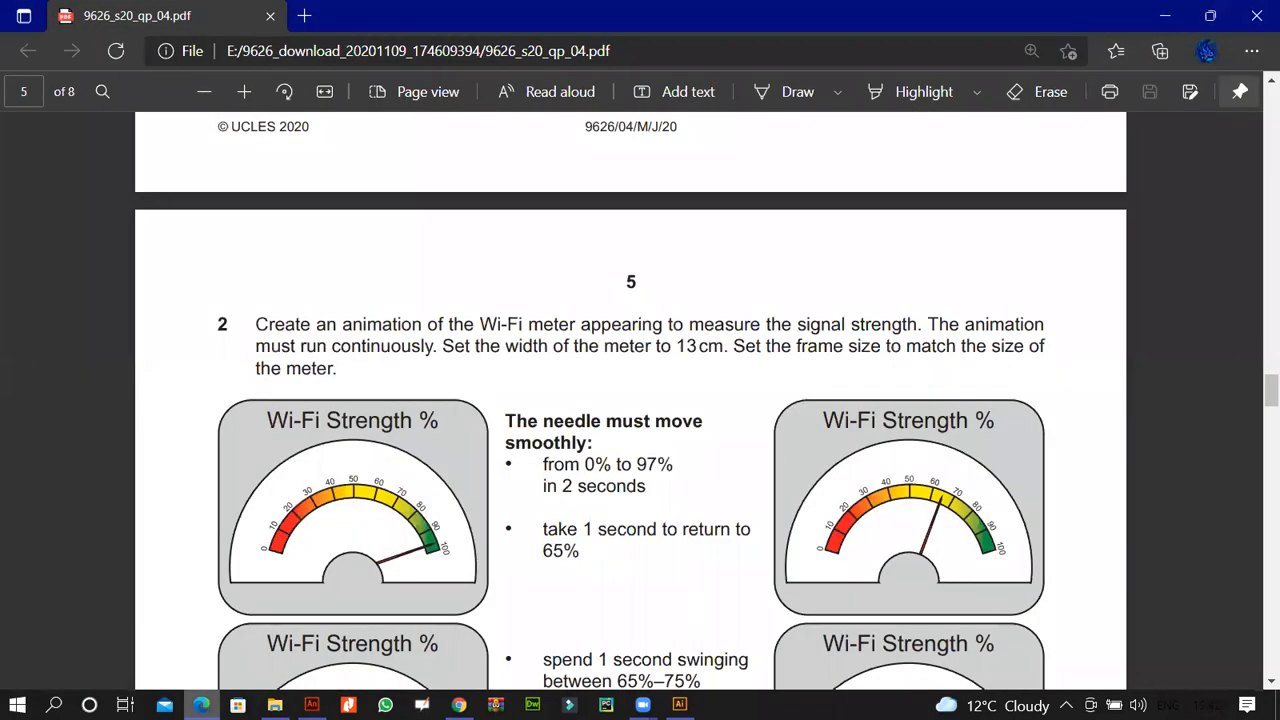
key(alt+Tab)
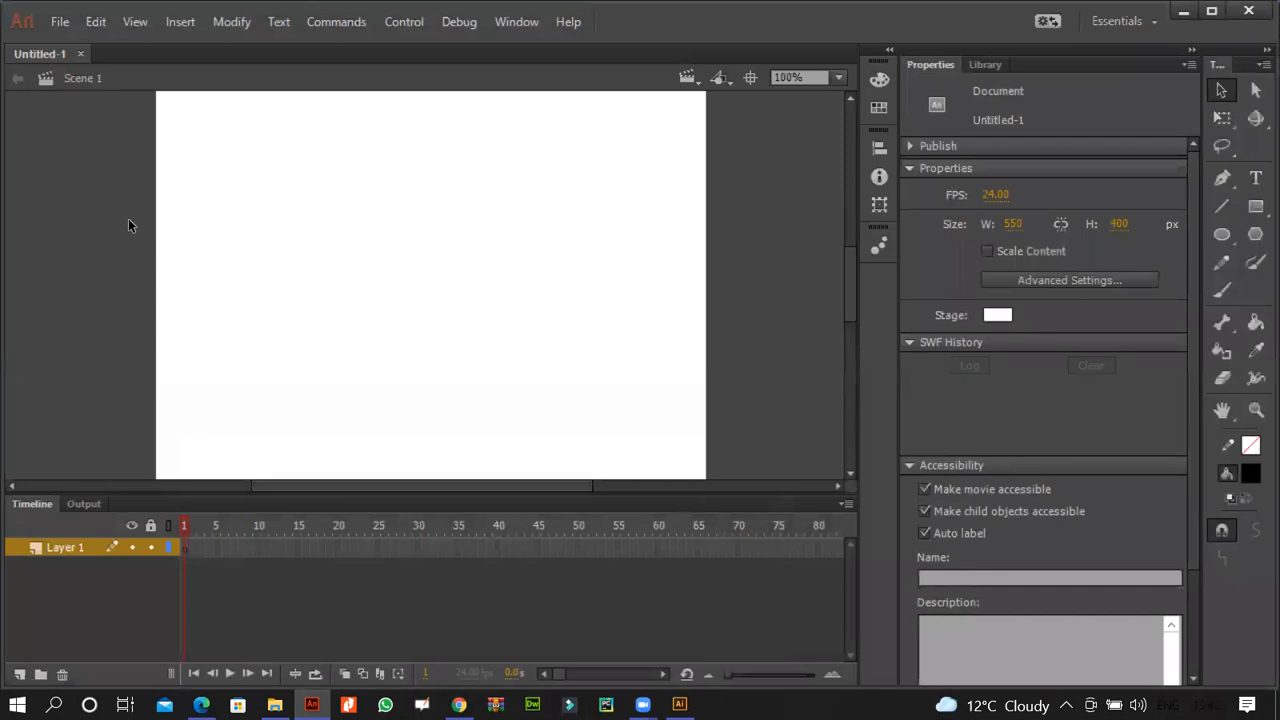
- Import the Surround meter bitmap from the "2020 p4" folder on the Desktop to the stage and select it
key(ctrl+r)
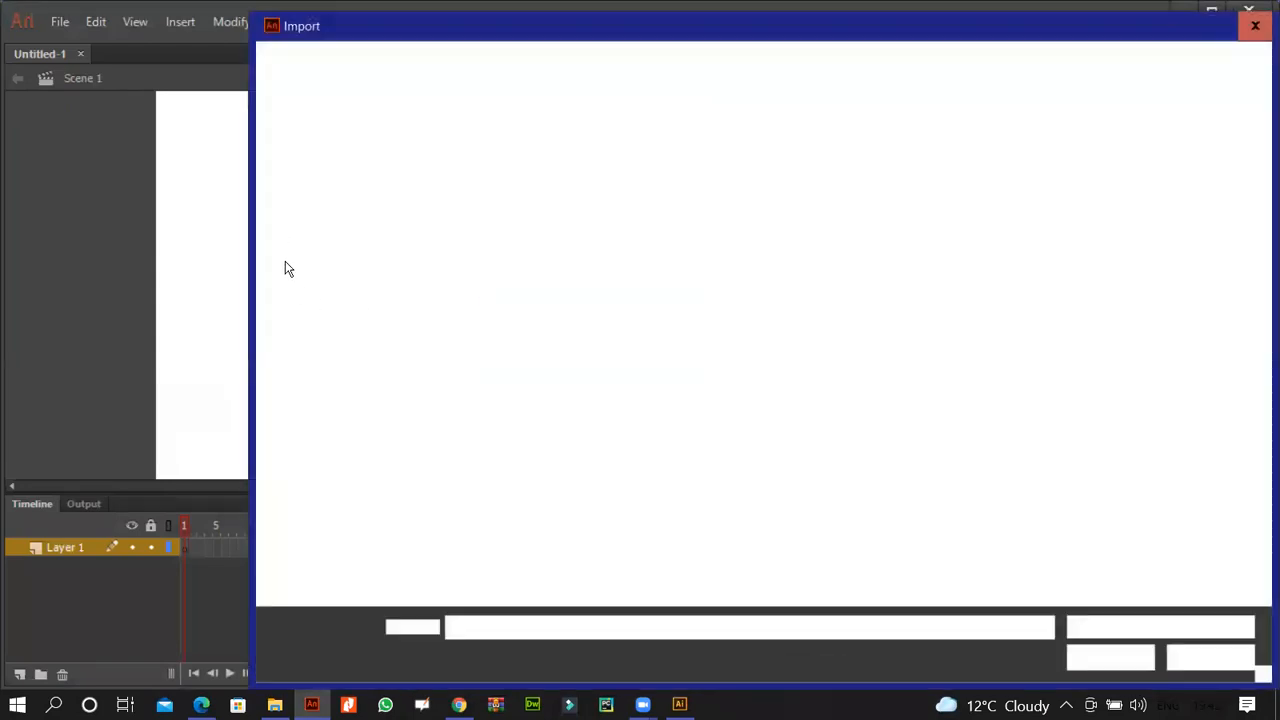
click(325, 406)
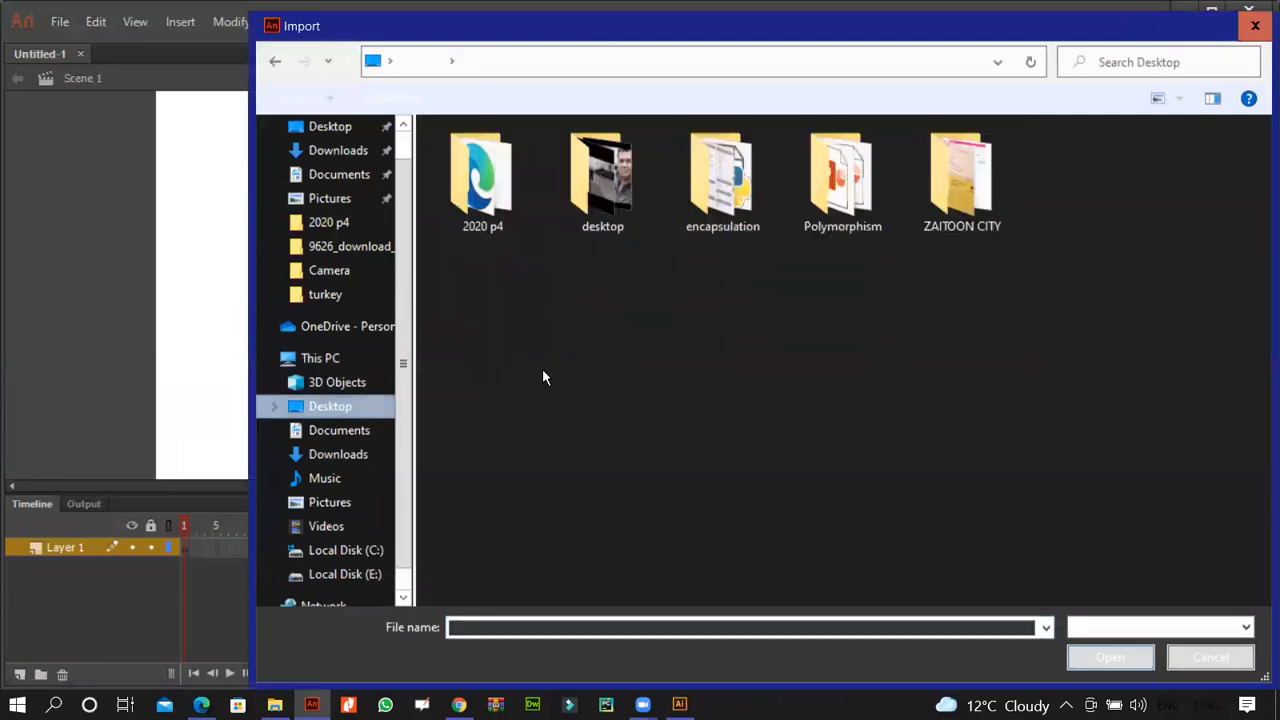
double_click(525, 252)
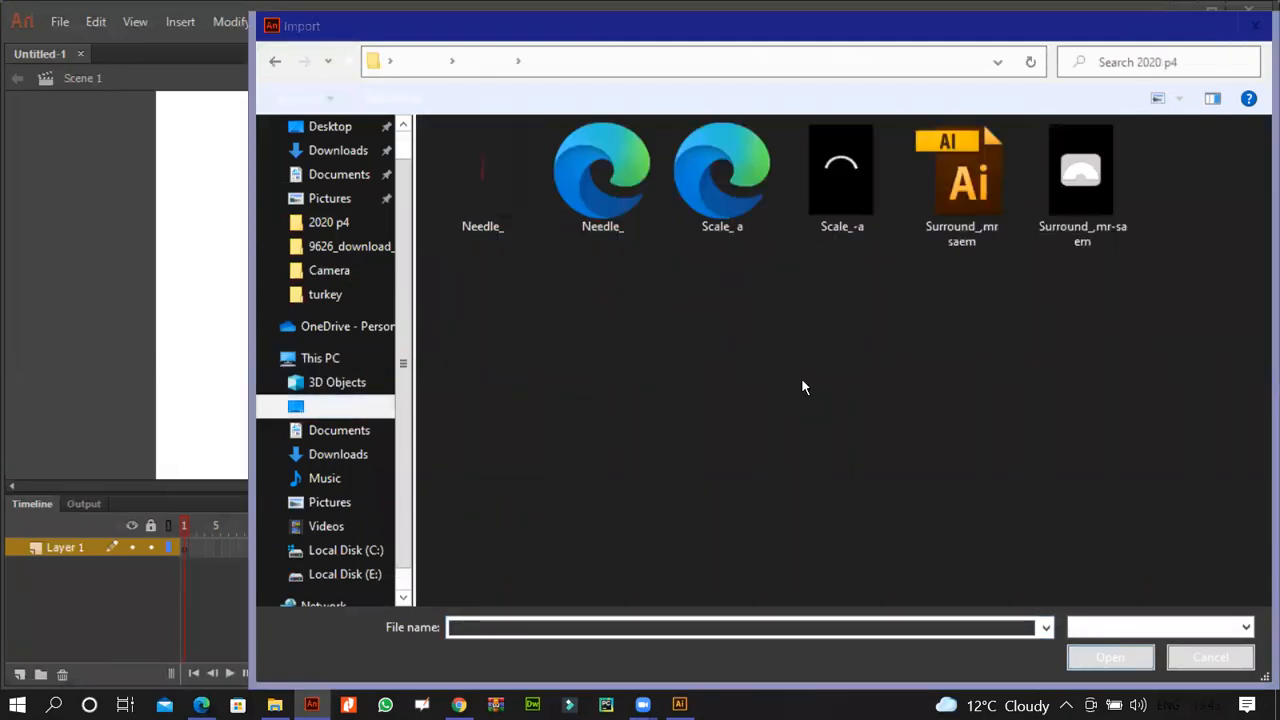
click(1090, 195)
double_click(1089, 190)
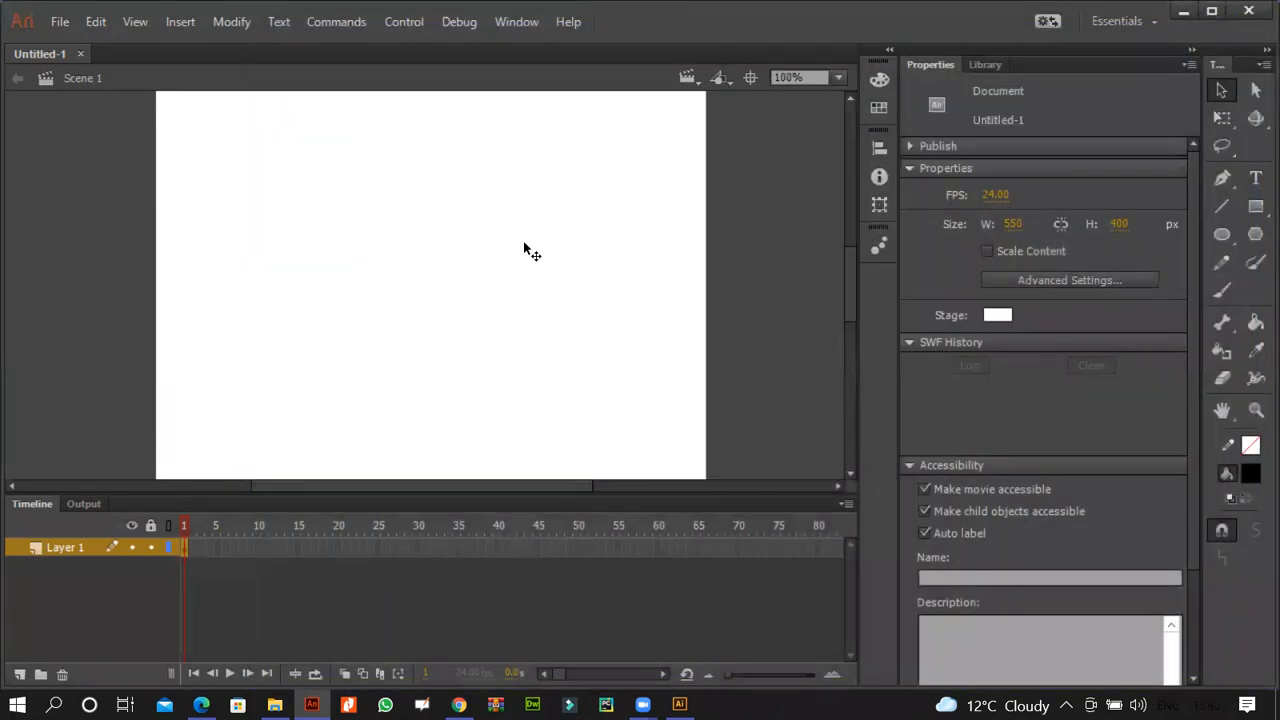
drag(408, 182, 408, 181)
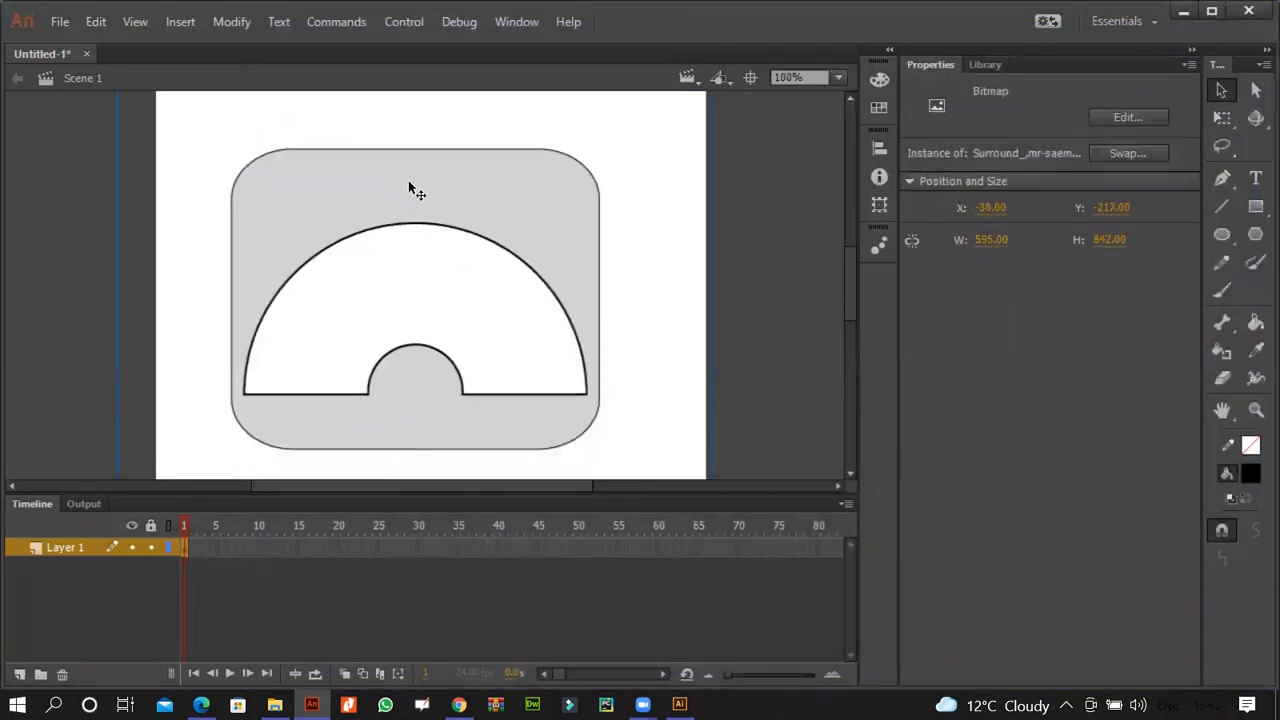
- Move the Surround meter bitmap towards the stage's lower right, to about X 208, Y -181, and deselect it
drag(411, 235, 408, 225)
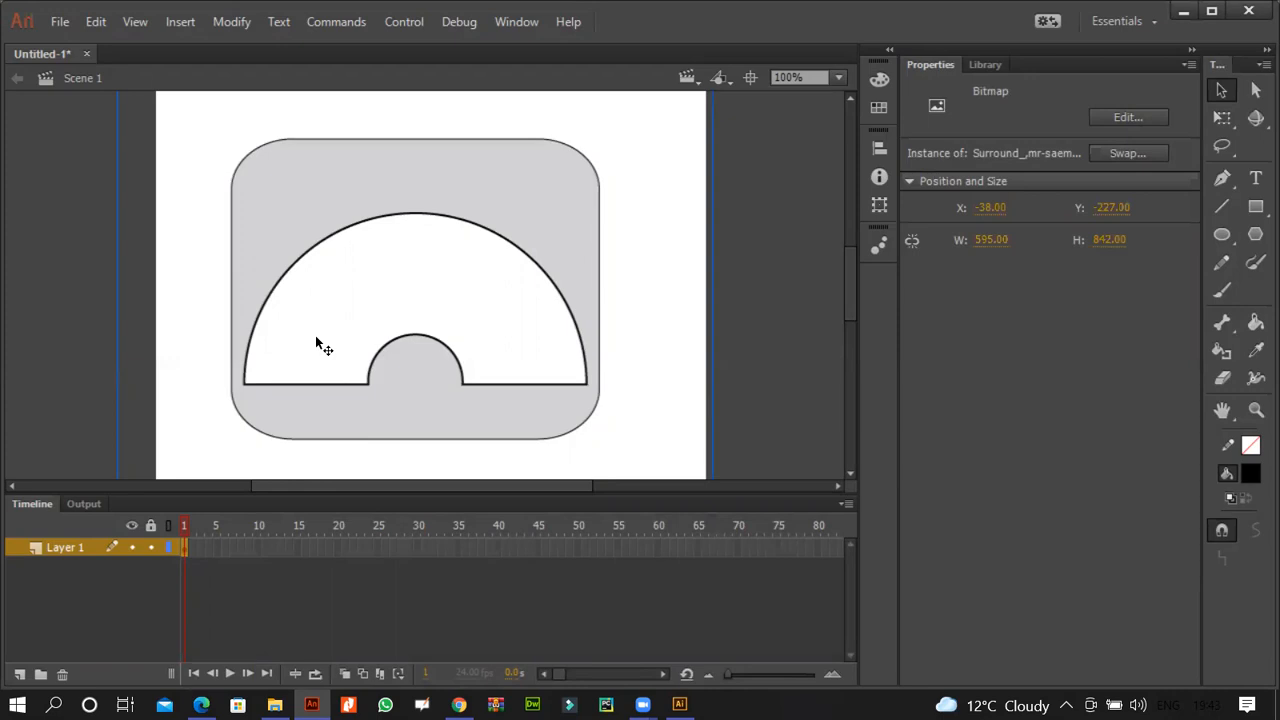
drag(316, 342, 565, 388)
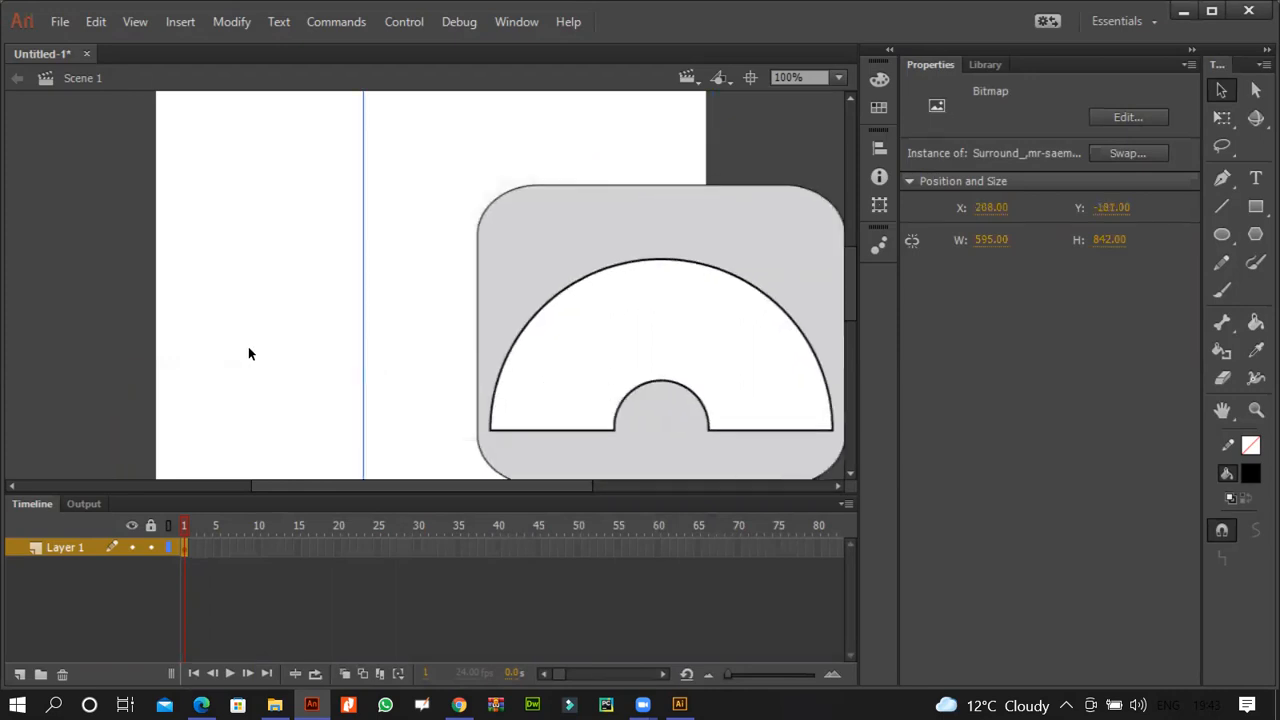
click(248, 352)
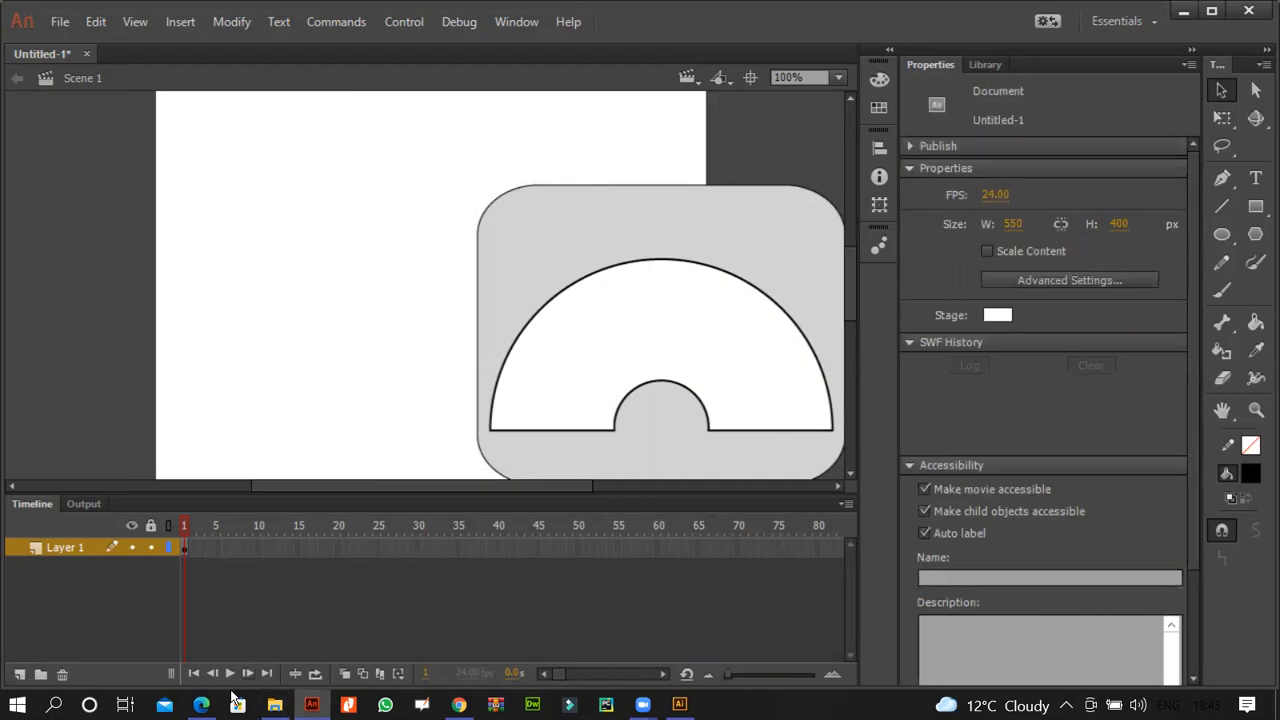
- Check the required meter width in the exam PDF in Edge, return to Animate and look through its Preferences categories for a units setting
click(201, 704)
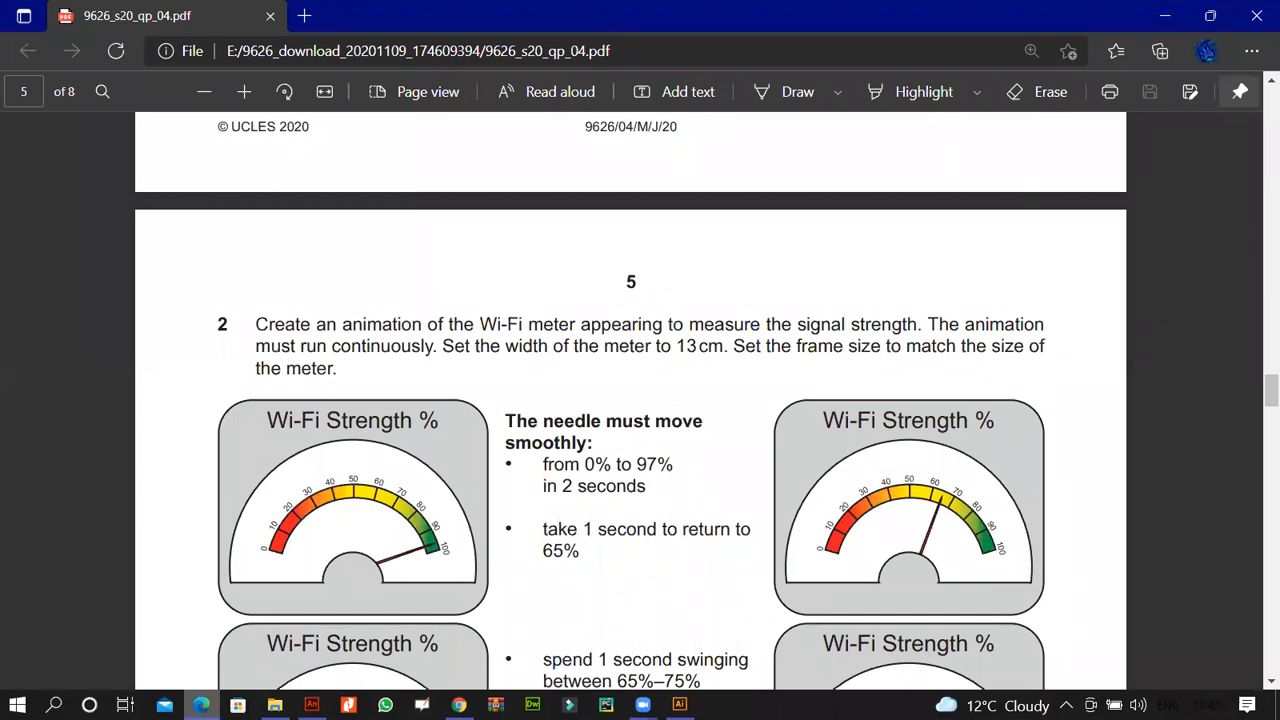
click(312, 705)
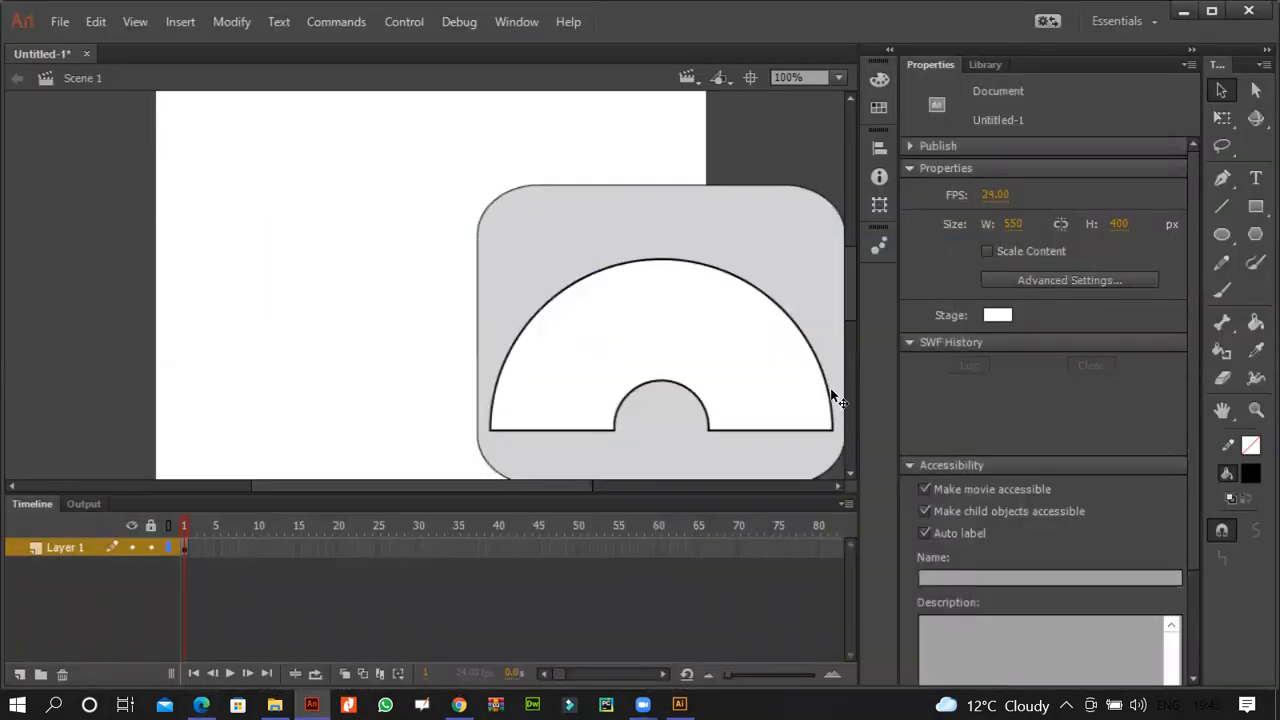
click(88, 23)
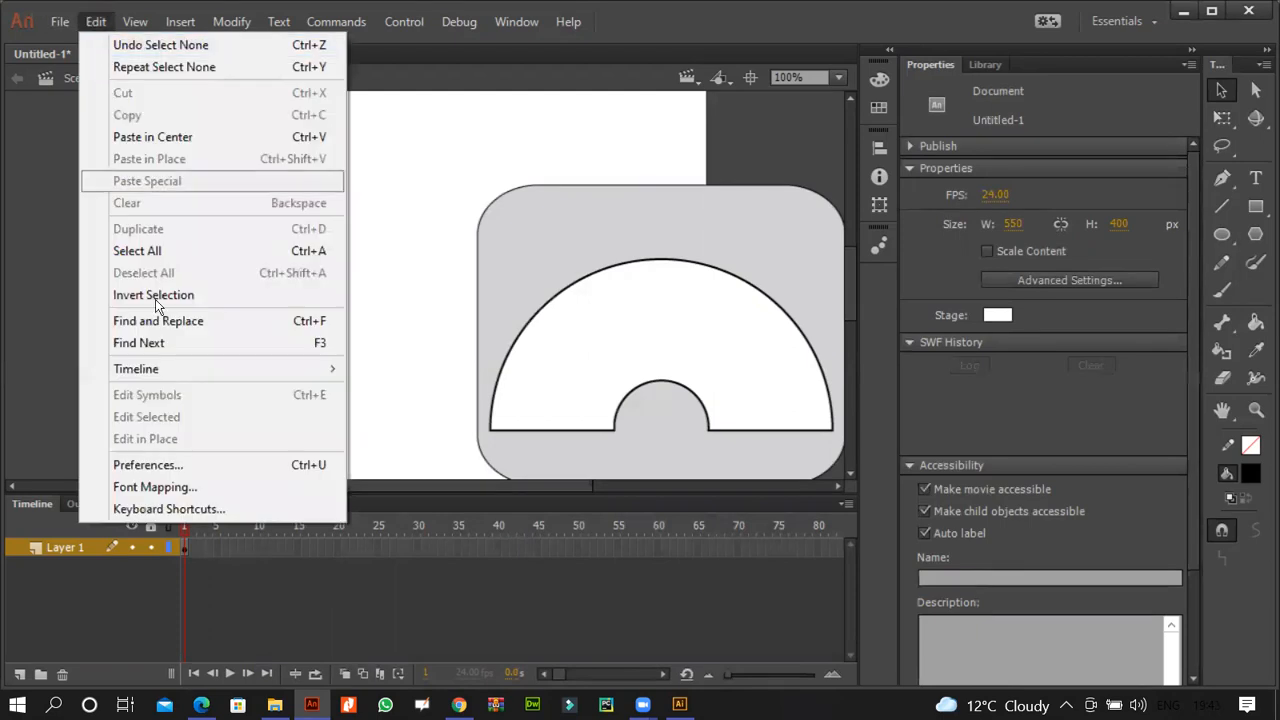
click(193, 468)
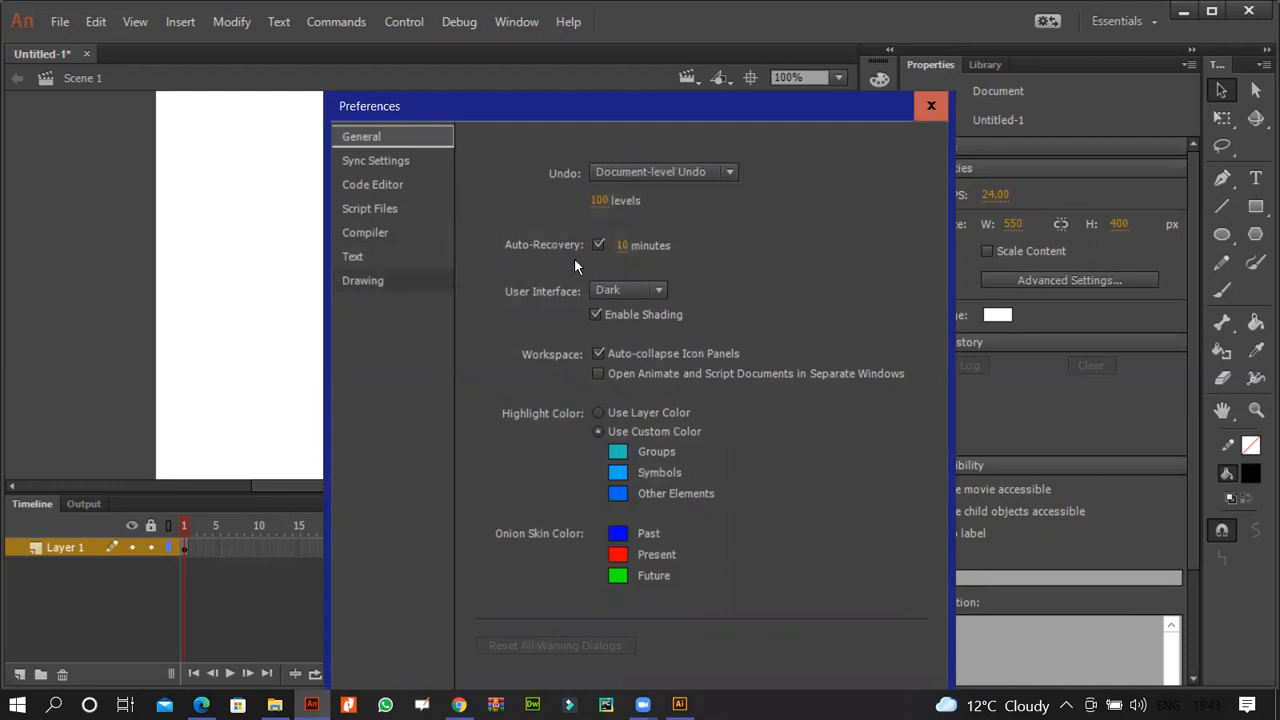
click(393, 160)
click(391, 183)
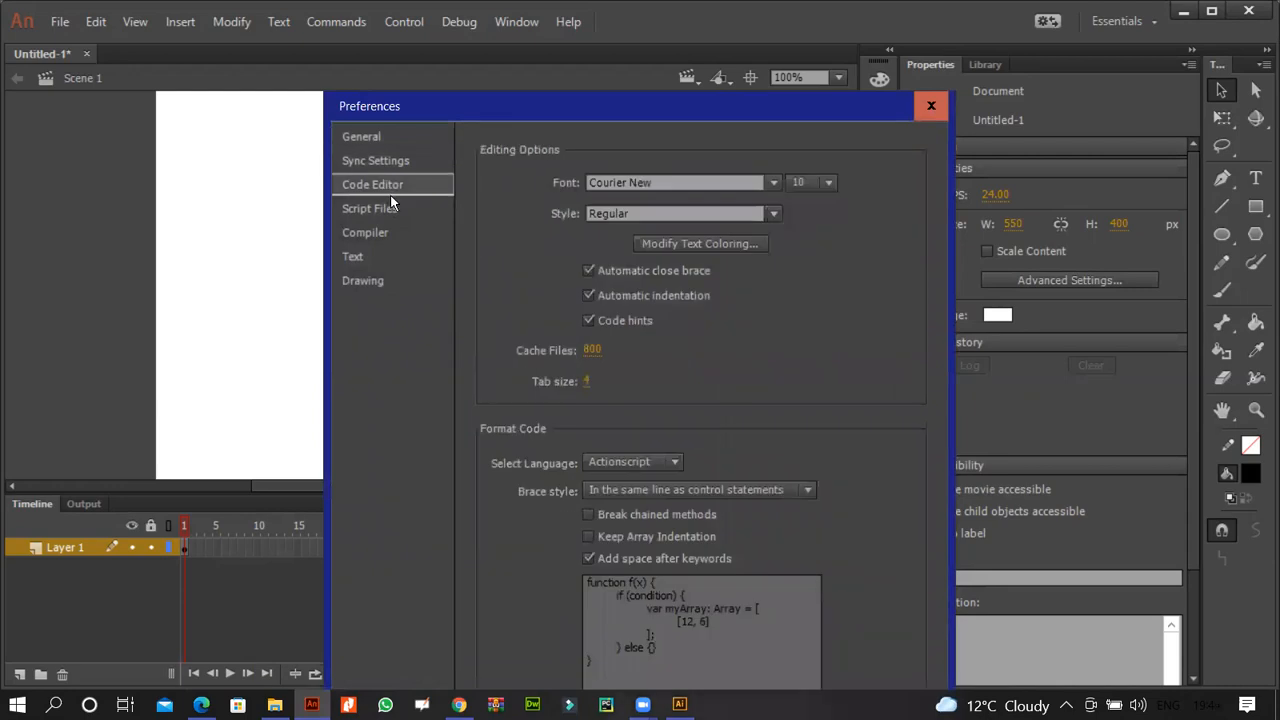
click(391, 208)
click(390, 234)
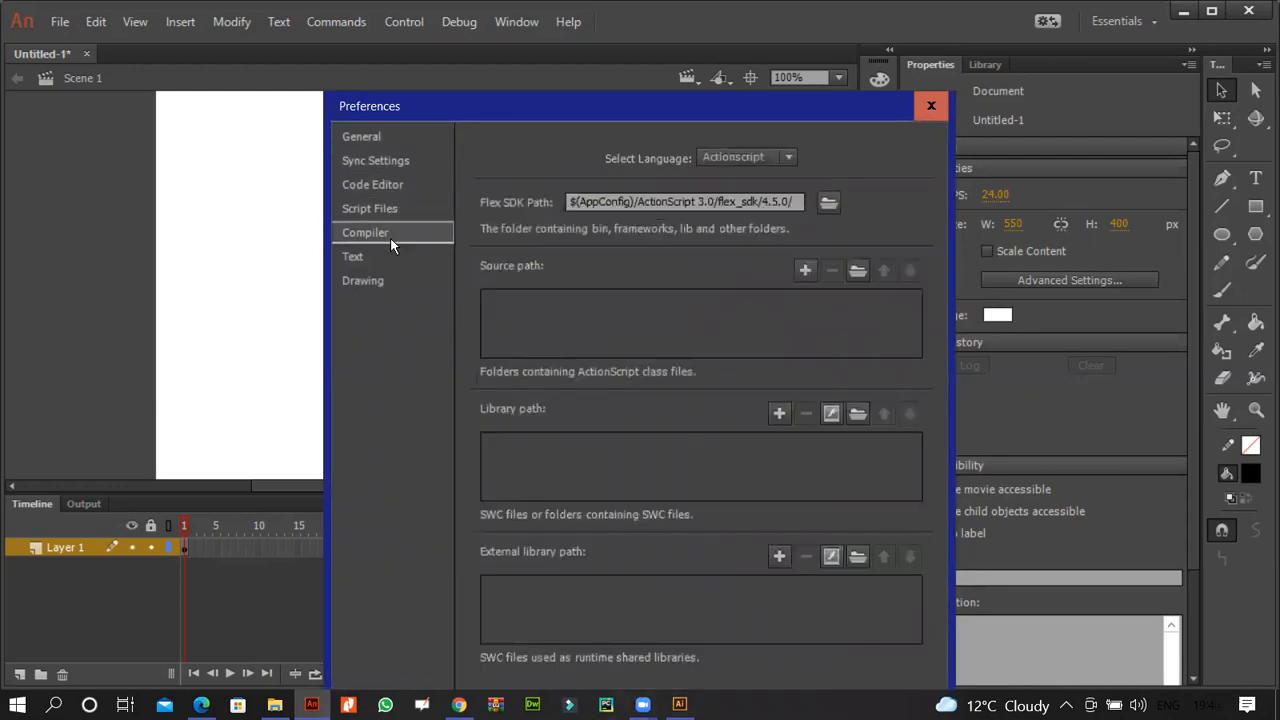
click(389, 257)
click(387, 280)
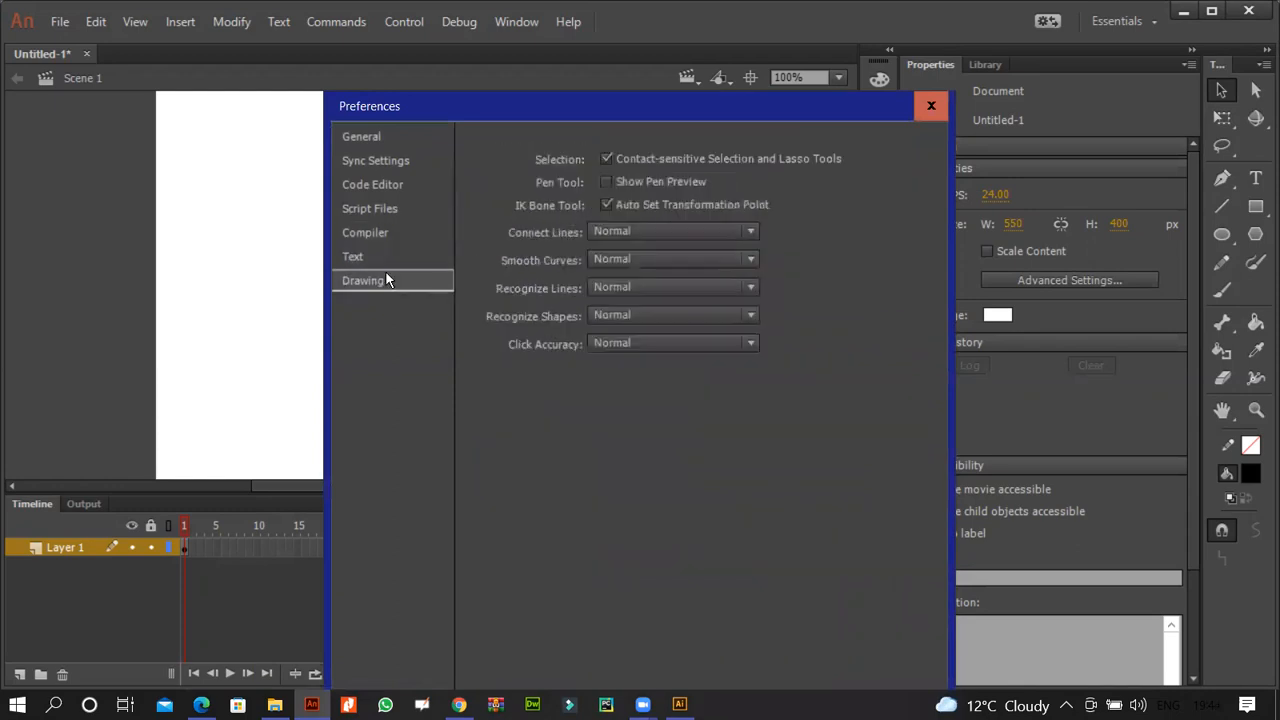
click(929, 106)
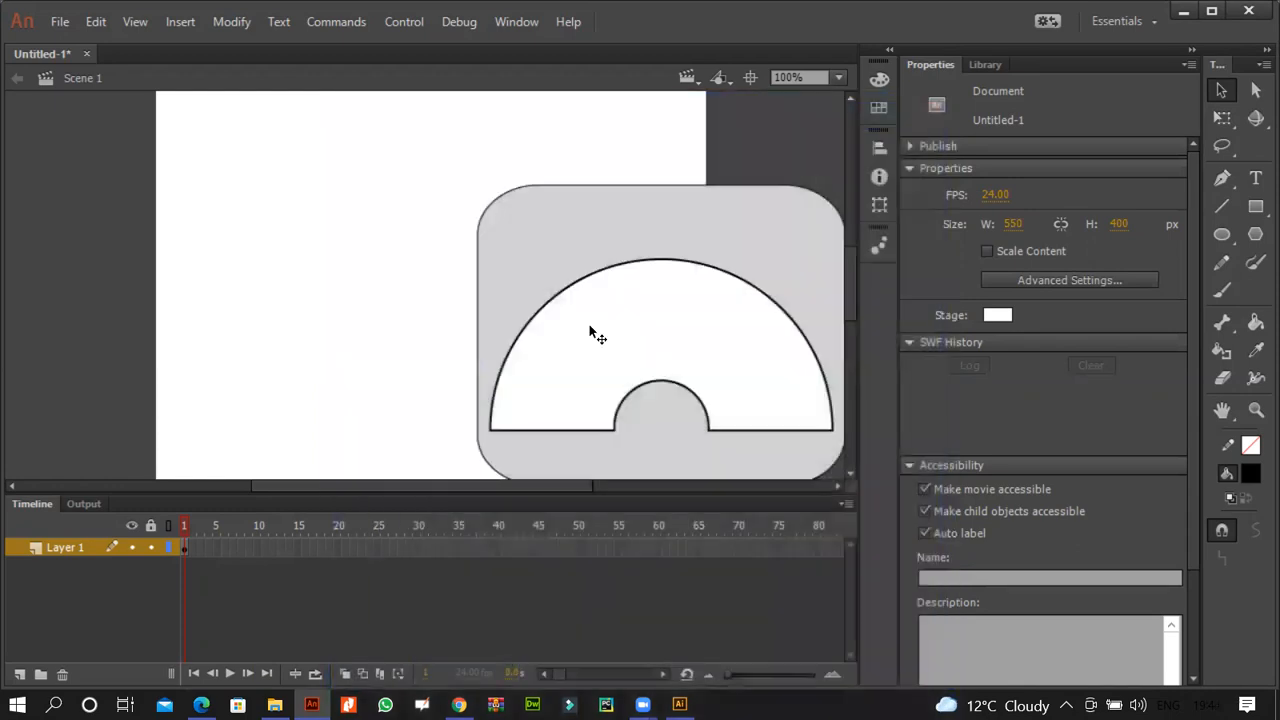
- Try a document width of 13 px and undo the change
click(1018, 224)
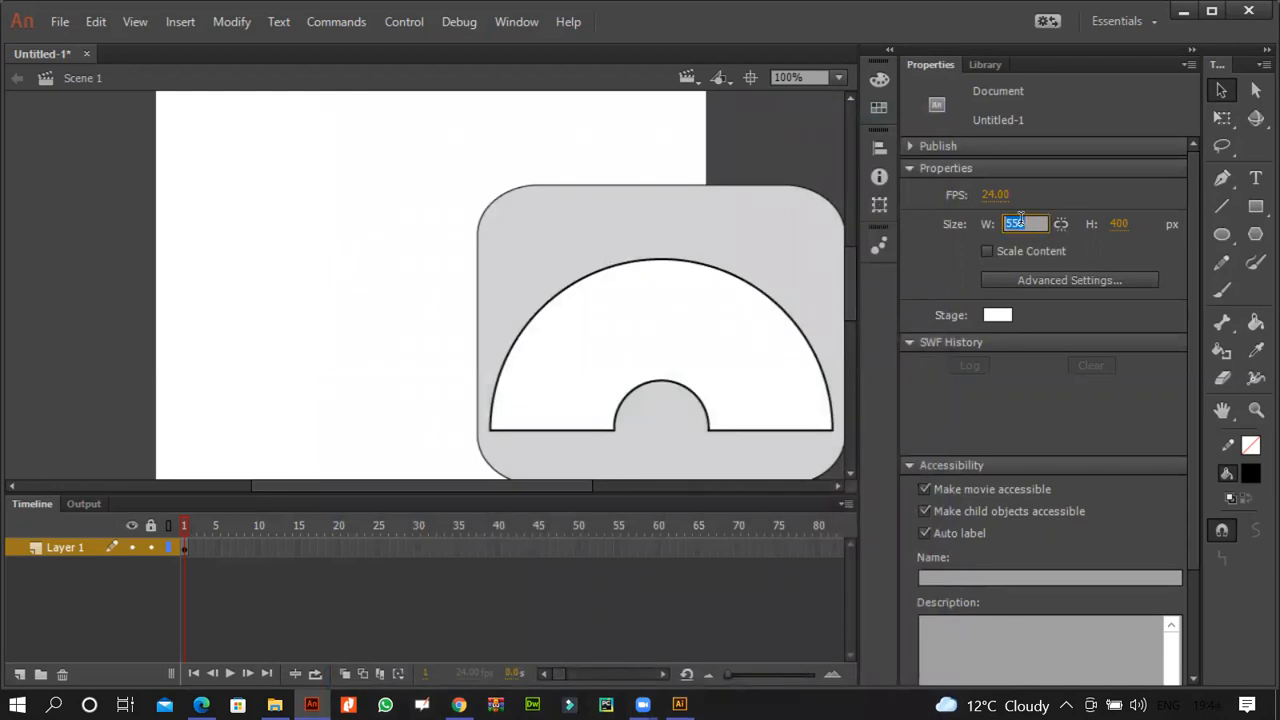
text(13)
key(Return)
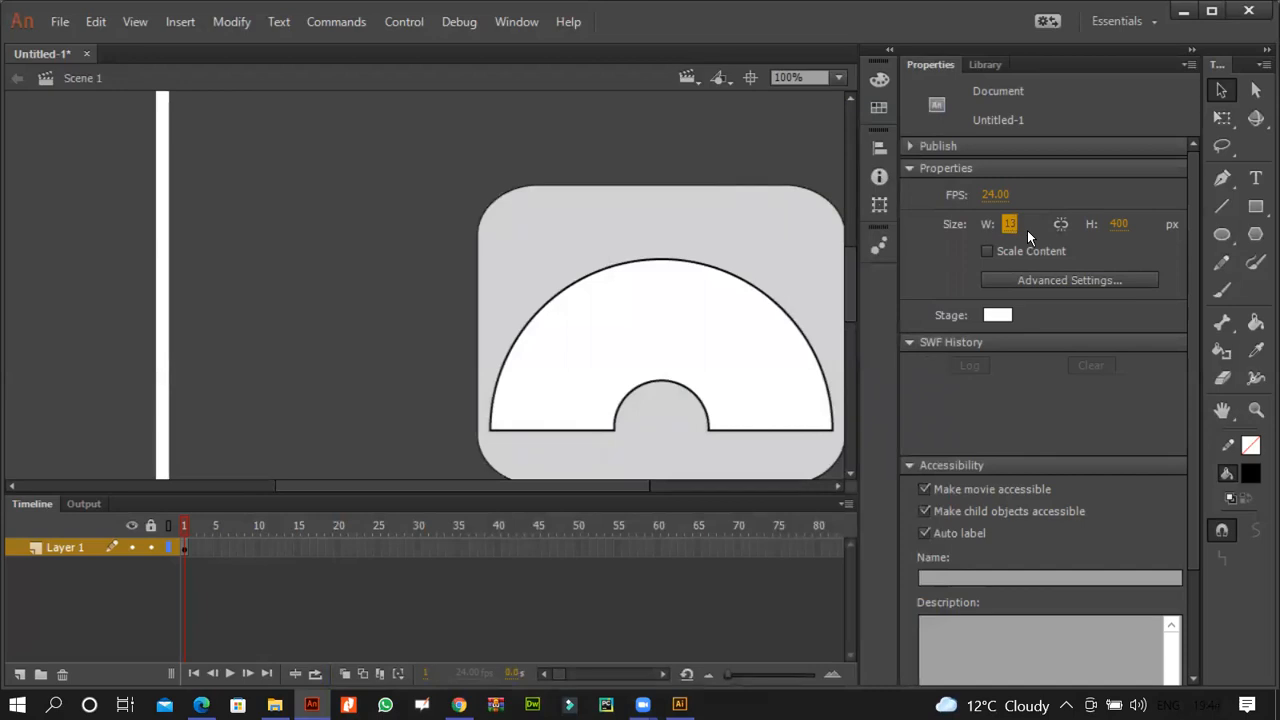
key(ctrl+z)
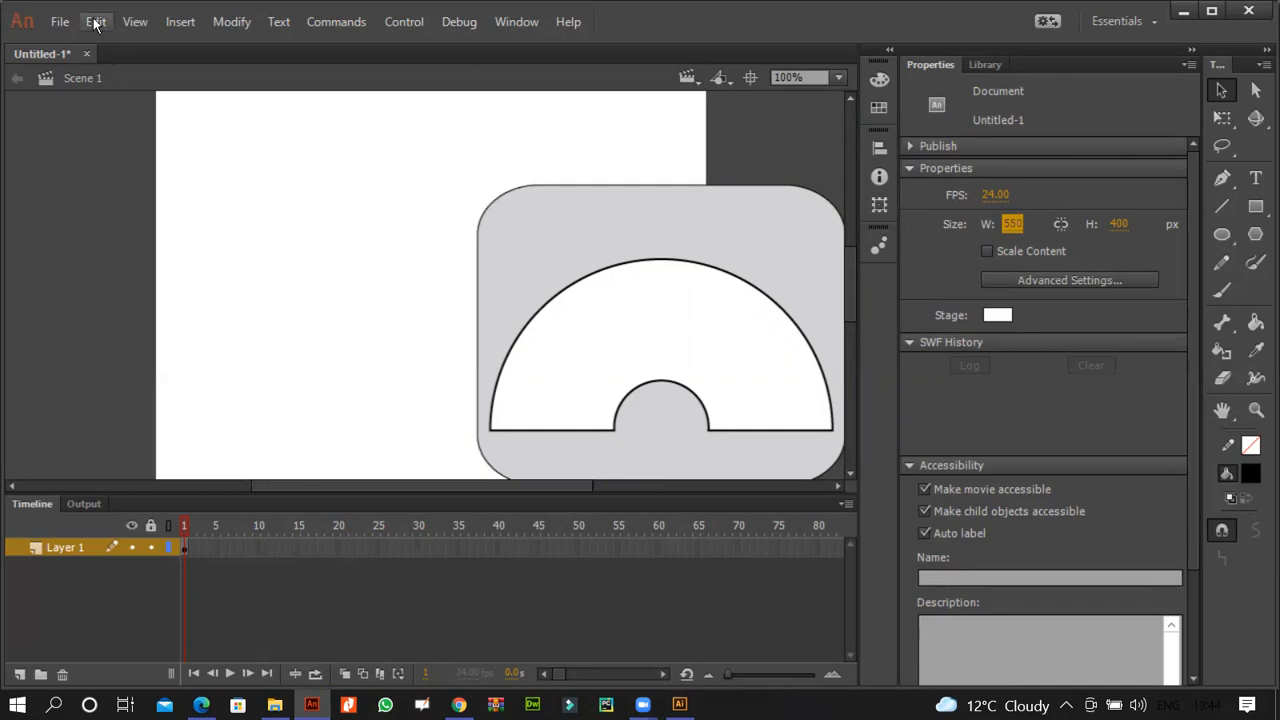
- Delete the Surround meter bitmap from the stage and switch to the Needle_.svg document in Illustrator
click(520, 372)
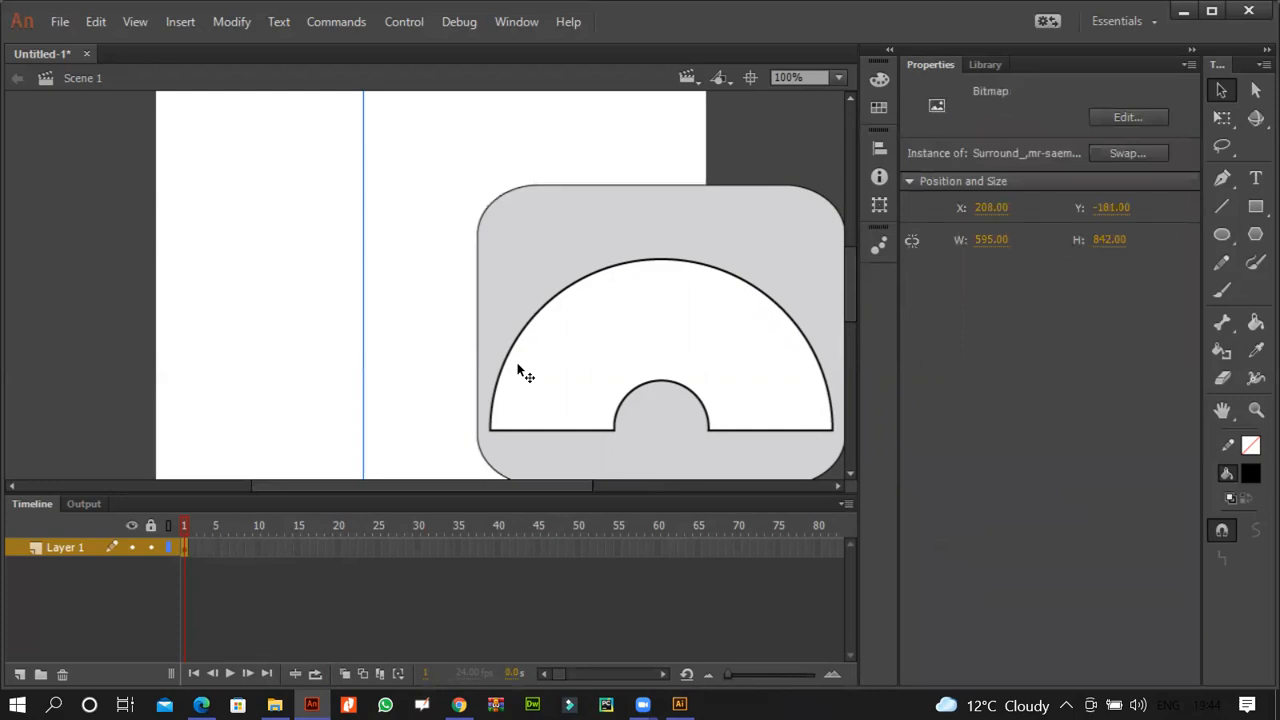
key(Delete)
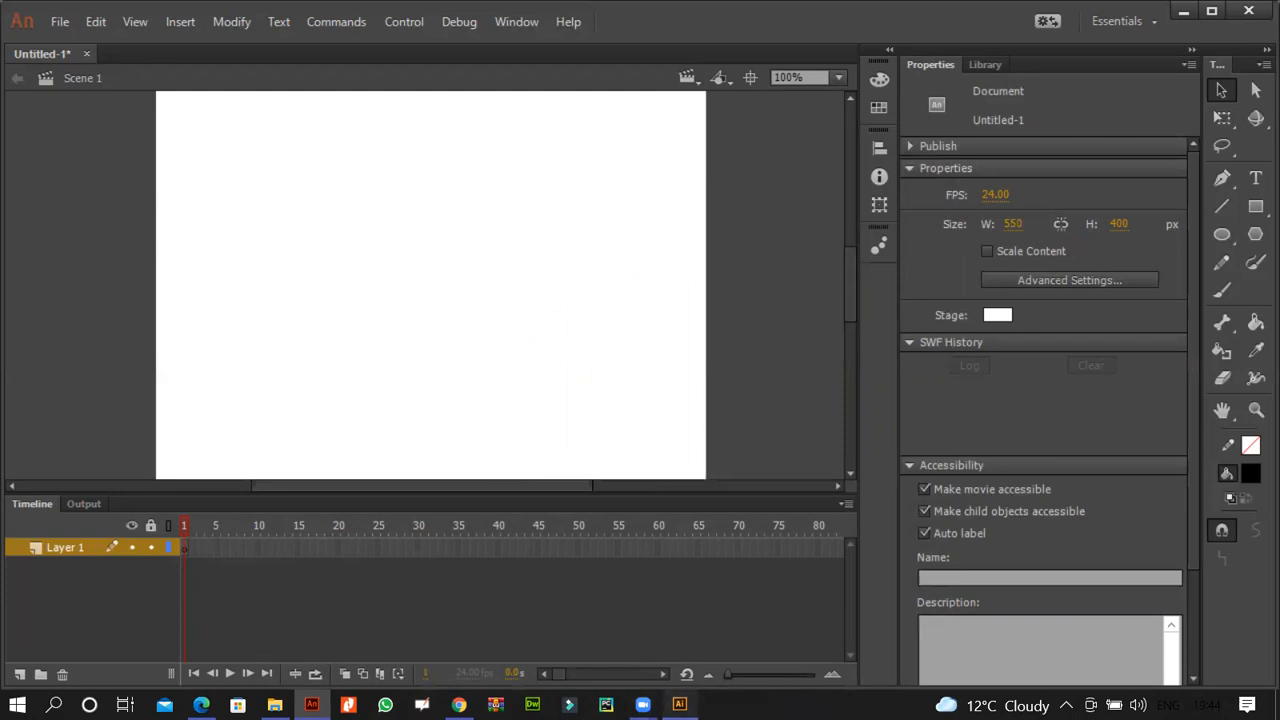
click(680, 704)
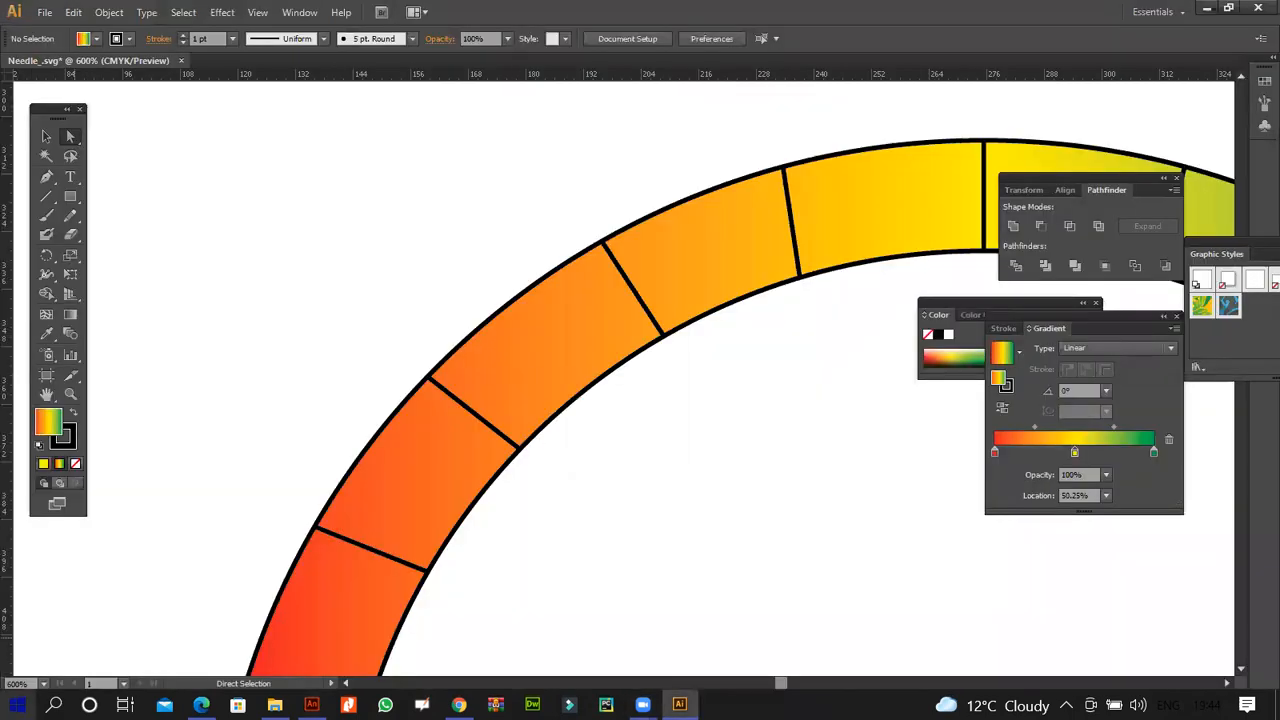
- Move the whole coloured scale arc off the artboard to the empty area above the grey meter surround
key(ctrl+minus)
key(ctrl+minus)
key(ctrl+minus)
key(ctrl+minus)
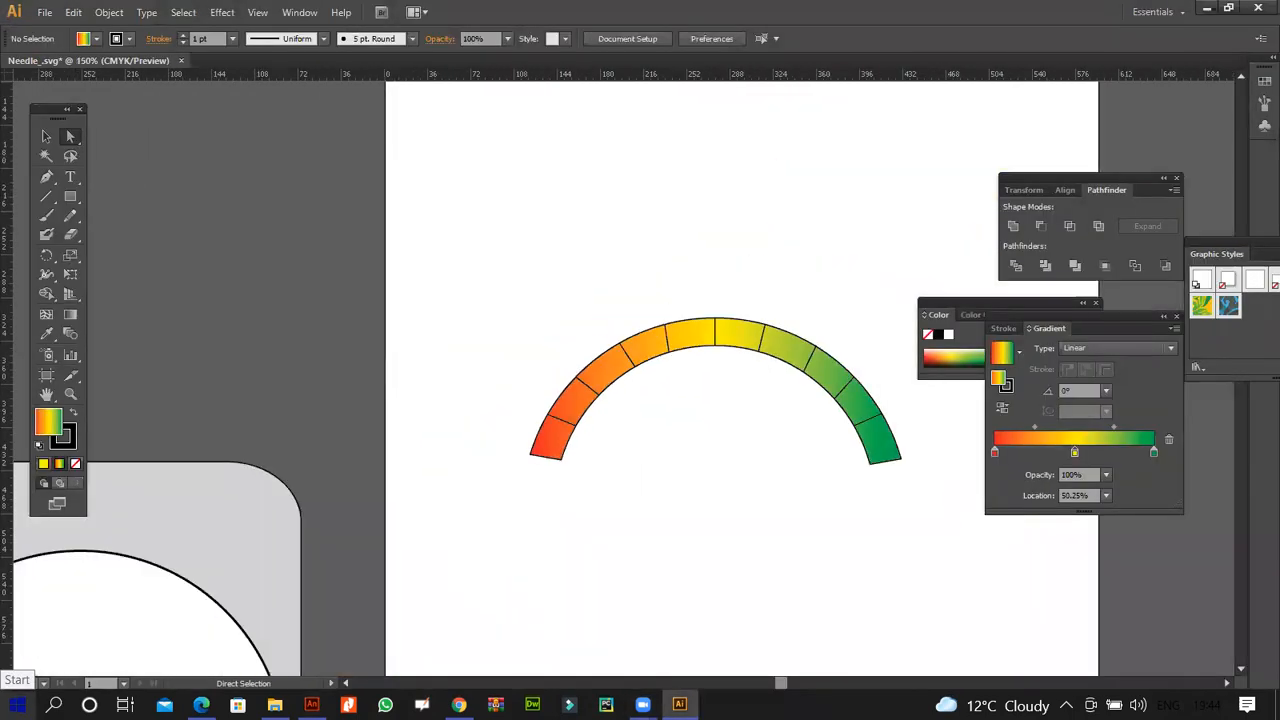
key(ctrl+minus)
key(ctrl+minus)
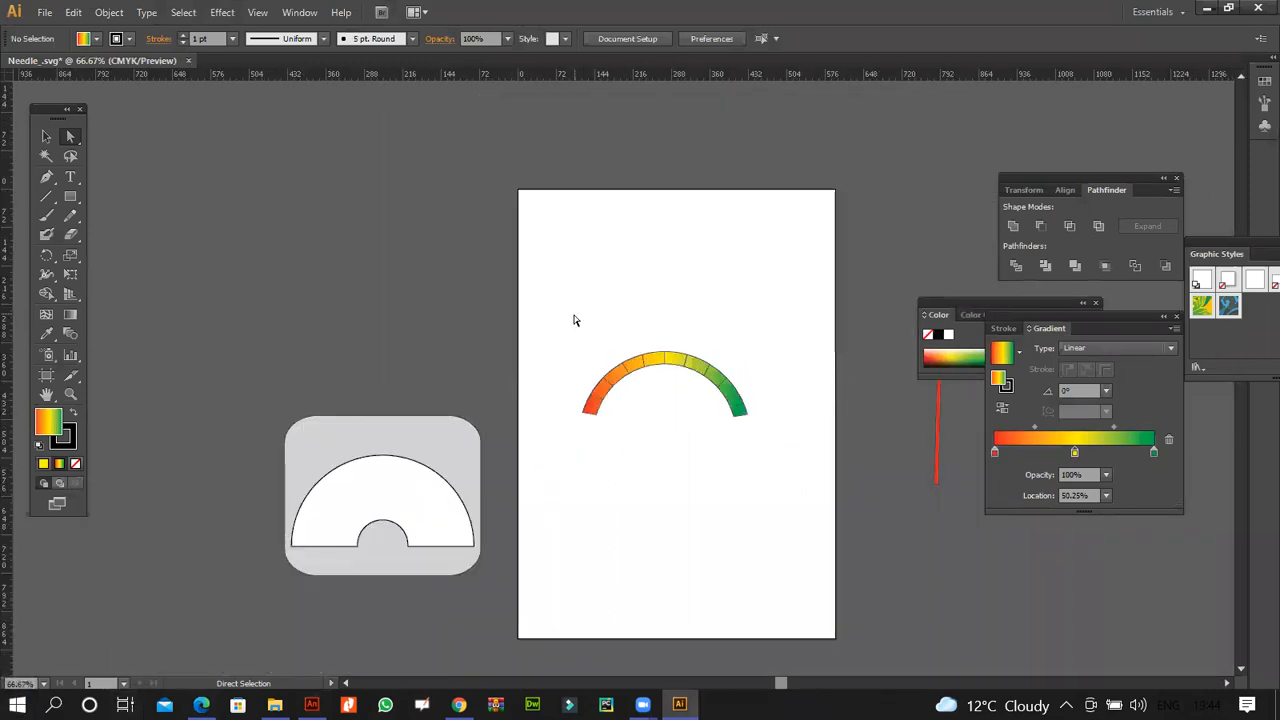
drag(574, 315, 806, 490)
drag(714, 398, 395, 271)
drag(265, 370, 506, 627)
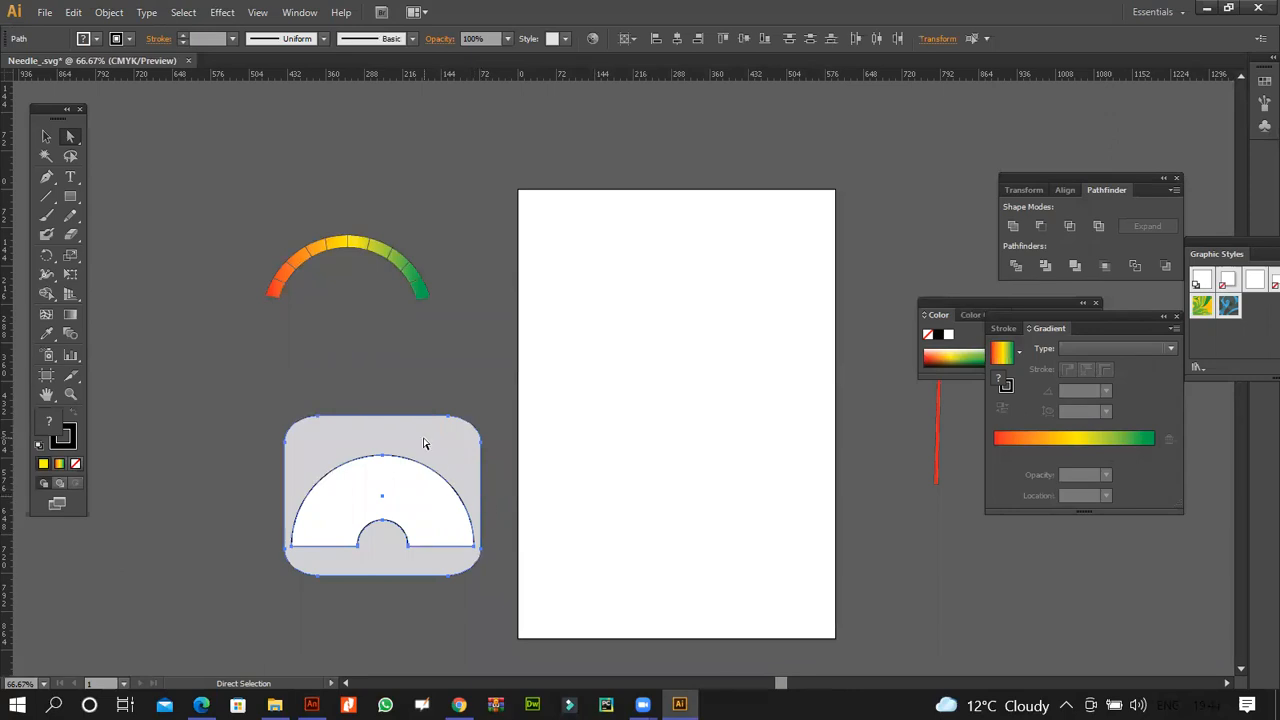
click(349, 348)
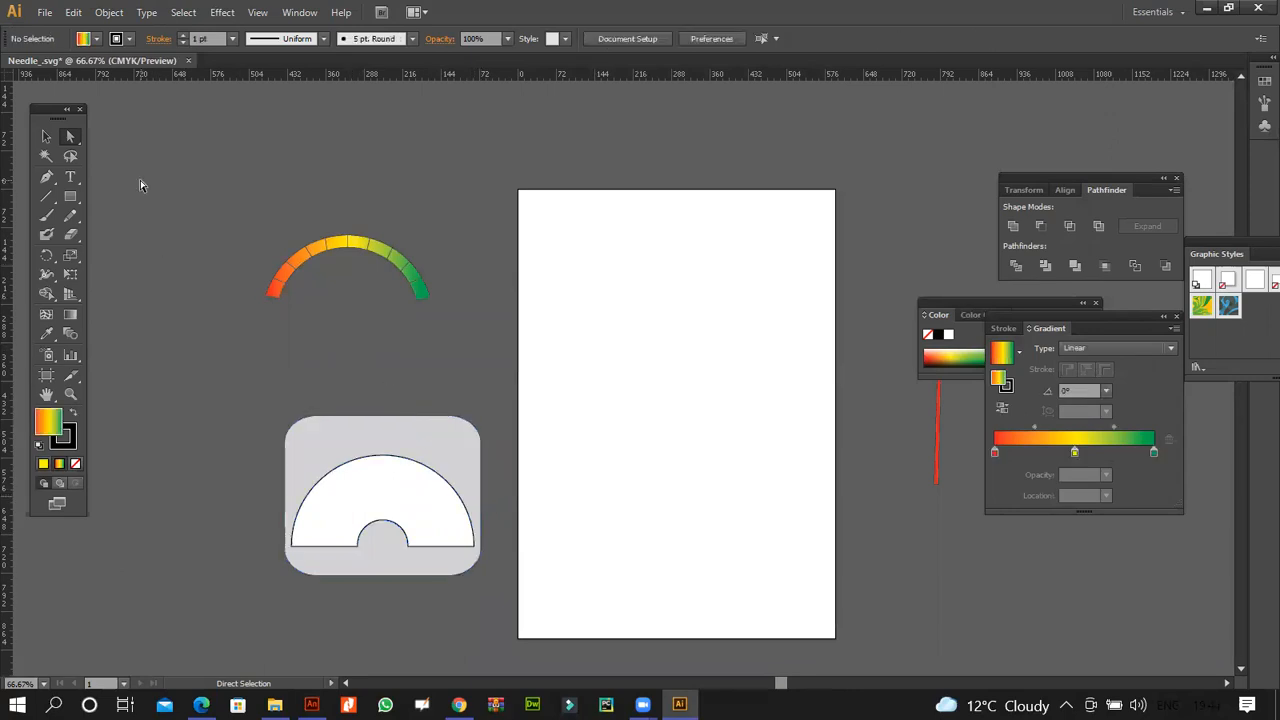
click(74, 13)
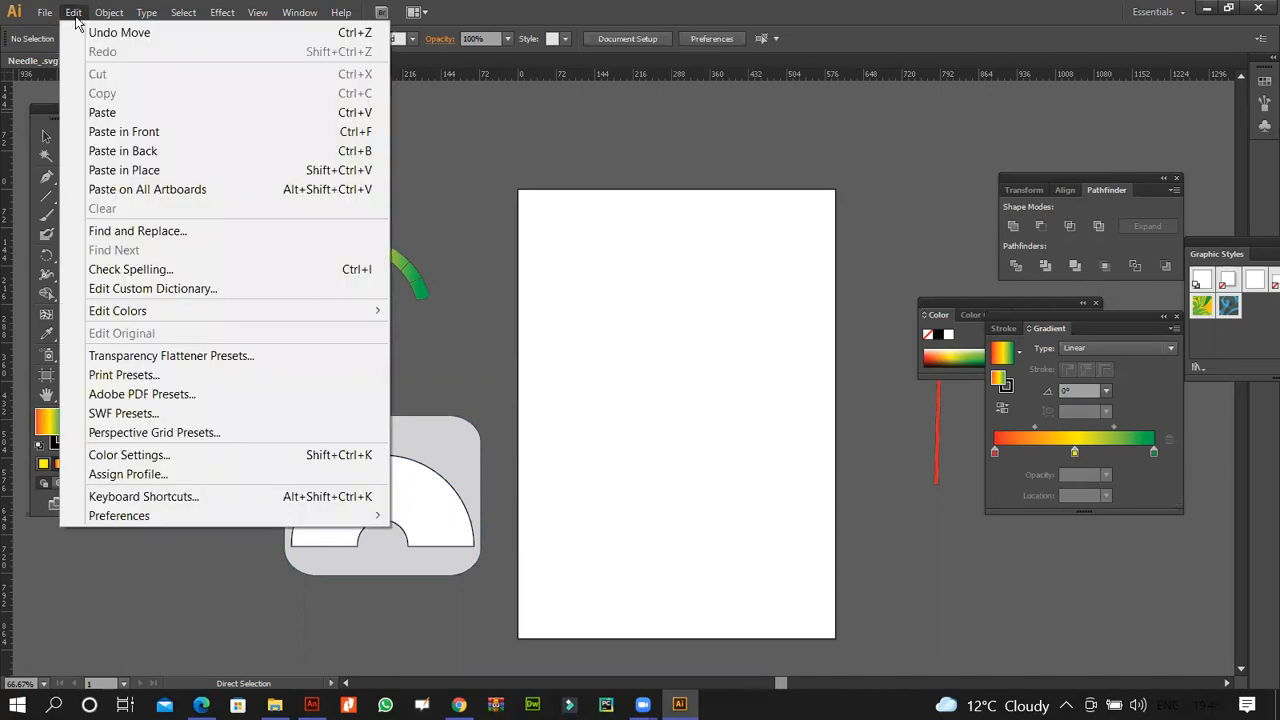
click(118, 36)
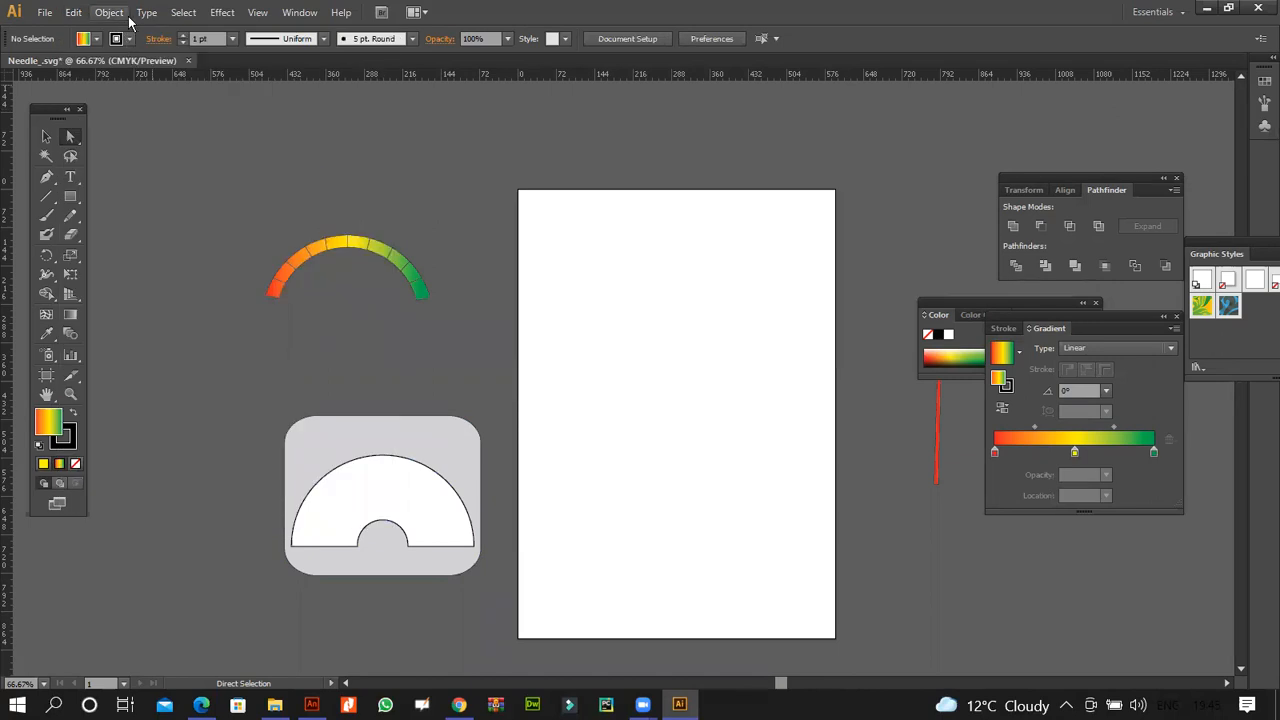
click(110, 13)
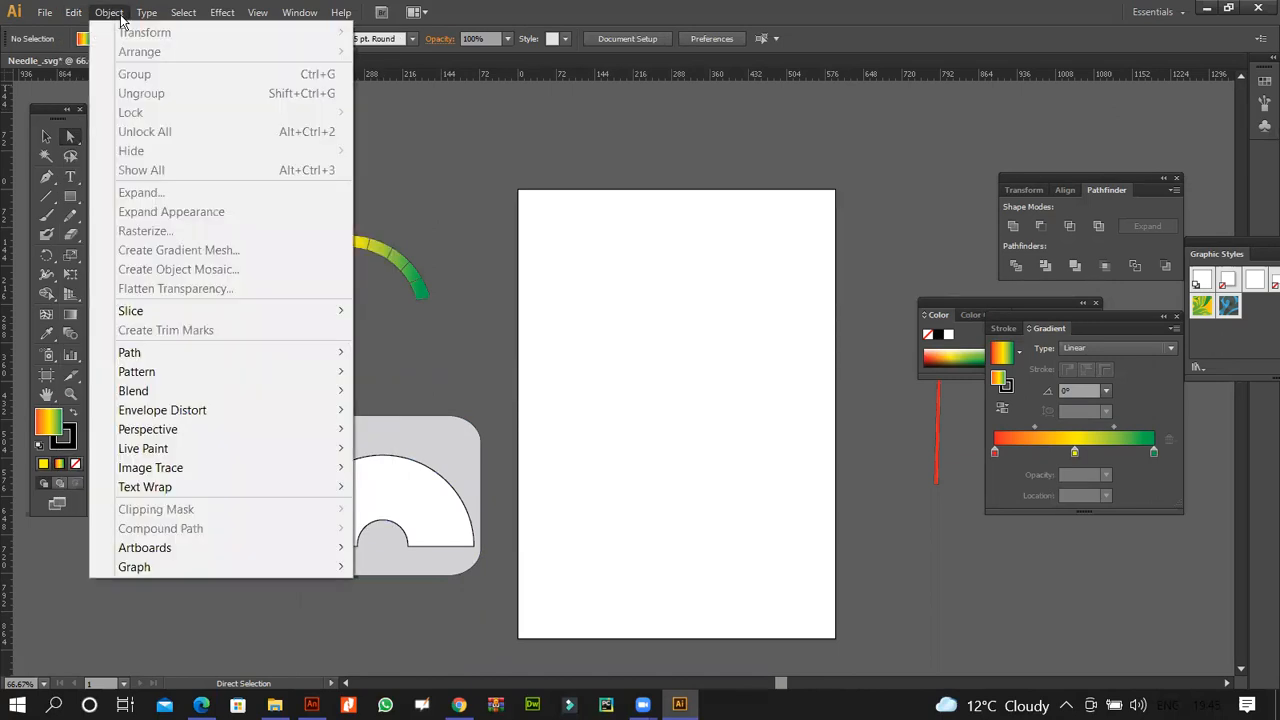
- Create a new document in centimetres with a width of 13 cm and a height of 13 cm
mouse_move(78, 20)
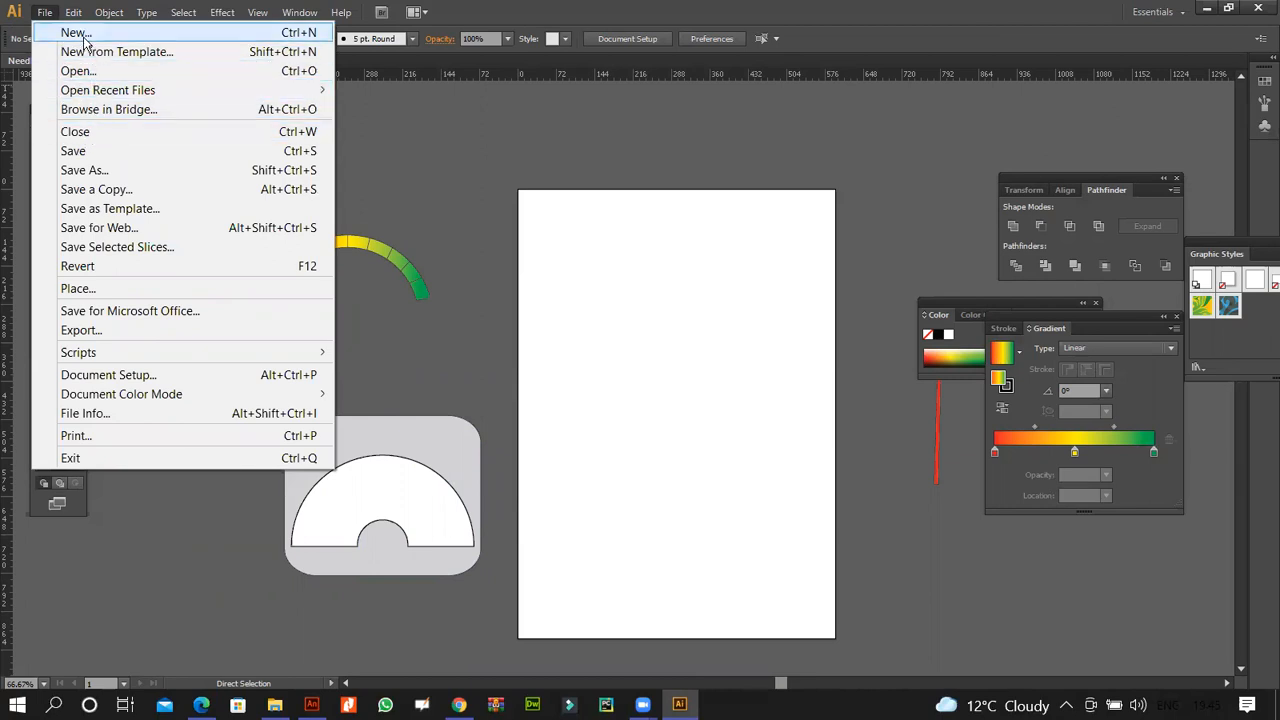
click(76, 33)
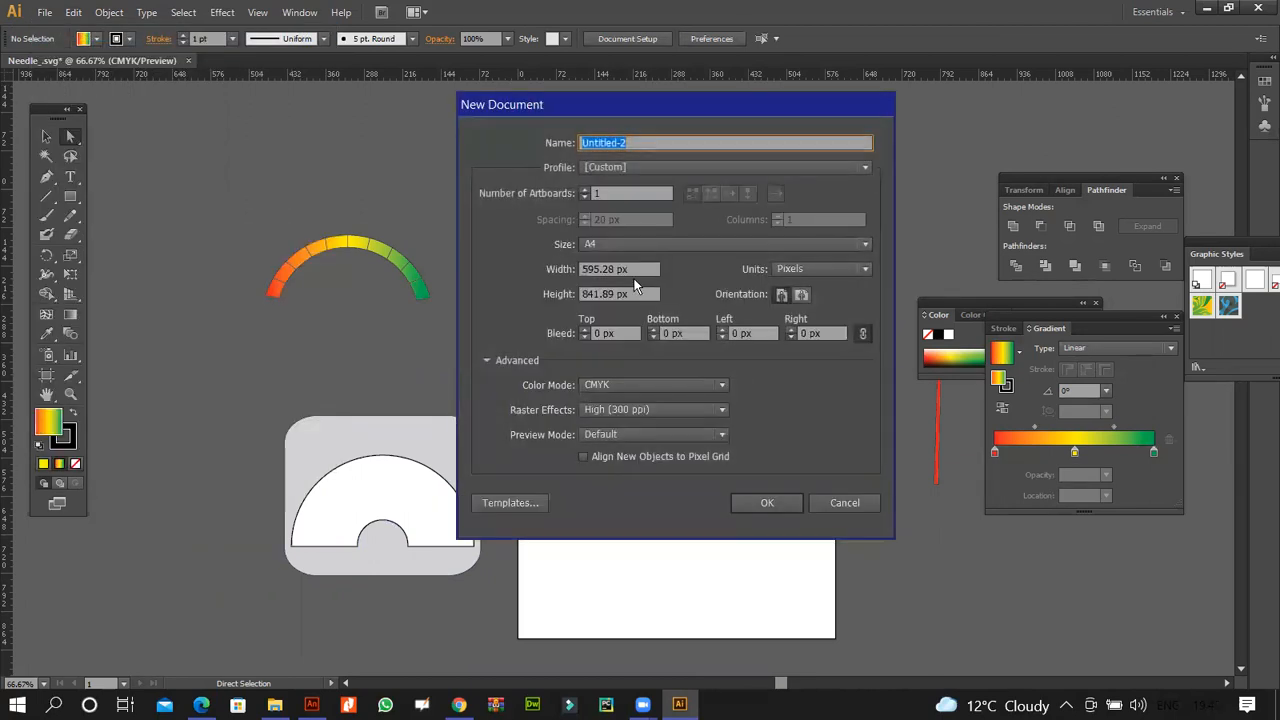
click(790, 268)
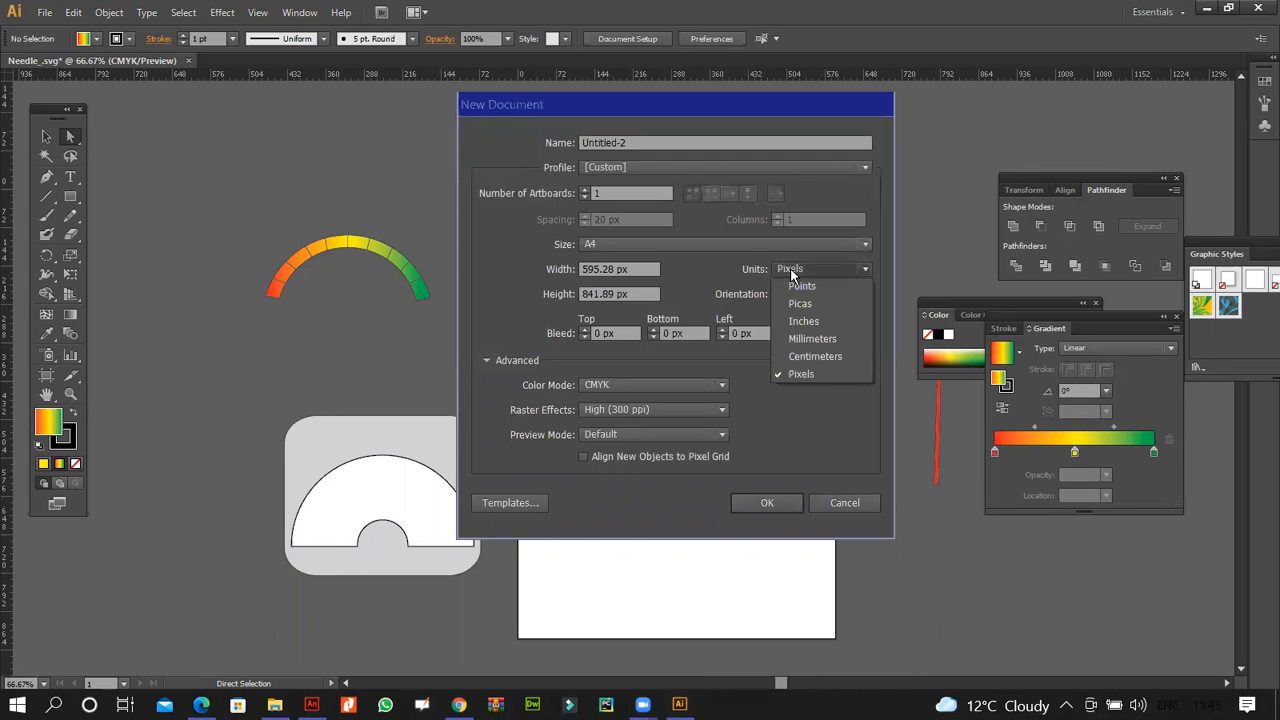
click(815, 356)
click(630, 268)
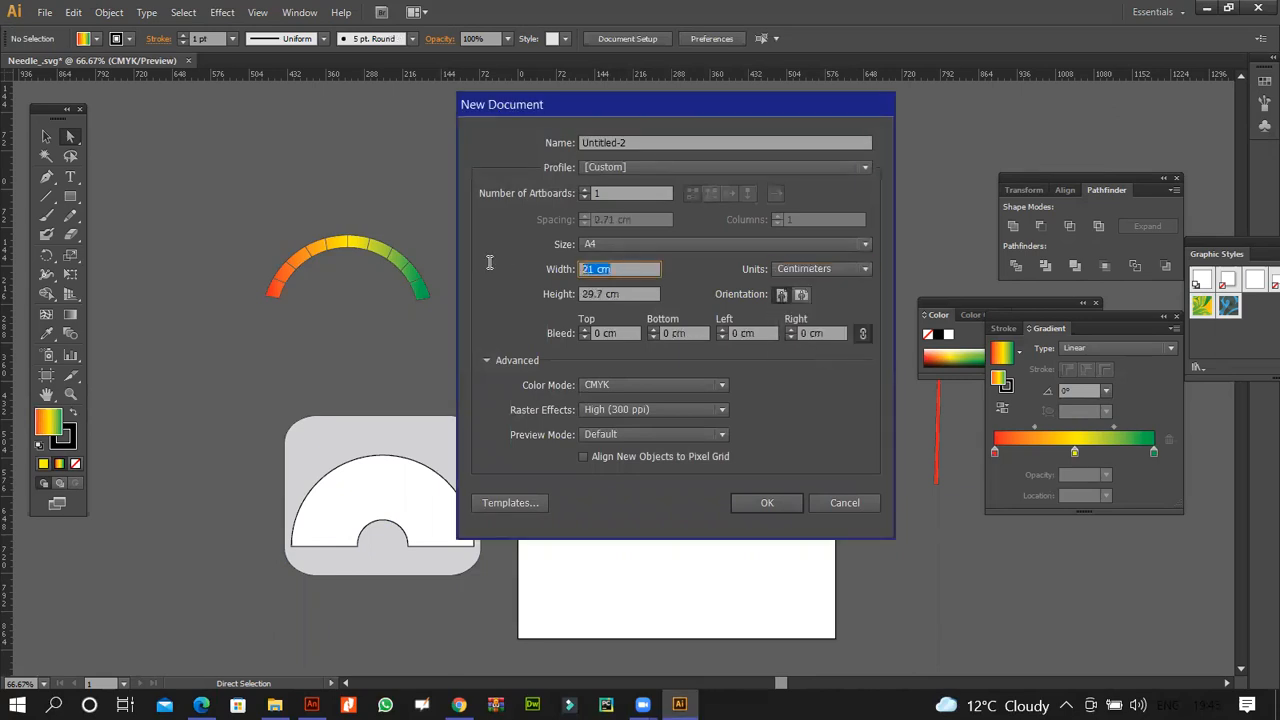
text(13)
key(Tab)
text(13)
click(753, 499)
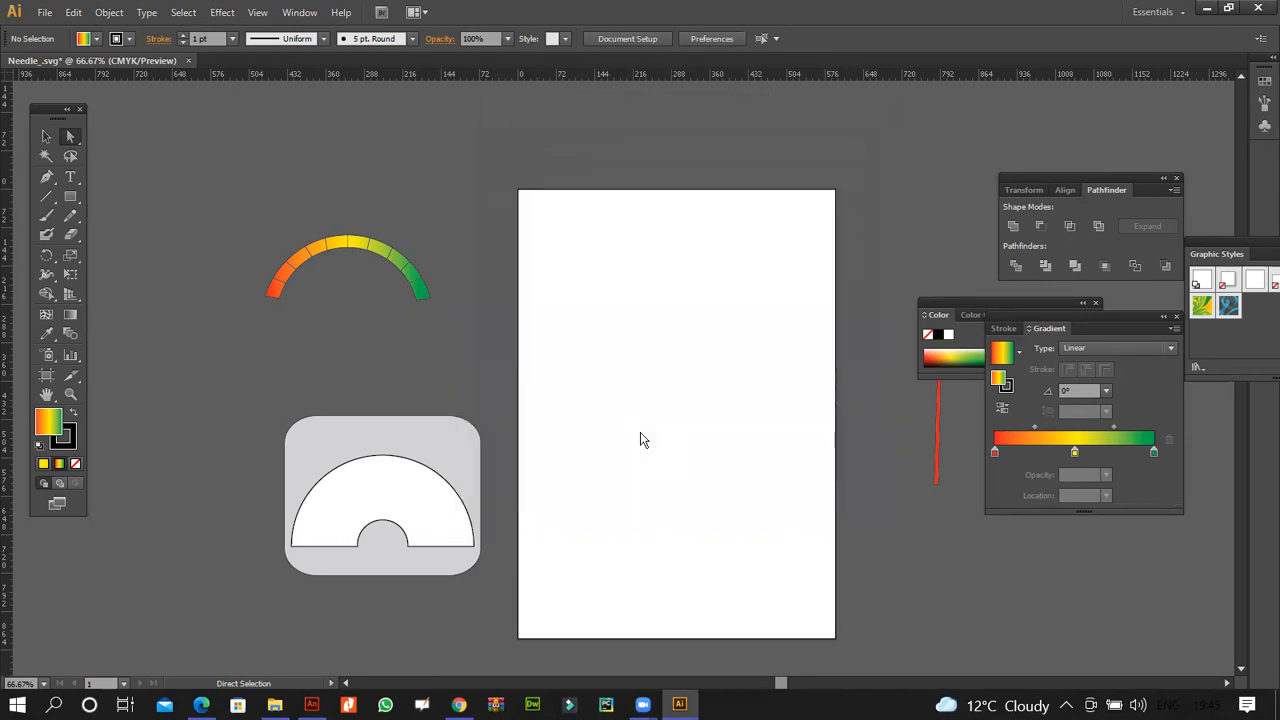
- Float the Untitled-2 document window beside Needle_.svg and copy the grey meter surround with its white arc into it
drag(266, 64, 409, 137)
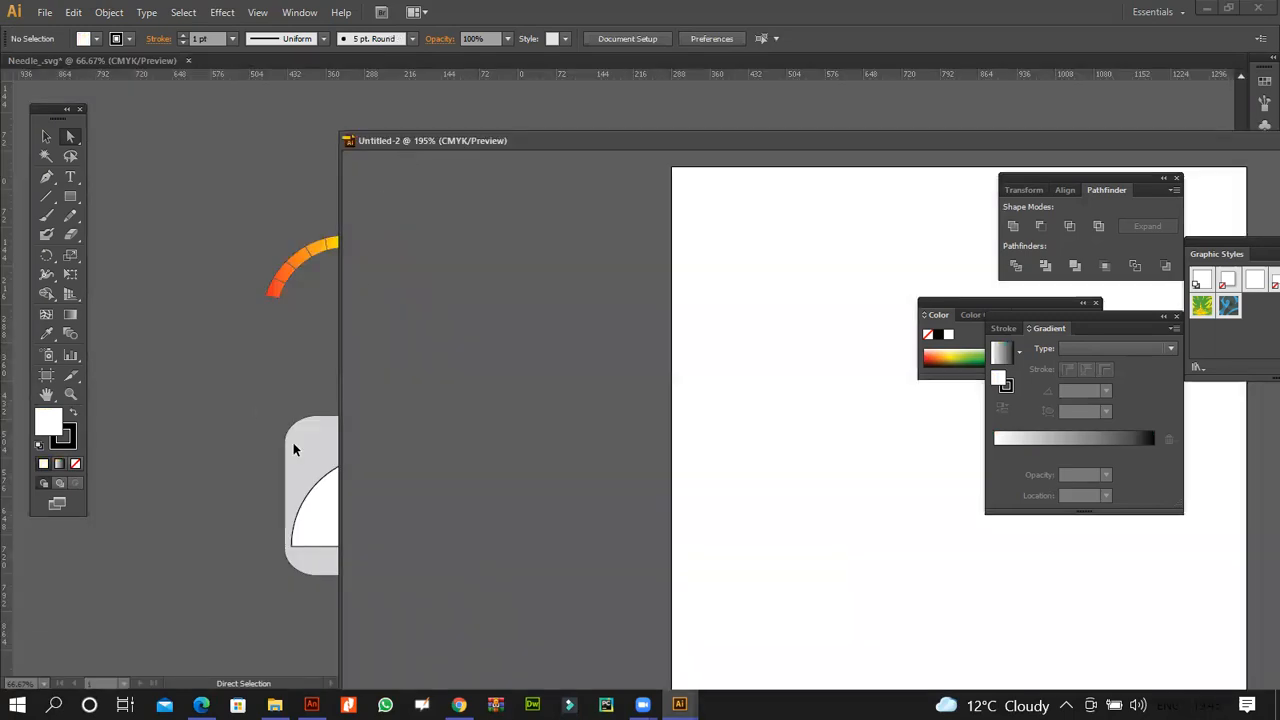
click(315, 537)
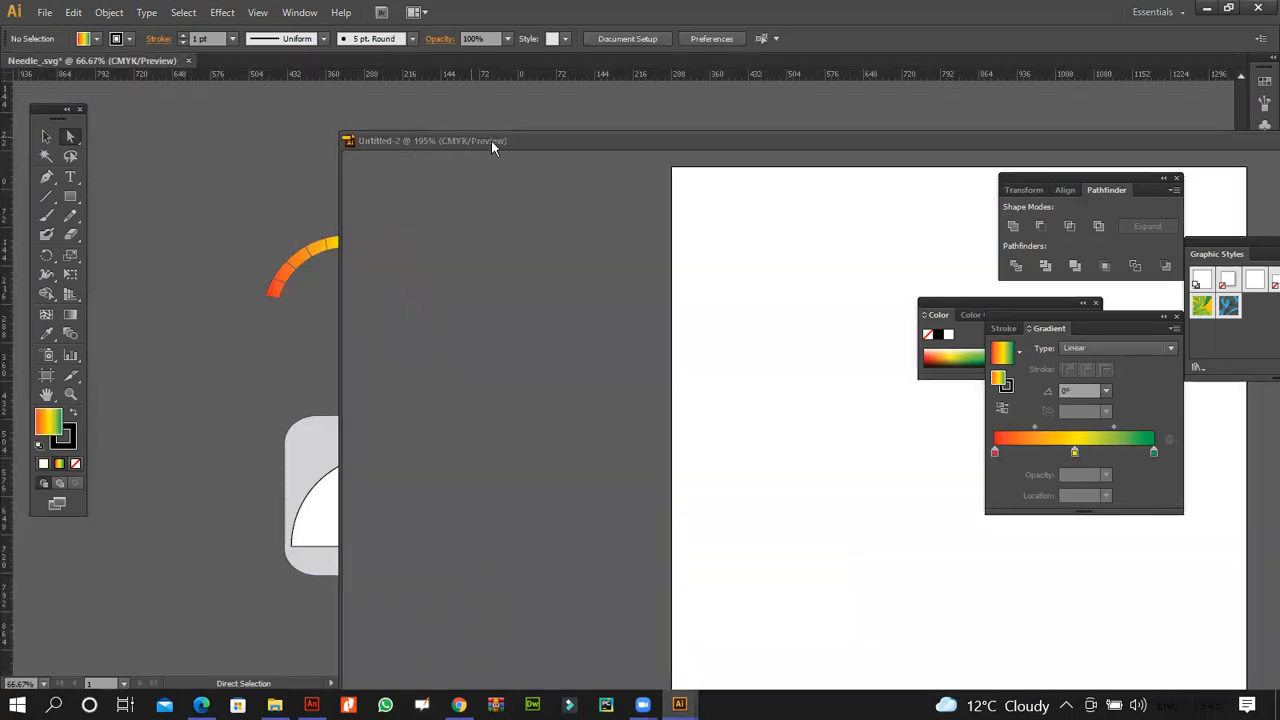
drag(491, 141, 577, 92)
click(337, 523)
click(48, 142)
drag(355, 503, 837, 452)
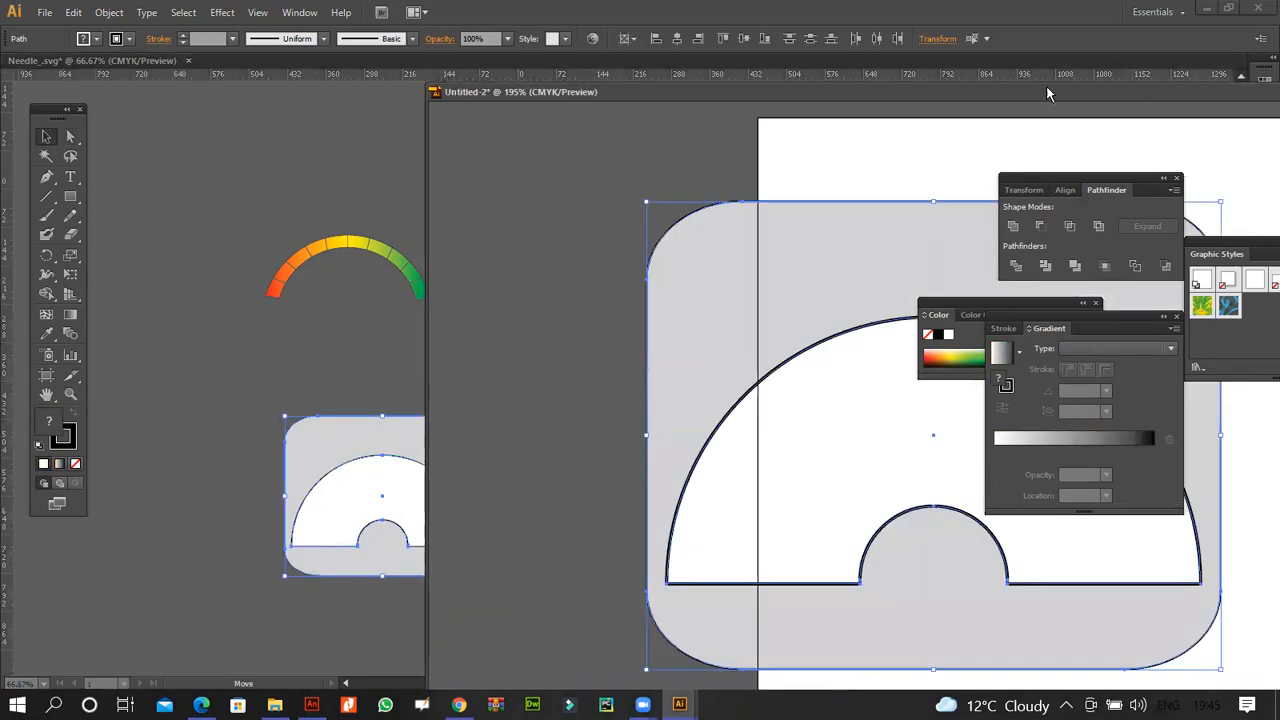
- Reposition the Untitled-2 window to show its full artboard, and align the meter surround with the artboard's side edges
drag(680, 96, 379, 92)
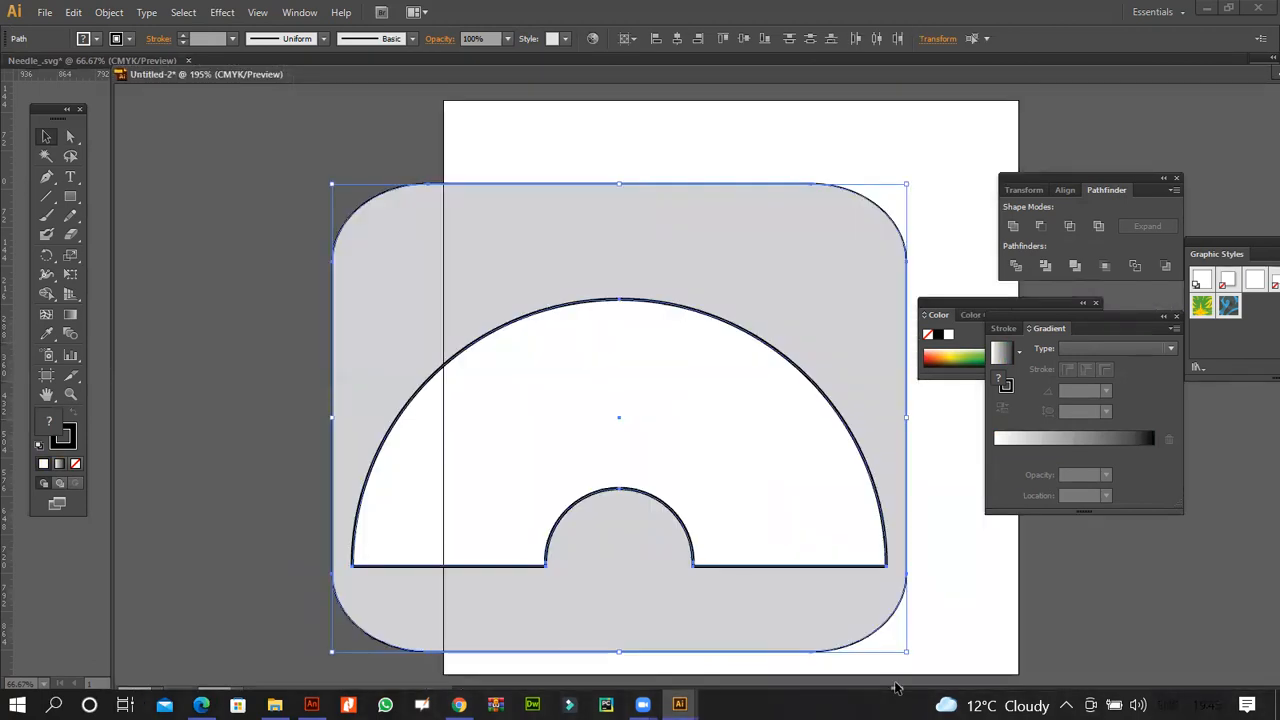
drag(626, 263, 734, 263)
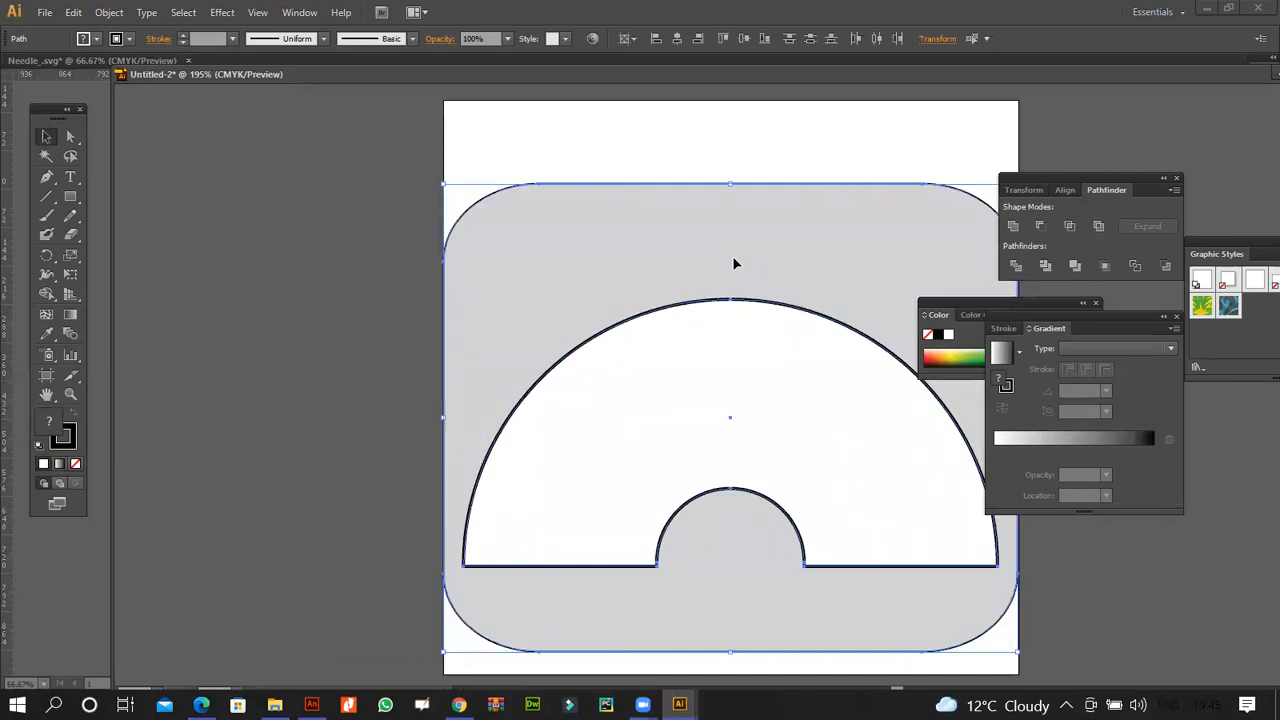
click(339, 293)
scroll(339, 293, up, 1)
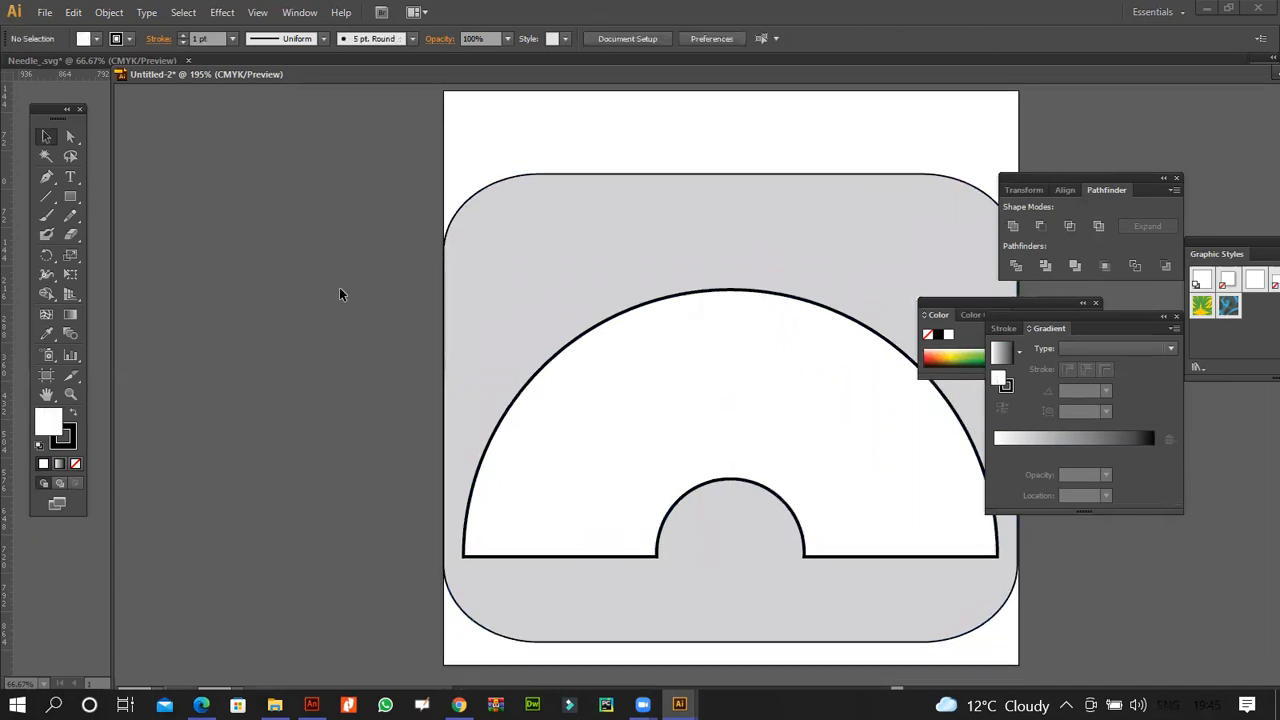
- Export the meter surround artboard for web as a transparent PNG-24 at 369 × 369 px, over the existing surround image
scroll(339, 293, down, 1)
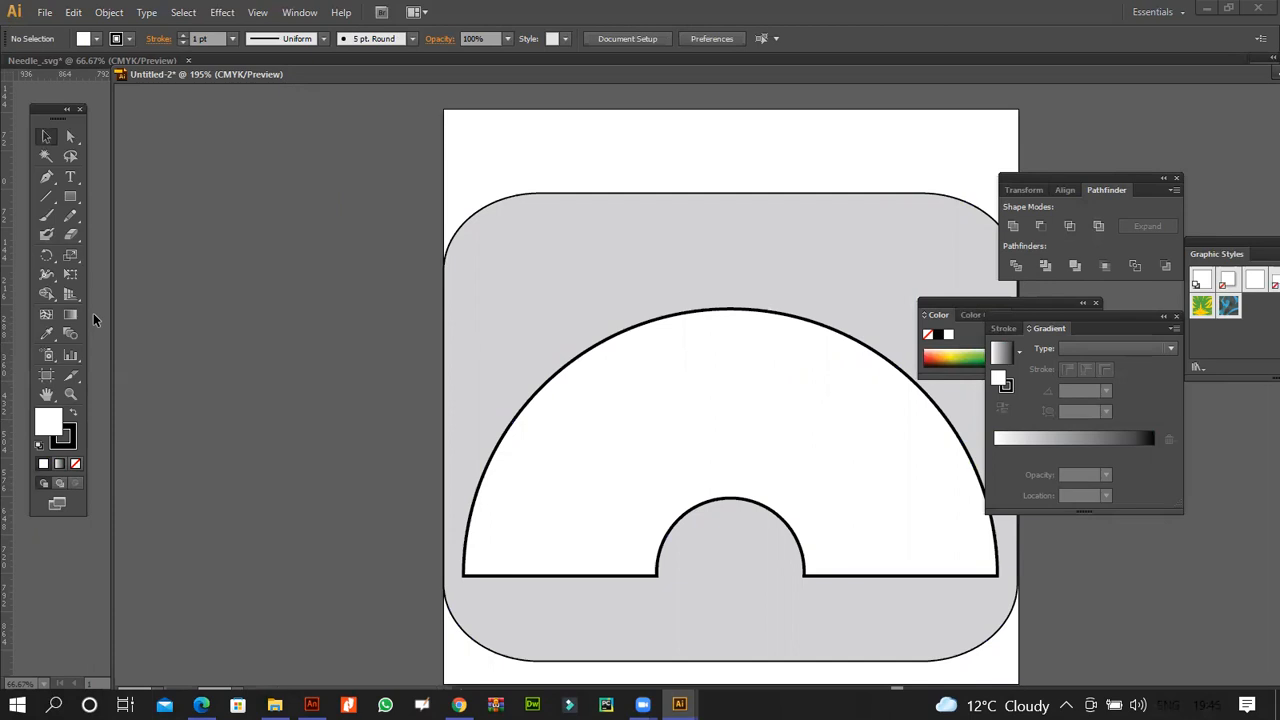
click(45, 12)
click(100, 228)
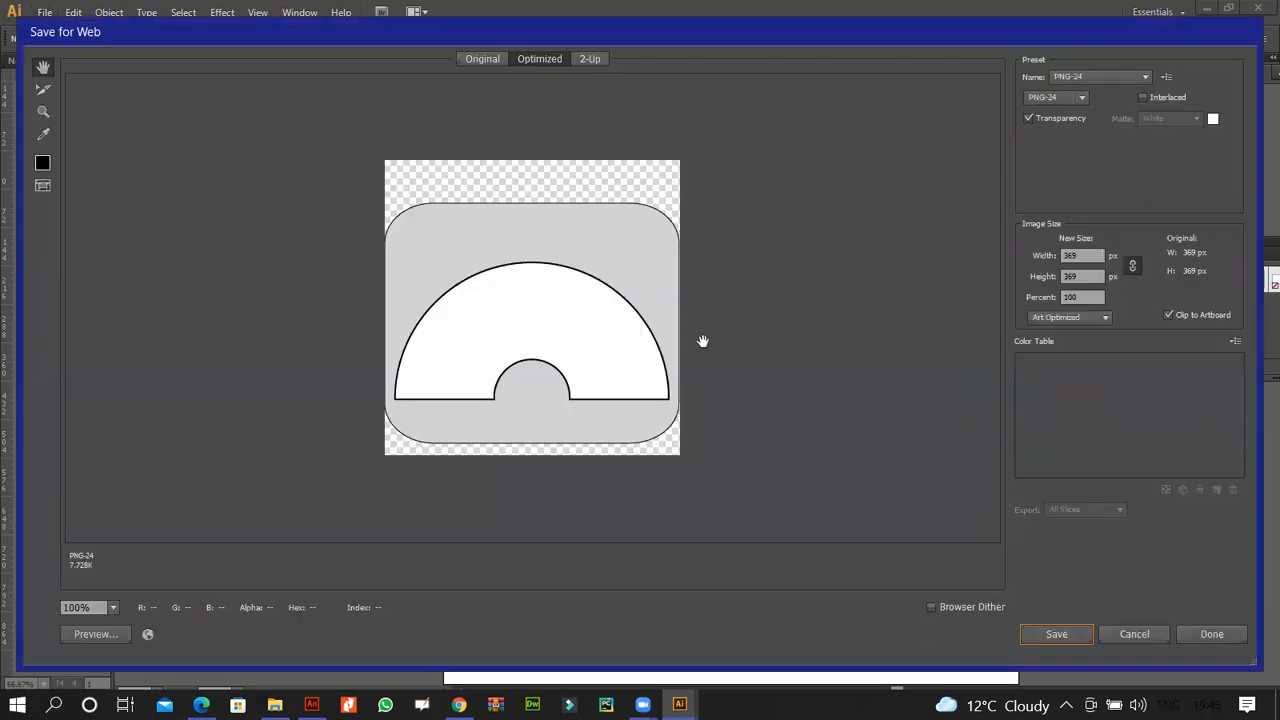
click(1060, 634)
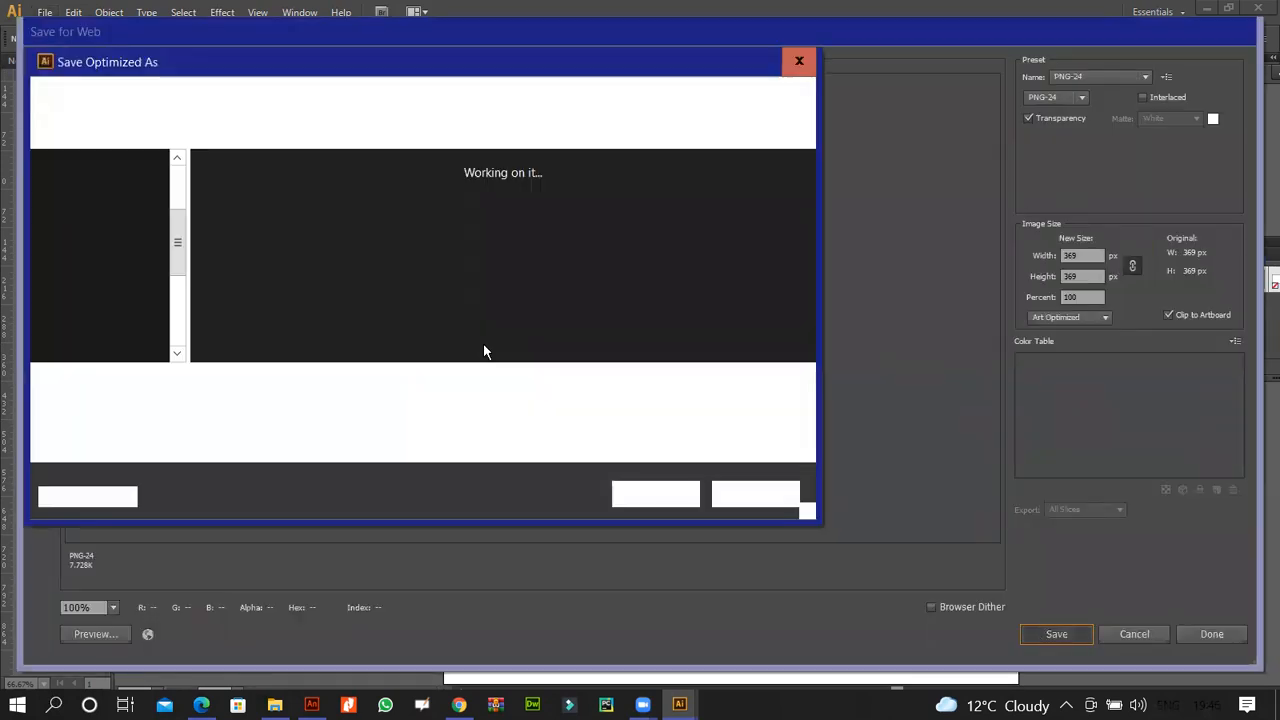
double_click(486, 270)
click(725, 373)
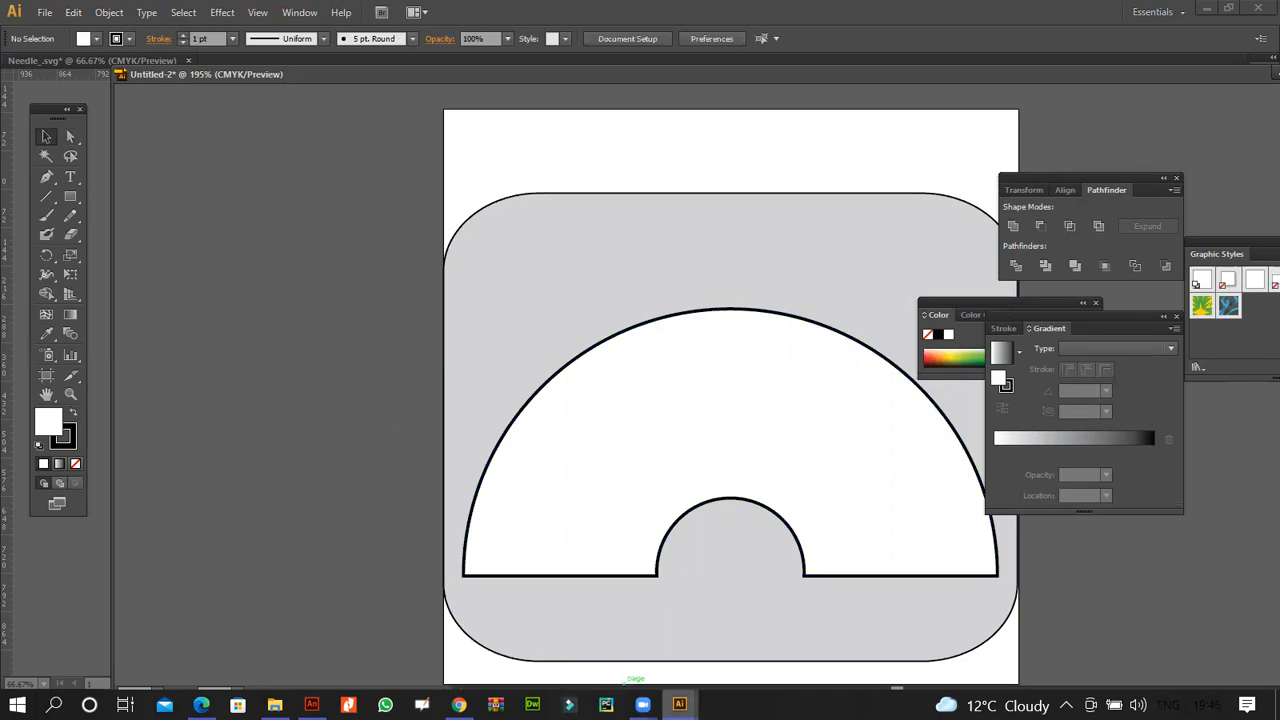
- Switch to Adobe Animate and import the exported surround image to the stage, without replacing existing library items
click(304, 662)
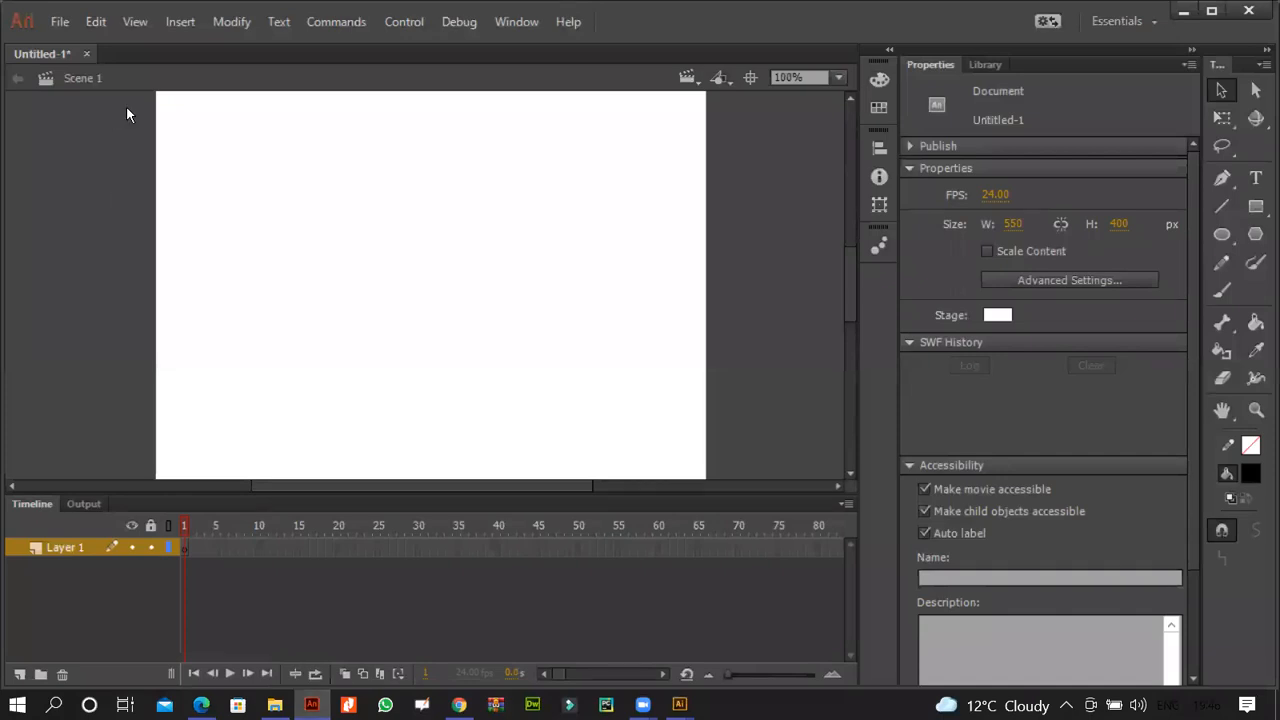
key(ctrl+r)
double_click(1078, 185)
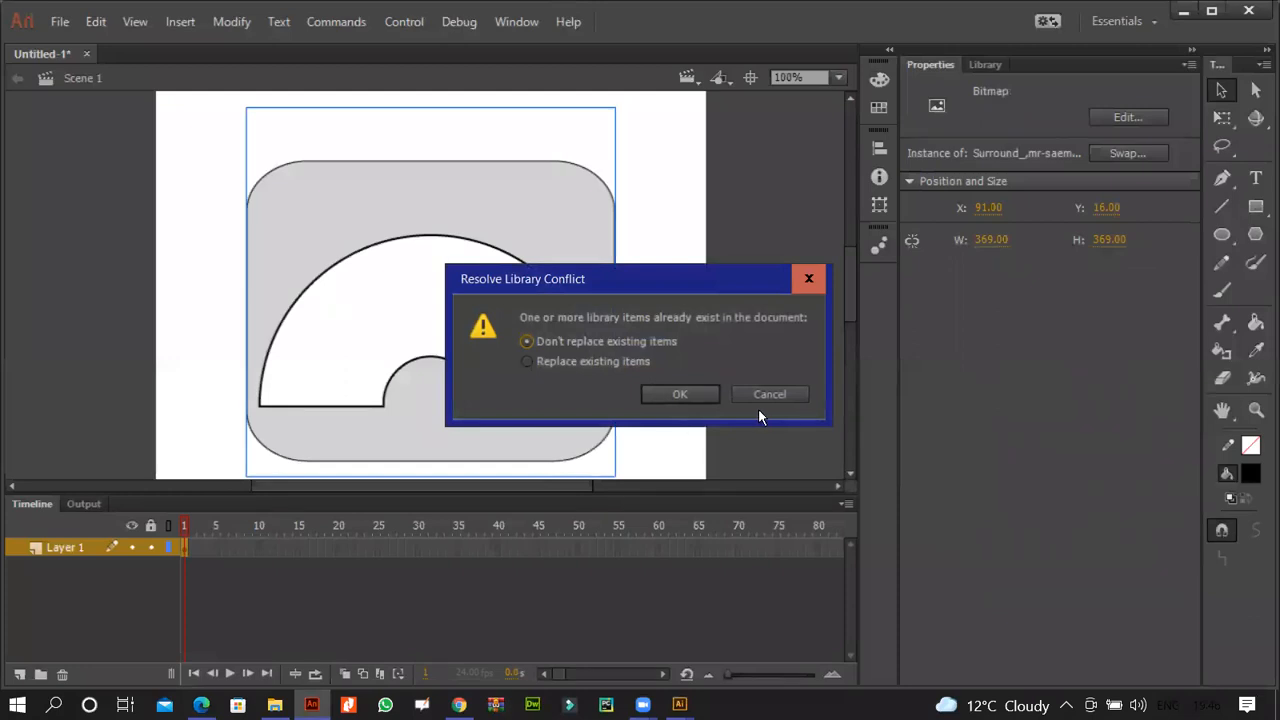
click(675, 396)
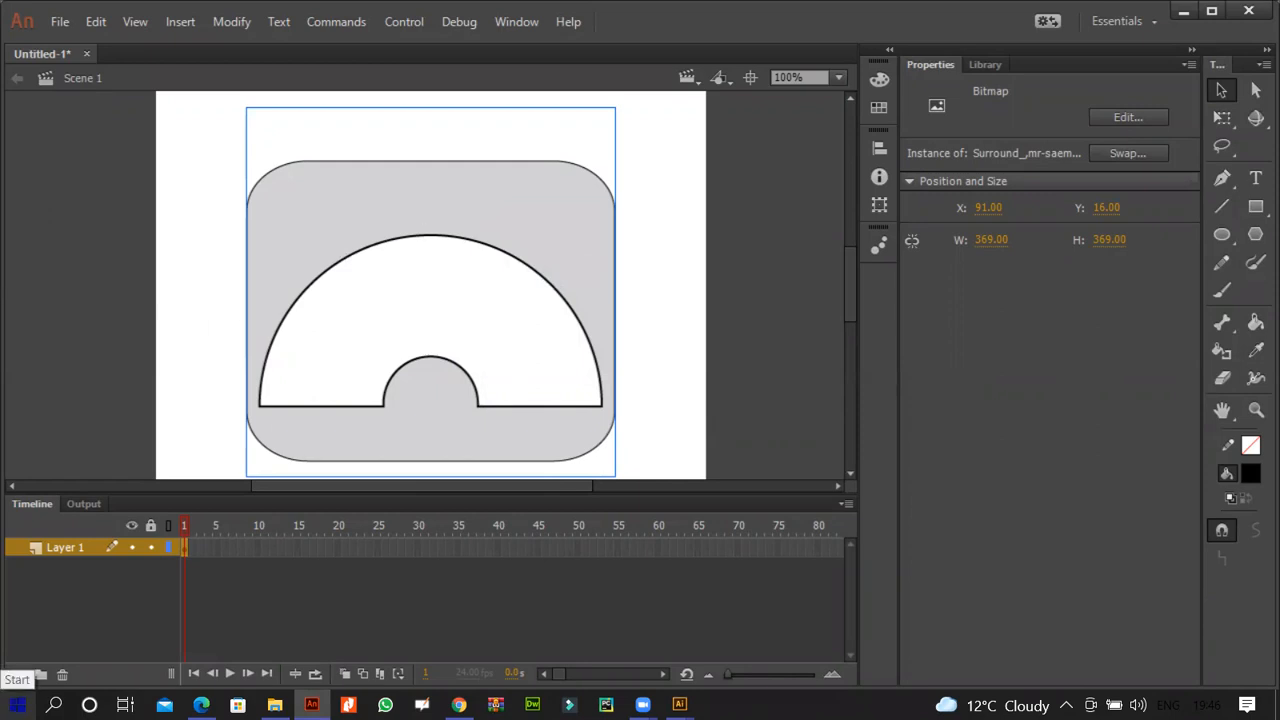
- Try enlarging the surround bitmap proportionally to about 505 × 505 px and shifting it upward over the stage
key(ctrl+minus)
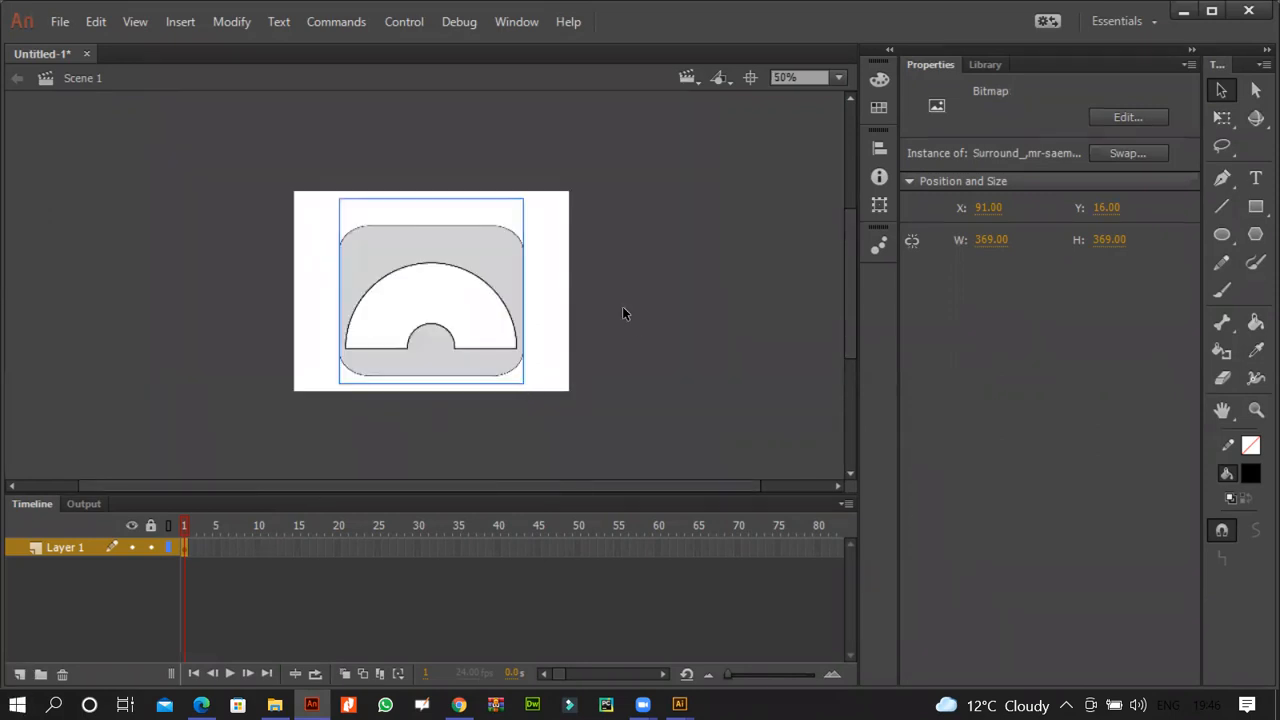
drag(168, 112, 612, 400)
click(1224, 124)
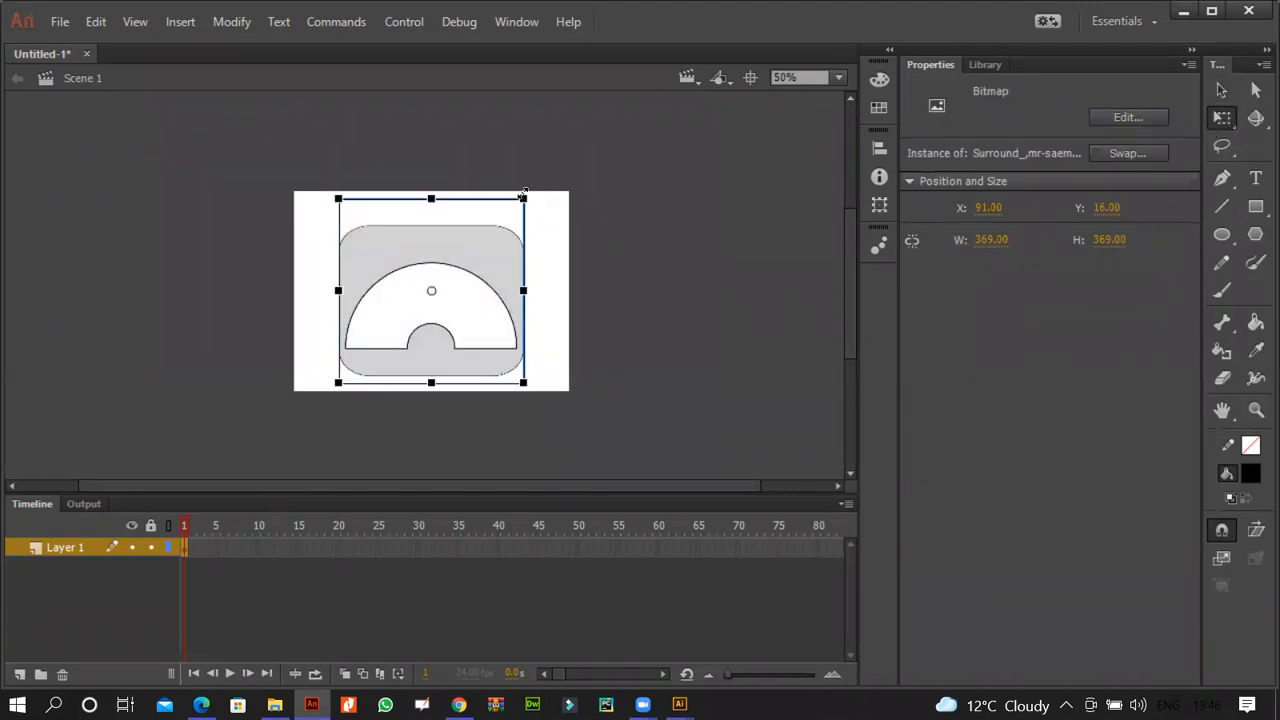
drag(524, 196, 608, 161)
drag(486, 229, 489, 214)
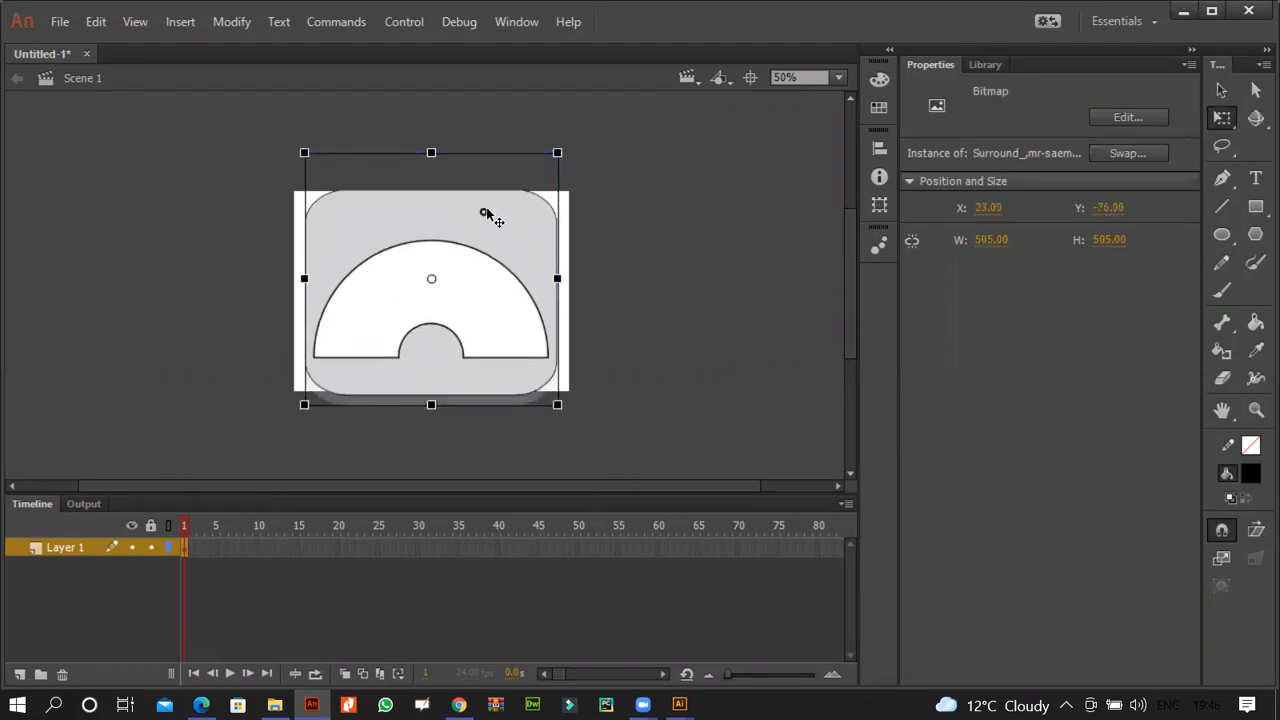
click(605, 273)
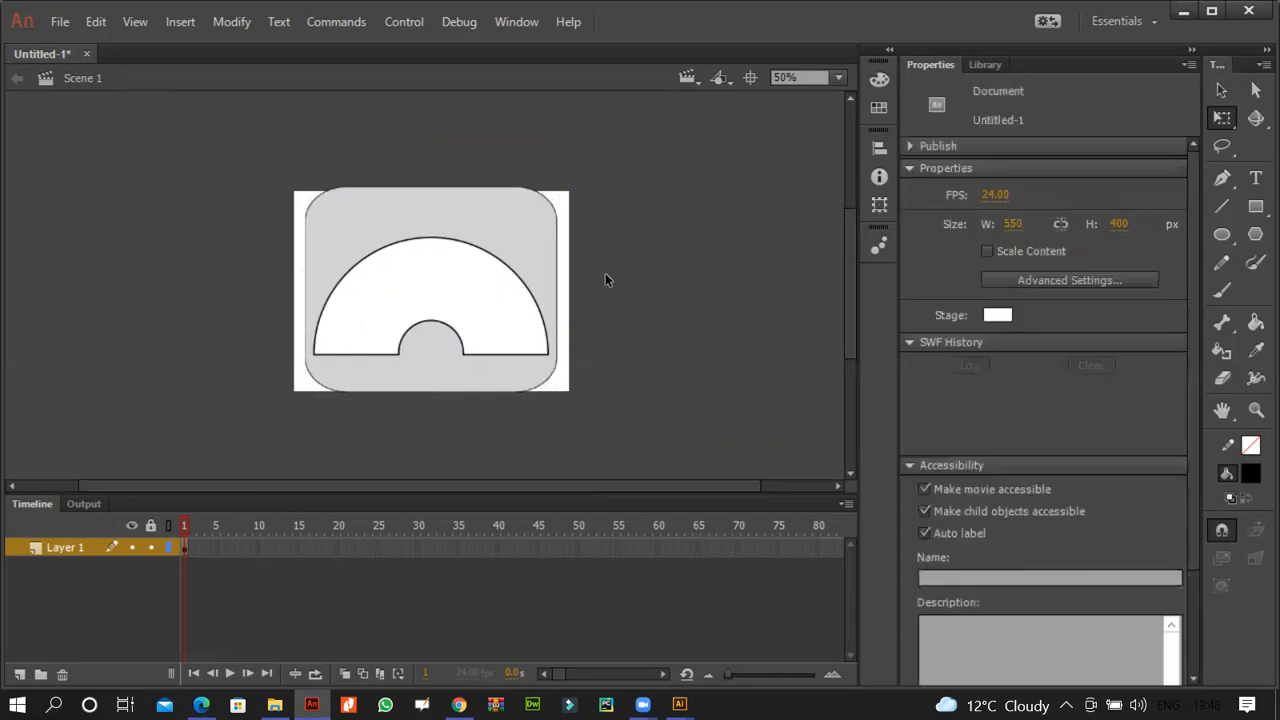
click(490, 270)
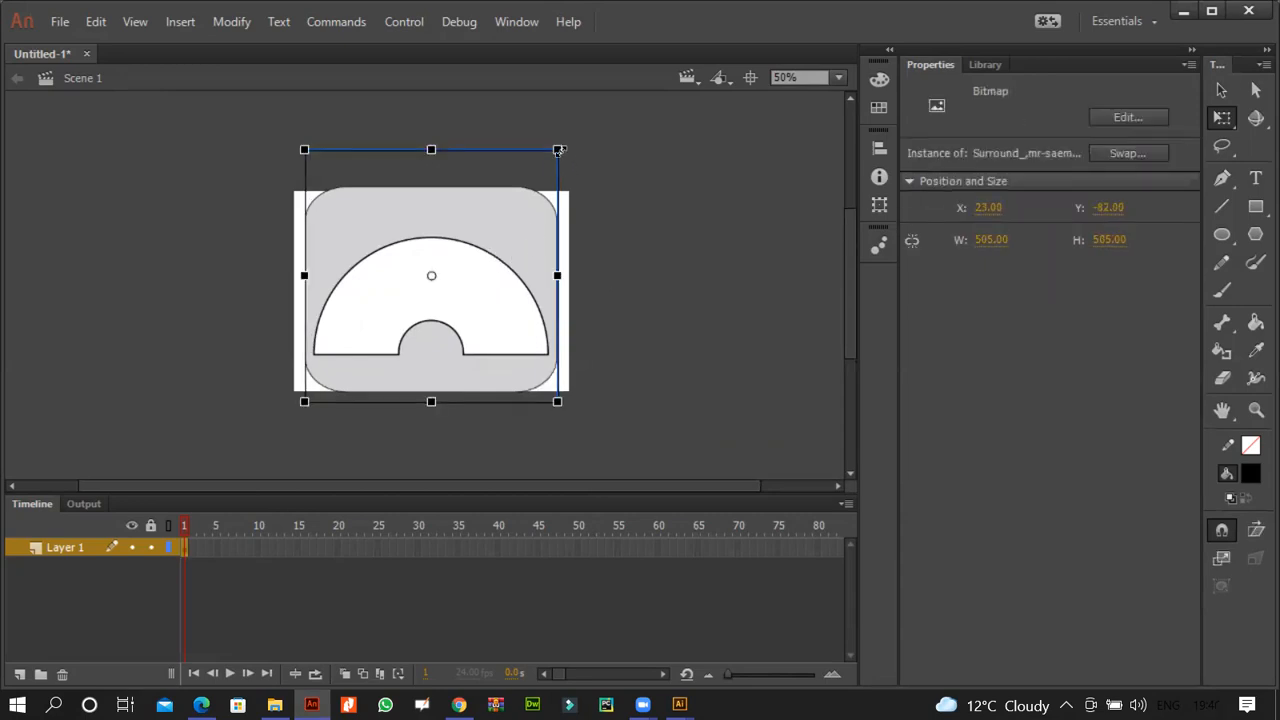
- Undo the enlargement and repositioning of the surround bitmap
click(629, 233)
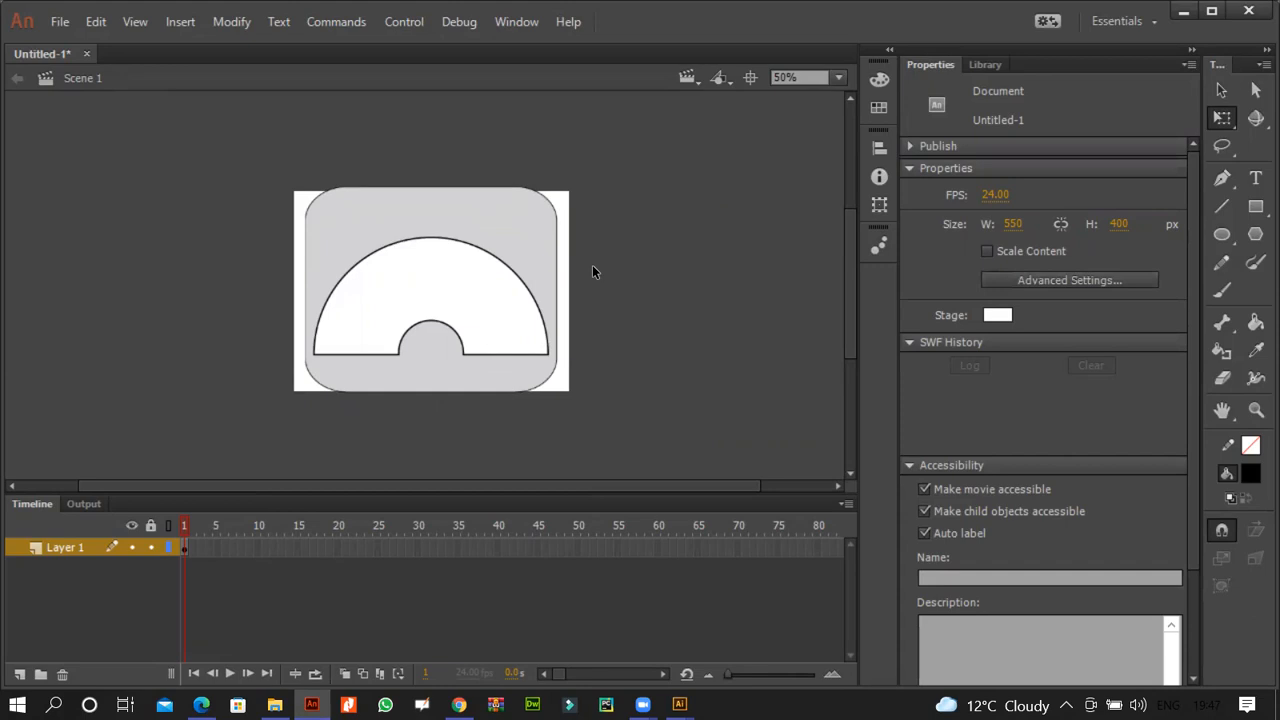
click(527, 215)
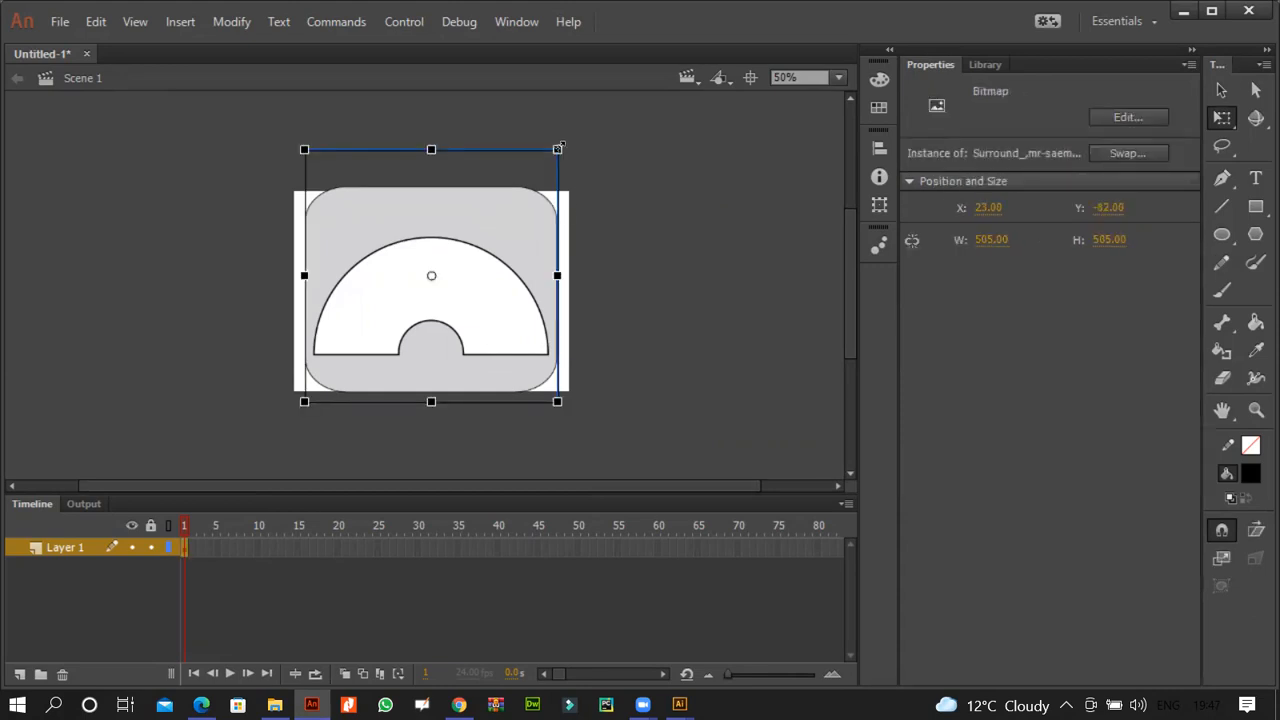
click(559, 148)
click(559, 148)
click(559, 148)
click(559, 149)
key(ctrl+z)
key(ctrl+z)
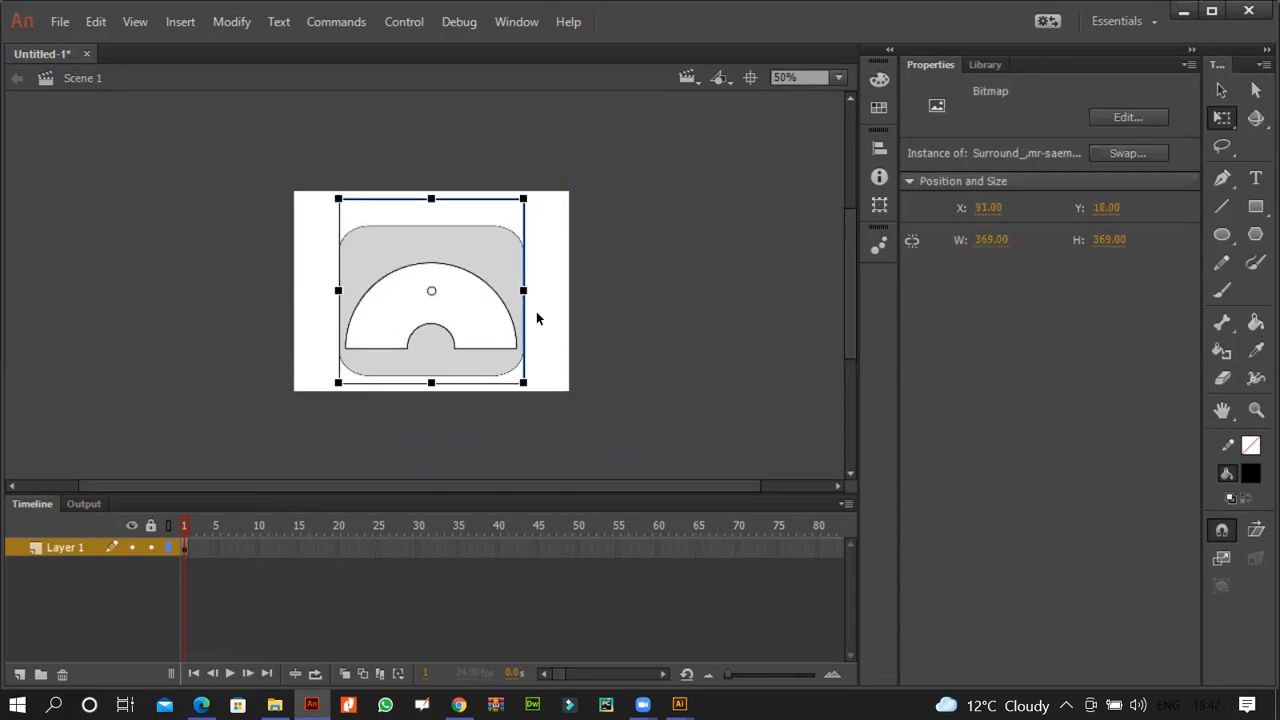
click(537, 318)
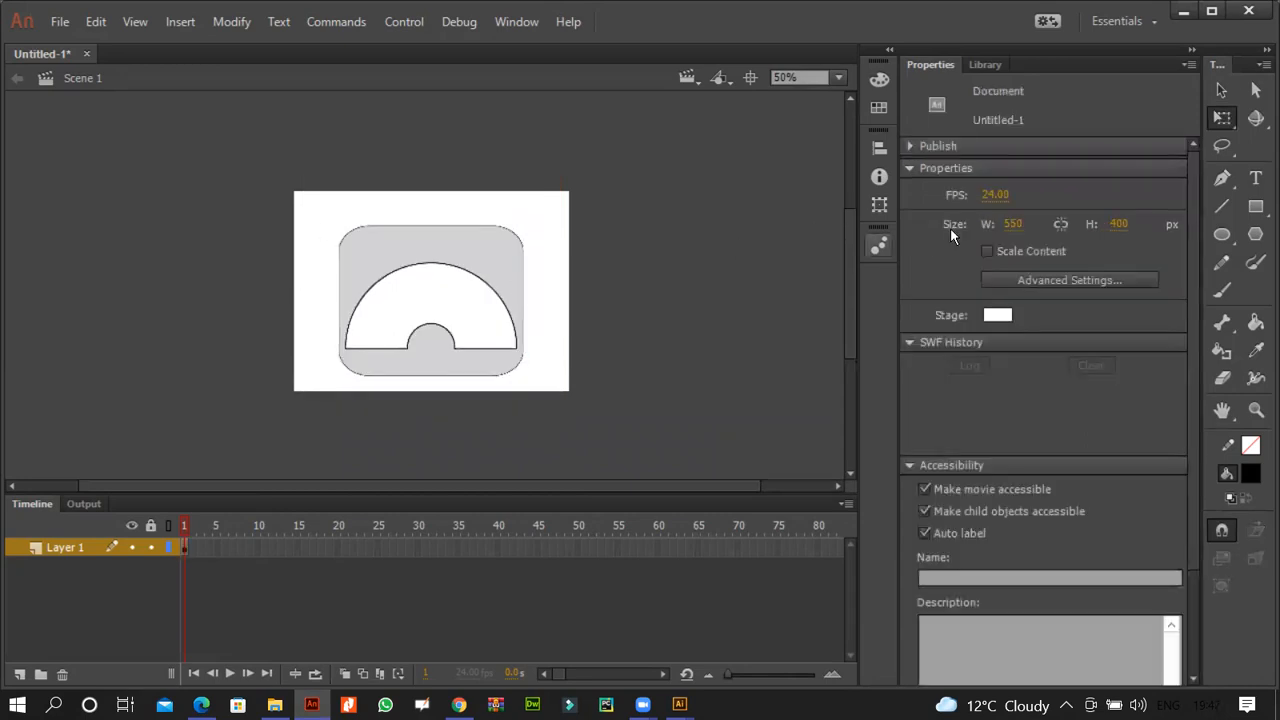
- Set the stage width to 500 px and reduce it further to 400 px
click(1020, 224)
text(500)
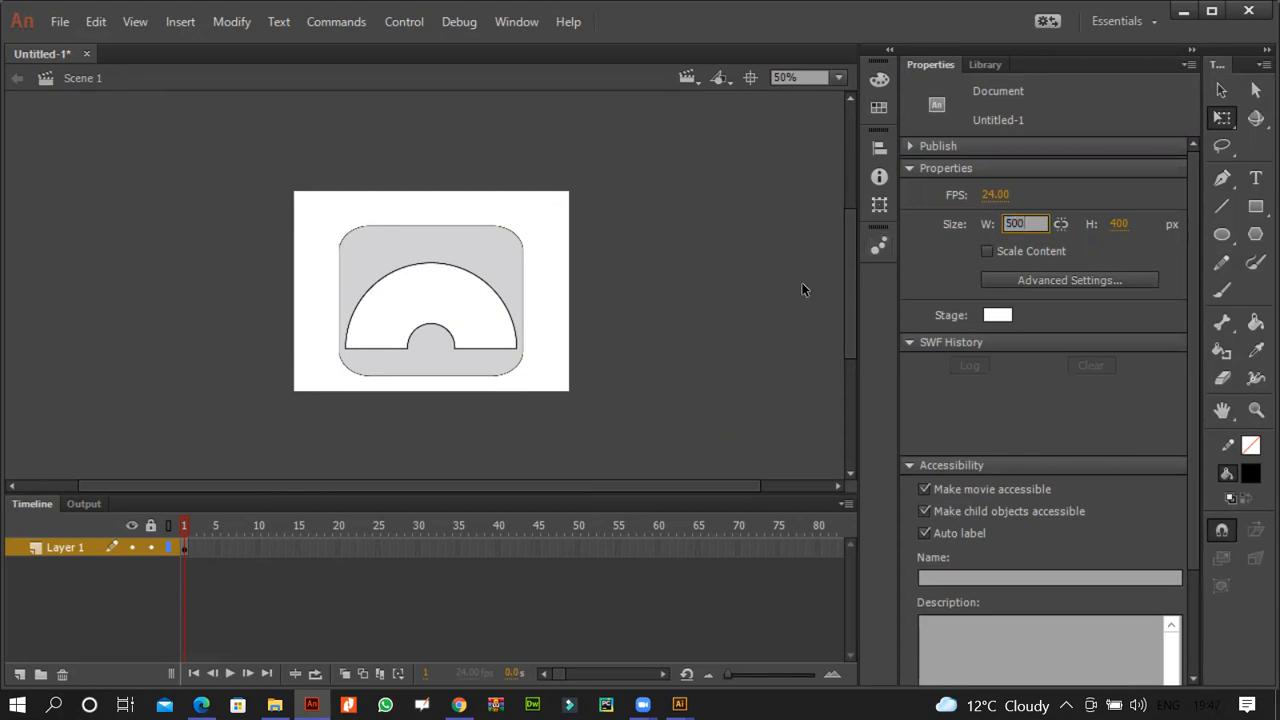
key(Return)
click(1010, 224)
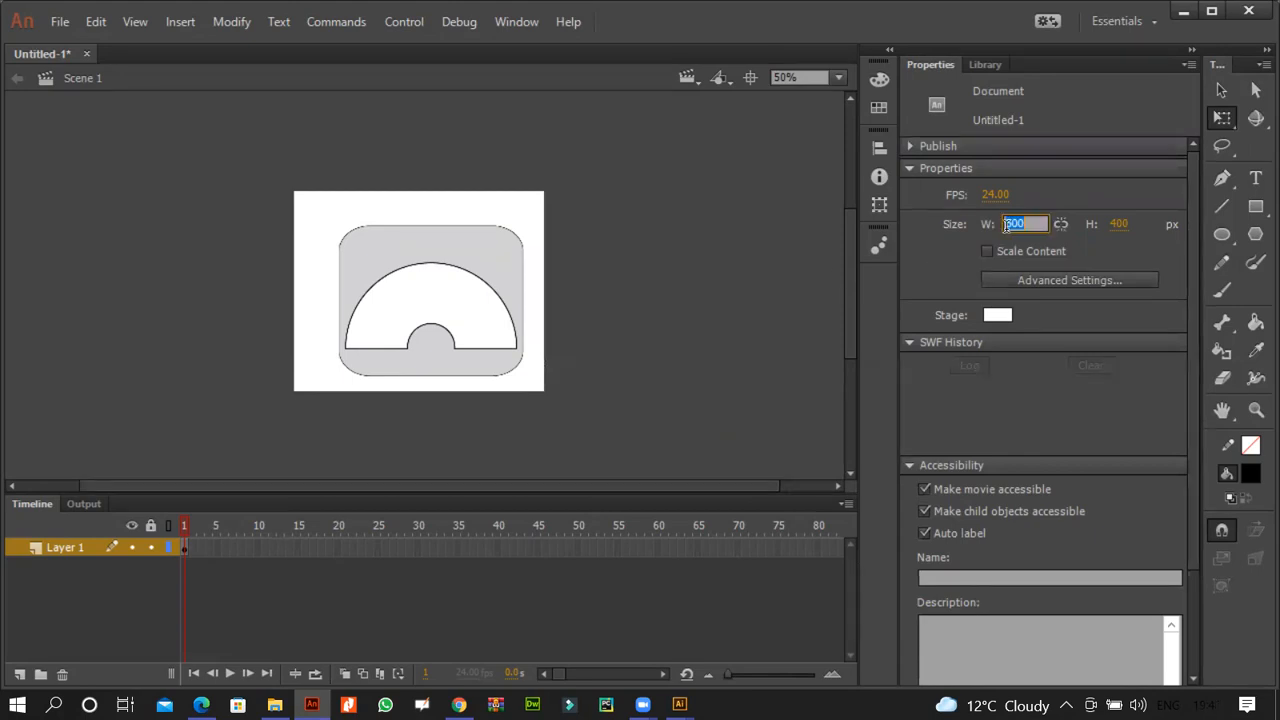
text(400)
key(Return)
- Snap the surround bitmap to the stage origin at X 0, Y 0, and narrow the stage through 380 px to 370 px
drag(249, 177, 615, 470)
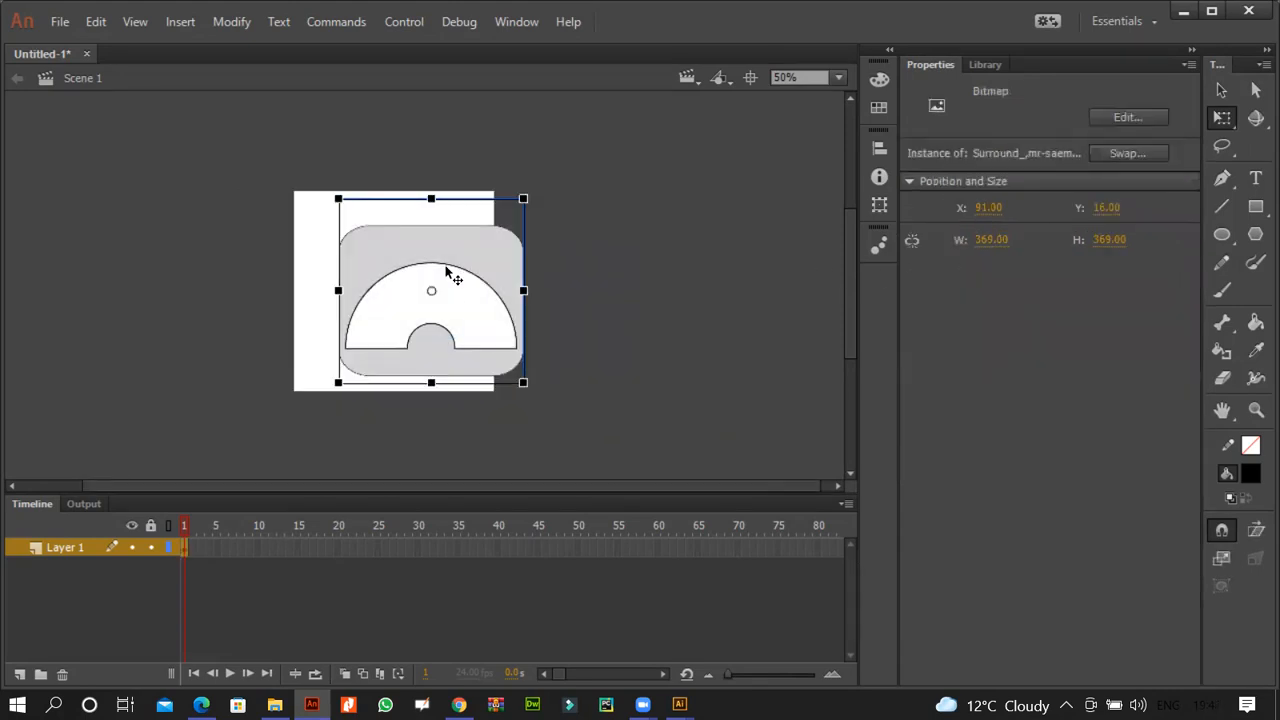
drag(449, 274, 406, 253)
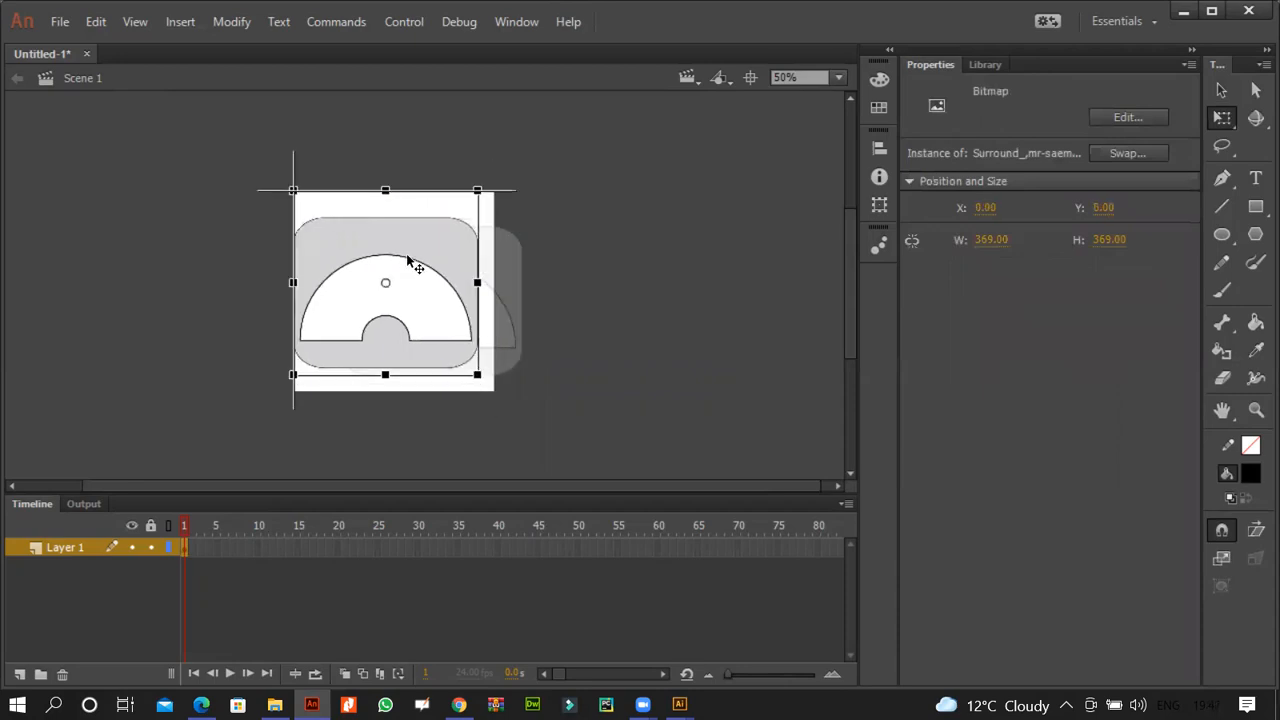
click(760, 267)
click(1008, 225)
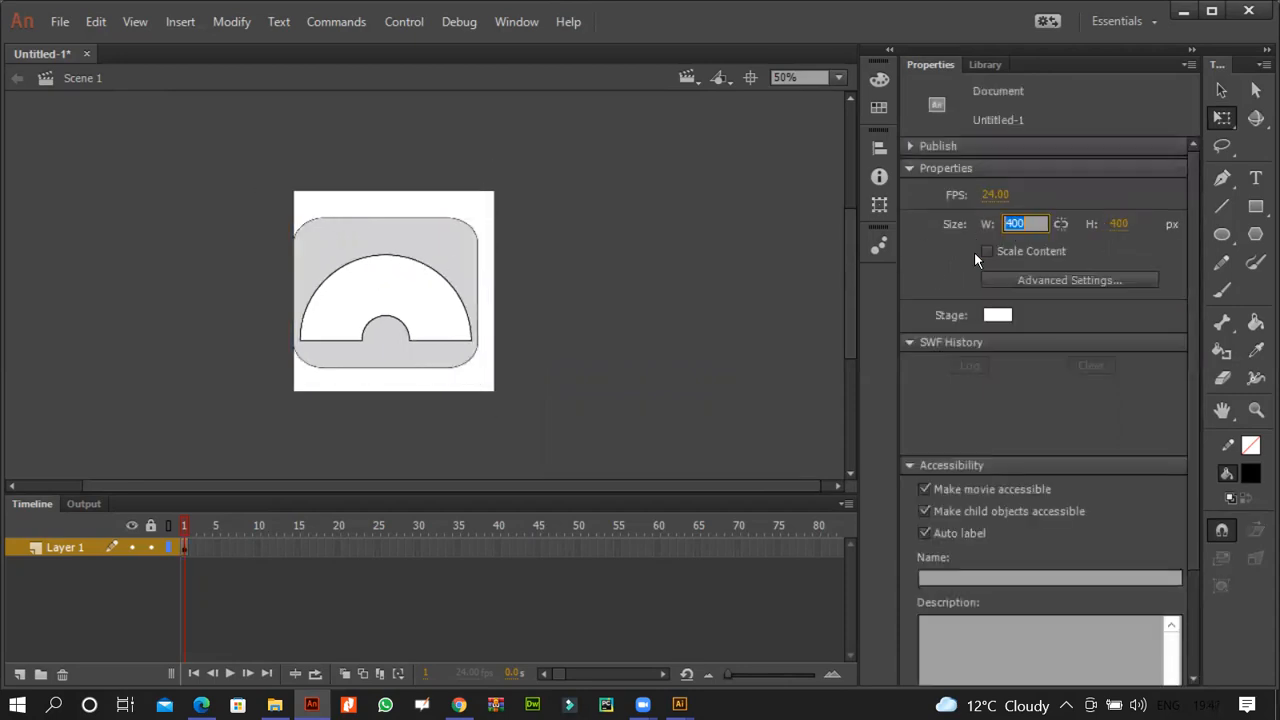
text(380)
key(Return)
click(1012, 224)
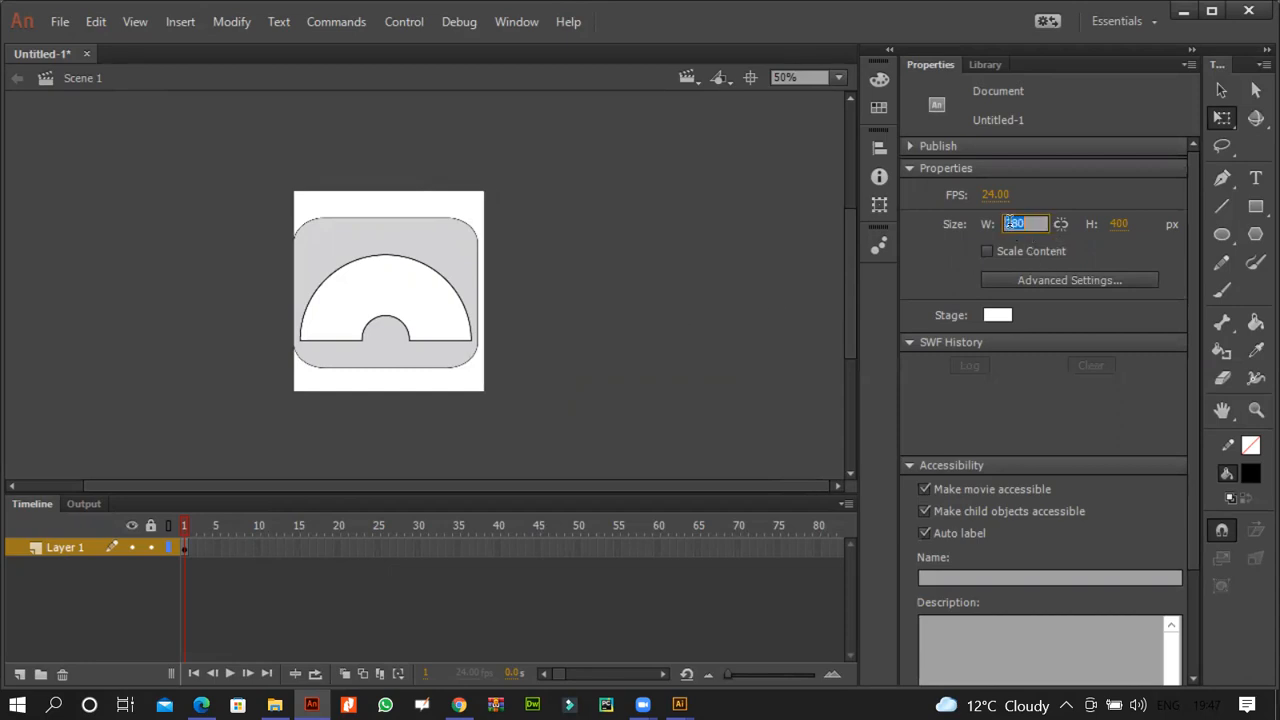
text(370)
key(Return)
drag(206, 168, 538, 439)
click(538, 440)
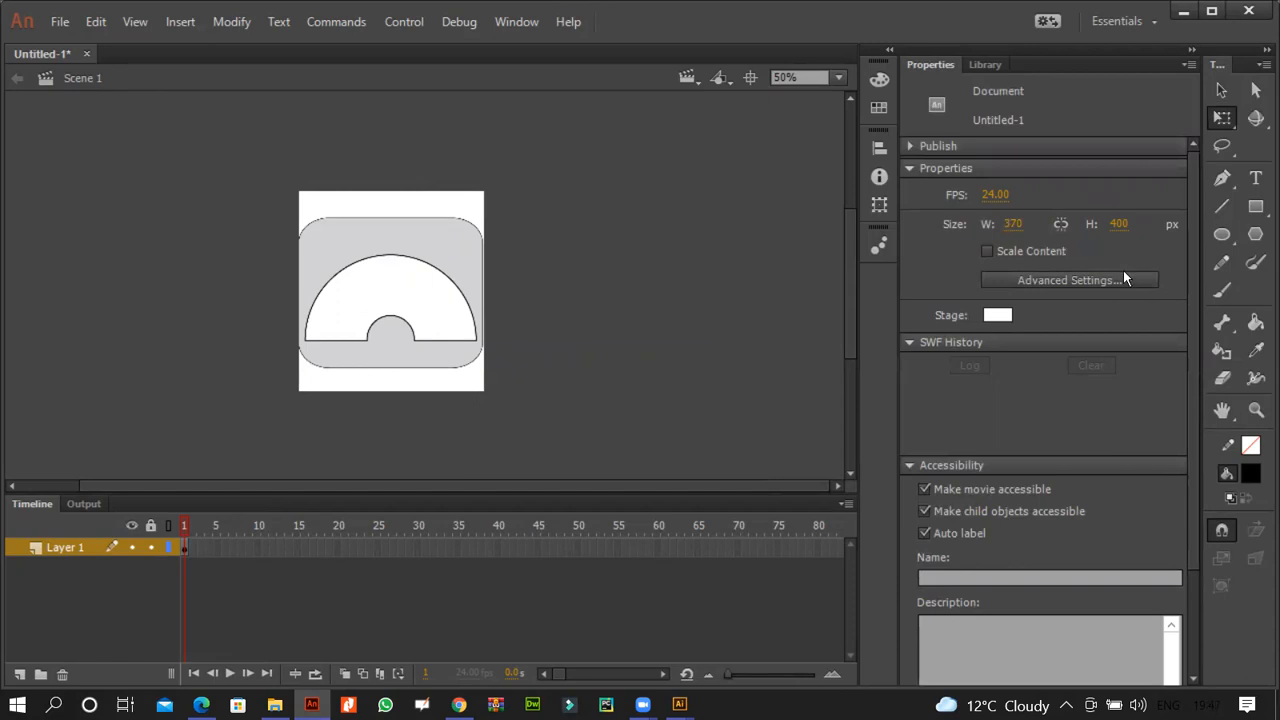
- Set the stage height to 300 px
click(1123, 224)
text(300)
key(Return)
- Nudge the surround bitmap up to Y -57 so the grey meter surround sits over the stage
drag(190, 152, 589, 434)
key(shift+Up)
key(shift+Up)
key(shift+Up)
key(shift+Up)
key(shift+Up)
key(shift+Up)
key(shift+Up)
key(shift+Up)
key(shift+Up)
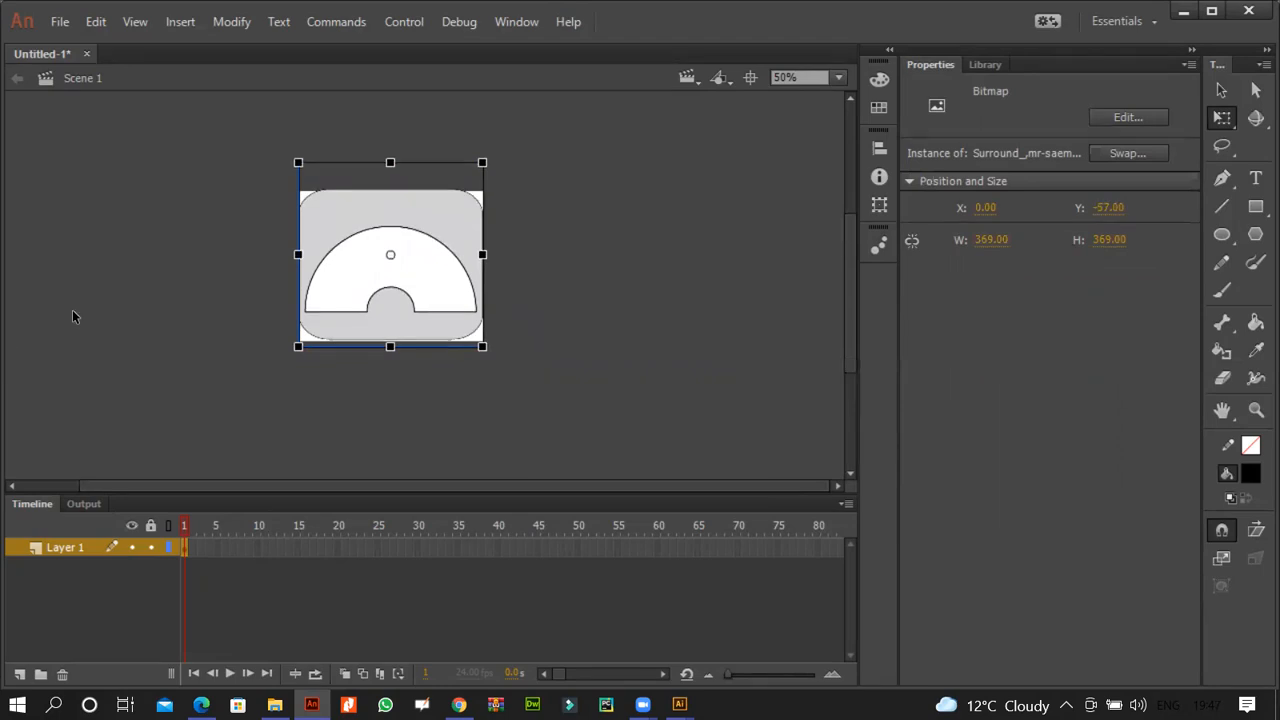
- Test the movie to check how the surround fits the stage, and close the preview
key(ctrl+equal)
key(ctrl+equal)
key(ctrl+minus)
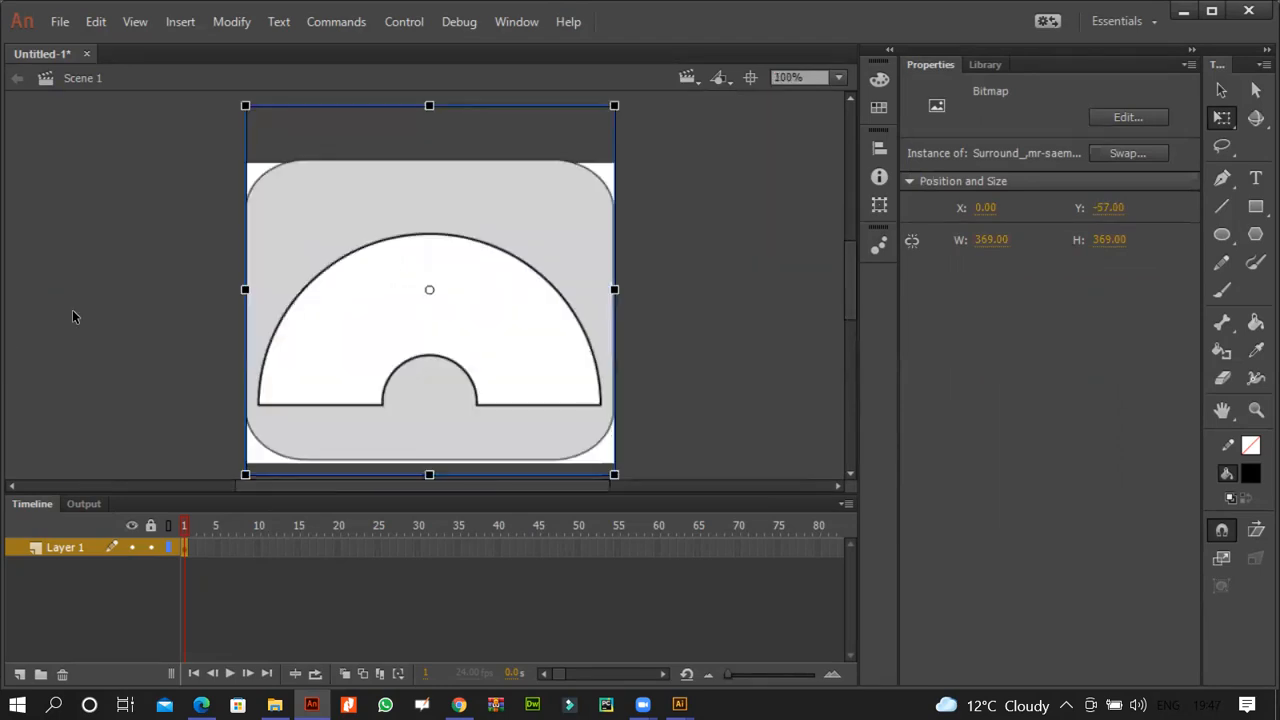
click(701, 309)
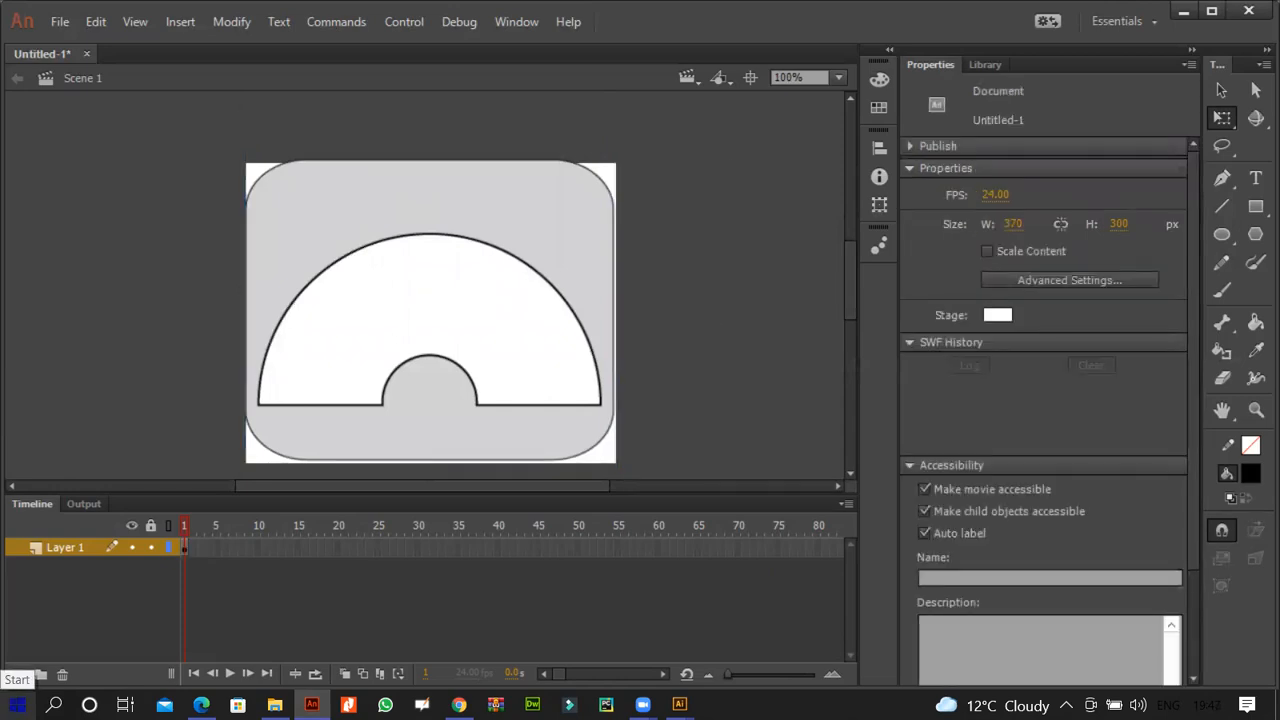
key(ctrl+Return)
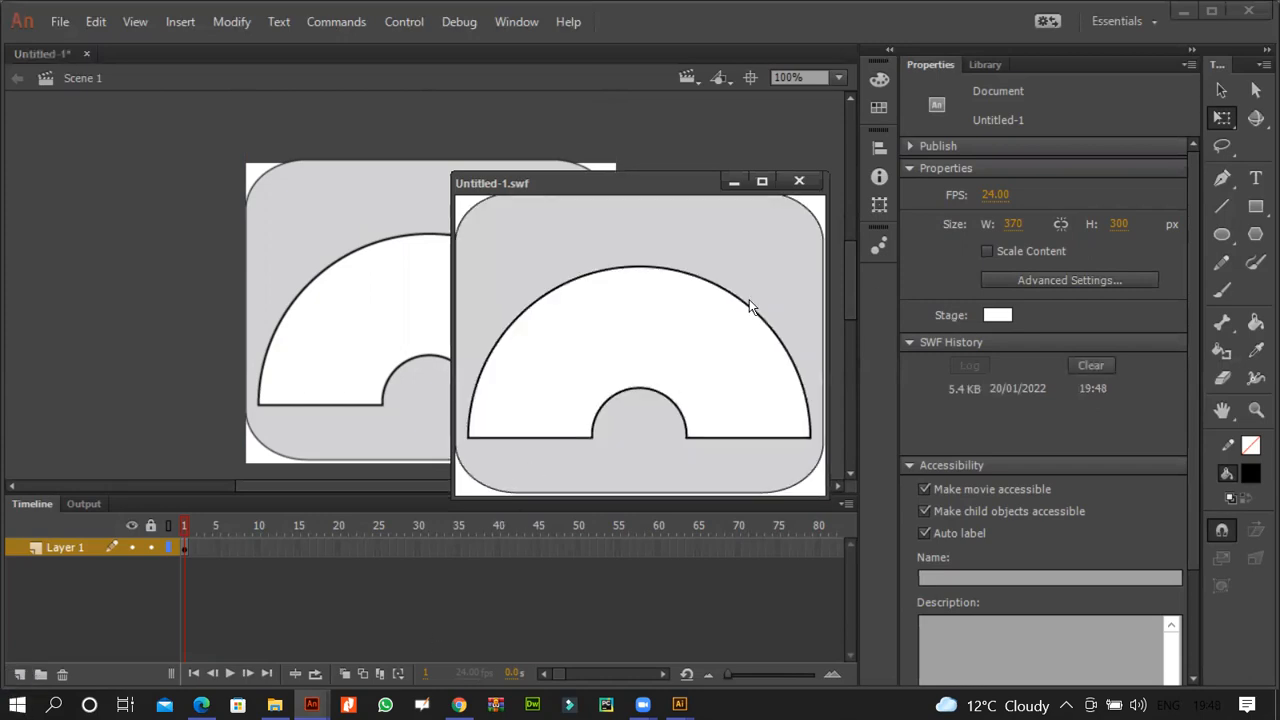
click(799, 180)
- Nudge the surround bitmap to X 1, Y -54 to align it with the stage edges
mouse_move(215, 150)
mouse_down()
mouse_move(524, 392)
mouse_move(689, 485)
mouse_up()
key(Right)
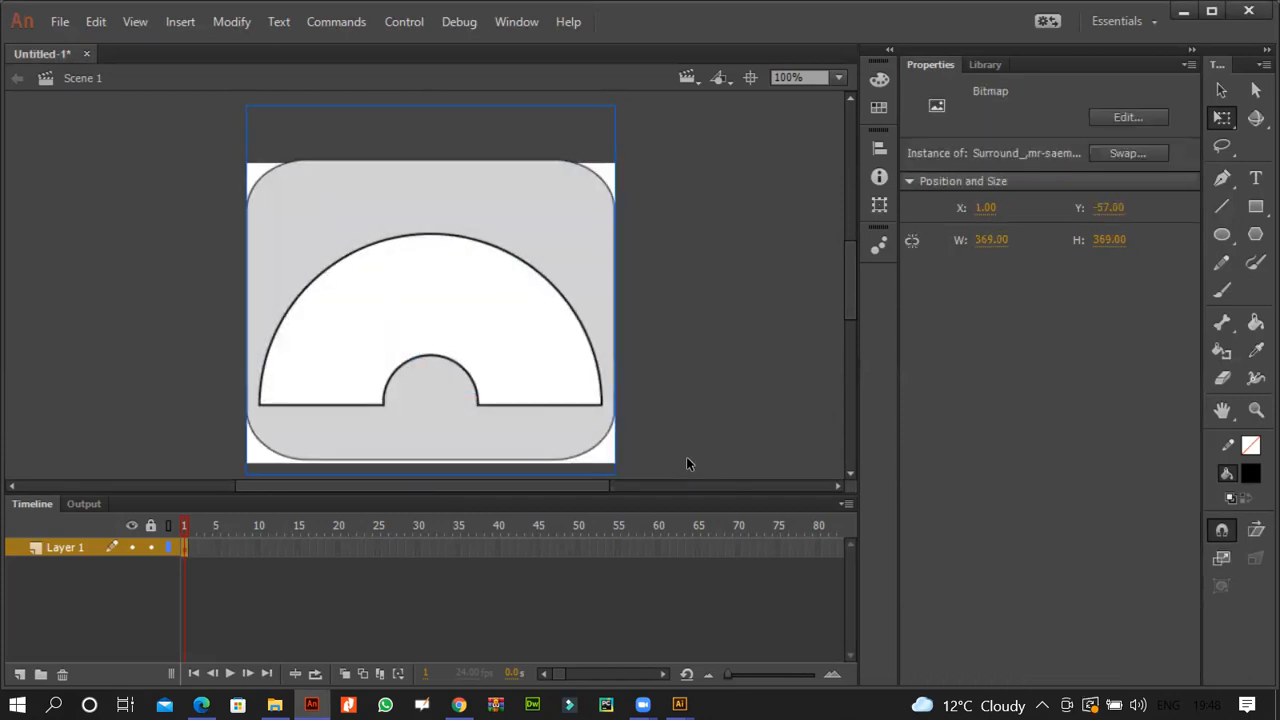
key(Down)
key(Down)
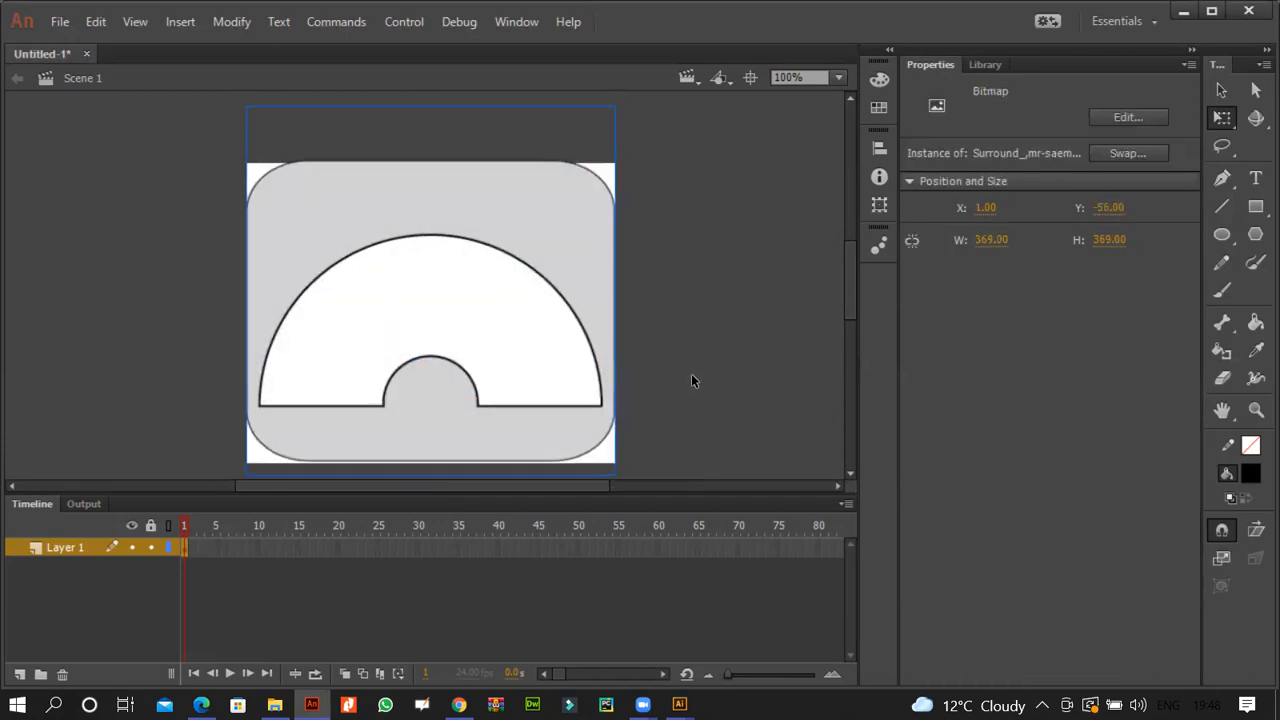
click(691, 360)
drag(201, 119, 670, 474)
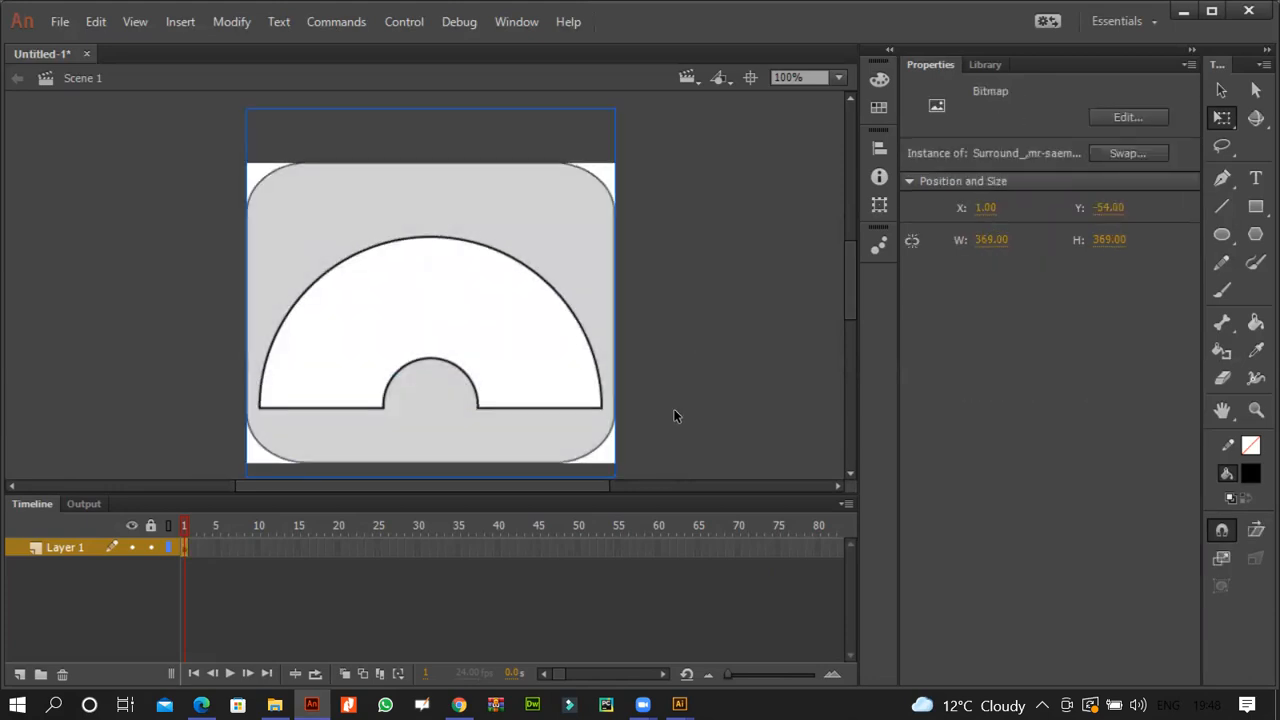
click(674, 405)
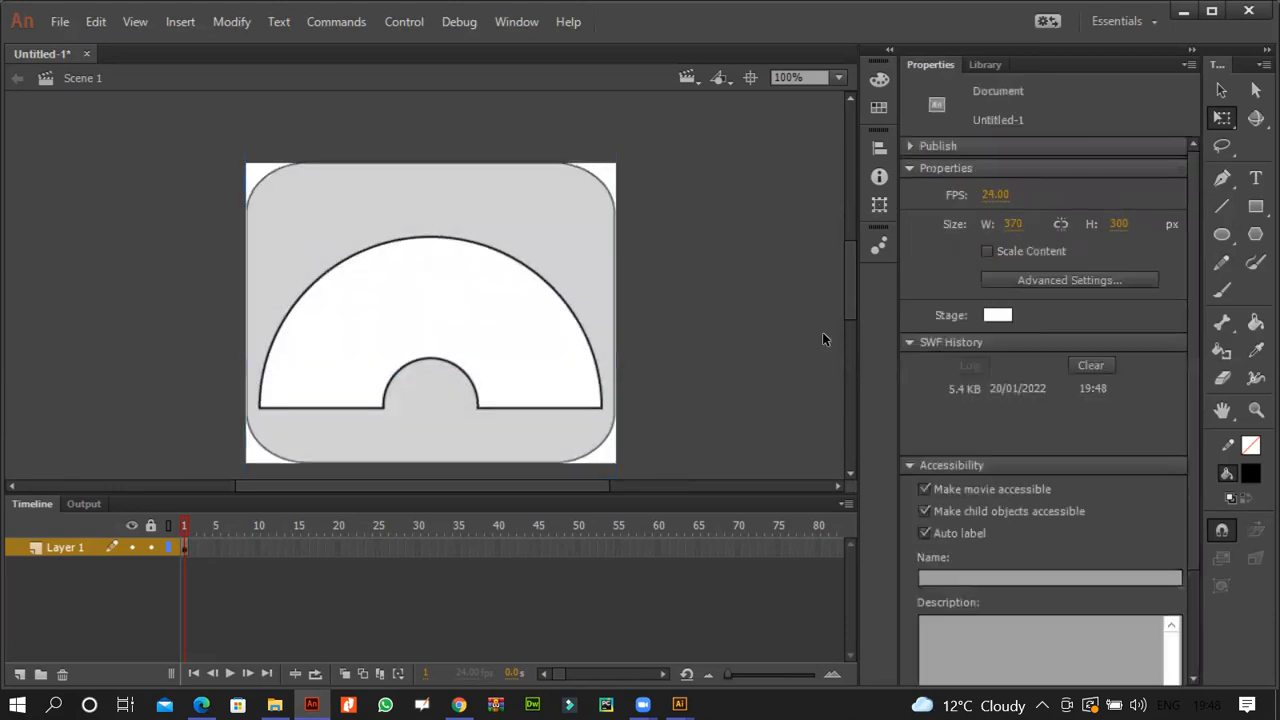
- Increase the stage height to 310 px
click(1120, 224)
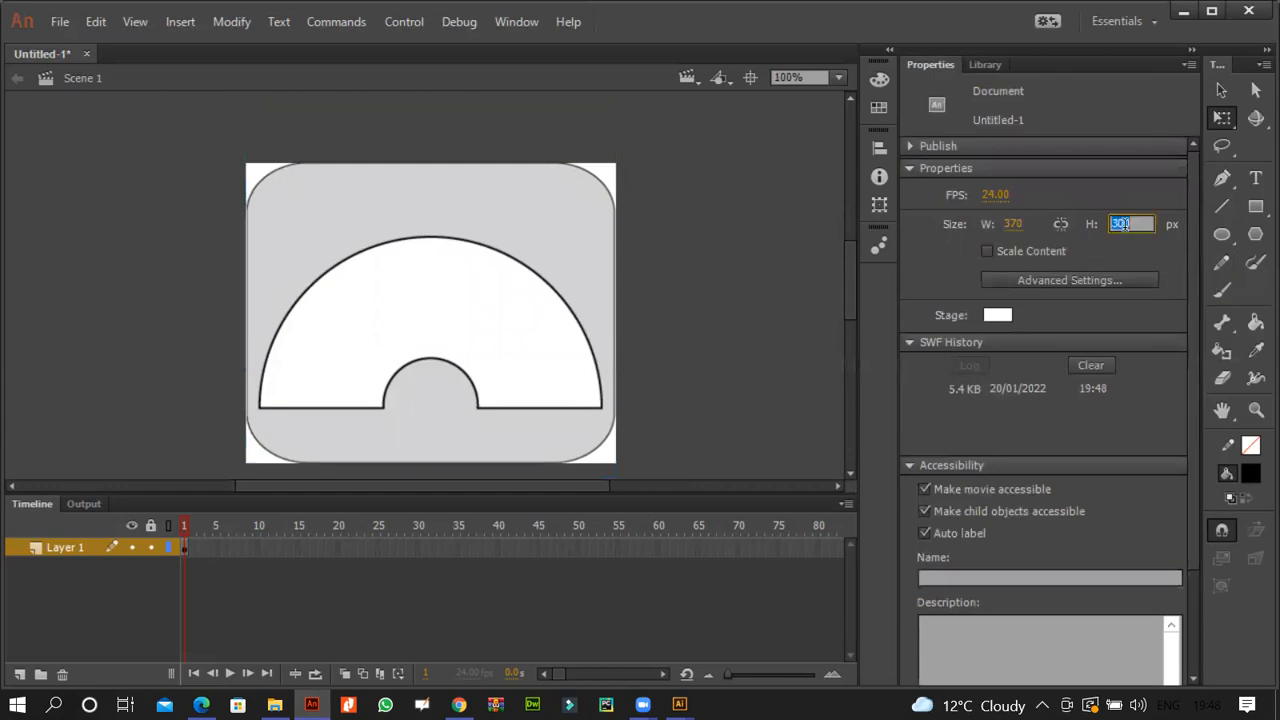
text(310)
key(Return)
click(204, 241)
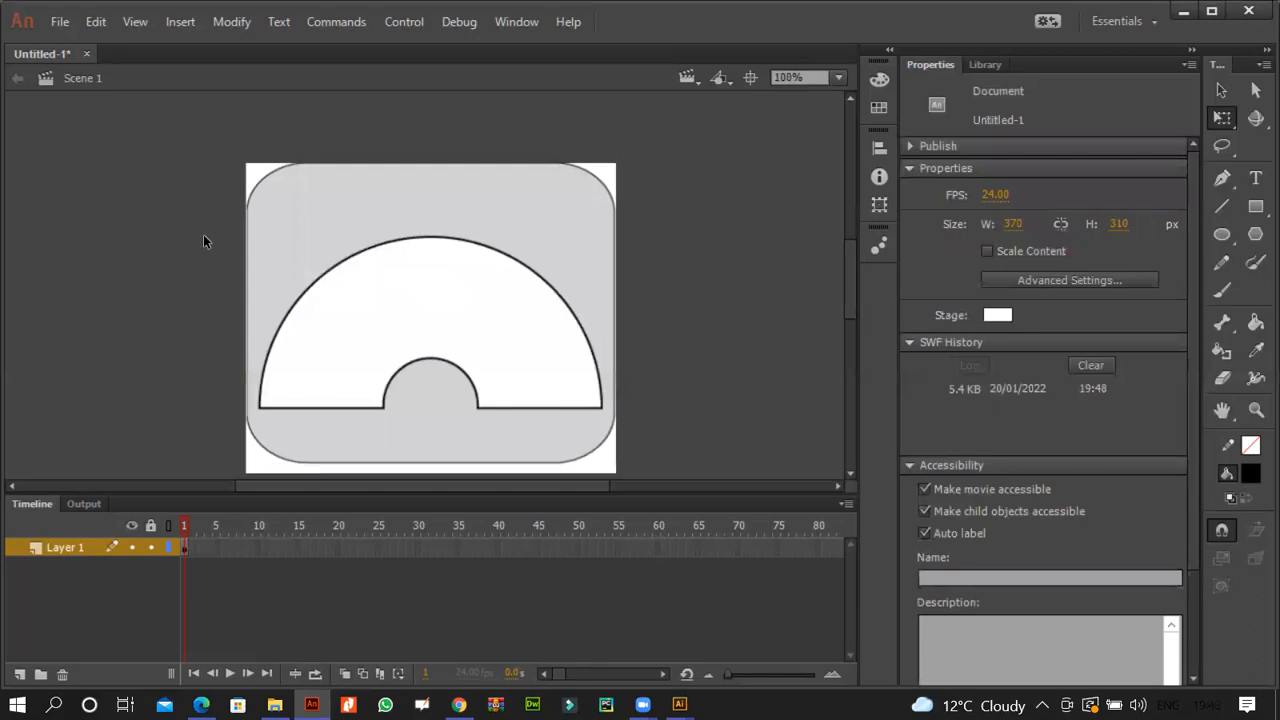
- Nudge the surround bitmap down to Y -50 to centre the meter surround vertically on the taller stage
drag(181, 153, 696, 433)
key(Down)
key(Down)
key(Down)
key(Down)
key(Down)
key(Down)
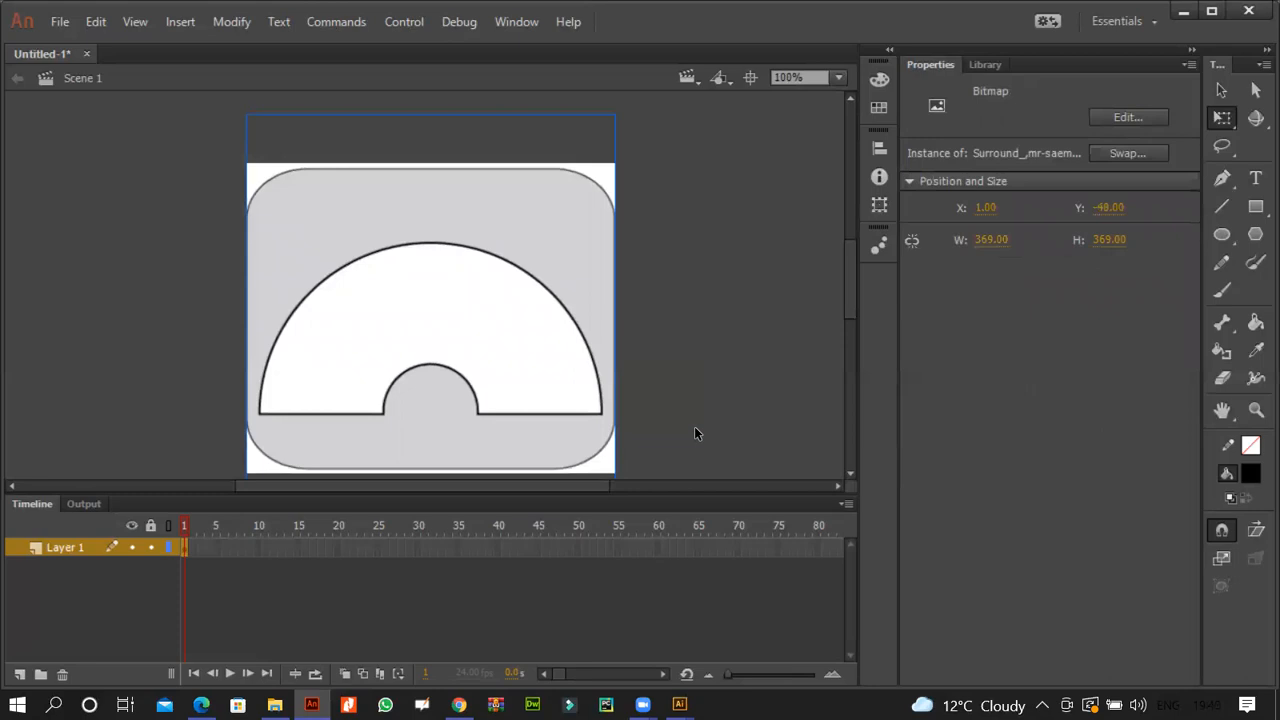
key(Up)
key(Up)
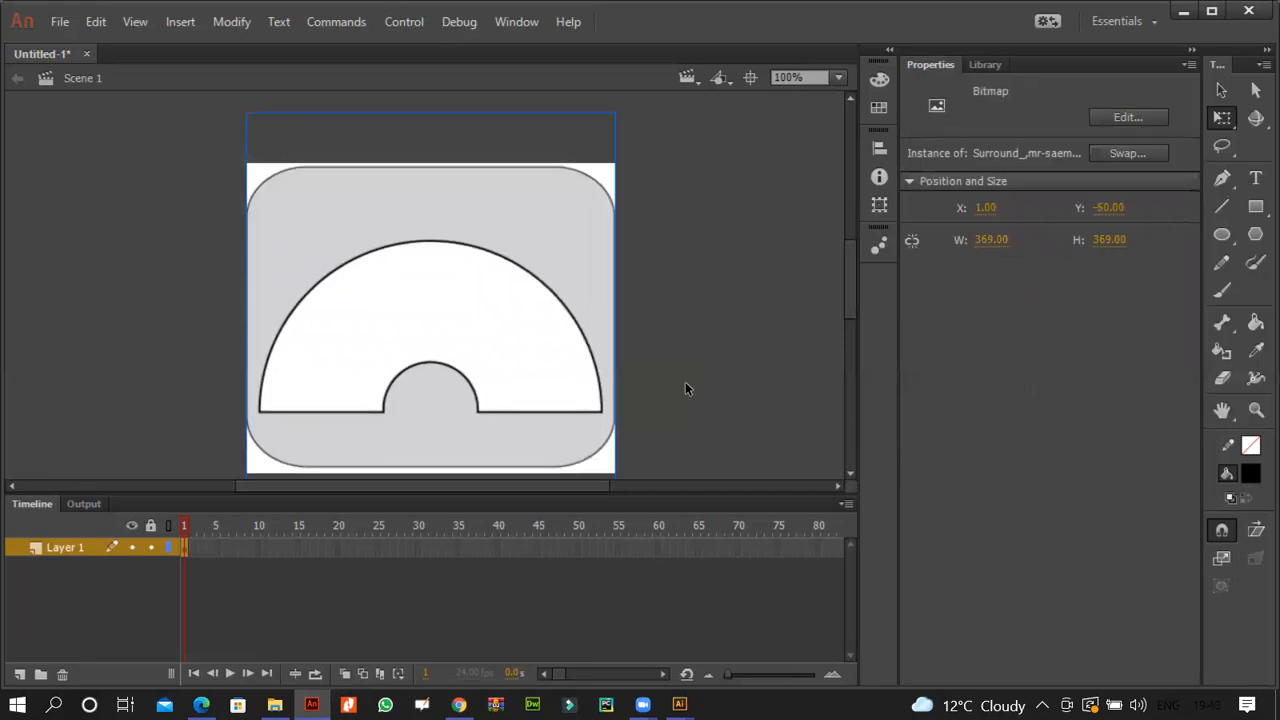
- Try importing the Scale_-a PNG onto the meter stage, and delete the placed bitmap
click(685, 389)
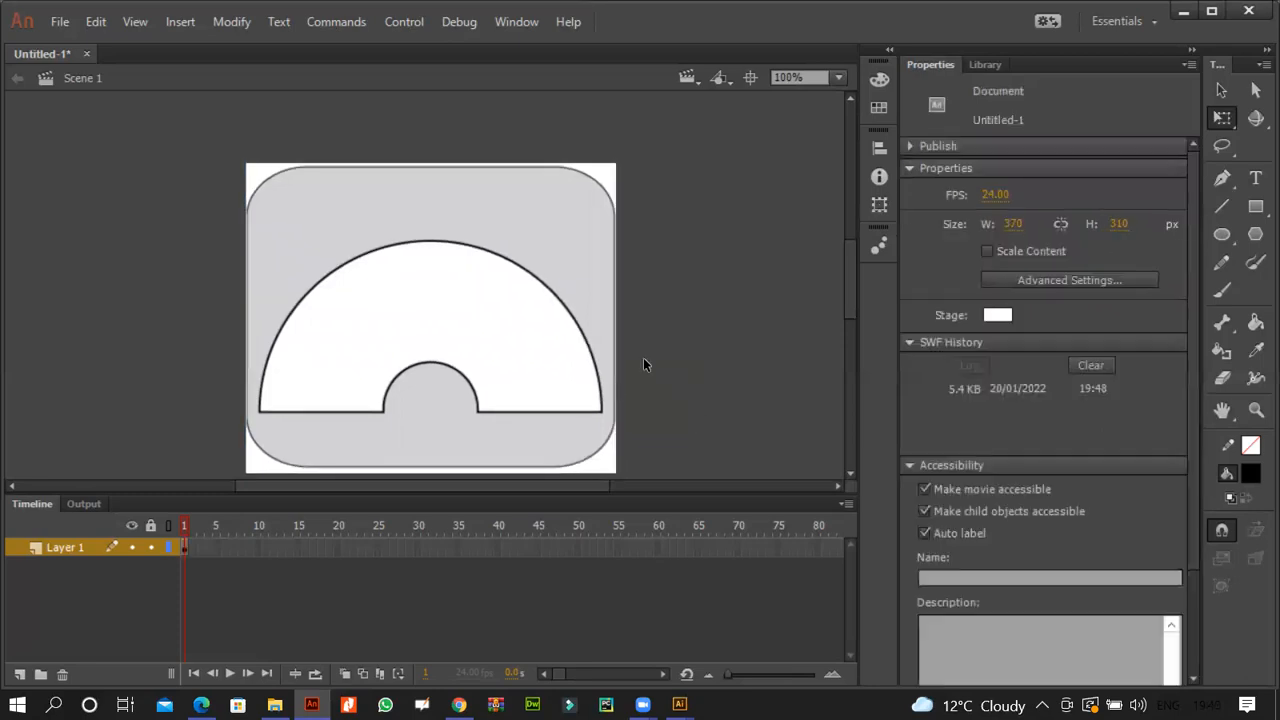
mouse_move(201, 704)
key(ctrl+r)
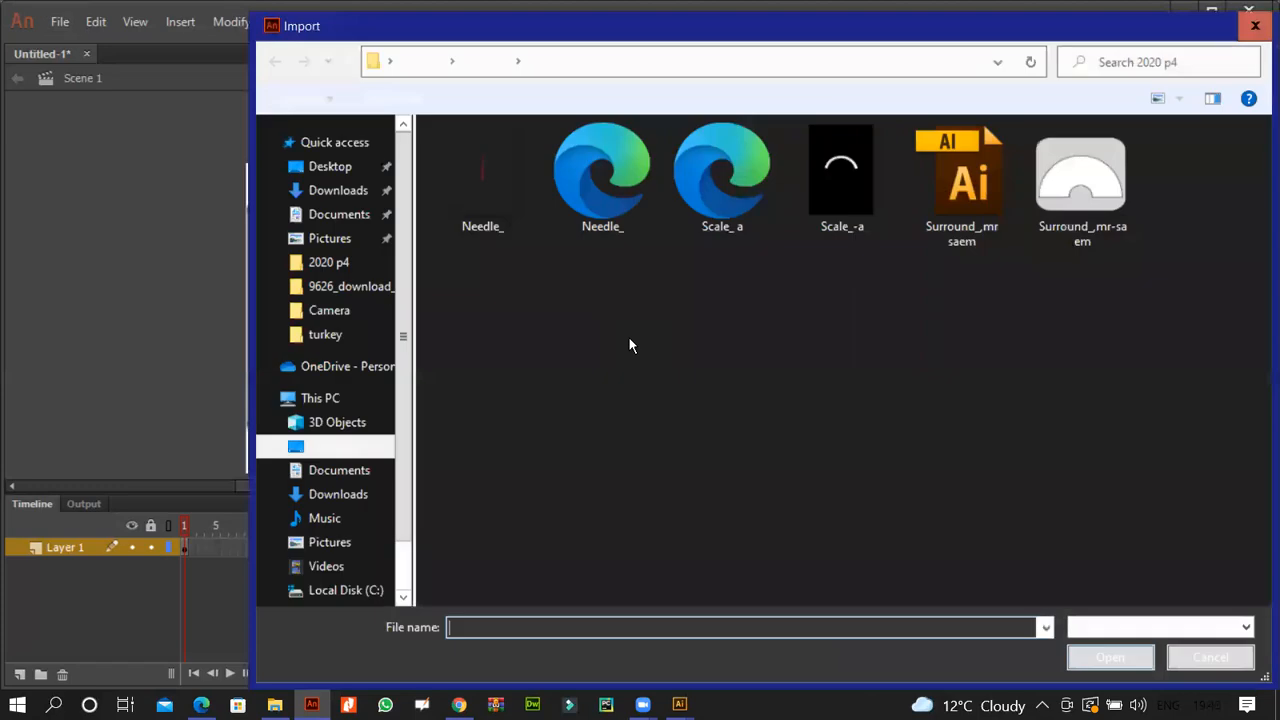
click(840, 206)
double_click(840, 206)
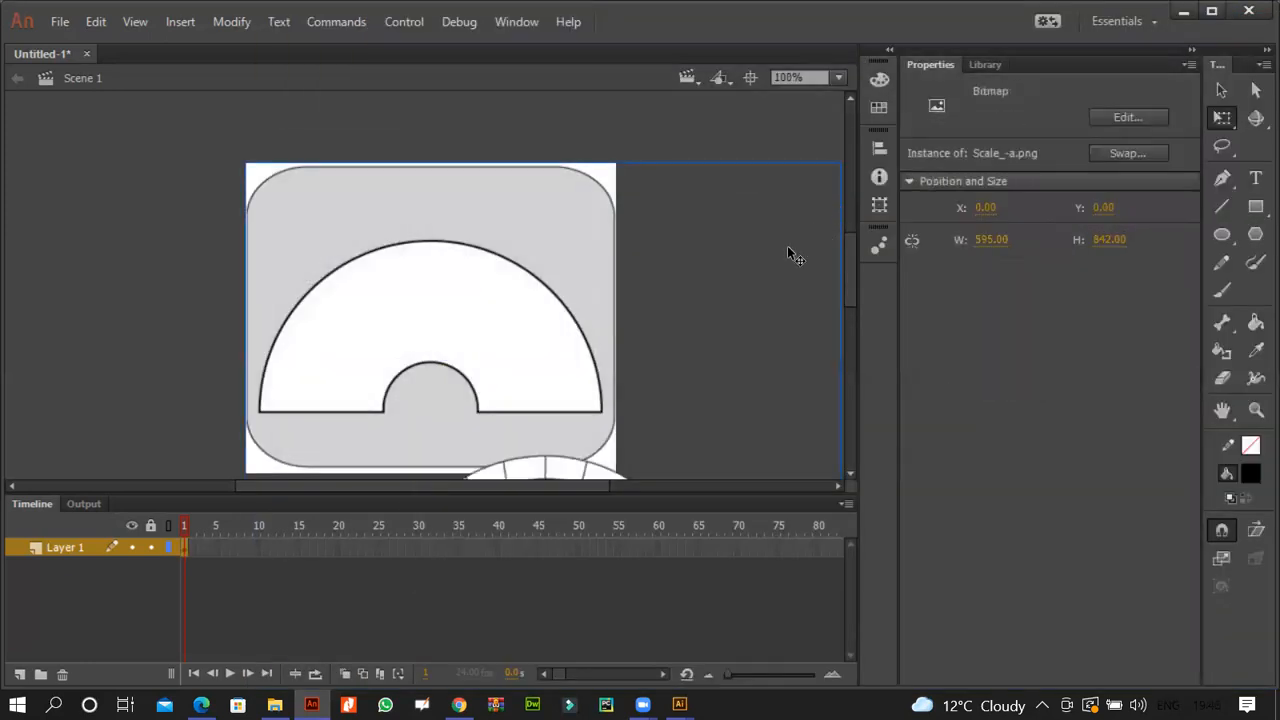
key(Delete)
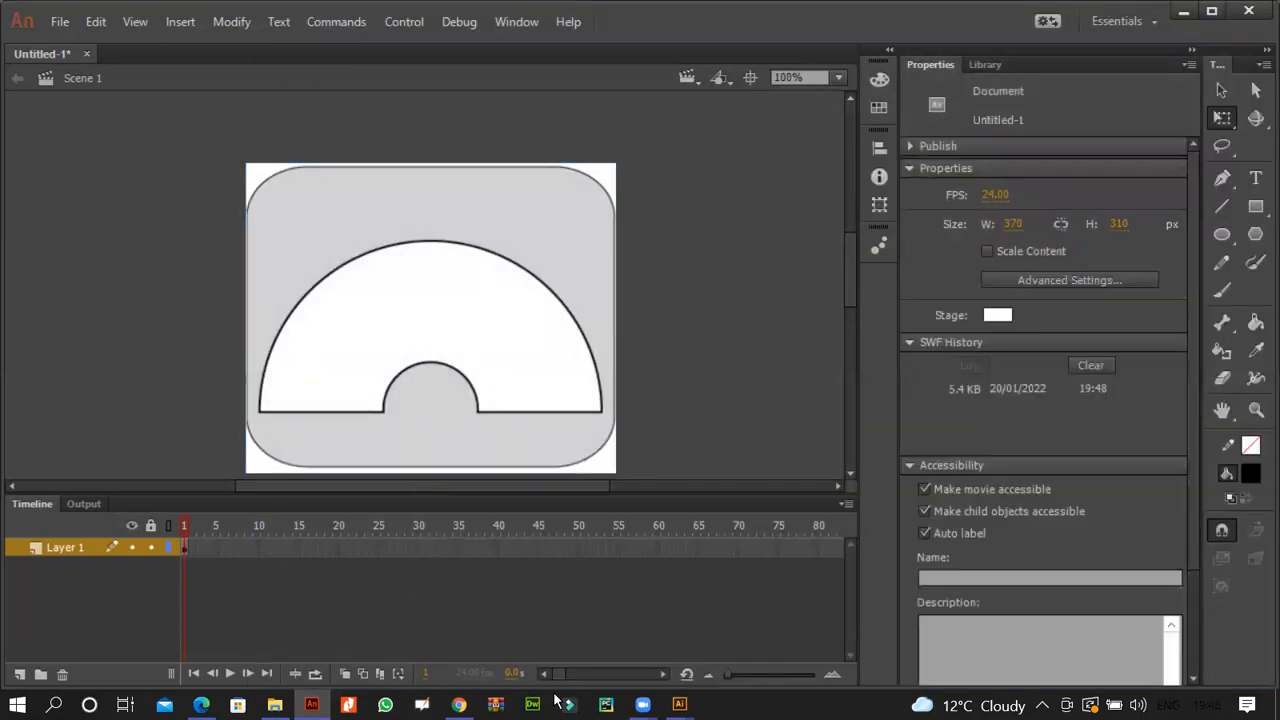
- Switch to Illustrator, shift the Untitled-2 window aside and move the coloured scale arc onto the Needle_ document's artboard
click(680, 705)
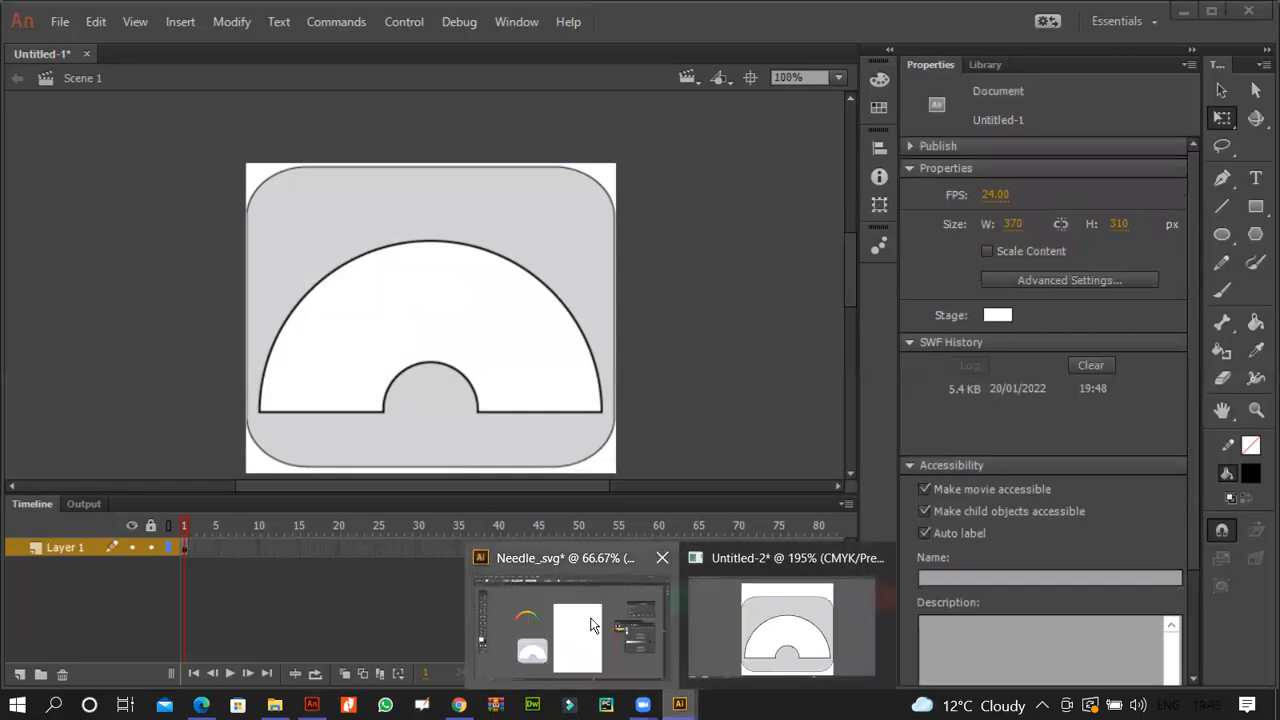
click(777, 620)
drag(243, 78, 983, 540)
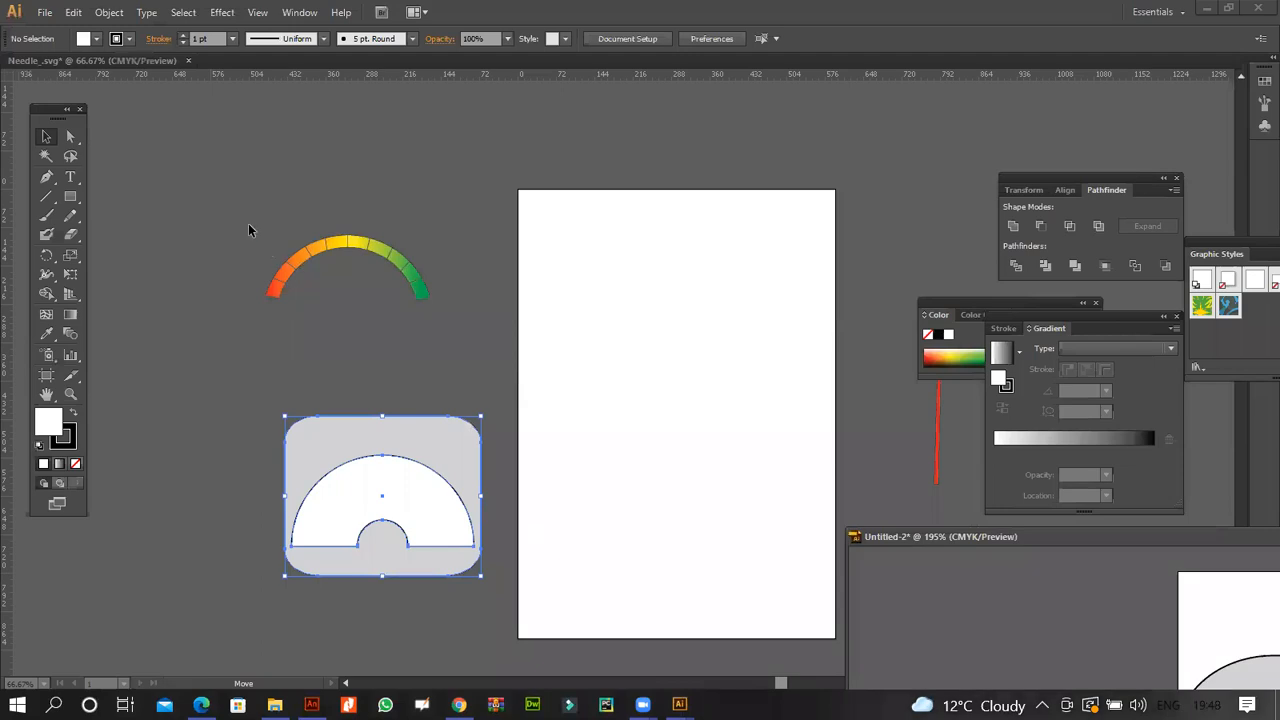
click(384, 295)
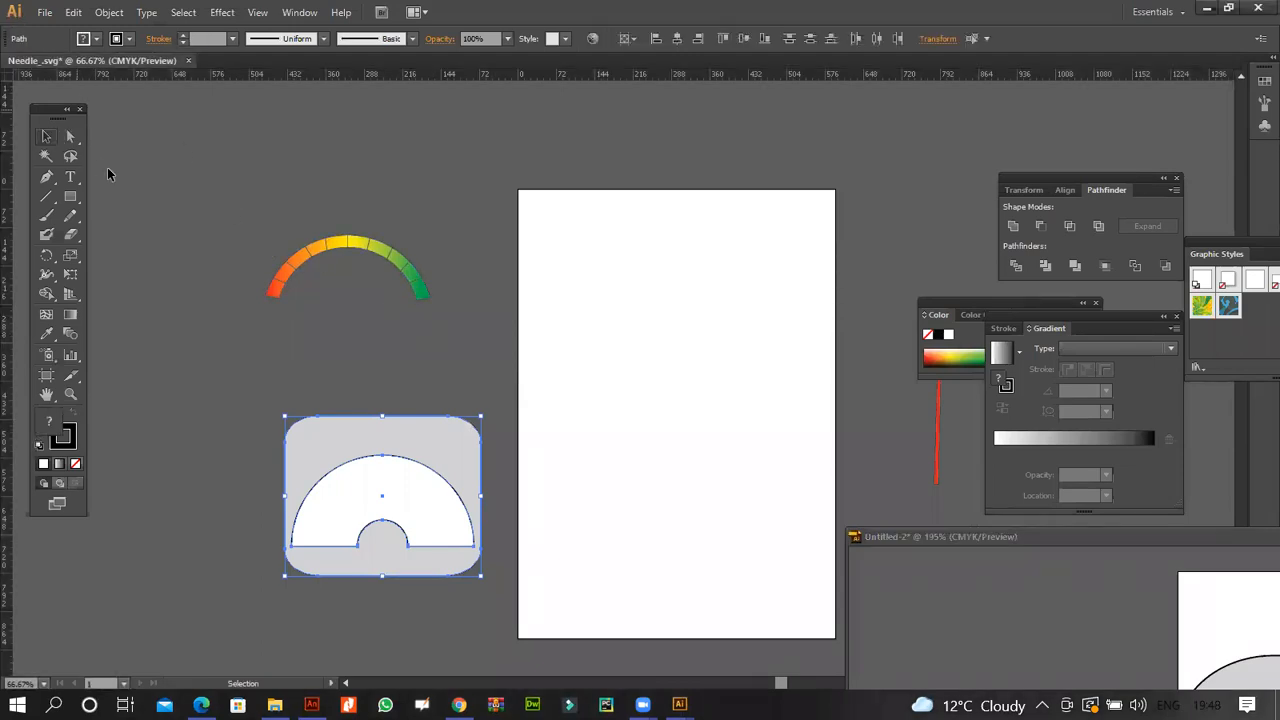
drag(258, 200, 440, 355)
drag(367, 258, 696, 393)
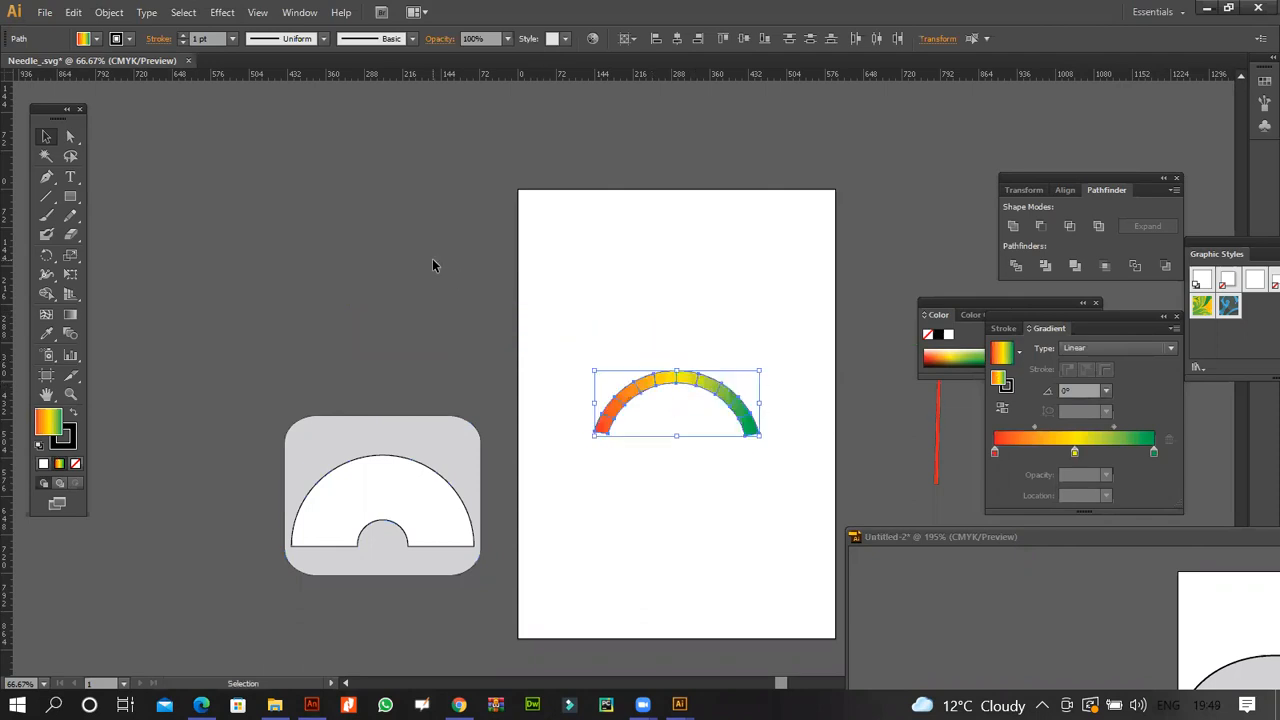
click(634, 432)
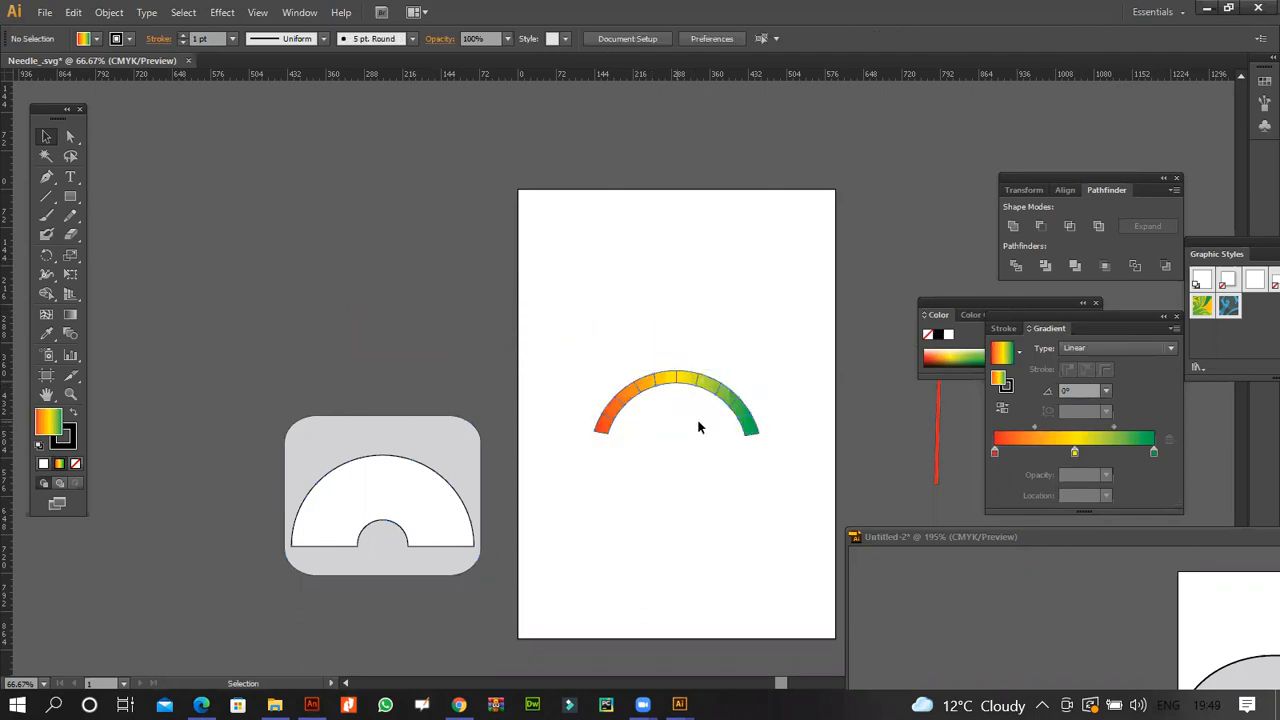
- Close the Graphic Styles panel and delete the surround artwork from the Untitled-2 artboard
drag(1228, 254, 978, 118)
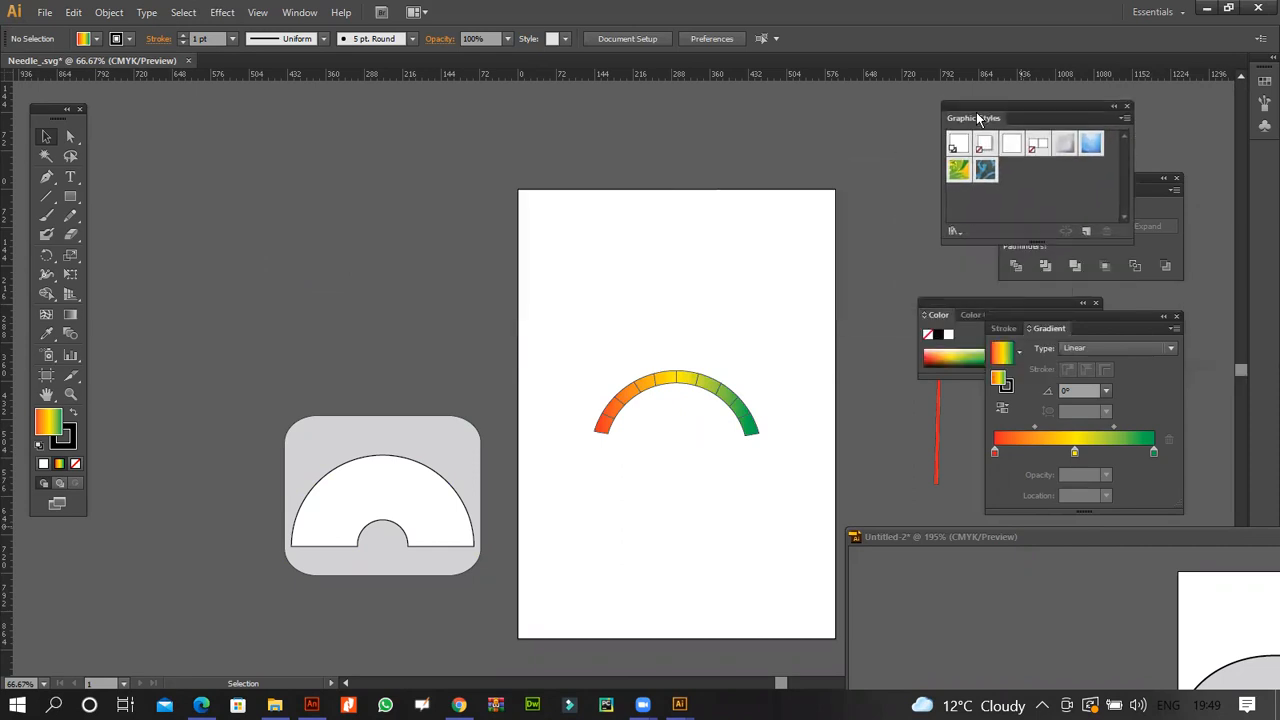
click(1126, 106)
drag(1208, 537, 774, 198)
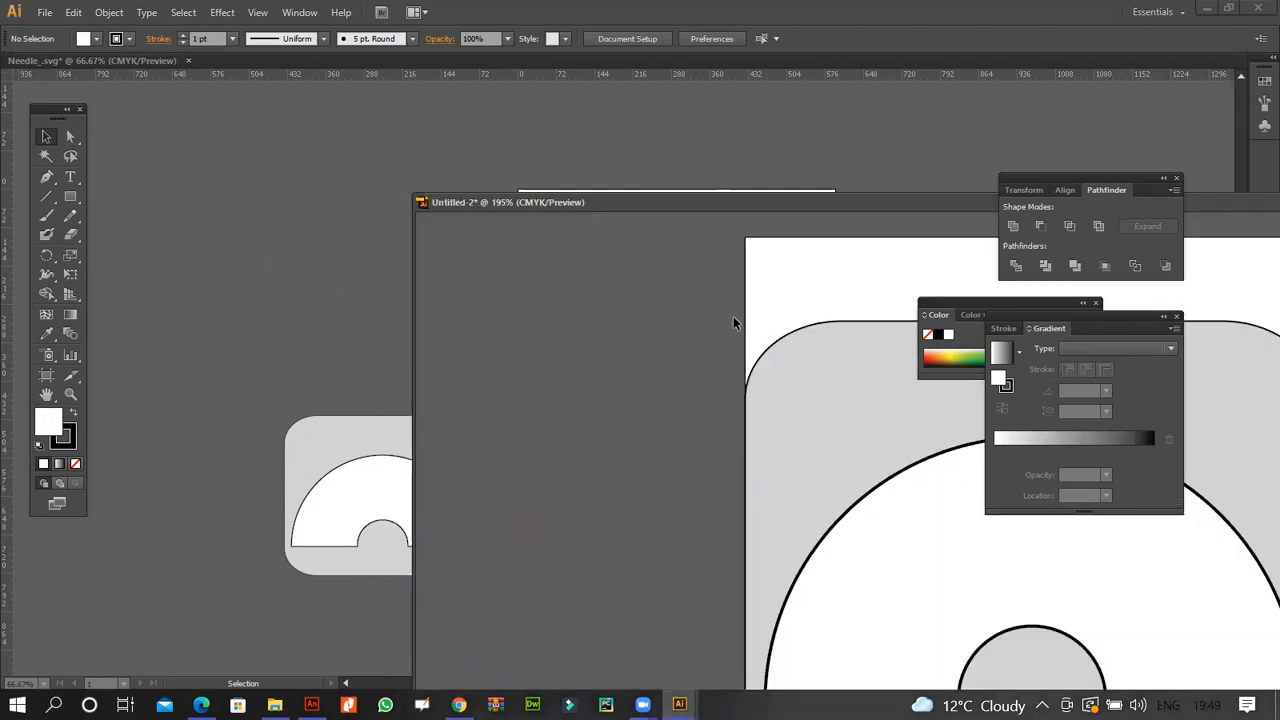
click(909, 508)
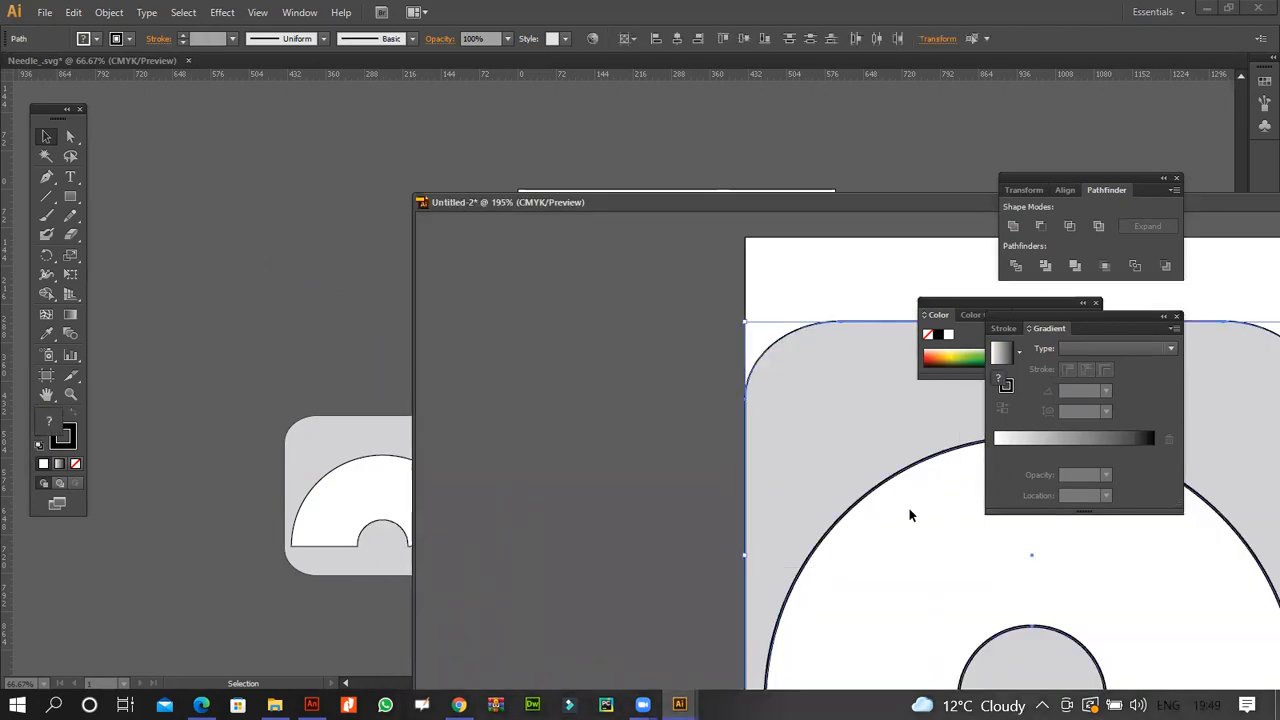
drag(782, 207, 440, 203)
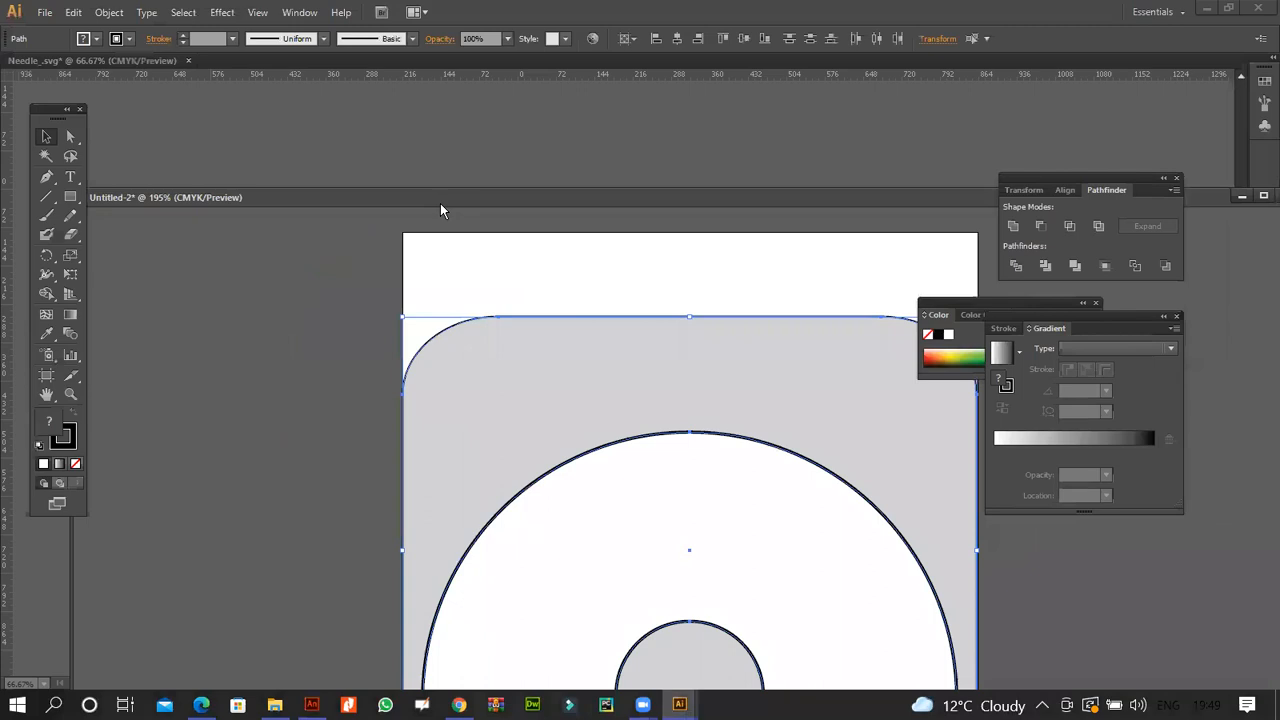
key(Delete)
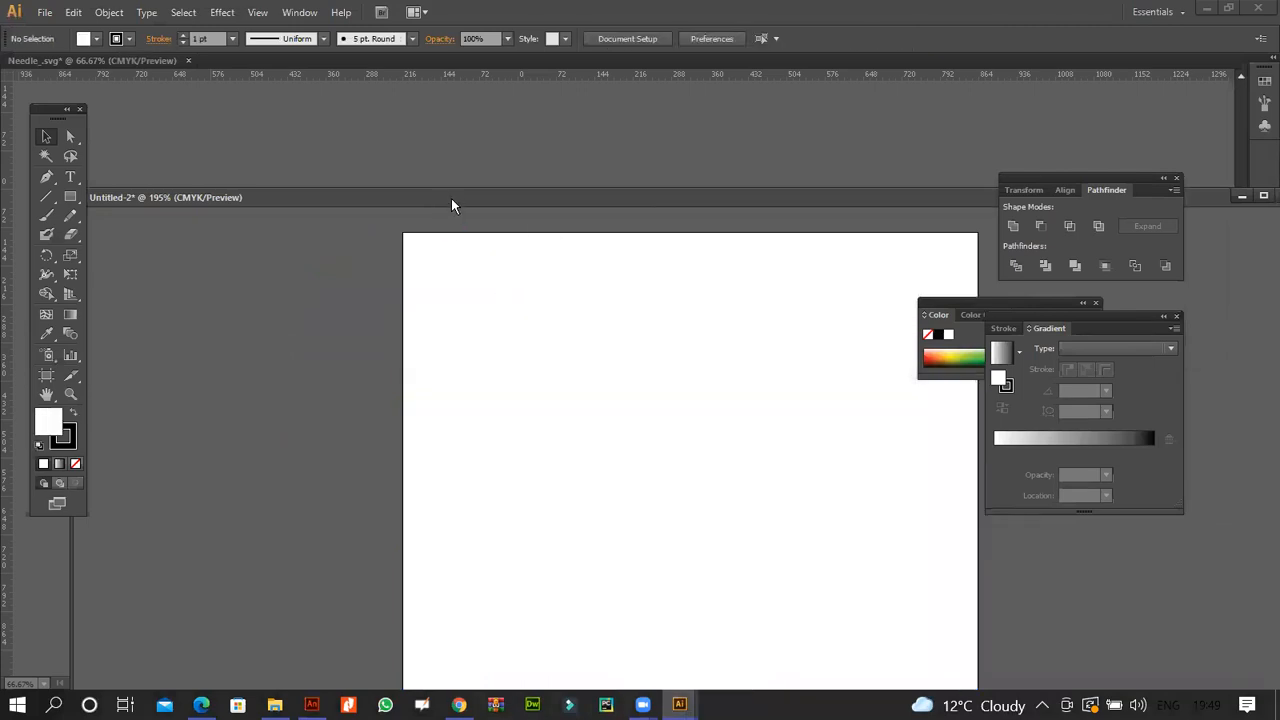
- Transfer the coloured scale arc from the Needle_ document into Untitled-2 and position it across the middle of the artboard
drag(454, 196, 350, 438)
click(744, 400)
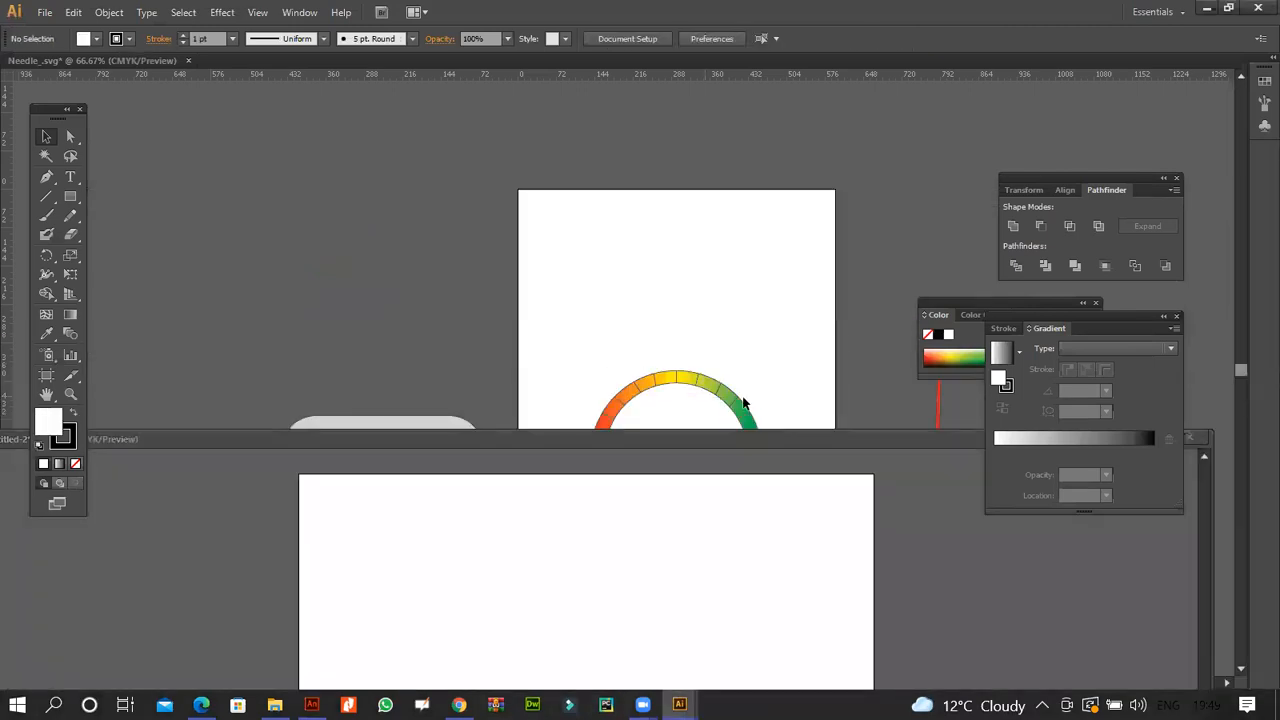
drag(541, 300, 782, 434)
drag(712, 398, 624, 528)
drag(601, 449, 632, 195)
drag(492, 289, 586, 414)
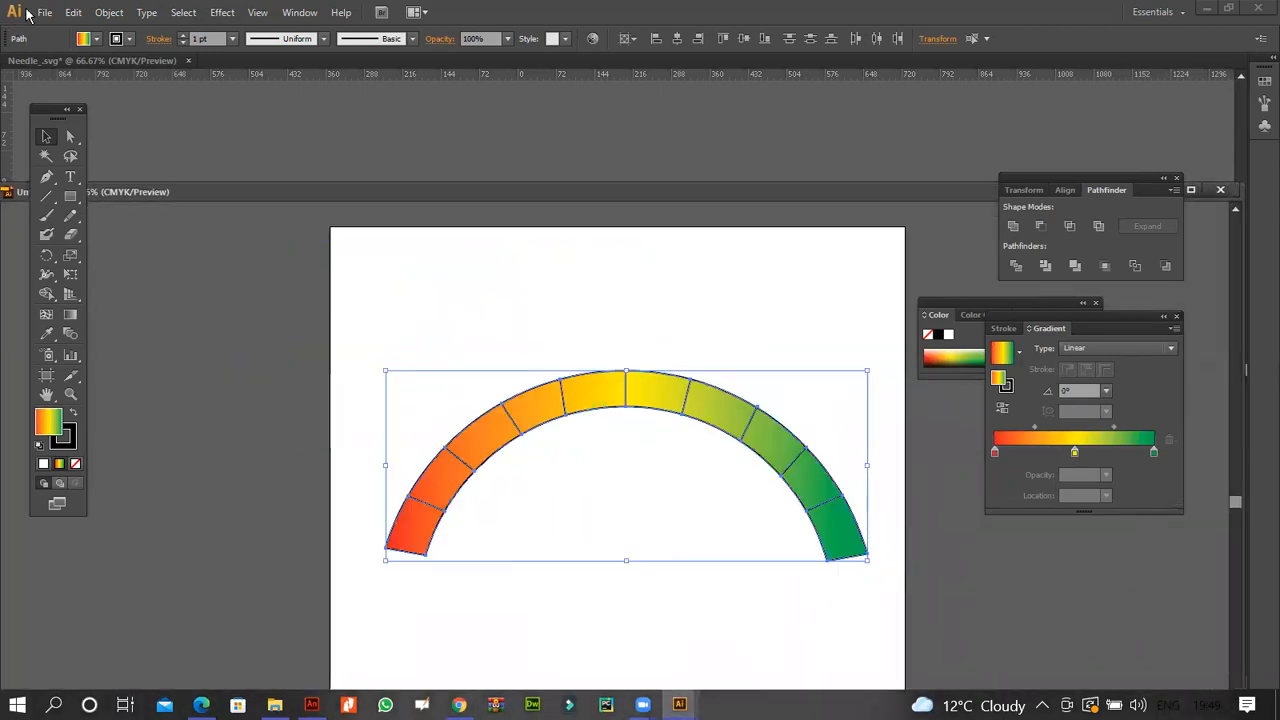
drag(30, 17, 283, 55)
click(305, 51)
click(370, 51)
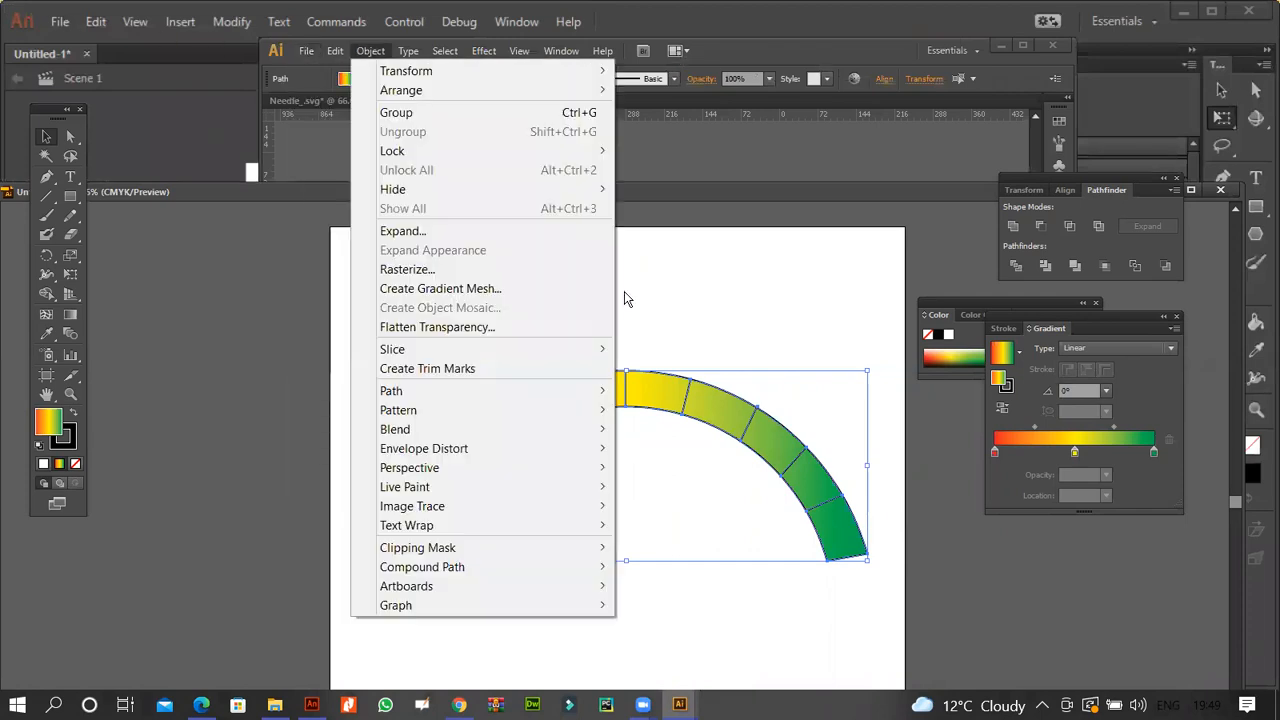
click(280, 273)
click(1022, 45)
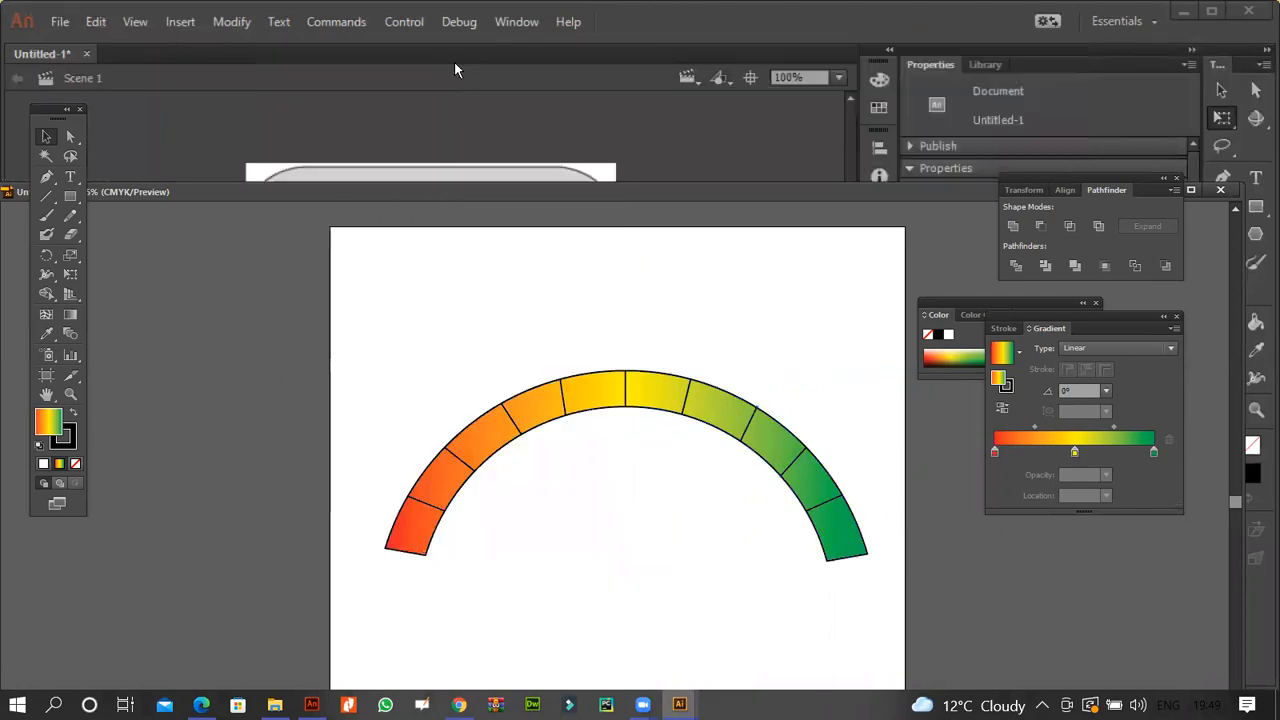
- Save the scale artboard for web as a transparent PNG-24 at 369 × 369 px, overwriting Scale_-a
click(45, 12)
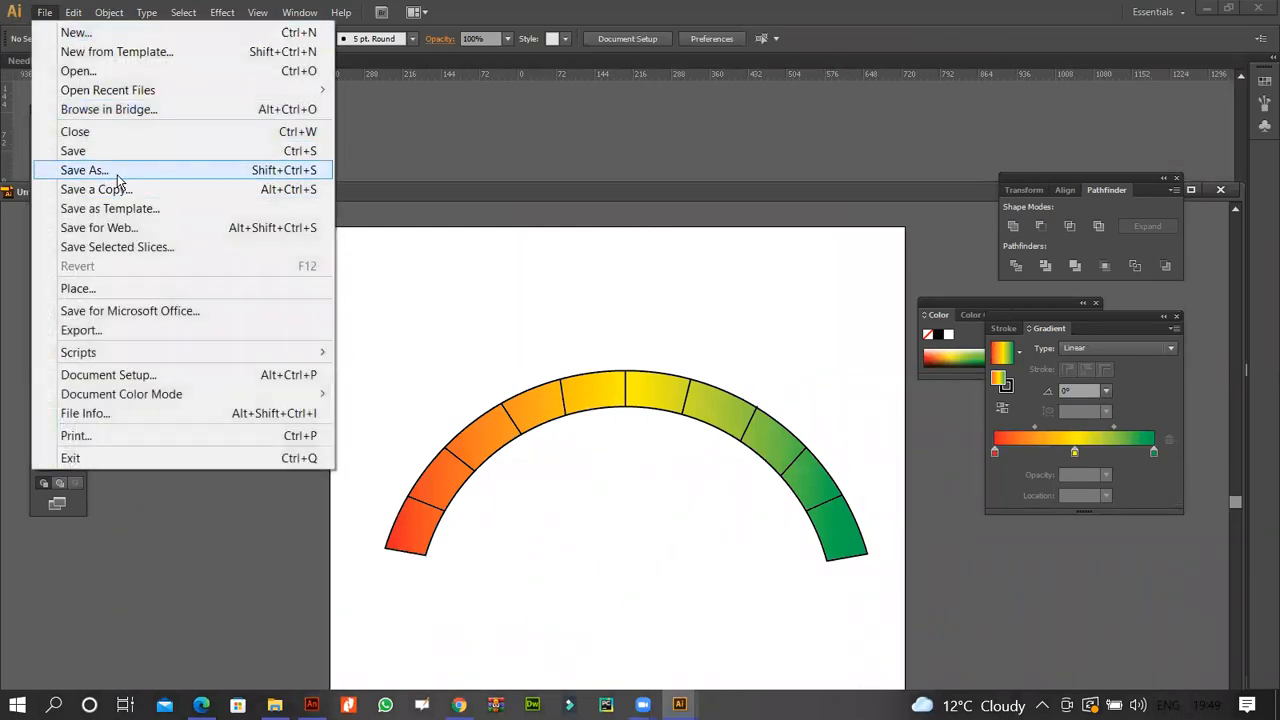
click(130, 228)
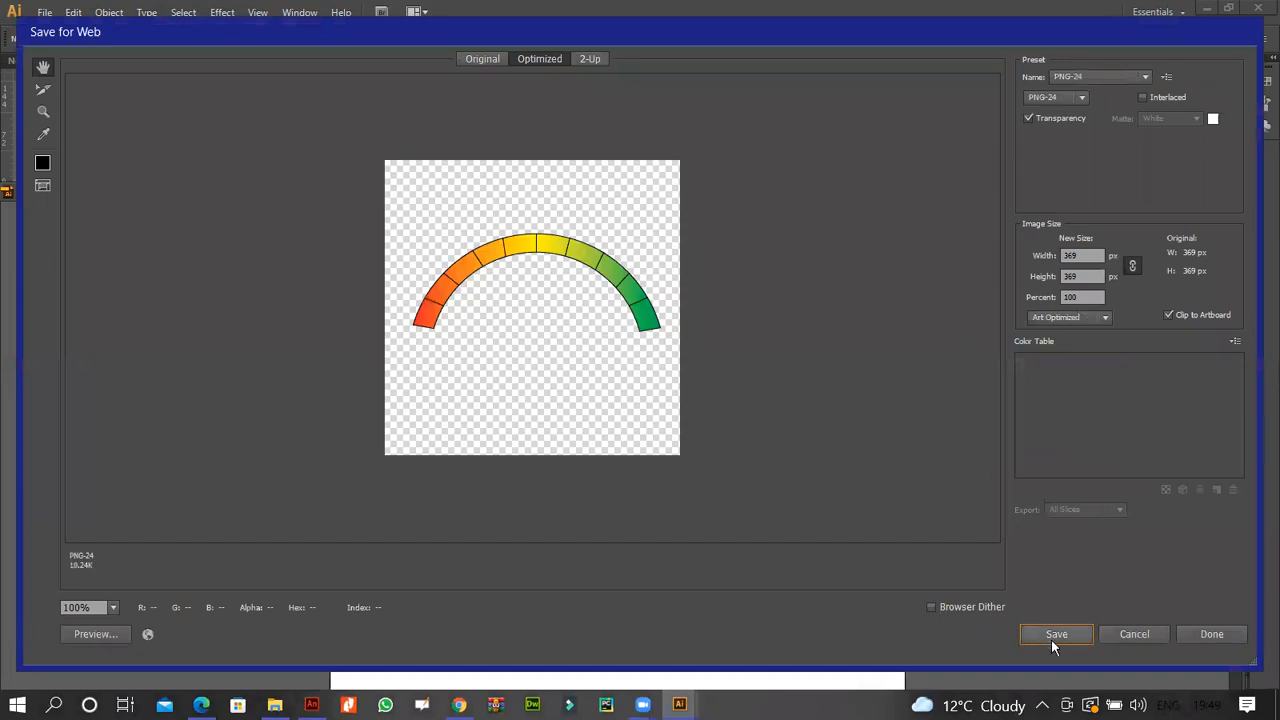
click(1057, 634)
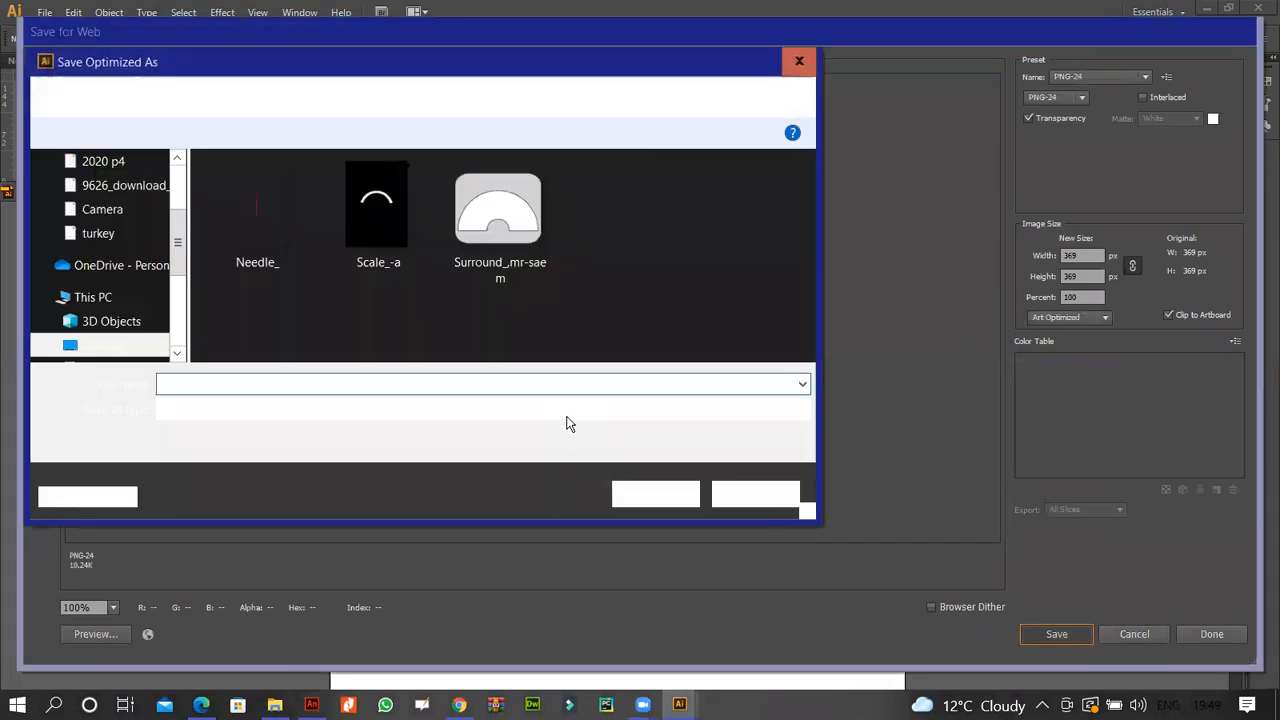
double_click(361, 220)
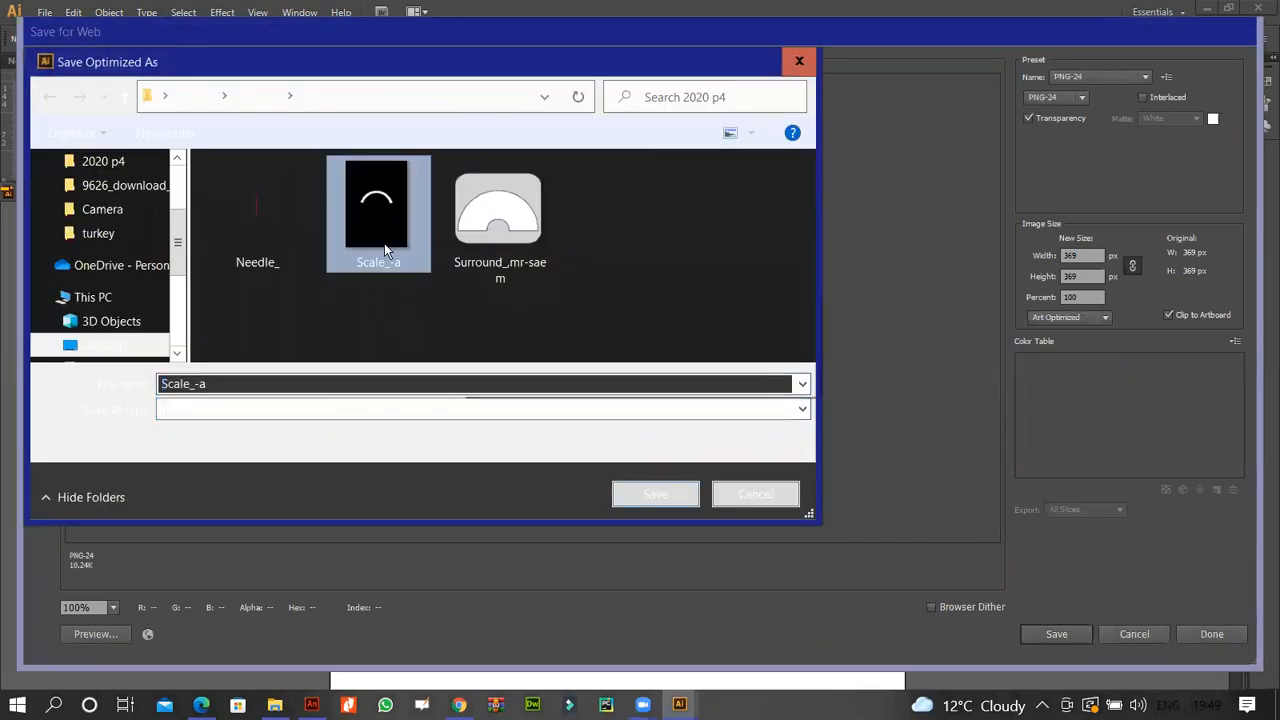
click(686, 378)
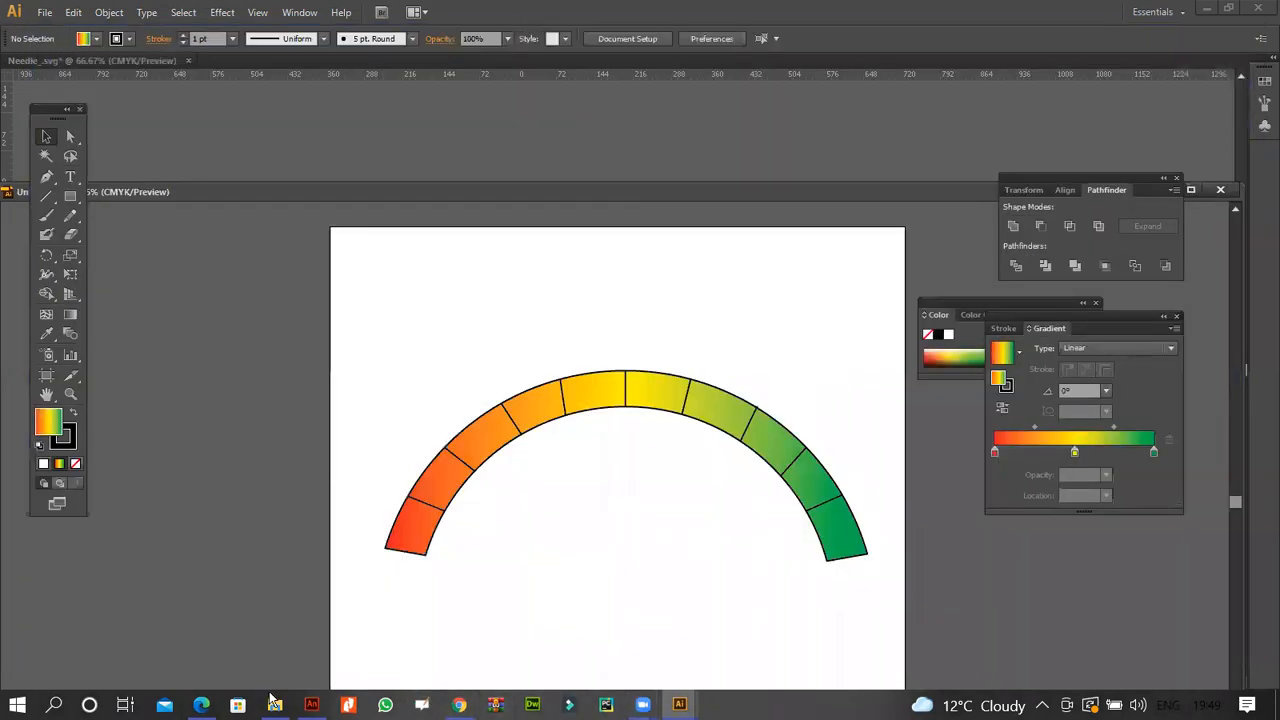
- Switch to Animate and import the re-exported Scale_-a PNG onto the stage over the meter surround
click(311, 705)
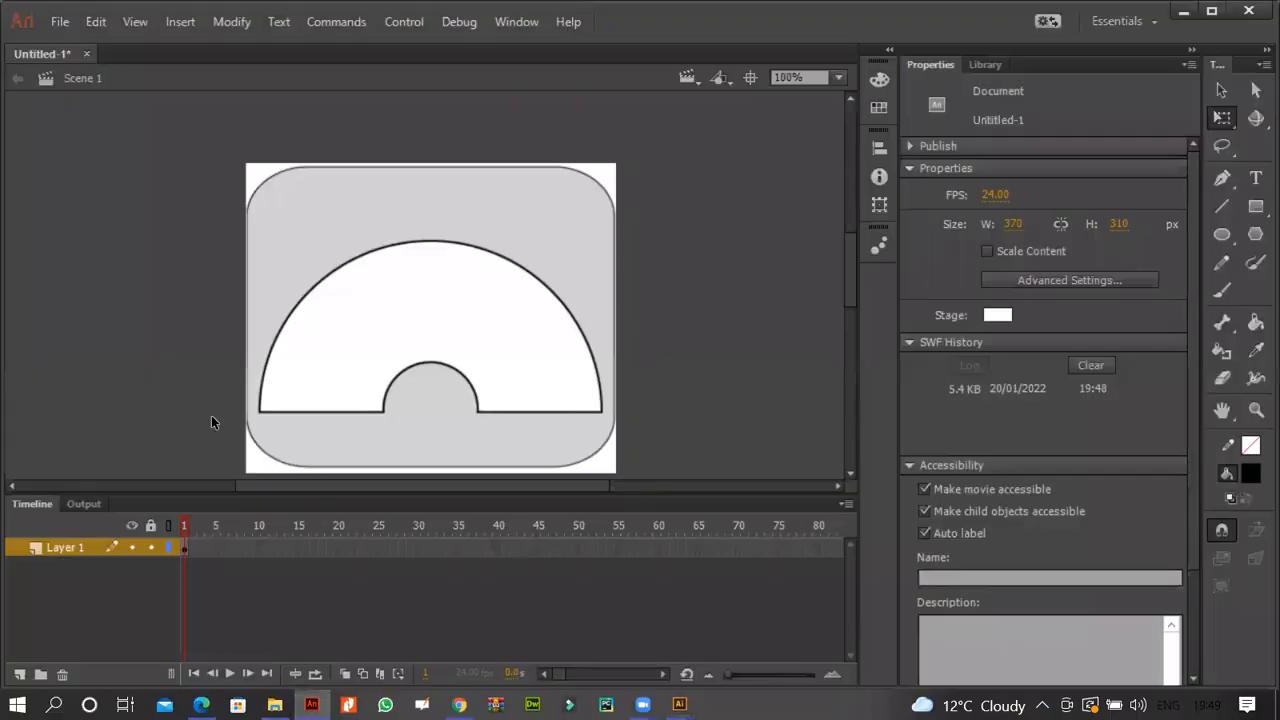
key(ctrl+r)
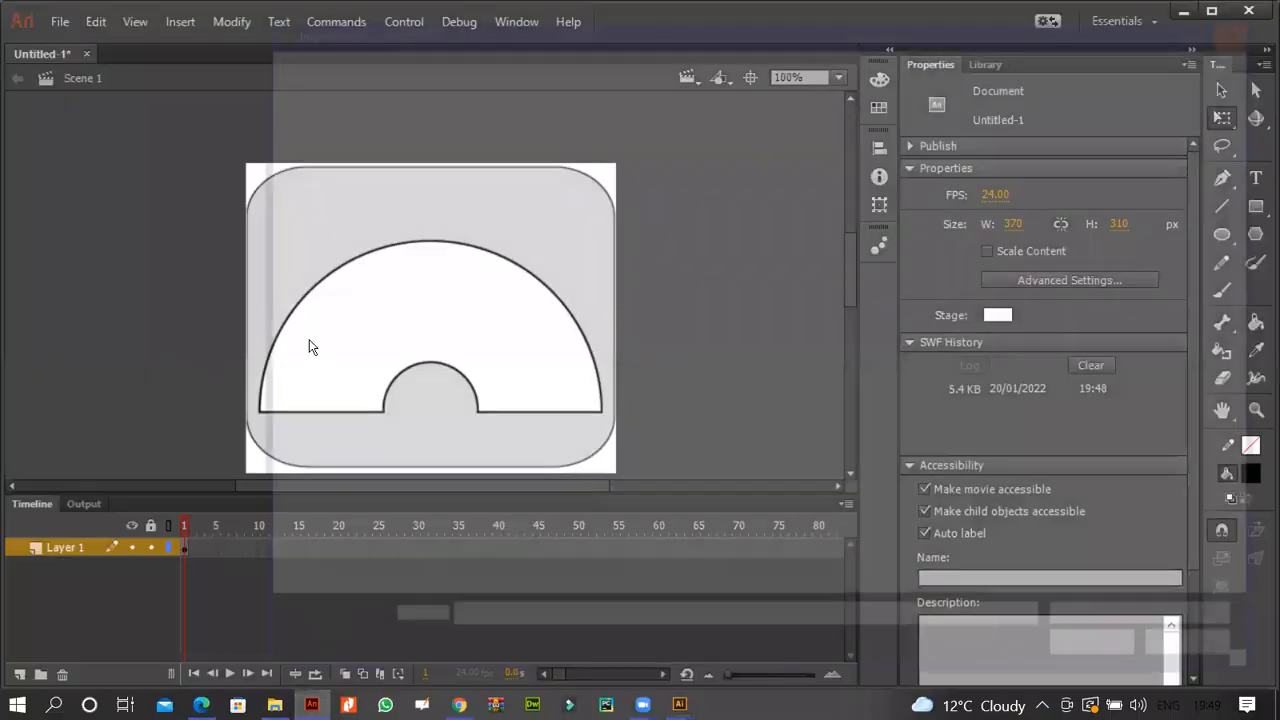
double_click(840, 203)
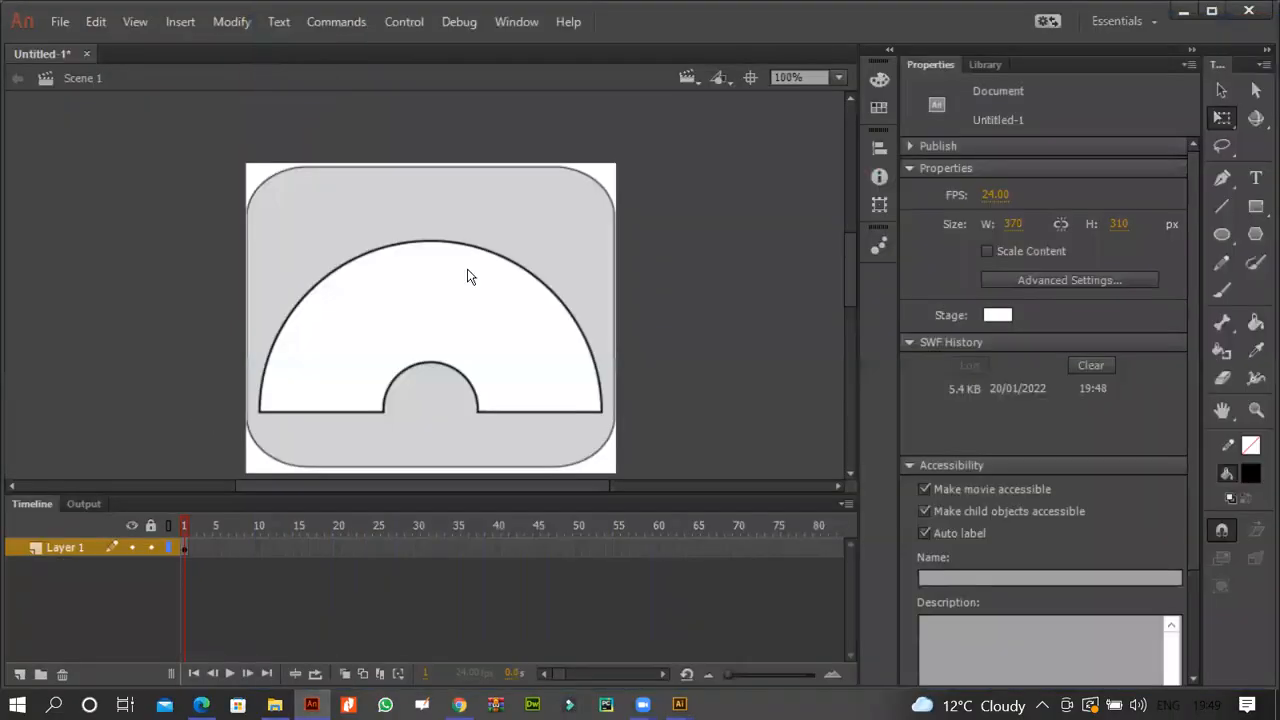
click(700, 394)
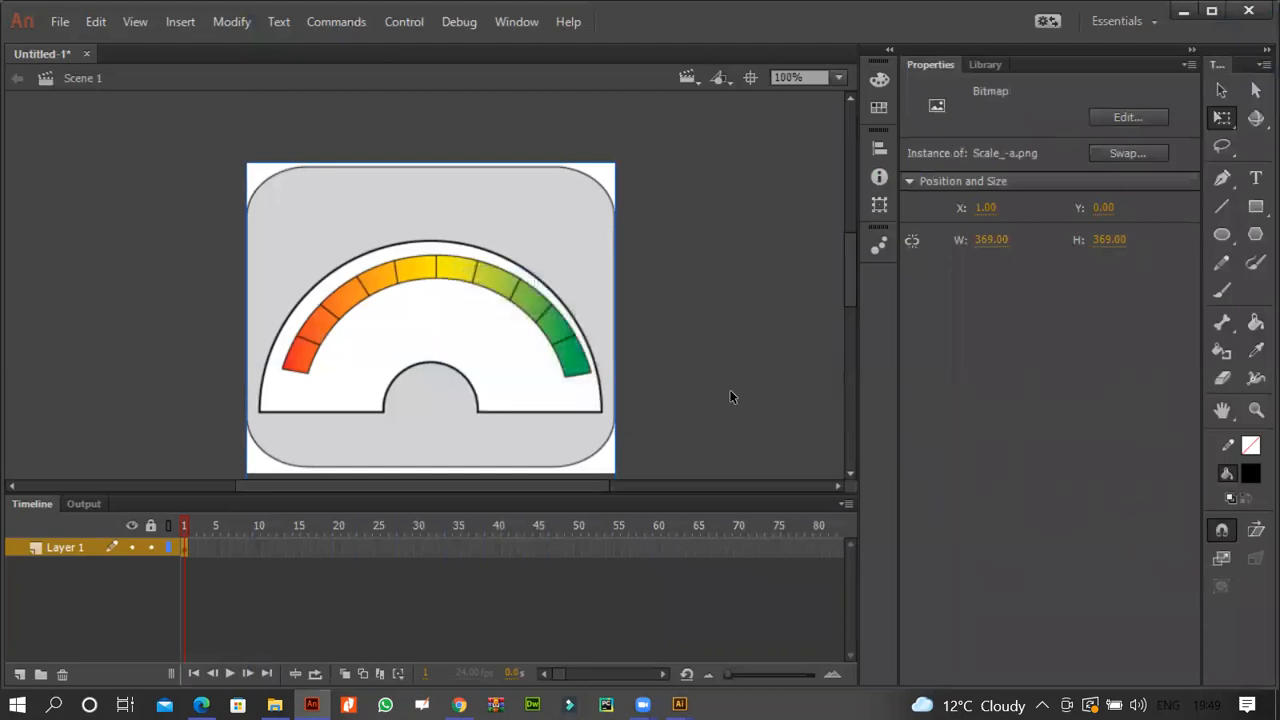
click(730, 391)
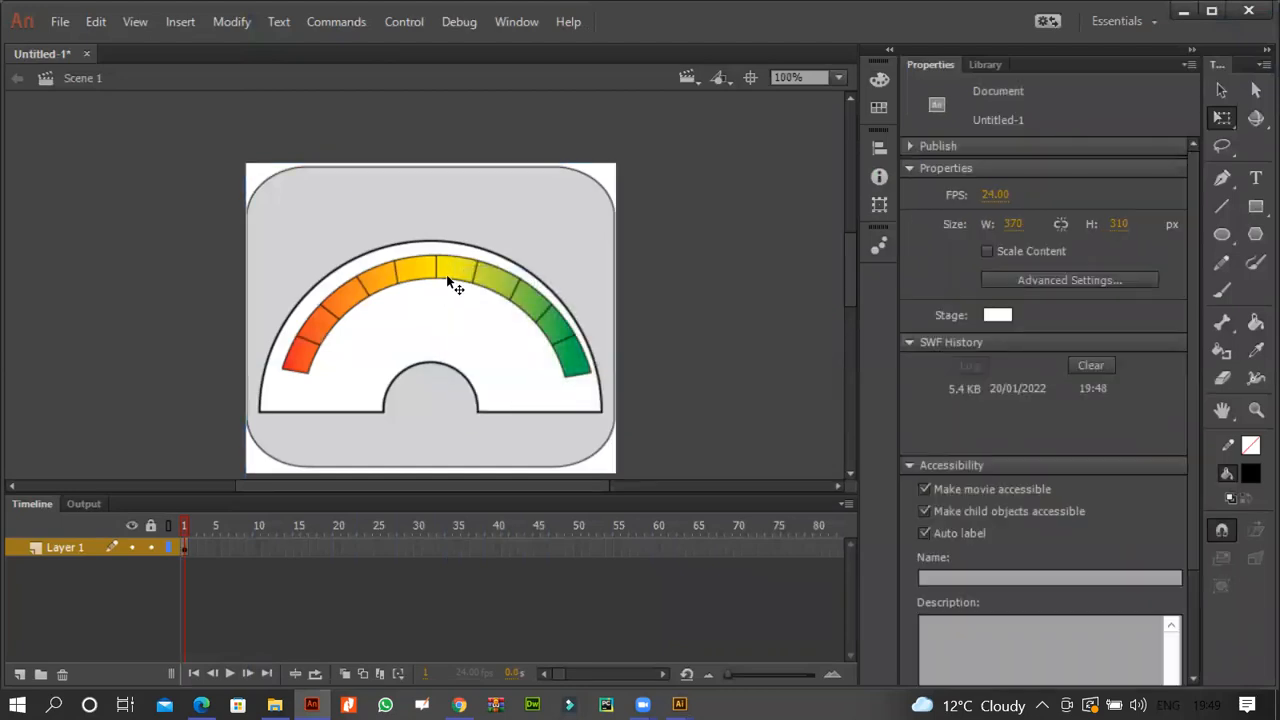
- Nudge the scale bitmap to X -6, Y 5 inside the white dial, checking its placement against the question paper
click(447, 278)
key(Left)
key(Left)
key(Left)
key(Left)
key(Left)
key(Left)
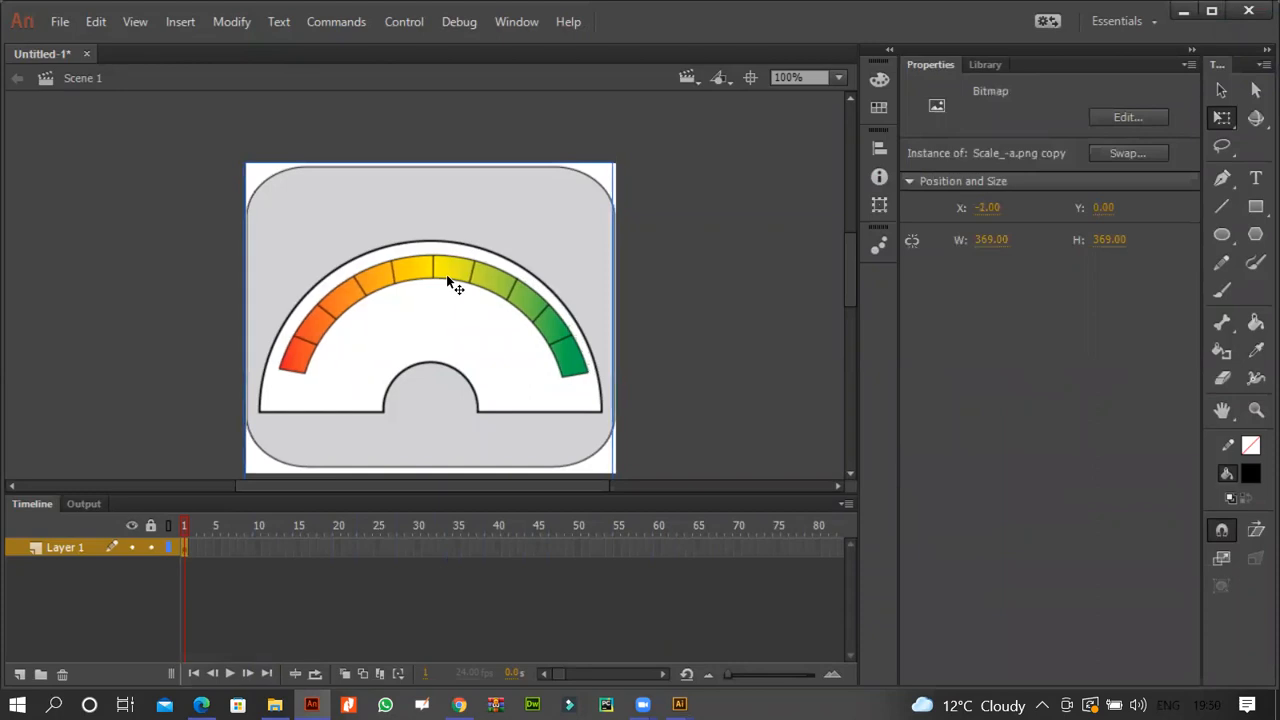
key(Down)
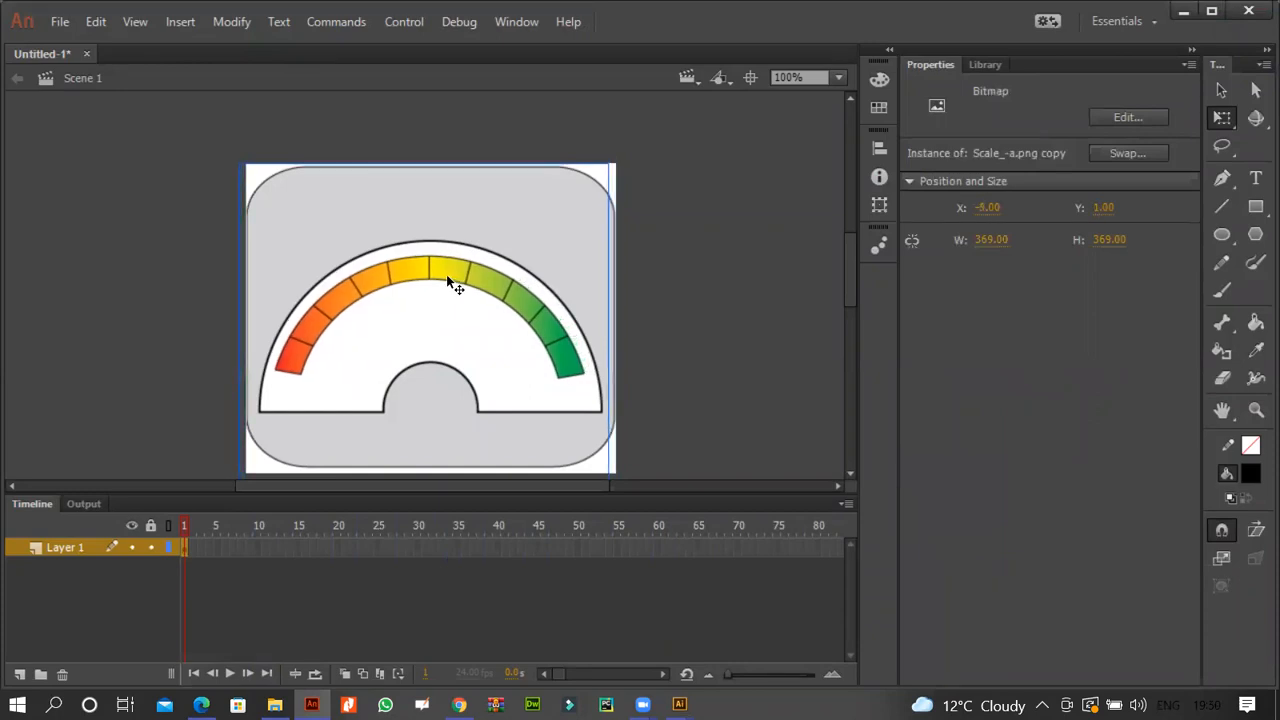
key(alt+Tab)
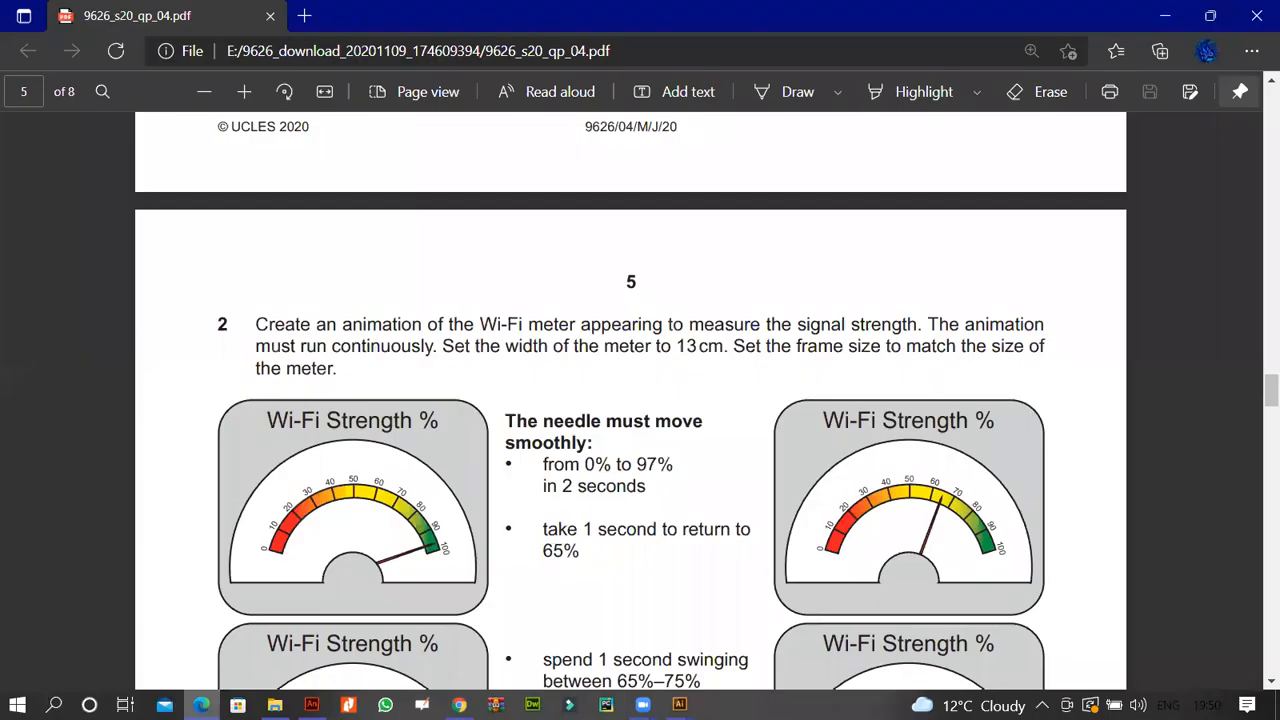
key(alt+Tab)
key(Down)
key(Down)
key(Down)
key(Down)
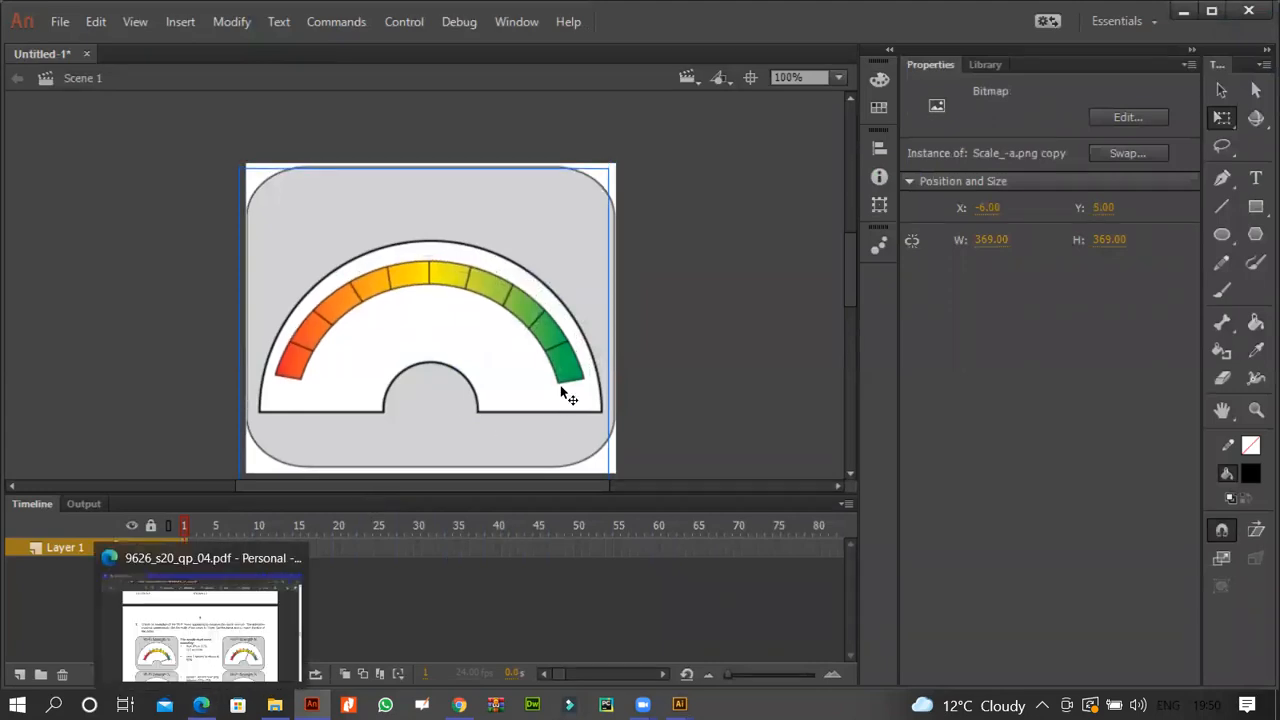
- Scale the scale bitmap down proportionally to 321 × 321 px with the Free Transform tool
click(1226, 124)
click(546, 241)
click(733, 318)
click(548, 319)
click(1221, 117)
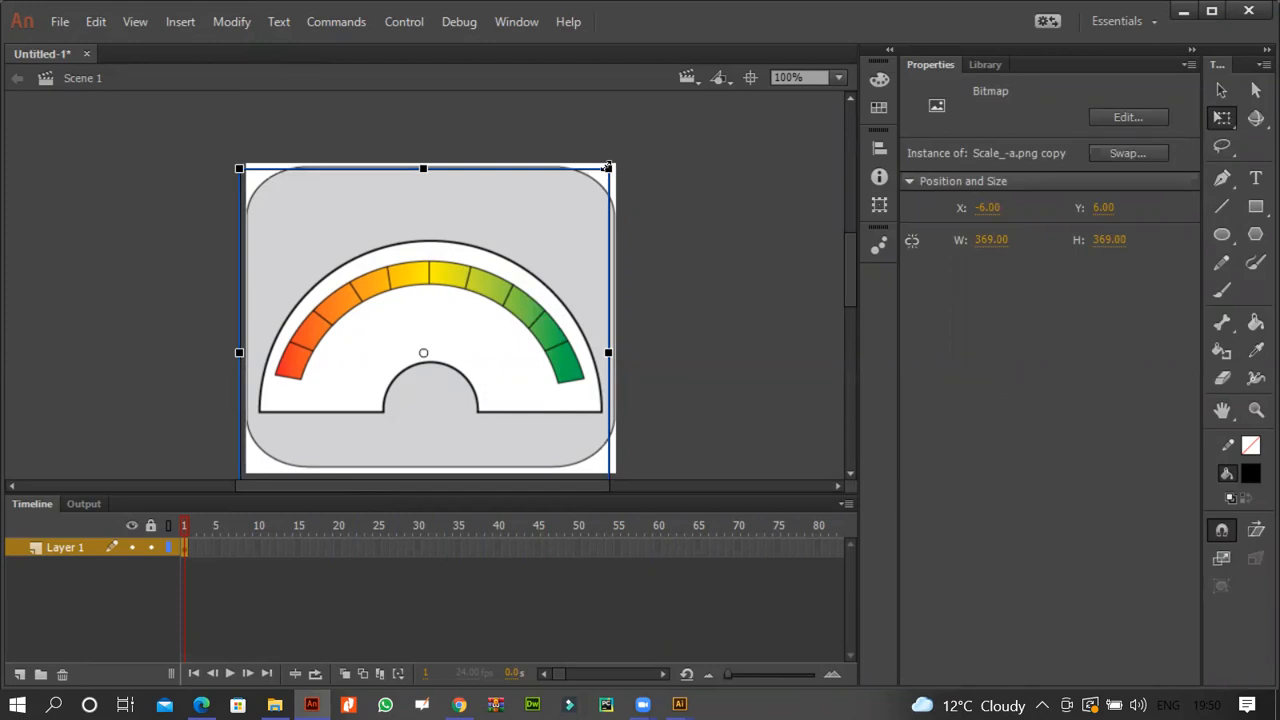
drag(608, 165, 585, 192)
- Nudge the reduced scale bitmap to X 25, Y 60 within the dial and compare it with the question paper
key(Right)
key(Right)
key(Right)
key(Right)
key(Right)
key(Right)
key(Right)
key(Right)
key(Down)
key(Down)
key(Down)
key(Down)
key(Down)
key(Down)
key(Down)
key(Down)
key(Down)
key(Down)
key(Down)
key(Down)
key(Down)
key(Down)
key(Down)
key(Down)
key(Down)
key(Down)
key(Down)
key(Down)
key(Down)
key(Down)
key(Down)
key(Down)
key(Down)
key(Down)
key(Down)
key(Down)
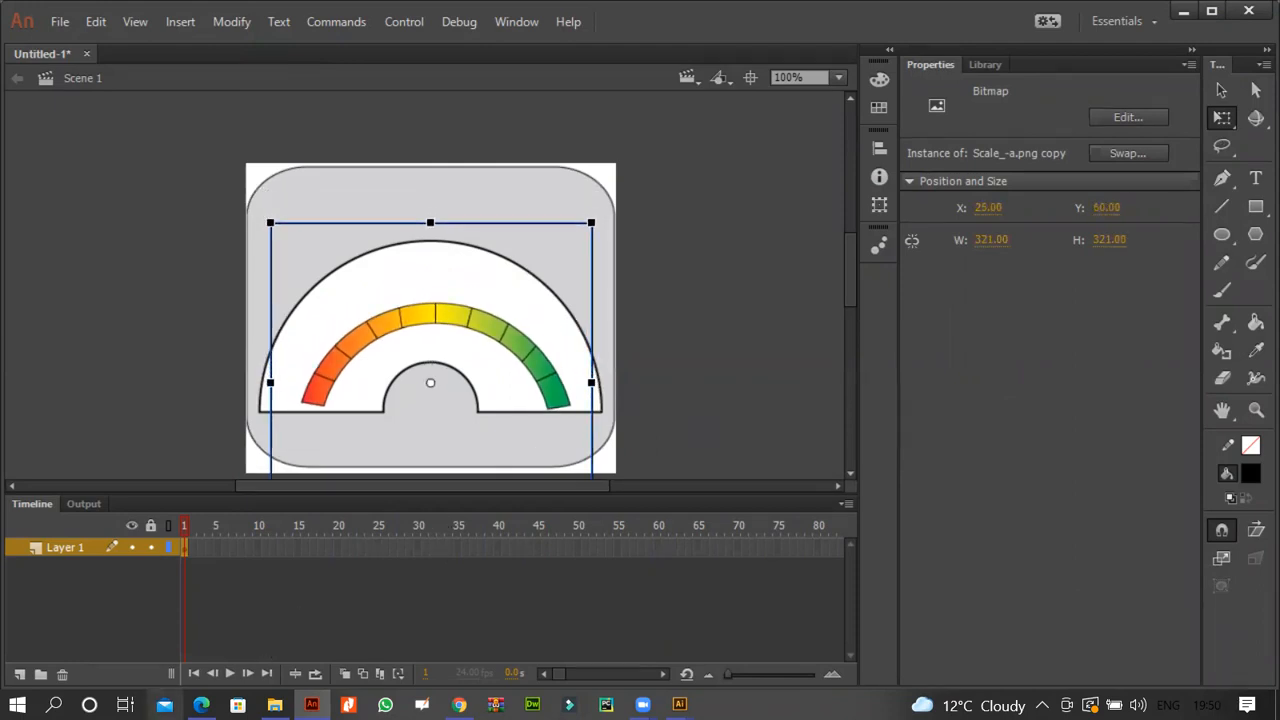
click(201, 704)
click(201, 704)
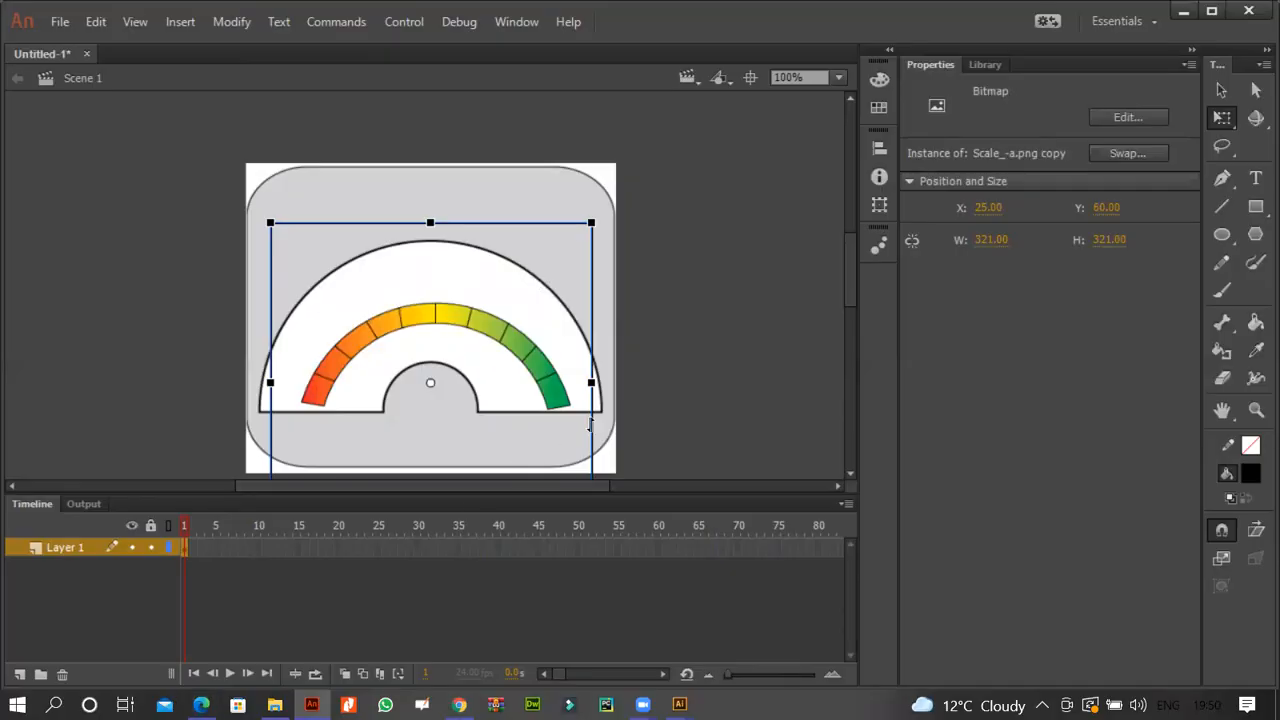
- Nudge the scale bitmap to X 24, Y 40 within the dial and compare its placement with the question paper
key(Up)
key(Up)
key(Up)
key(Up)
key(Up)
key(Up)
key(Up)
key(Up)
key(Up)
key(Up)
key(Up)
key(Up)
key(Up)
key(Up)
key(Up)
key(Left)
key(Up)
key(Up)
key(Up)
key(Up)
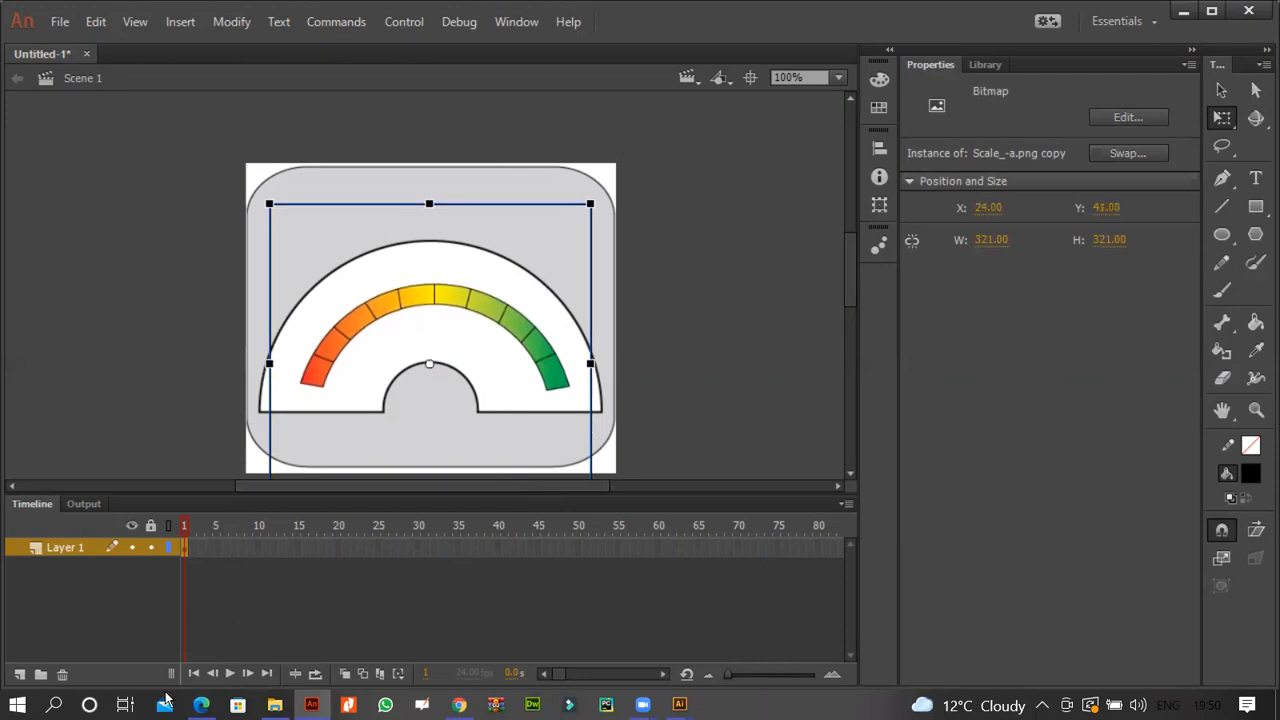
click(202, 705)
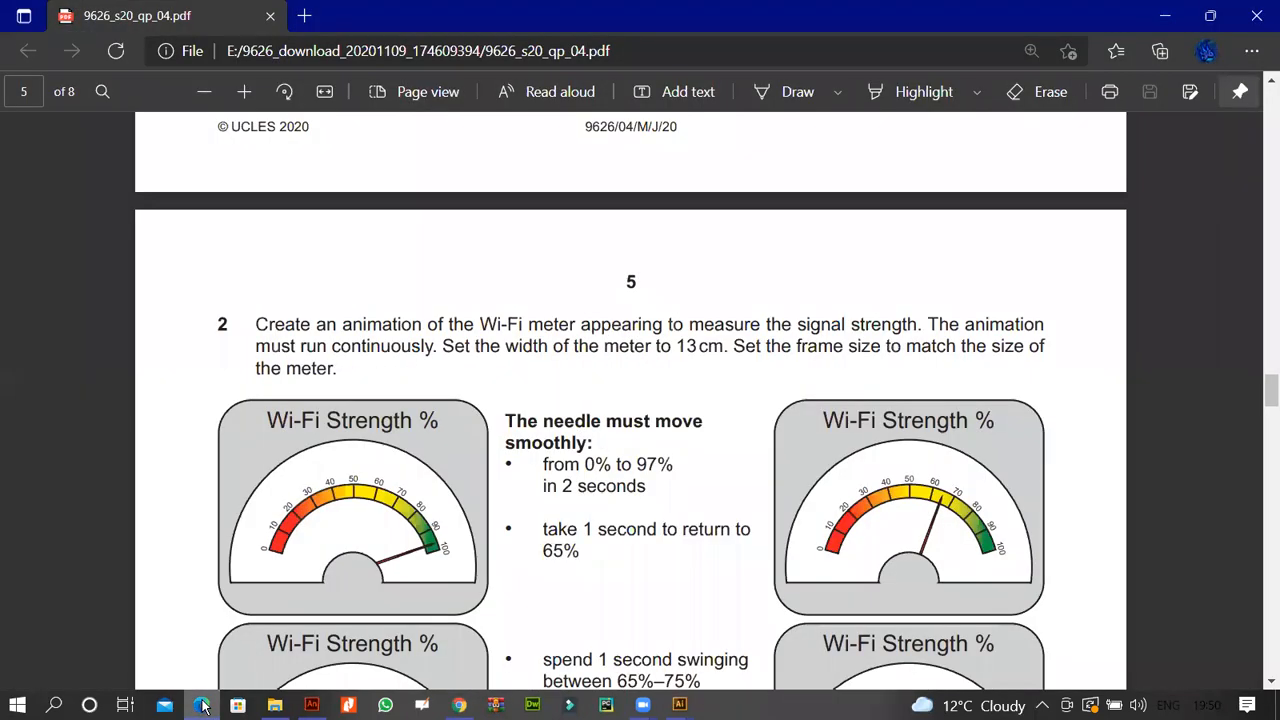
click(202, 705)
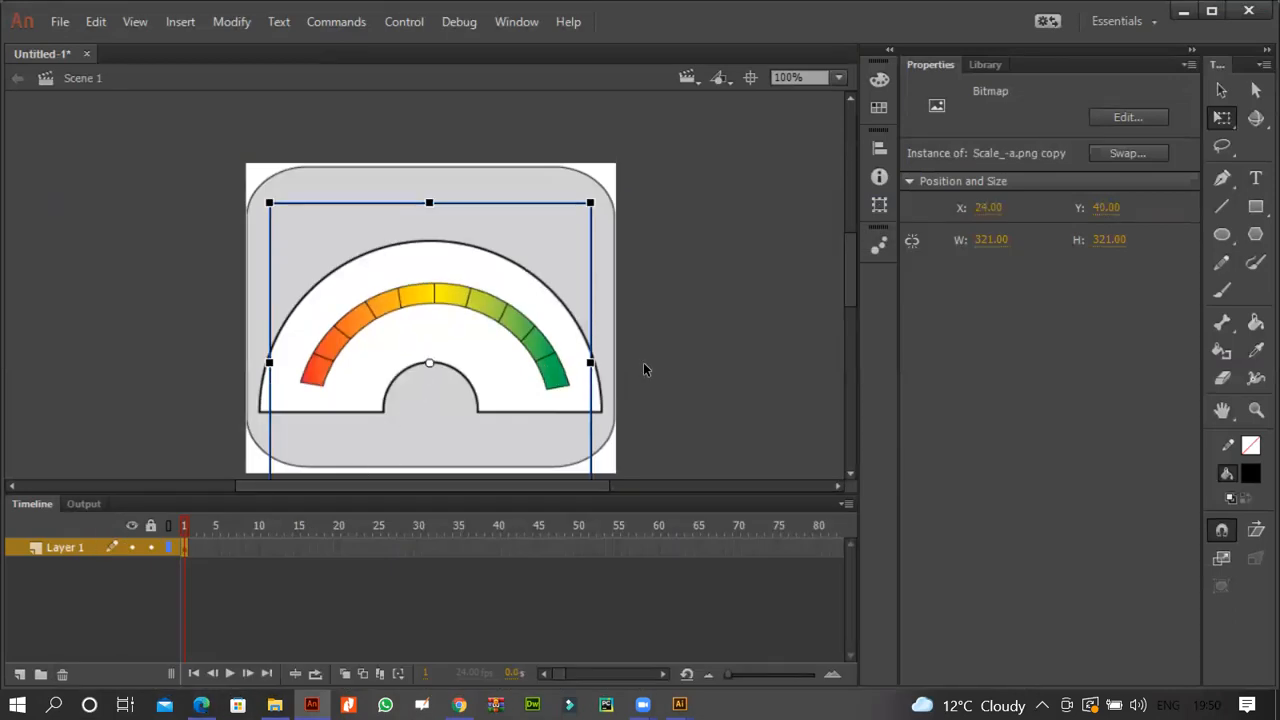
click(688, 340)
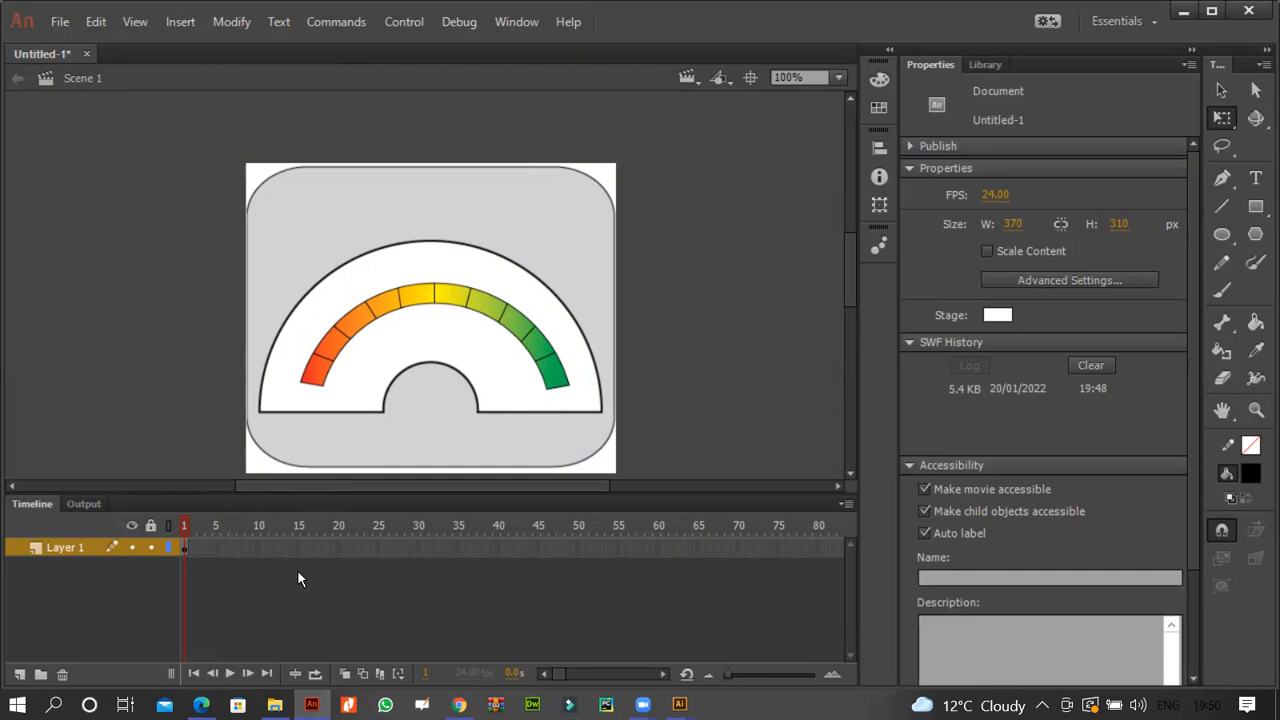
- Review the question paper's needle movement and timing requirements for the meter animation
click(202, 706)
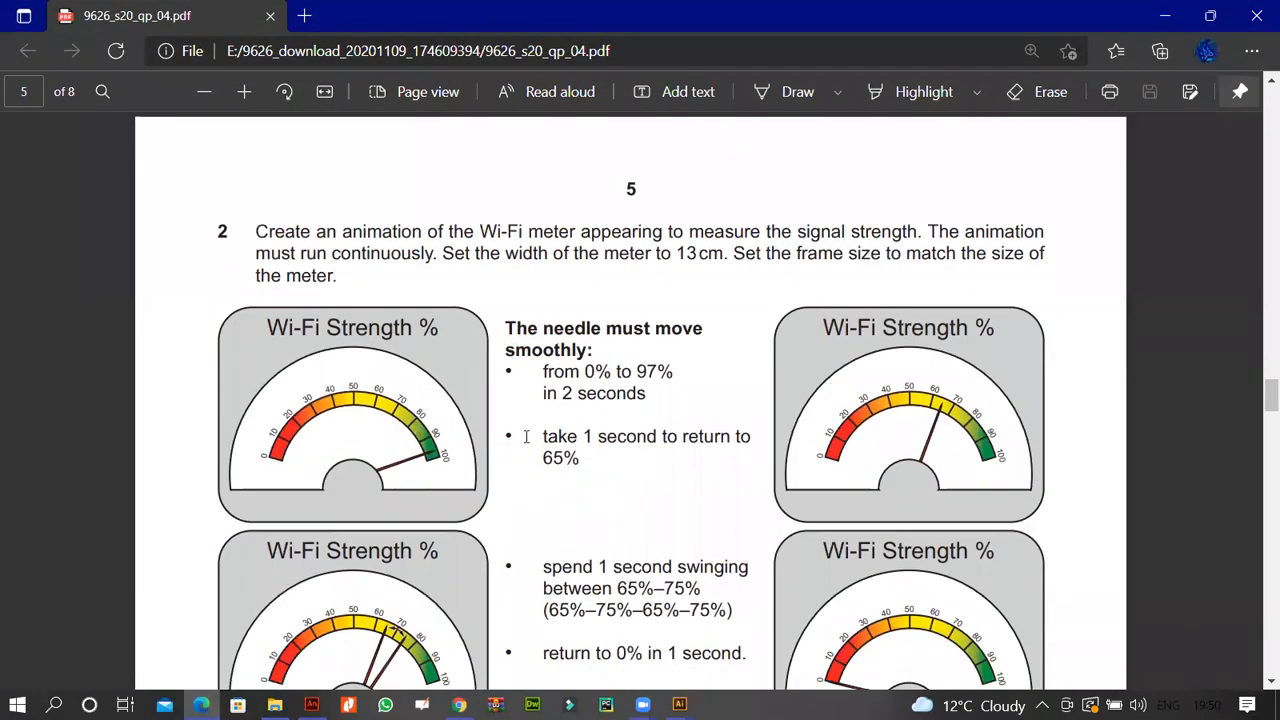
scroll(575, 430, down, 1)
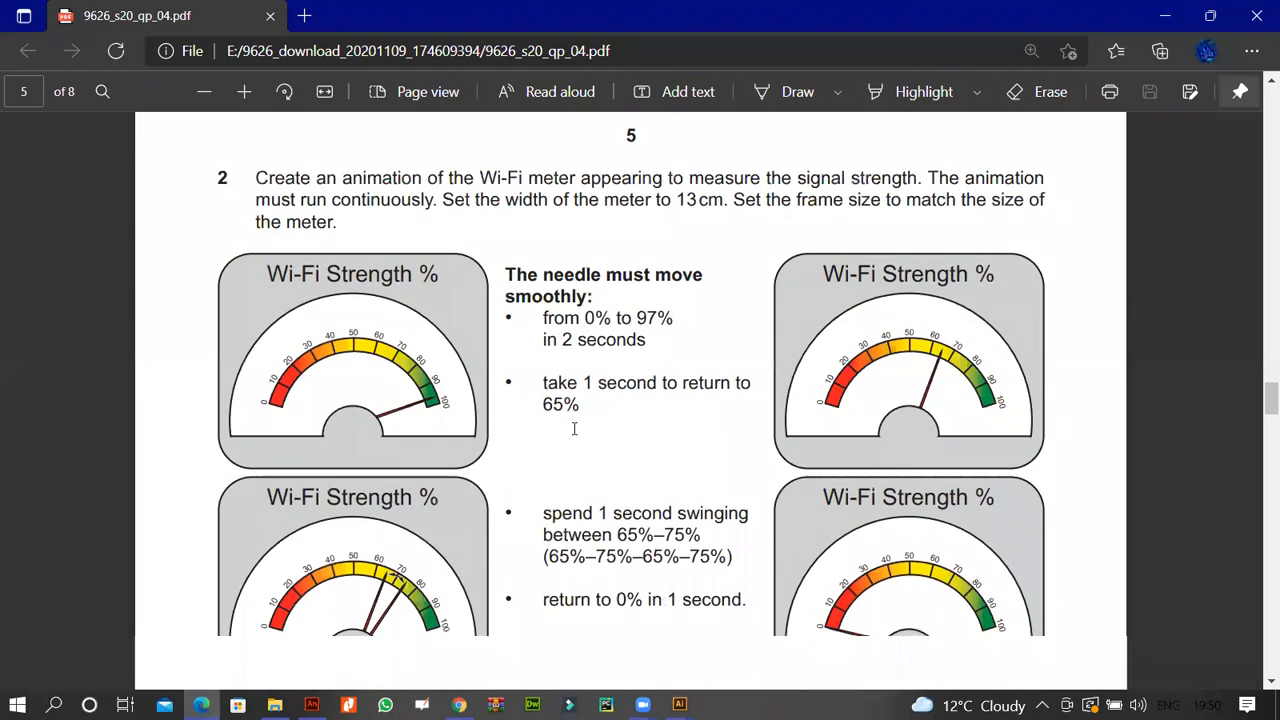
scroll(574, 428, down, 1)
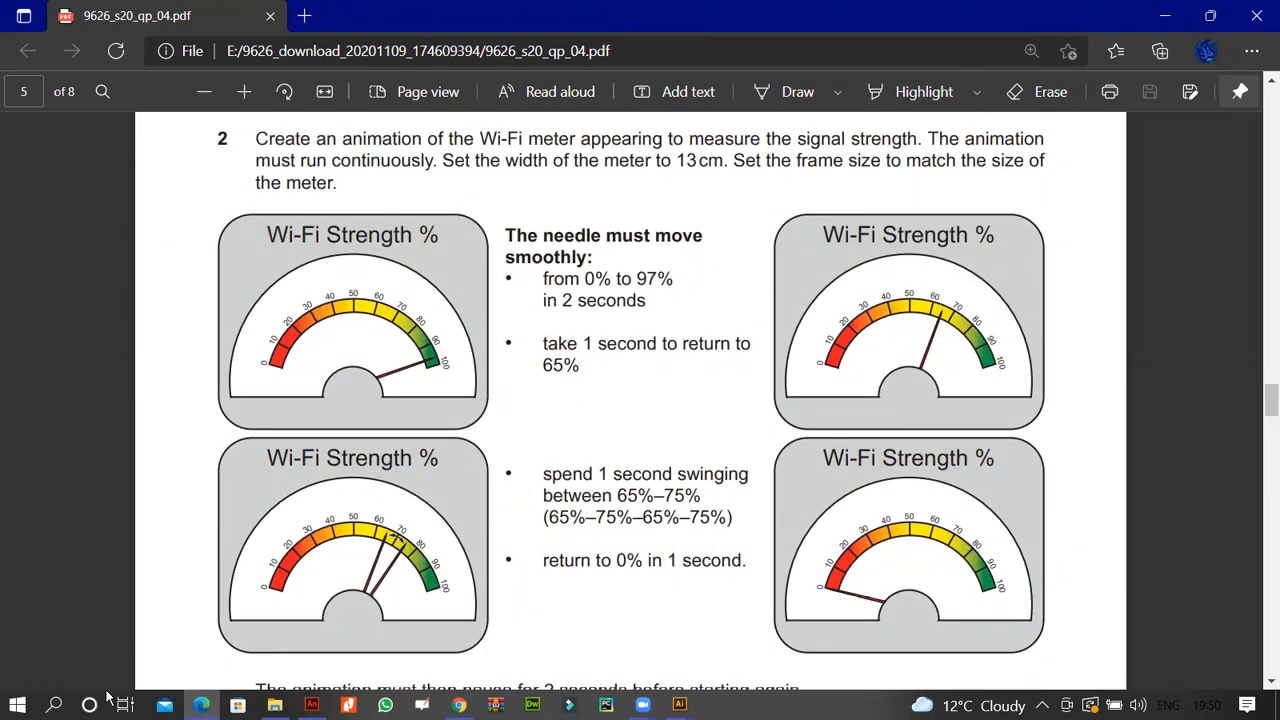
click(201, 705)
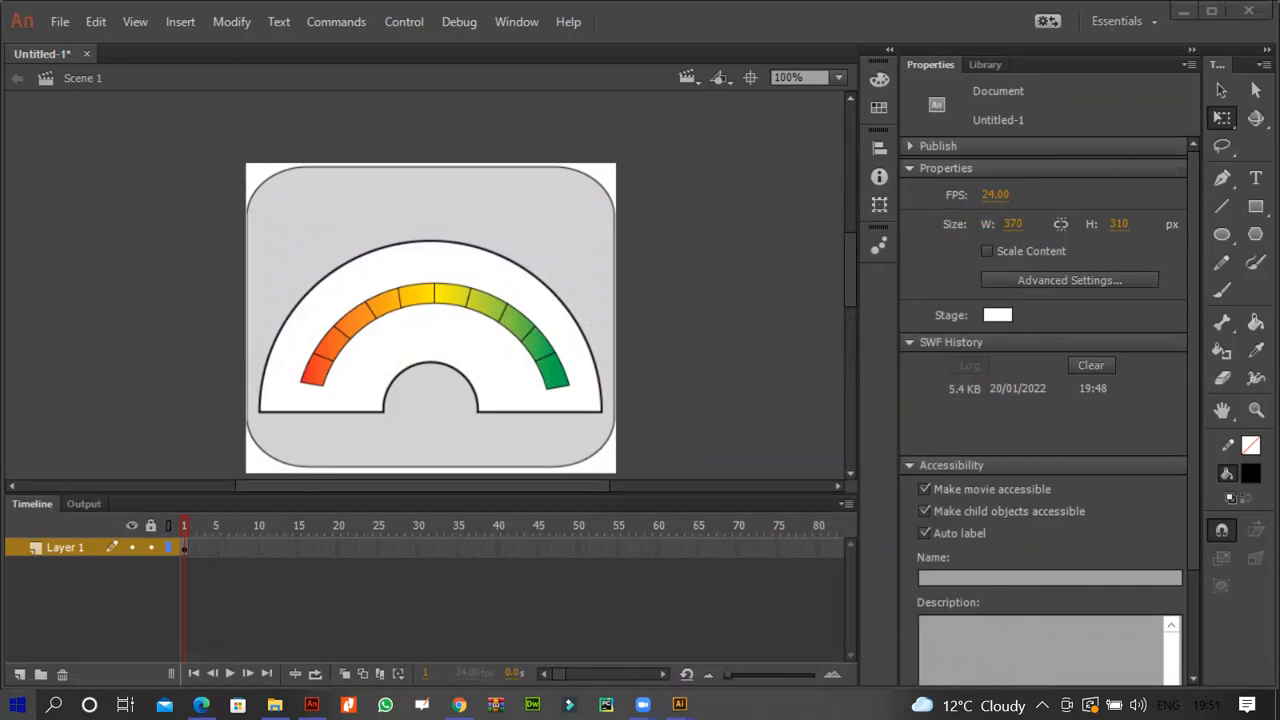
- Work out the total frame count for the animation in Calculator by multiplying 24 by 5
click(18, 704)
text(ca)
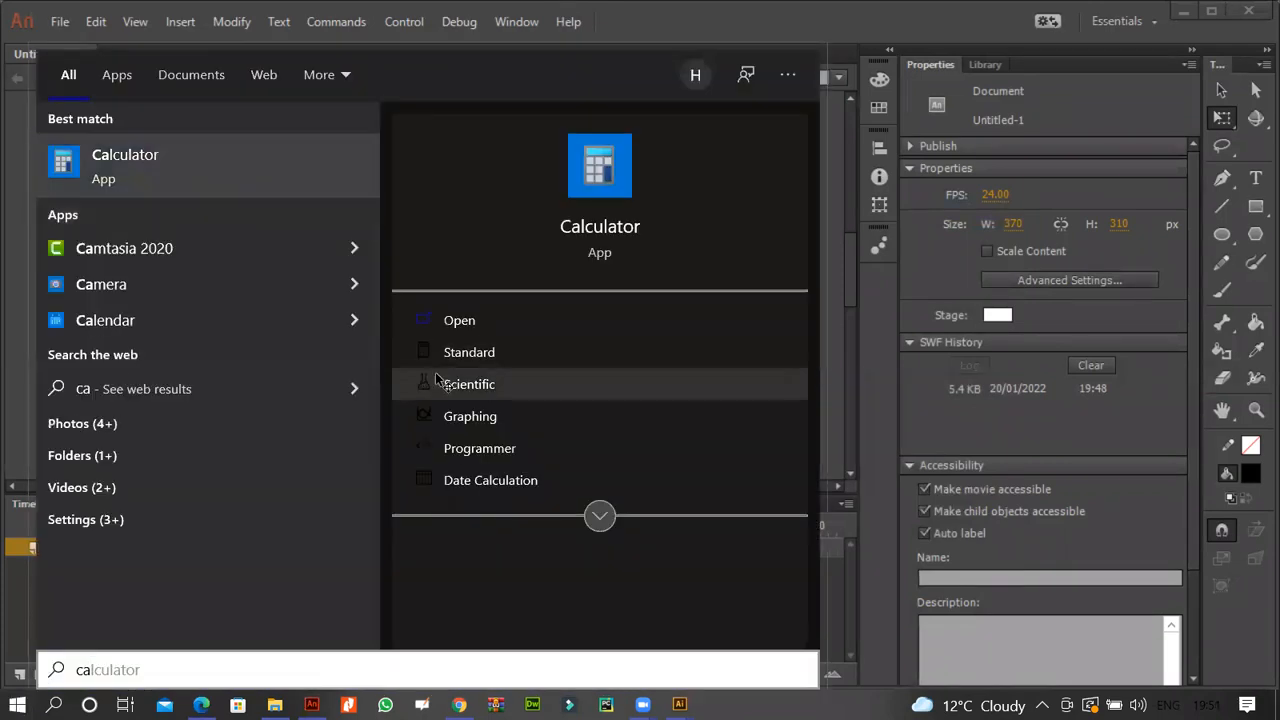
click(440, 377)
click(365, 565)
click(160, 507)
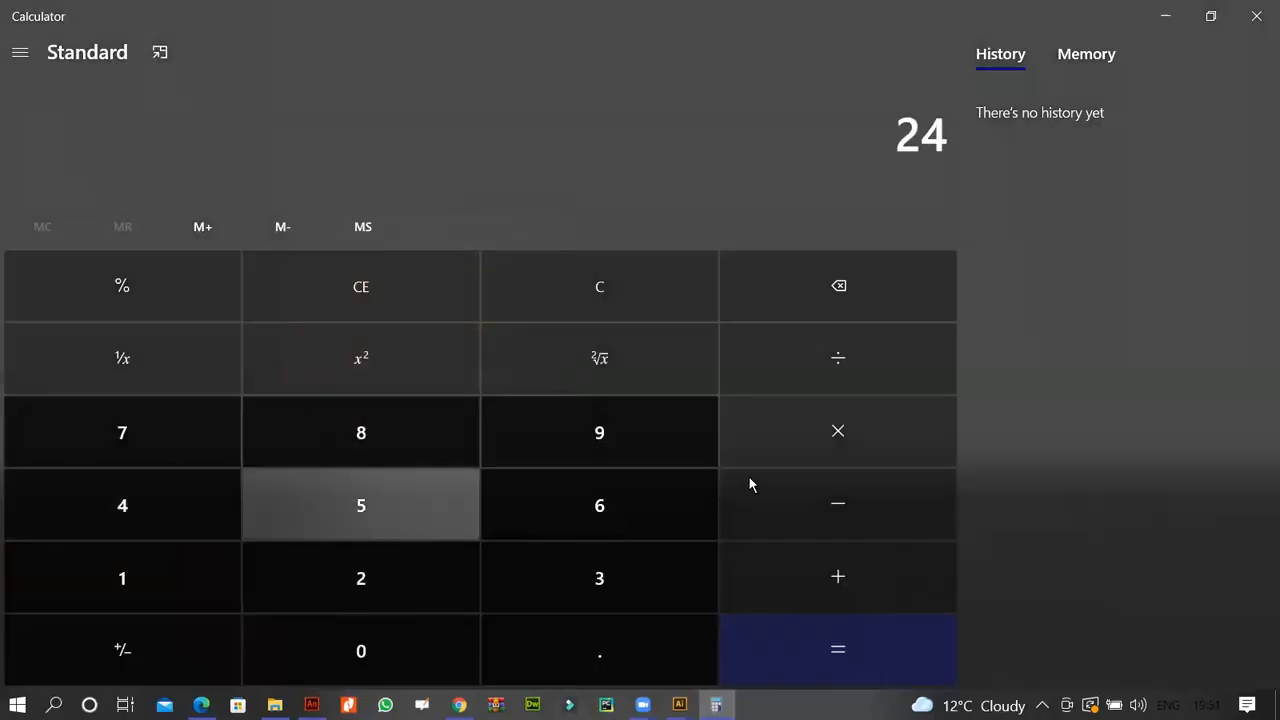
click(800, 433)
click(372, 525)
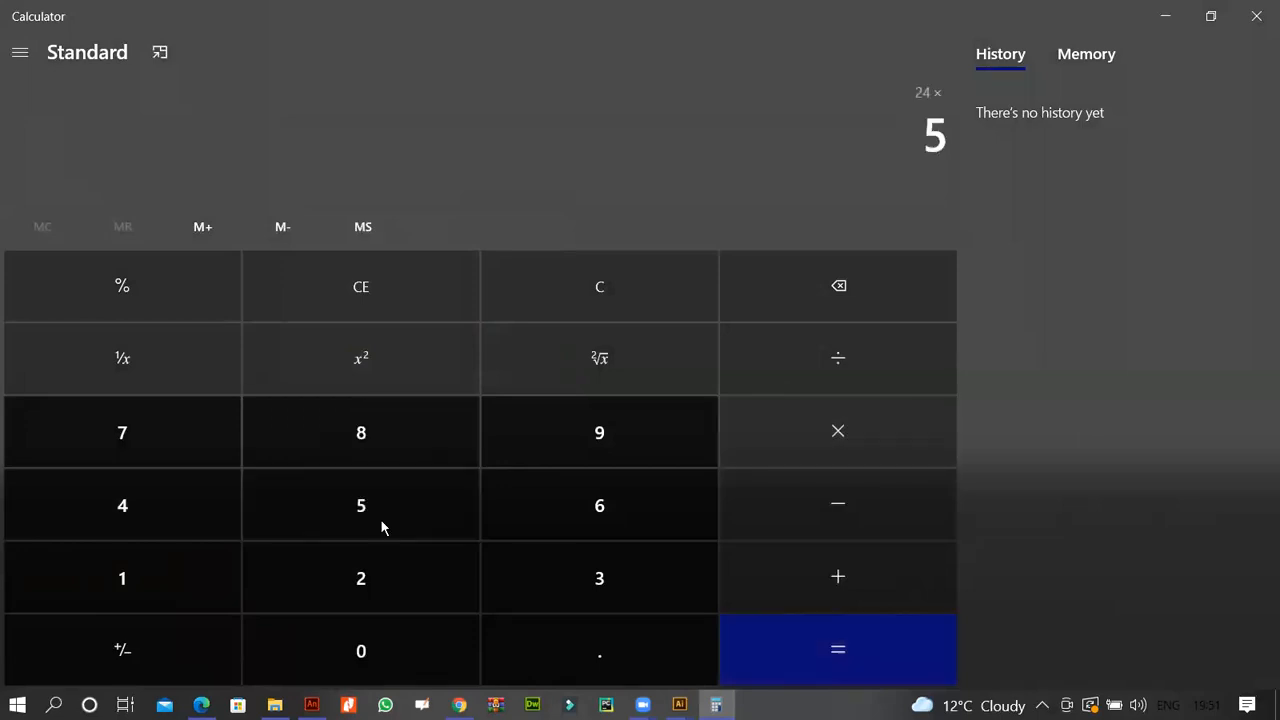
click(837, 652)
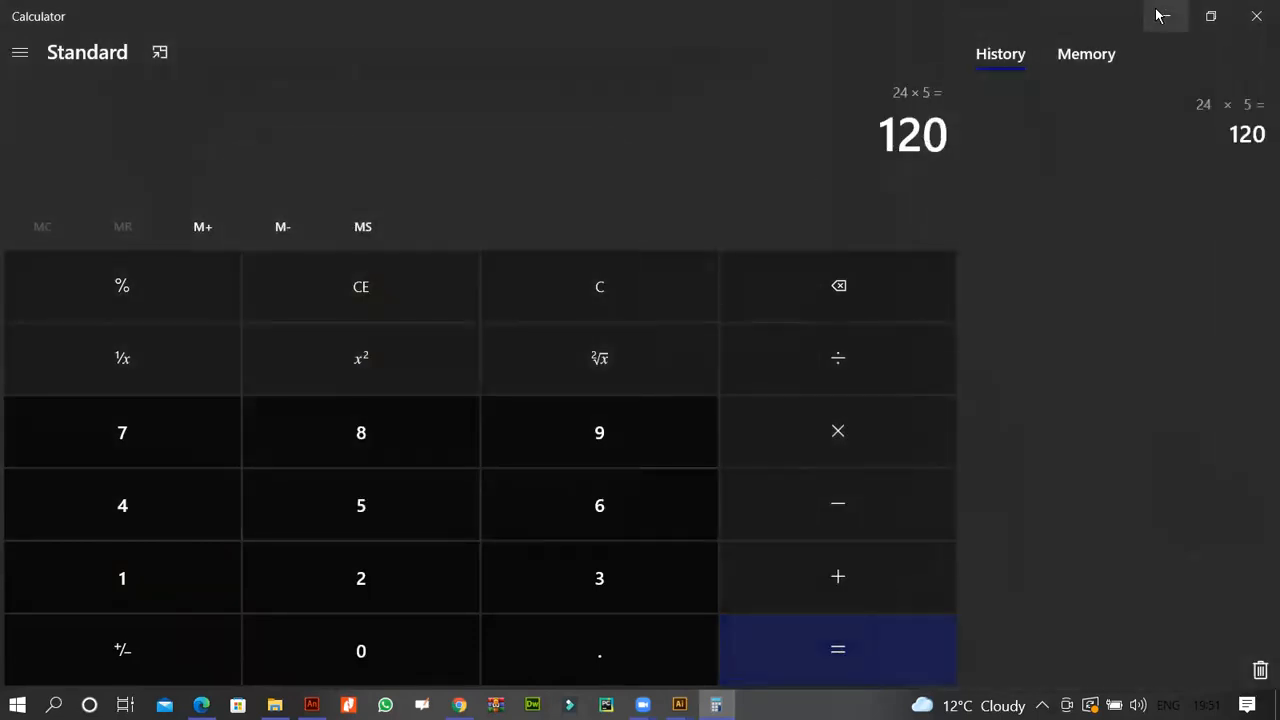
click(1165, 16)
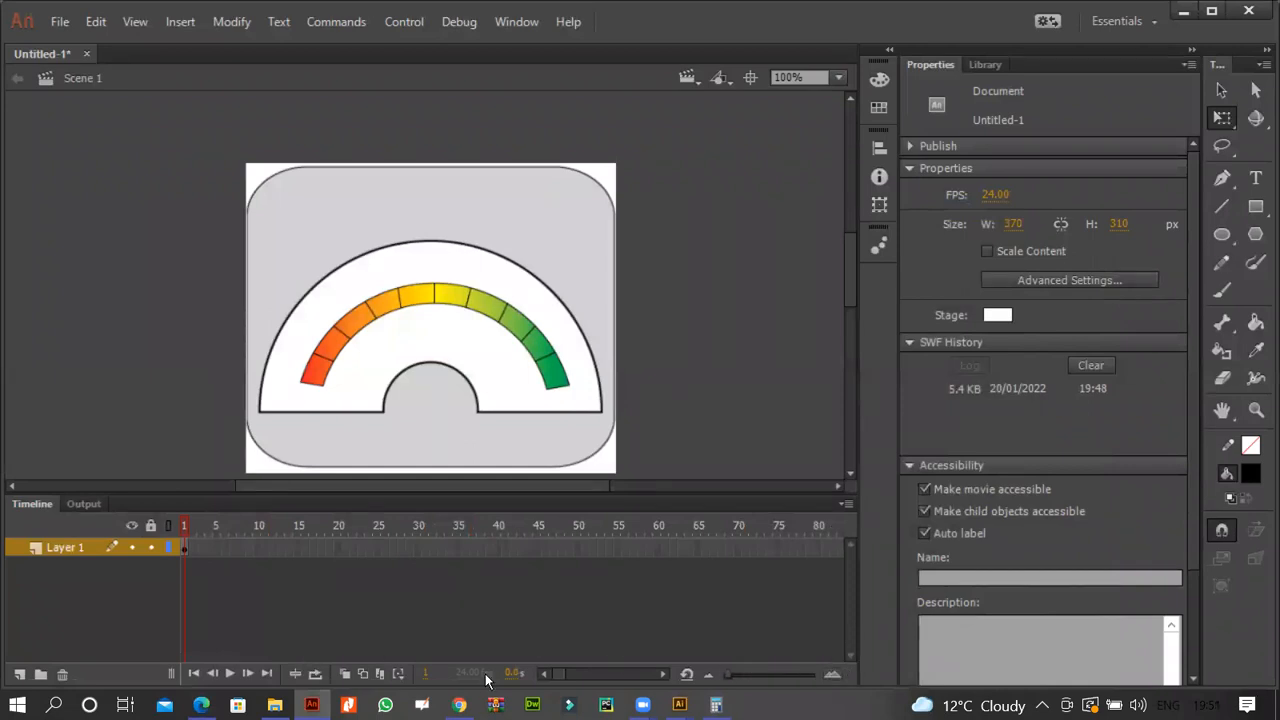
- Insert a keyframe at frame 121 on Layer 1 and add a new layer above it
click(663, 675)
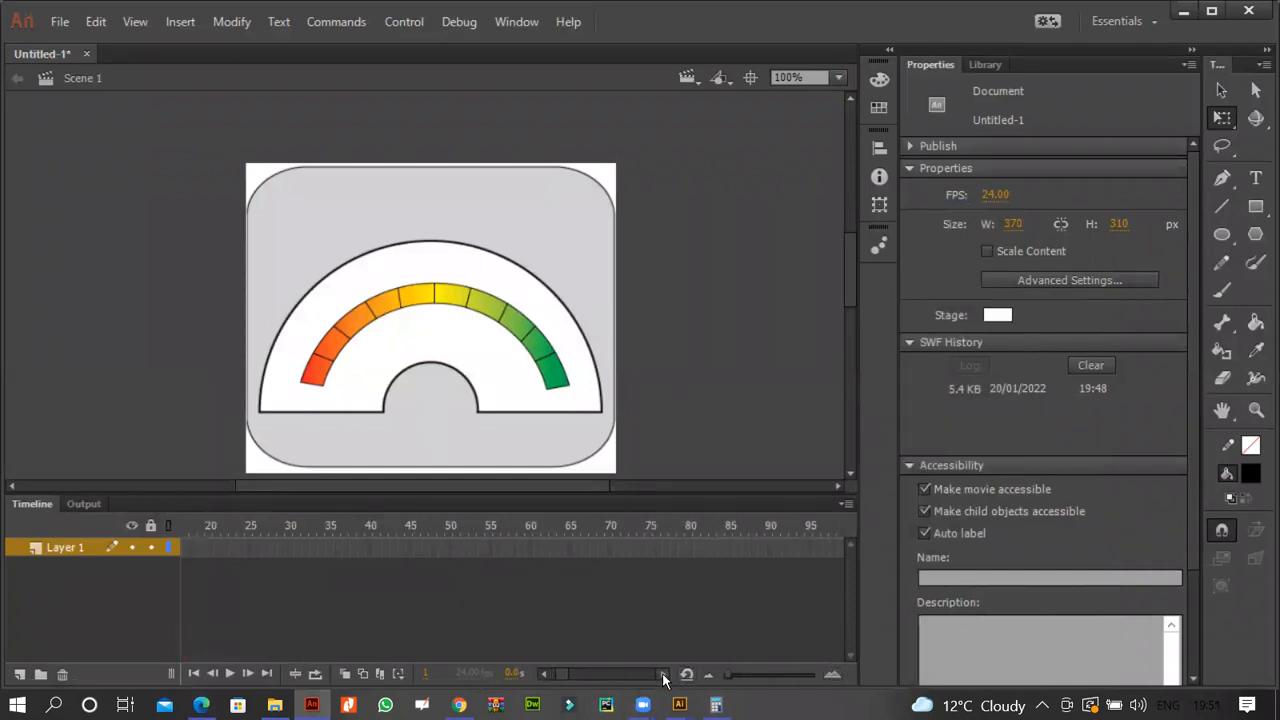
click(663, 675)
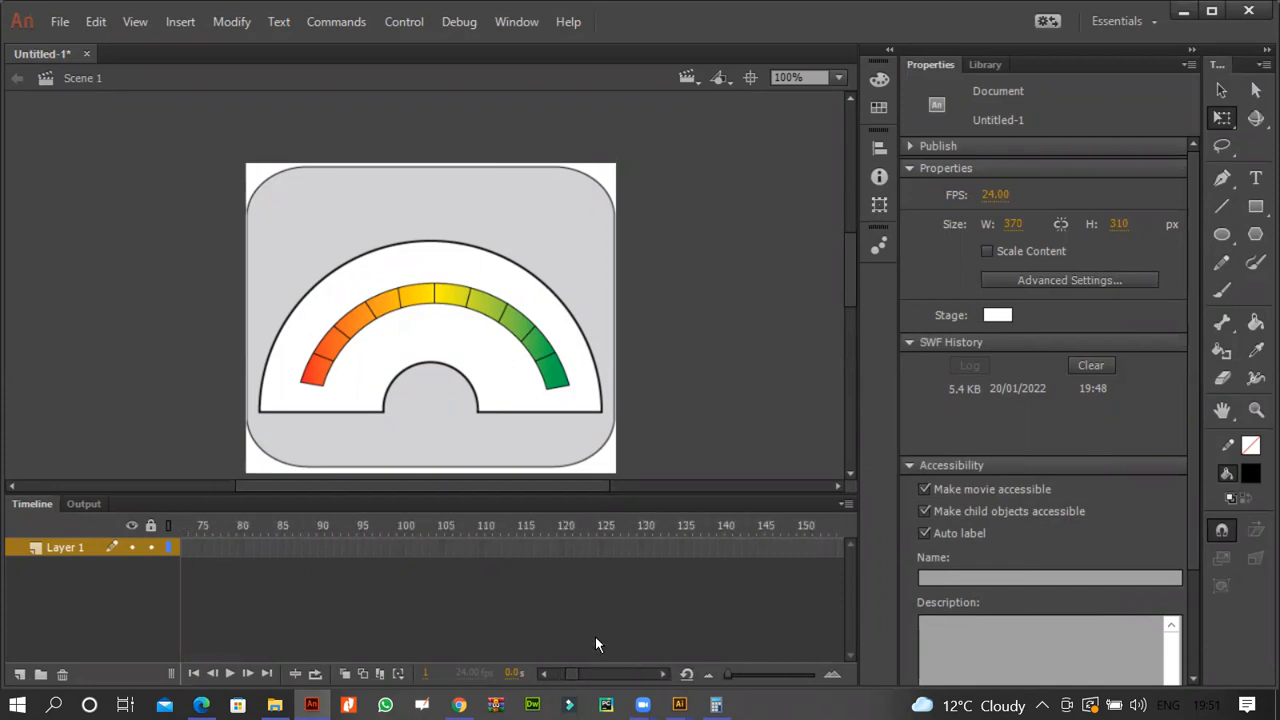
click(560, 547)
right_click(562, 547)
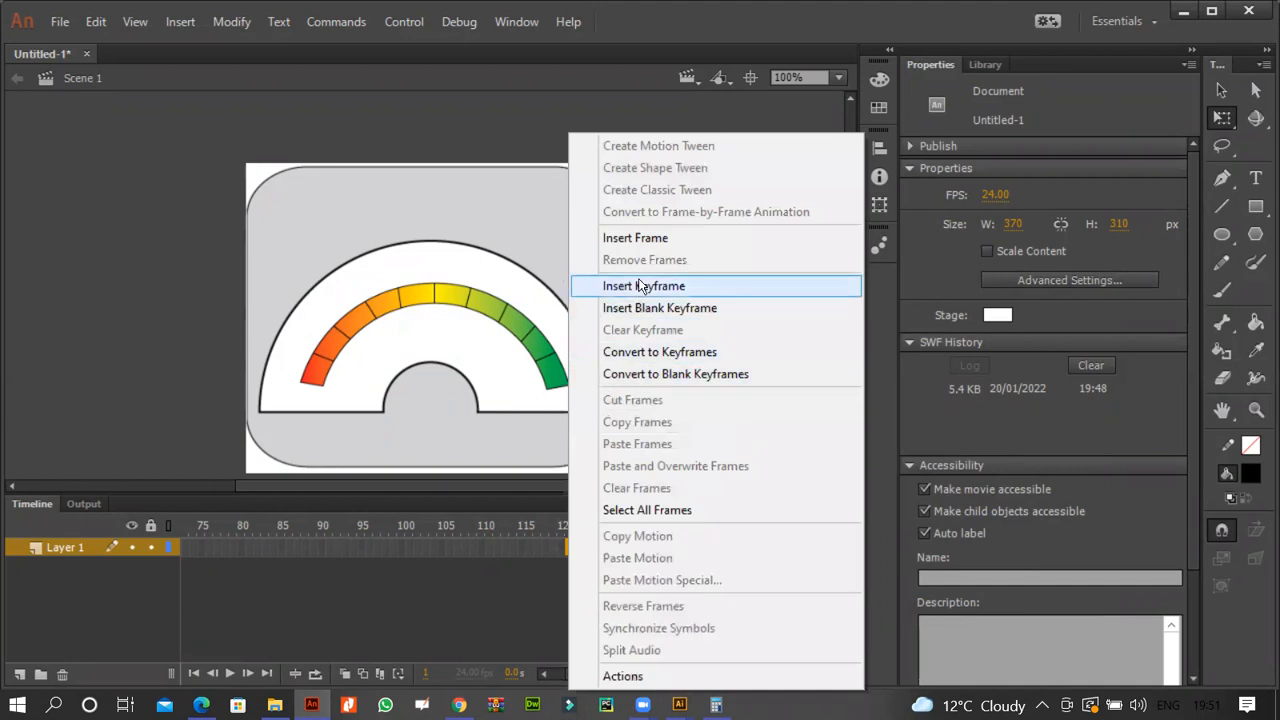
click(639, 284)
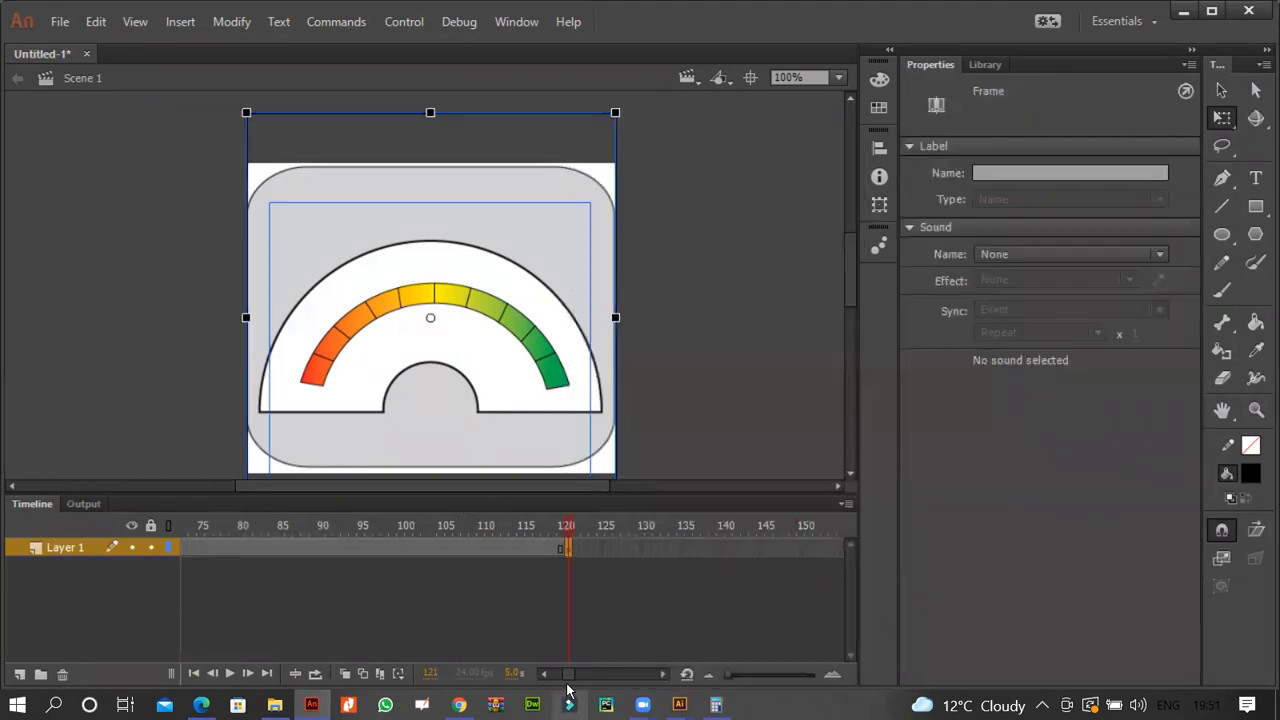
drag(569, 676, 460, 678)
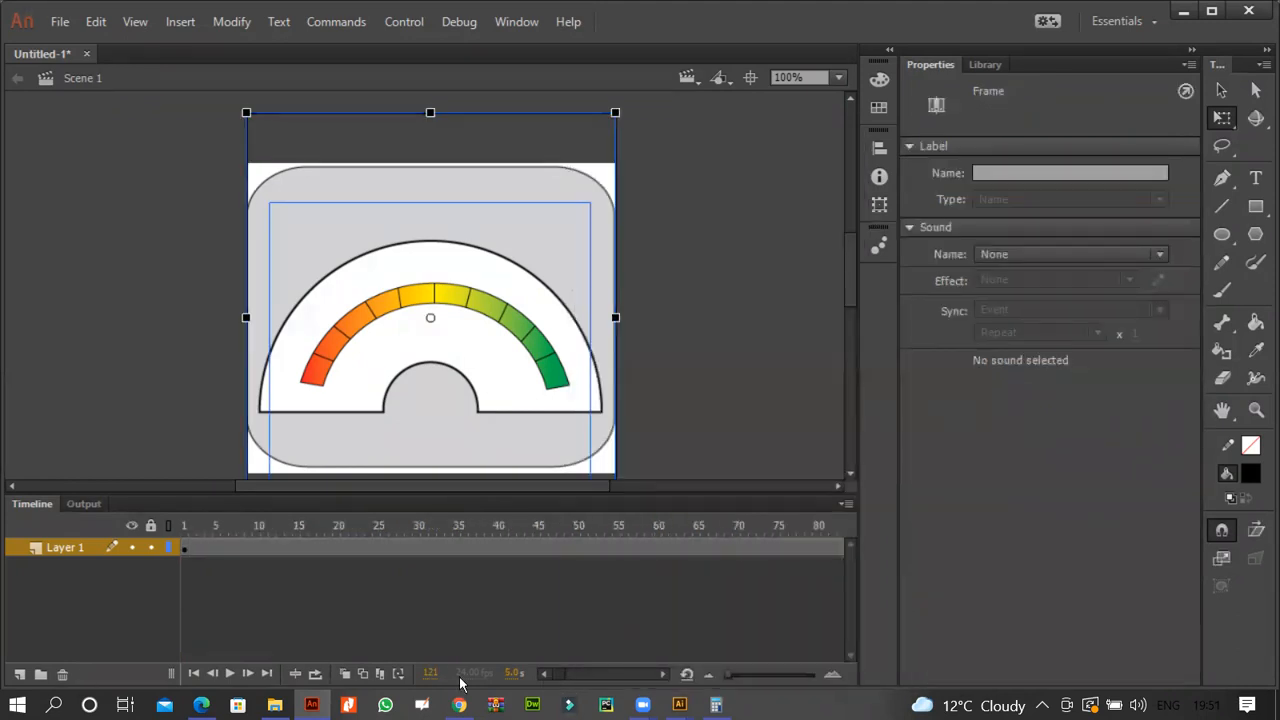
click(20, 675)
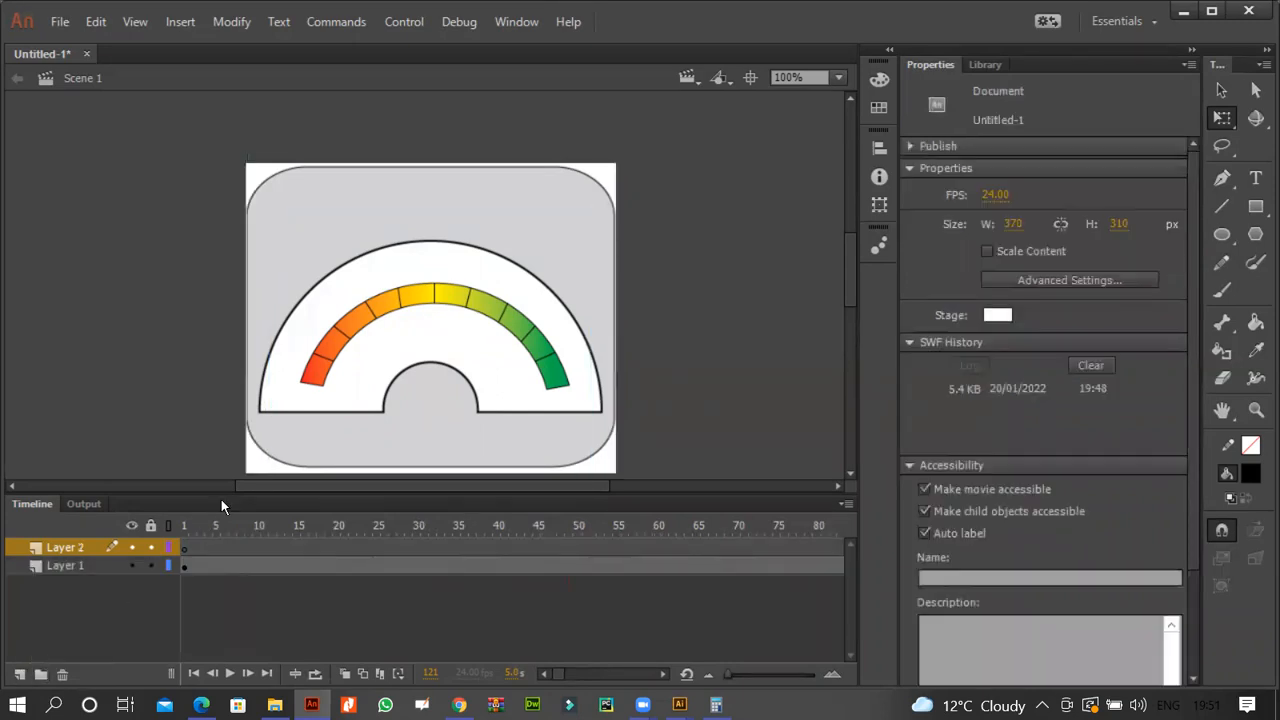
key(ctrl+r)
click(470, 190)
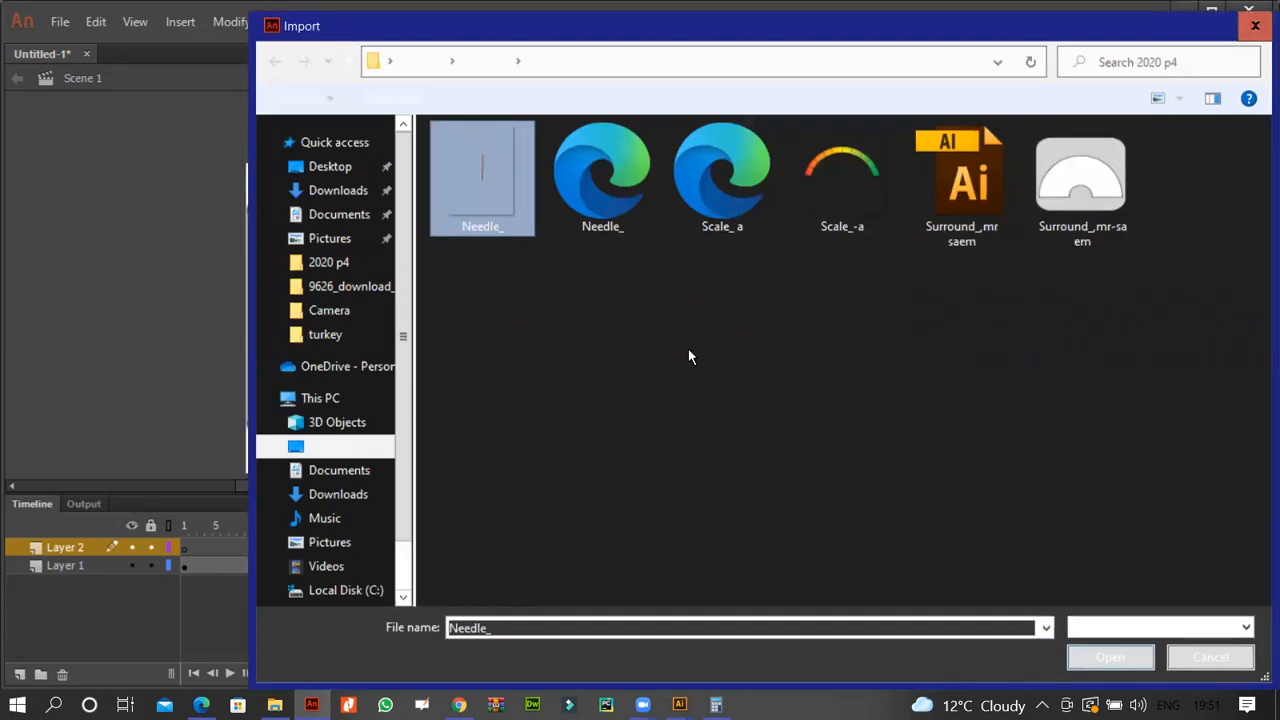
click(1225, 660)
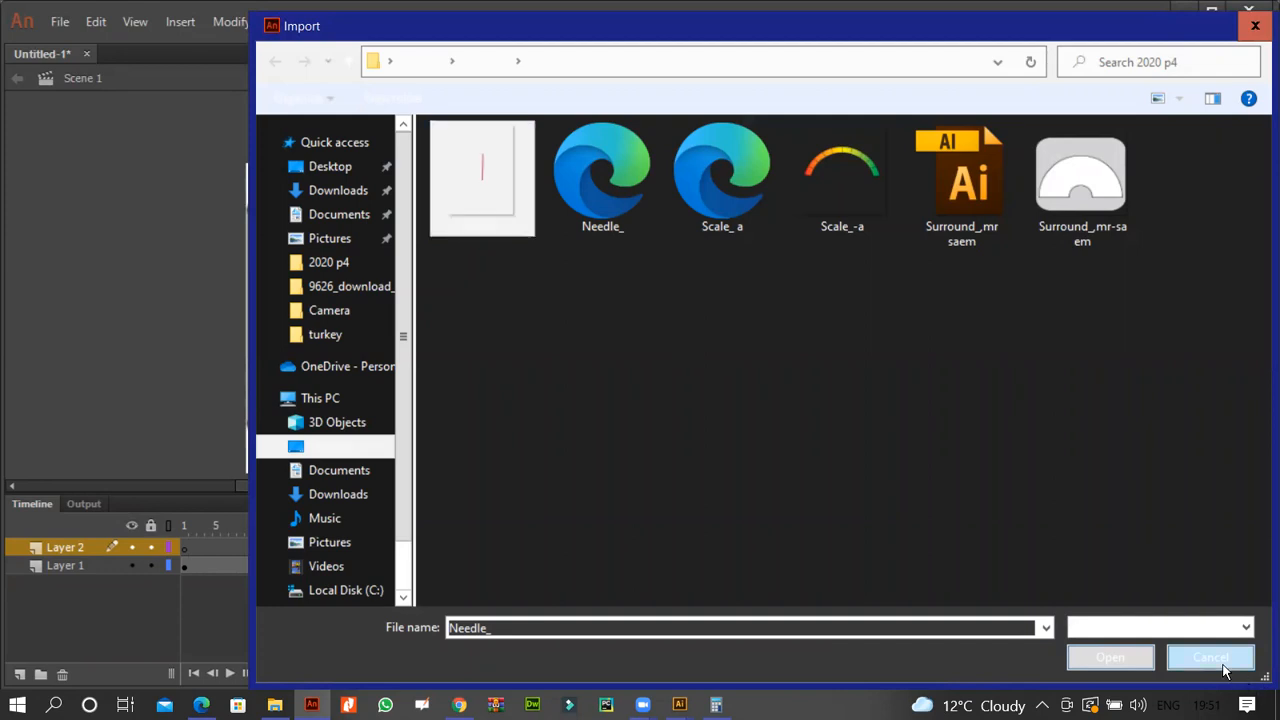
- Switch to Illustrator and create a new document 1 cm wide and 6 cm high
mouse_move(680, 704)
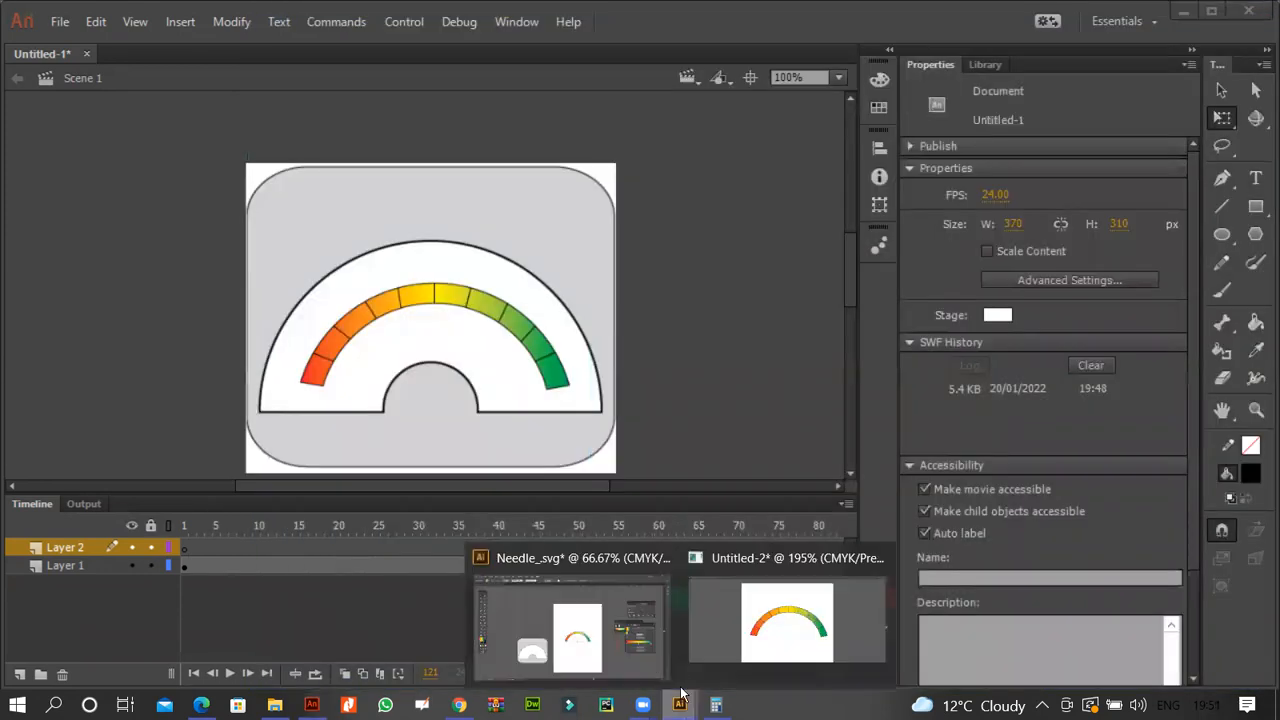
click(721, 627)
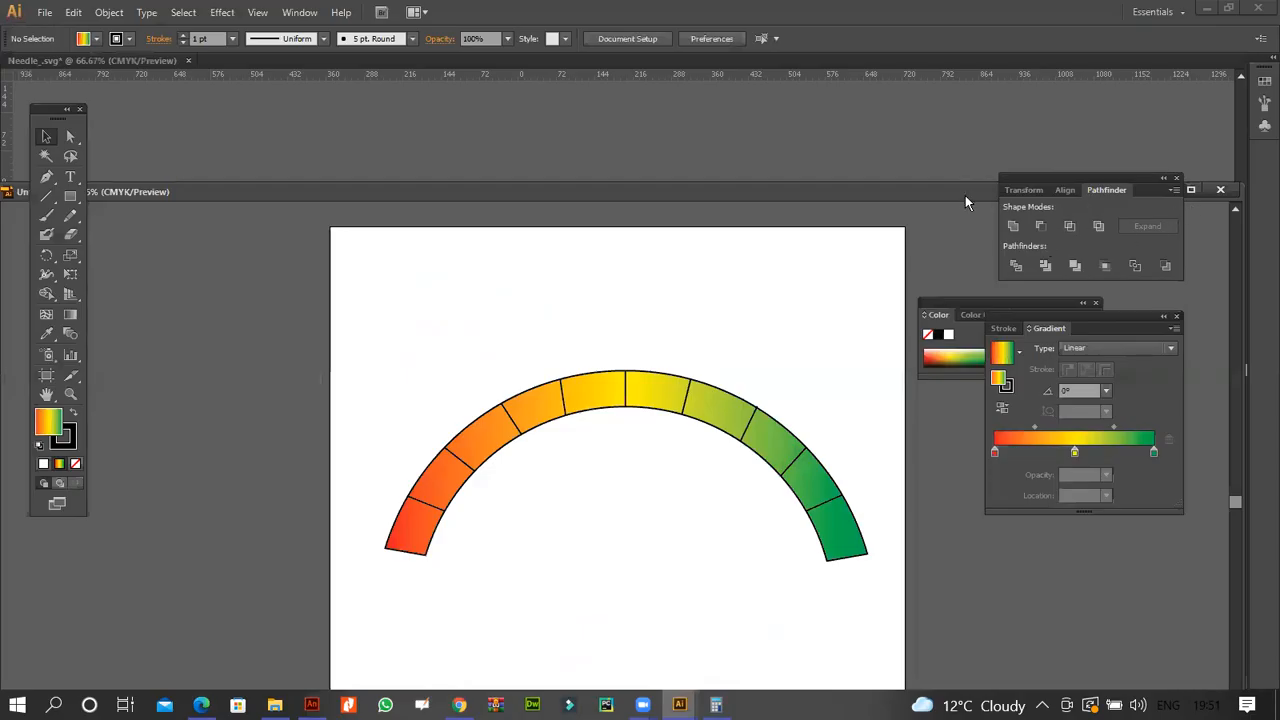
drag(965, 195, 682, 193)
click(894, 193)
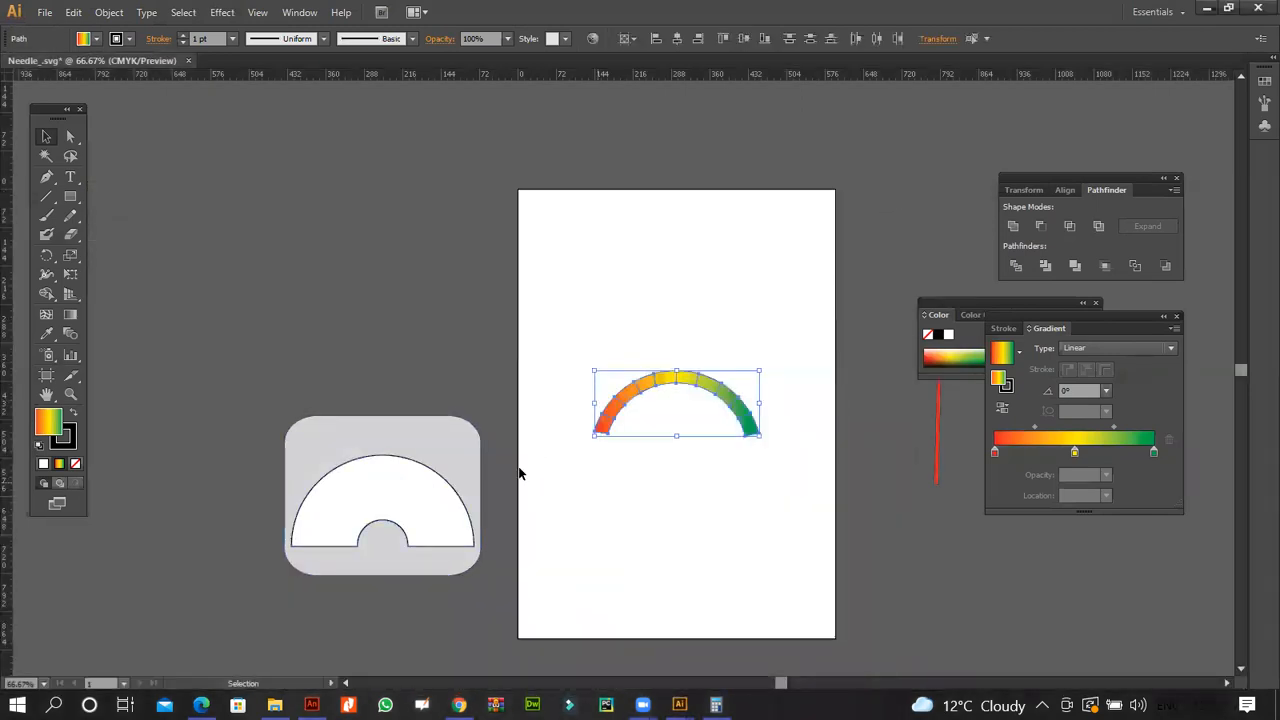
click(46, 14)
click(55, 29)
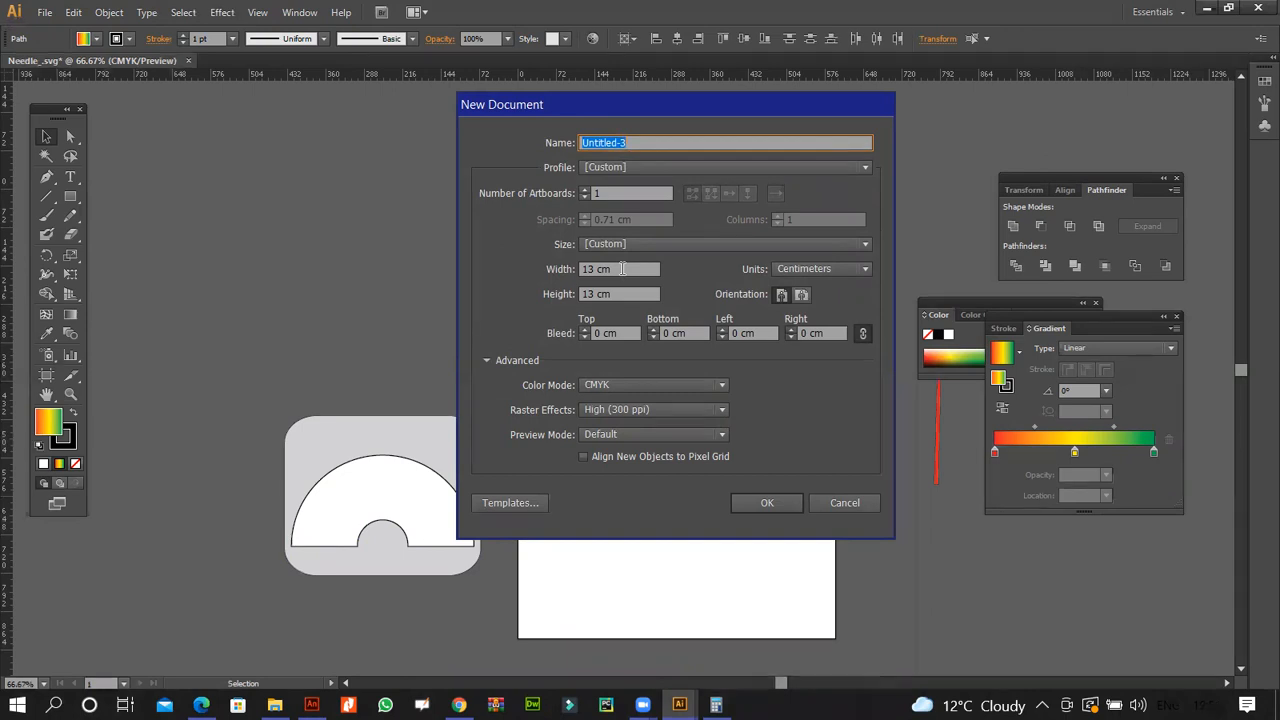
click(622, 268)
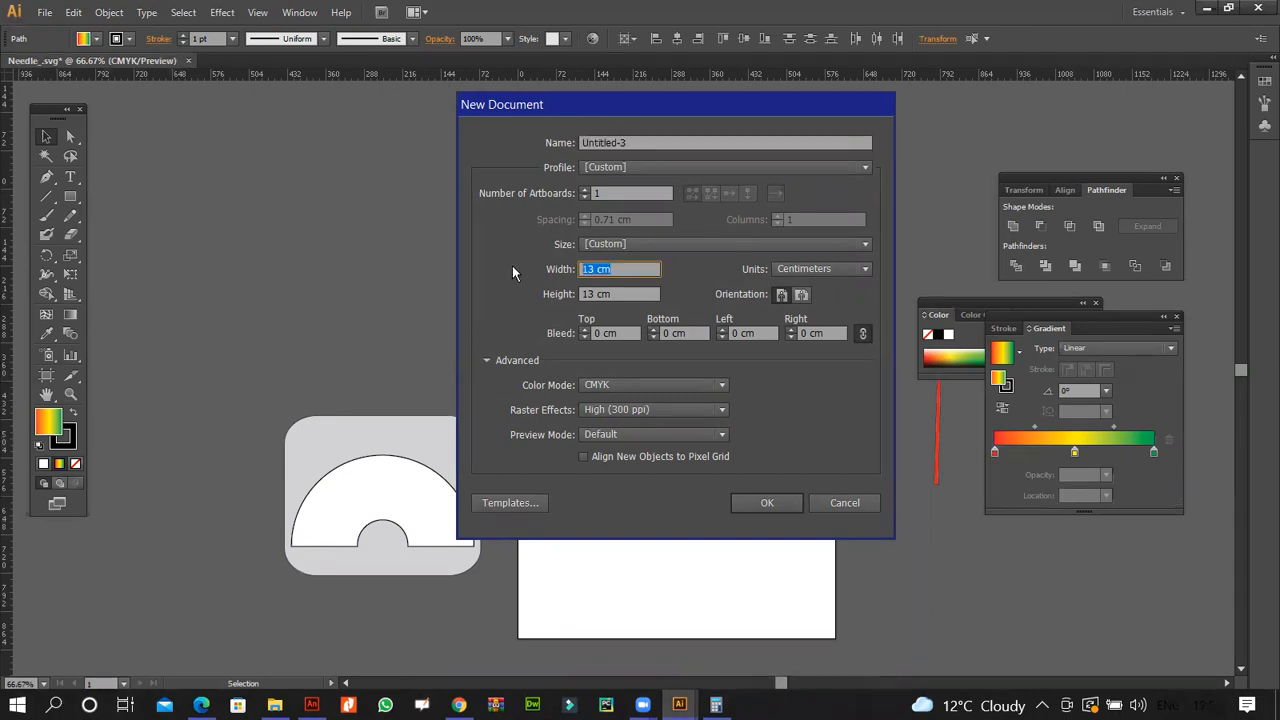
text(1)
key(Tab)
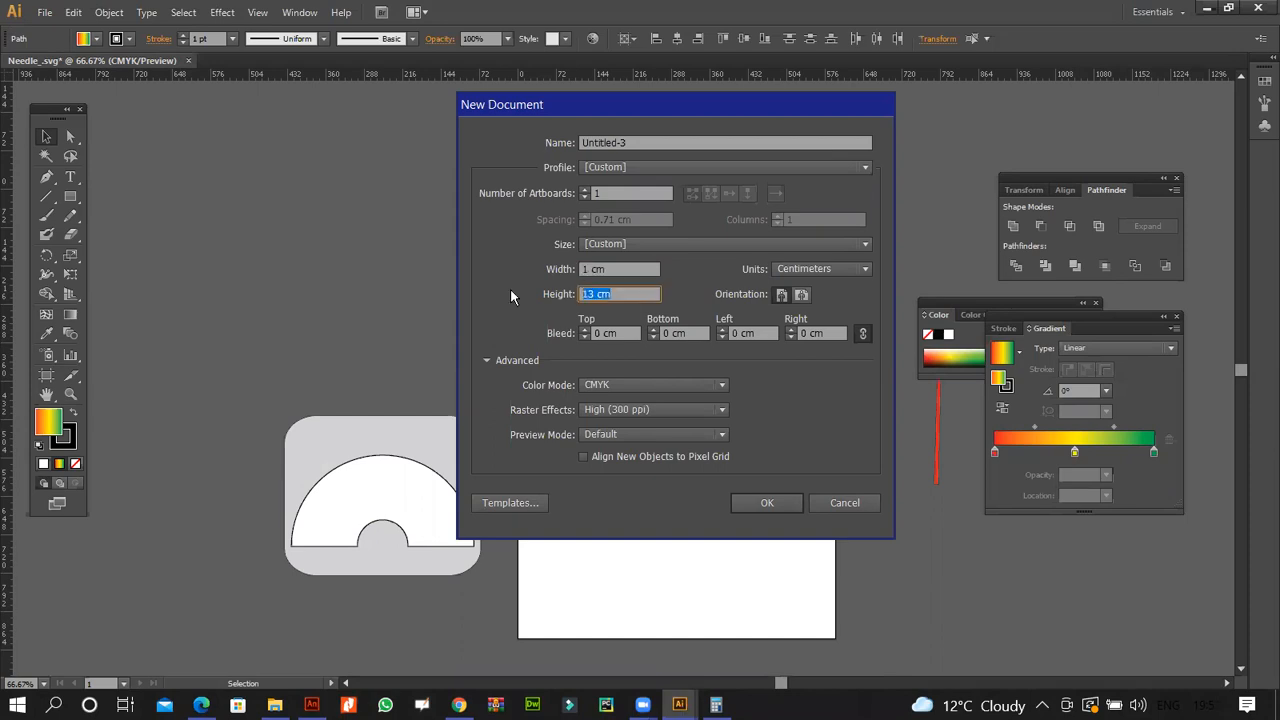
text(6)
click(764, 497)
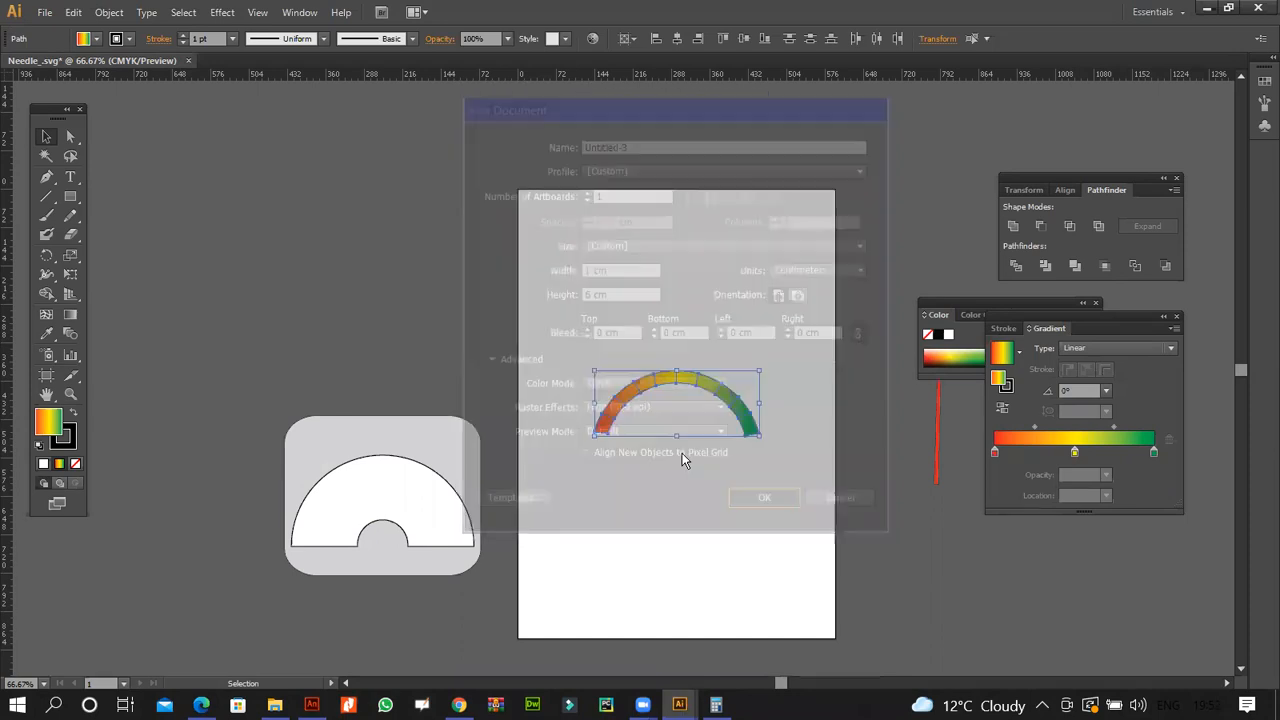
- Place the new document's window beside the Needle_.svg artwork and copy the red needle onto the new artboard
drag(308, 56, 469, 180)
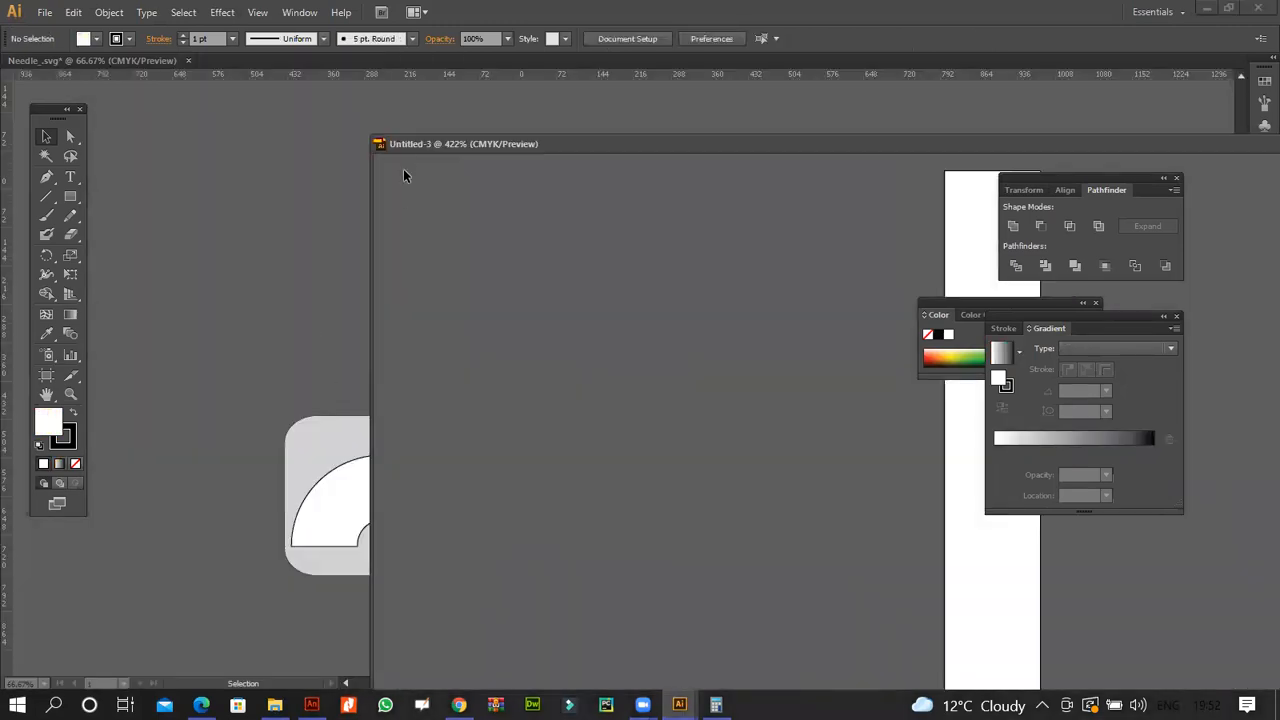
drag(424, 144, 88, 366)
drag(725, 371, 251, 234)
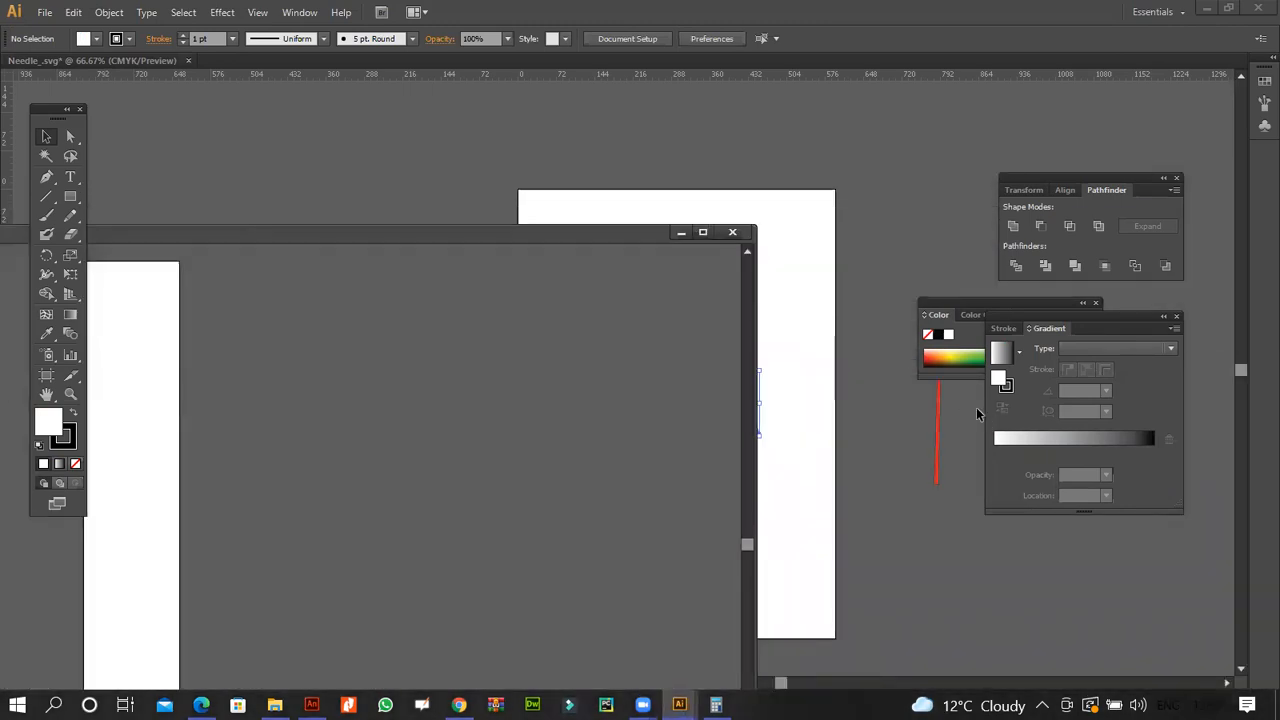
click(940, 448)
drag(940, 443, 154, 474)
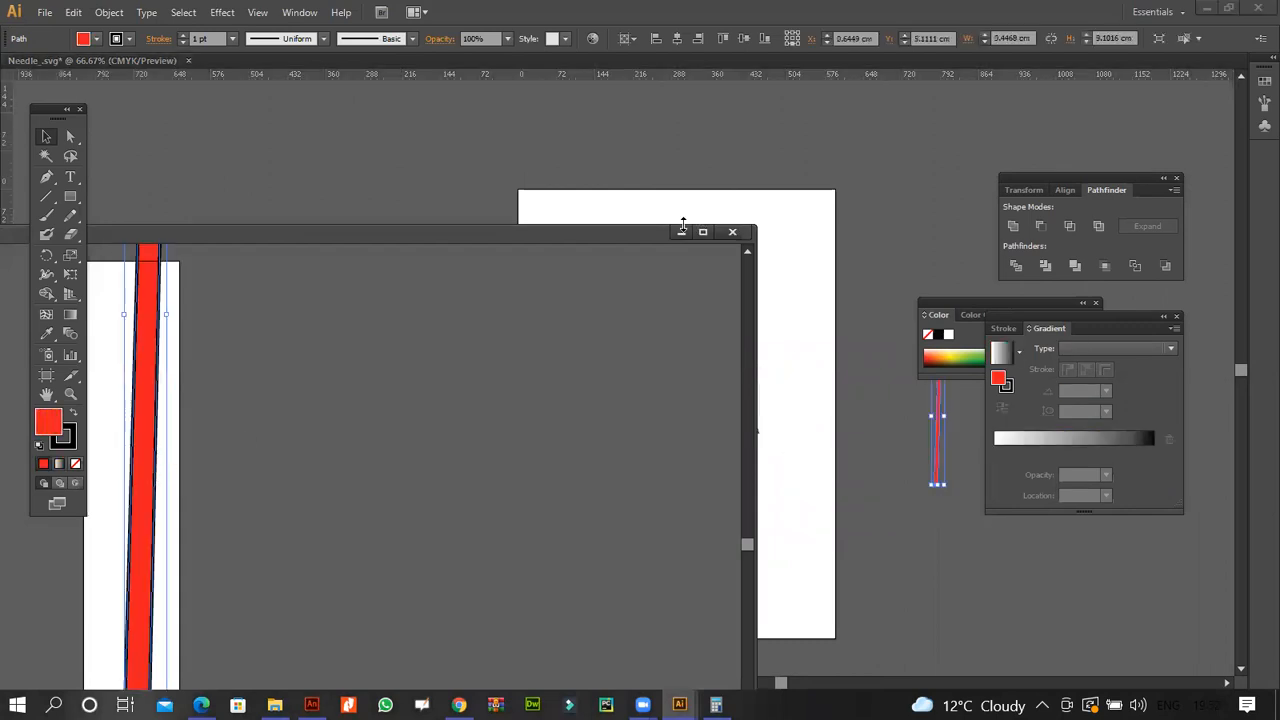
- Move the needle down so its lower end meets the bottom edge of the narrow artboard, then deselect it
drag(623, 231, 865, 134)
drag(584, 139, 742, 144)
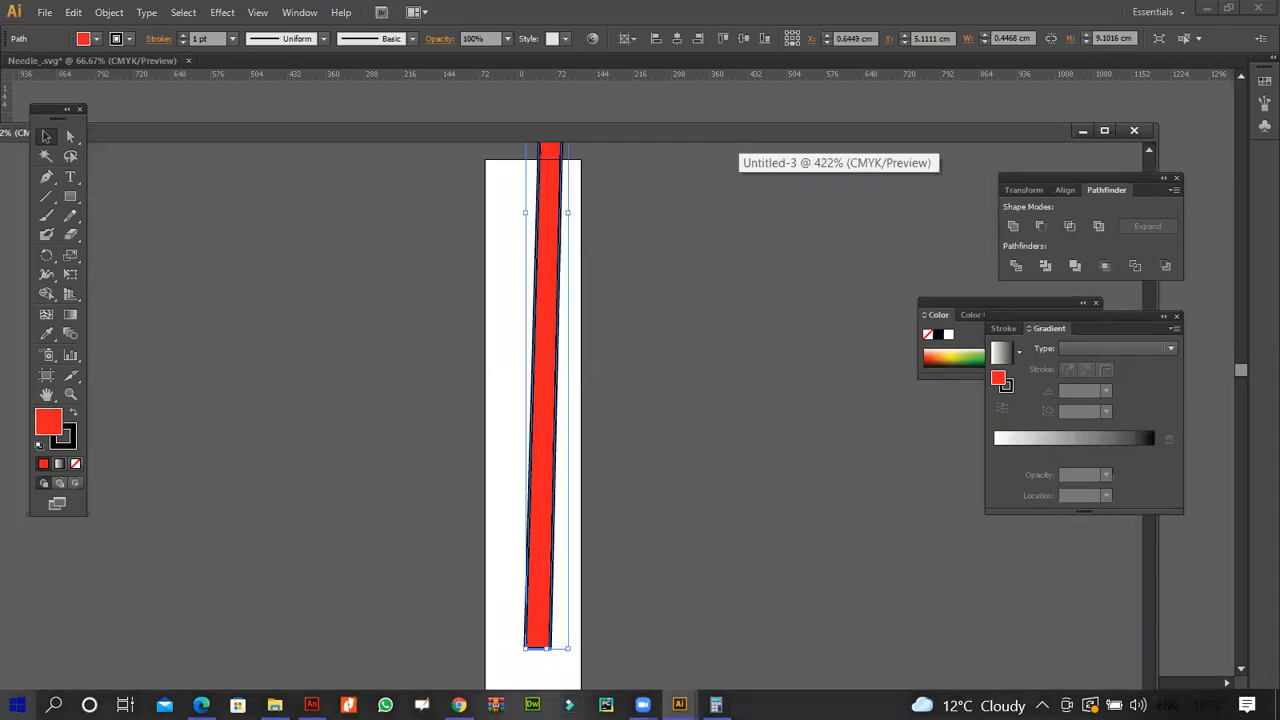
key(ctrl+minus)
key(ctrl+minus)
key(ctrl+minus)
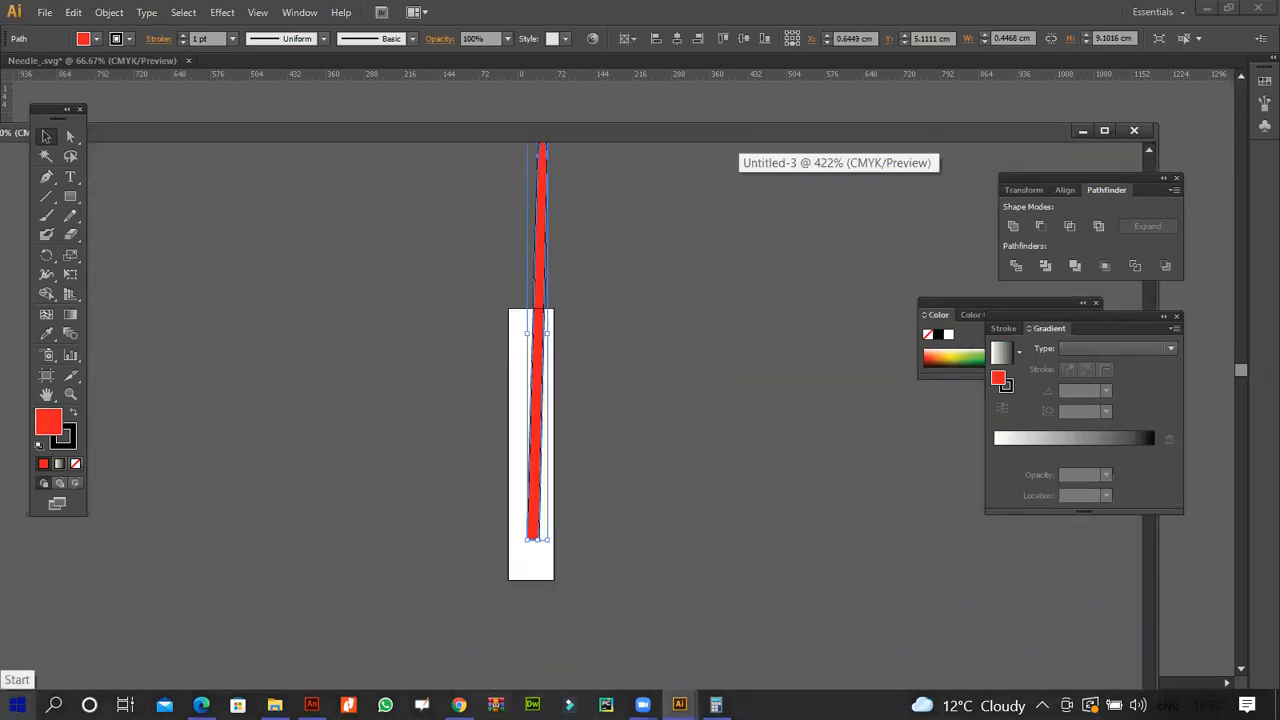
key(ctrl+minus)
key(ctrl+minus)
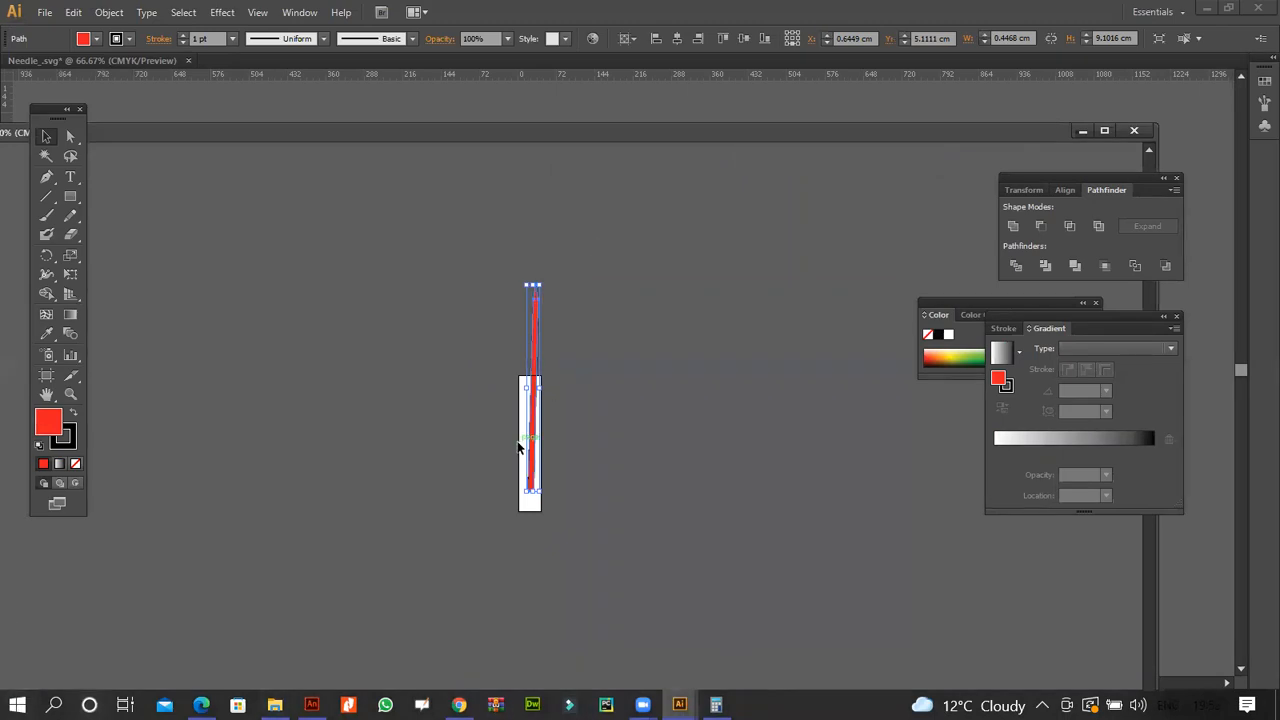
drag(537, 449, 536, 500)
click(404, 424)
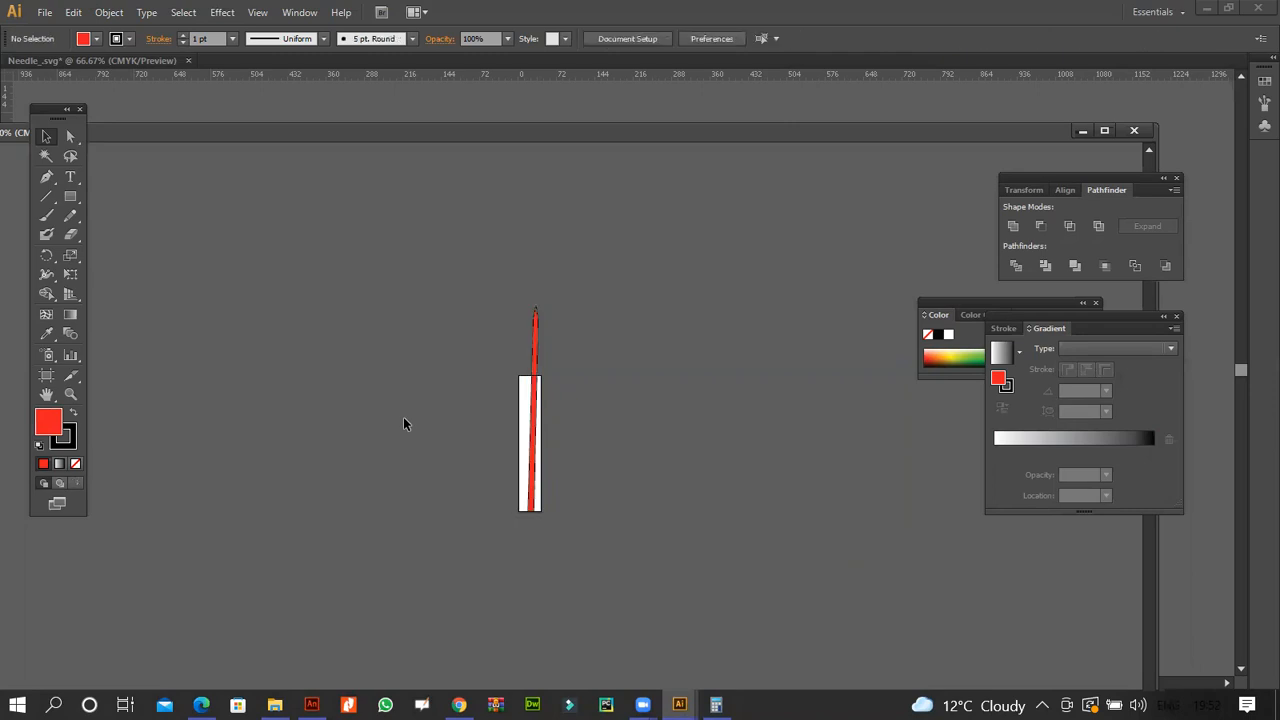
- Shorten the red needle to 6 cm high so it fits within the narrow artboard
click(535, 340)
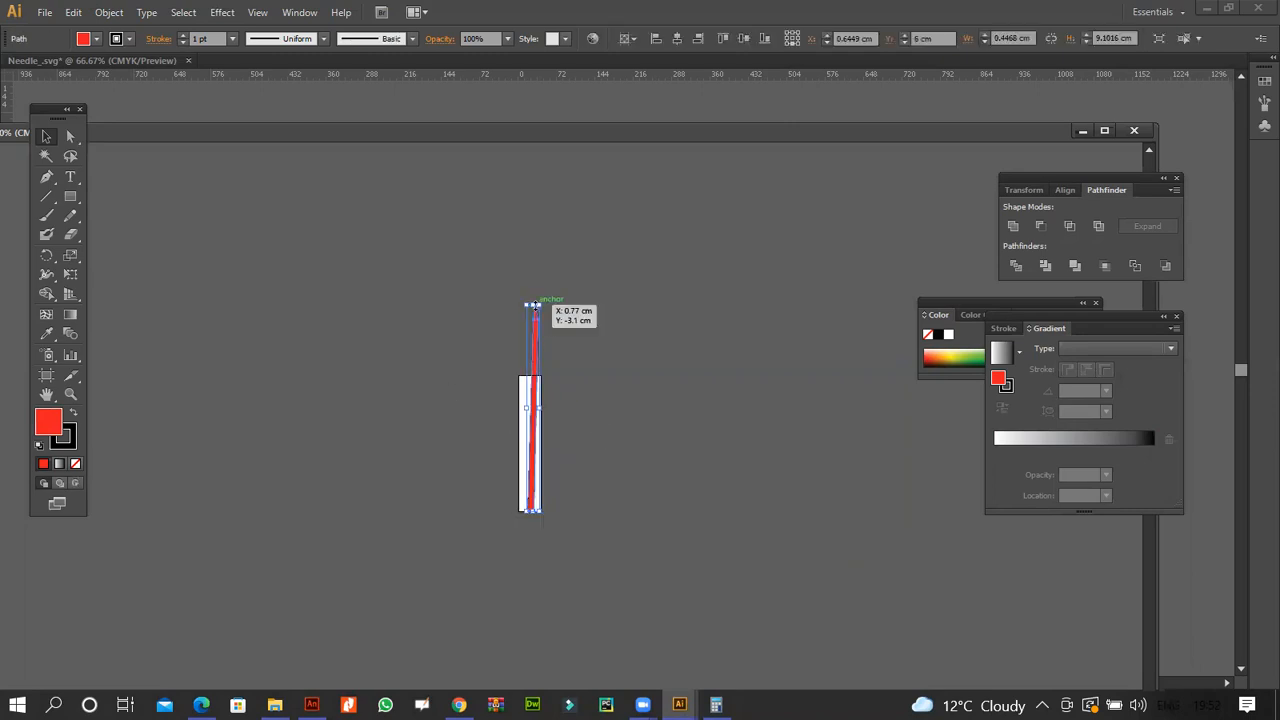
drag(535, 305, 535, 375)
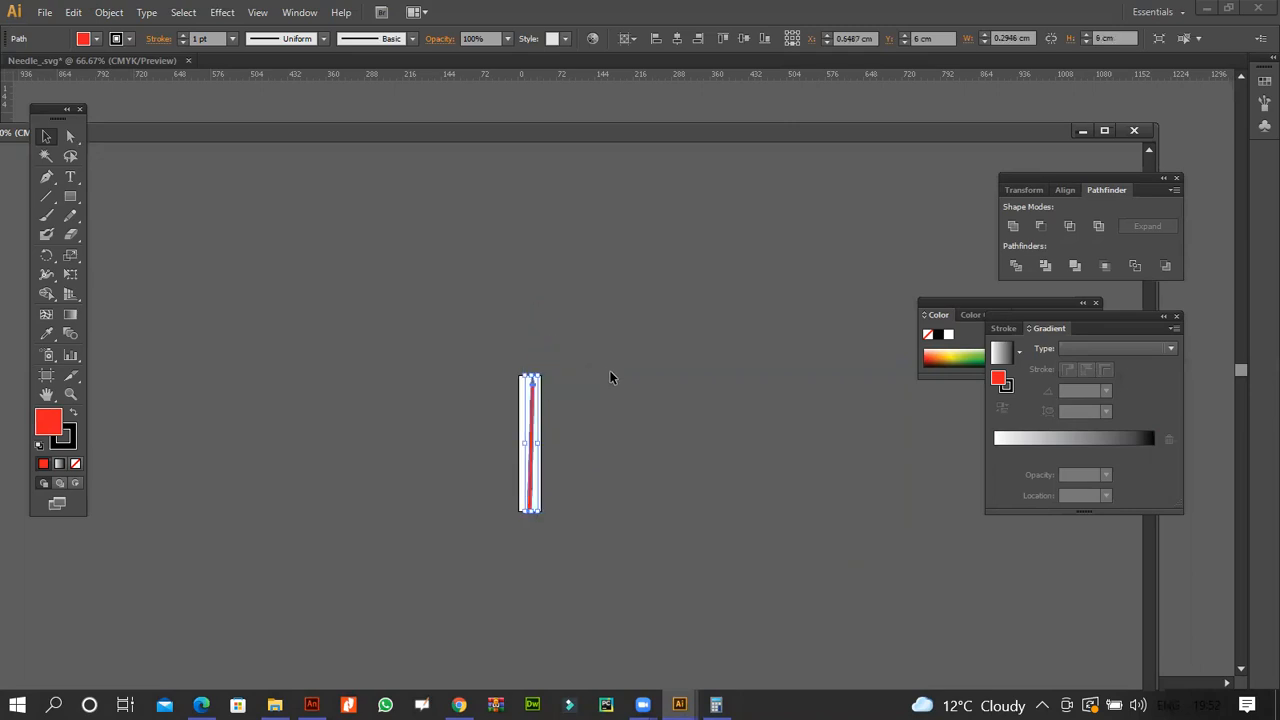
click(612, 374)
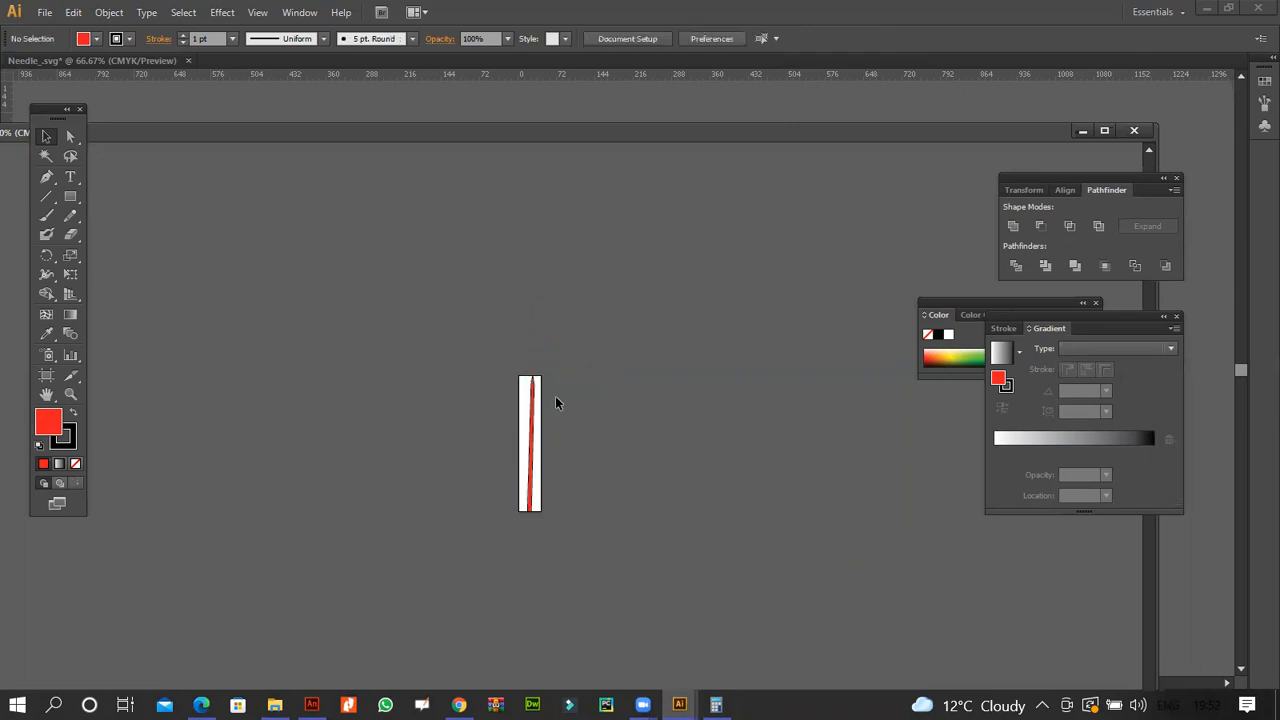
drag(694, 665, 691, 661)
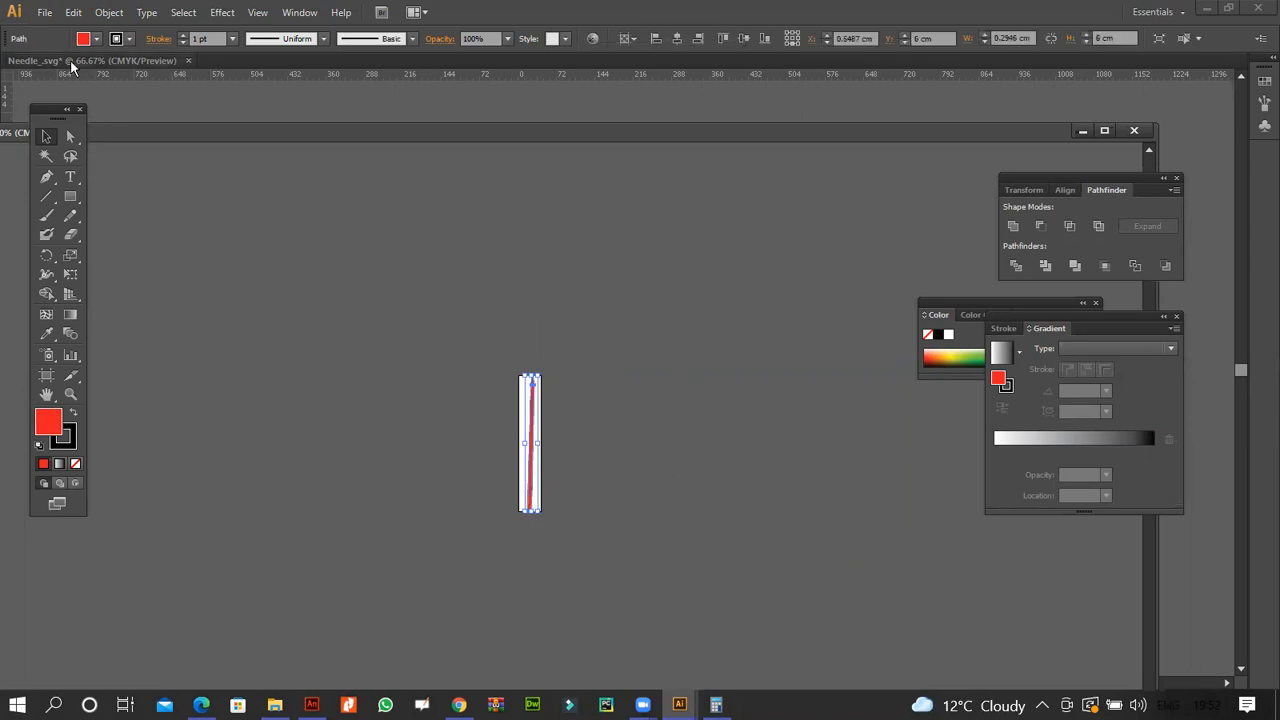
- Save the needle for web as a PNG-24 with transparency, overwriting the existing Needle_ image
click(45, 12)
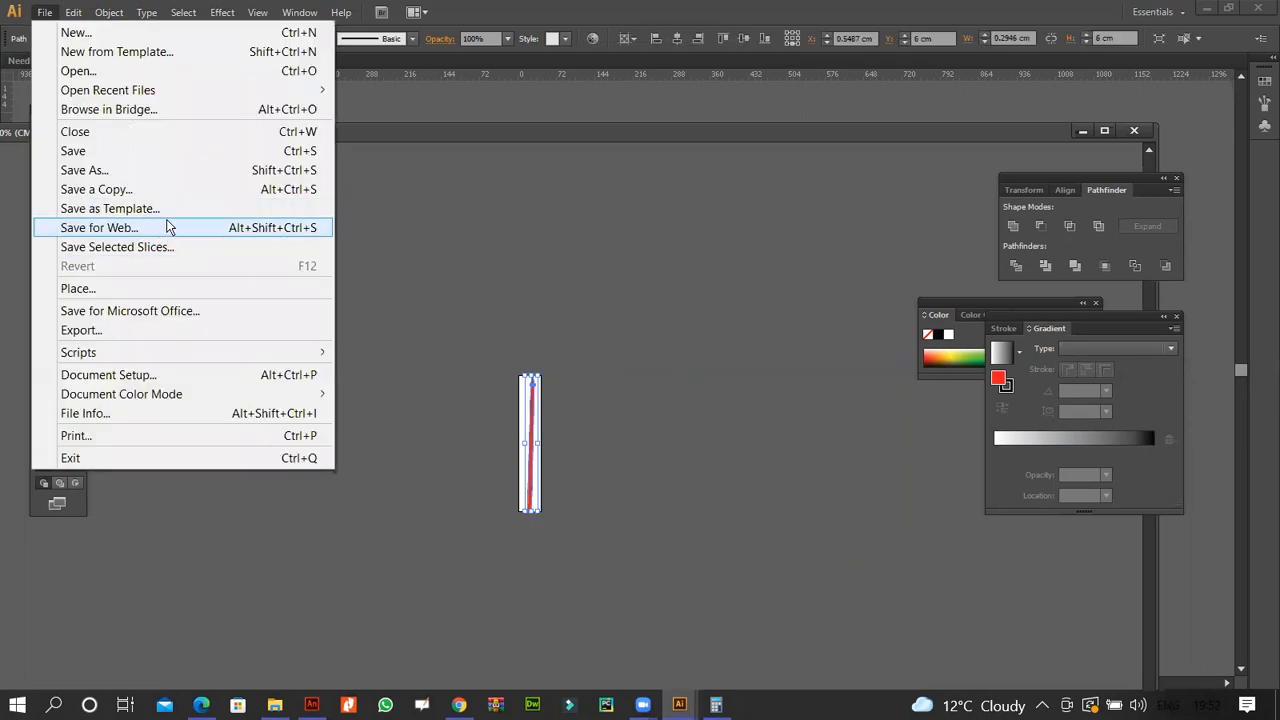
click(166, 227)
click(1040, 633)
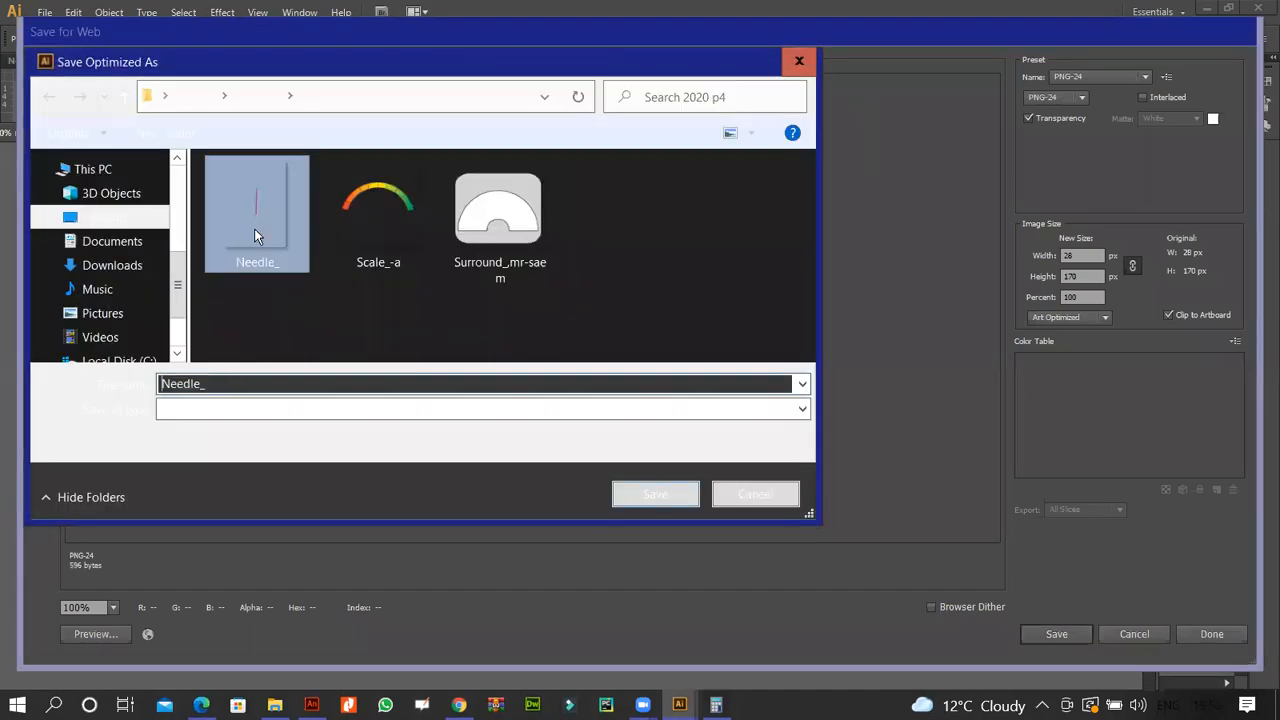
double_click(254, 228)
click(699, 374)
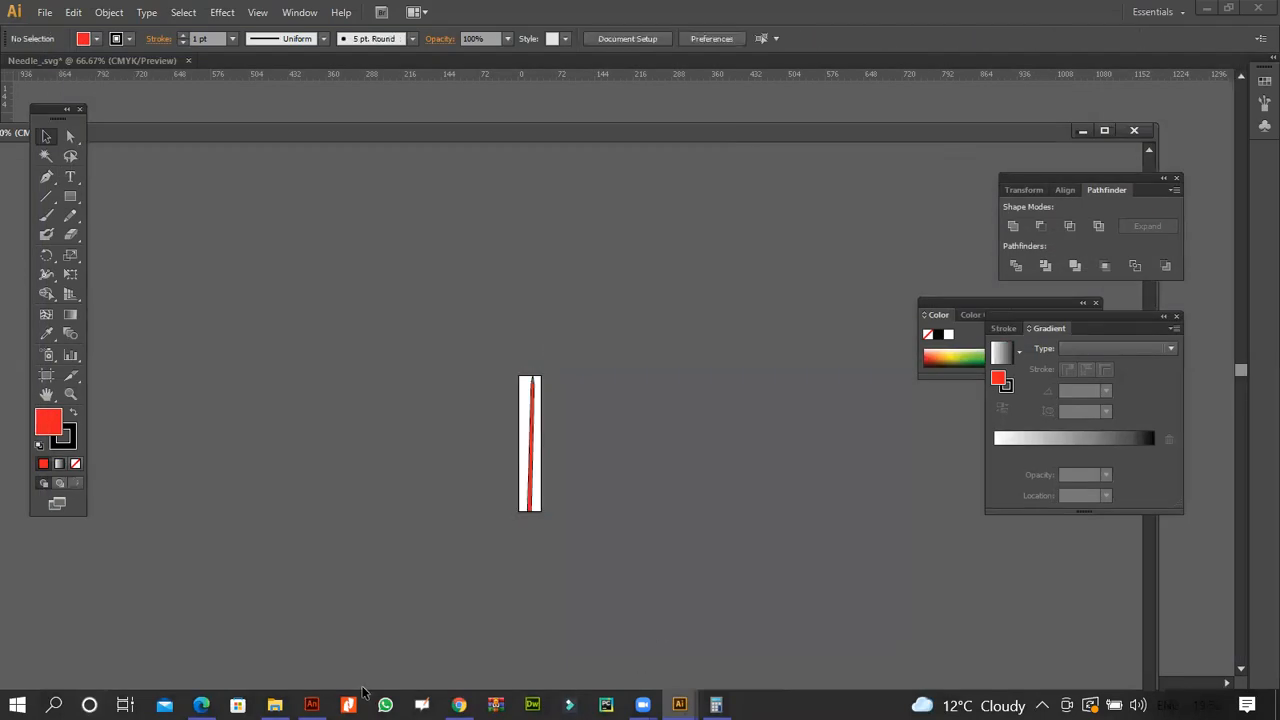
- Switch to Adobe Animate and rename Layer 2 as needle
click(308, 705)
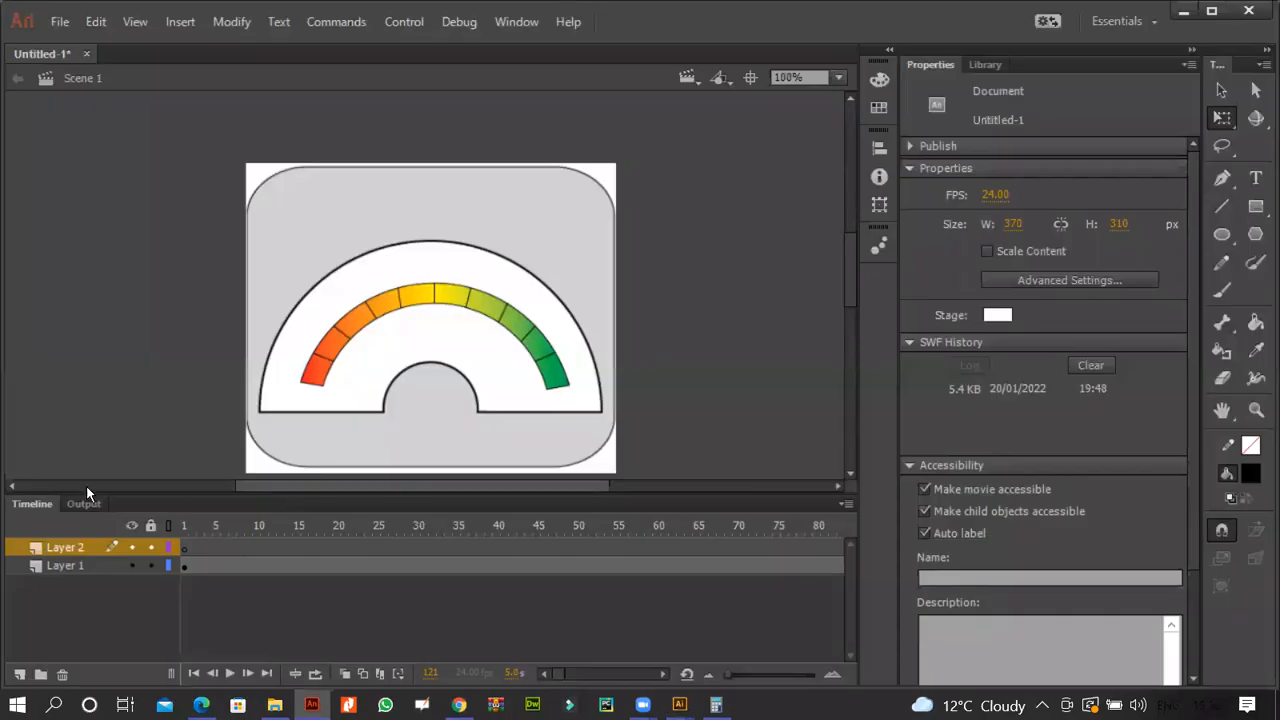
double_click(75, 545)
text(n)
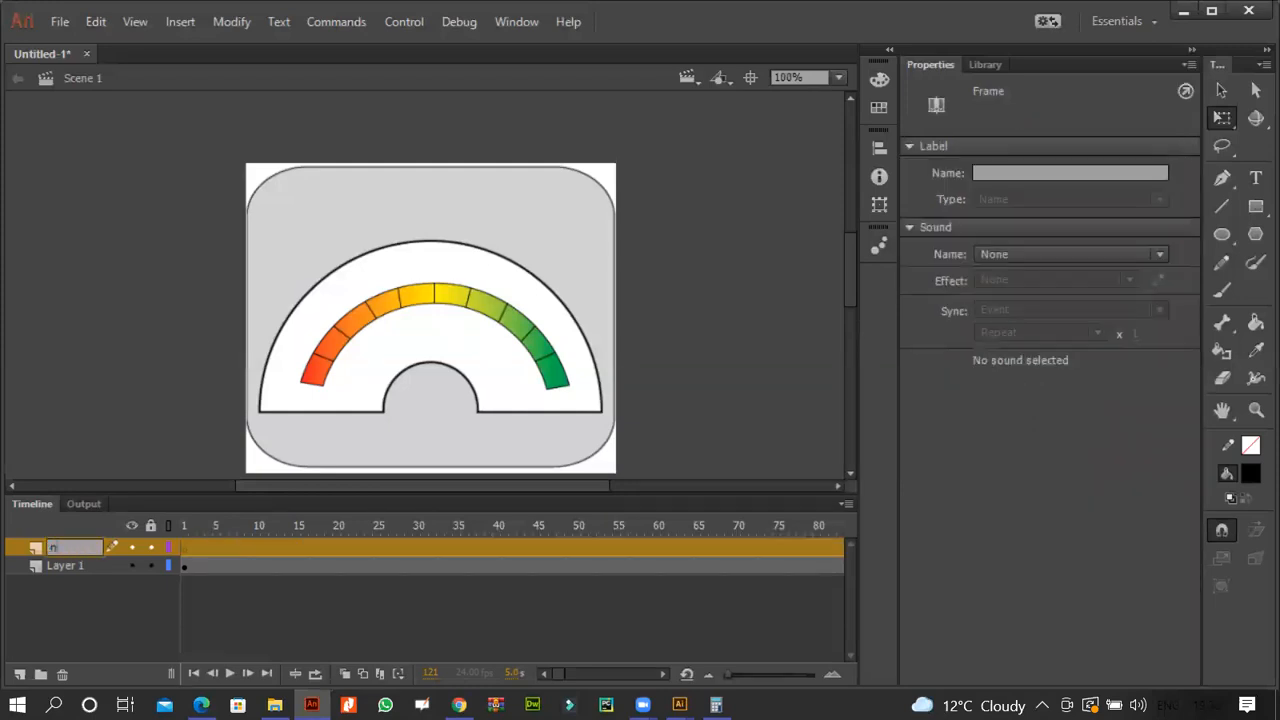
text(eedle)
click(52, 406)
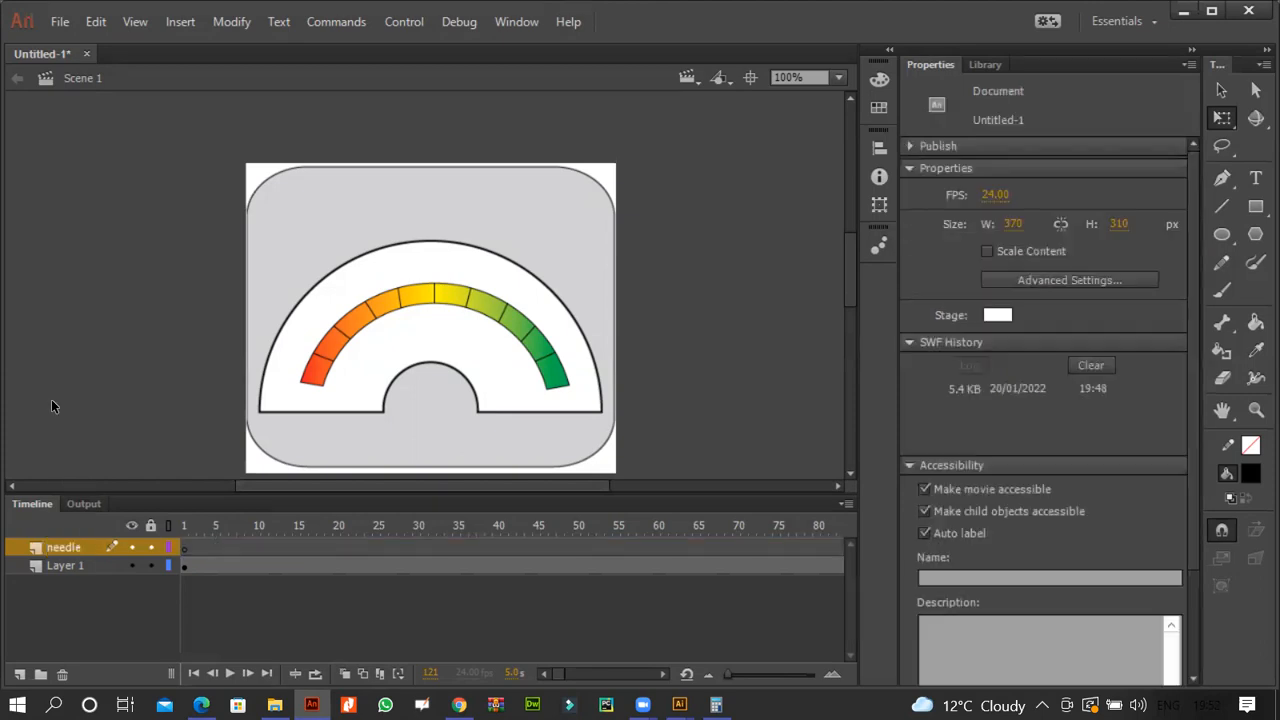
- Import the Needle_ PNG onto the needle layer, compare it with the meter pictures in the exam paper, and deselect it
key(ctrl+r)
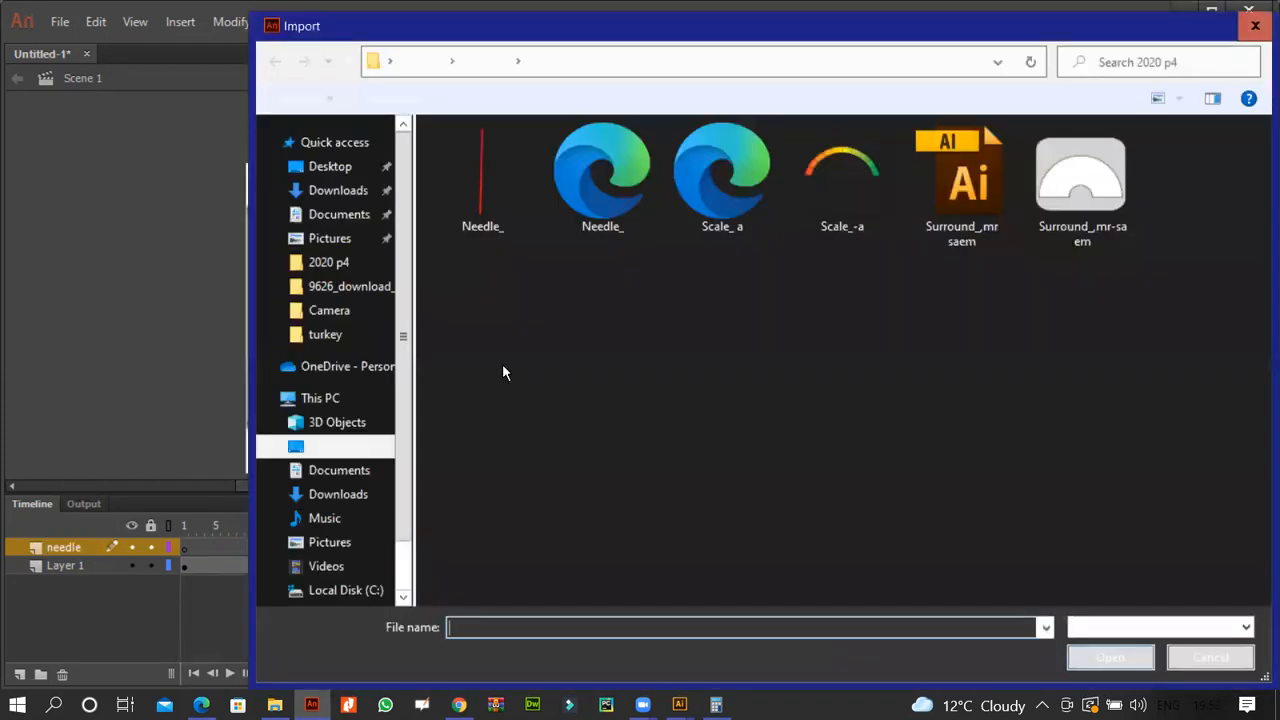
double_click(494, 205)
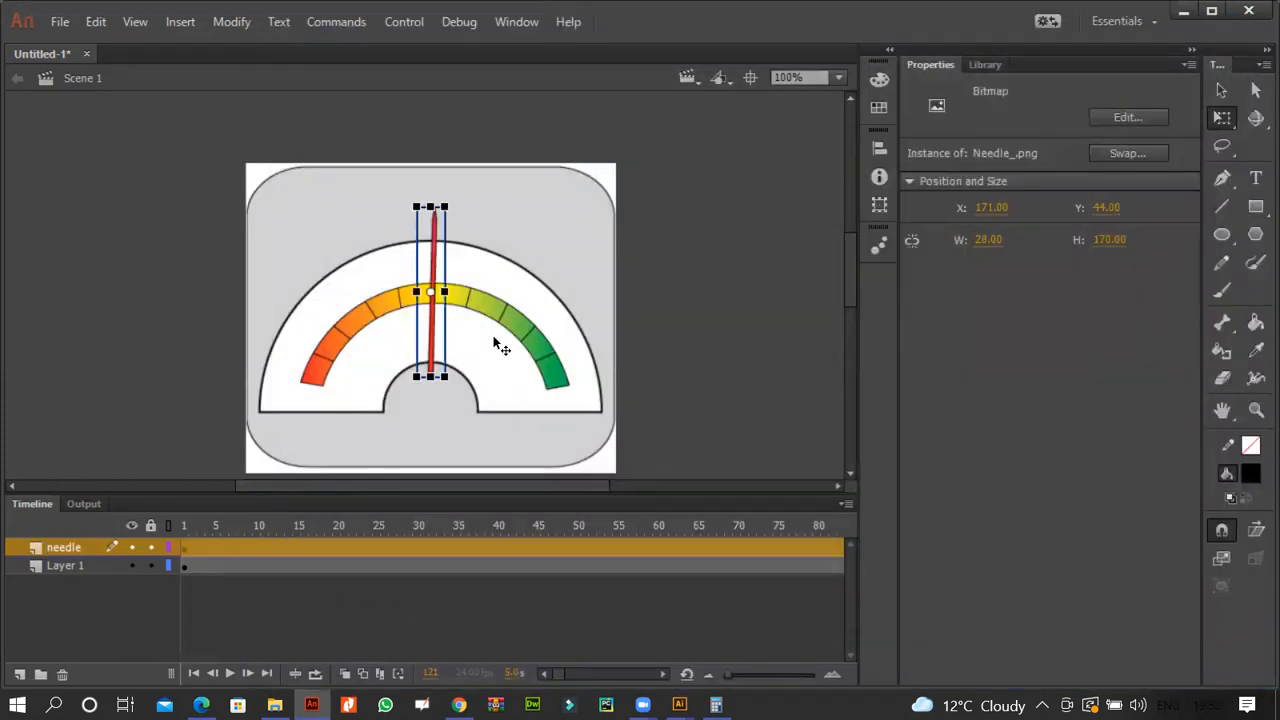
click(200, 705)
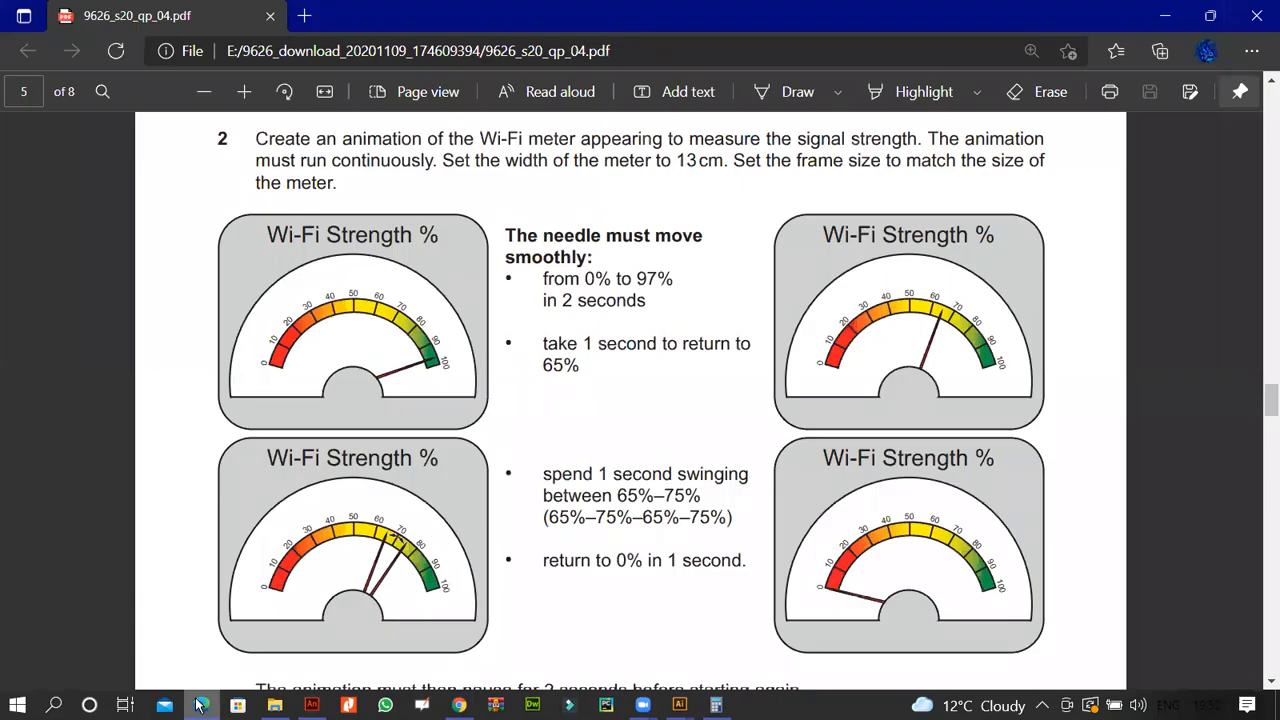
click(200, 705)
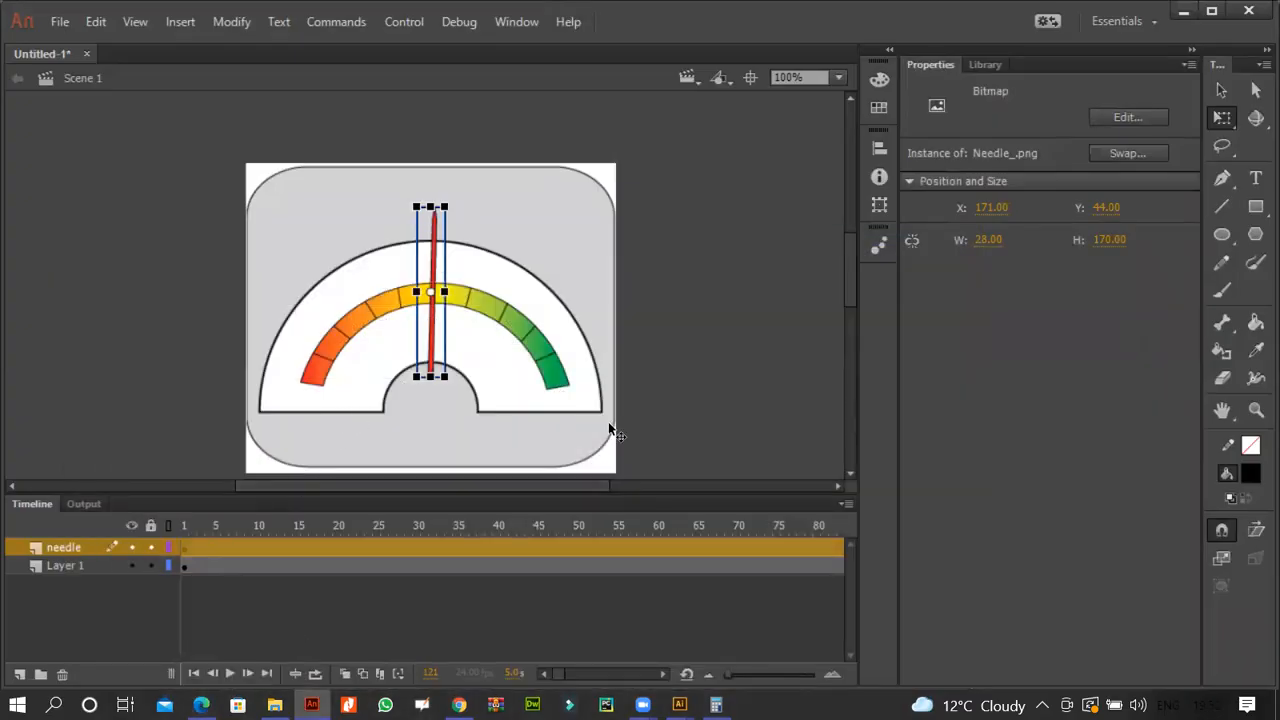
click(691, 362)
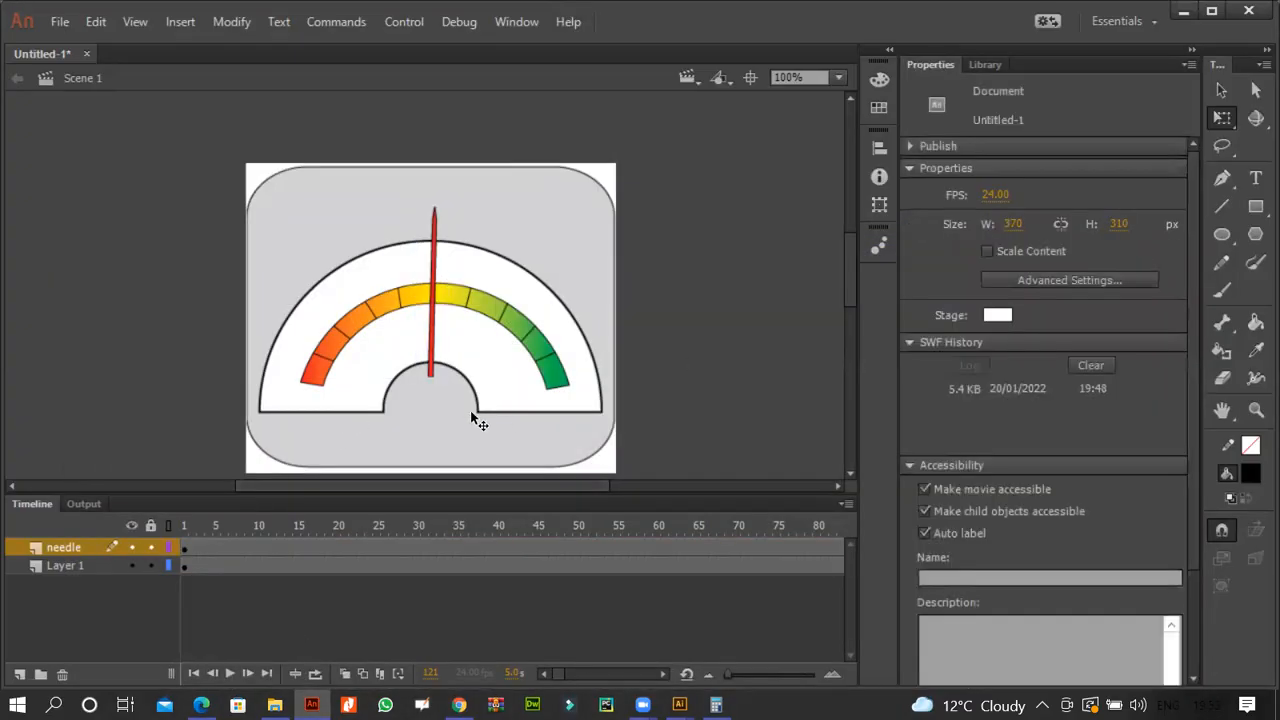
- Move the needle straight down to Y 83 so its lower end sits inside the meter's small semicircle
click(432, 374)
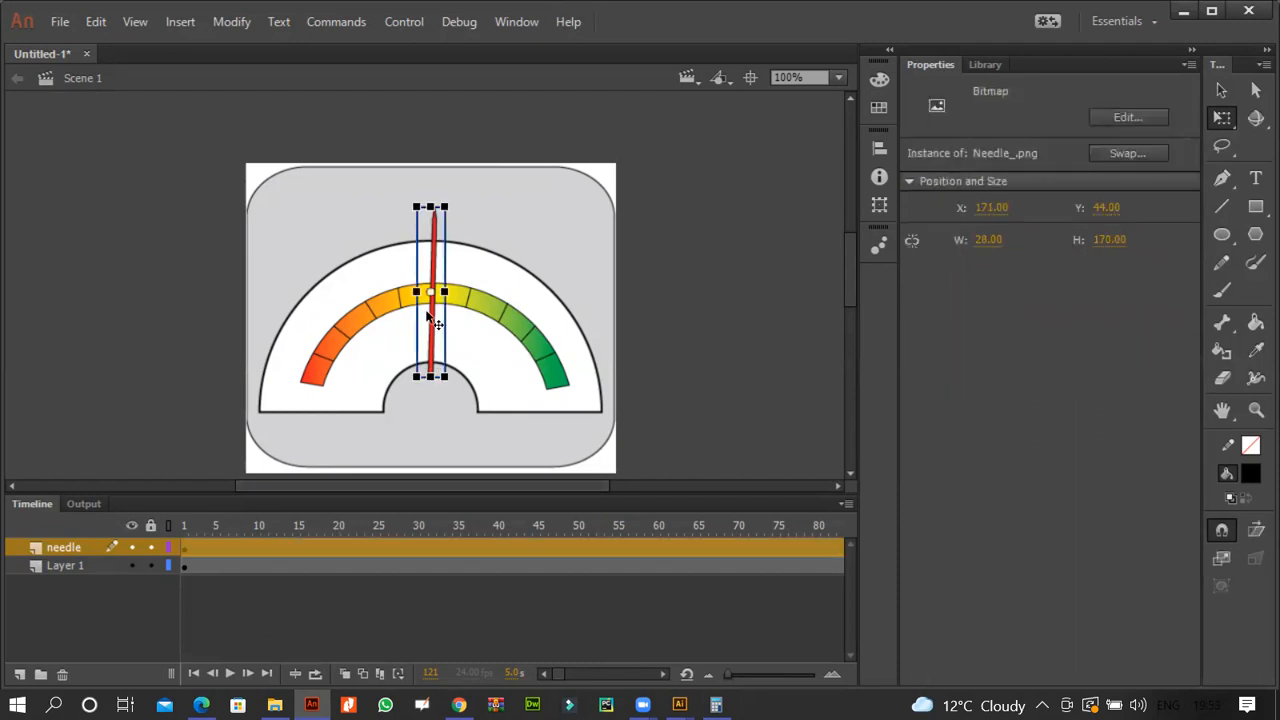
drag(436, 340, 434, 358)
key(Down)
key(Down)
key(Down)
key(Down)
key(Down)
key(Down)
key(Down)
key(Down)
key(Down)
key(Down)
key(Down)
key(Down)
key(Down)
key(Down)
key(Down)
key(Down)
key(Down)
key(Down)
key(Down)
key(Down)
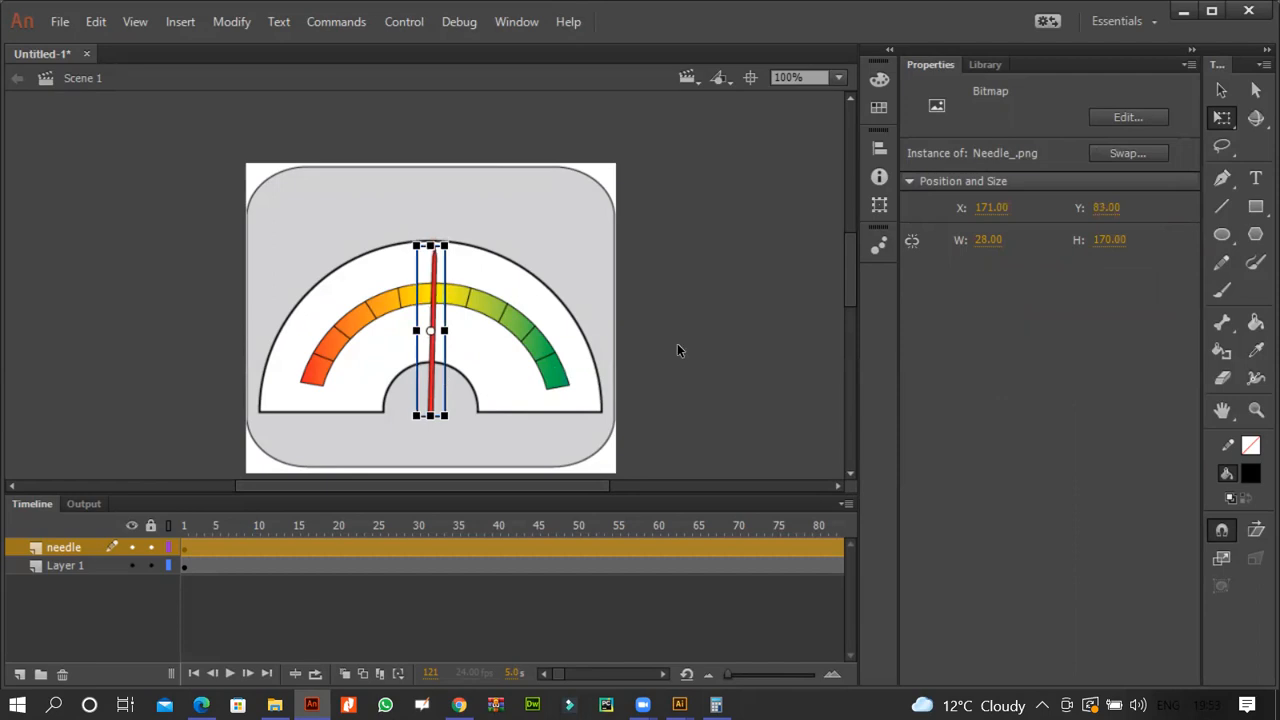
- Check the needle in the exam paper, then scale it to about 18 by 109.3 px and position it at Y 124
click(201, 704)
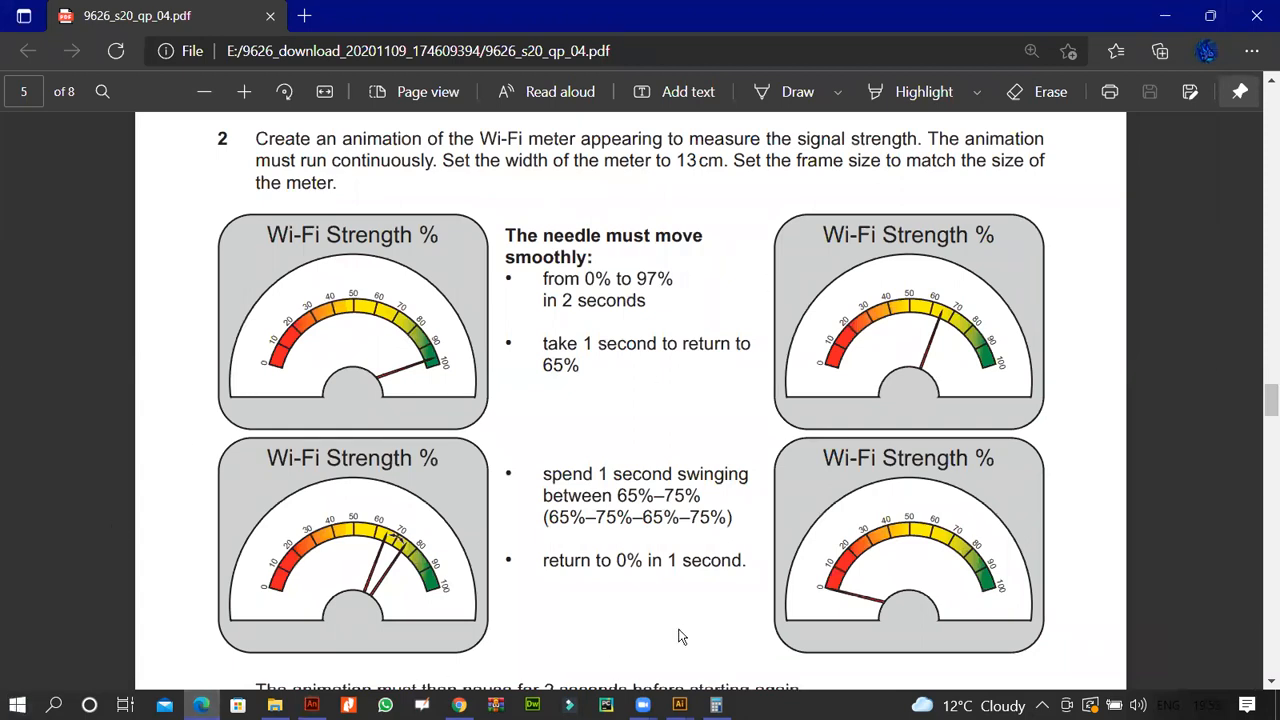
click(312, 704)
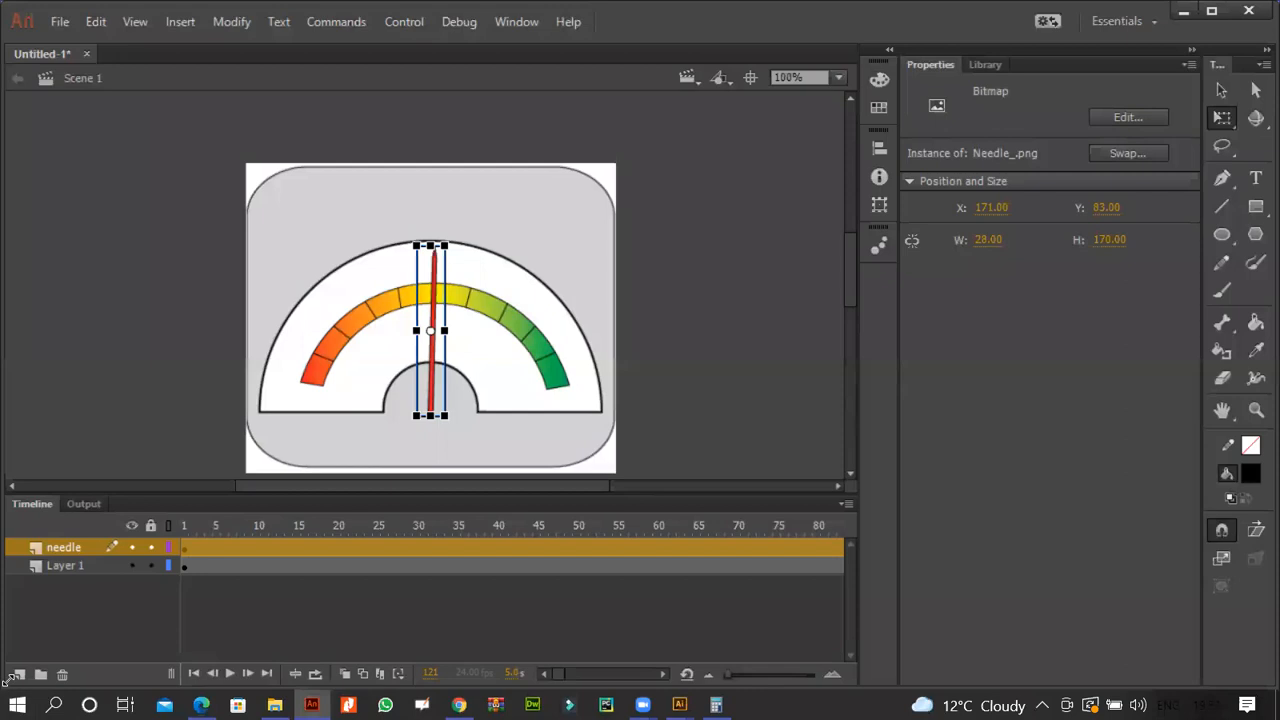
key(ctrl+equal)
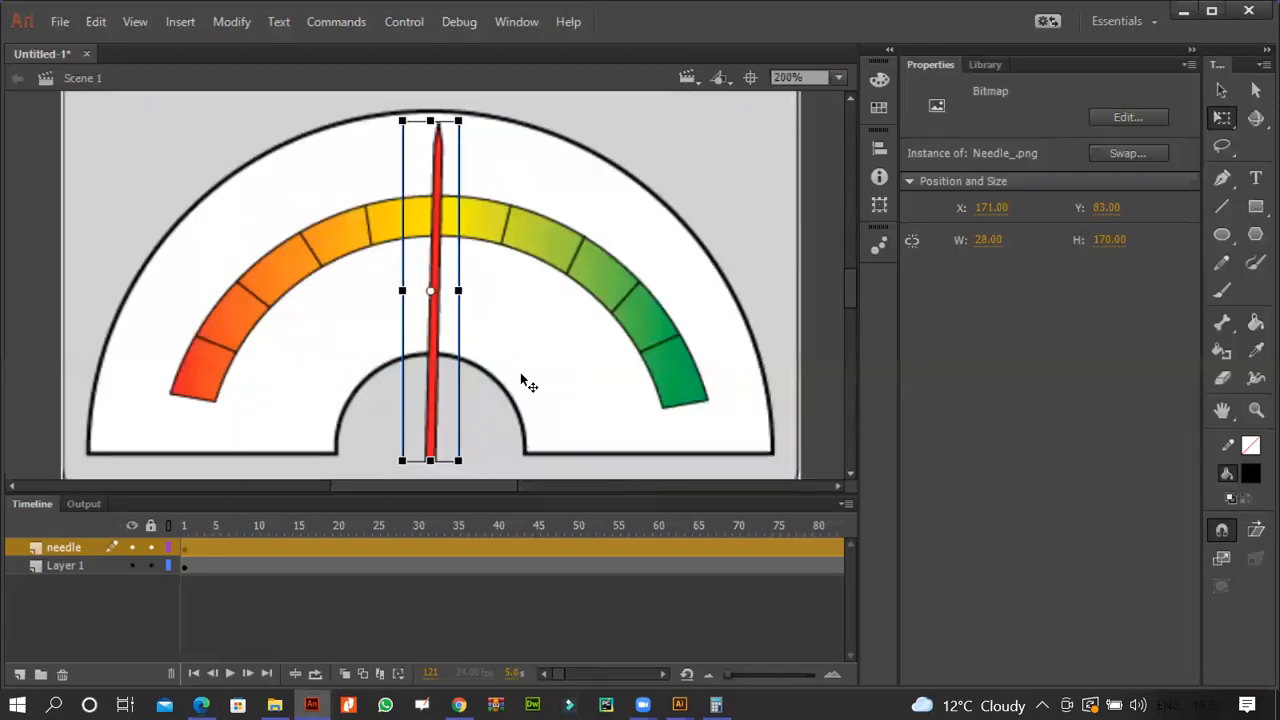
drag(458, 459, 446, 425)
key(Down)
key(Down)
key(Down)
key(Down)
key(Down)
key(Down)
key(Down)
key(Down)
key(Down)
key(Down)
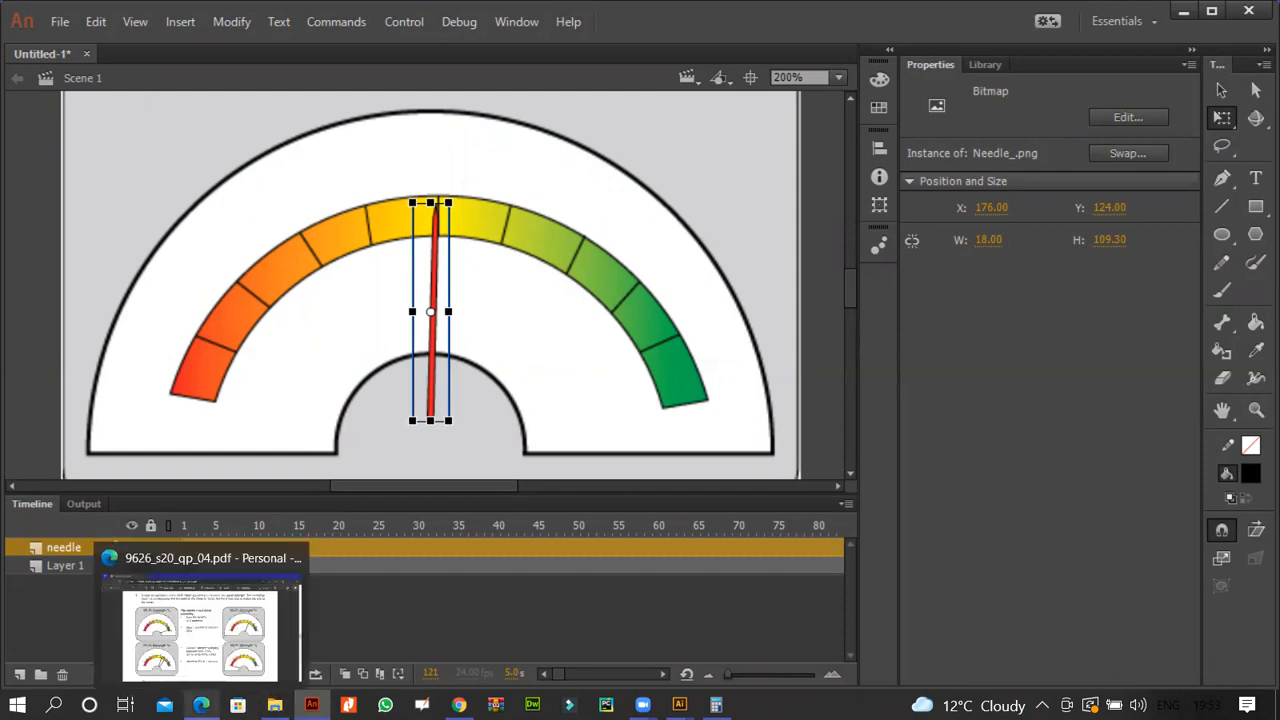
- Check the scale numbering in the exam paper, then switch to the coloured scale document in Illustrator and bring the whole arc into view
click(201, 705)
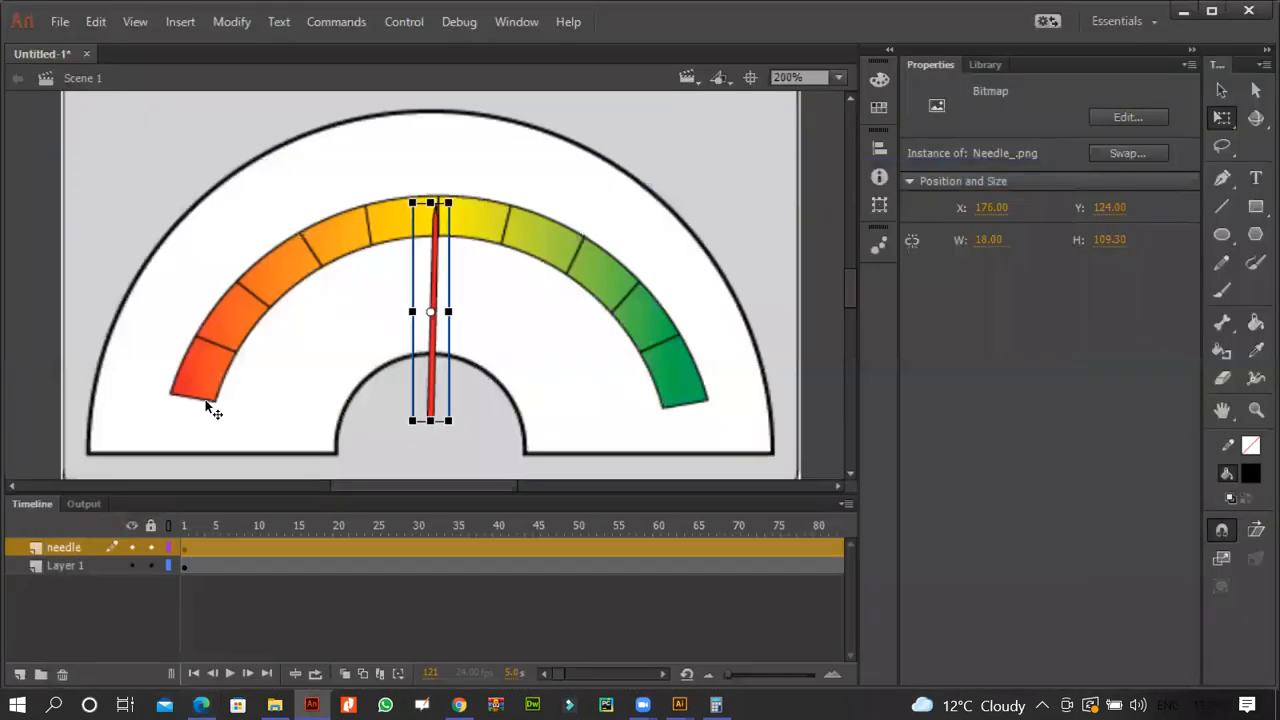
click(201, 705)
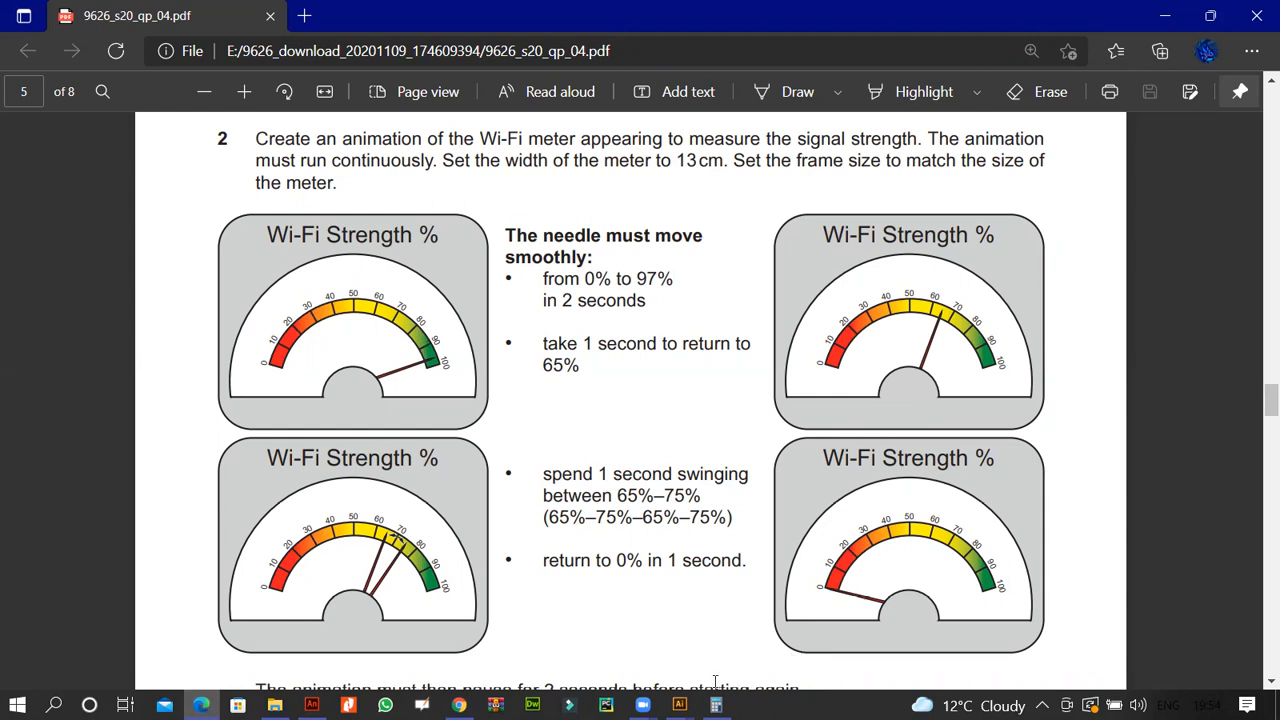
mouse_move(680, 704)
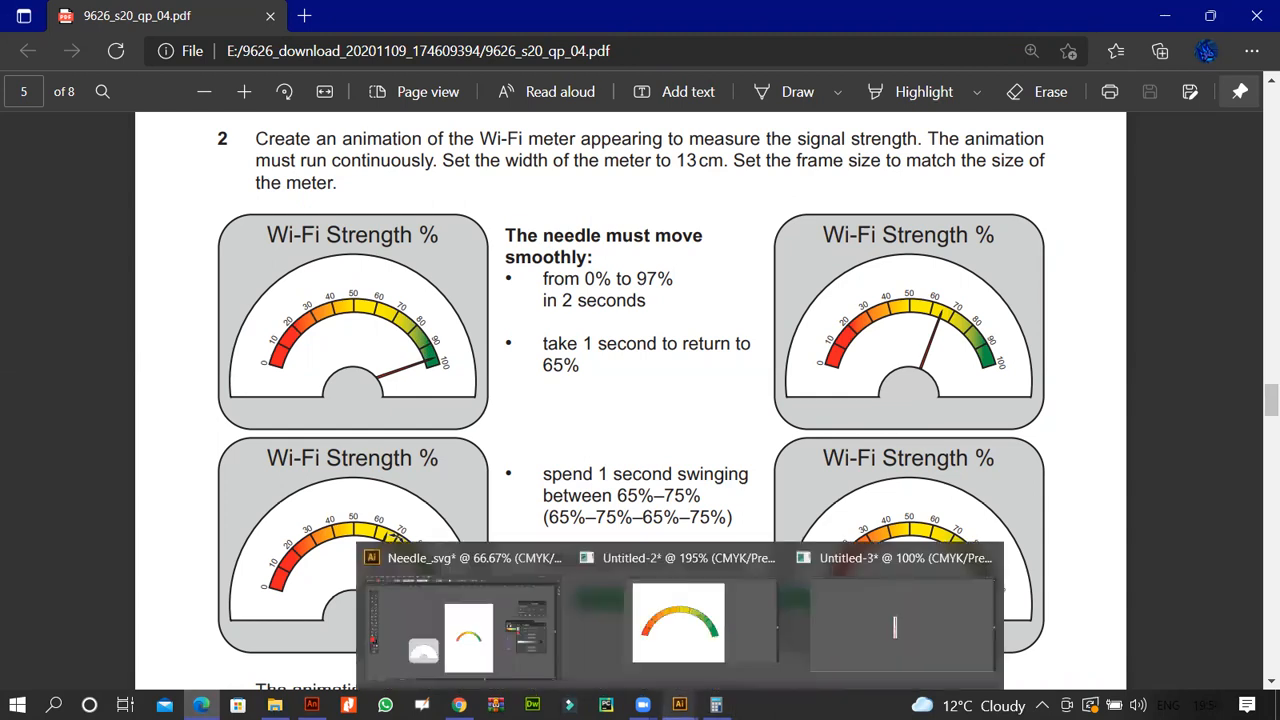
click(678, 622)
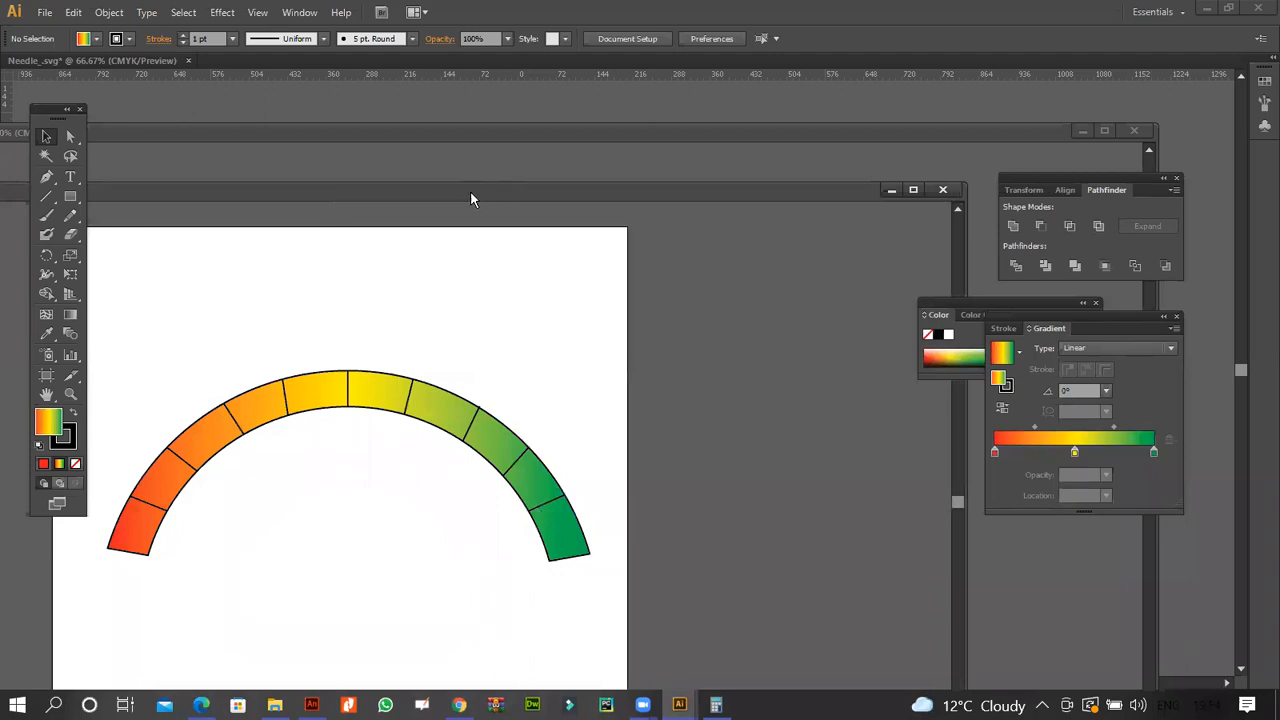
double_click(481, 195)
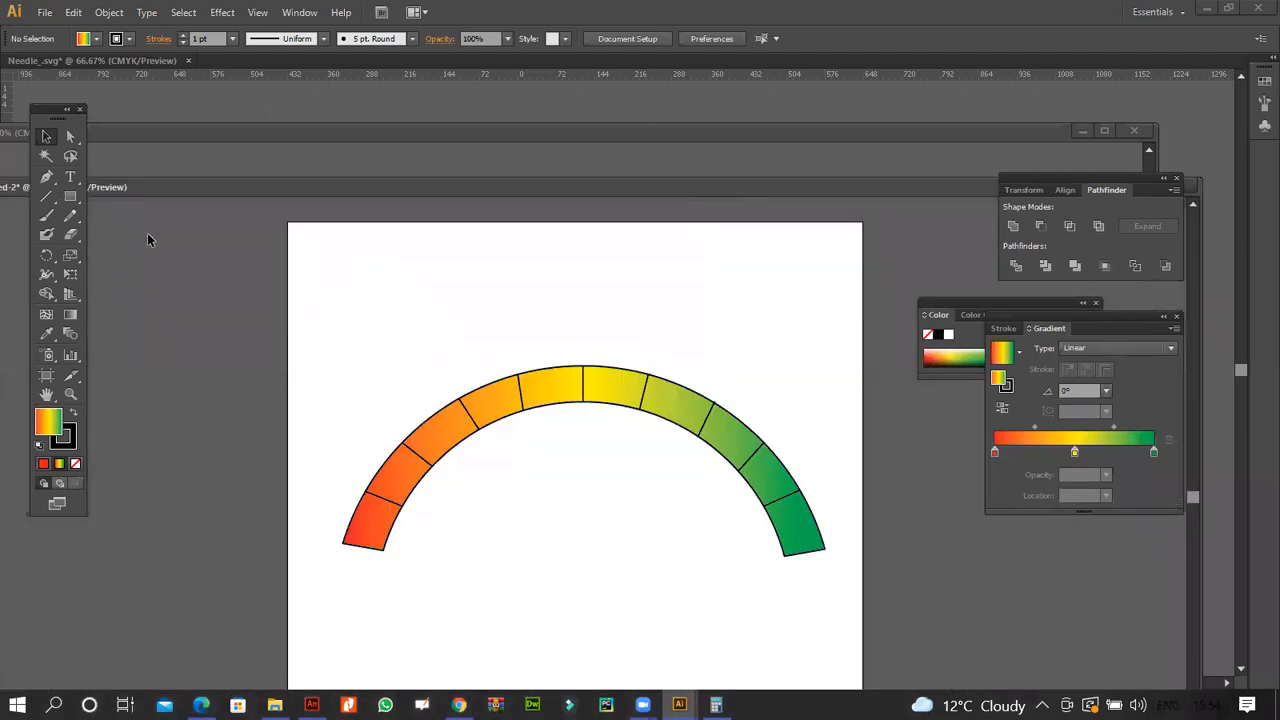
- Duplicate the coloured scale and add path type along the copy's outer edge with 0, 10 and 20 spaced apart
drag(310, 307, 843, 568)
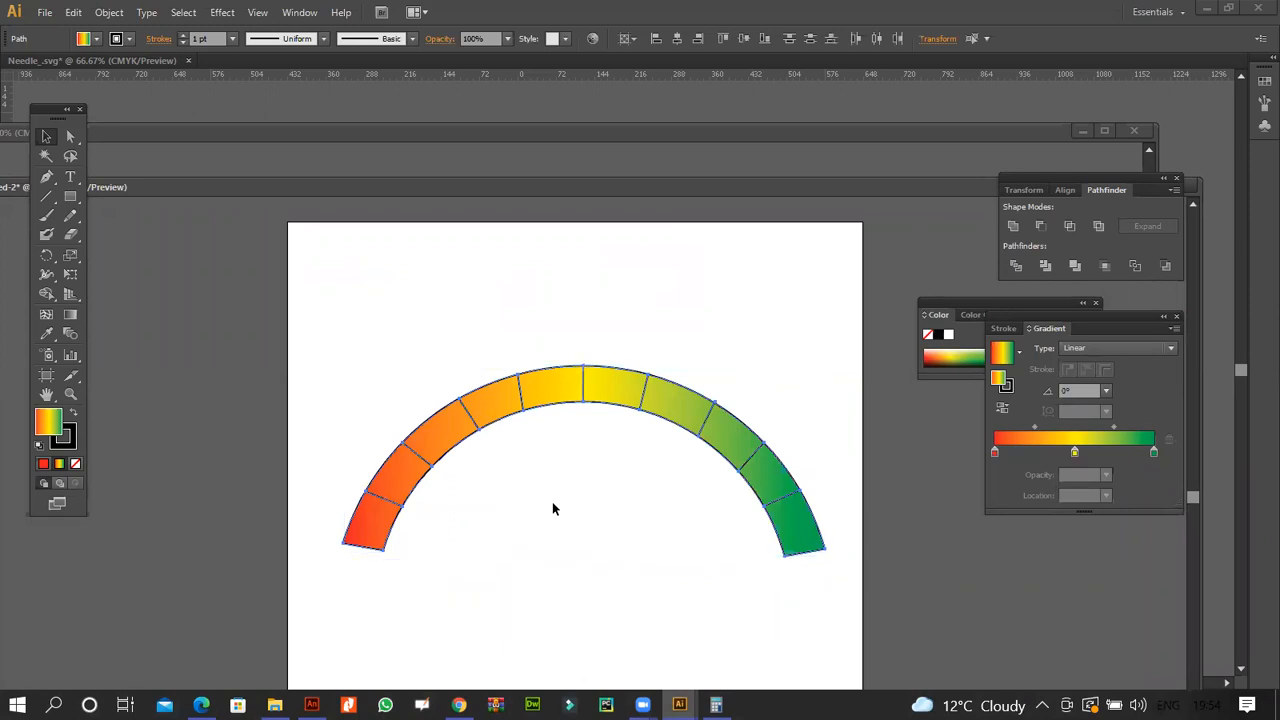
key(ctrl+v)
click(70, 176)
drag(70, 178, 131, 214)
click(311, 537)
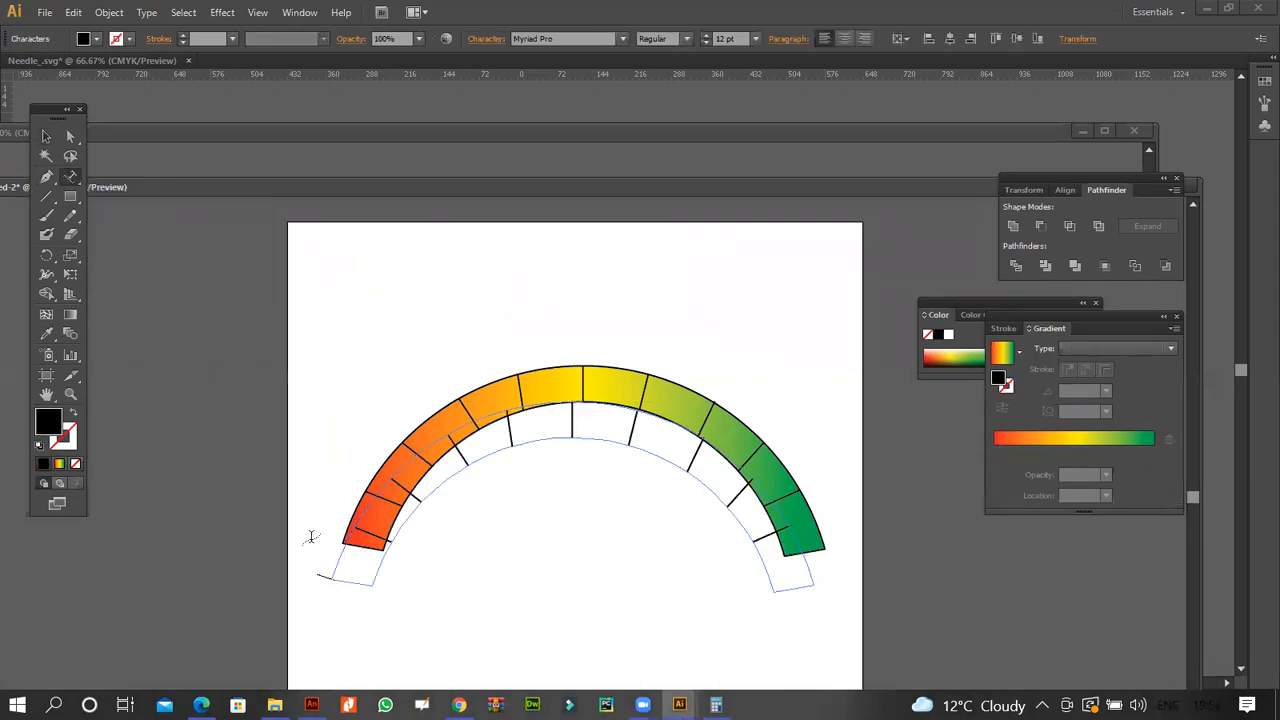
text(01020)
- Move the path type so its curve matches the coloured scale's outer edge with 0, 10 and 20 outside it, then deselect
click(45, 136)
key(Up)
key(Up)
key(Up)
key(Up)
key(Up)
key(Up)
key(Up)
key(Up)
key(Up)
key(Up)
key(Up)
key(Up)
key(Up)
key(Up)
key(Up)
key(Up)
key(Up)
key(Up)
key(Up)
key(Up)
key(Down)
key(Right)
key(Right)
key(Right)
key(Right)
key(Right)
key(Right)
key(Right)
key(Right)
key(Right)
key(Right)
key(Right)
key(Right)
key(Right)
key(Right)
key(Right)
key(Right)
key(Right)
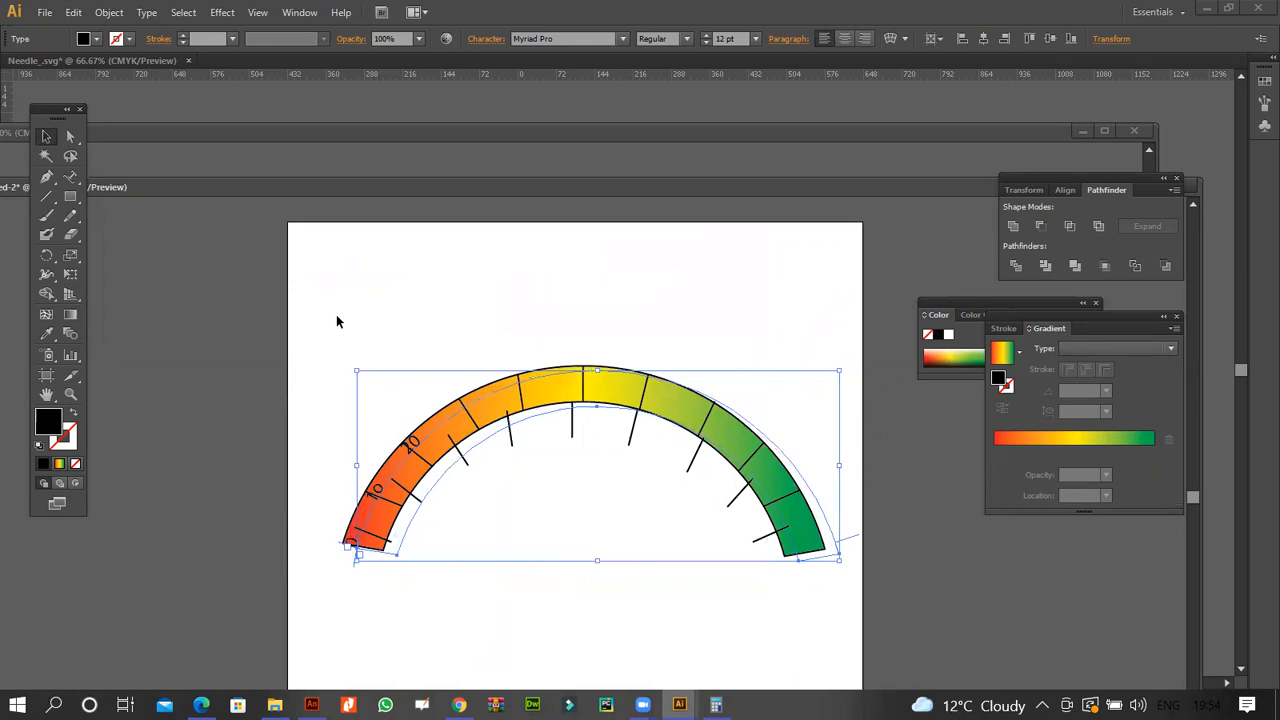
key(Left)
key(Left)
key(Left)
key(Left)
key(Left)
key(Left)
key(Left)
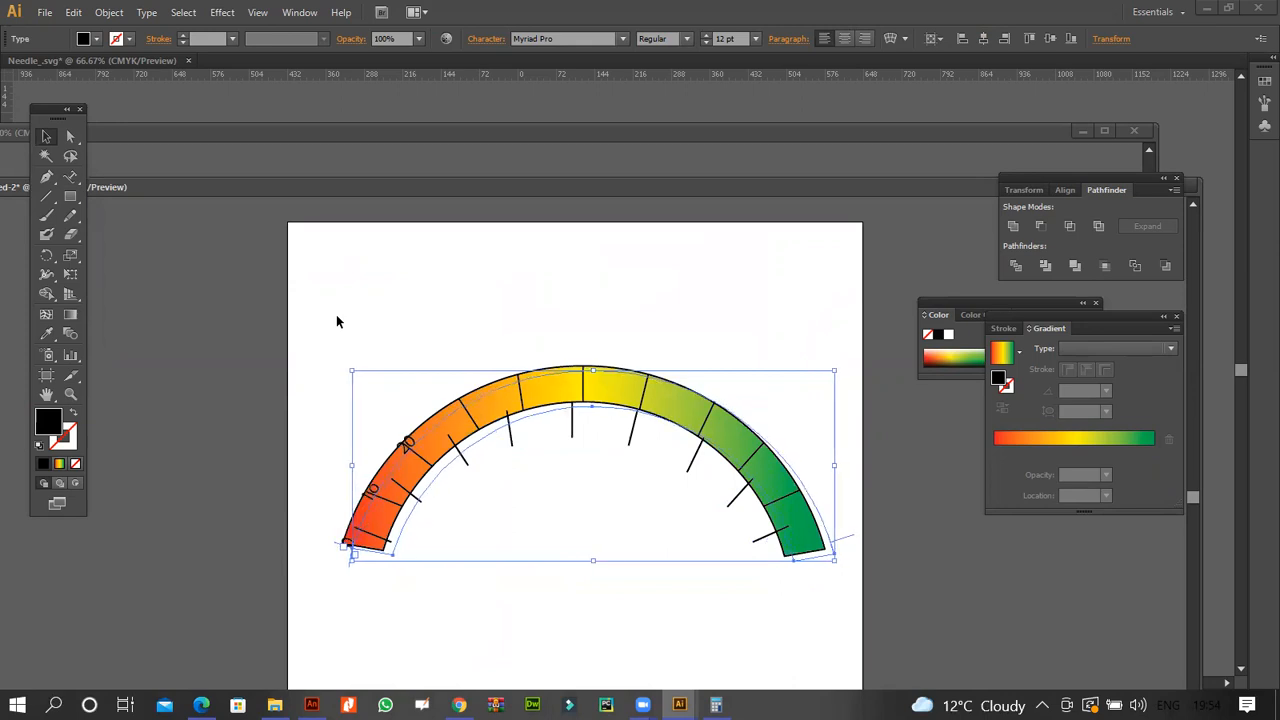
key(Up)
key(Up)
key(Up)
key(Up)
key(Left)
key(Left)
key(Left)
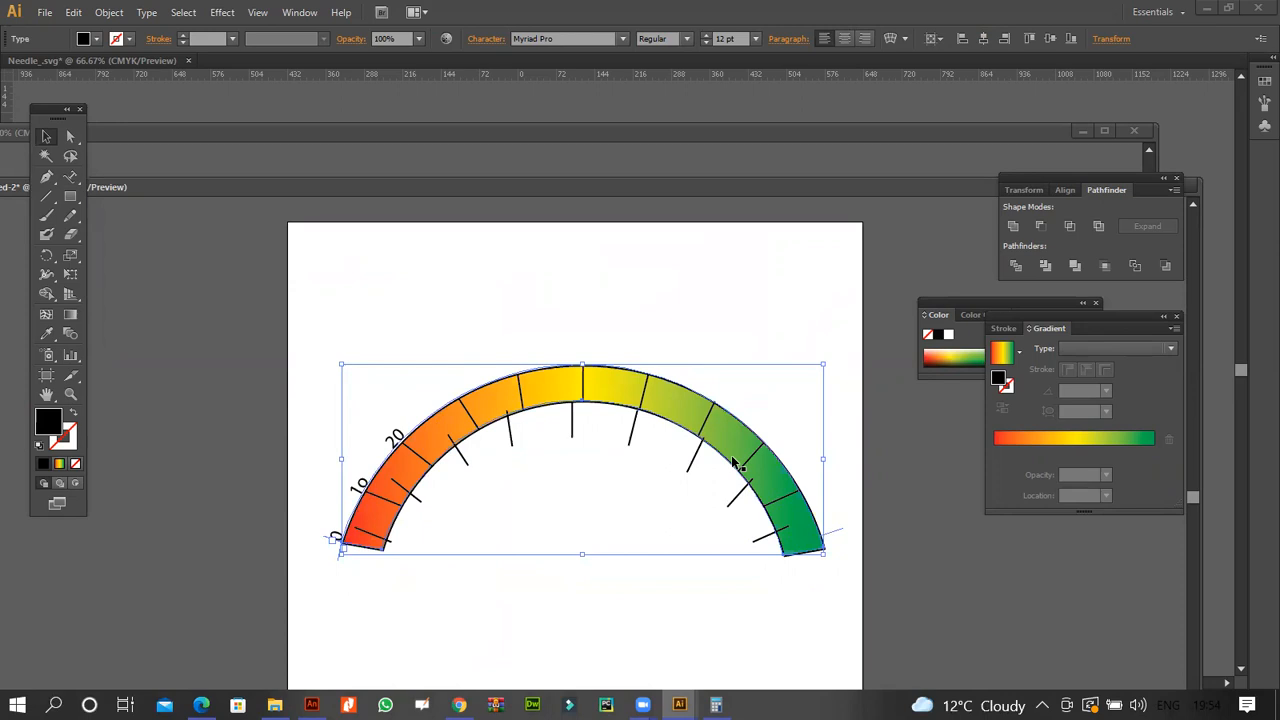
click(292, 511)
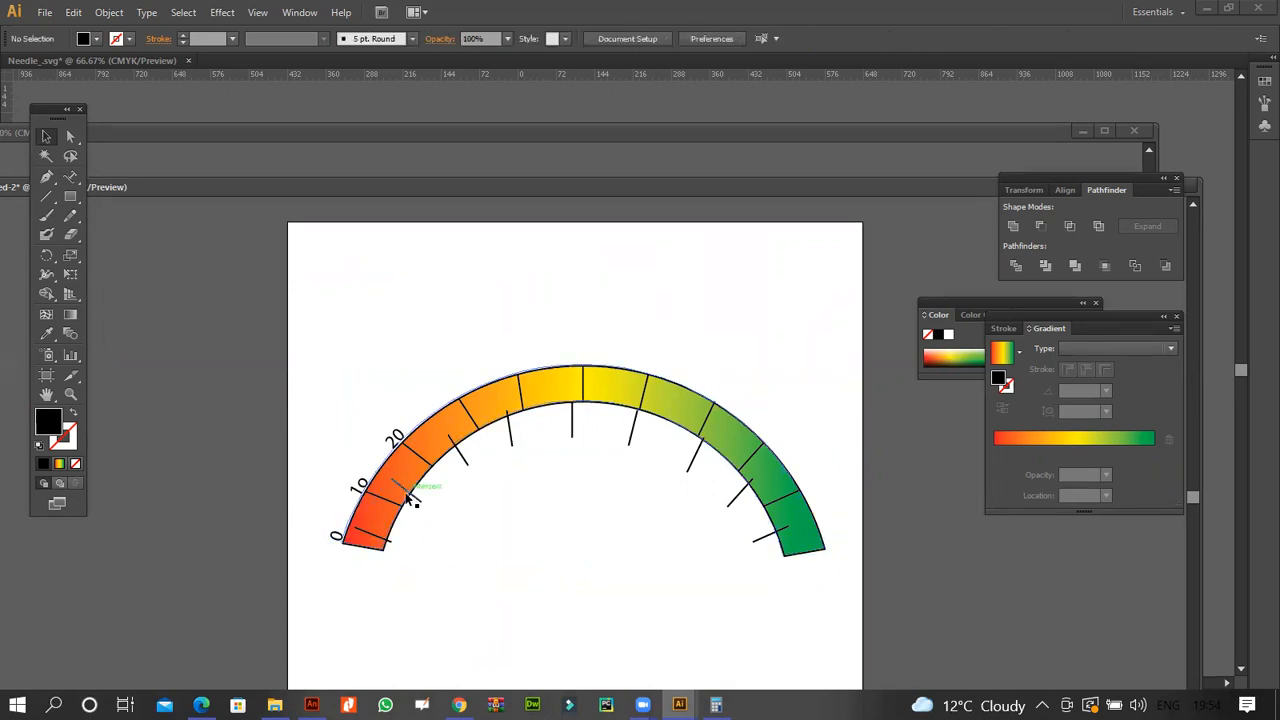
- Delete the duplicate division lines left over from the copied scale, except the one nearest 0
click(411, 500)
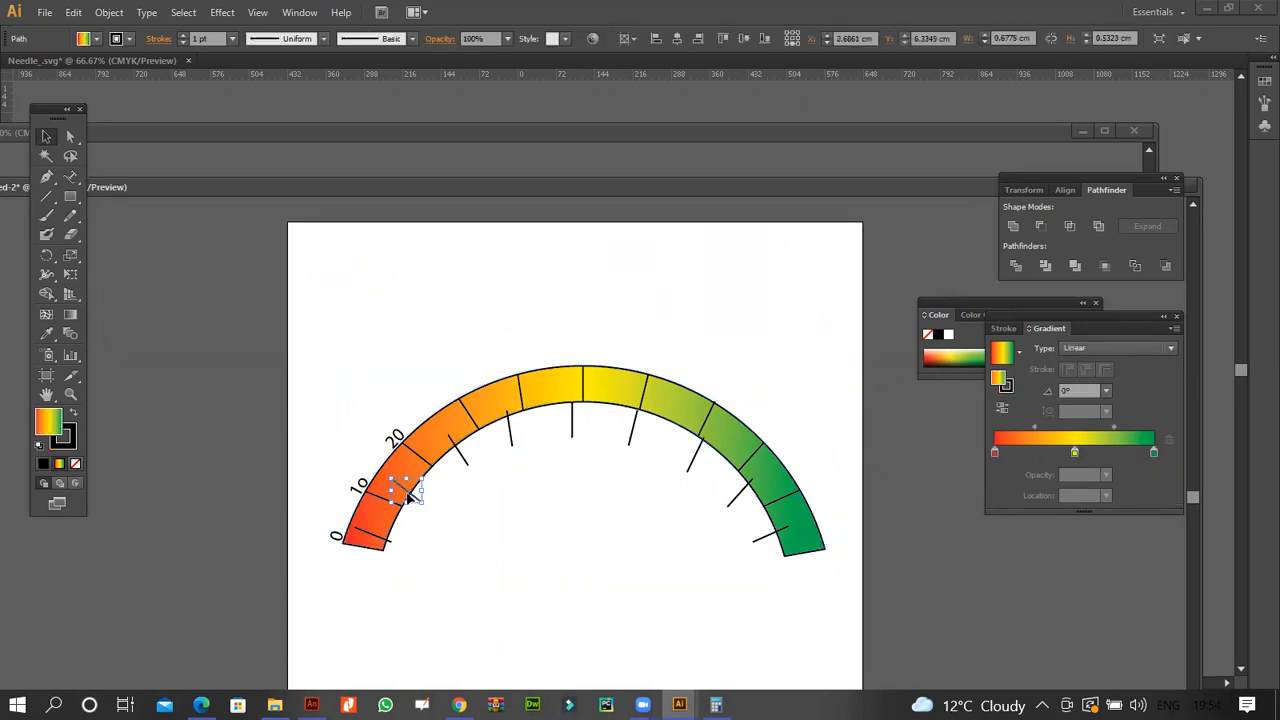
key(Delete)
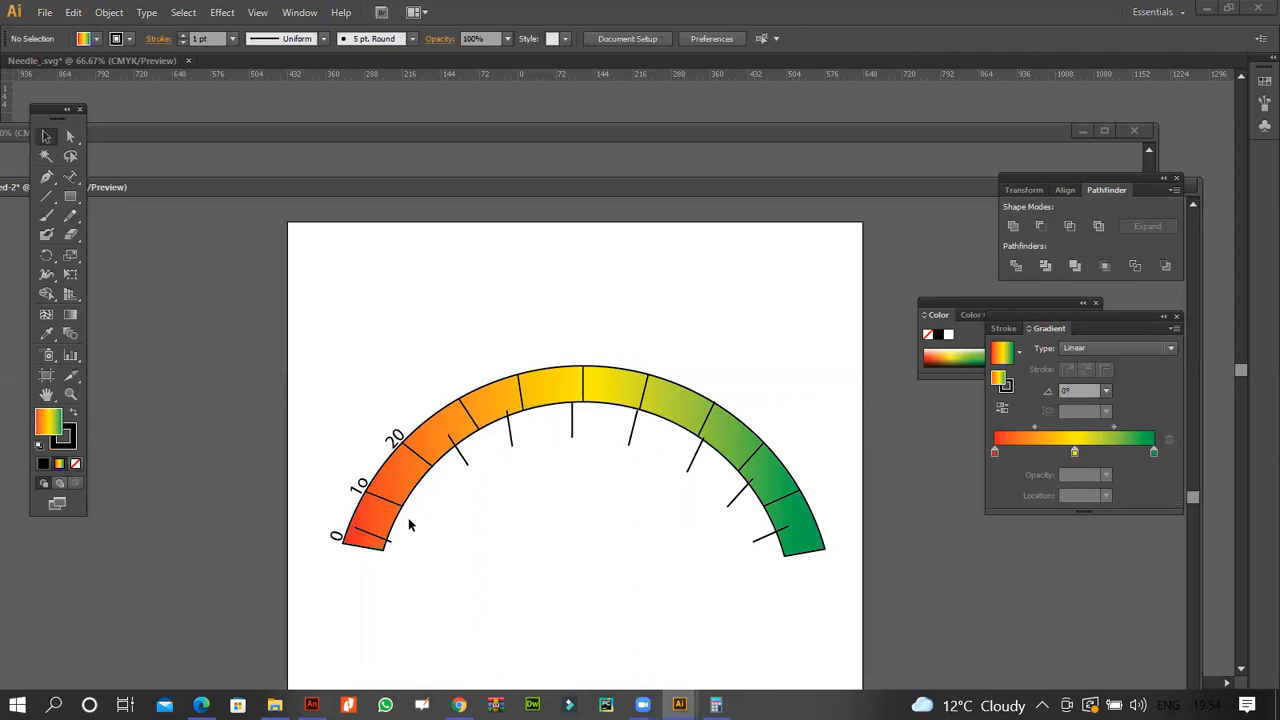
click(391, 539)
click(510, 428)
key(Delete)
click(574, 430)
key(Delete)
click(627, 443)
key(Delete)
click(694, 456)
key(Delete)
click(739, 496)
key(Delete)
click(757, 530)
key(Delete)
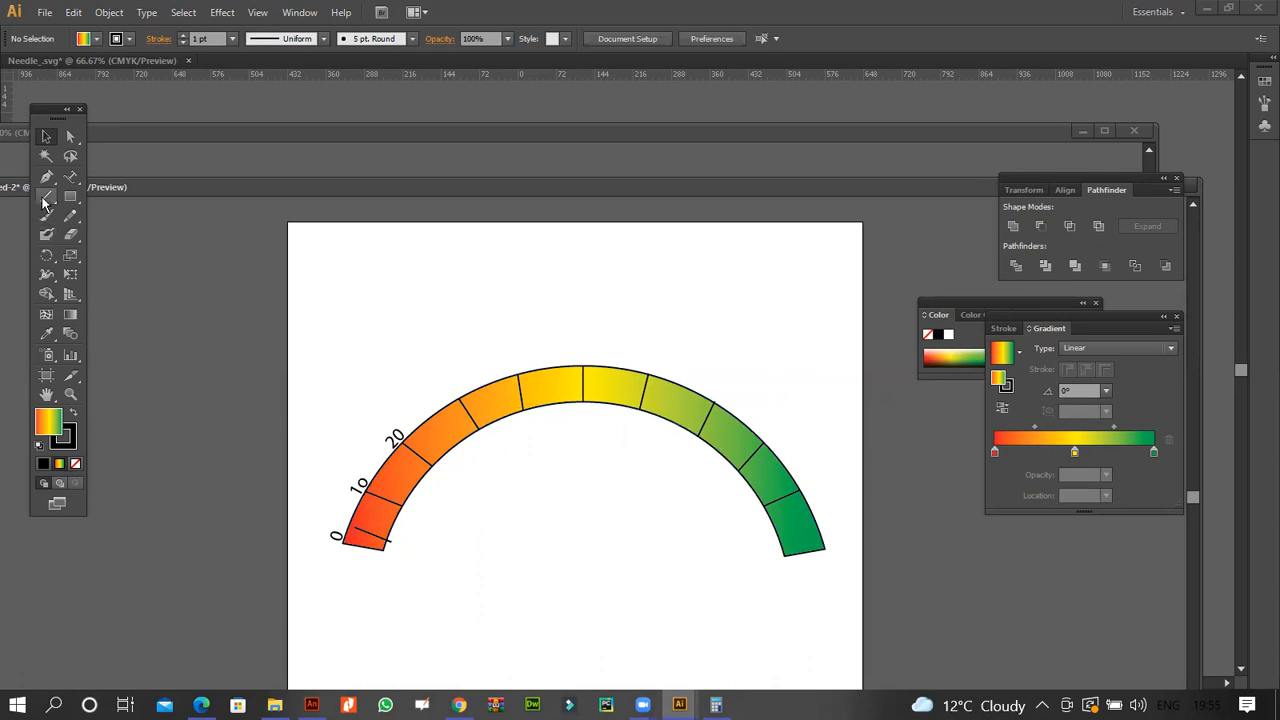
- Continue the path type after 20 with 30, 40 and 50, spacing each number to meet its division line
click(70, 176)
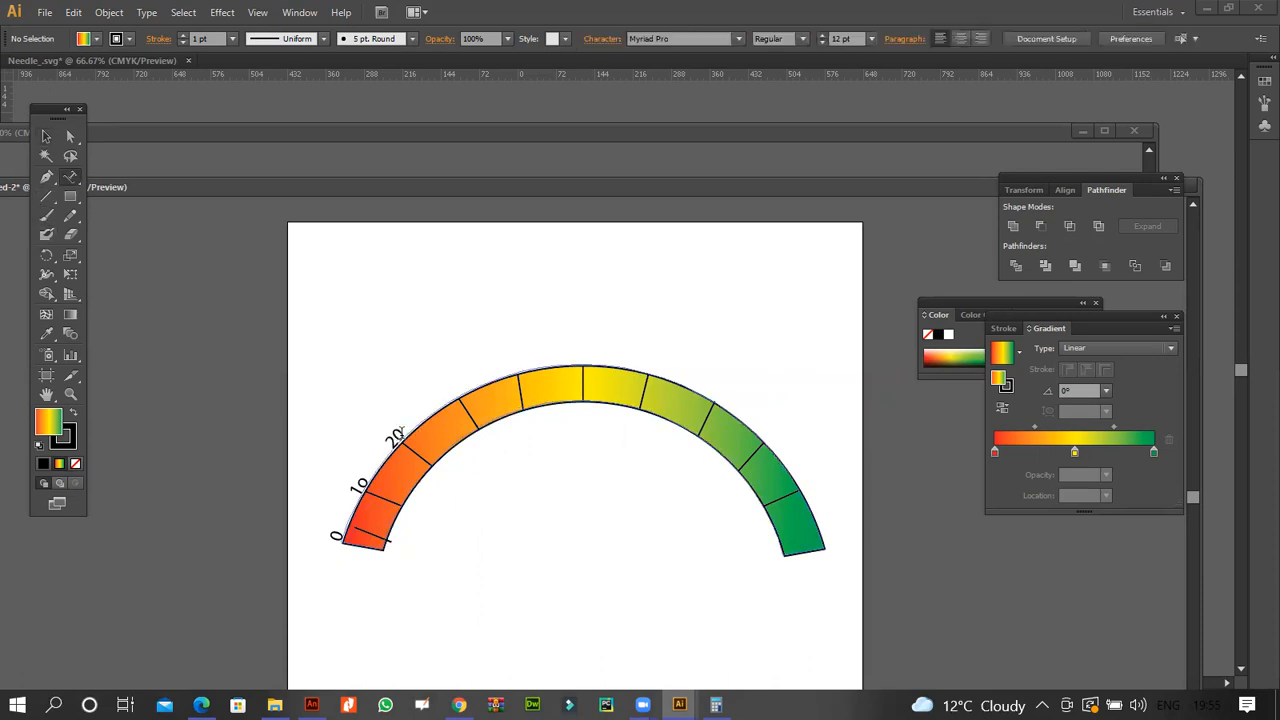
click(399, 432)
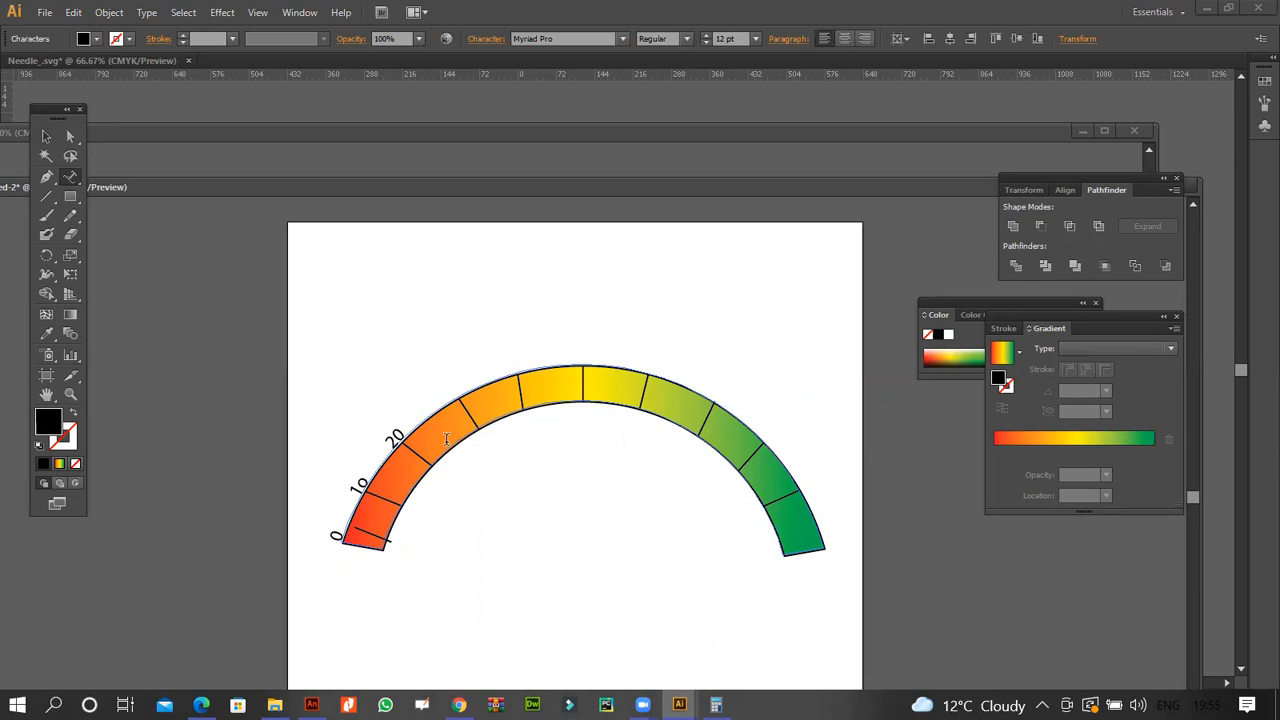
text(30)
drag(427, 407, 457, 386)
click(459, 387)
text(40)
text(50)
click(551, 361)
- Nudge the path type numbers up slightly so they clear the coloured scale's outer edge, then deselect them
click(46, 136)
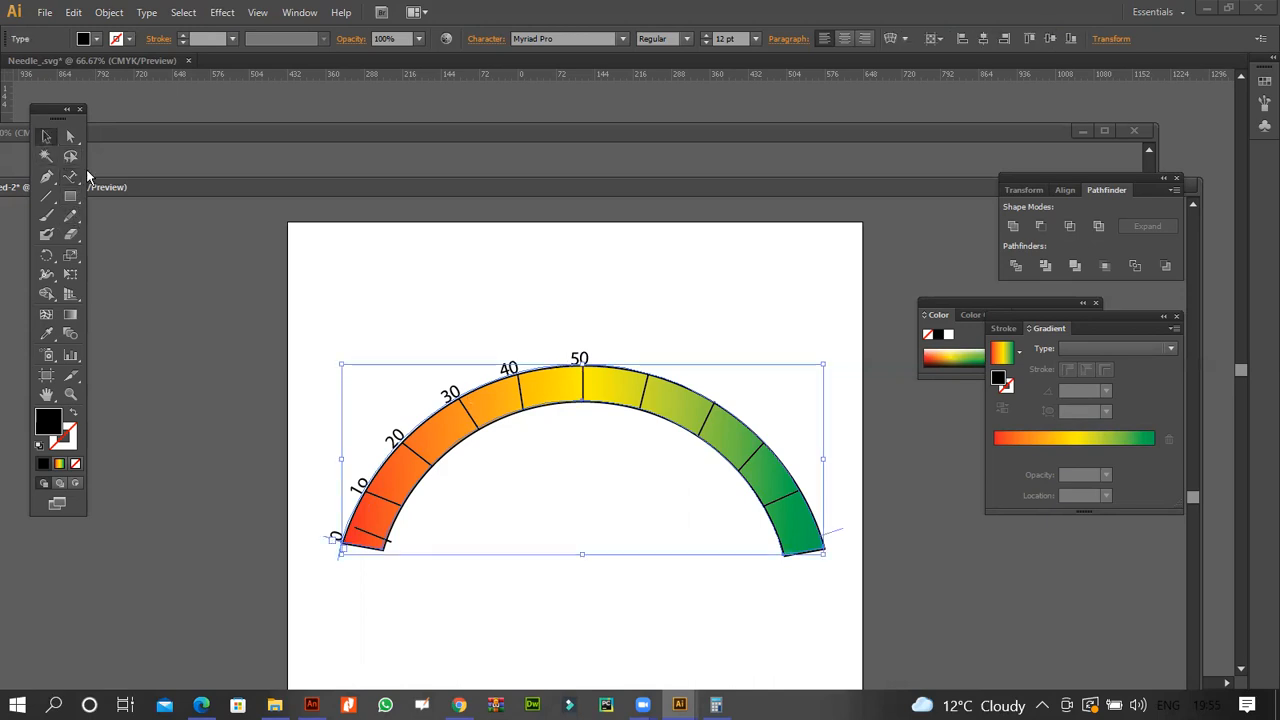
key(Up)
key(Up)
key(Up)
key(Up)
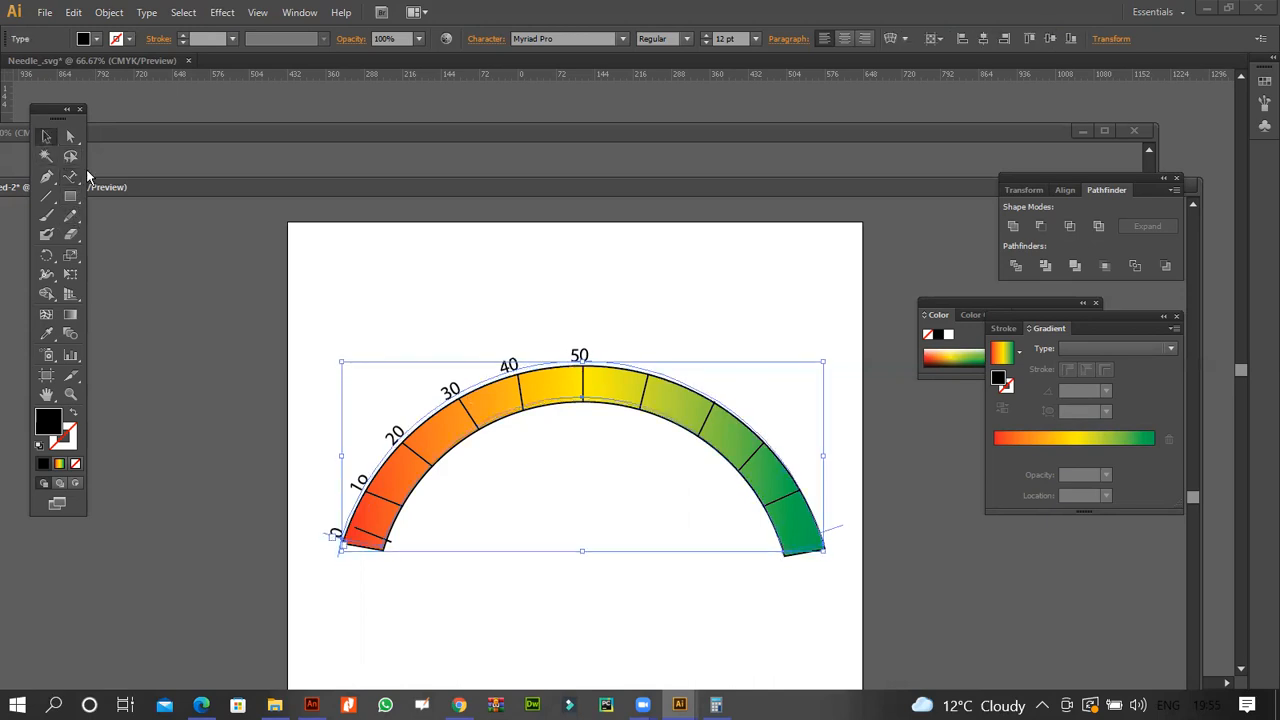
click(184, 442)
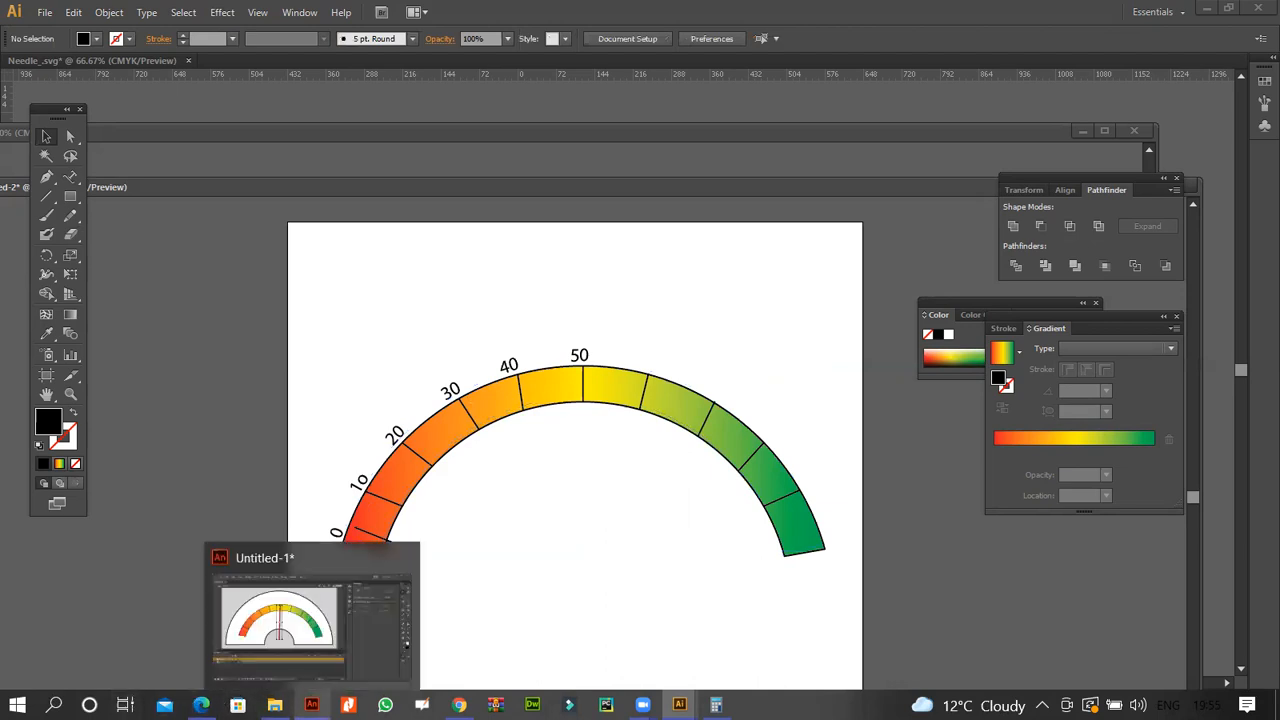
- Check the required needle movement times in the exam paper and switch to the meter document in Animate
click(312, 705)
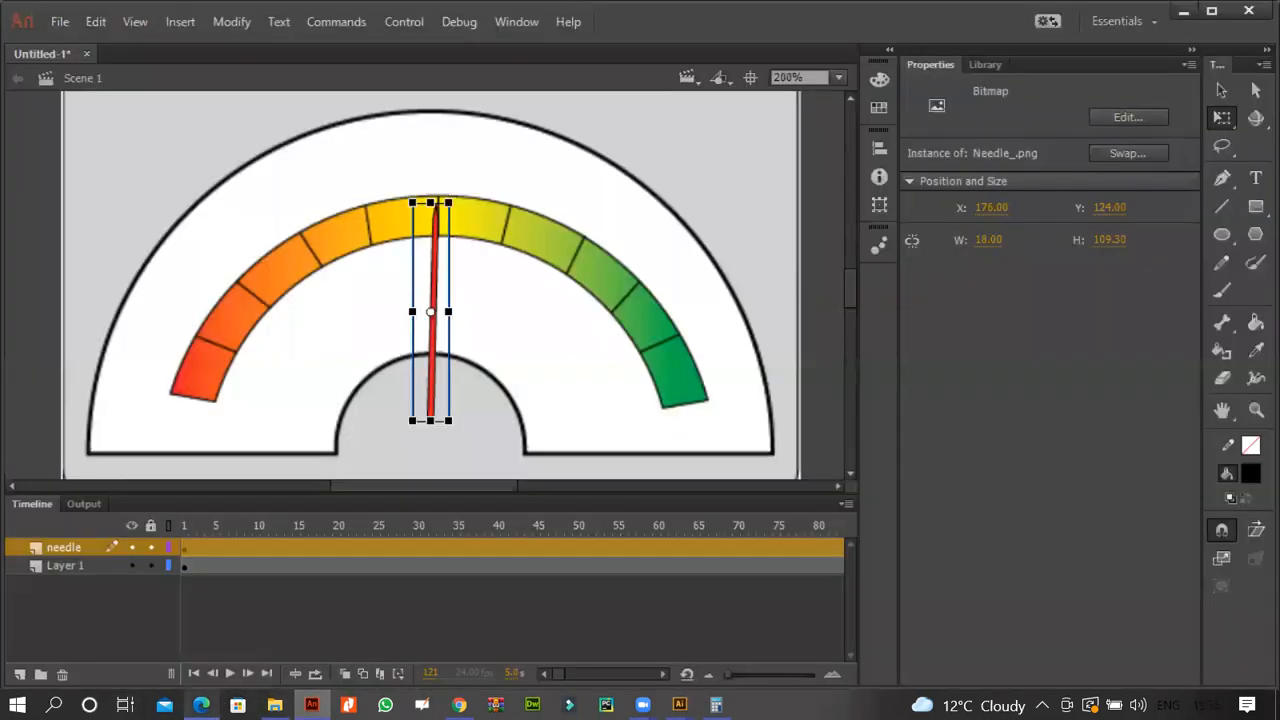
click(201, 705)
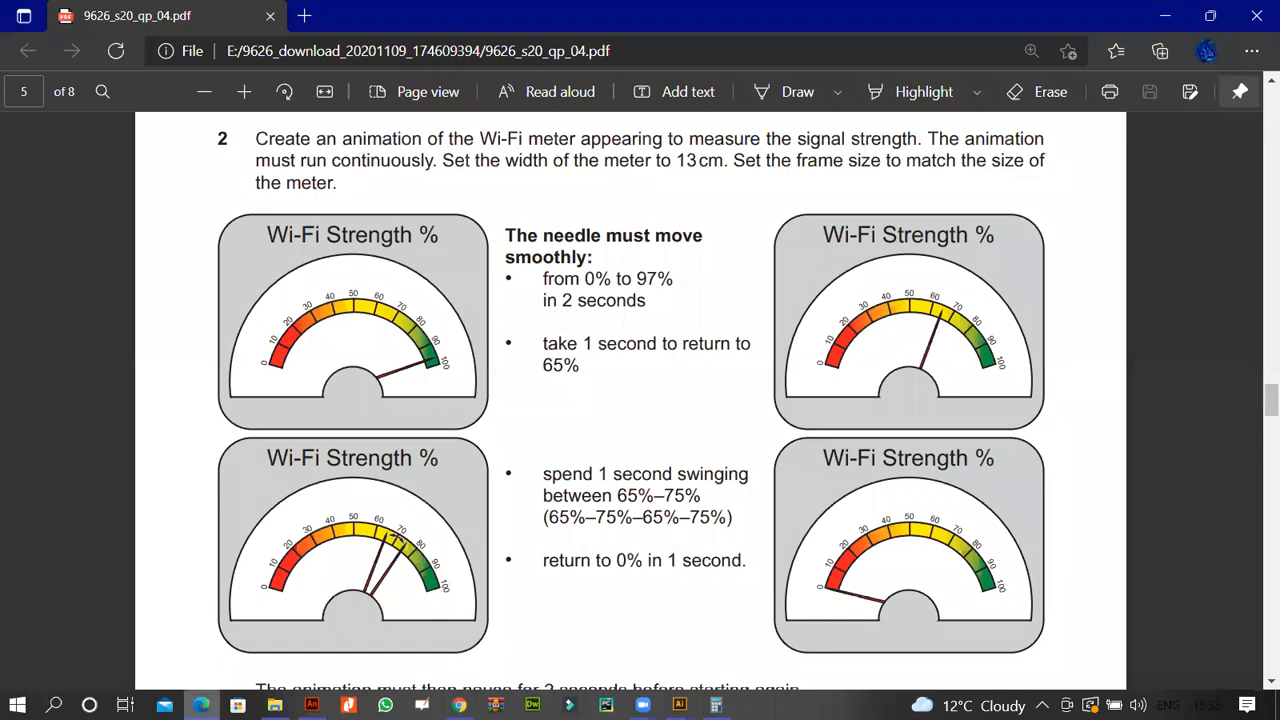
key(alt+Tab)
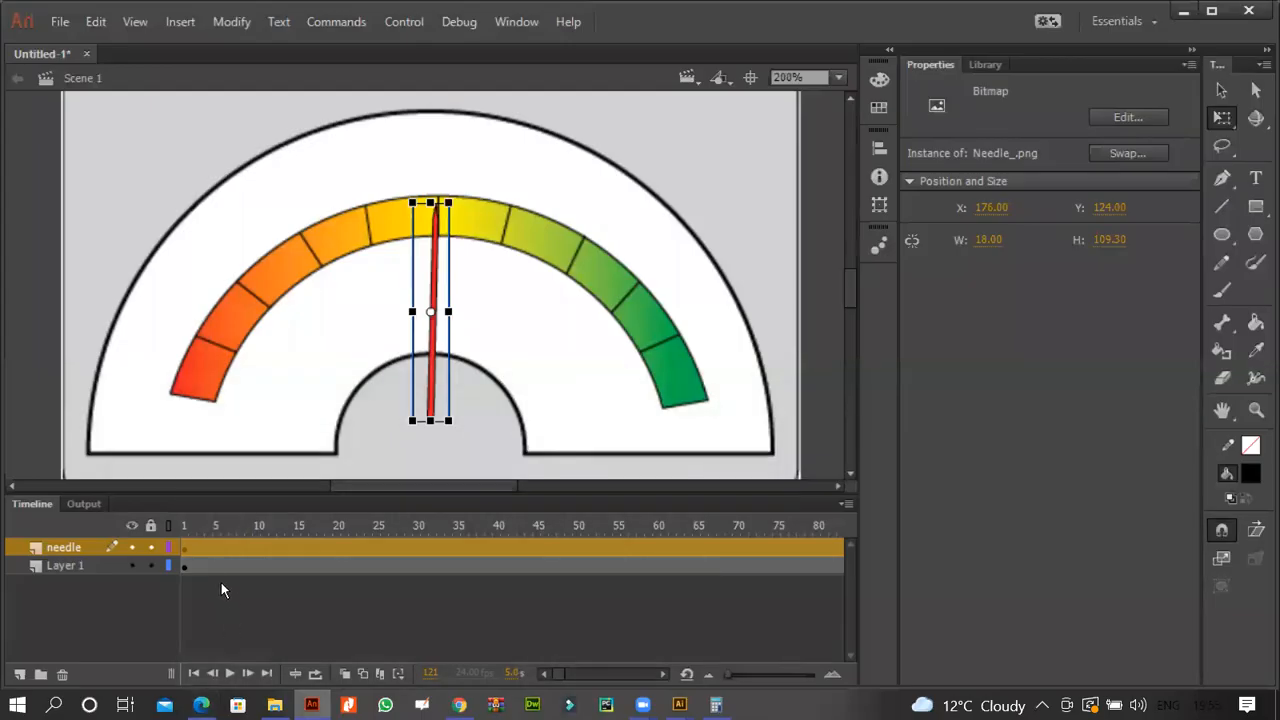
- Insert a keyframe at frame 48 on the needle layer
click(183, 548)
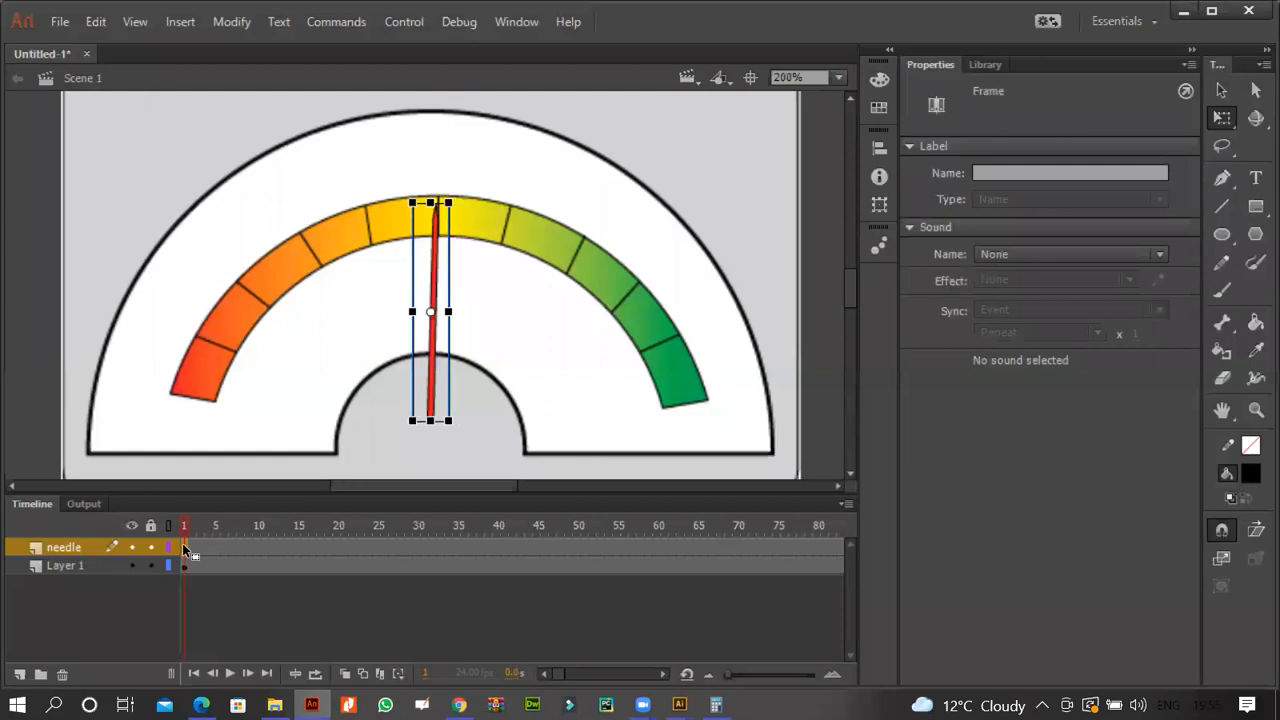
key(Return)
key(comma)
right_click(560, 548)
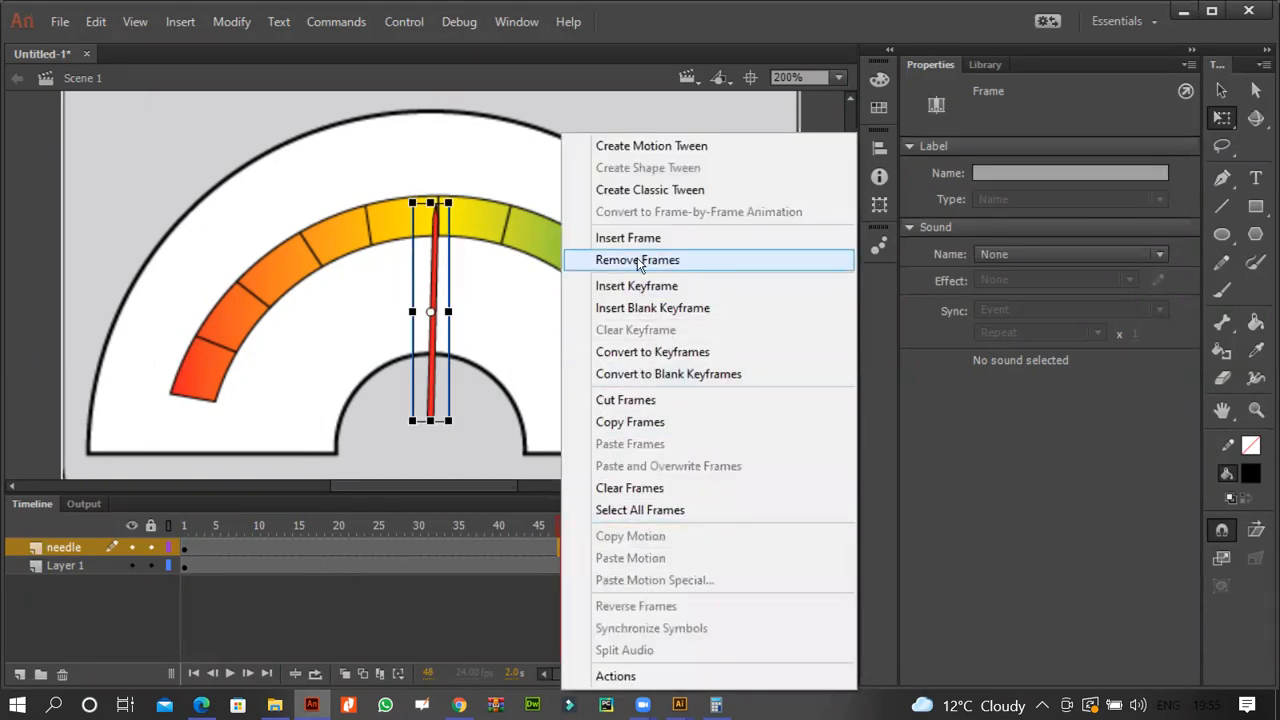
click(636, 285)
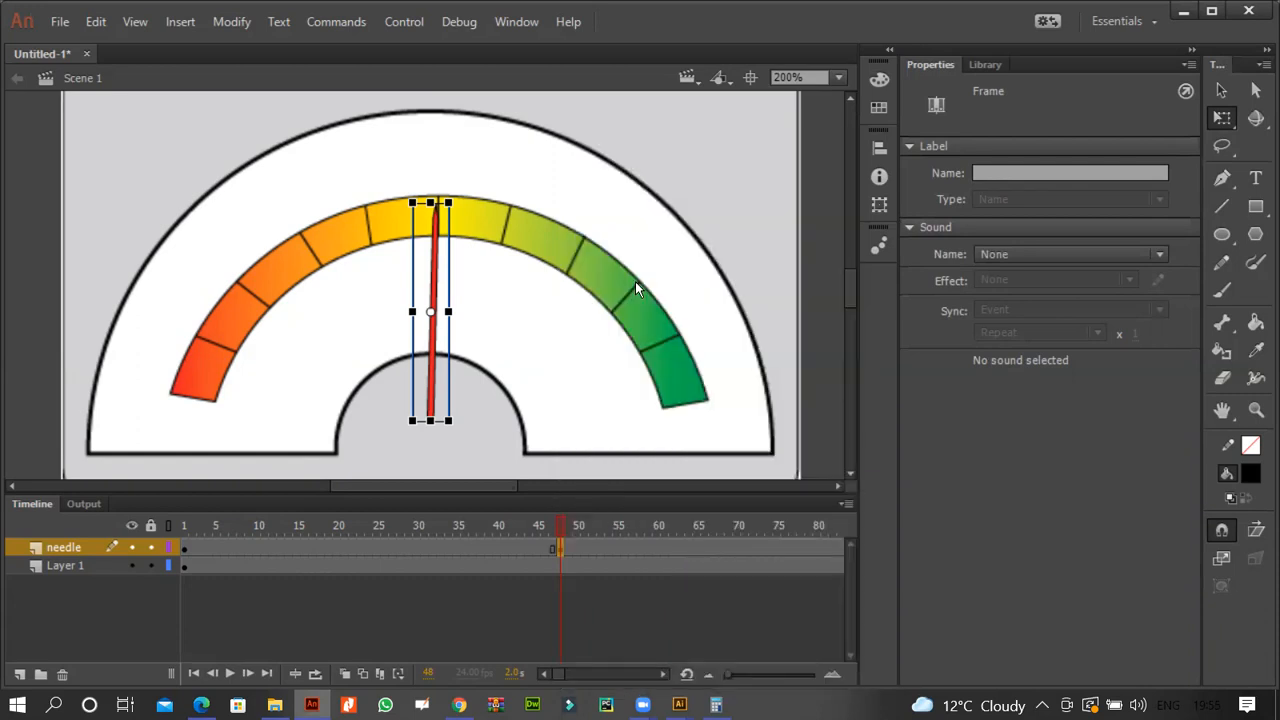
- Apply classic tweens to the needle layer, from the keyframe at frame 48 onward and across the span before it
right_click(560, 548)
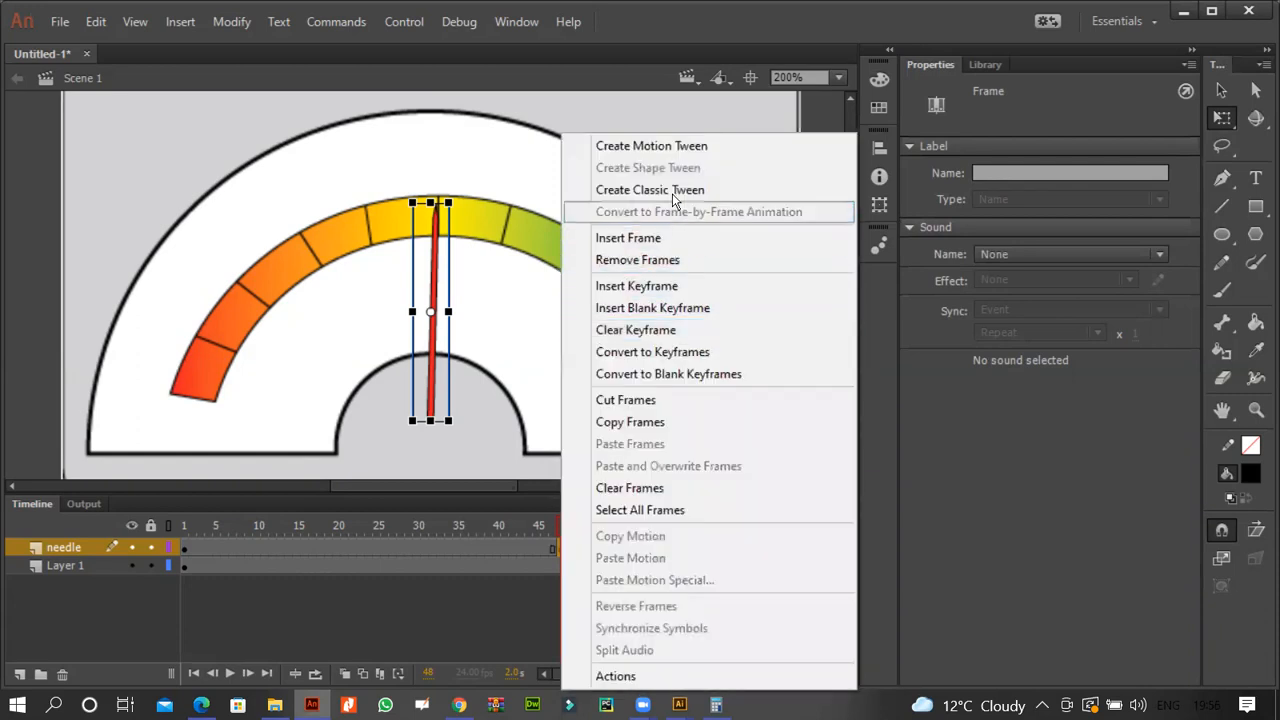
click(672, 189)
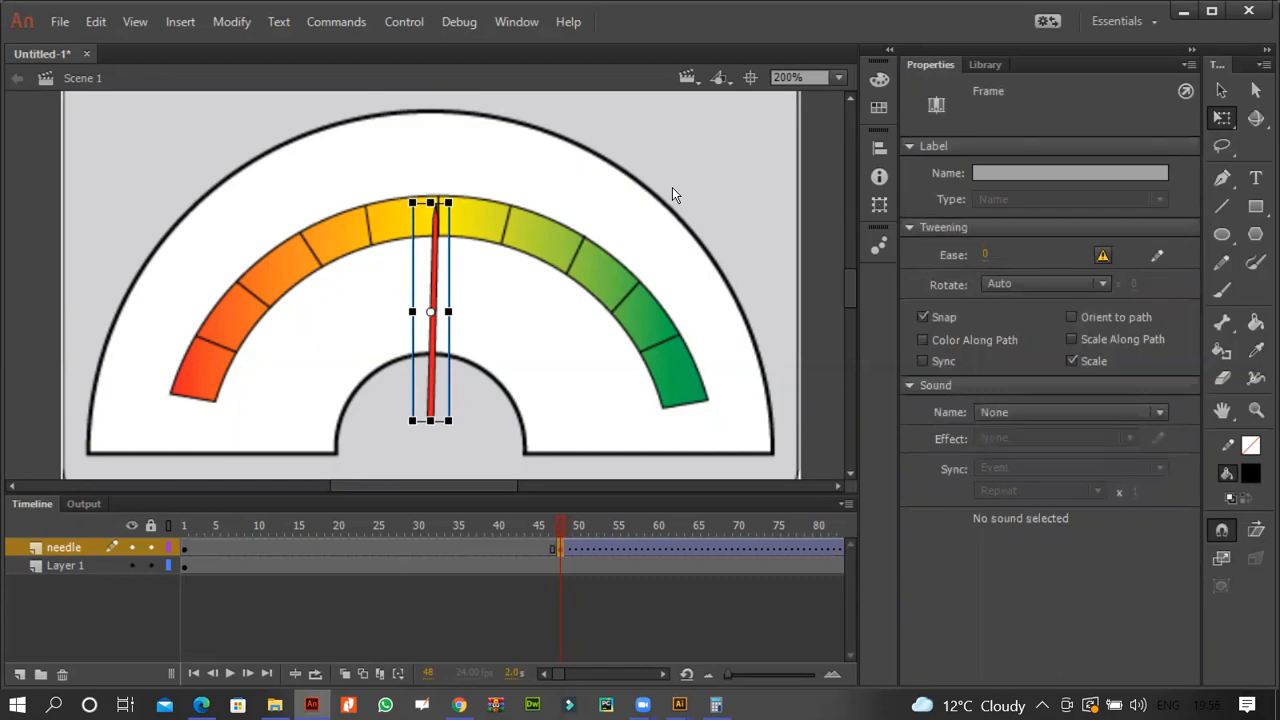
key(ctrl+z)
right_click(553, 548)
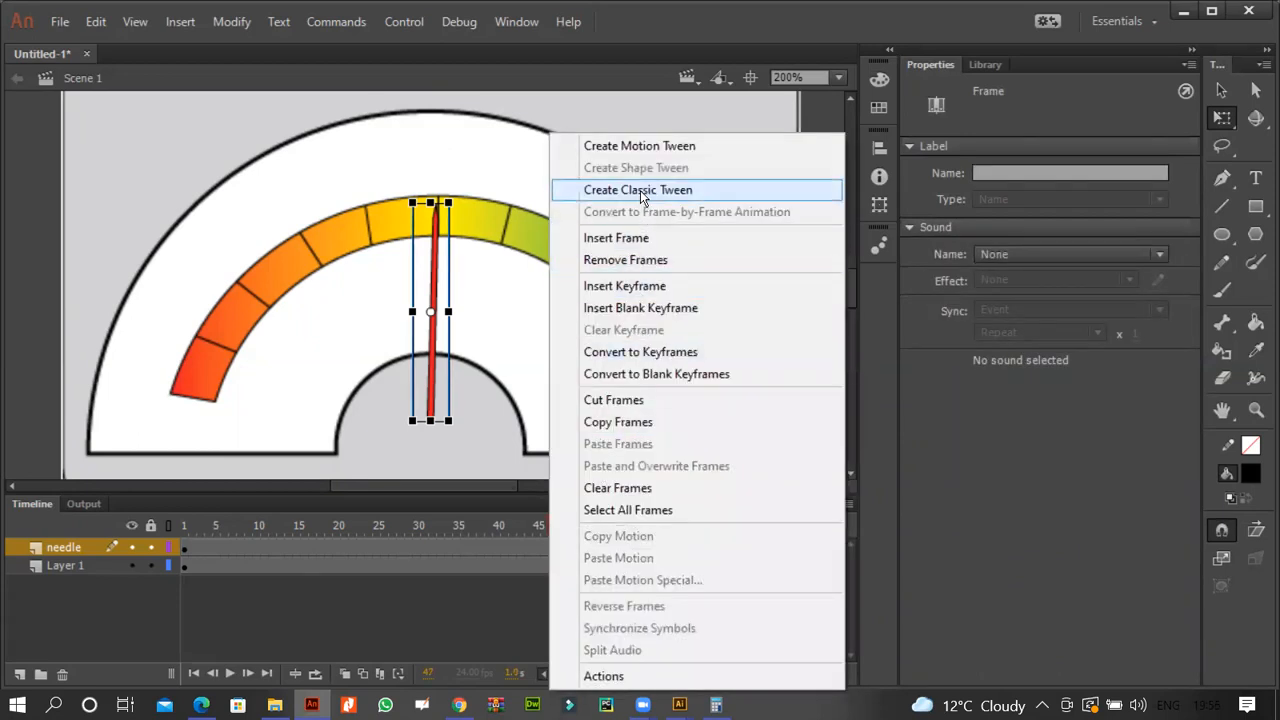
click(640, 190)
key(period)
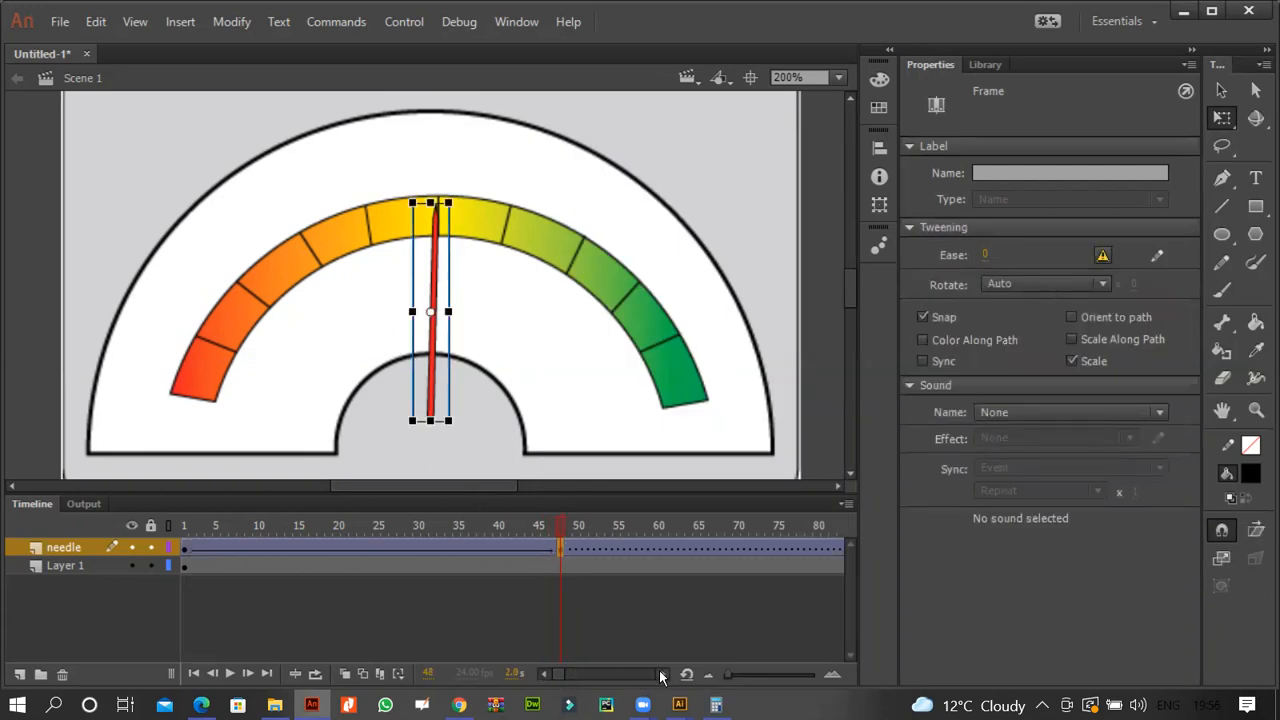
- Remove all frames after frame 48 from the needle layer and select the keyframe at frame 48
click(661, 674)
click(661, 675)
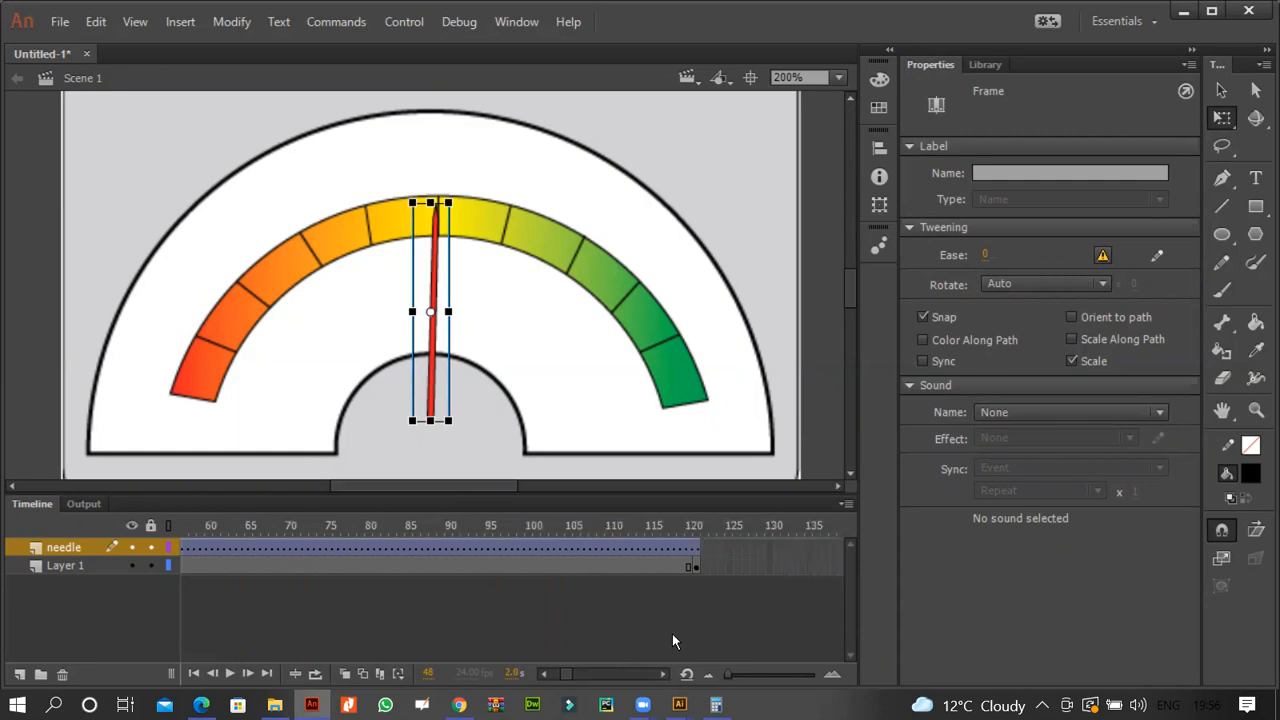
drag(704, 545, 390, 547)
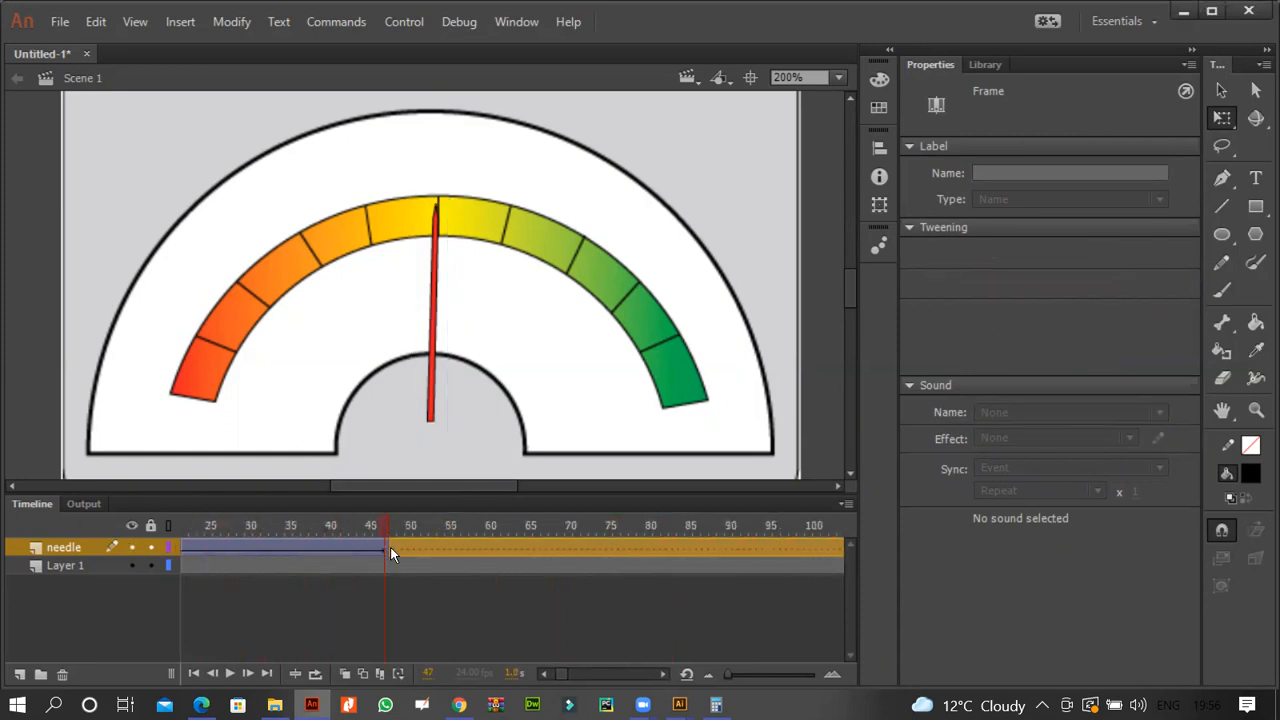
right_click(401, 552)
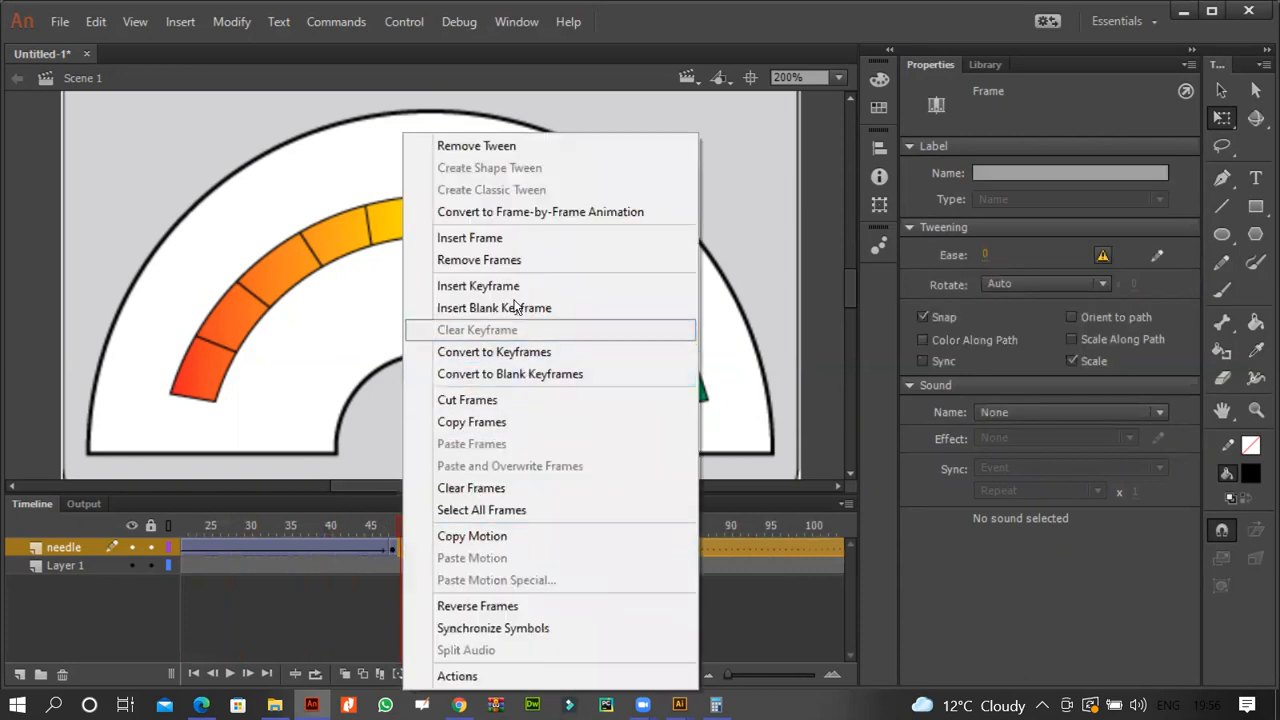
click(512, 261)
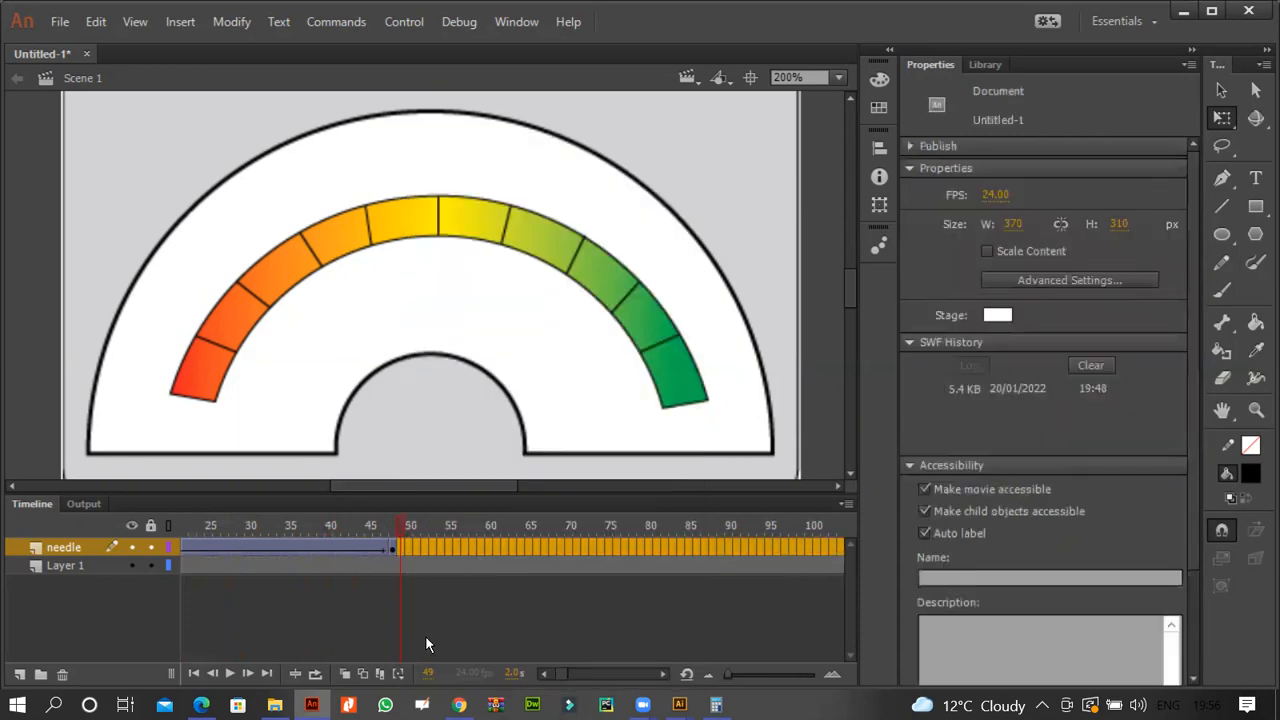
click(547, 675)
click(547, 675)
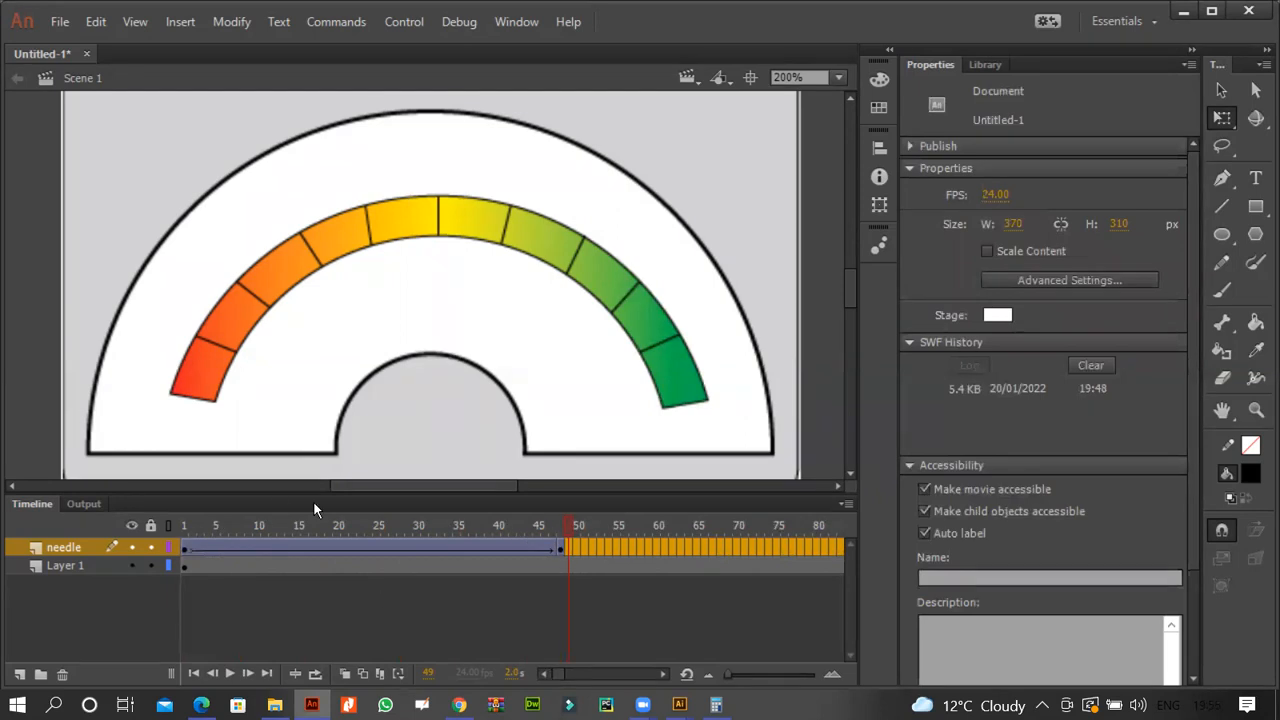
click(560, 546)
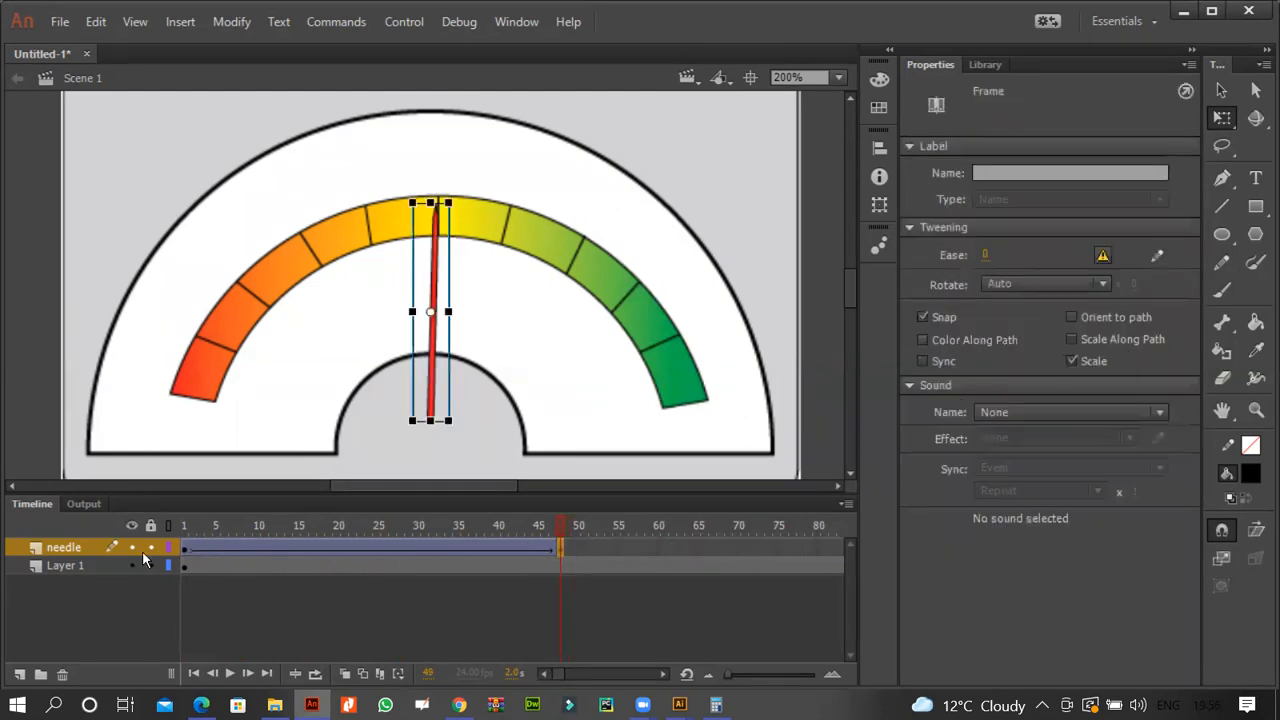
- At frame 1, move the needle's transformation point to its base and rotate the needle to the 0% end of the scale
click(186, 547)
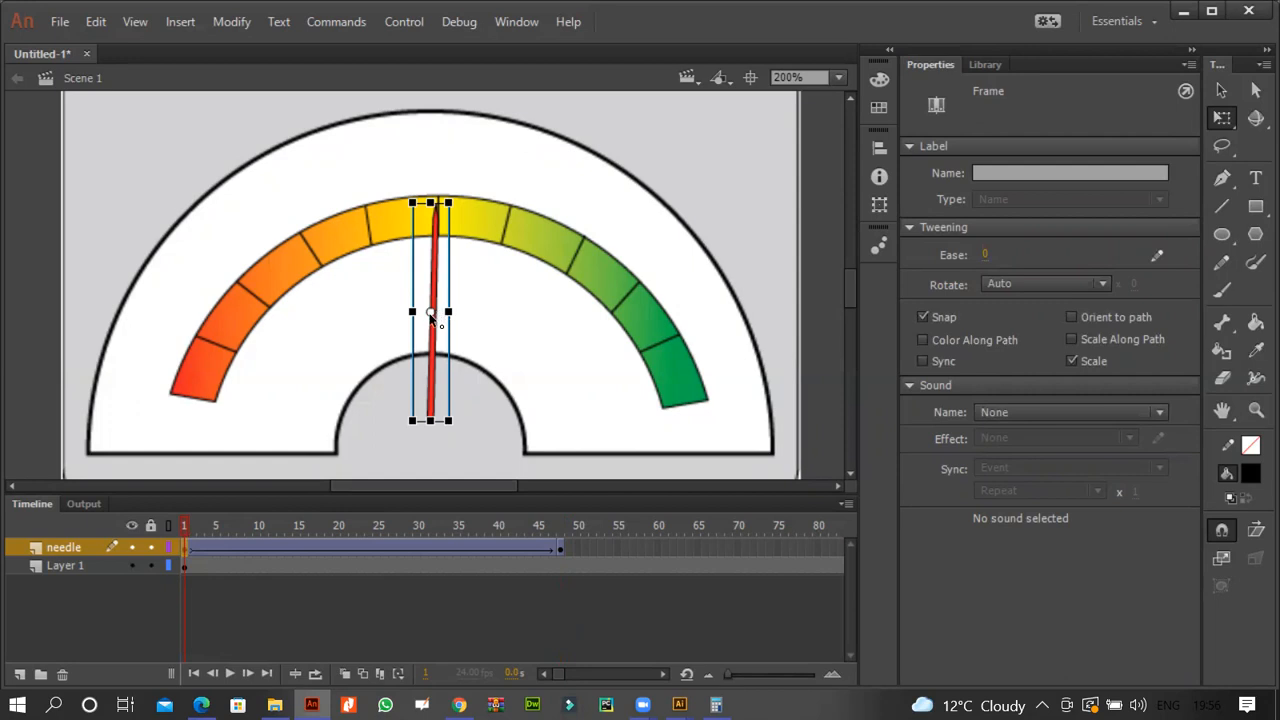
drag(432, 316, 434, 426)
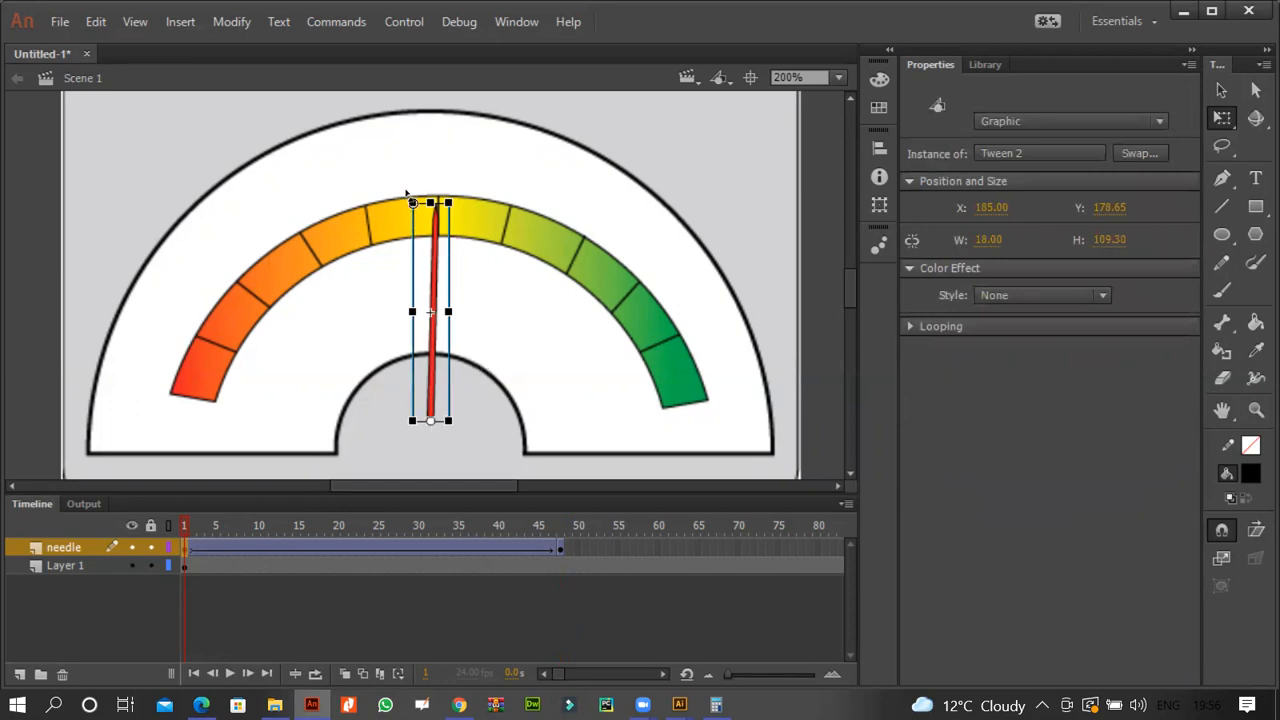
drag(406, 192, 194, 409)
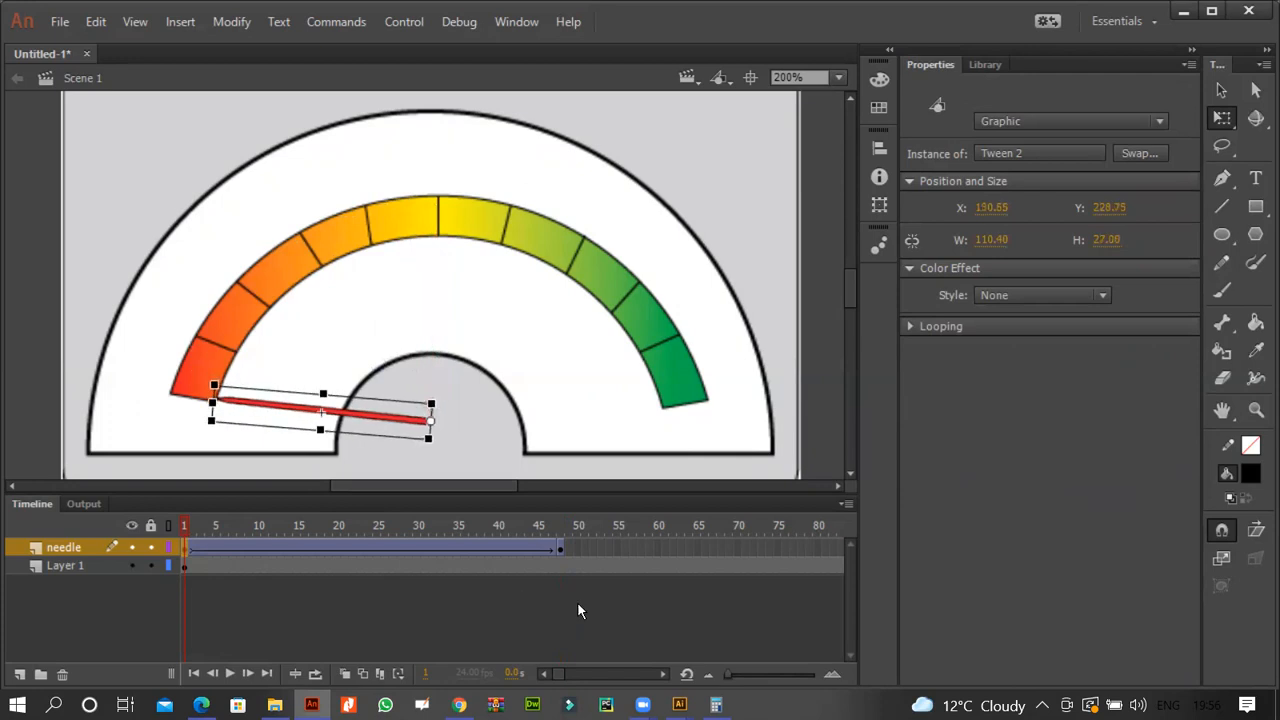
- At frame 48, move the needle's transformation point to its base, rotate the needle into the last green segment, and compare both keyframes
click(559, 551)
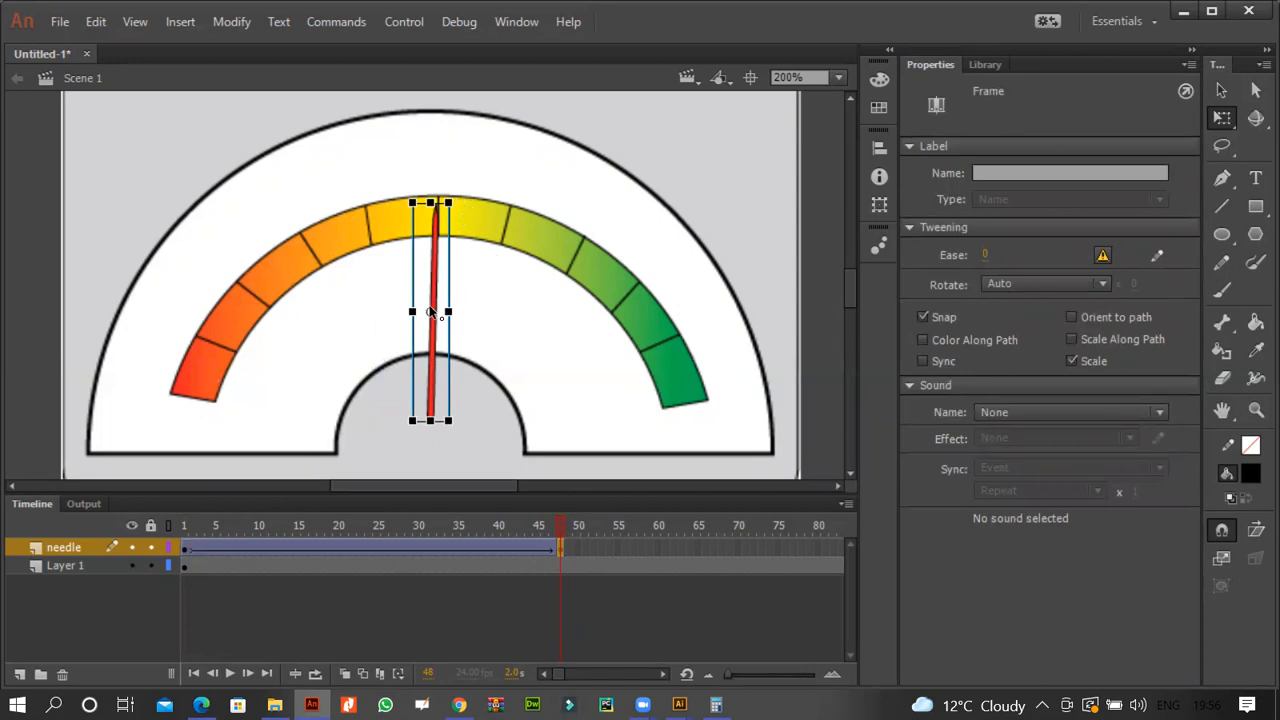
drag(430, 313, 429, 421)
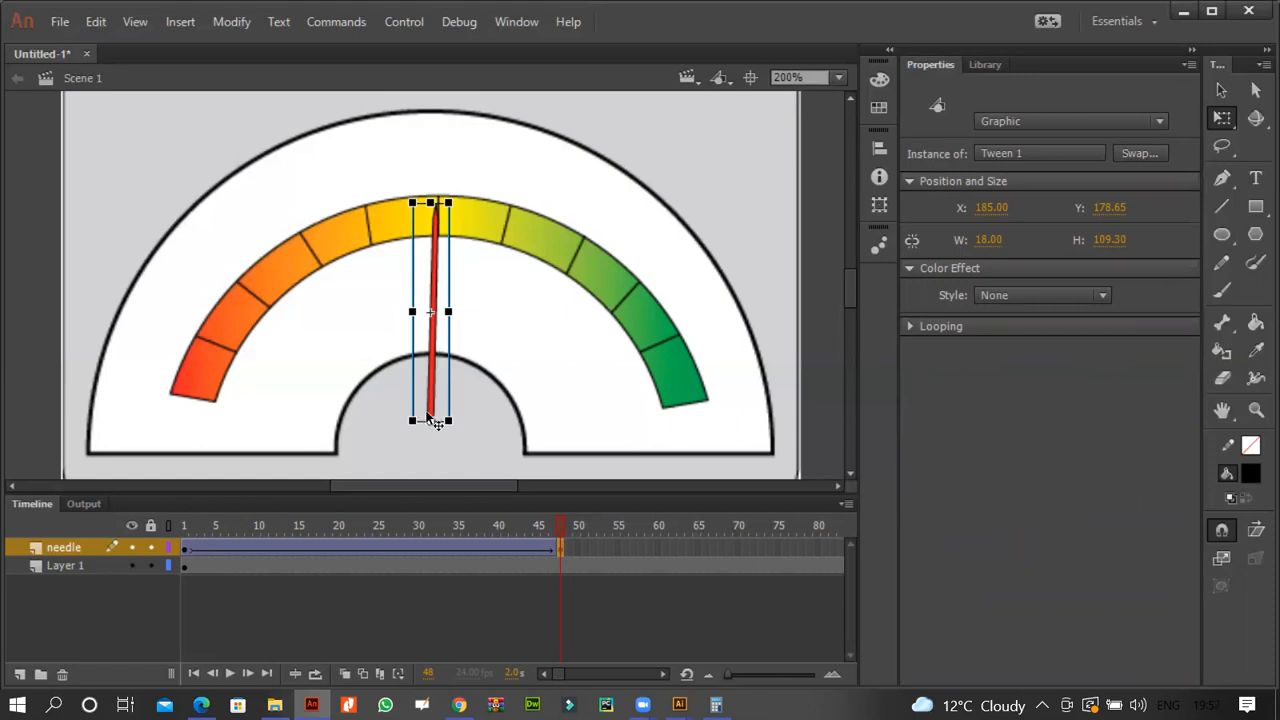
drag(466, 208, 693, 353)
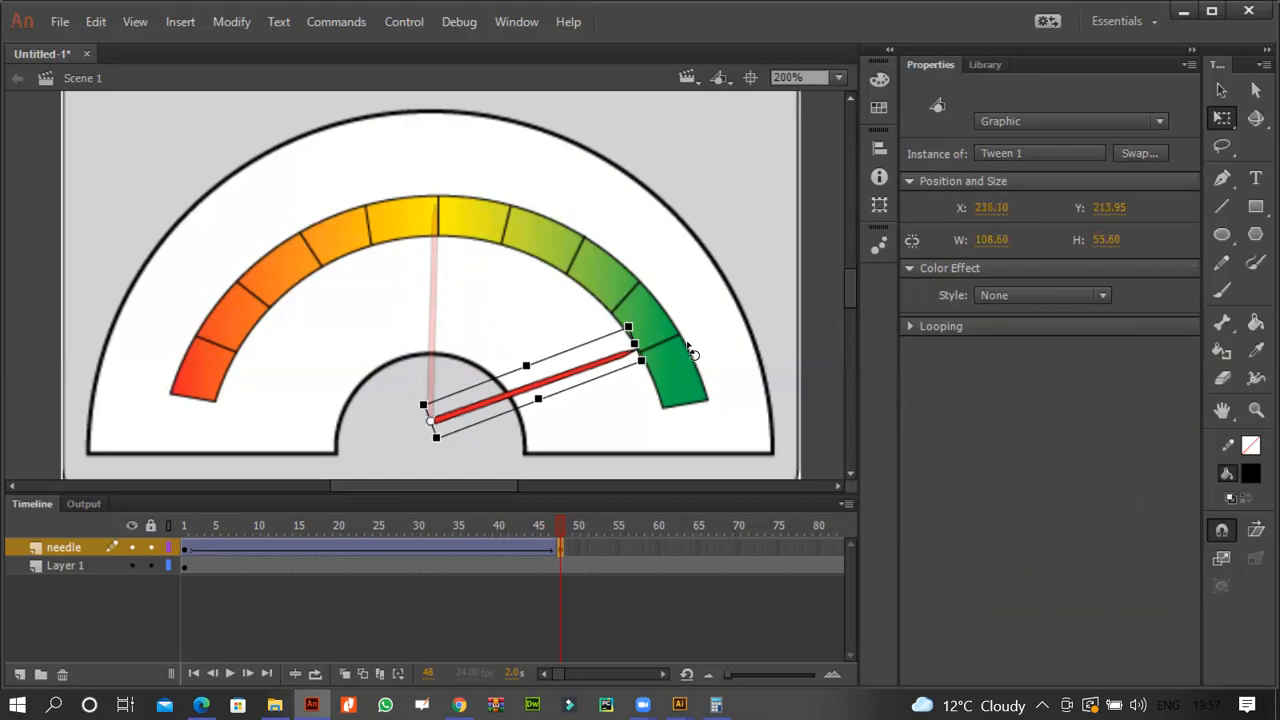
drag(693, 353, 723, 370)
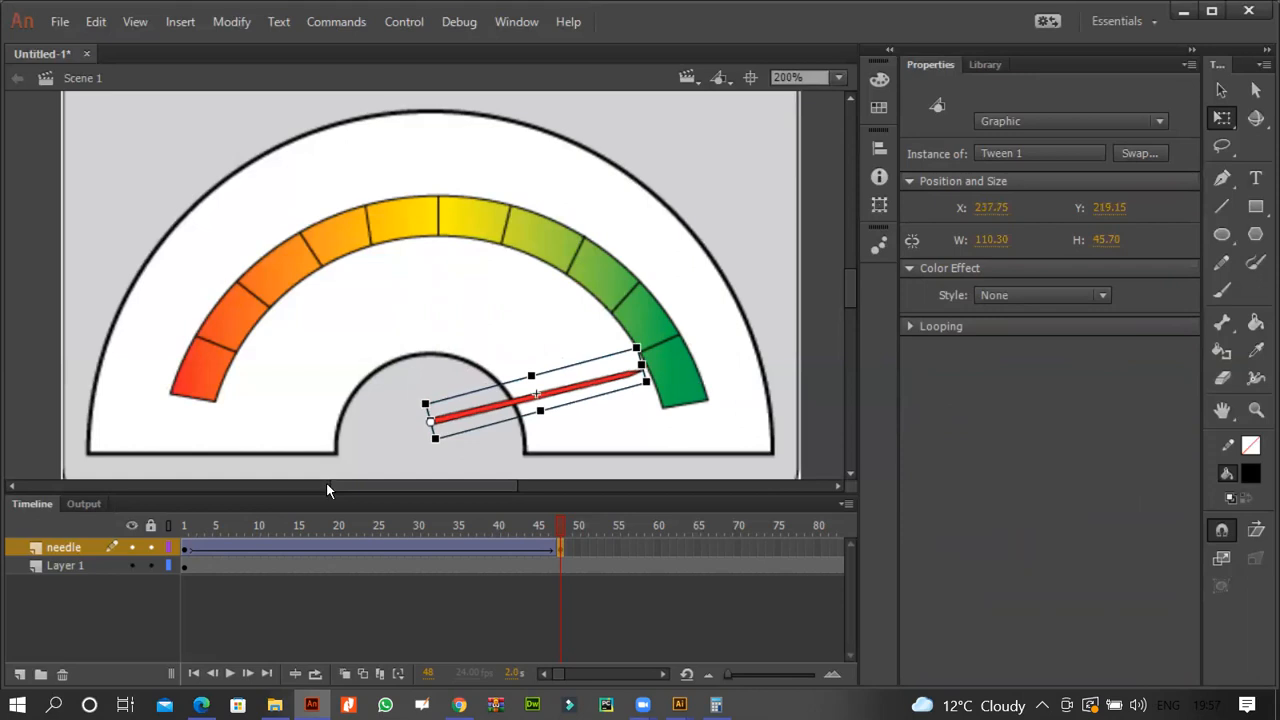
click(188, 550)
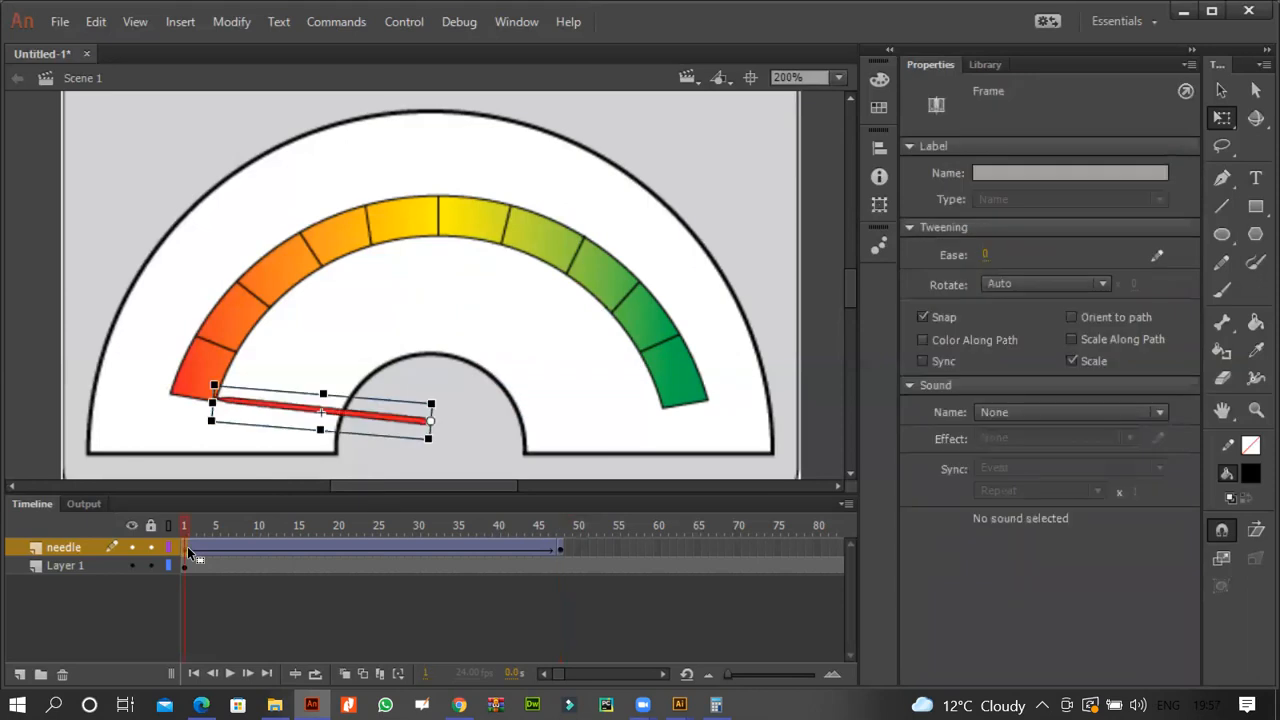
click(561, 547)
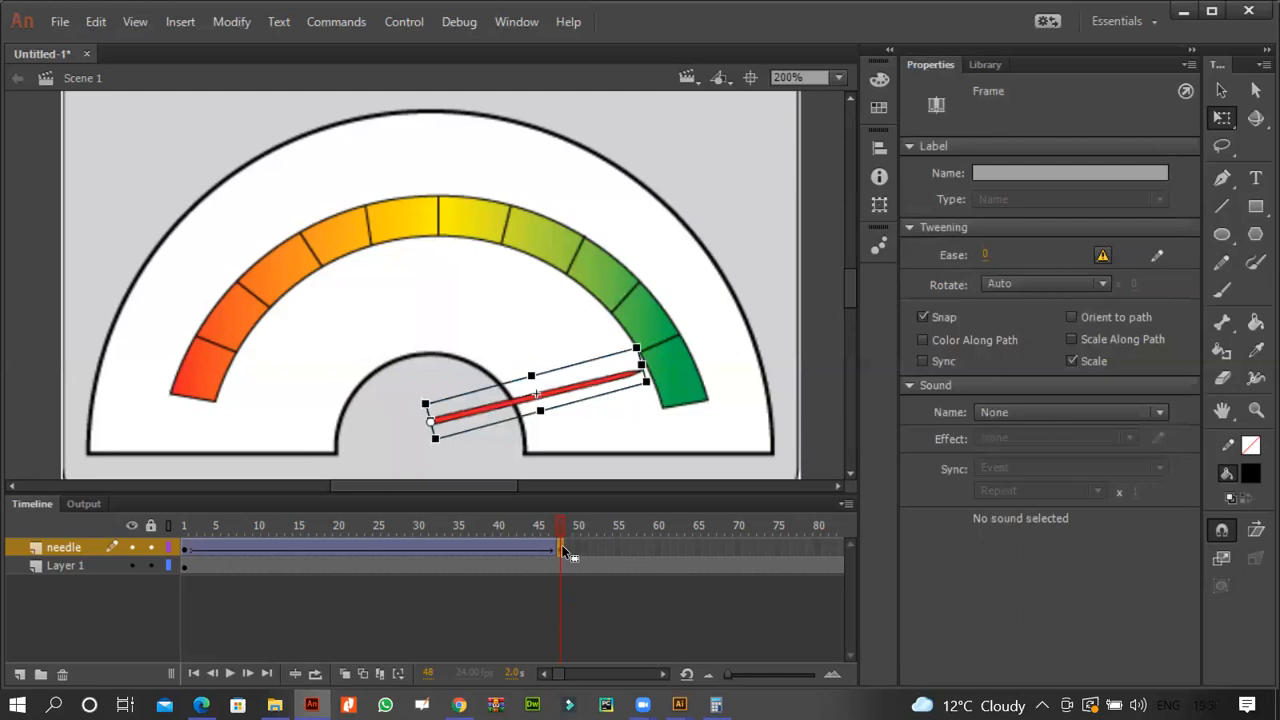
- Review the needle movement requirements in the exam paper, then return to Animate and play the animation from frame 1
click(201, 704)
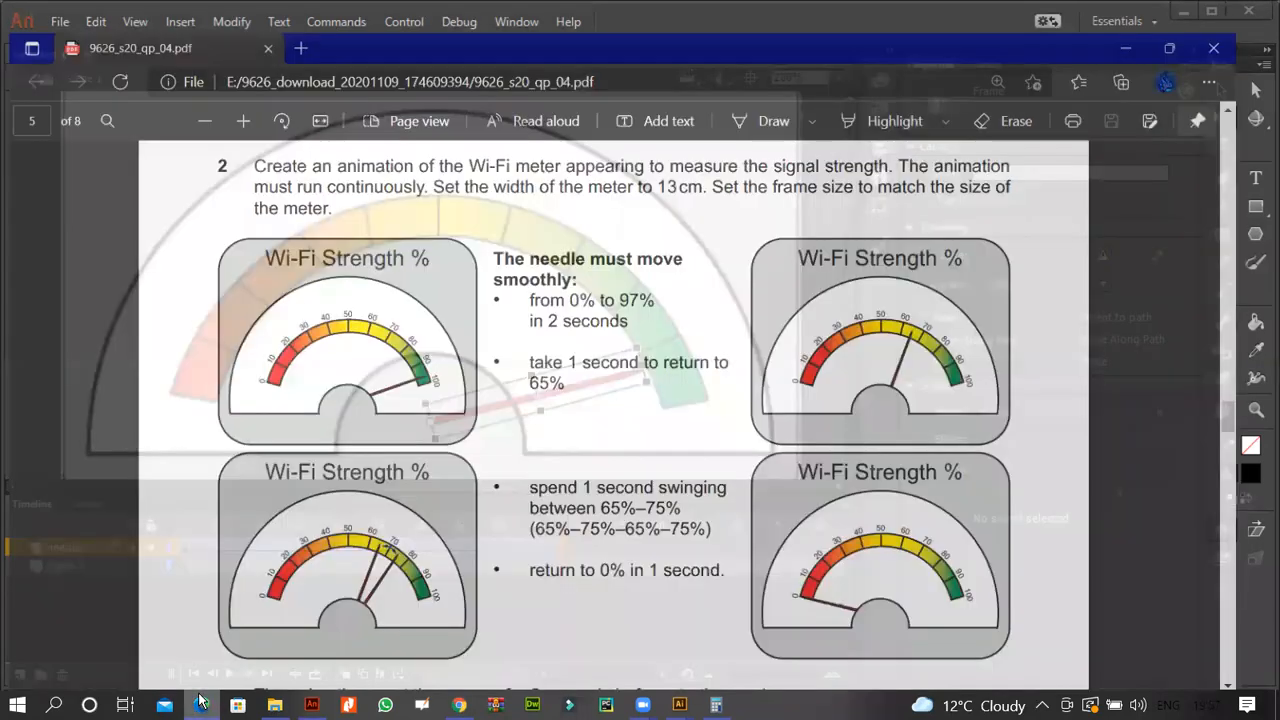
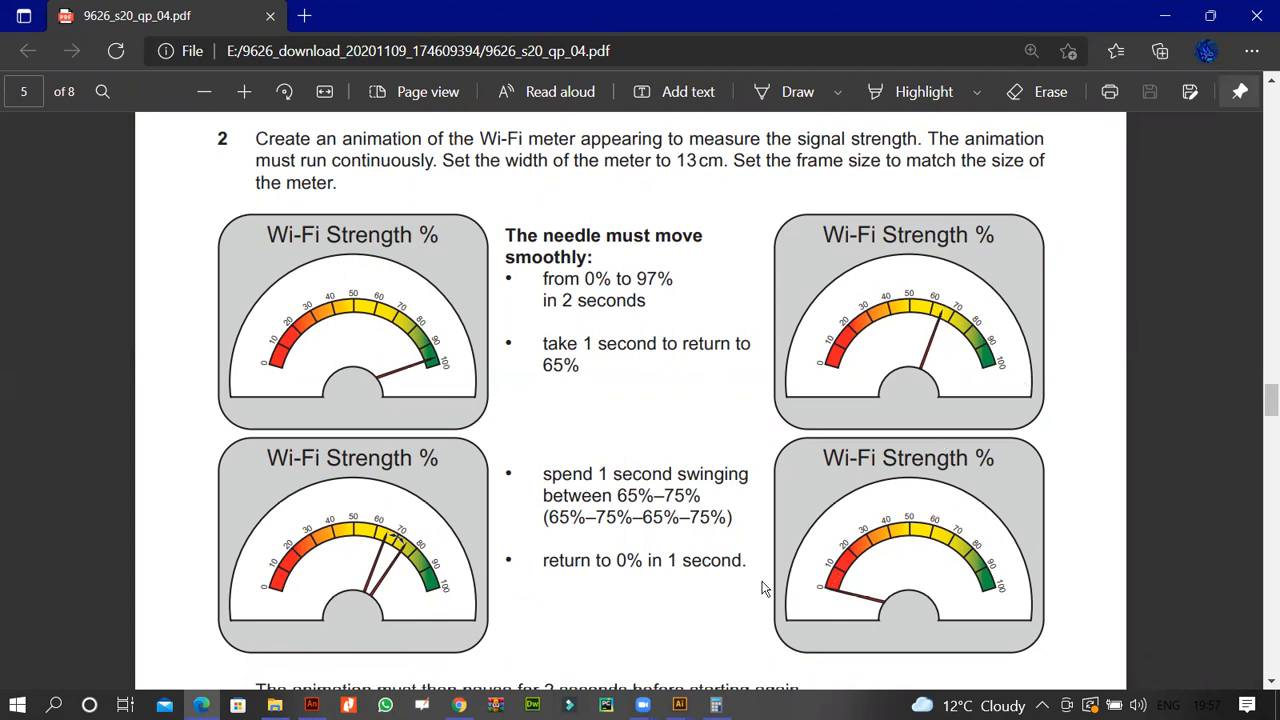
click(312, 705)
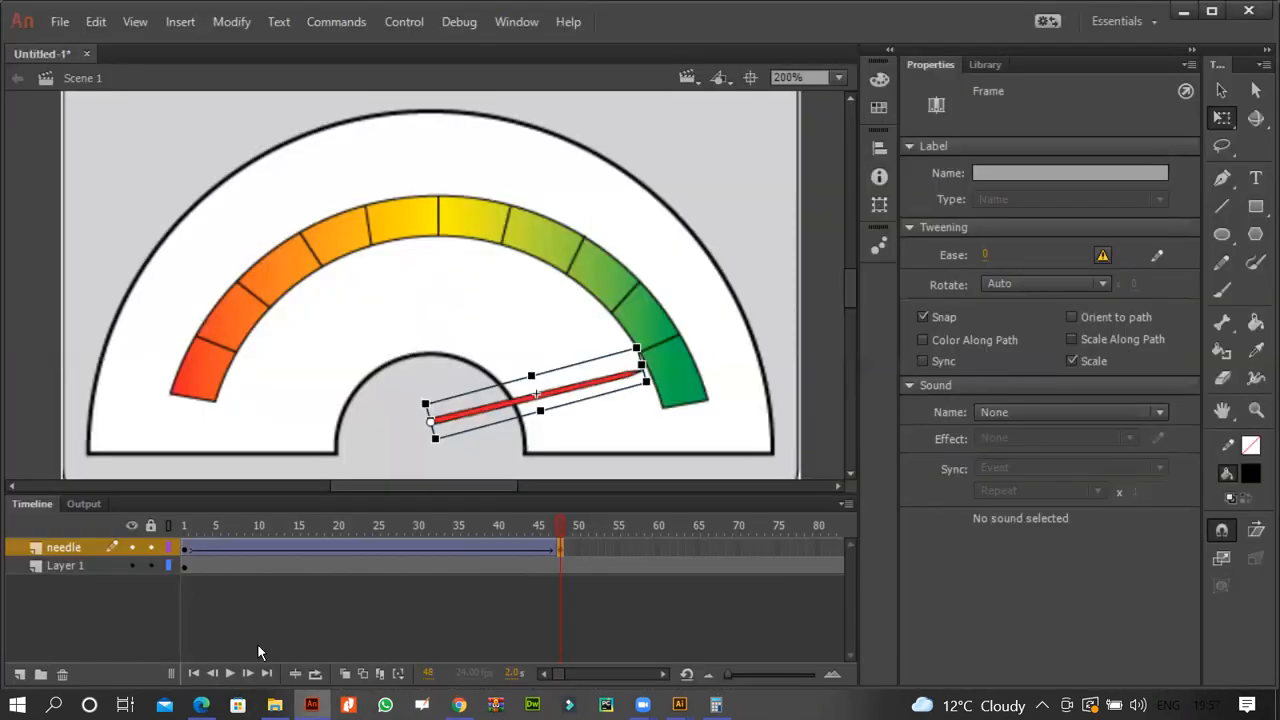
click(187, 547)
click(185, 547)
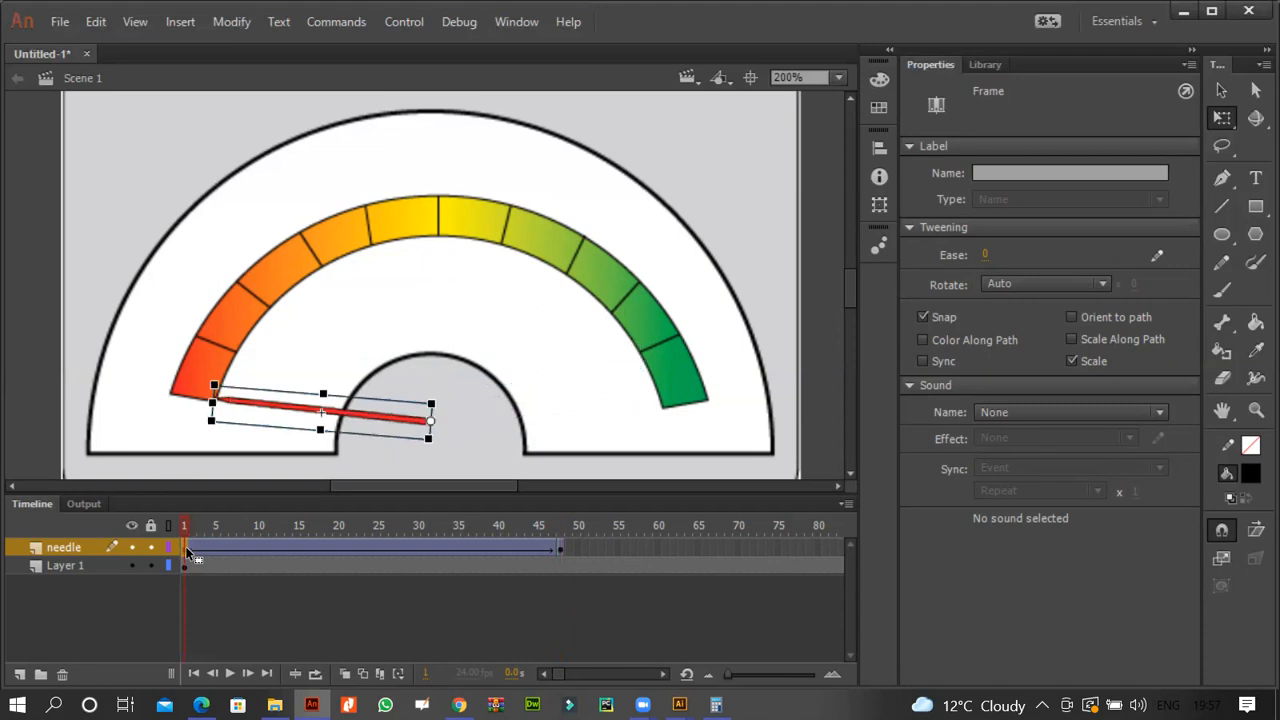
key(Return)
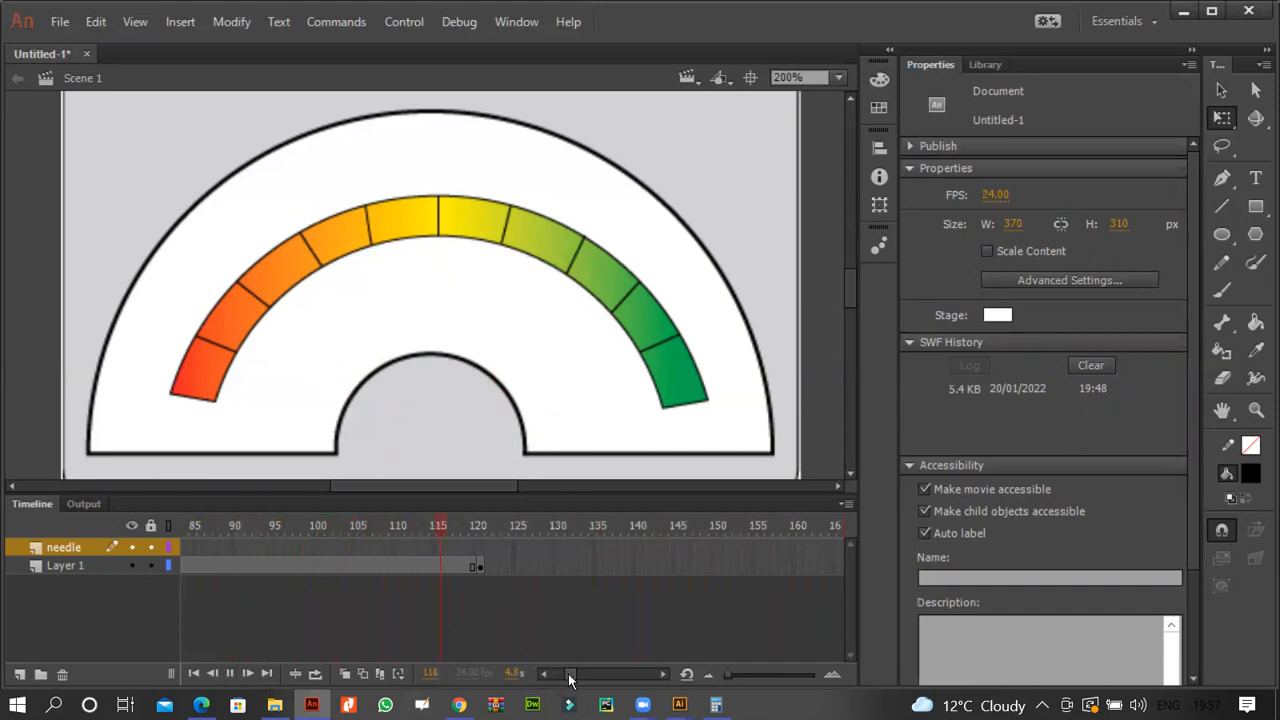
- Check the needle timing requirements in the exam paper, then return to Animate
drag(570, 680, 552, 680)
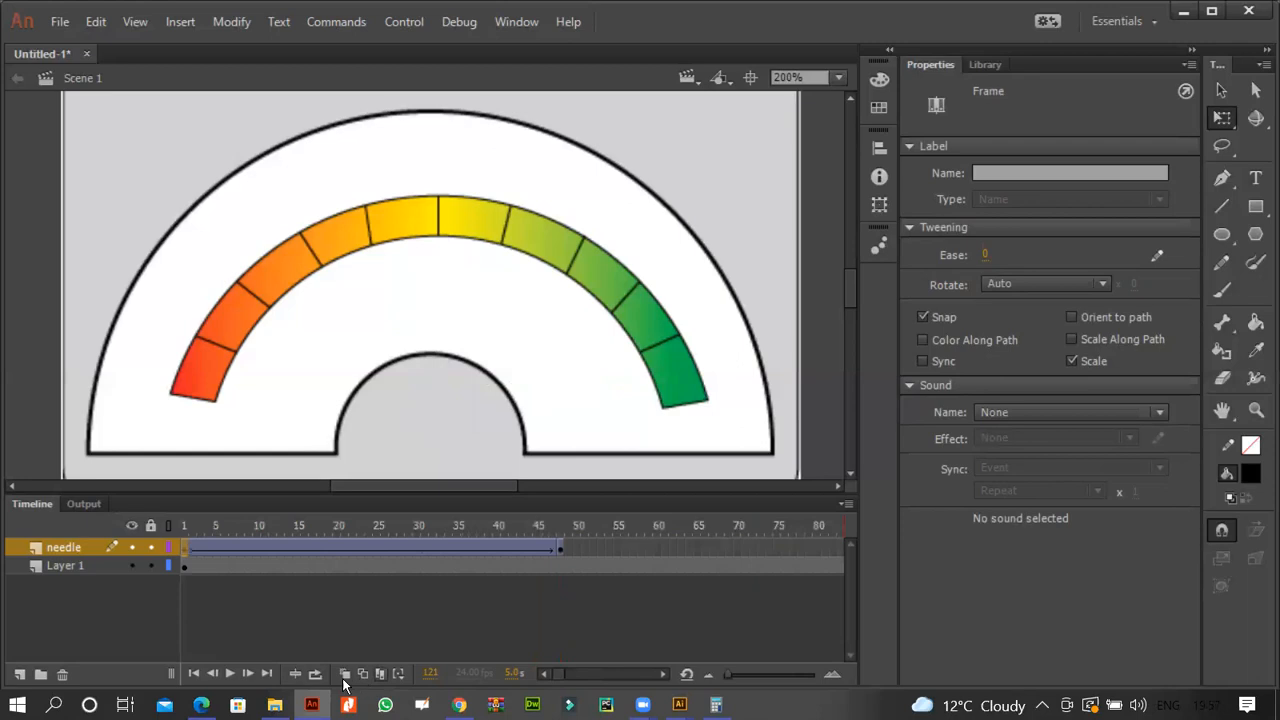
click(201, 704)
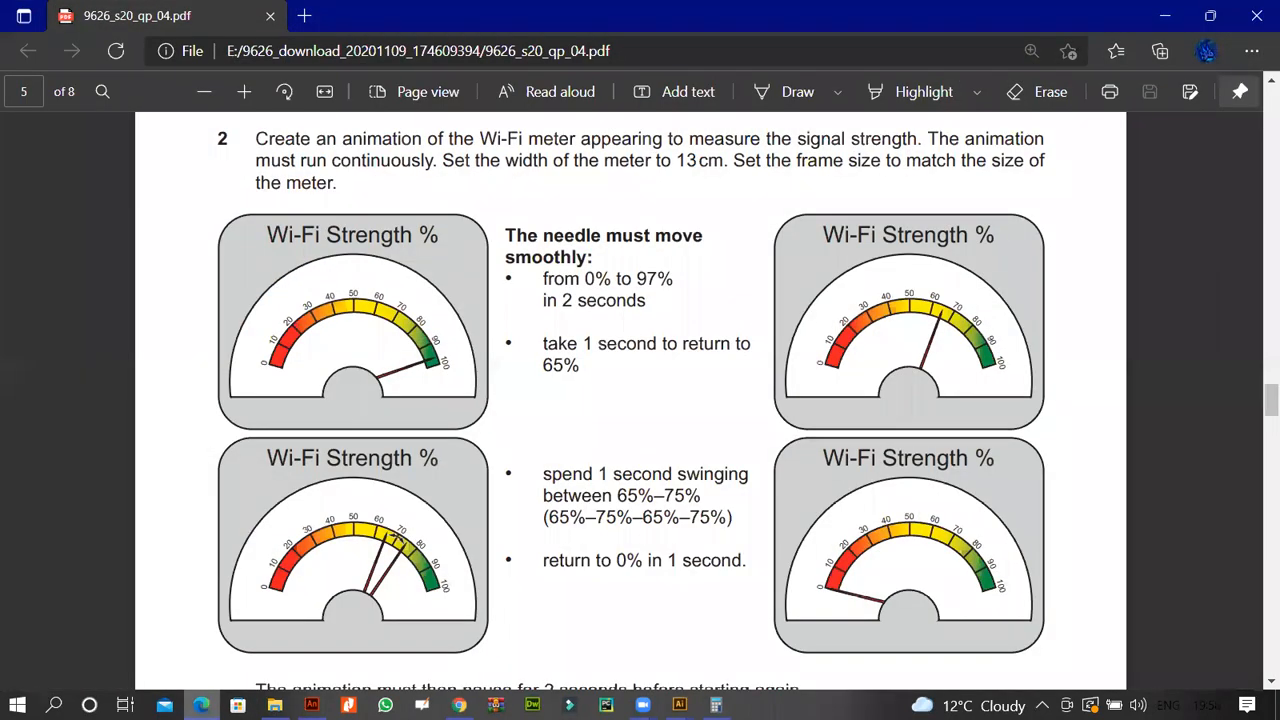
click(201, 704)
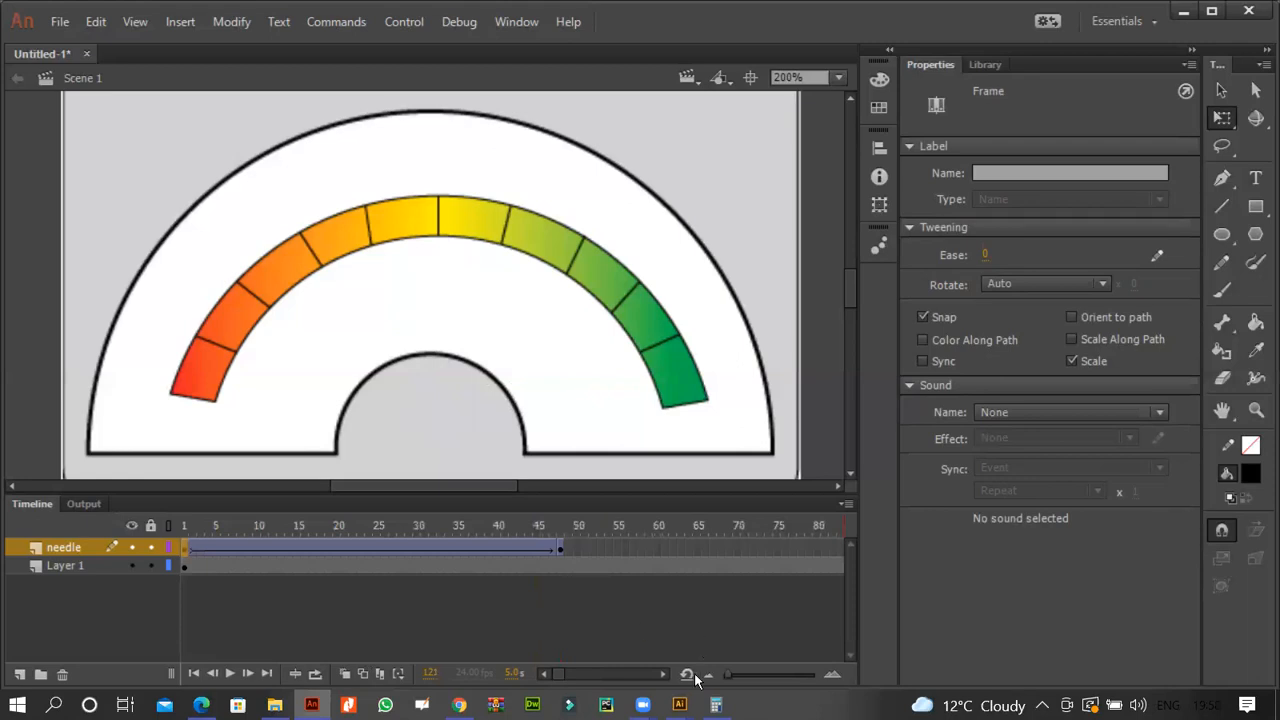
- Calculate 48 + 24 in Calculator to find the frame for the return to 65%, then return to Animate
click(663, 674)
click(663, 674)
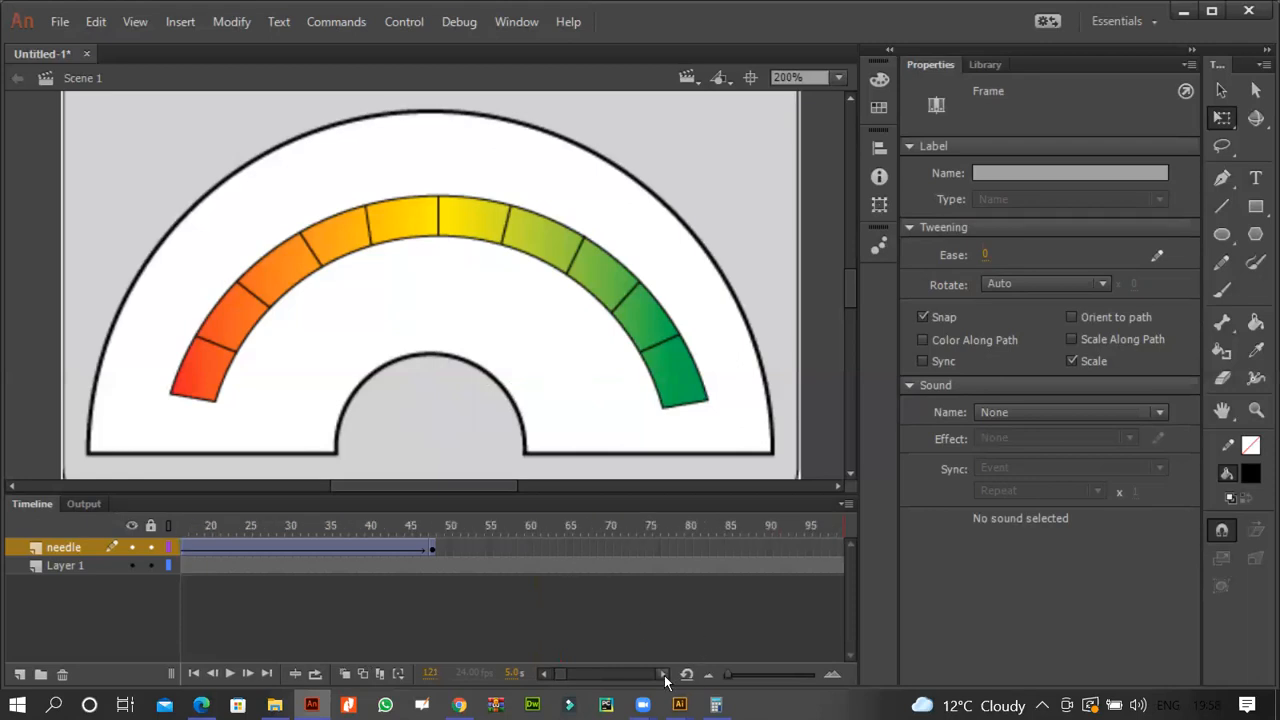
click(716, 704)
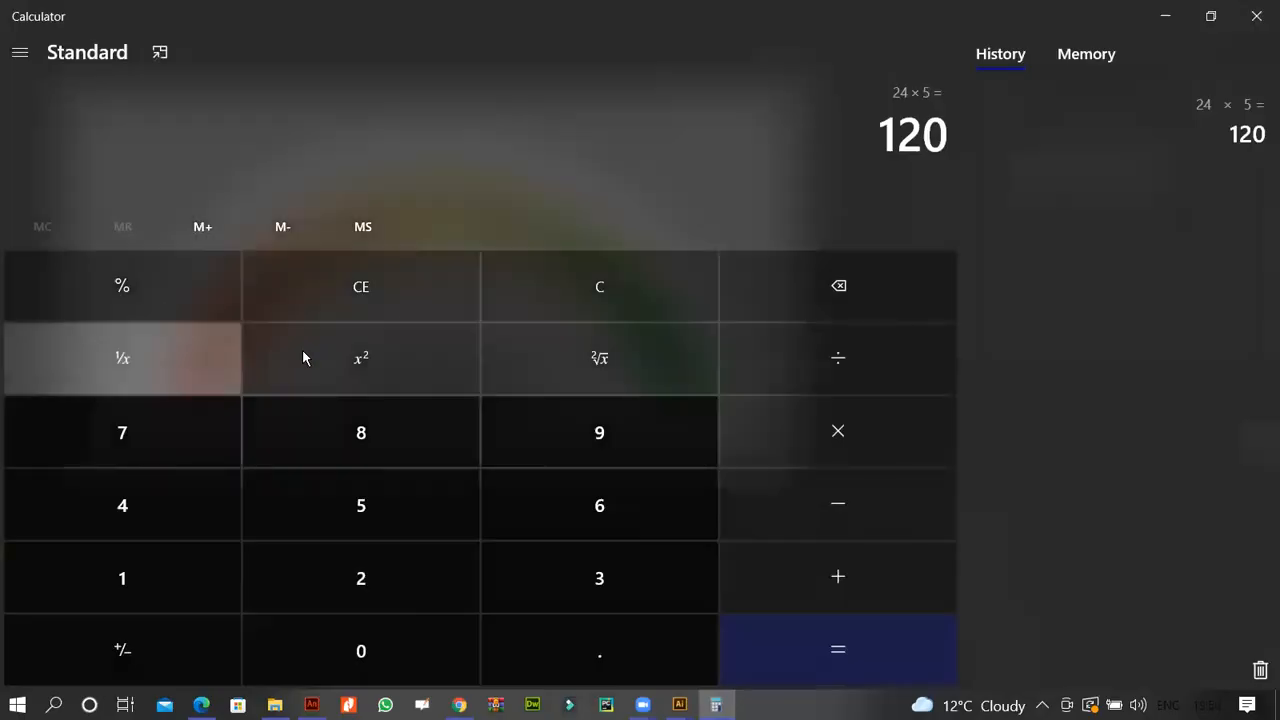
click(259, 297)
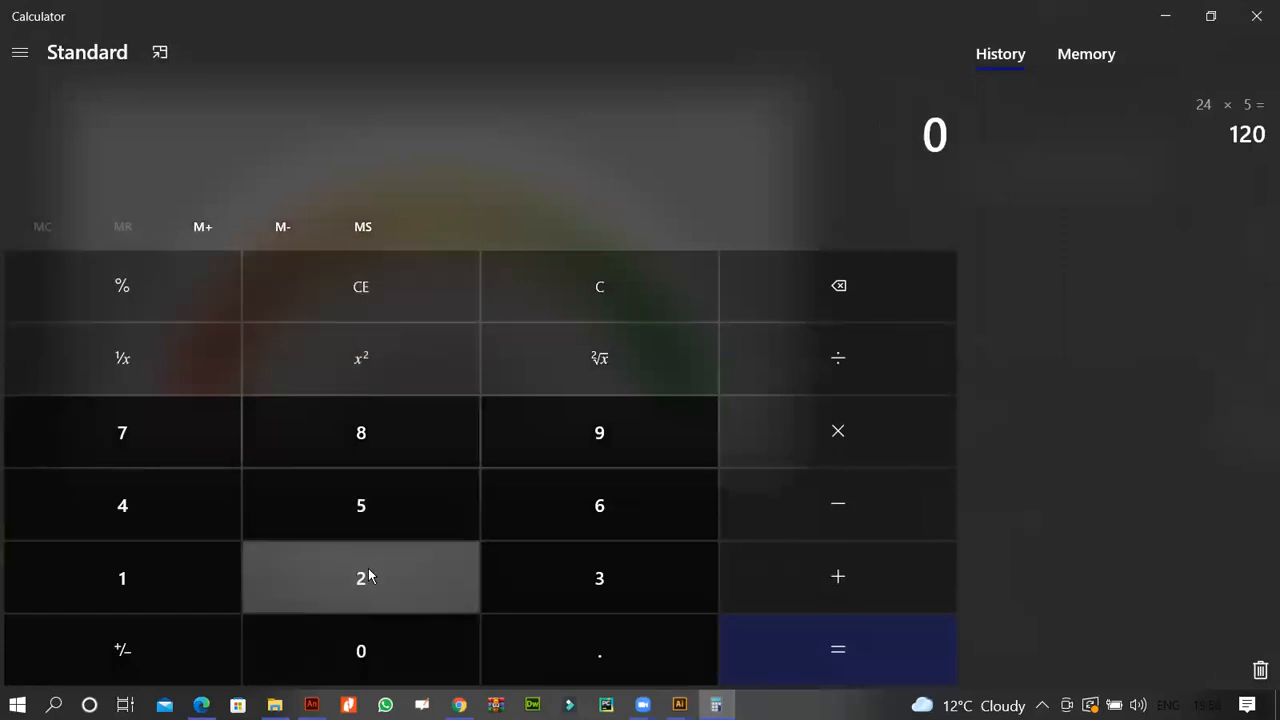
click(149, 514)
click(352, 437)
click(811, 583)
click(380, 580)
click(86, 520)
click(812, 650)
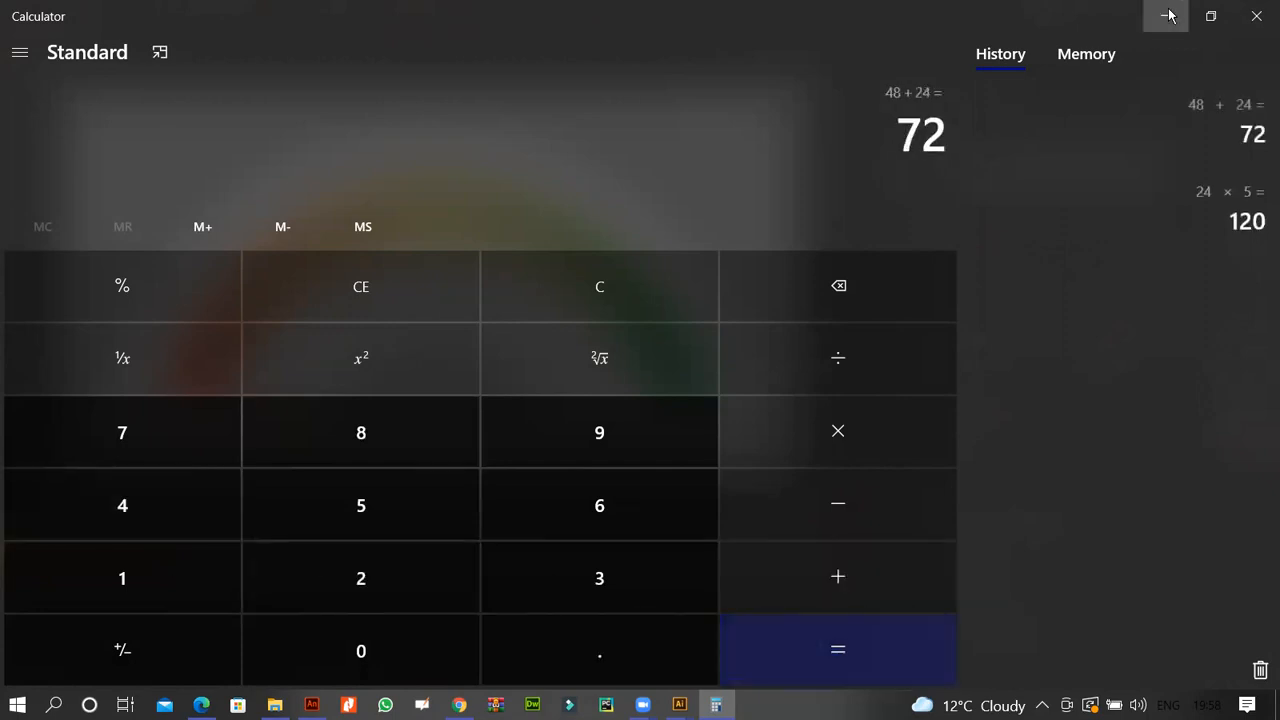
click(1168, 15)
- Insert a keyframe at frame 72 of the needle layer and rotate the needle back to 65% on the scale
click(557, 543)
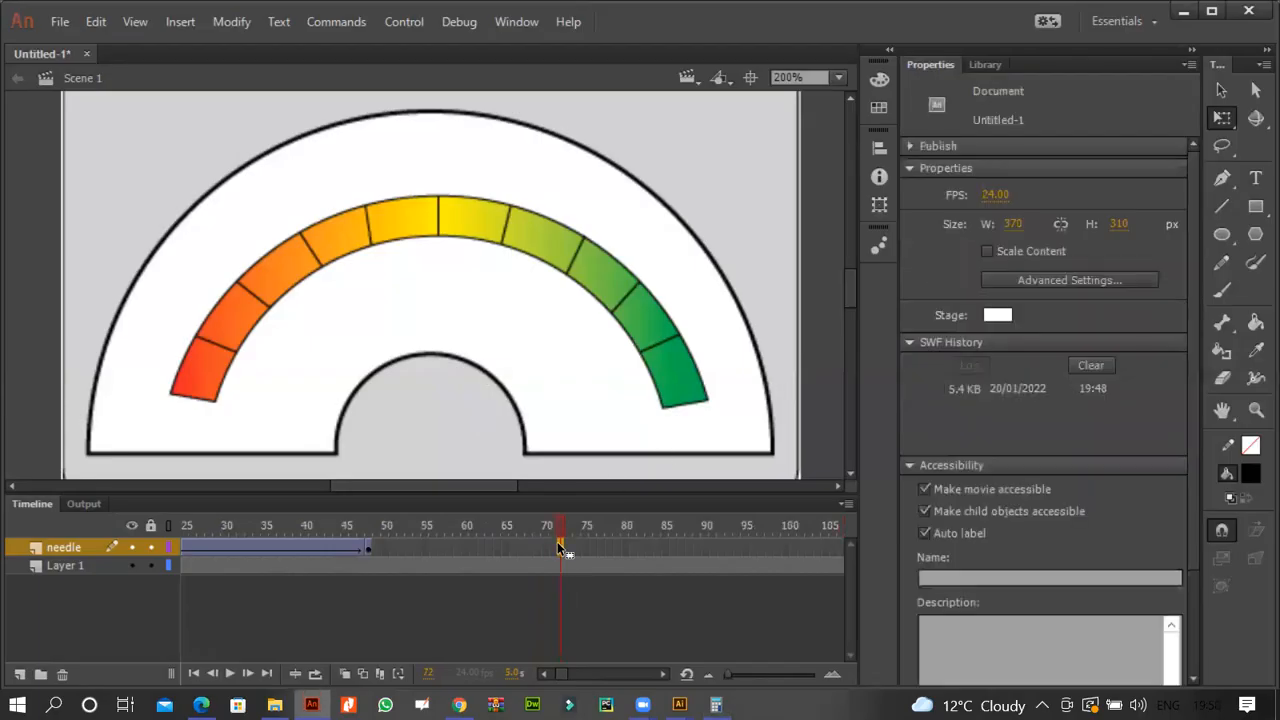
right_click(557, 543)
click(685, 285)
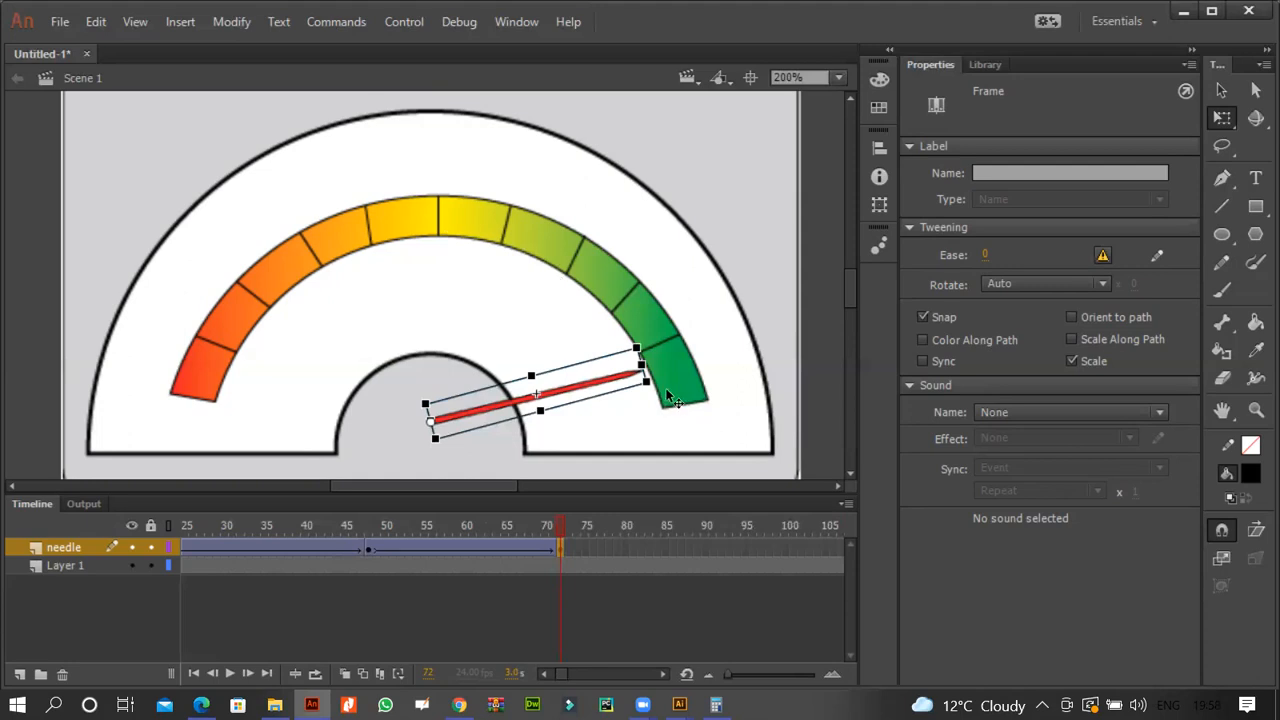
drag(650, 346, 541, 217)
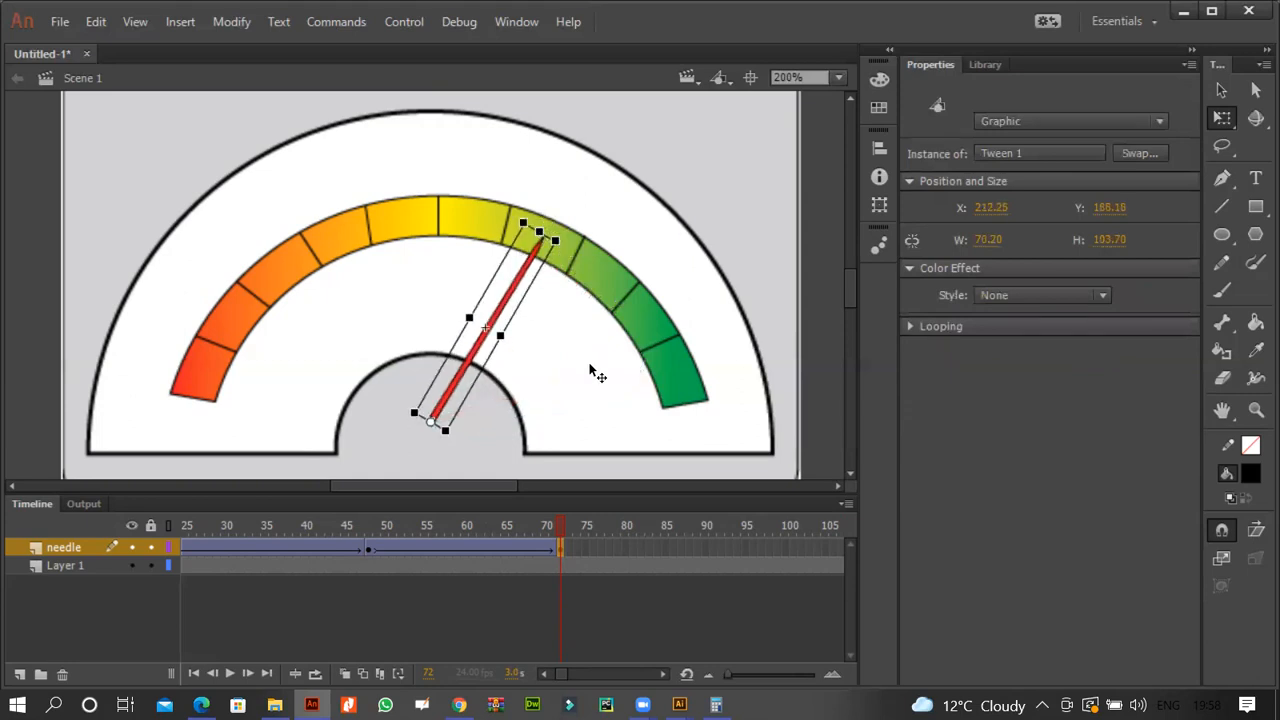
- Check the swing requirement in the exam paper and add 24 to the previous Calculator result to find its end frame
click(201, 704)
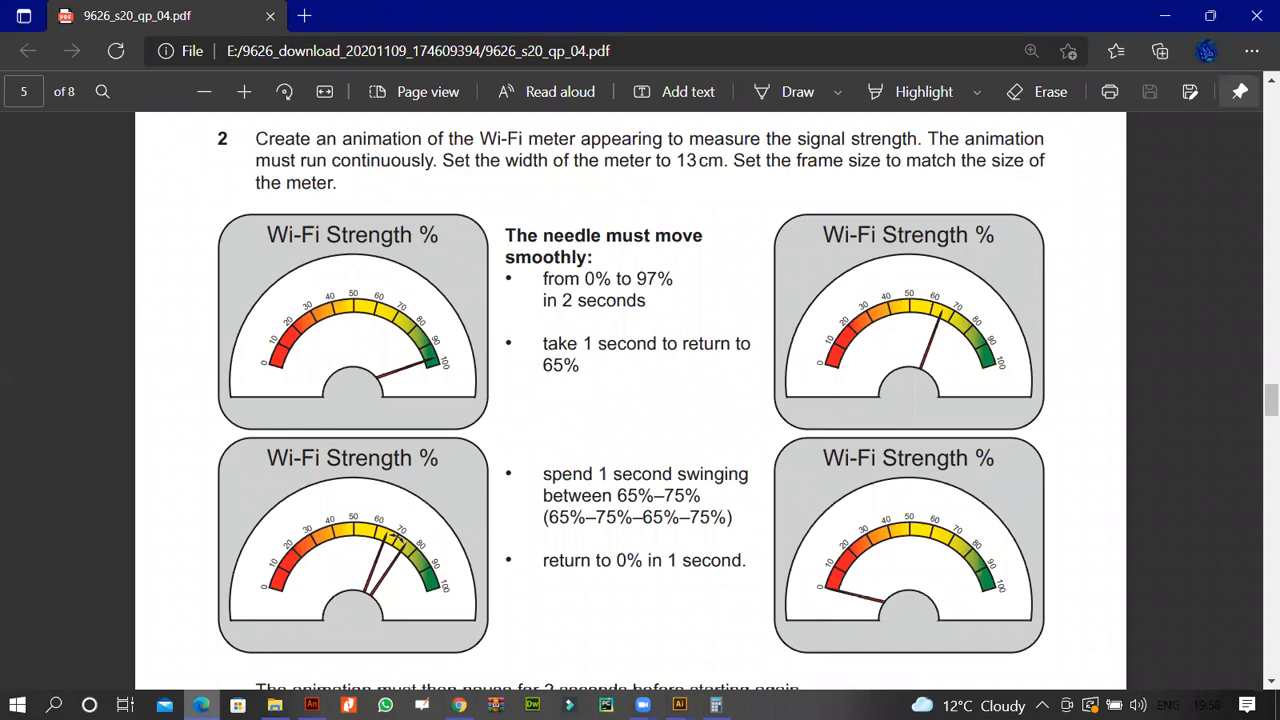
click(201, 704)
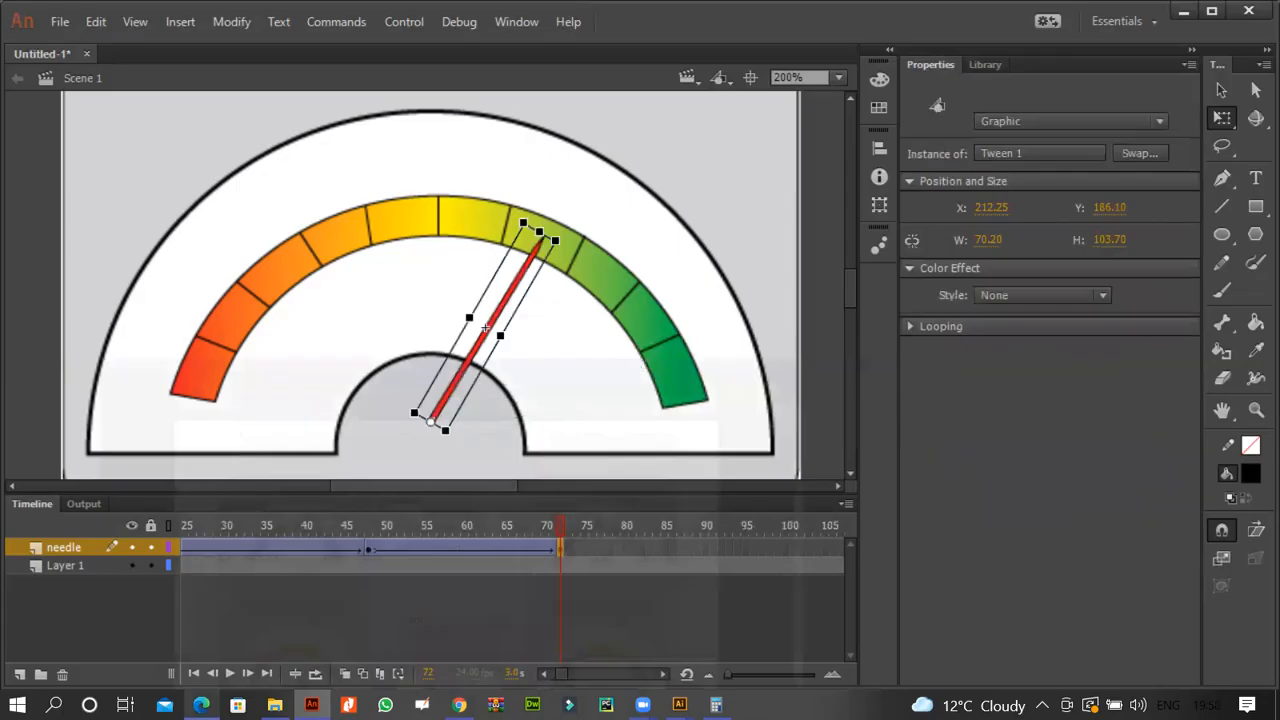
click(662, 675)
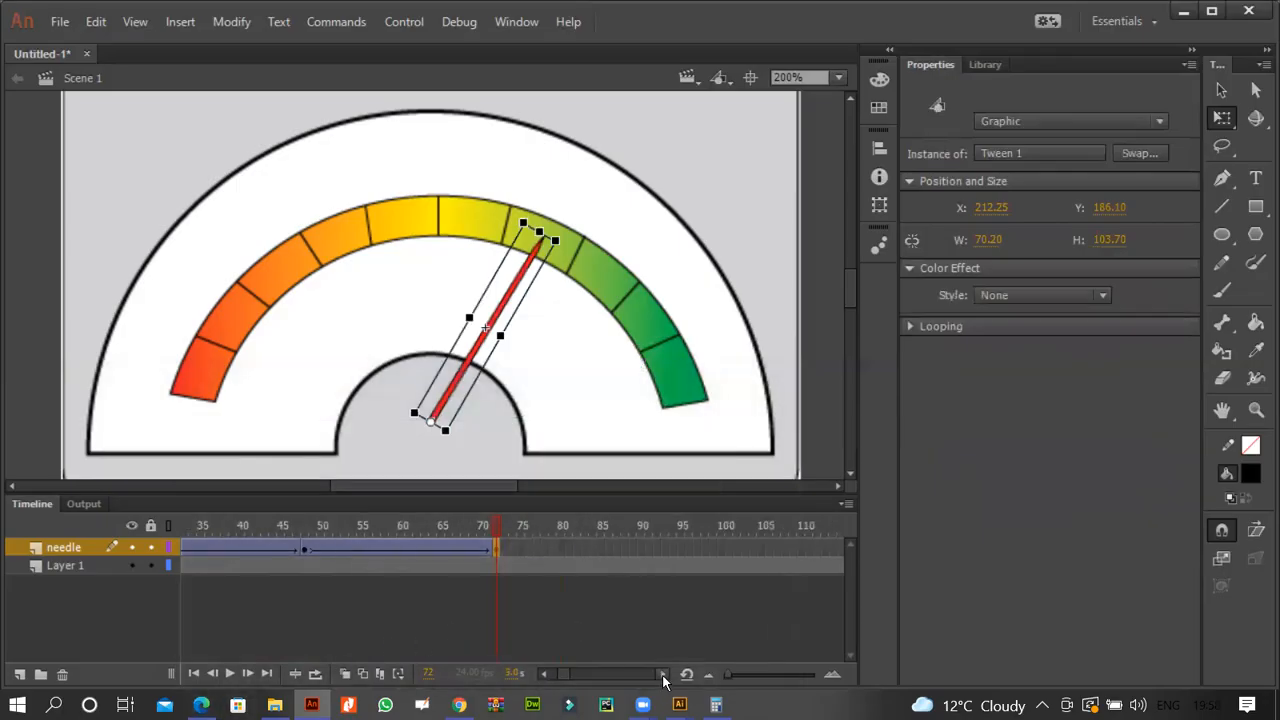
click(662, 675)
click(716, 704)
click(845, 561)
click(360, 555)
click(160, 520)
click(768, 634)
click(1165, 16)
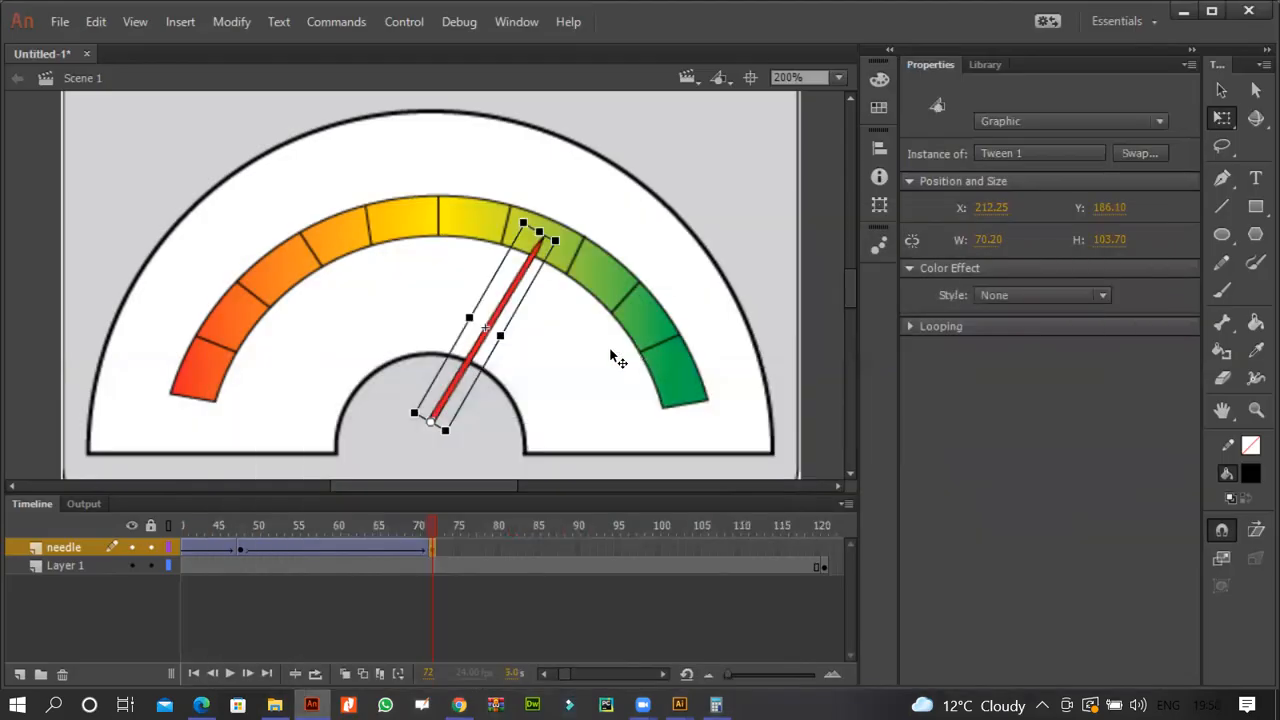
- Insert a keyframe at frame 97 of the needle layer
click(632, 547)
right_click(632, 547)
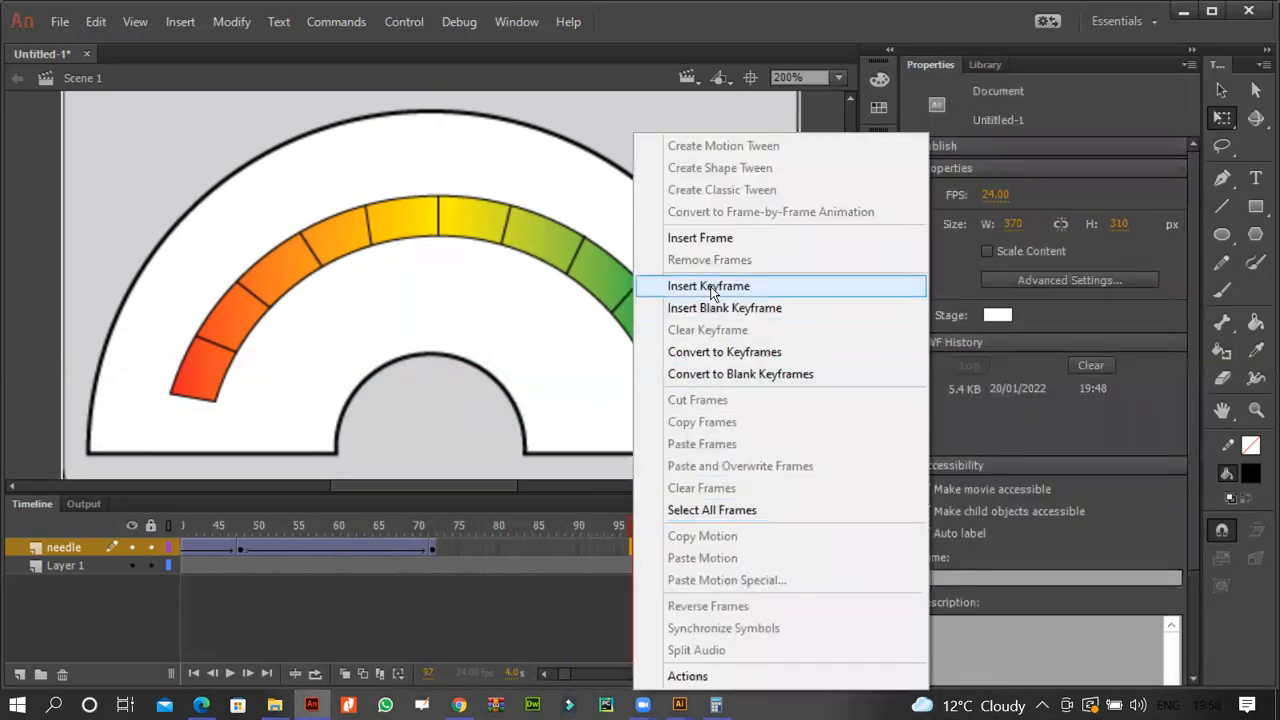
click(709, 286)
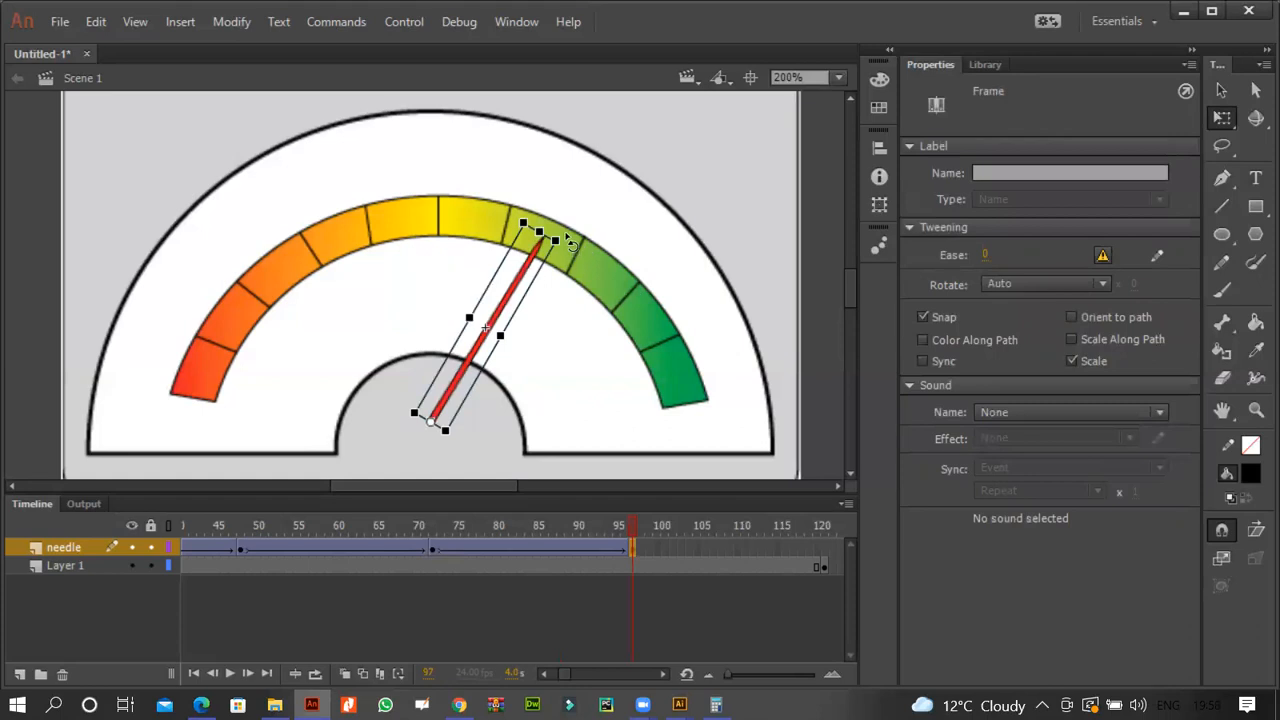
- Insert a keyframe at frame 84 of the needle layer, rotate the needle to 75%, and compare it with frame 97
click(527, 549)
click(526, 546)
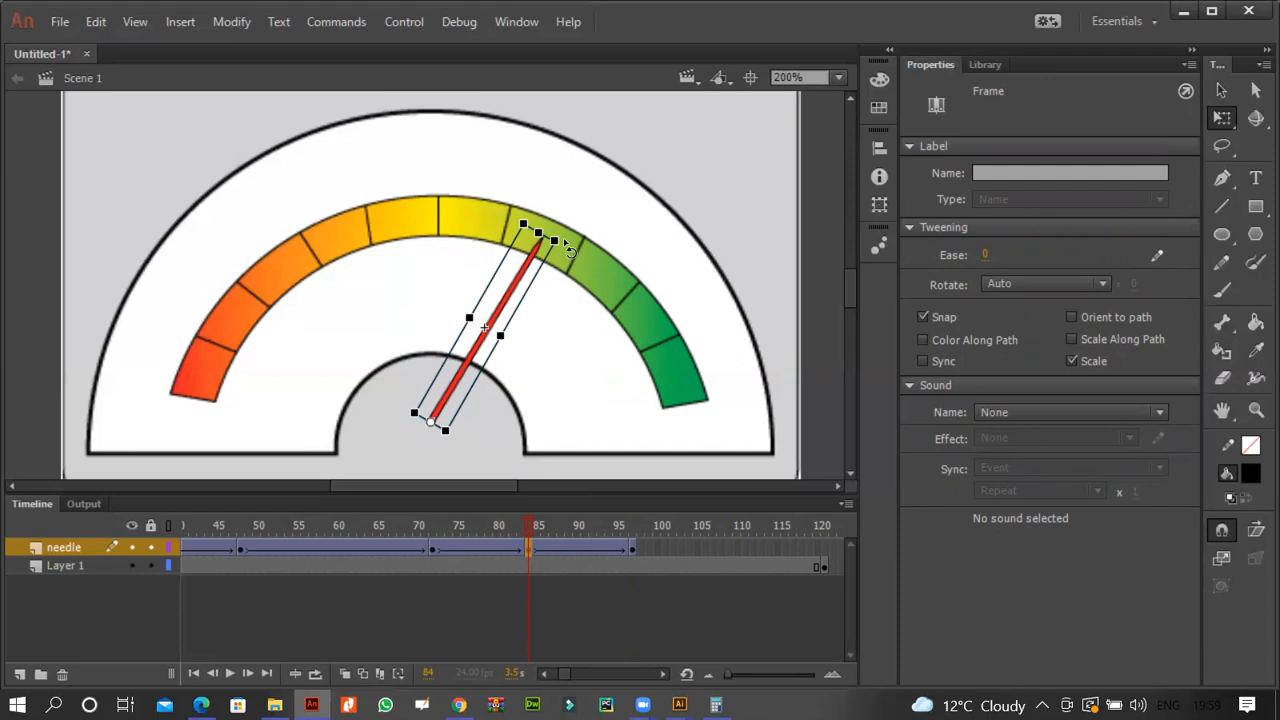
drag(570, 251, 620, 302)
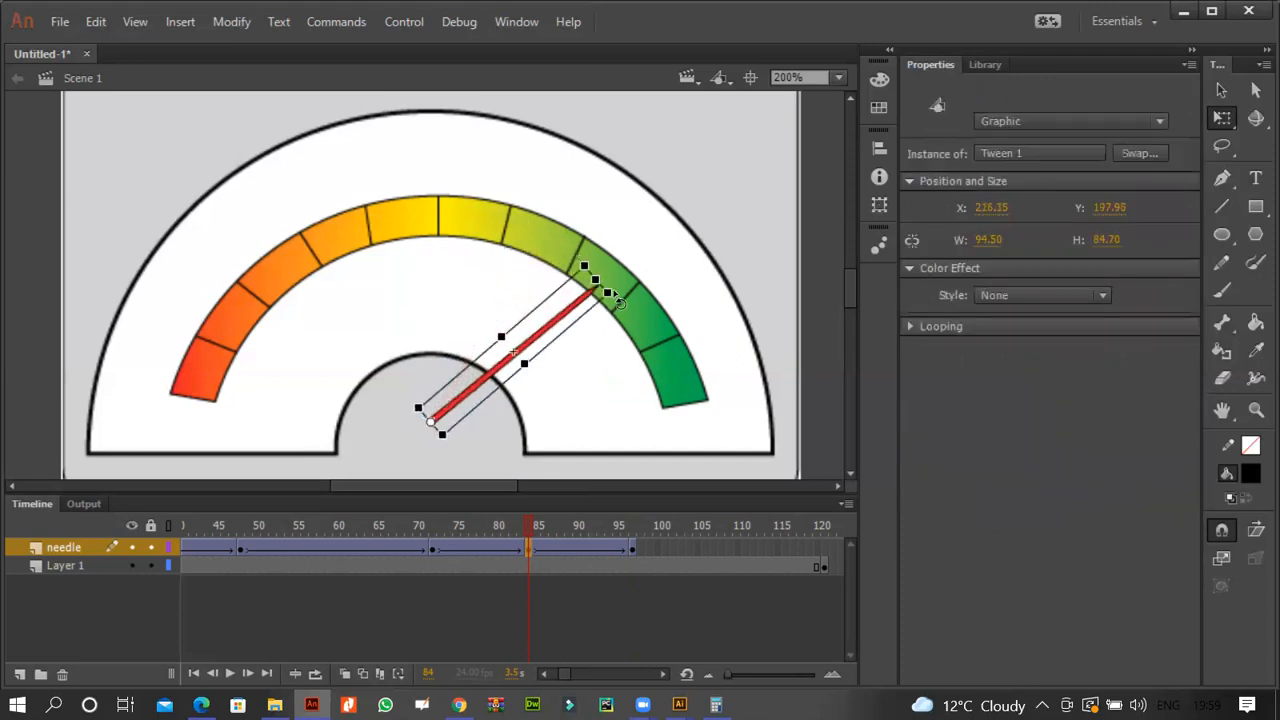
click(632, 549)
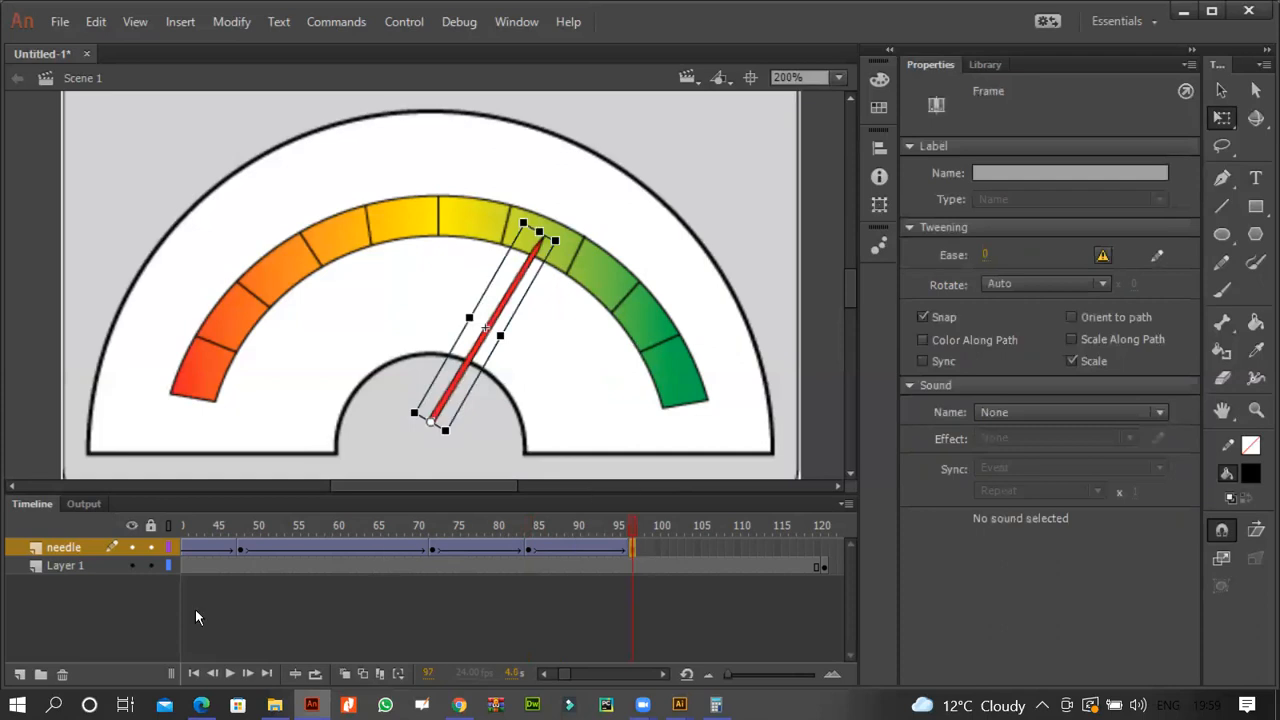
- Recheck the 65%–75% swing sequence in the exam paper and move the needle keyframe at frame 84 to frame 78
click(201, 704)
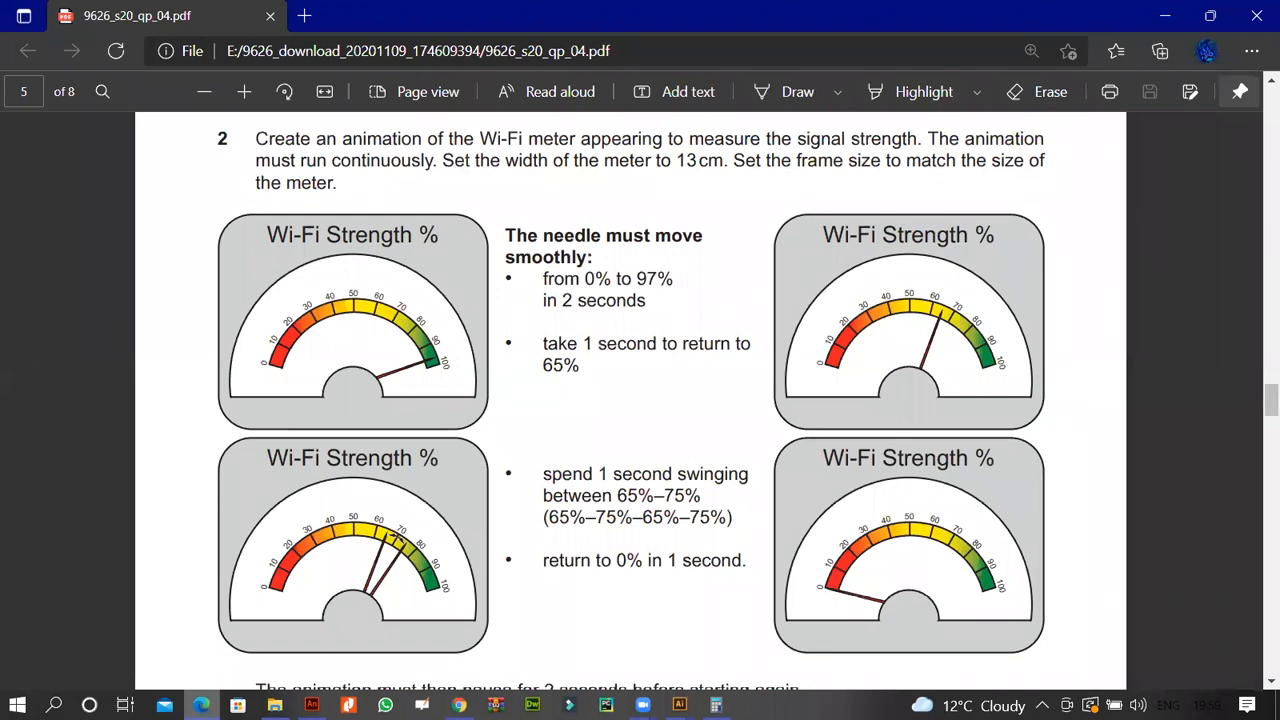
click(201, 704)
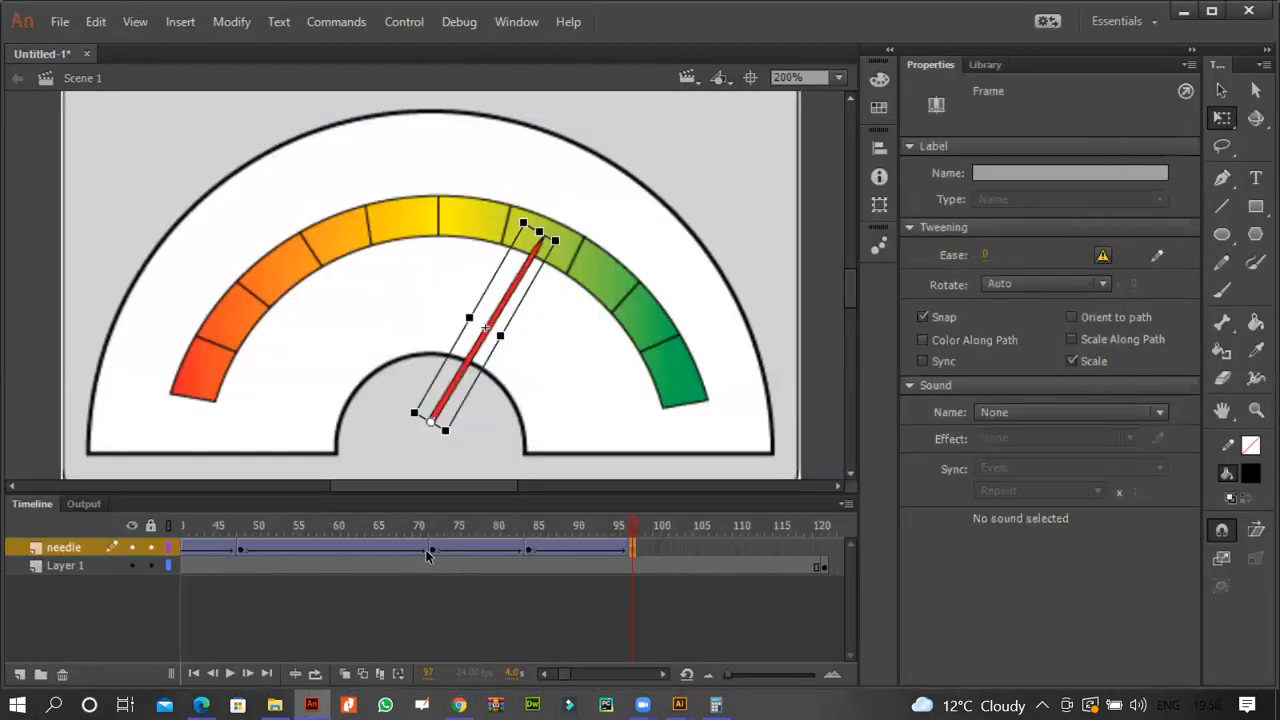
click(432, 550)
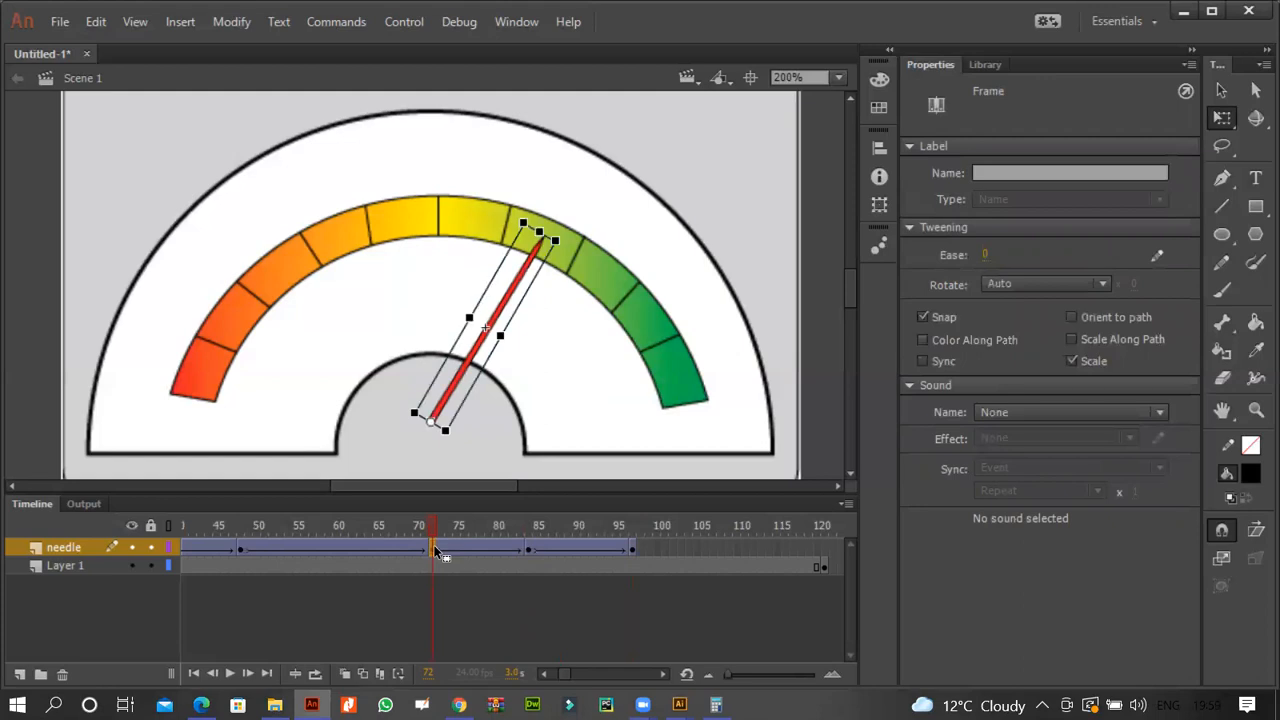
click(528, 550)
drag(530, 553, 480, 553)
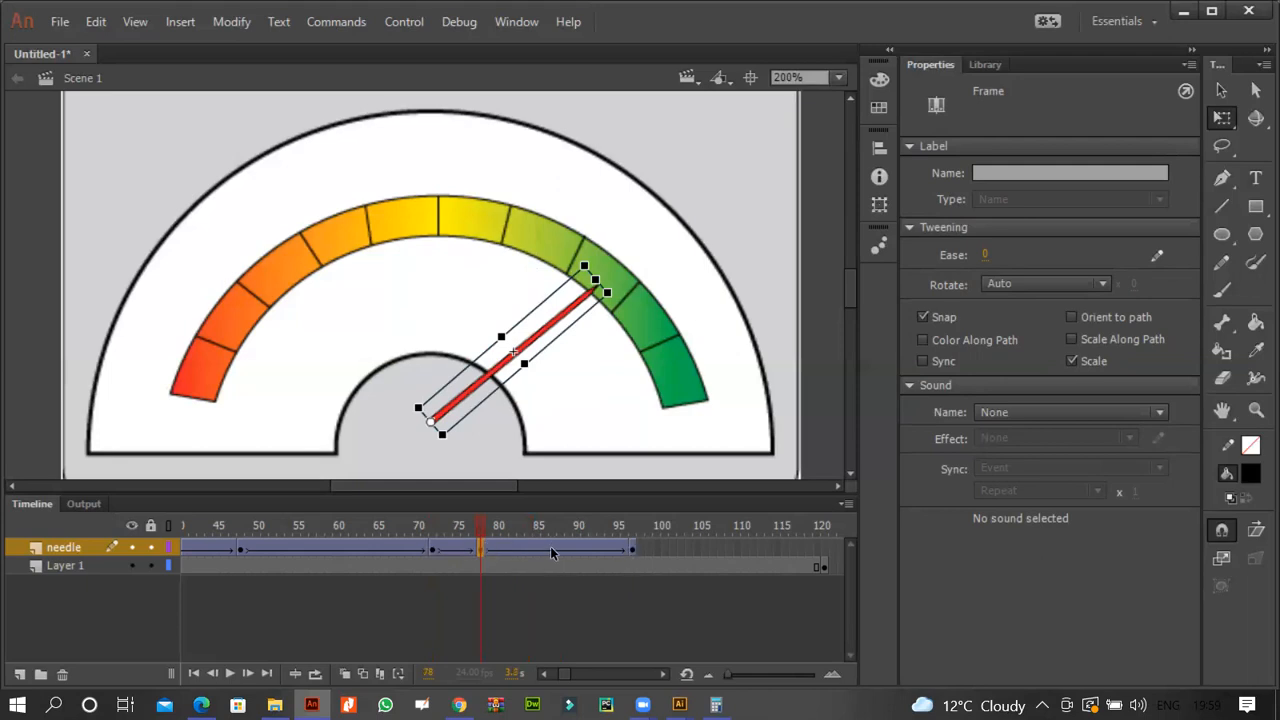
- Insert a needle keyframe at frame 87 and rotate the needle back to 65%
click(552, 550)
click(550, 546)
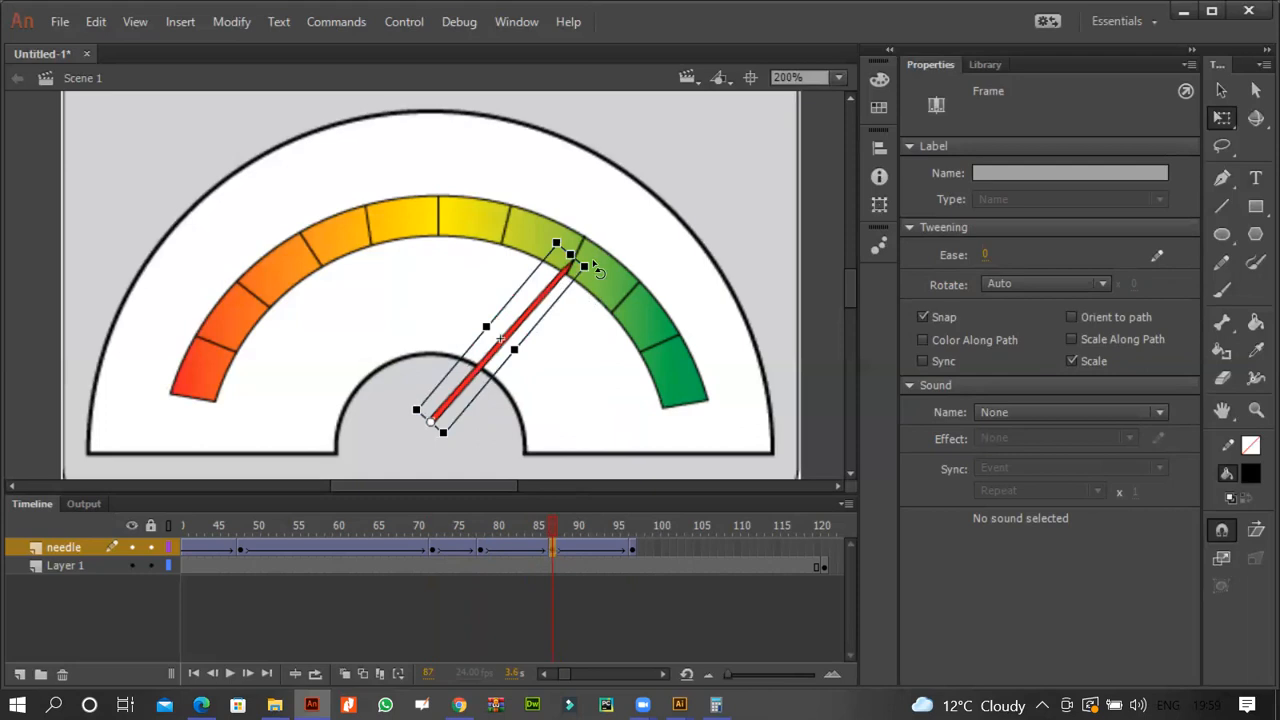
drag(596, 266, 565, 236)
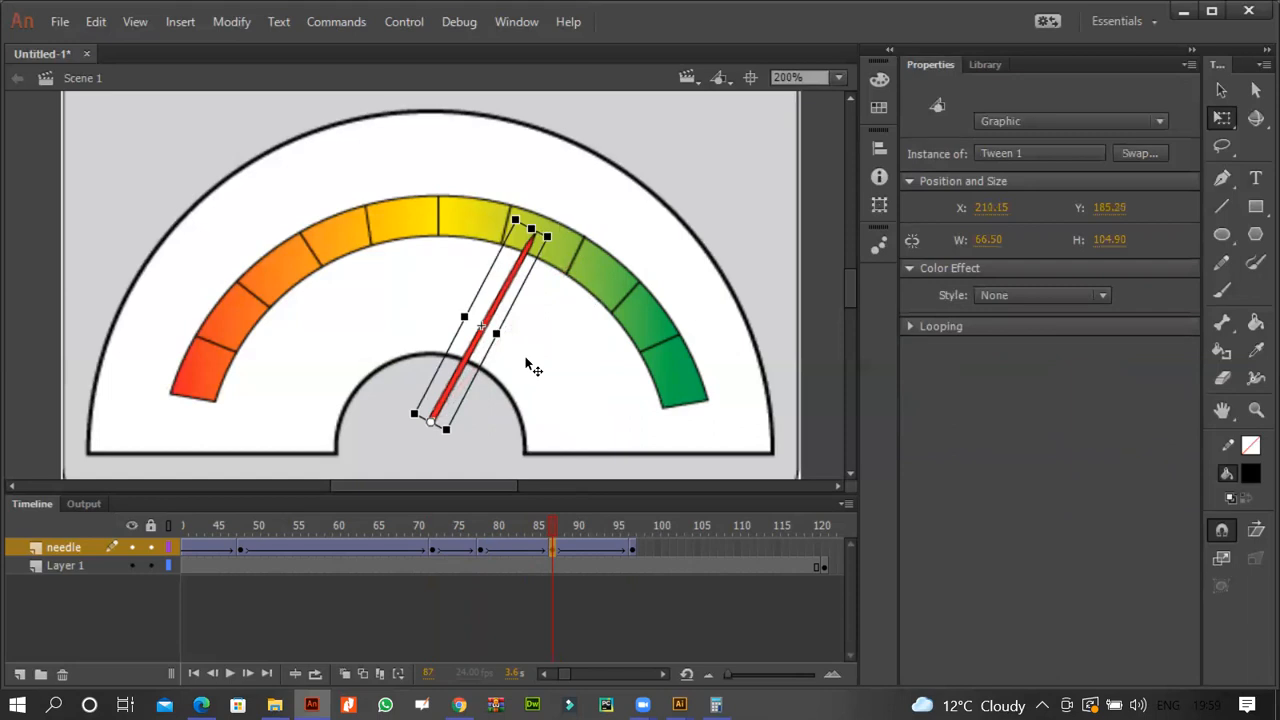
- Move the needle keyframe at frame 78 to frame 80 and rotate the needle at frame 97 to 75%
click(495, 549)
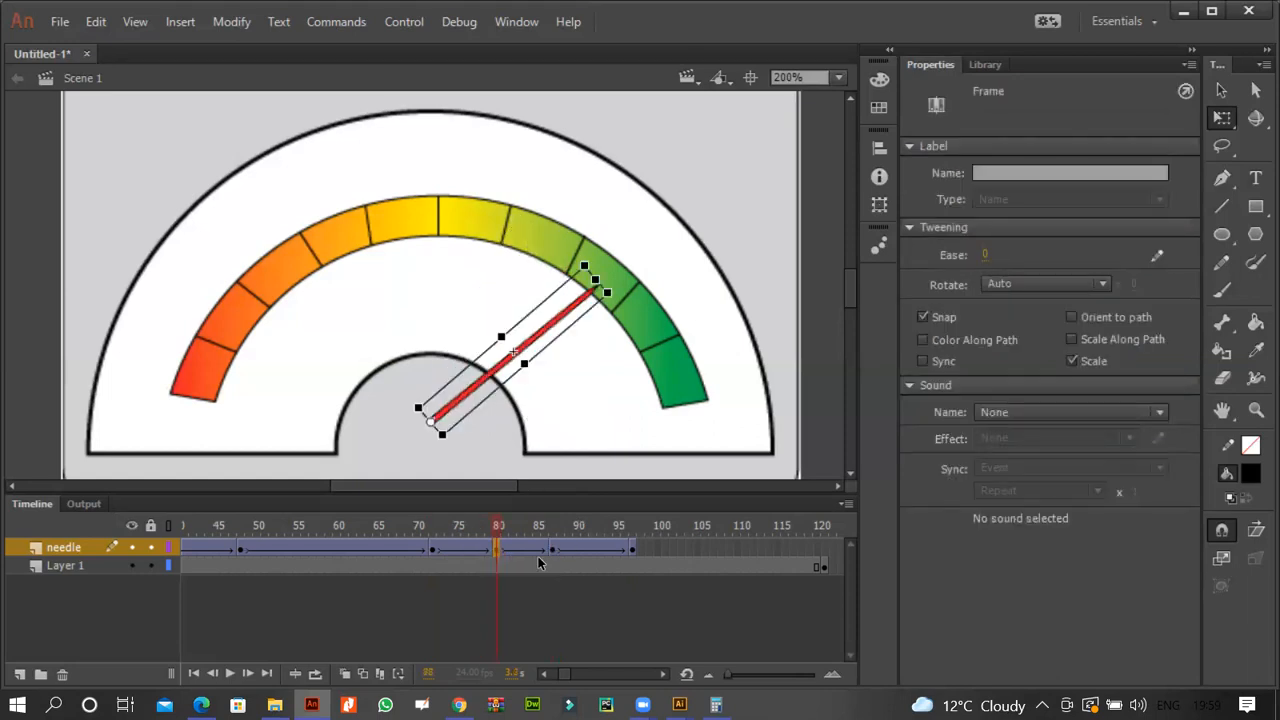
click(632, 547)
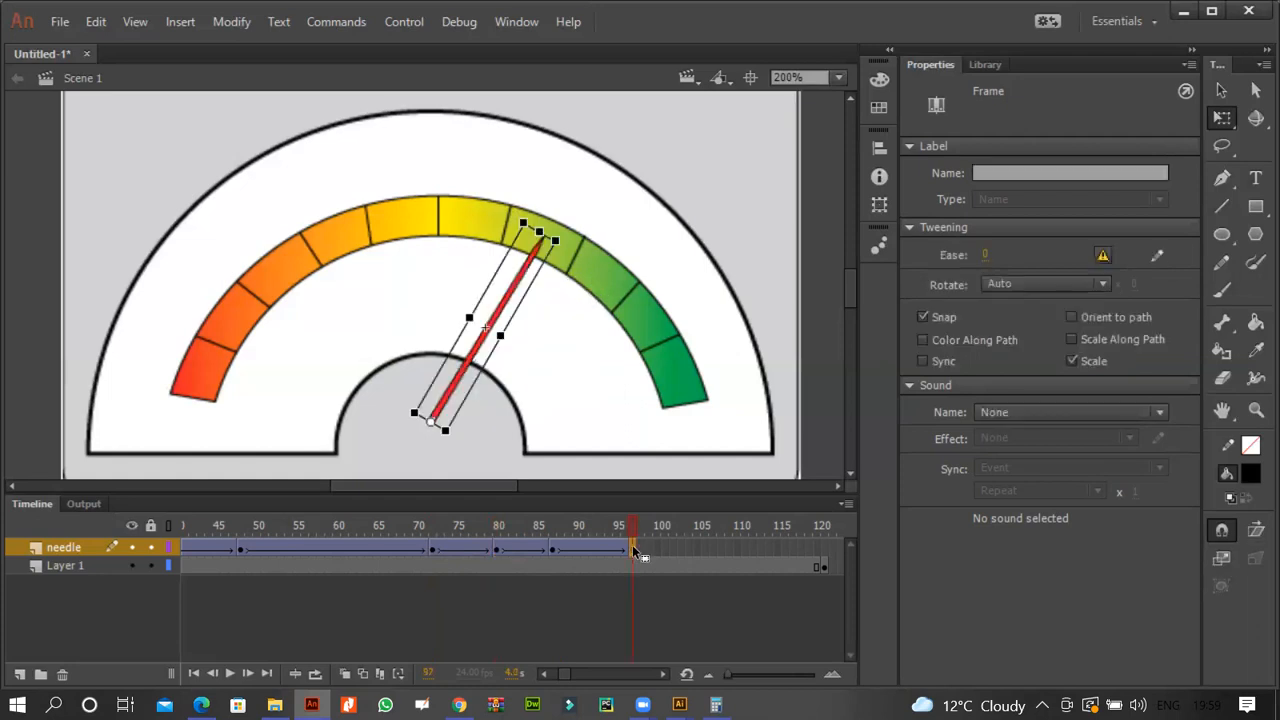
drag(584, 259, 626, 316)
- Check the final movement in the exam paper, then insert a needle keyframe at frame 121 and rotate the needle to 0%
key(alt+Tab)
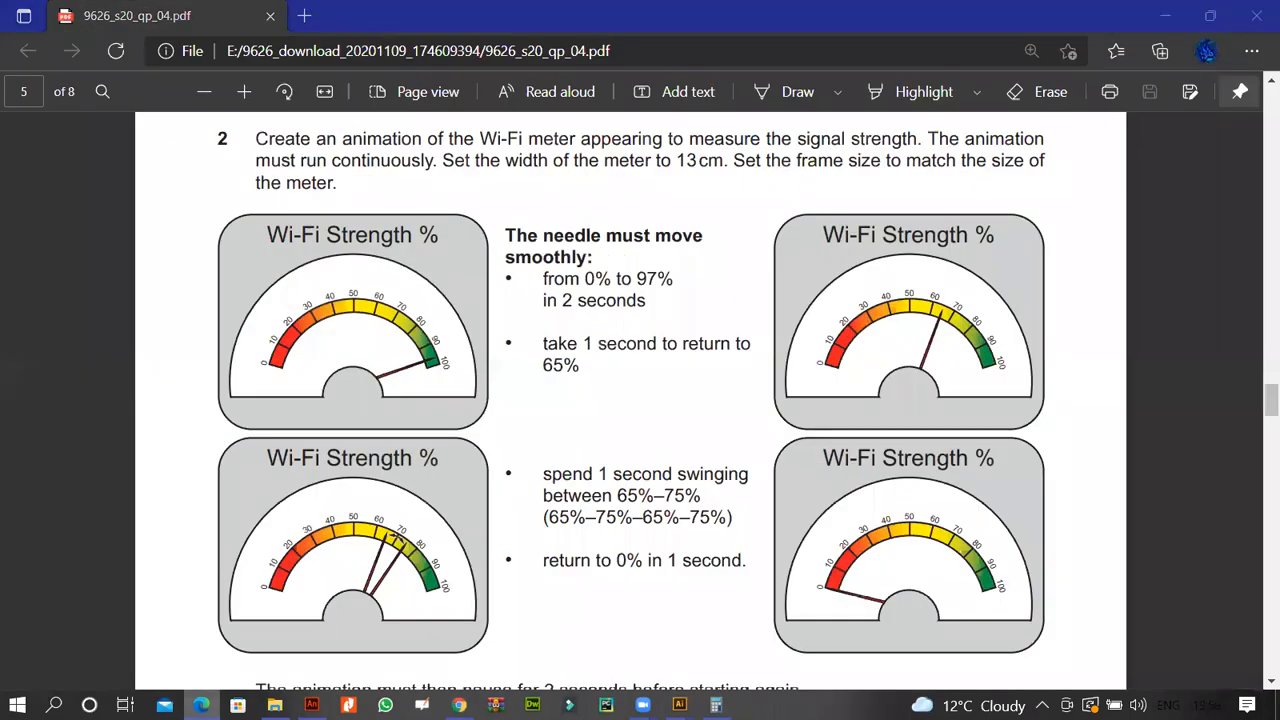
key(alt+Tab)
click(821, 547)
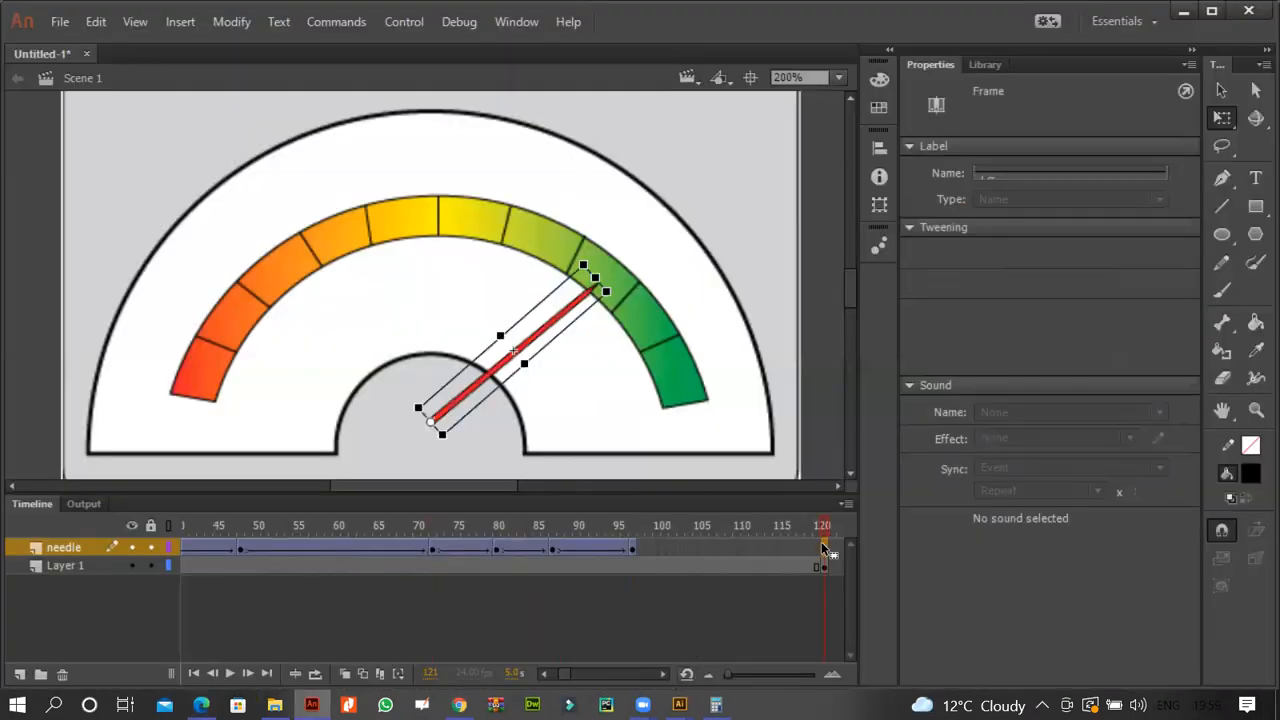
key(F6)
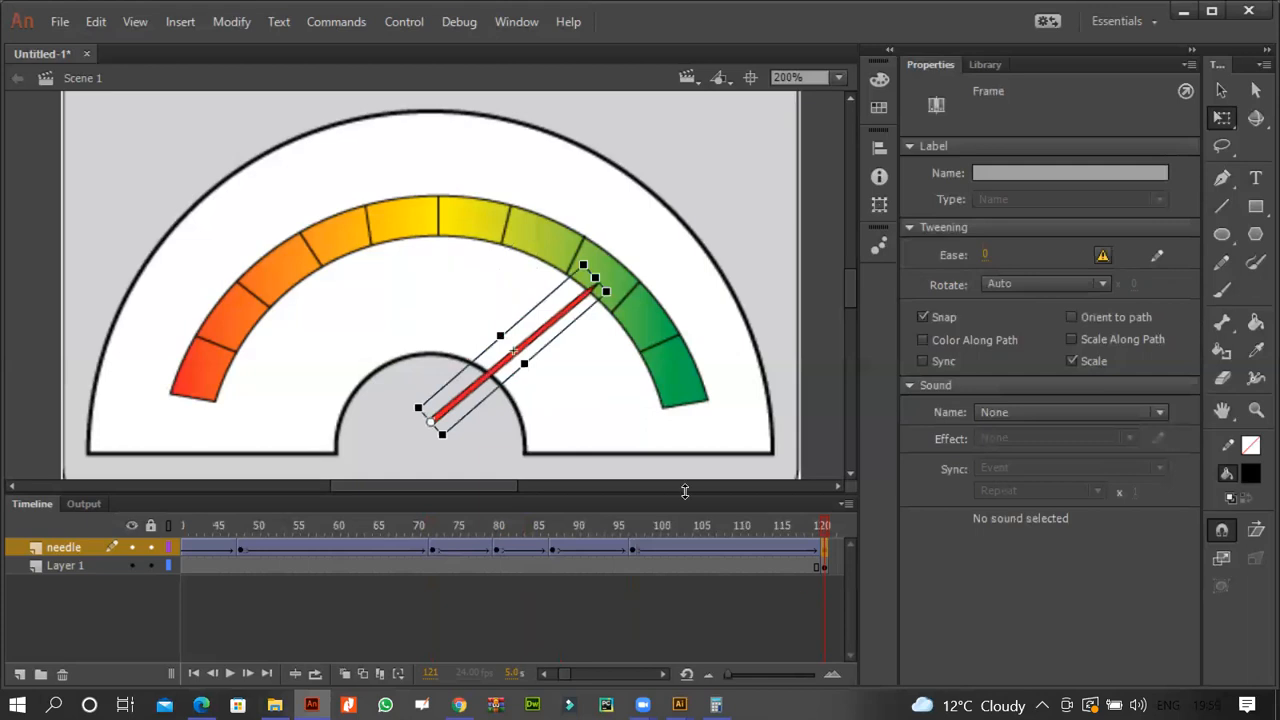
drag(621, 299, 205, 395)
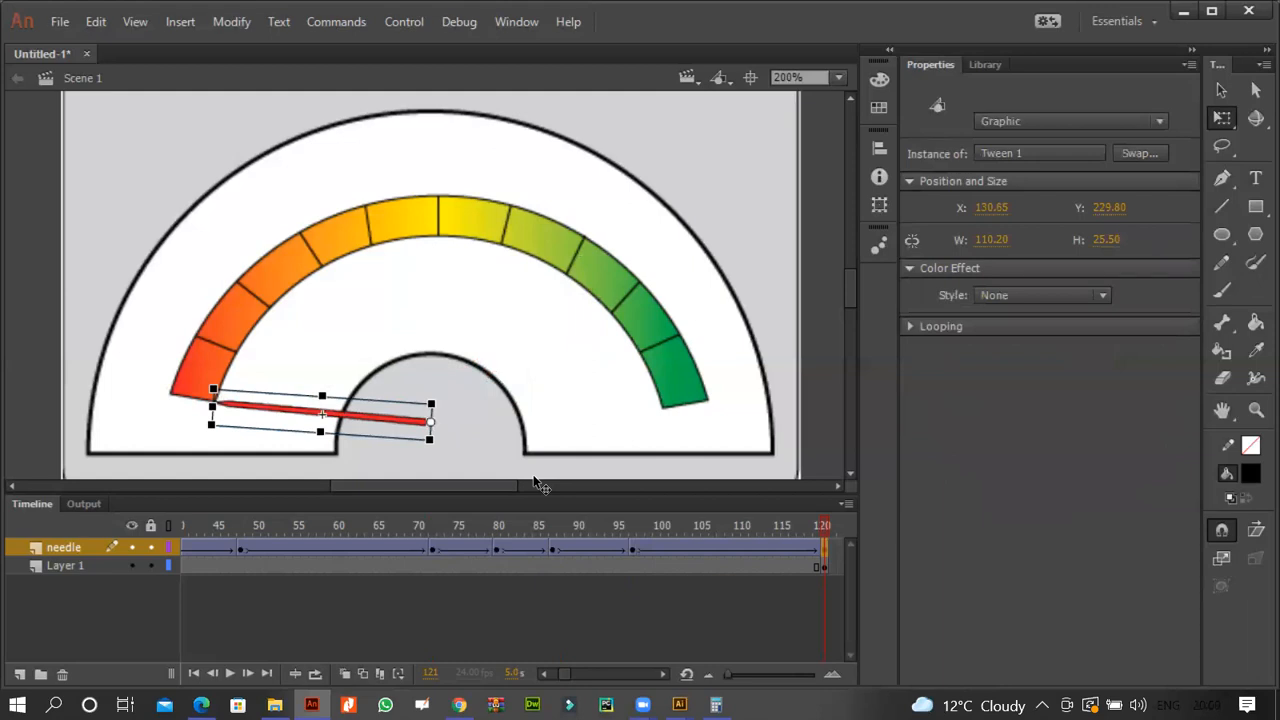
- Test the movie to watch the full needle animation, then close the preview
key(ctrl+Return)
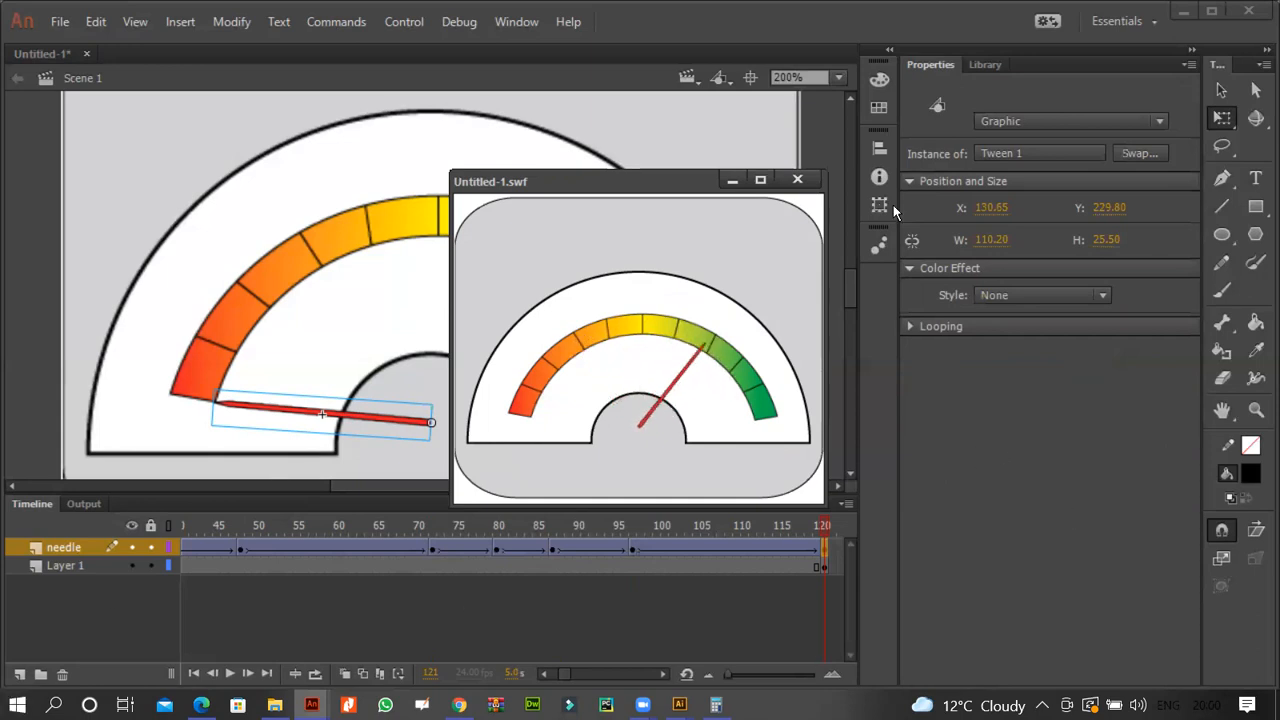
click(797, 179)
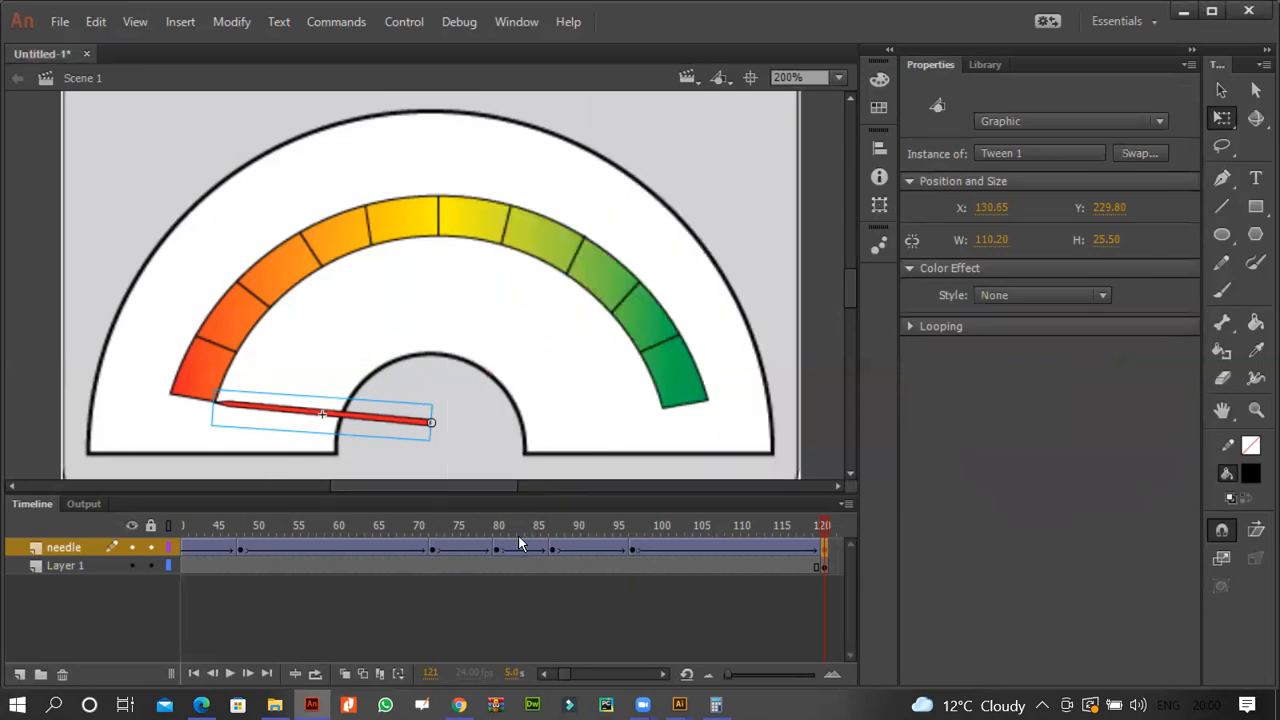
mouse_move(643, 704)
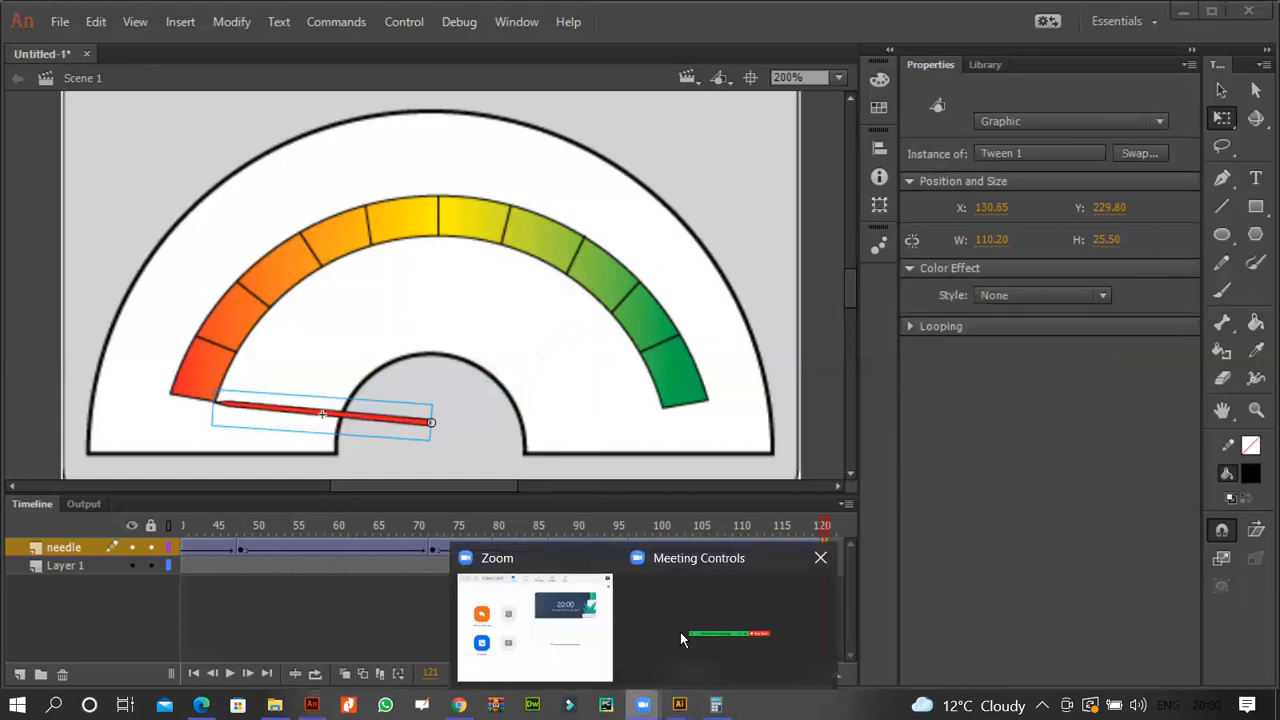